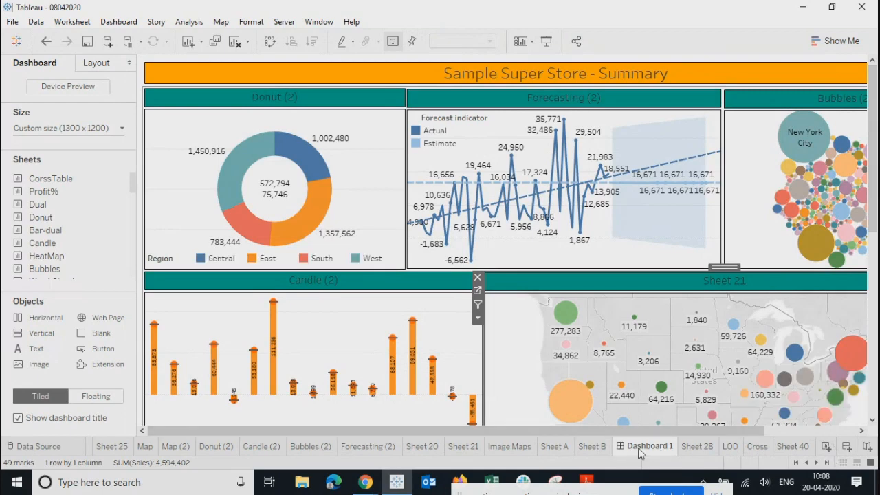
Step: Make the donut a filter, try the Central and East regions, then clear it
mouse_move(641, 448)
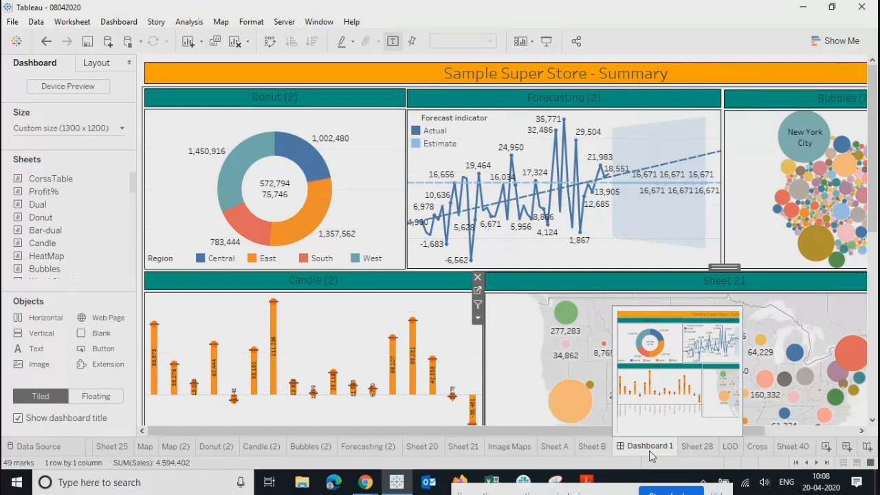
left_click(363, 163)
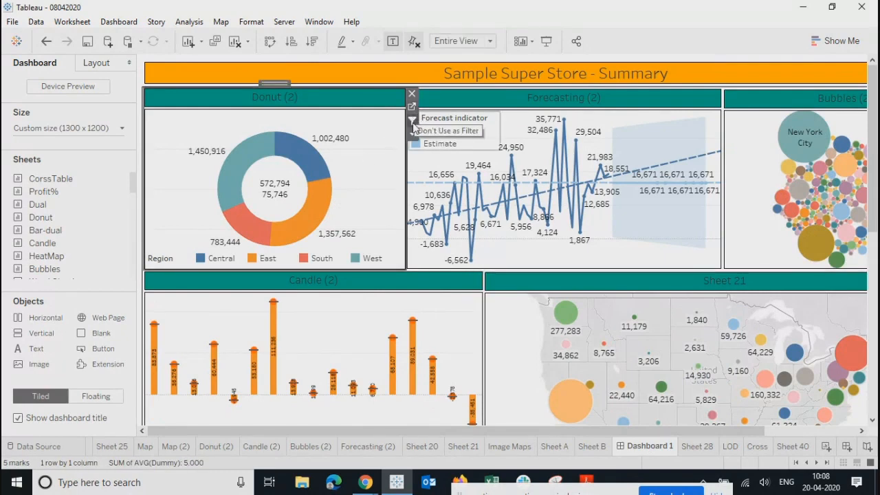
left_click(412, 121)
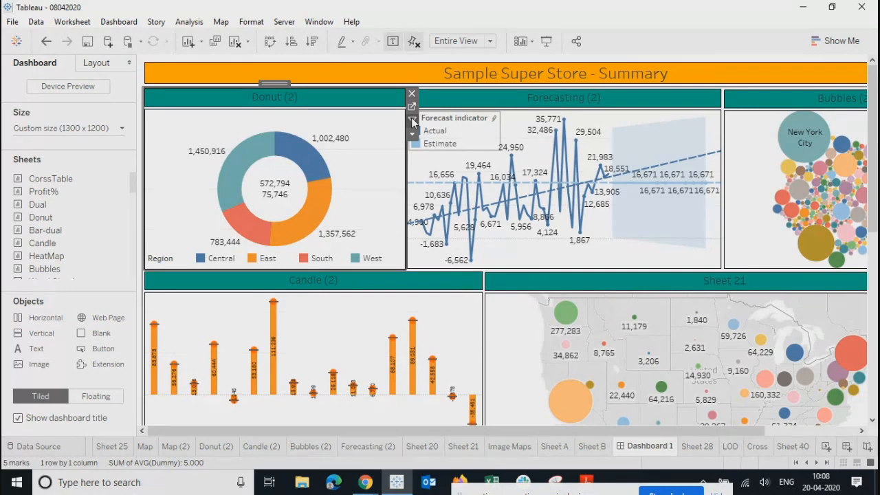
left_click(303, 167)
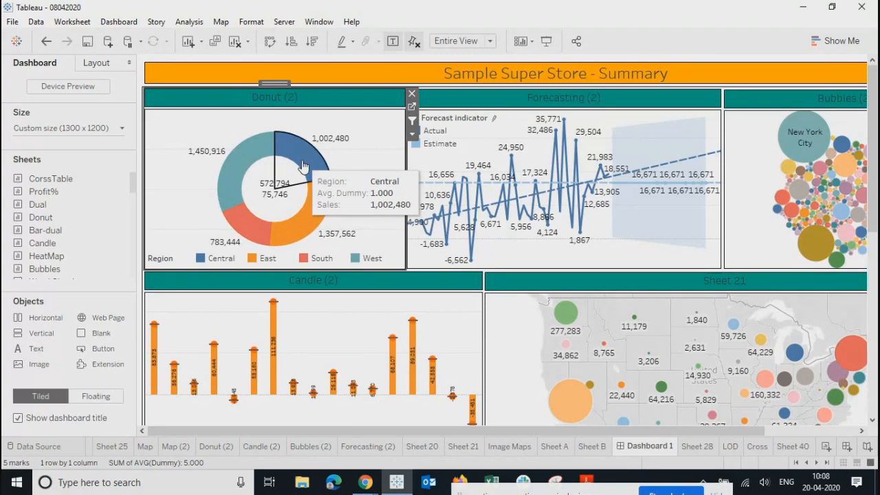
left_click(305, 219)
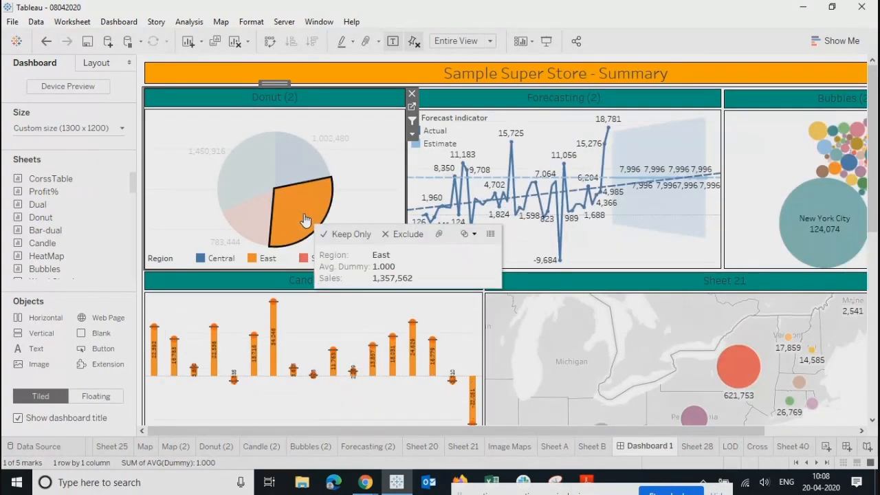
left_click(301, 163)
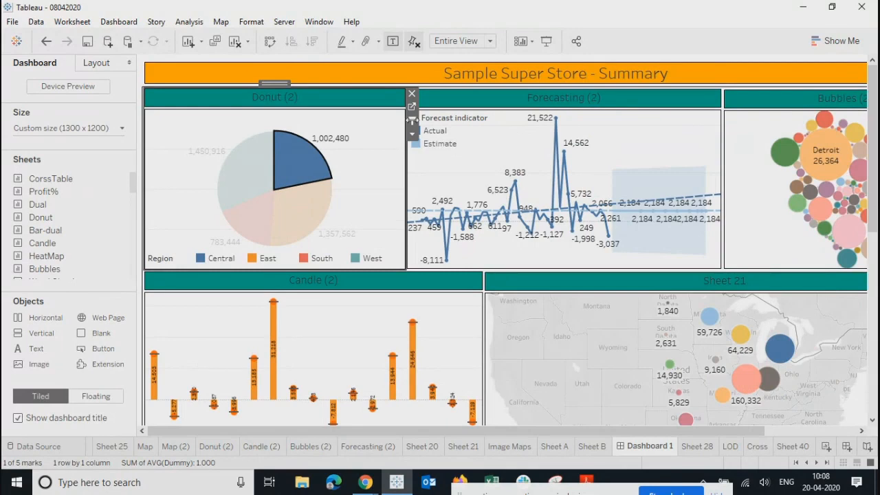
left_click(412, 121)
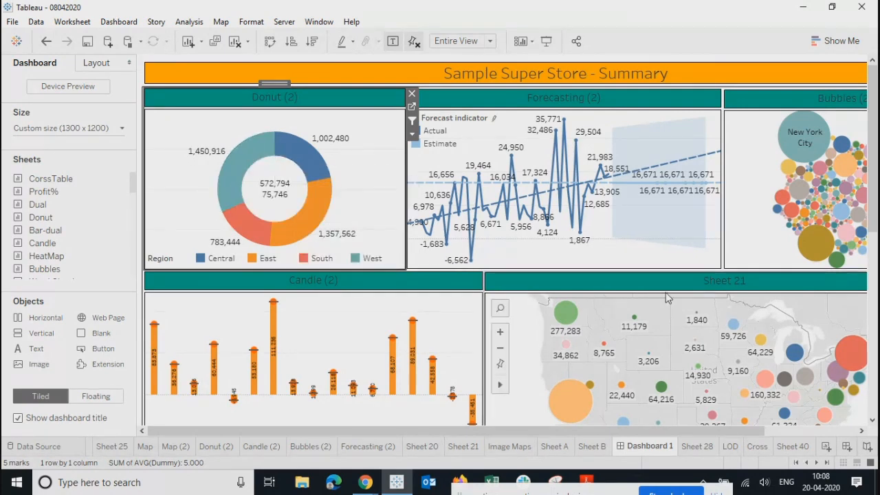
Step: Create a new blank dashboard
scroll(666, 292, "down", 2)
scroll(666, 290, "up", 1)
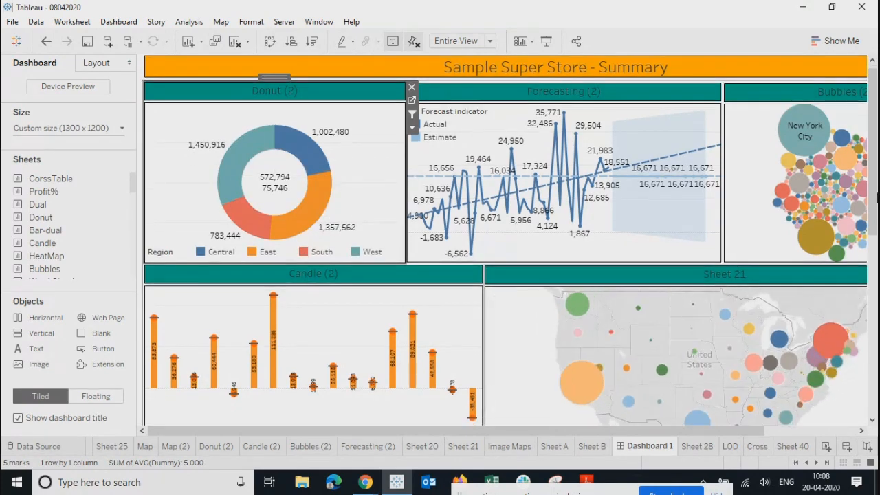
mouse_move(874, 136)
left_mouse_down()
mouse_move(876, 298)
mouse_move(874, 139)
left_mouse_up()
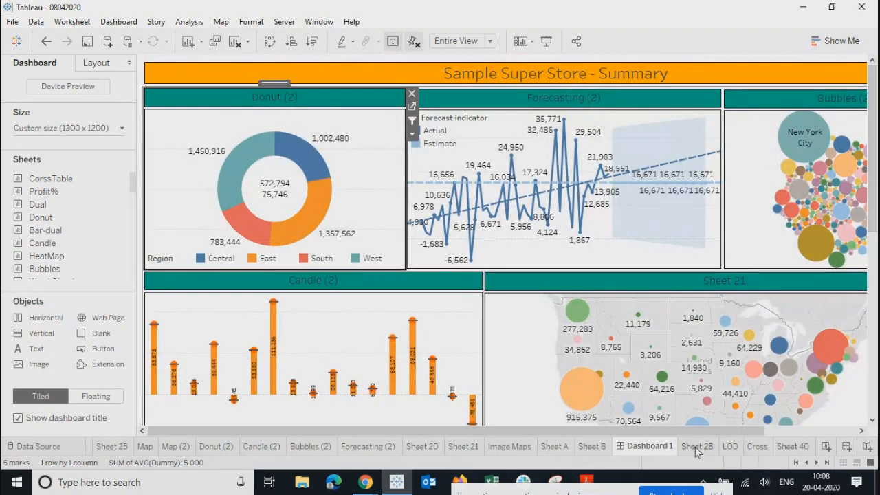
left_click(848, 446)
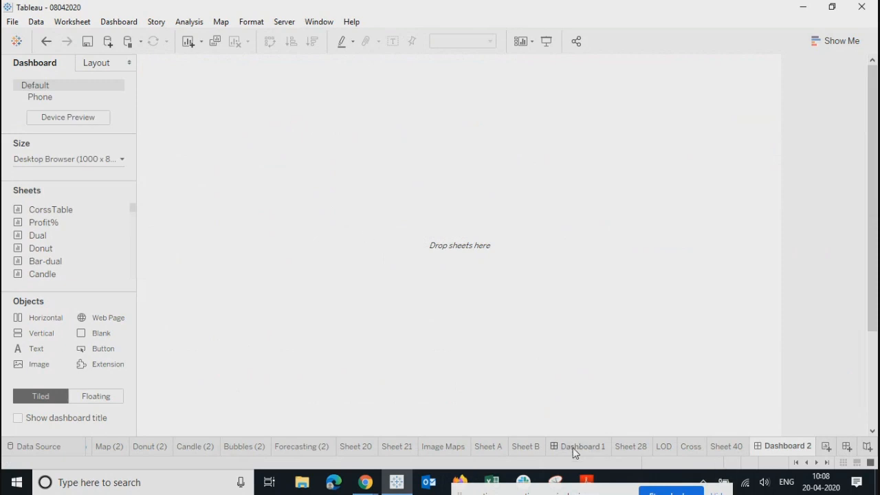
Step: Delete the empty Dashboard 2 and duplicate Dashboard 1
right_click(778, 448)
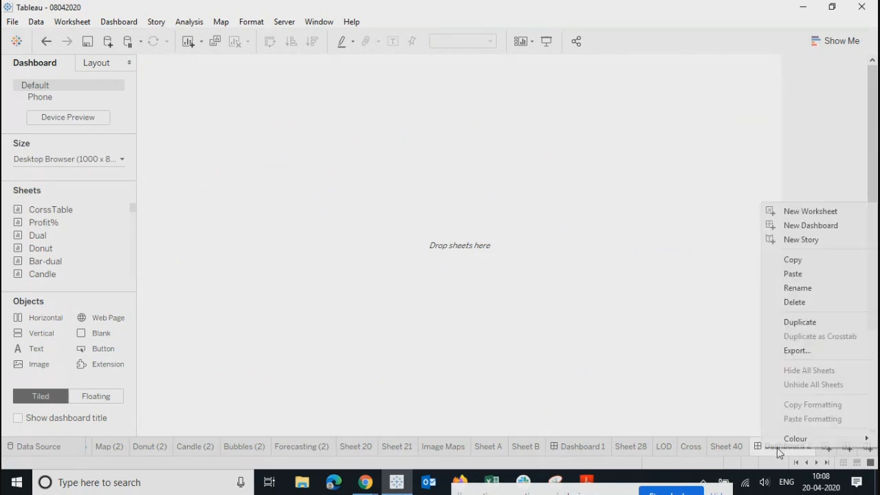
left_click(794, 310)
right_click(653, 448)
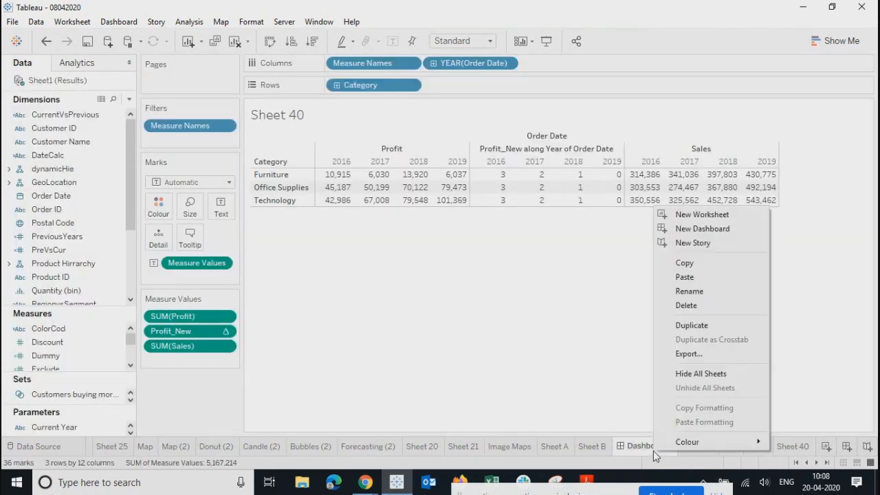
left_click(681, 326)
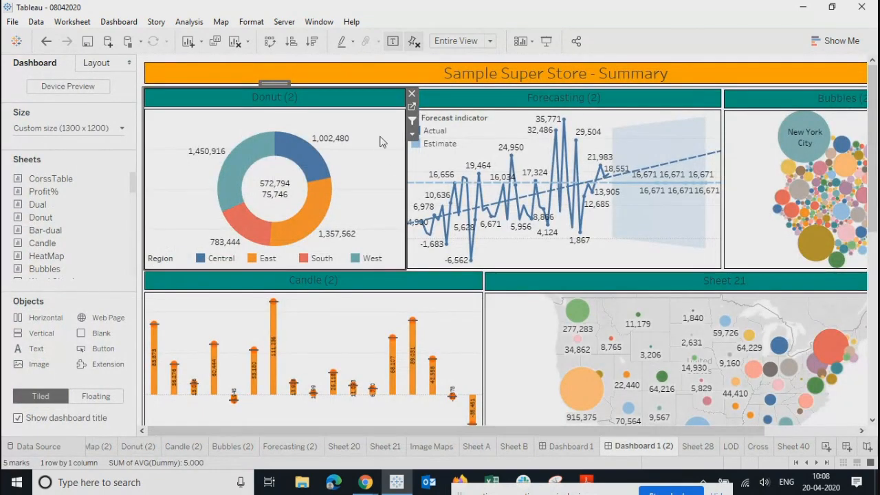
Step: Remove the Donut (2), Forecasting (2), Bubbles, Candle (2) and Sheet 21 charts from the copy
left_click(411, 93)
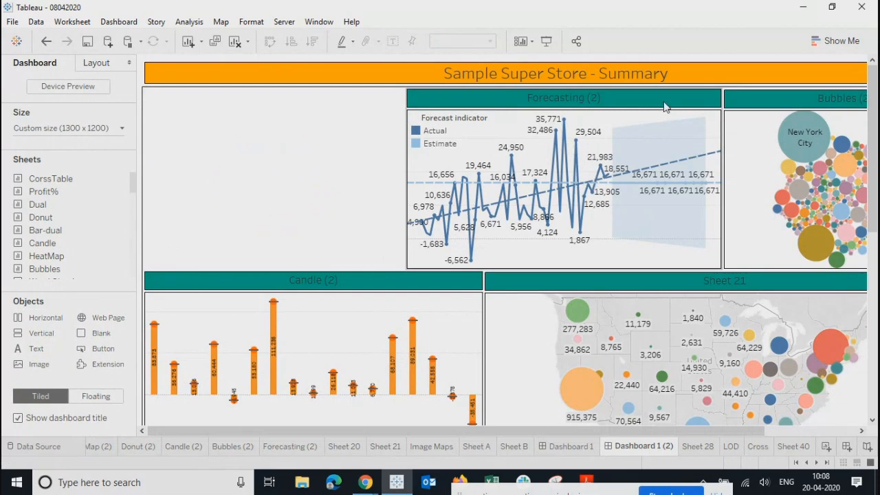
left_click(665, 107)
left_click(727, 94)
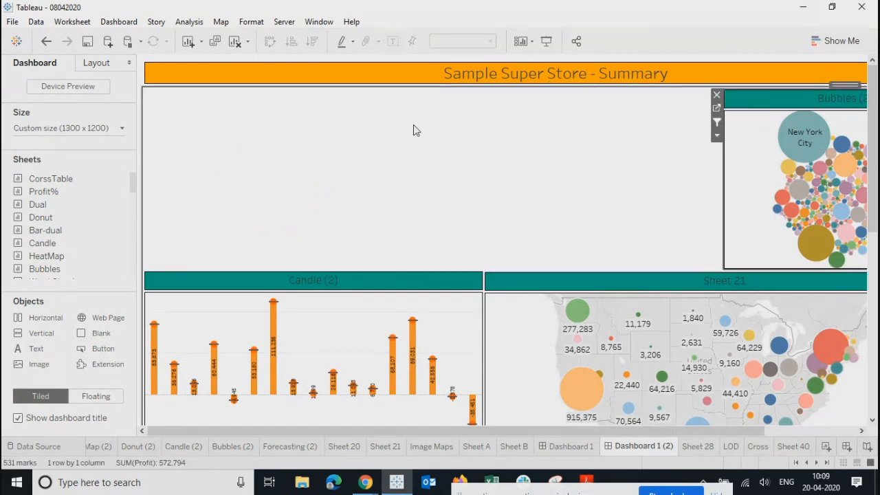
left_click(717, 97)
left_click(443, 285)
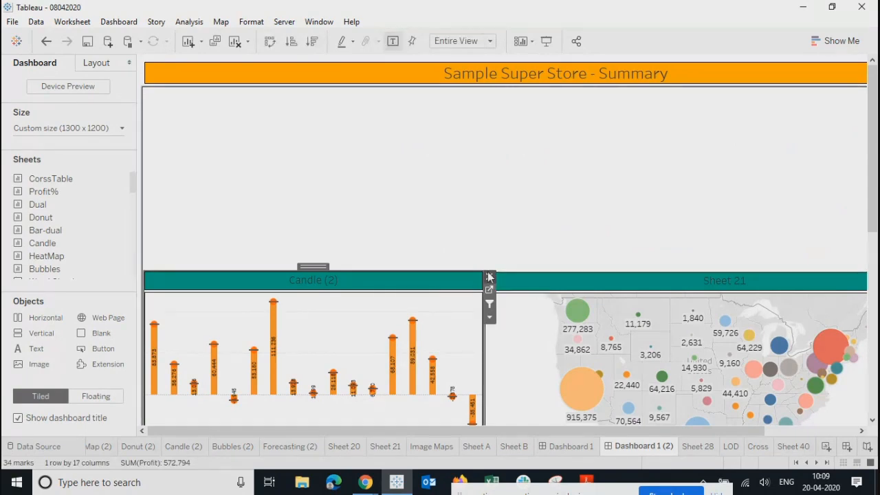
left_click(489, 277)
left_click(476, 278)
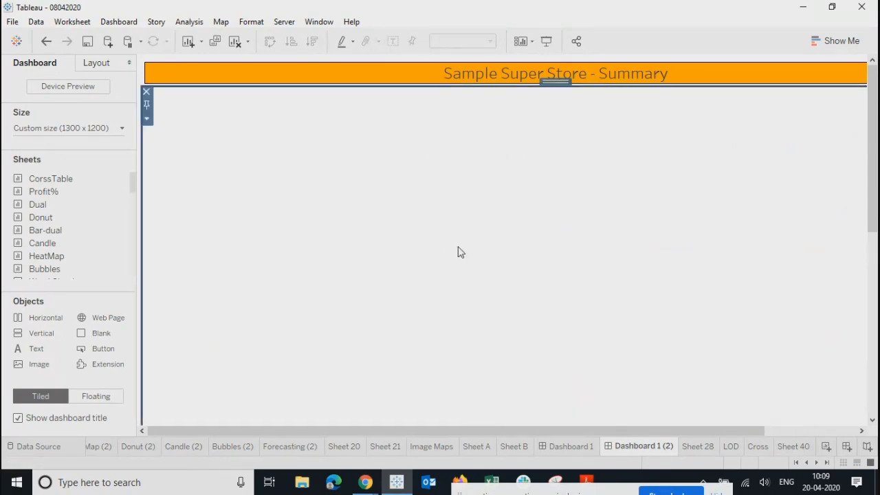
scroll(459, 252, "down", 5)
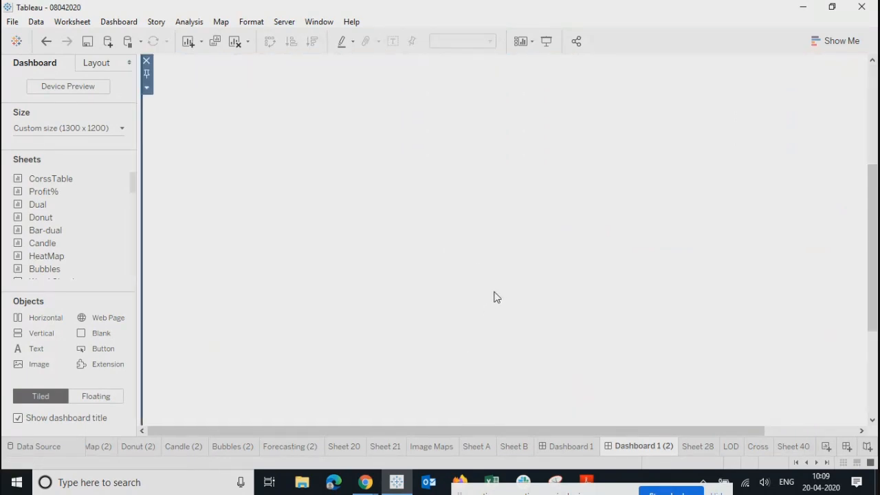
scroll(495, 299, "down", 3)
scroll(489, 316, "up", 8)
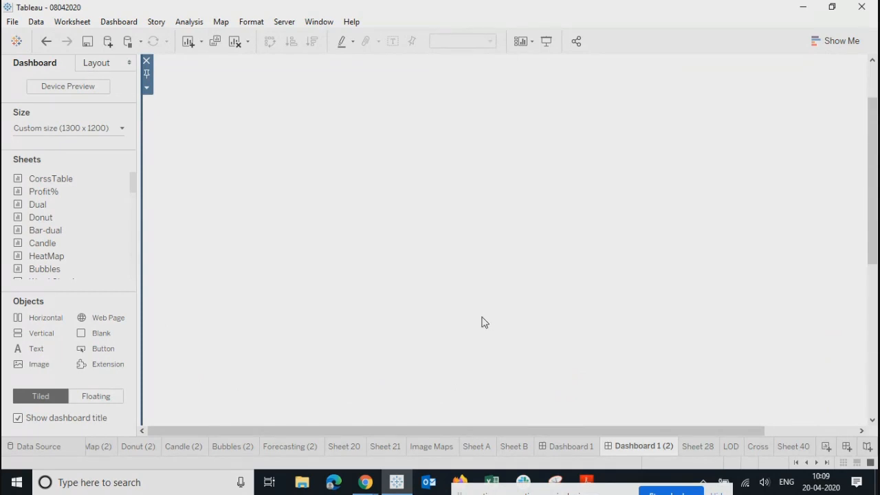
scroll(483, 321, "up", 3)
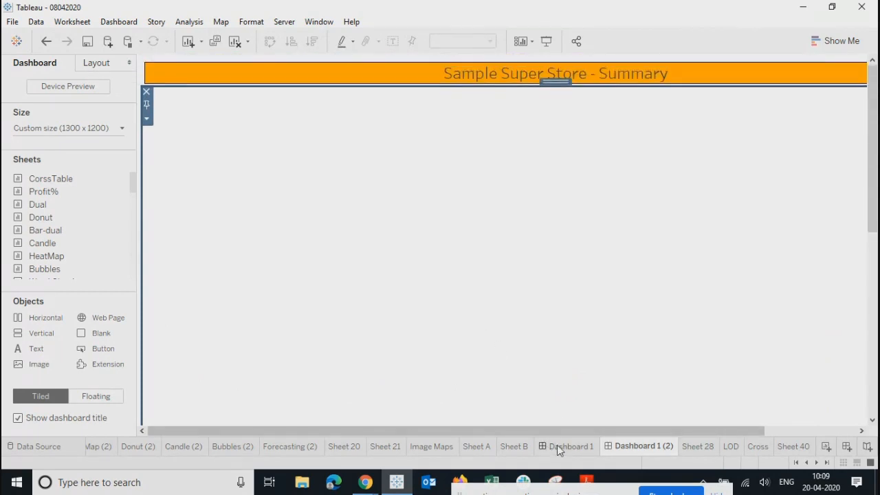
Step: Insert 'Product' into the copied dashboard's title so it reads 'Sample Super Store - Product Summary'
left_click(558, 446)
left_click(623, 450)
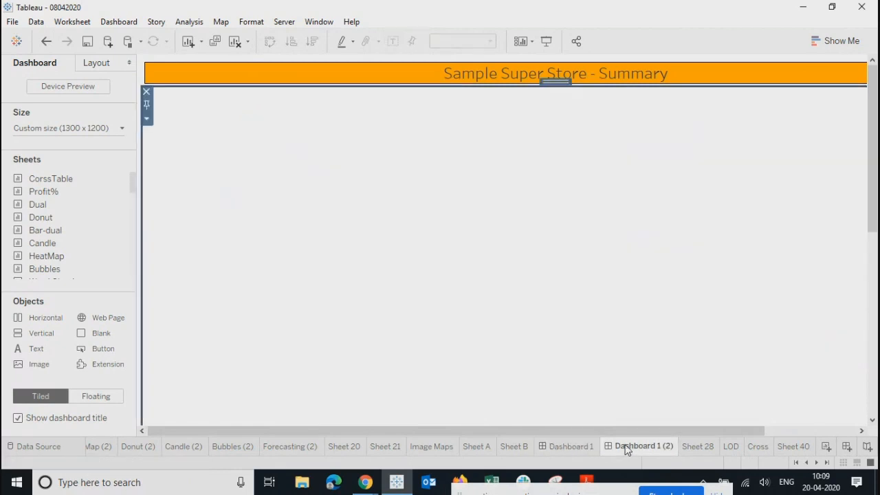
left_click(485, 77)
double_click(485, 75)
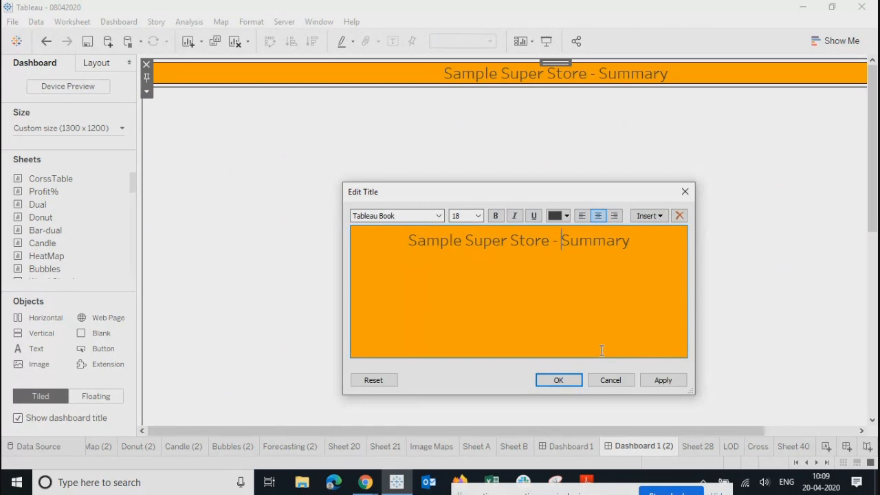
type("Product")
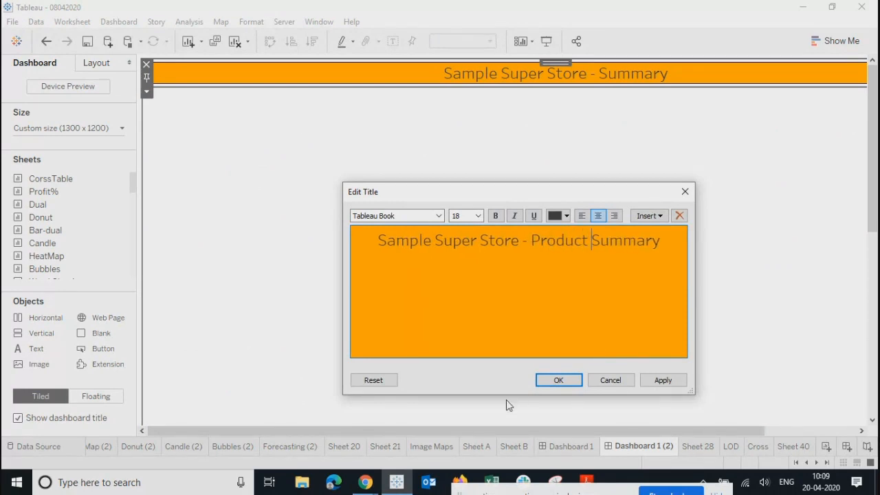
left_click(557, 380)
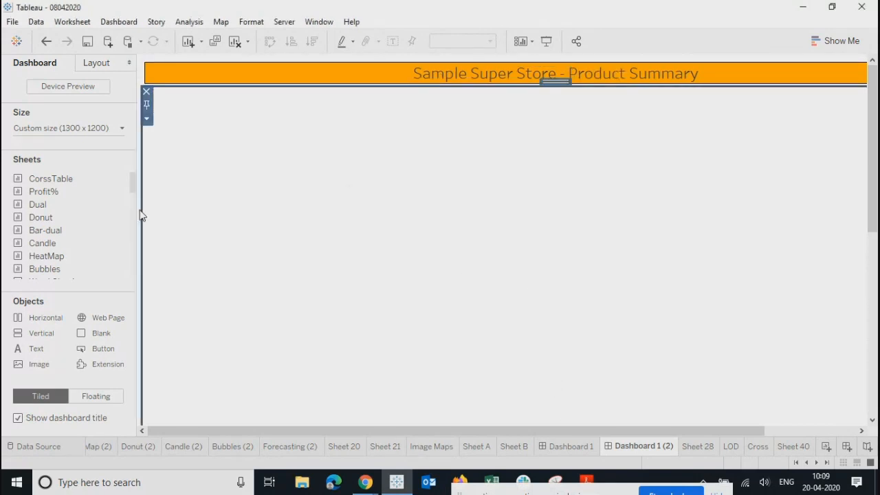
Step: Browse the Forecasting (2), Sheet 20, Sheet 21, Image Maps, Sheet A and Donut (2) worksheets
left_click_drag(139, 187, 142, 212)
scroll(140, 196, "down", 4)
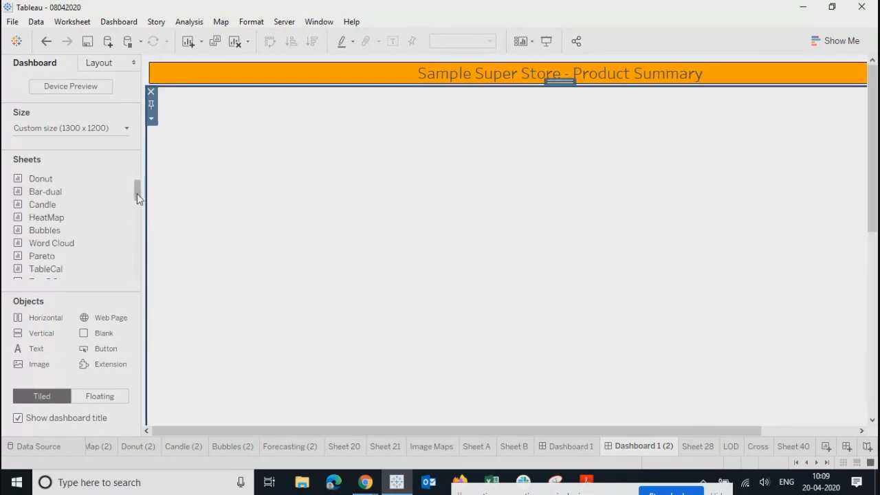
scroll(139, 214, "down", 2)
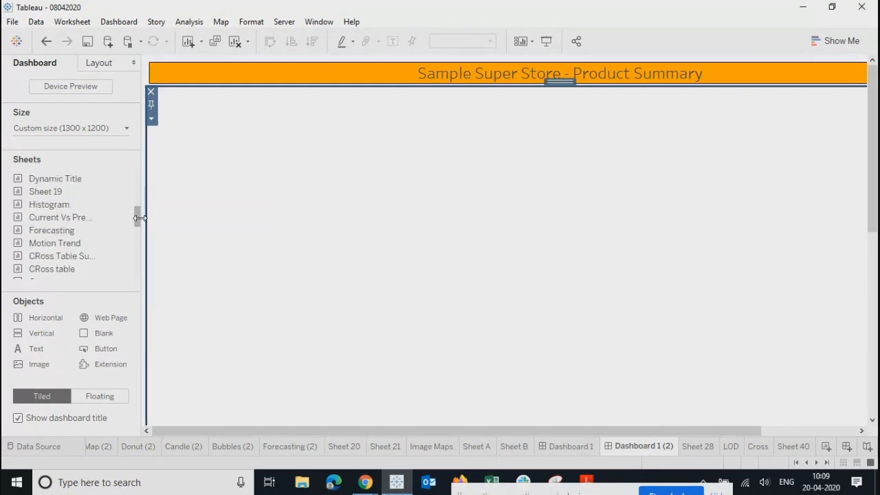
scroll(140, 218, "down", 8)
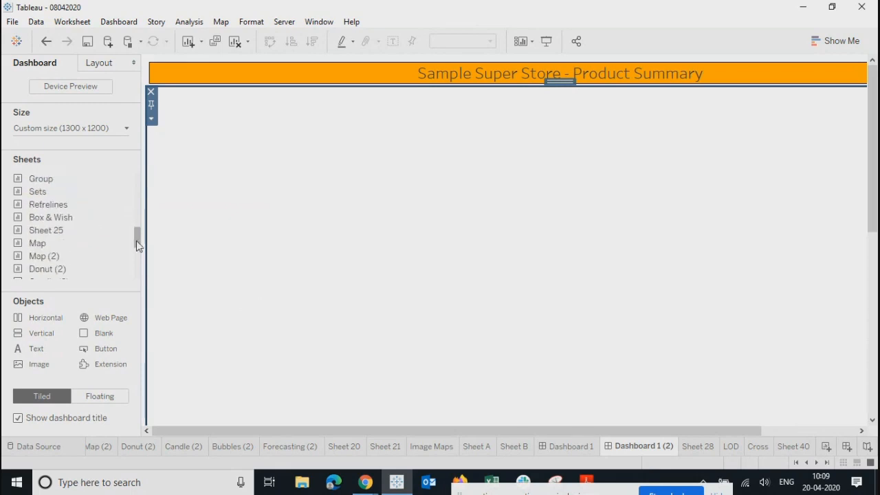
scroll(136, 259, "down", 5)
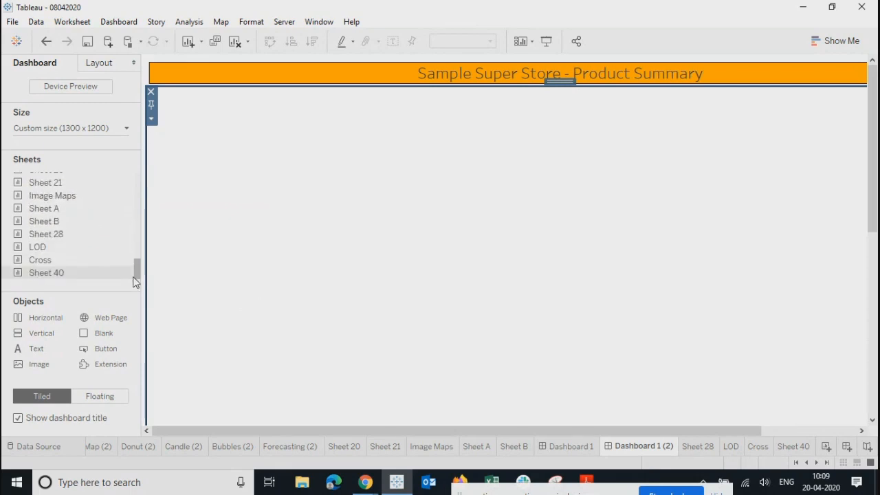
left_click_drag(135, 279, 127, 163)
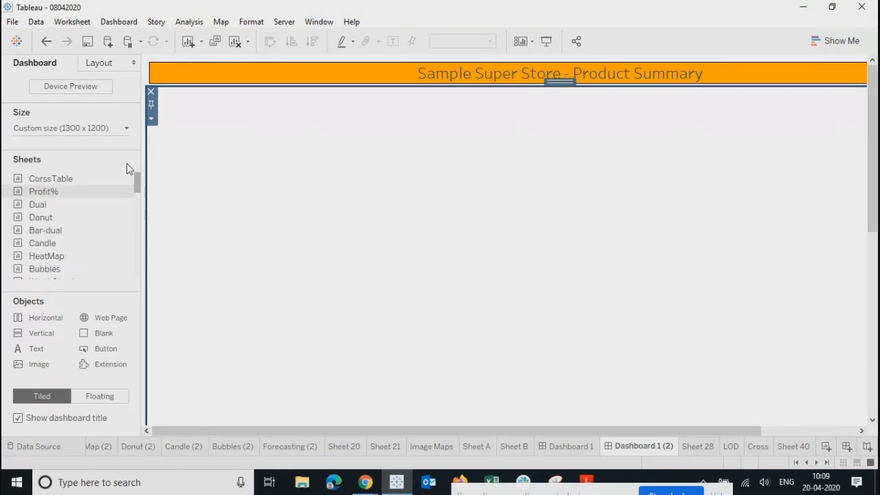
left_click(314, 447)
left_click(347, 447)
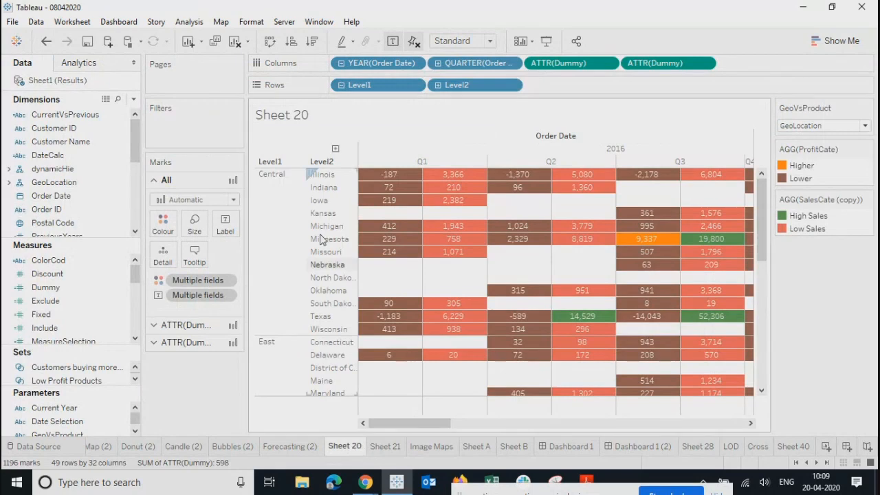
left_click(386, 447)
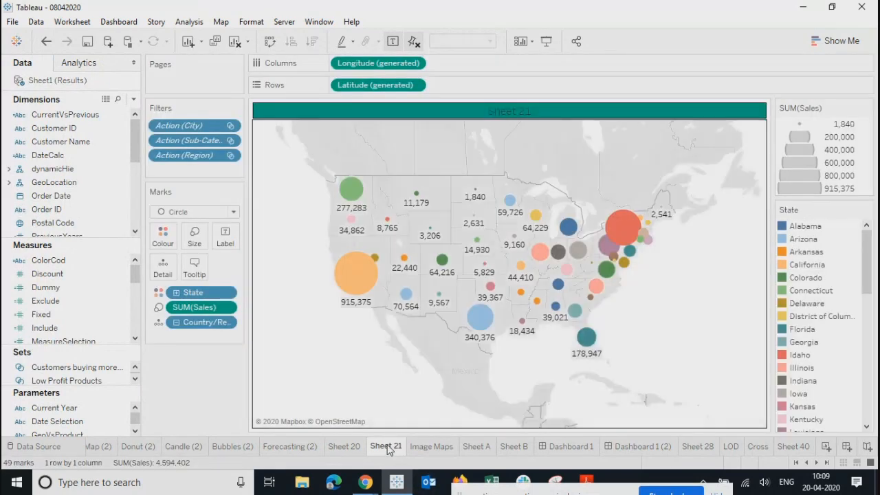
left_click(429, 447)
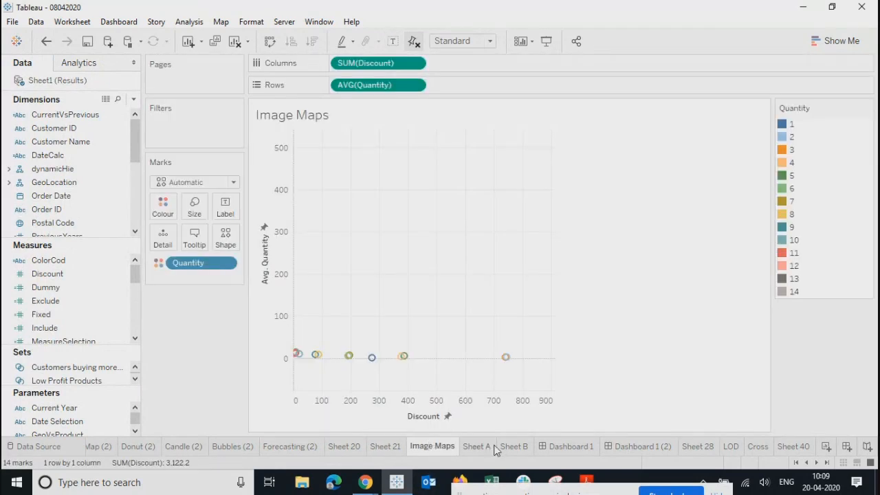
left_click(481, 448)
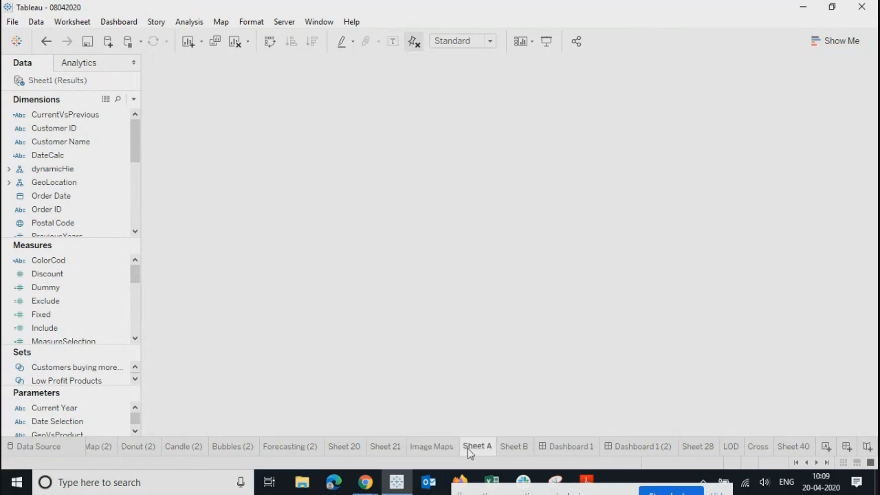
left_click(124, 444)
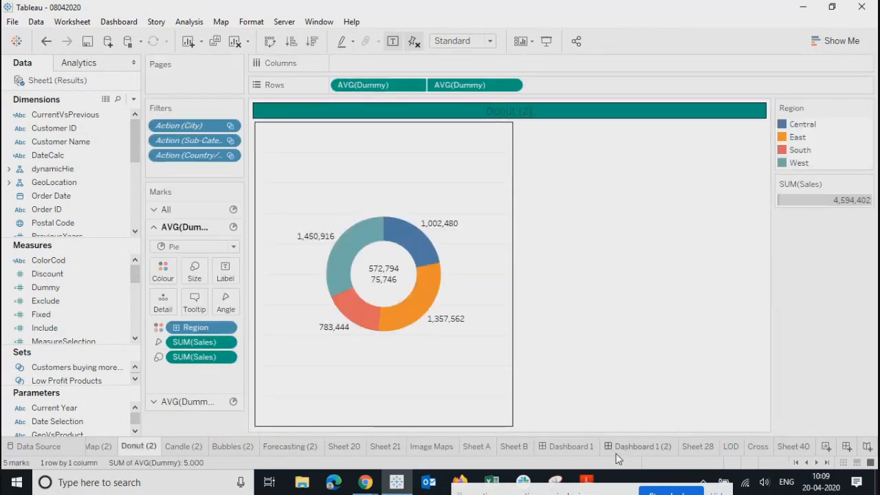
Step: Hide all of Dashboard 1's sheets and open the Refrelines worksheet
right_click(562, 447)
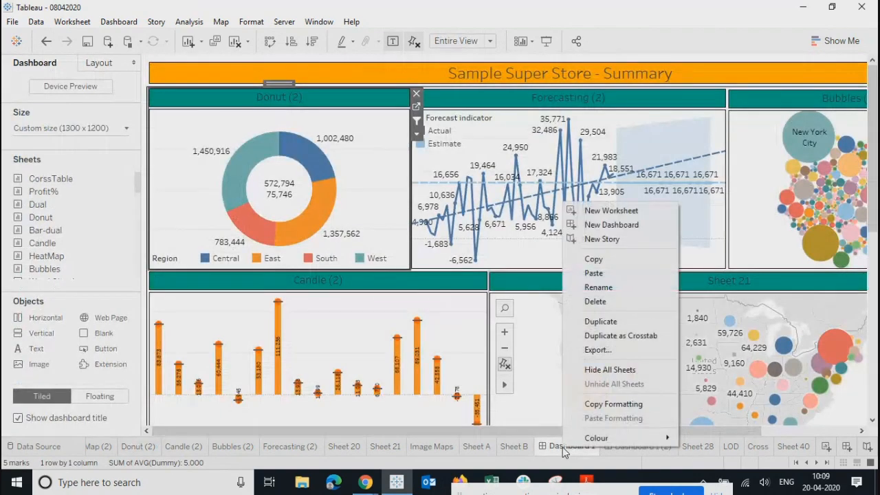
left_click(593, 369)
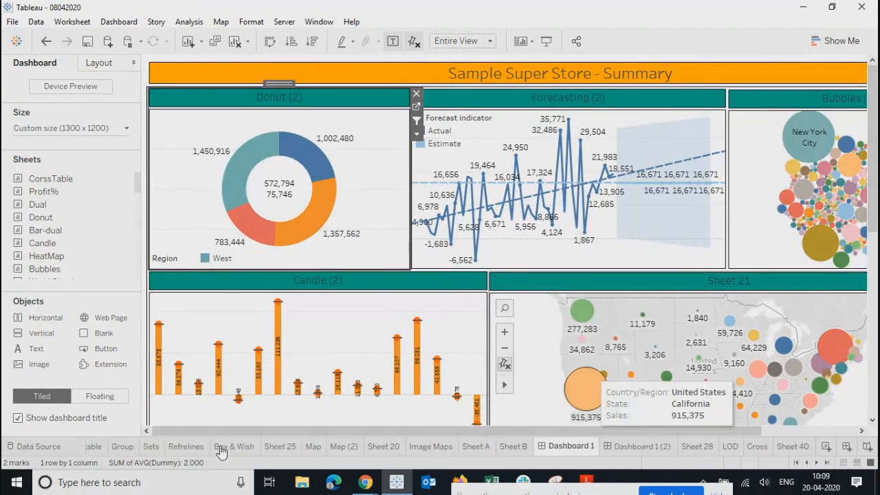
left_click(186, 446)
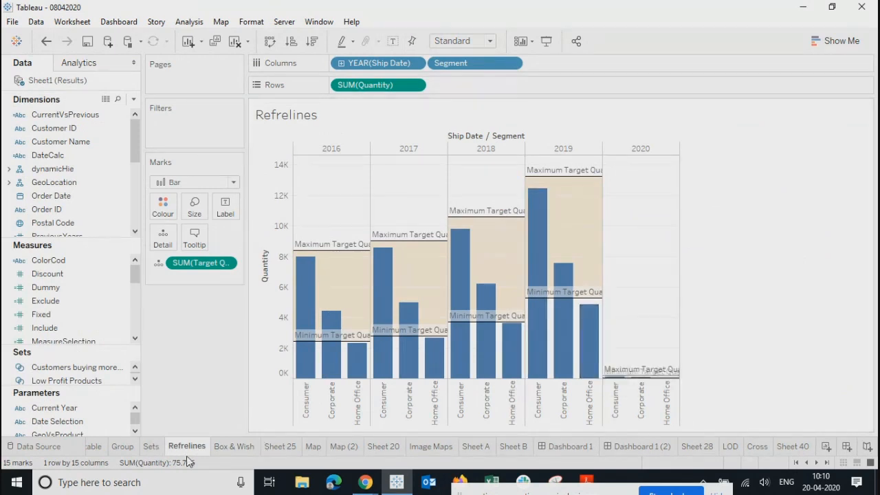
mouse_move(186, 453)
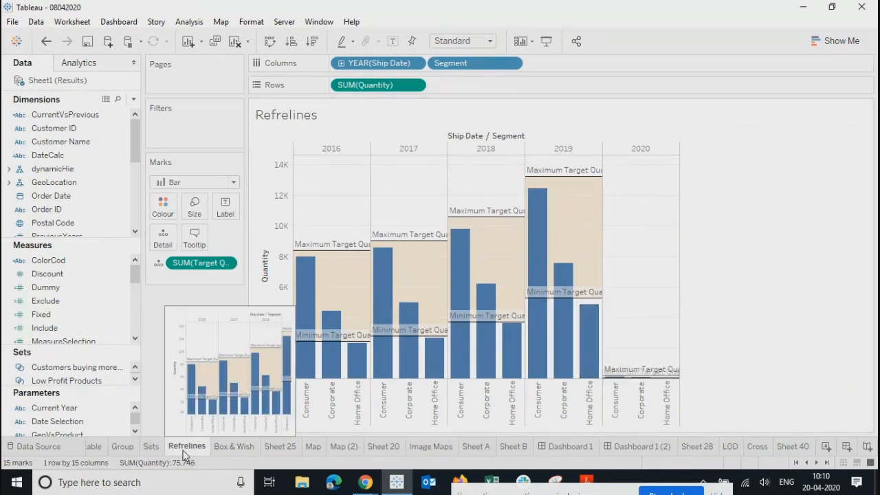
Step: Add Refrelines as a floating sheet to Dashboard 1 (2), placed top-left under the title and enlarged
left_click(641, 447)
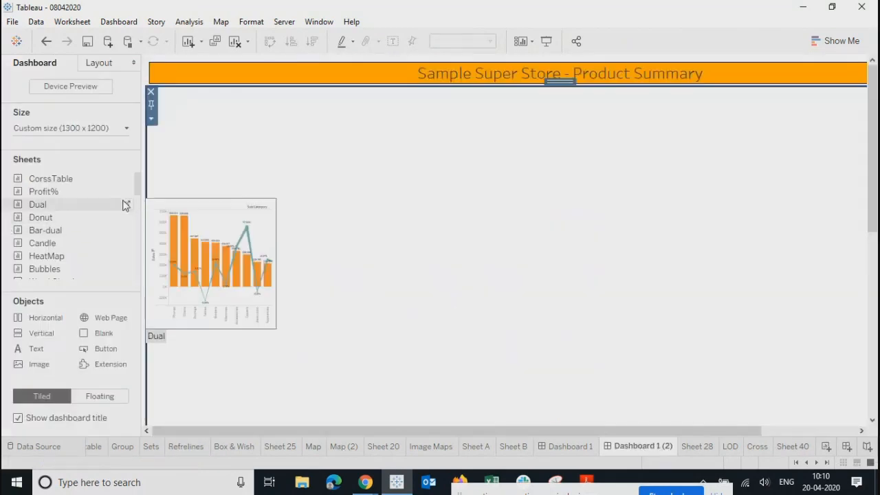
left_click_drag(137, 188, 137, 237)
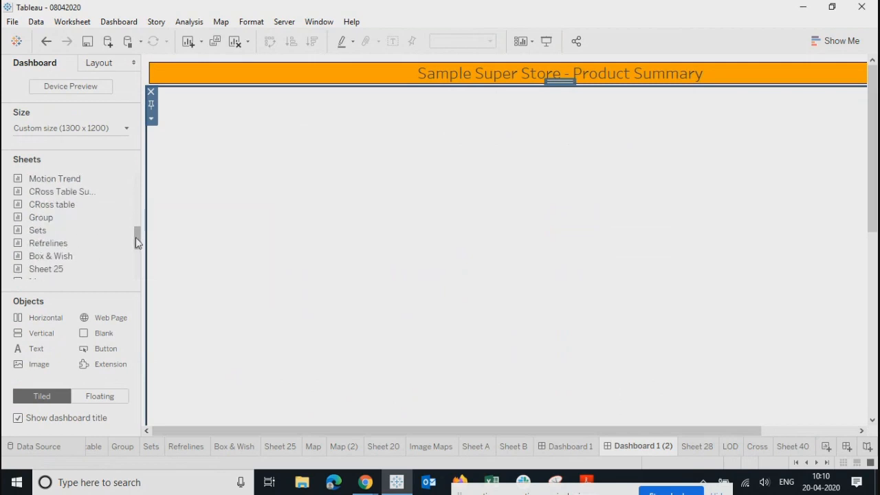
left_click(99, 398)
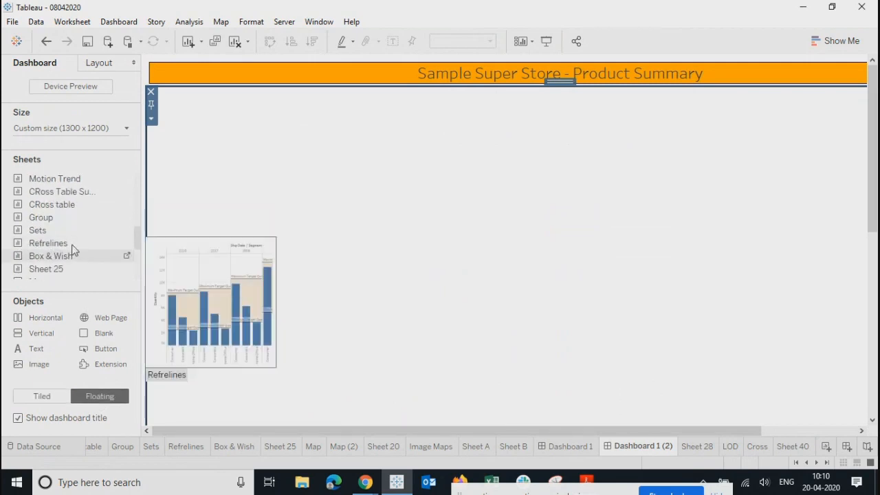
left_click_drag(48, 248, 285, 198)
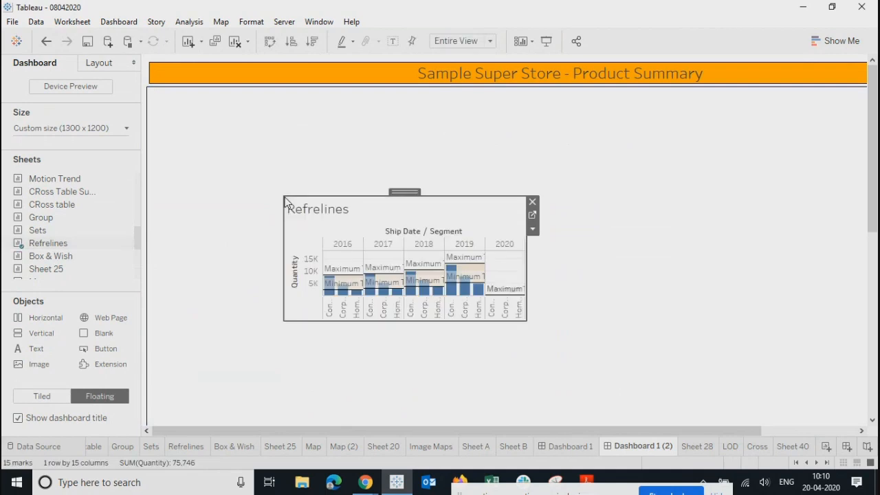
left_click_drag(394, 193, 269, 95)
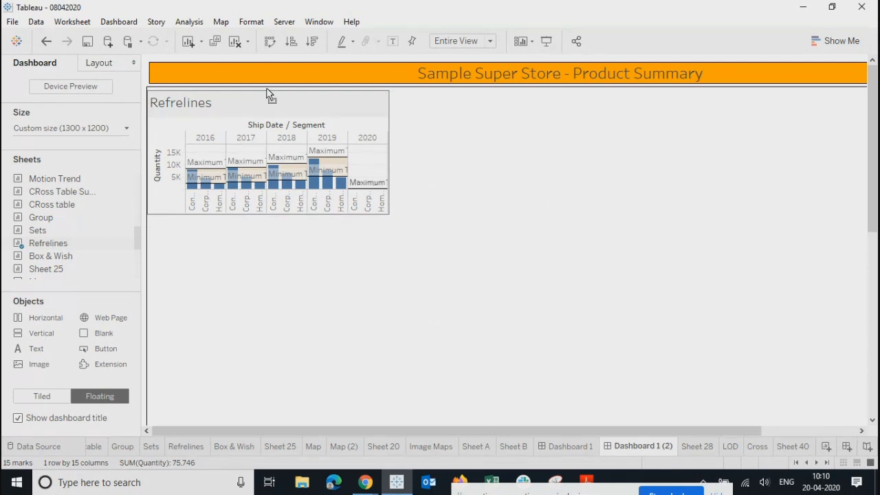
left_click_drag(267, 90, 268, 88)
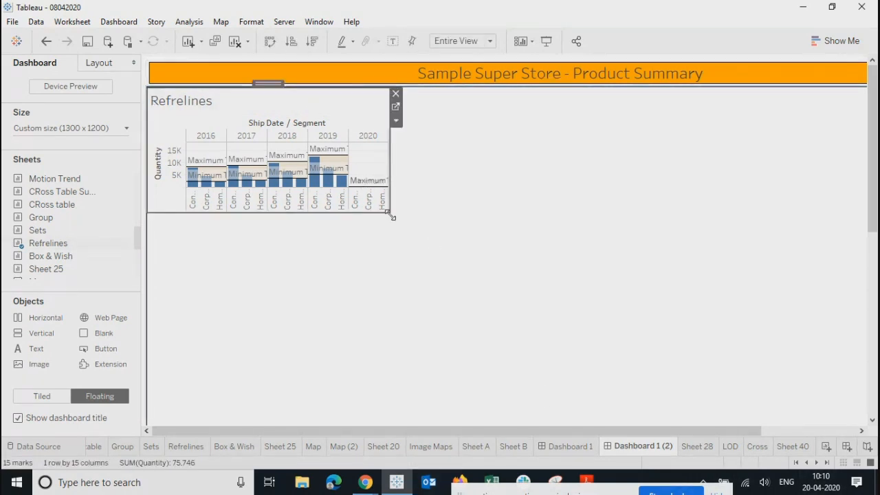
left_click_drag(392, 217, 546, 283)
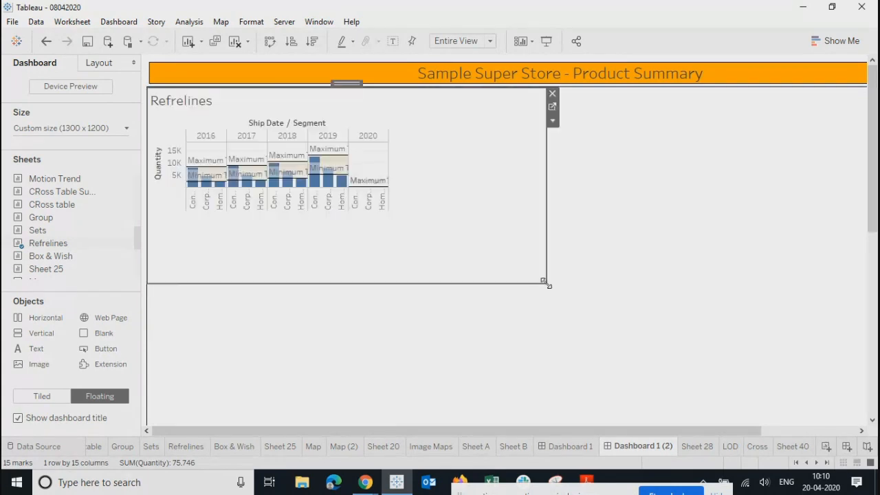
right_click(209, 100)
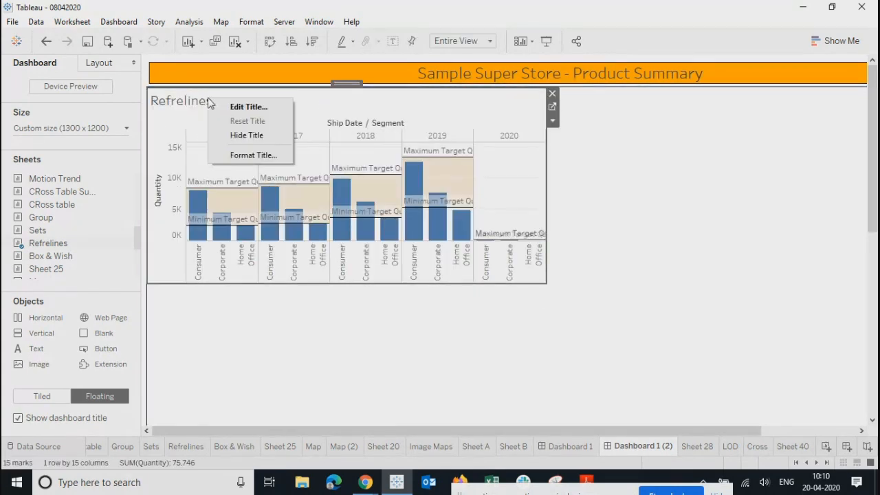
Step: Give the Refrelines title teal shading and a thin solid border
left_click(240, 155)
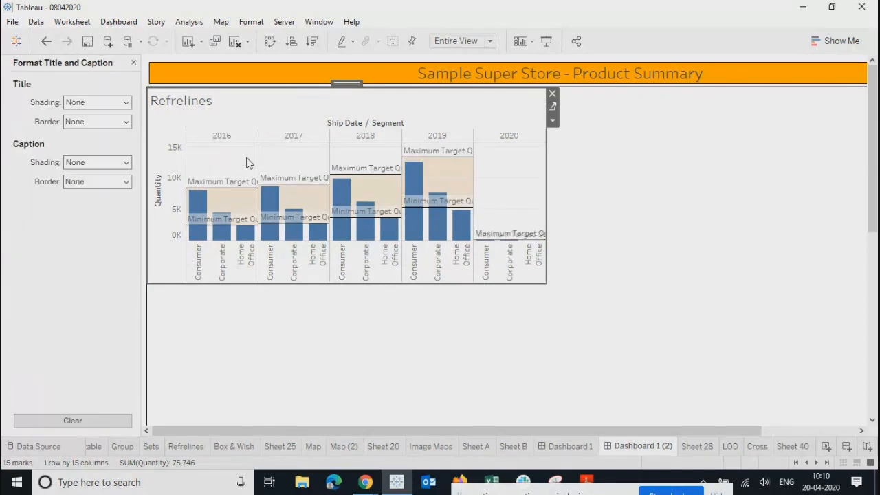
left_click(79, 103)
left_click(72, 196)
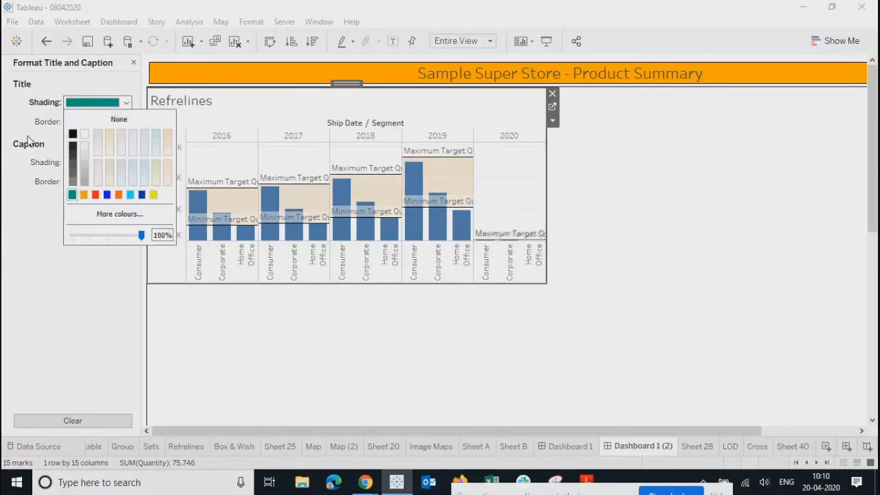
left_click(96, 122)
left_click(76, 206)
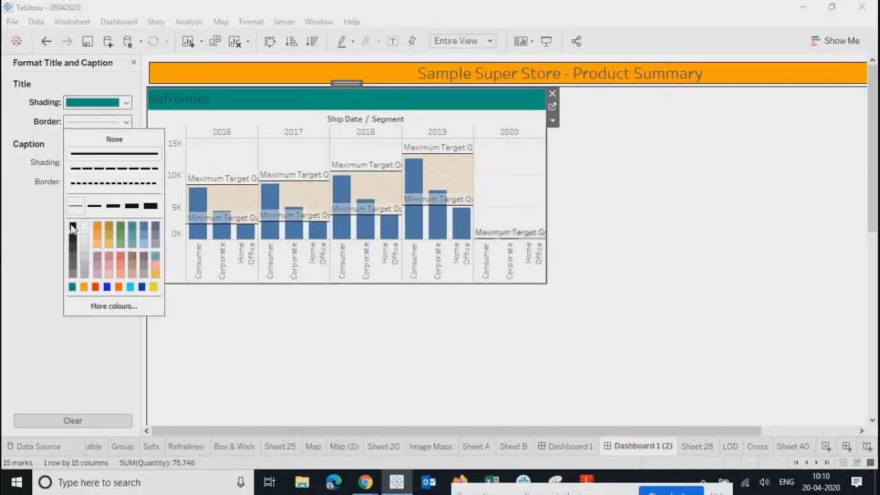
left_click(25, 206)
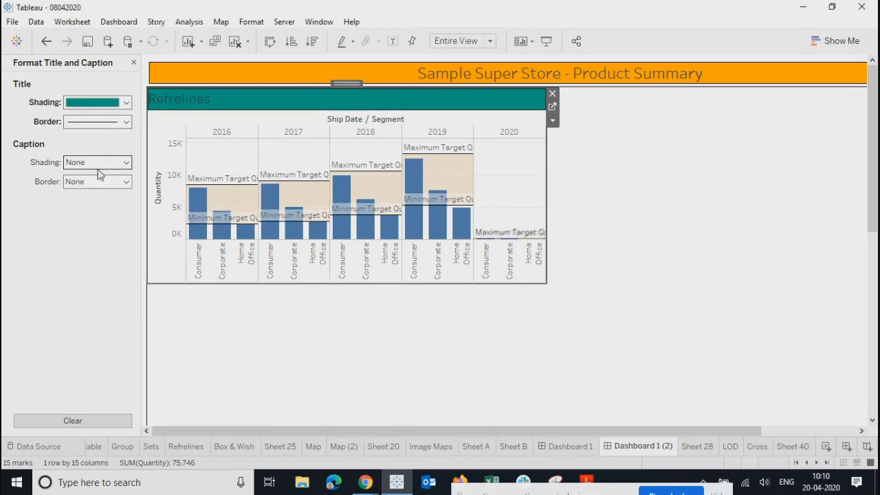
Step: Centre the Refrelines title text and make it size 12 bold
double_click(422, 107)
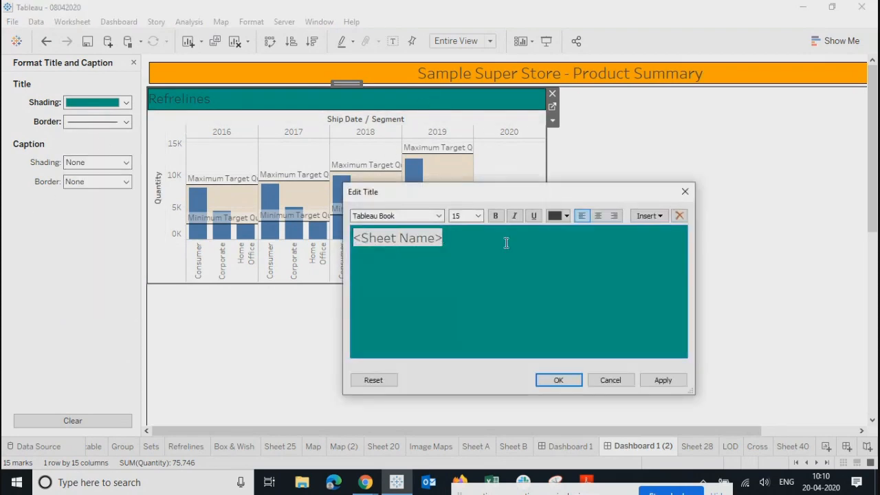
left_click_drag(507, 242, 234, 239)
left_click(599, 216)
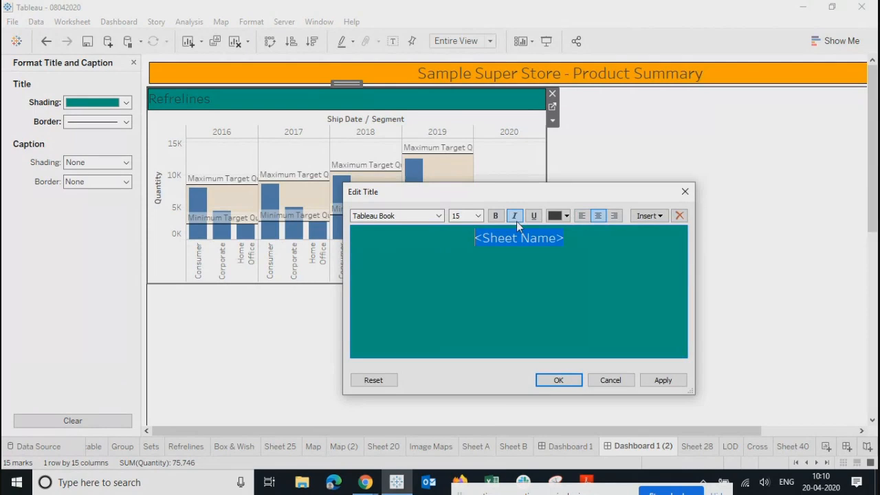
left_click(477, 216)
left_click(470, 244)
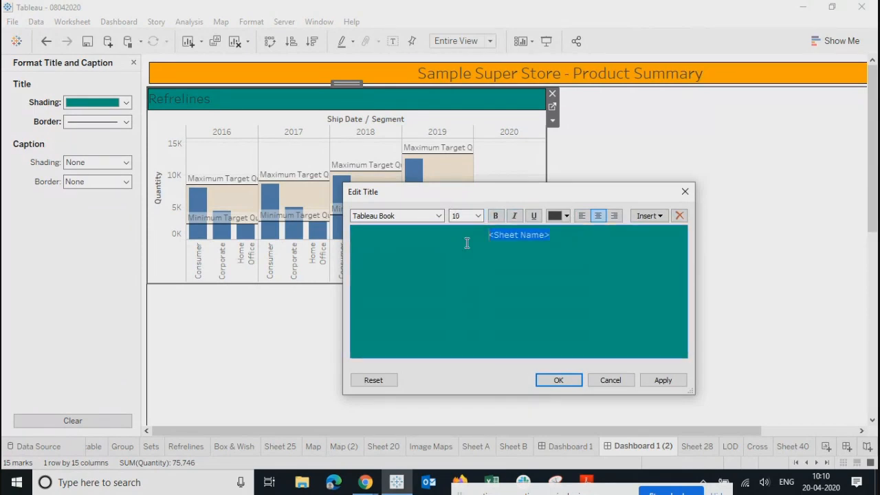
left_click(481, 216)
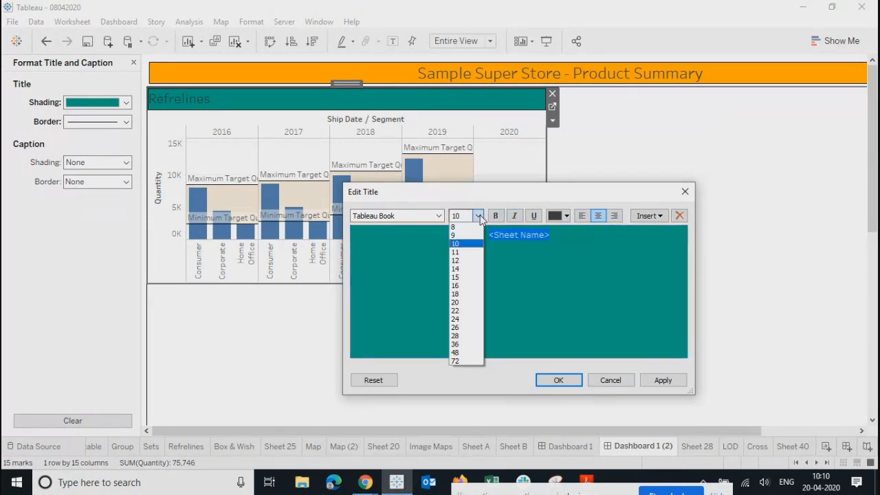
left_click(470, 260)
left_click(534, 216)
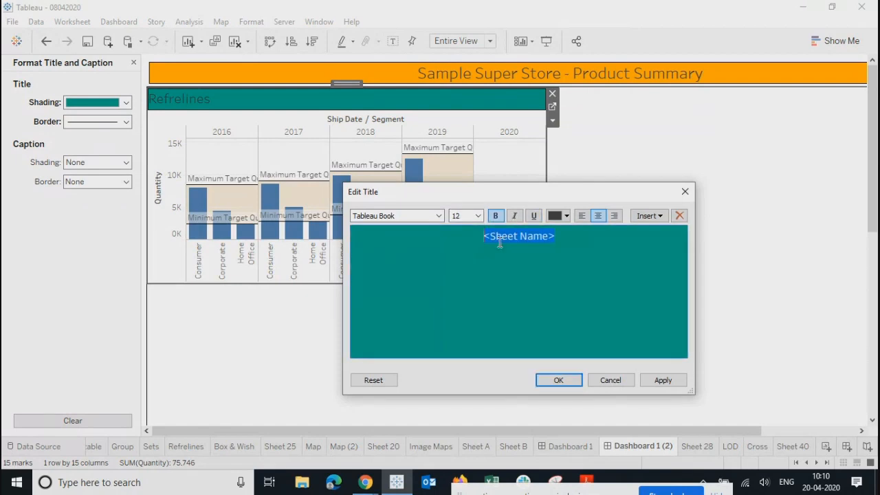
left_click(654, 381)
left_click(559, 380)
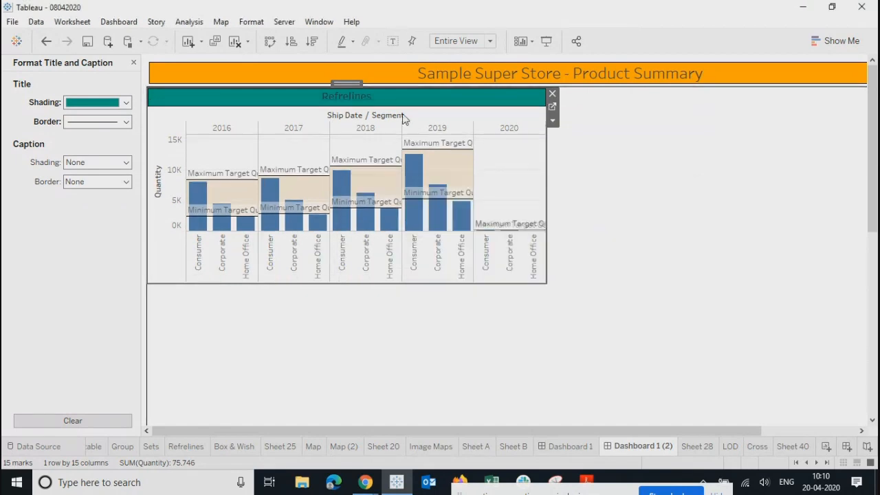
Step: Hide the Quantity axis header, then go to the Refrelines worksheet
left_click(332, 335)
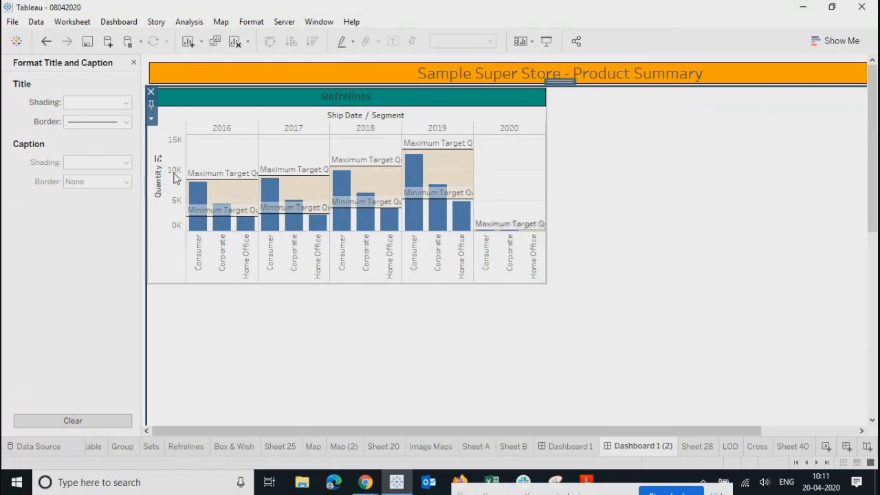
right_click(175, 179)
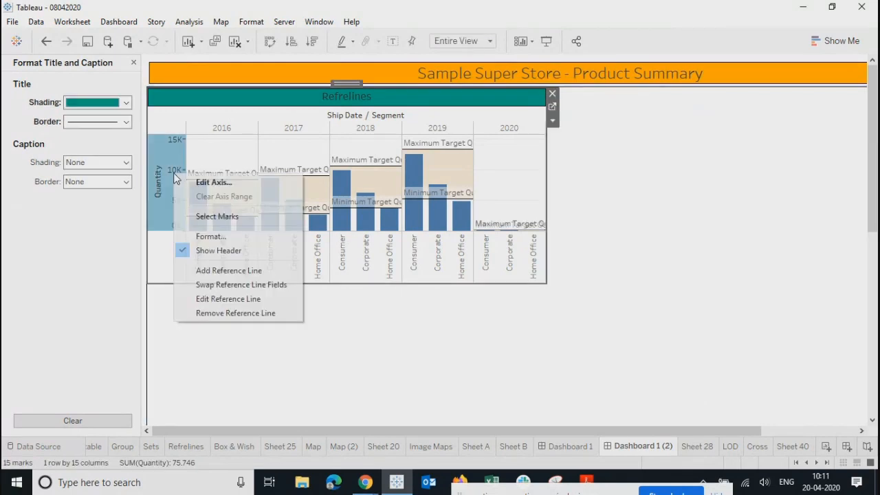
left_click(208, 251)
left_click(373, 328)
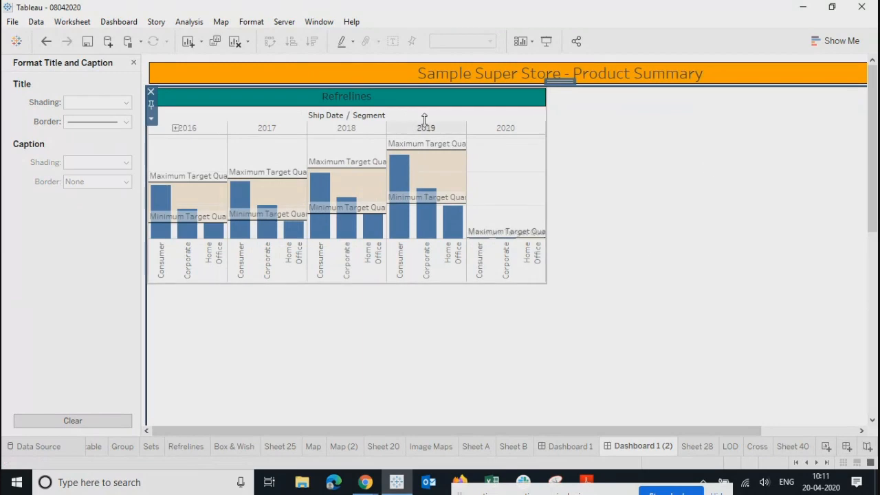
left_click(409, 98)
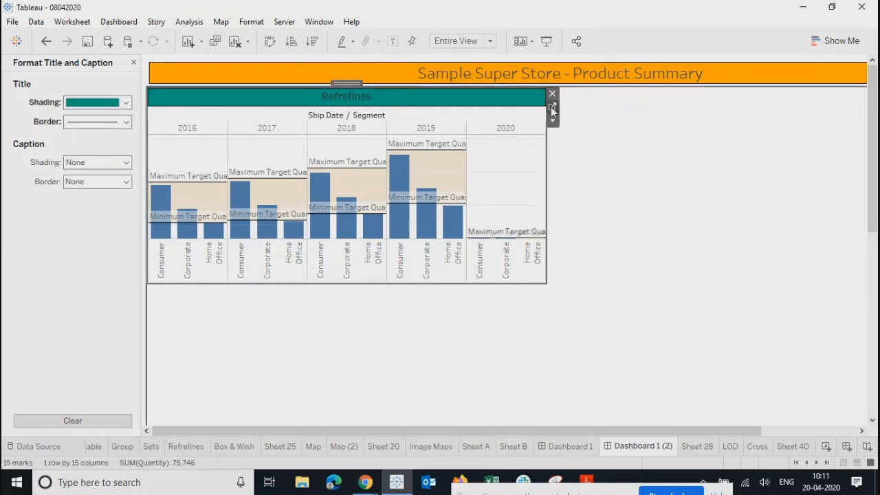
left_click(551, 107)
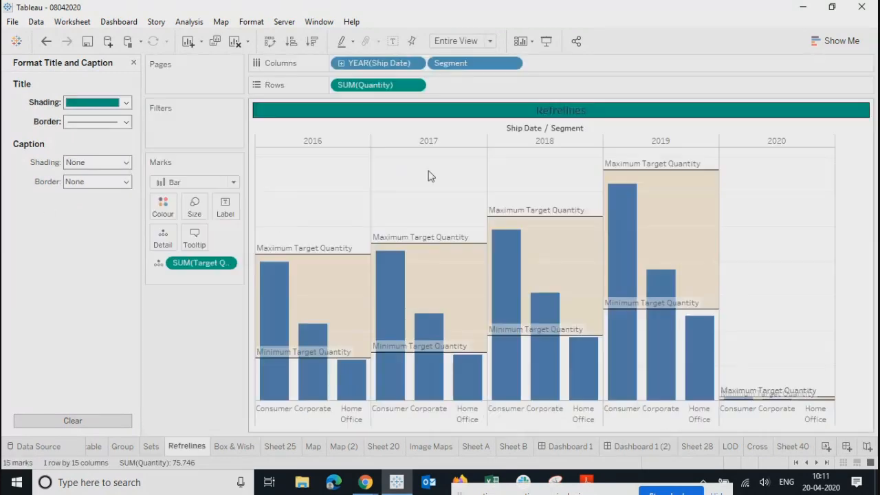
Step: Set the Refrelines worksheet's cell and pane borders to solid black lines
left_click(134, 63)
right_click(317, 181)
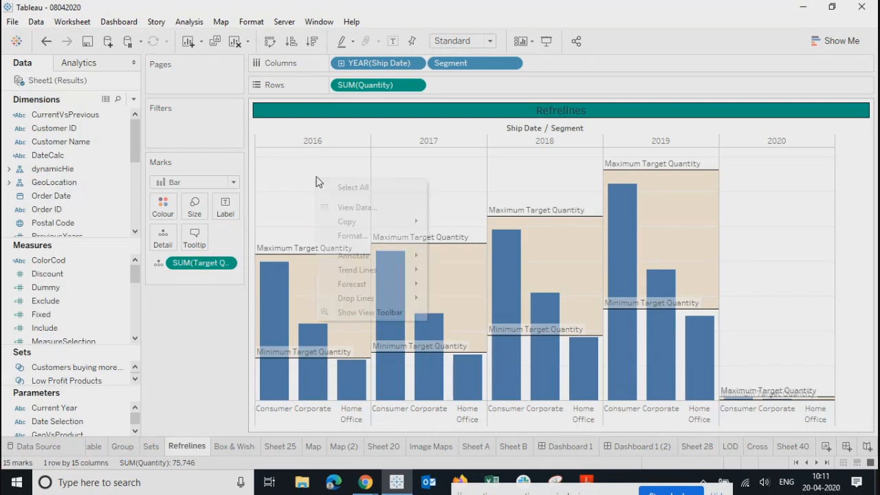
left_click(352, 236)
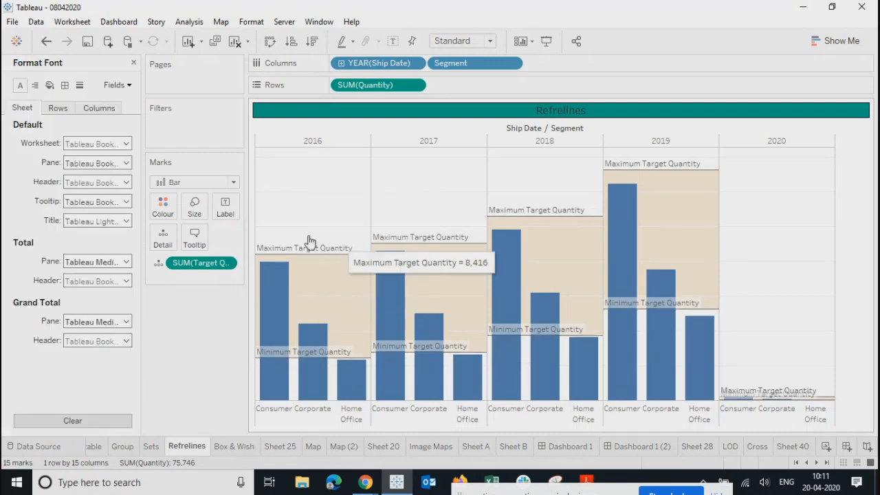
left_click(64, 85)
left_click(75, 146)
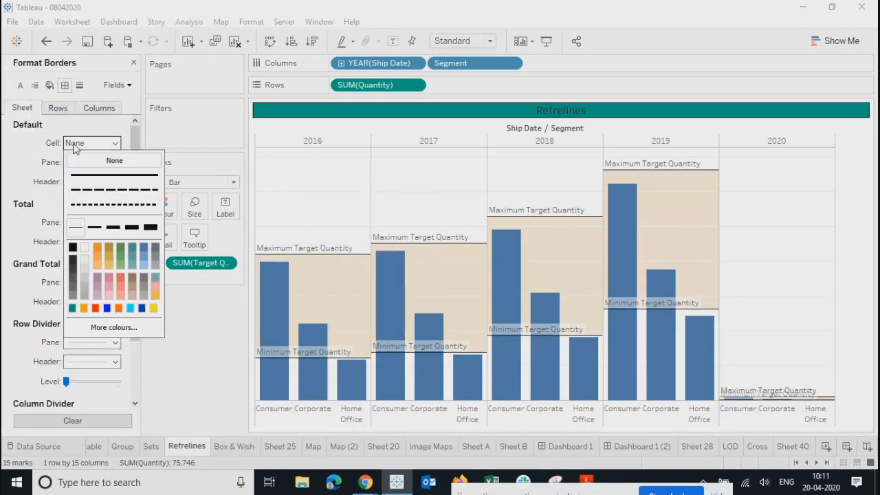
left_click(73, 248)
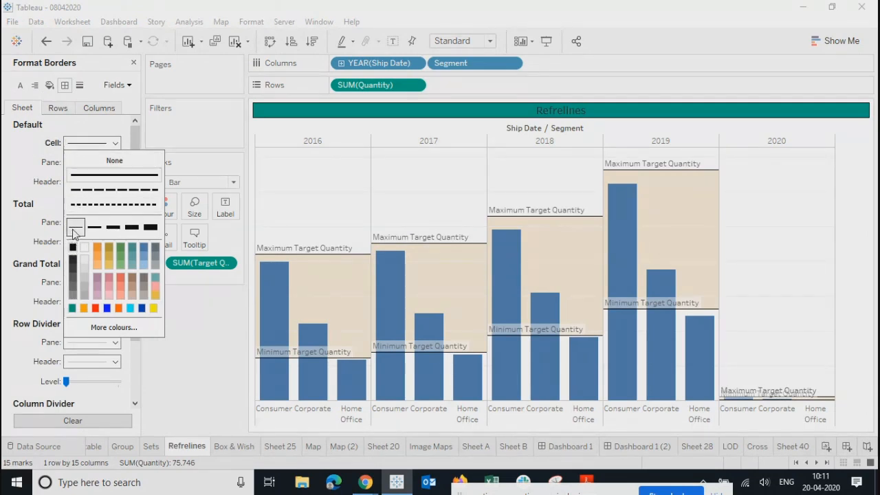
left_click(39, 183)
left_click(85, 161)
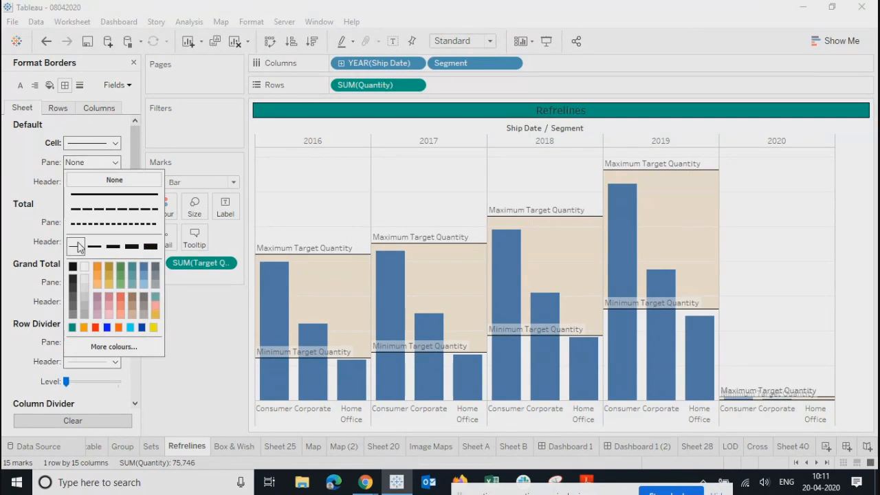
left_click(78, 247)
left_click(86, 162)
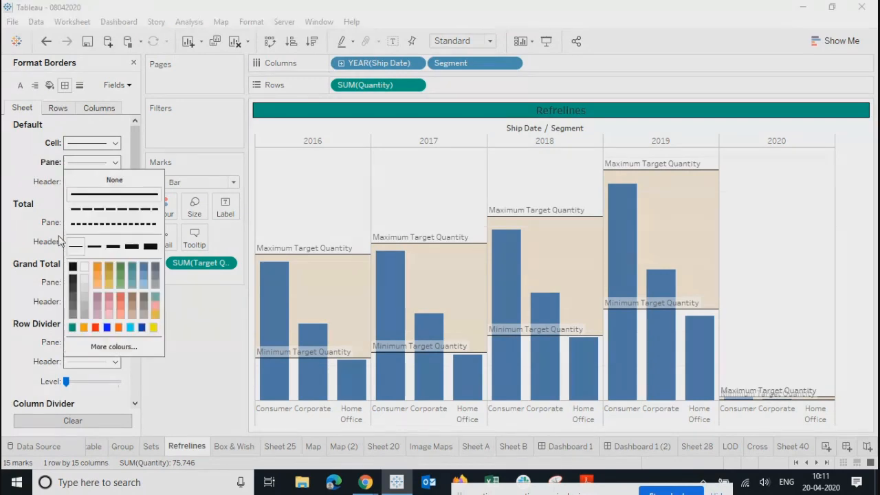
left_click(25, 201)
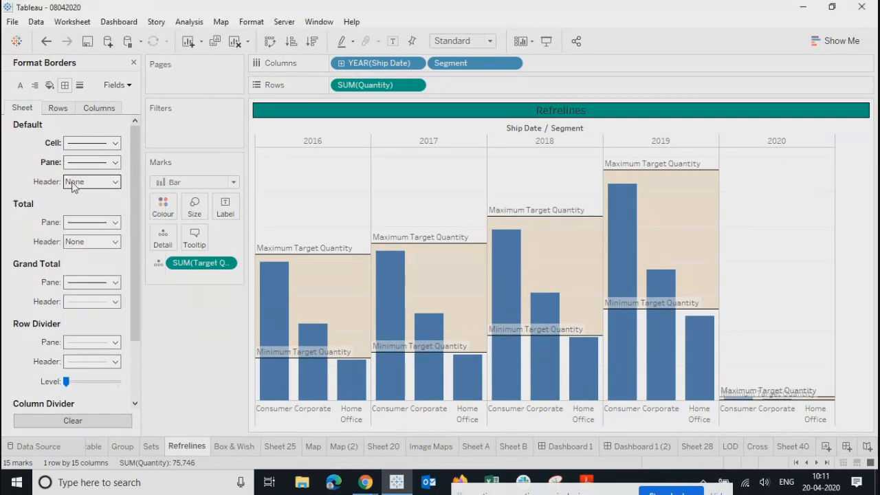
Step: Add solid black header borders plus row and column dividers
left_click(91, 182)
left_click(72, 286)
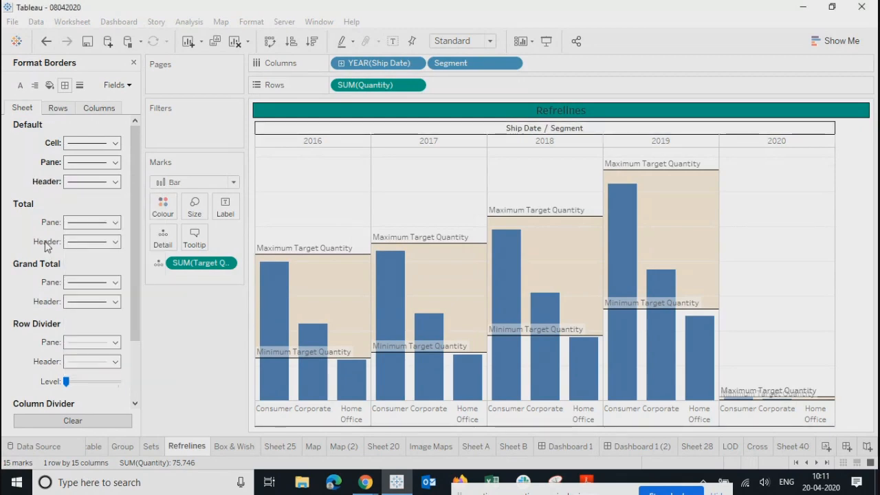
left_click(75, 345)
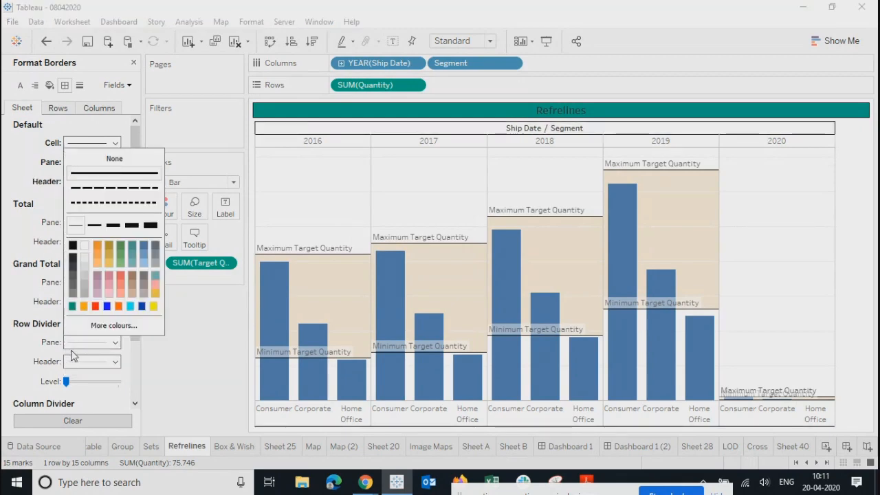
left_click(72, 246)
left_click(19, 268)
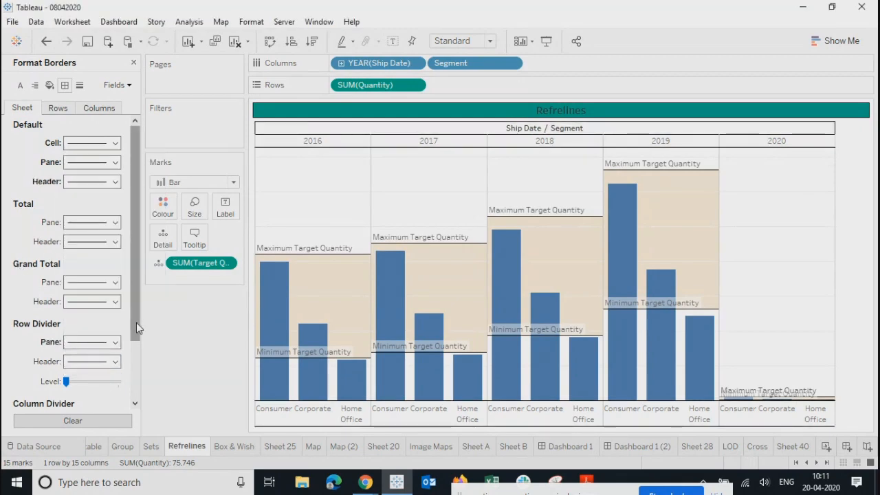
left_click_drag(136, 323, 137, 412)
left_click(78, 347)
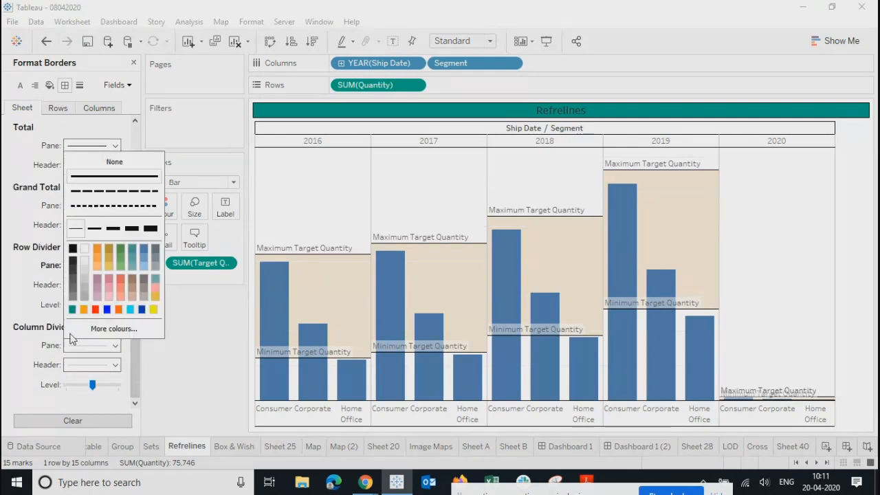
left_click(73, 248)
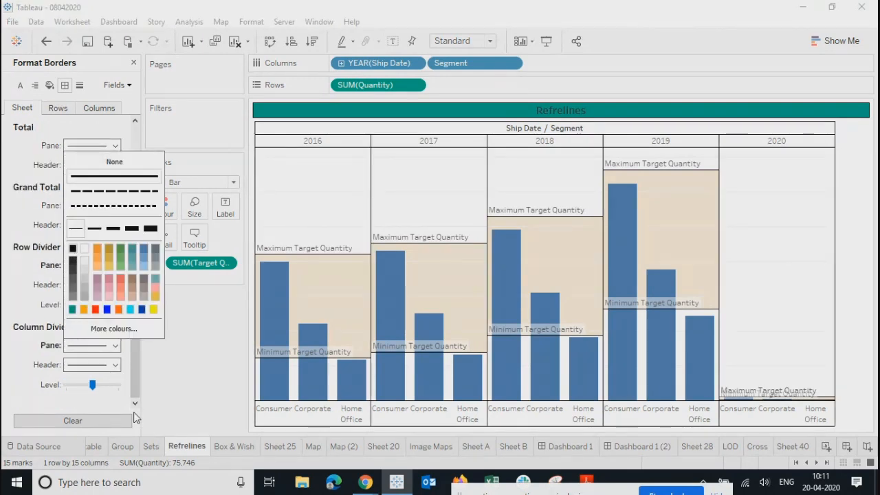
left_click(197, 356)
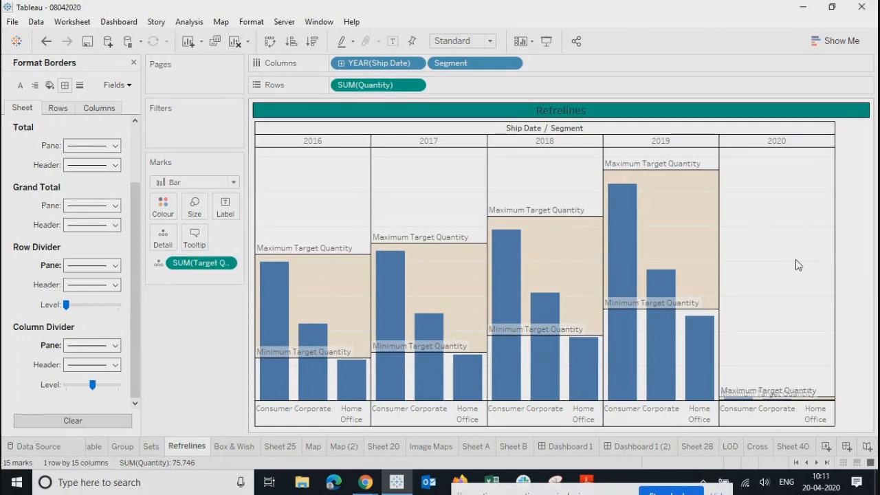
left_click(657, 448)
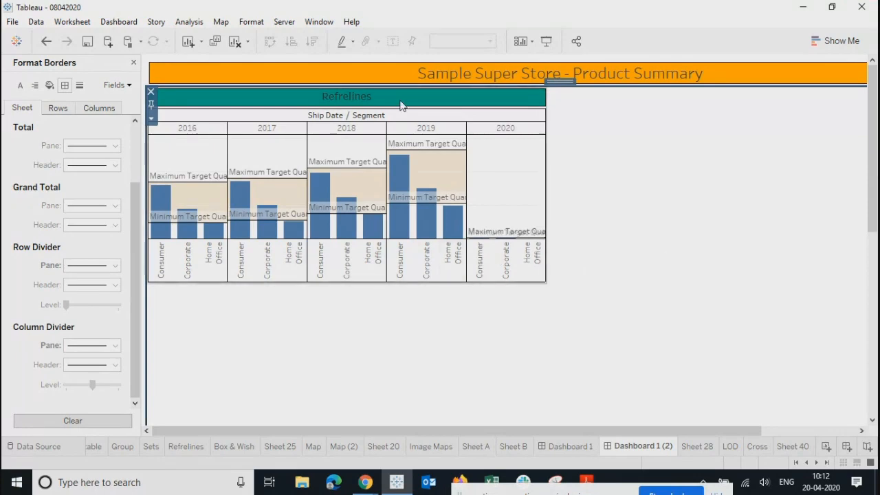
Step: Resize the Refrelines zone and hide its Ship Date / Segment column field labels
left_click(458, 101)
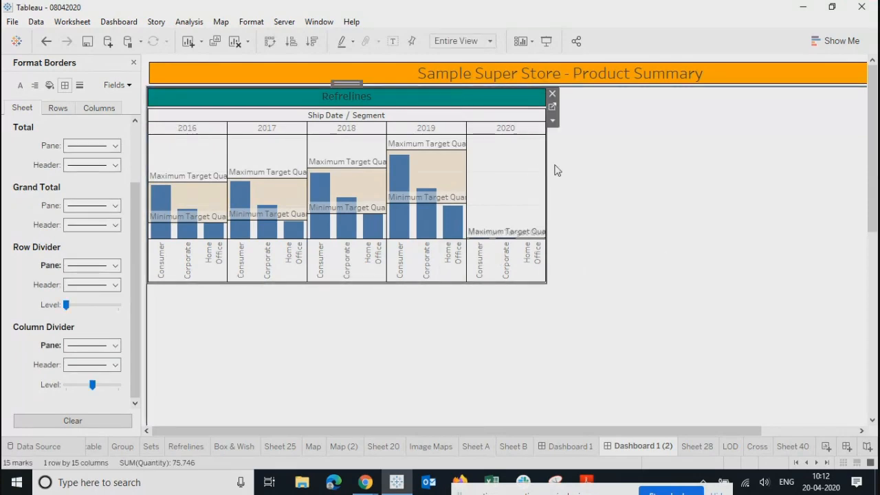
left_click_drag(547, 166, 534, 165)
left_click_drag(443, 430, 218, 432)
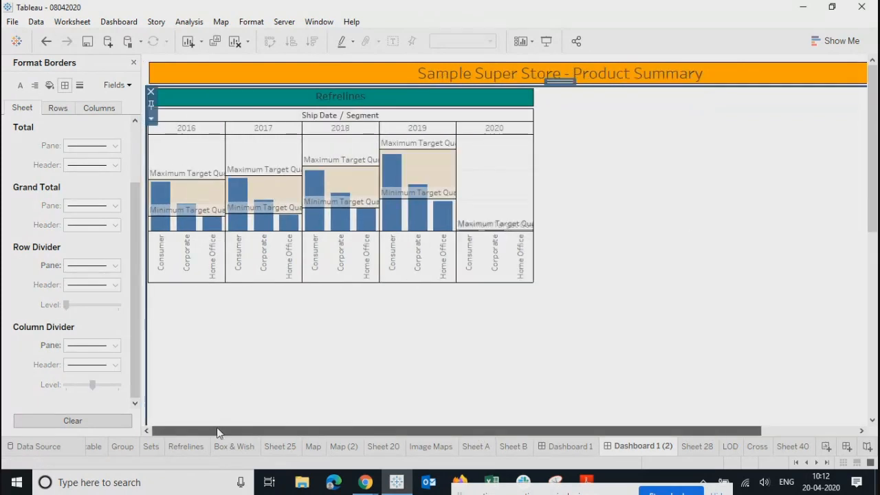
left_click(267, 102)
left_click_drag(534, 284, 559, 290)
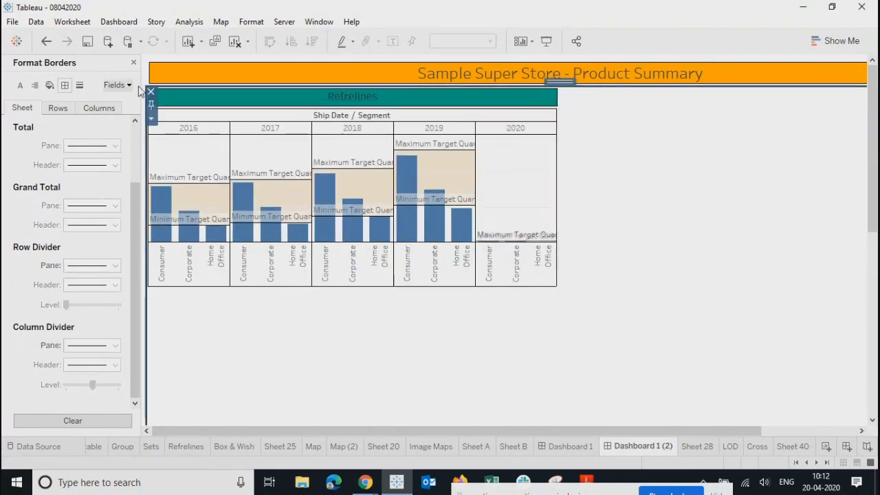
left_click(133, 62)
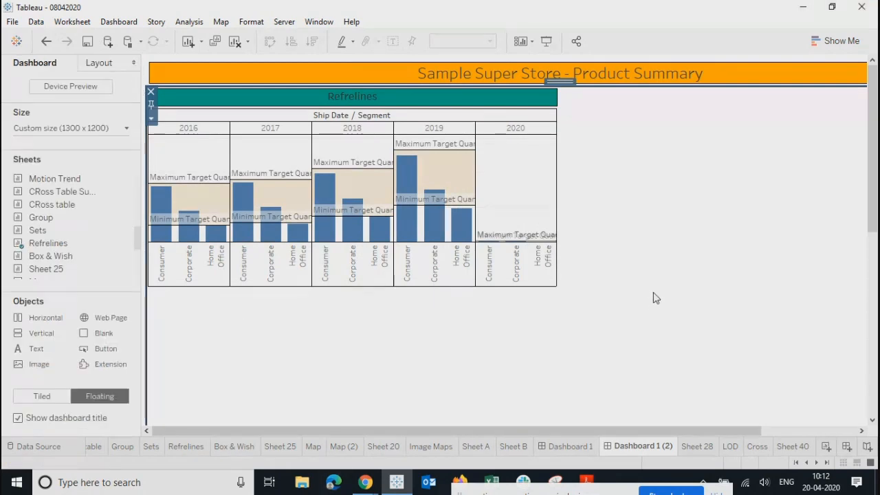
right_click(404, 118)
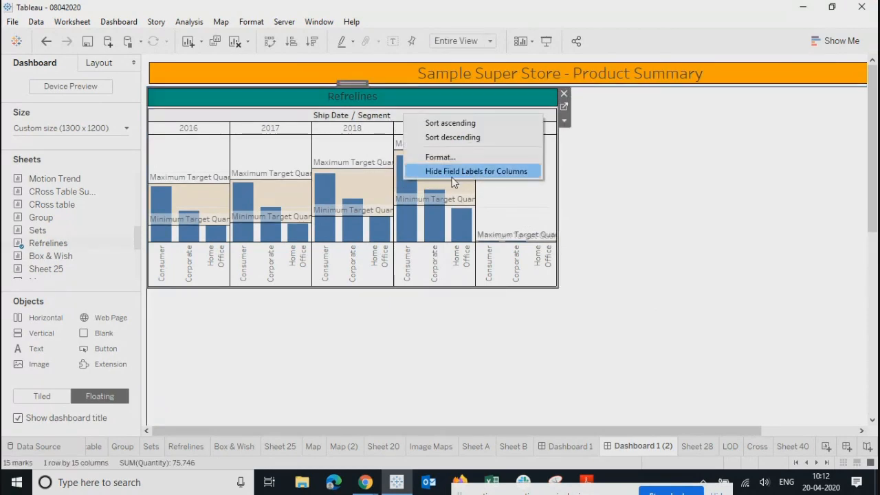
left_click(454, 173)
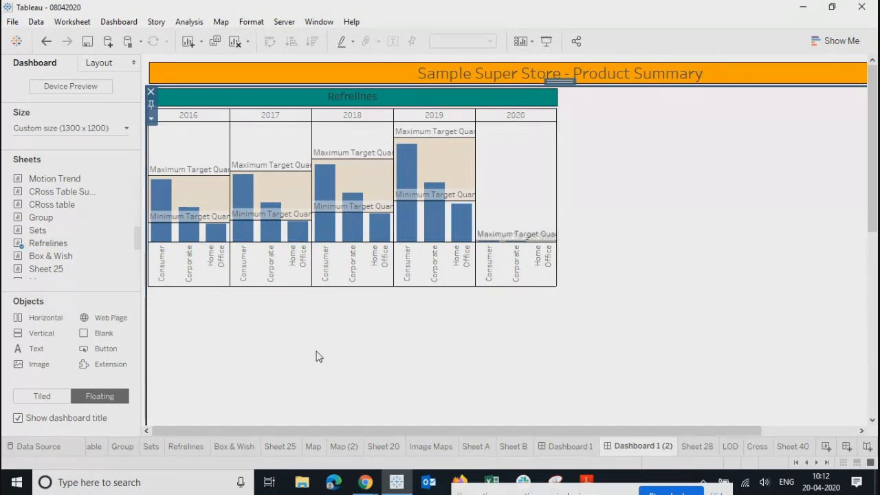
mouse_move(58, 204)
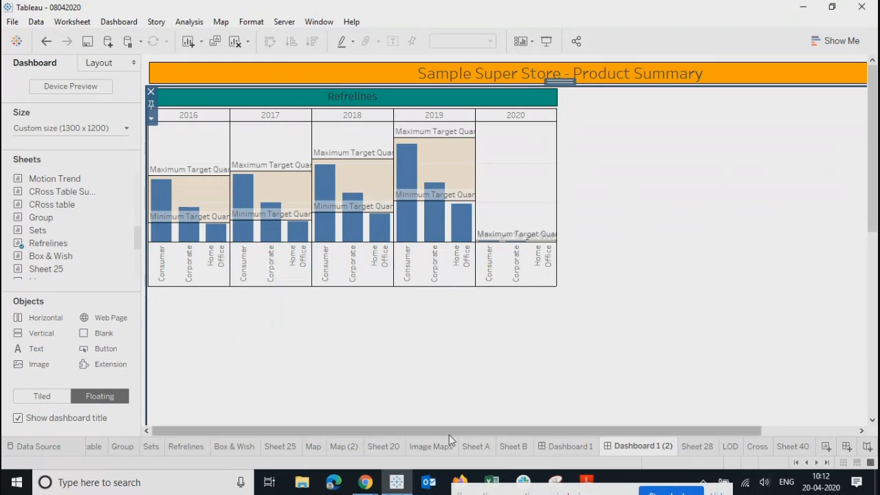
left_click(438, 448)
left_click(393, 447)
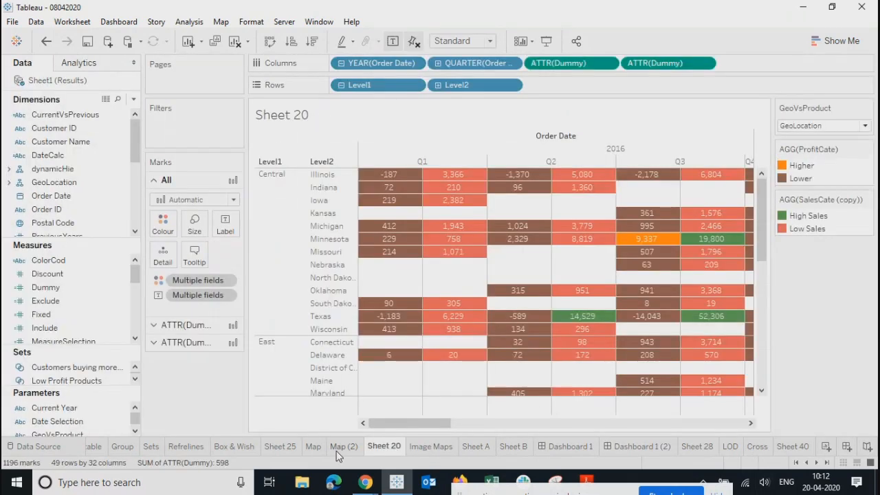
left_click(342, 448)
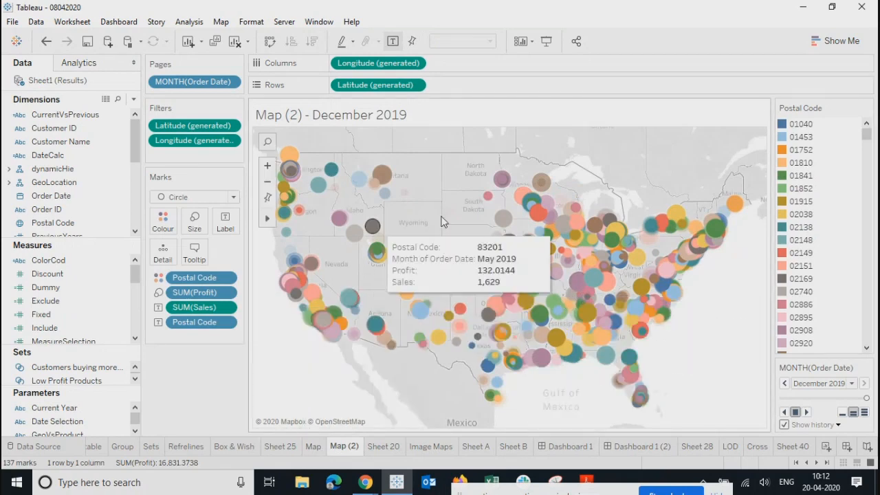
left_click(236, 447)
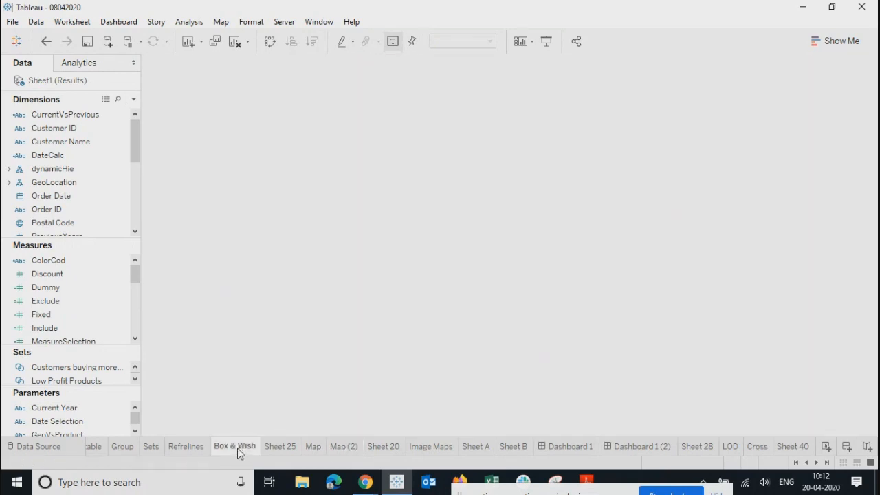
left_click(181, 448)
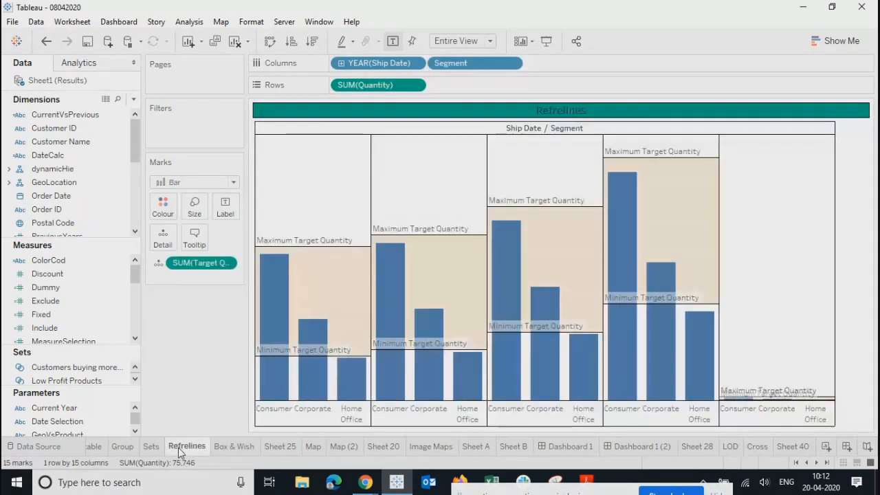
left_click(151, 447)
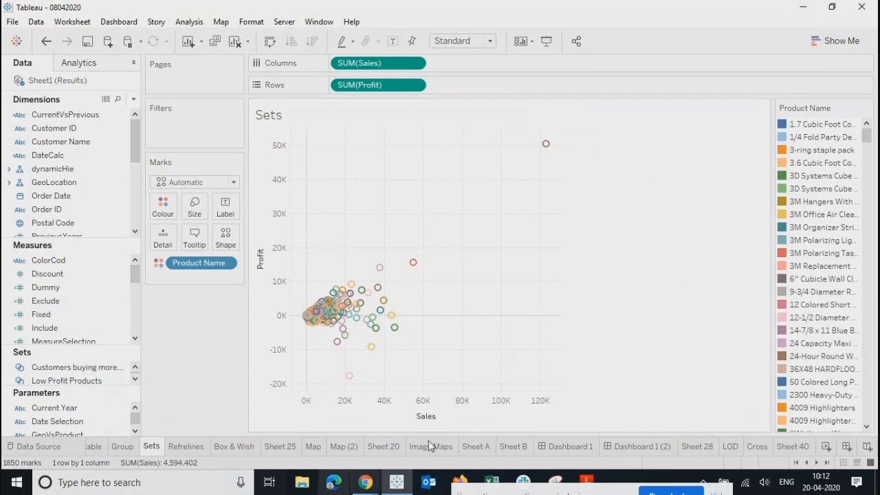
left_click(625, 447)
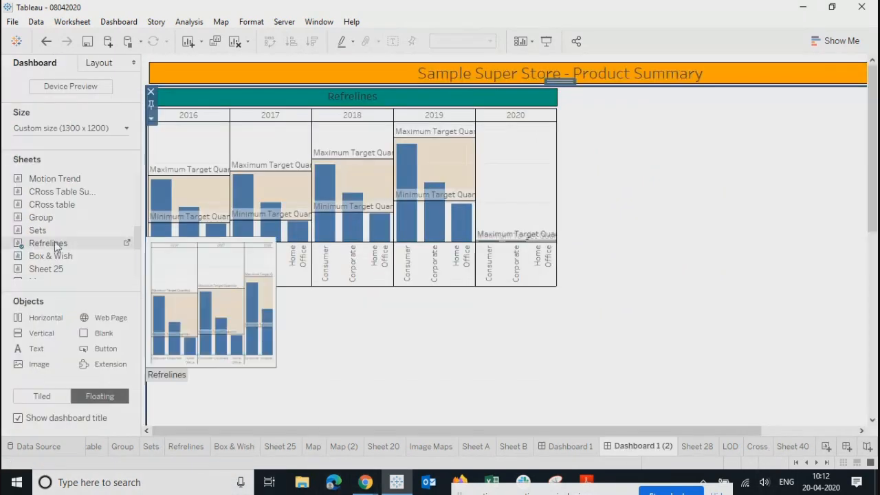
Step: Drop Sets as a floating chart beside Refrelines and remove its Product Name legend
left_click_drag(39, 233, 559, 89)
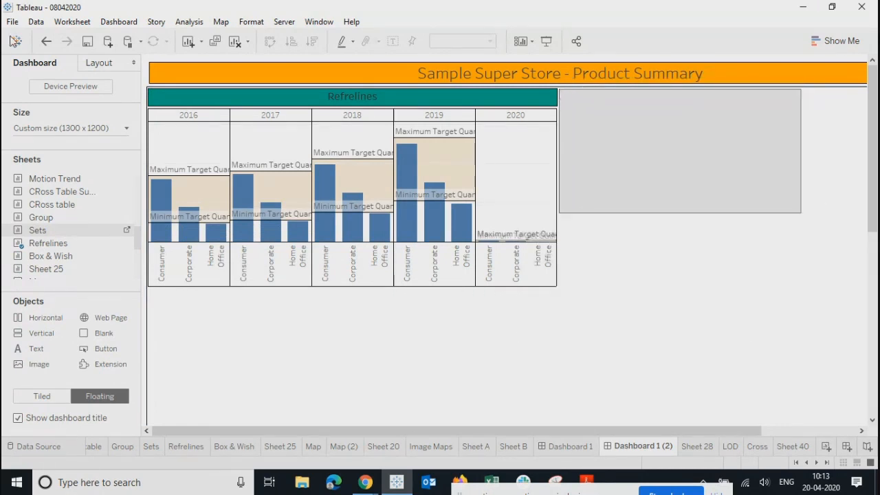
left_click(97, 63)
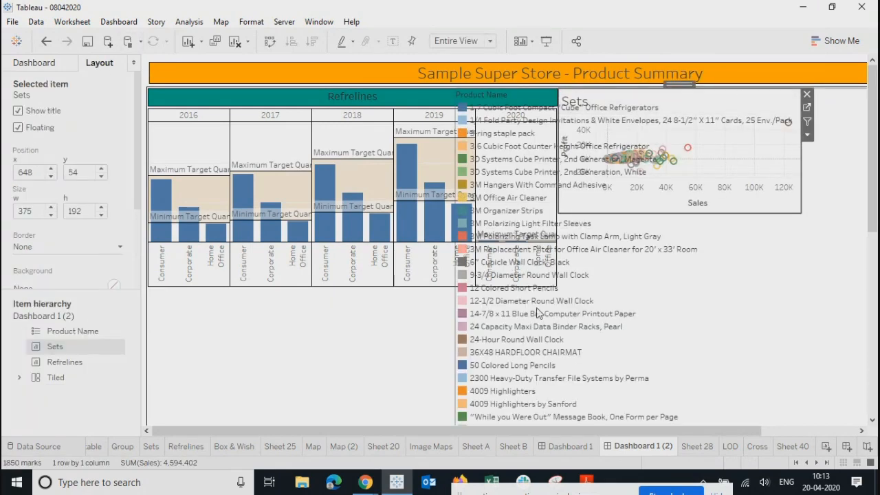
left_click(592, 347)
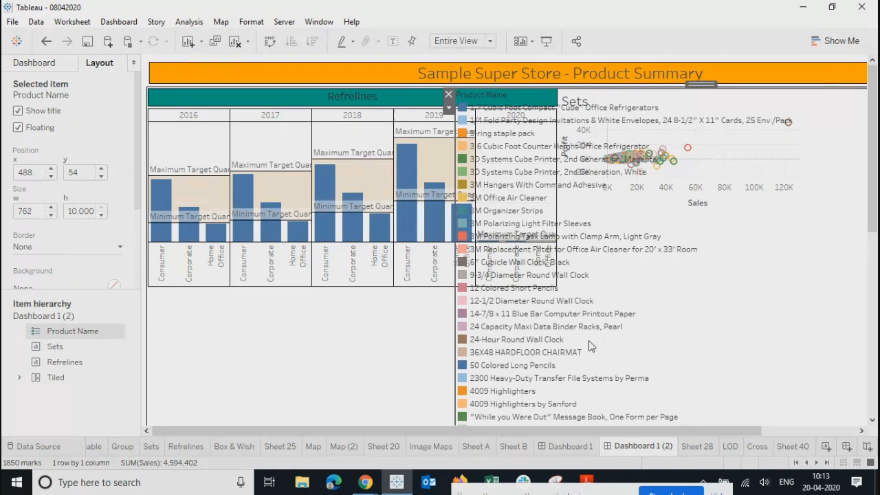
left_click(513, 134)
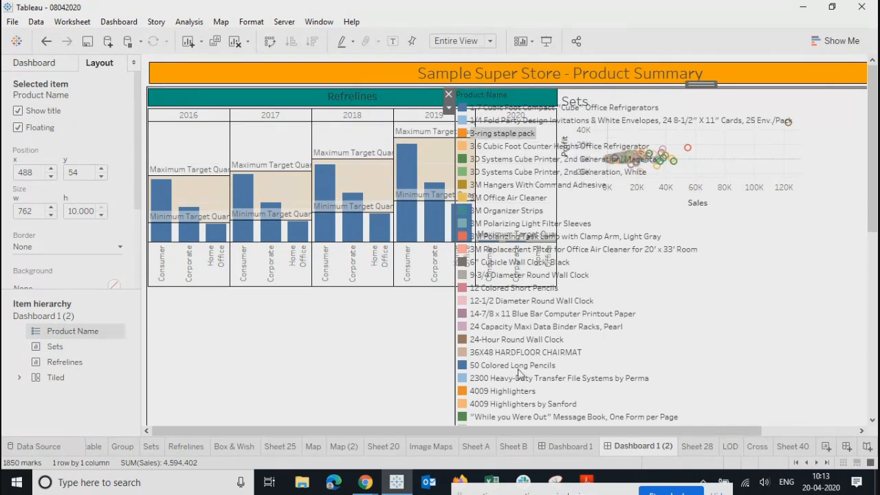
left_click(505, 367)
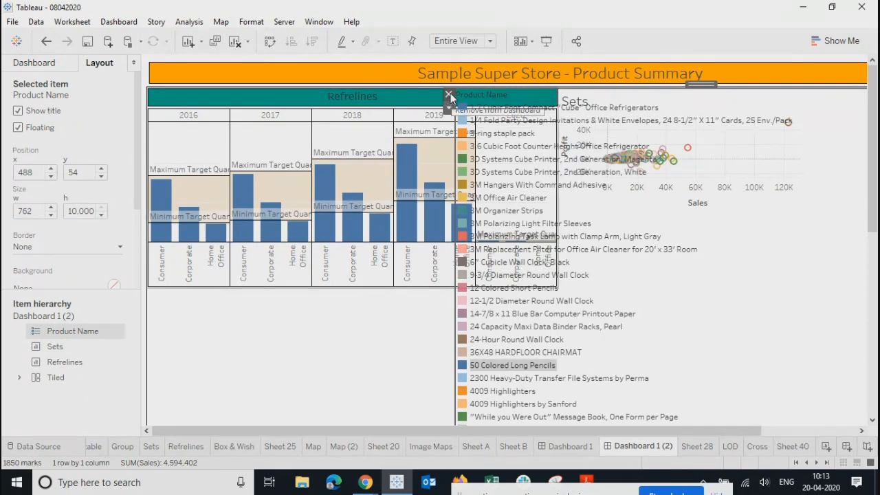
left_click(449, 95)
left_click(647, 122)
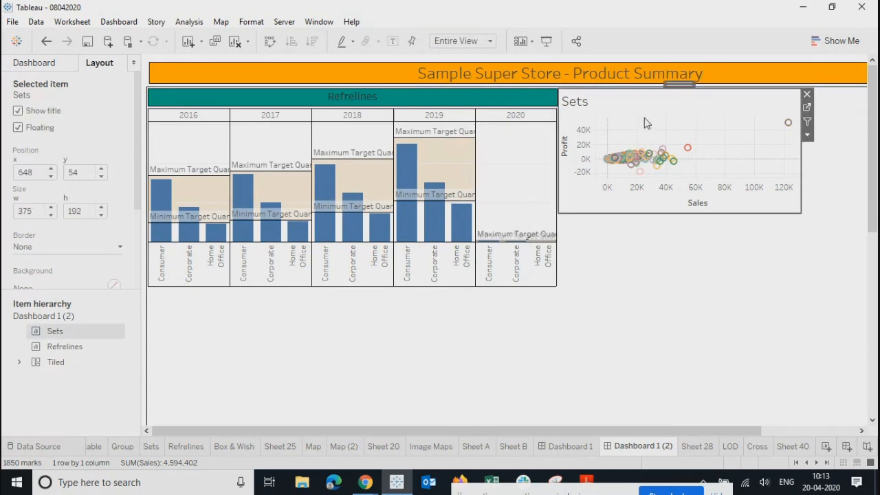
double_click(626, 103)
Step: Centre the Sets title text at font size 12
left_click_drag(502, 243, 222, 246)
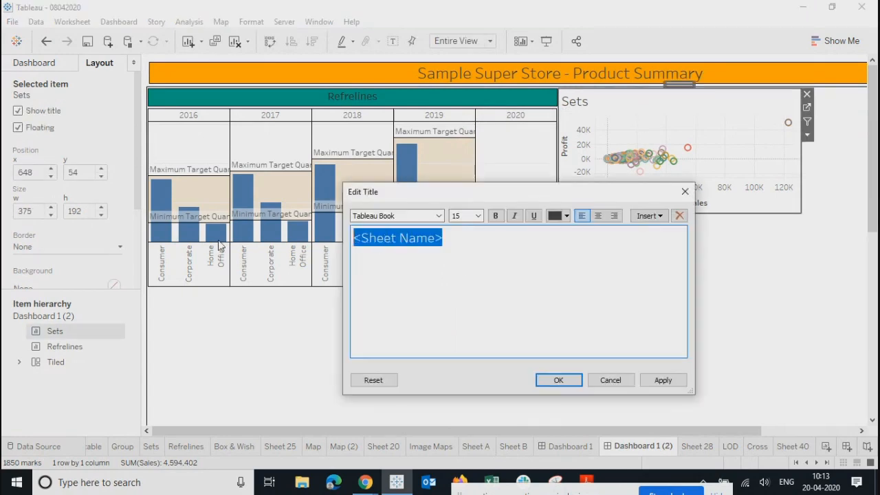
left_click(598, 217)
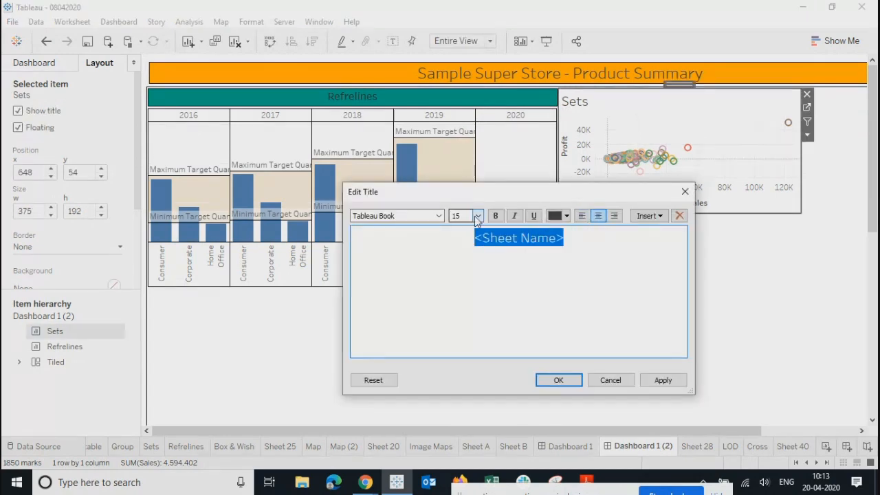
left_click(478, 216)
left_click(466, 258)
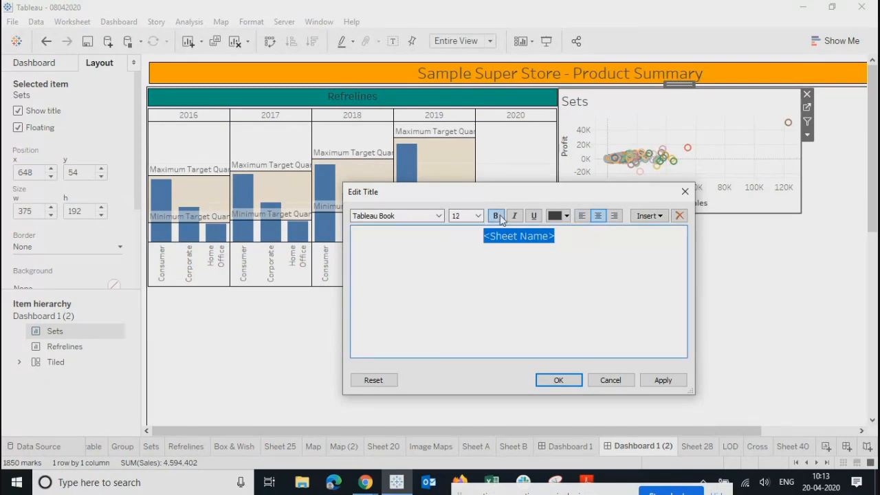
left_click(560, 381)
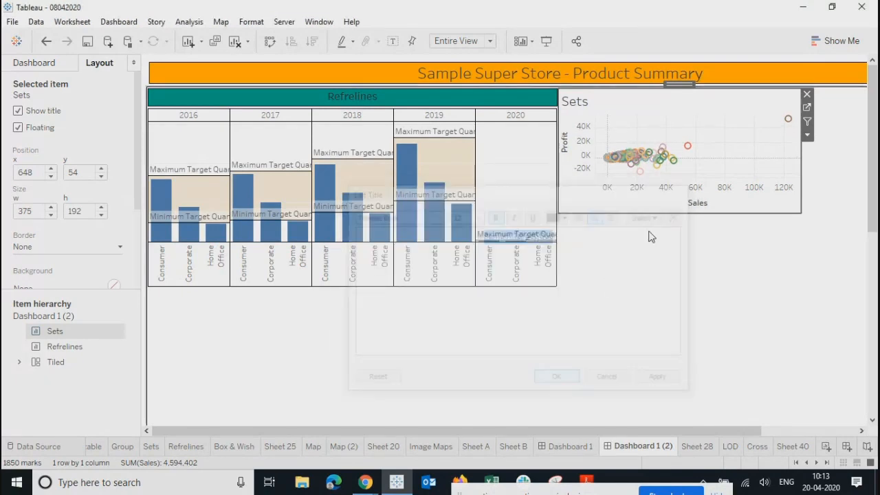
Step: Give the Sets title a thin black border and teal shading
right_click(635, 104)
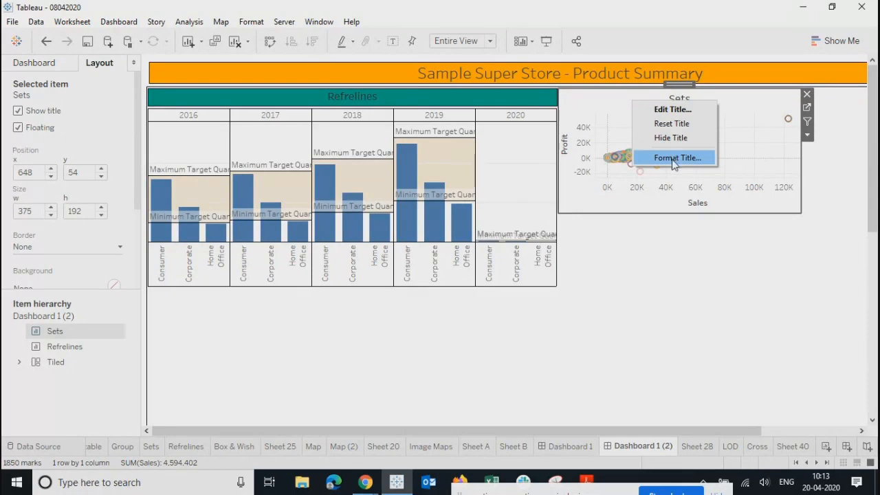
left_click(670, 157)
left_click(88, 123)
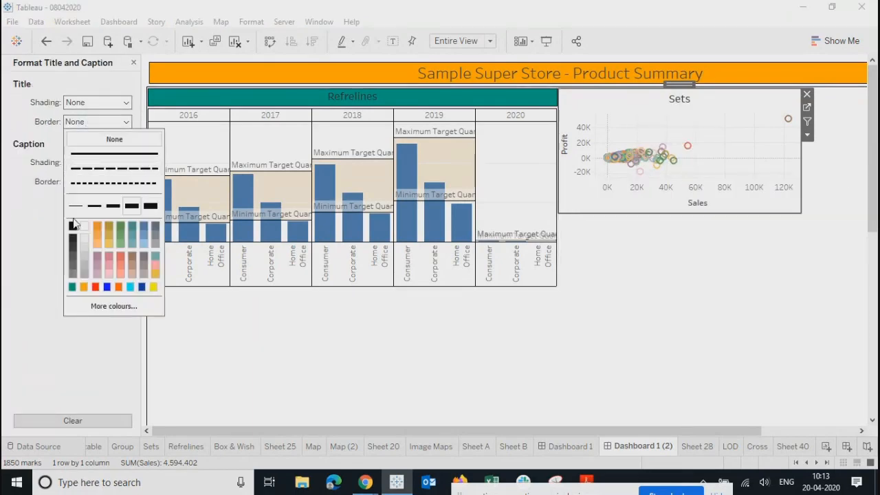
left_click(75, 206)
left_click(73, 229)
left_click(103, 103)
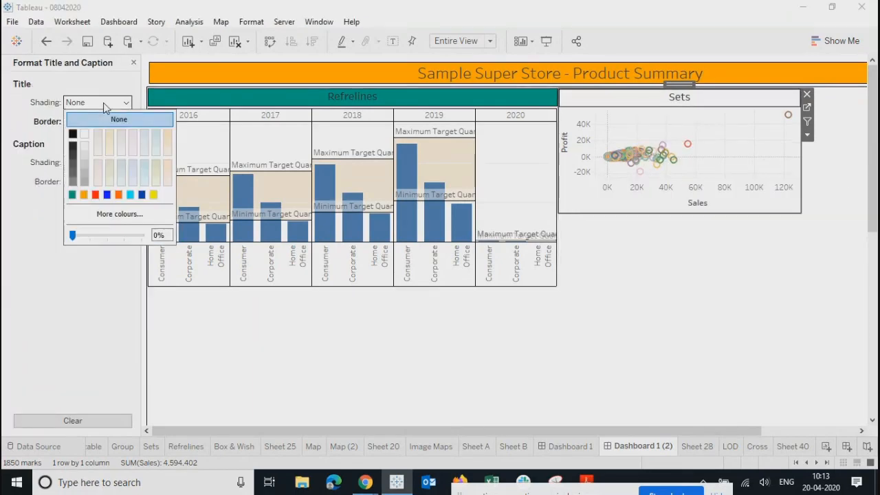
left_click(73, 196)
left_click(746, 295)
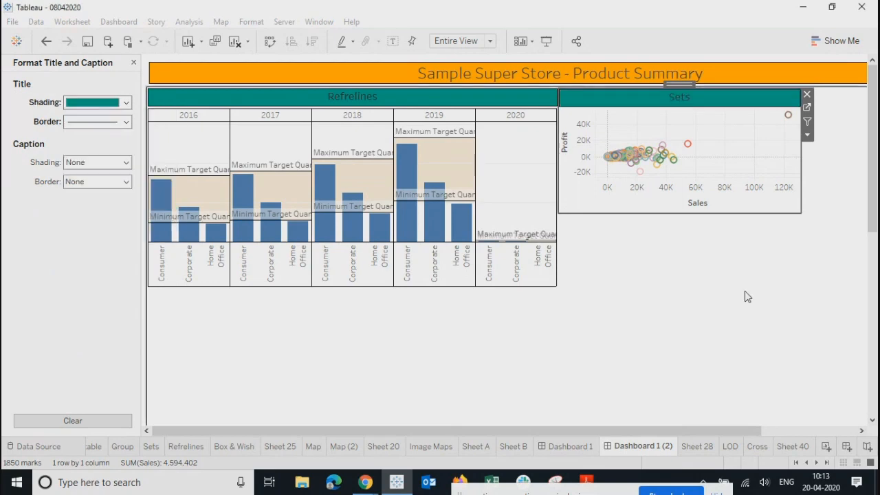
left_click(509, 102)
left_click(134, 62)
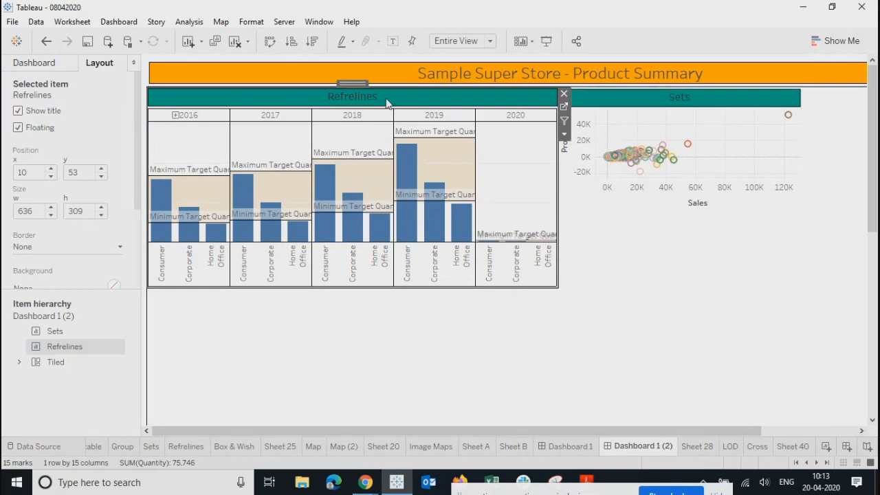
Step: Move the Sets chart up to y 53 so it lines up with Refrelines
left_click(619, 108)
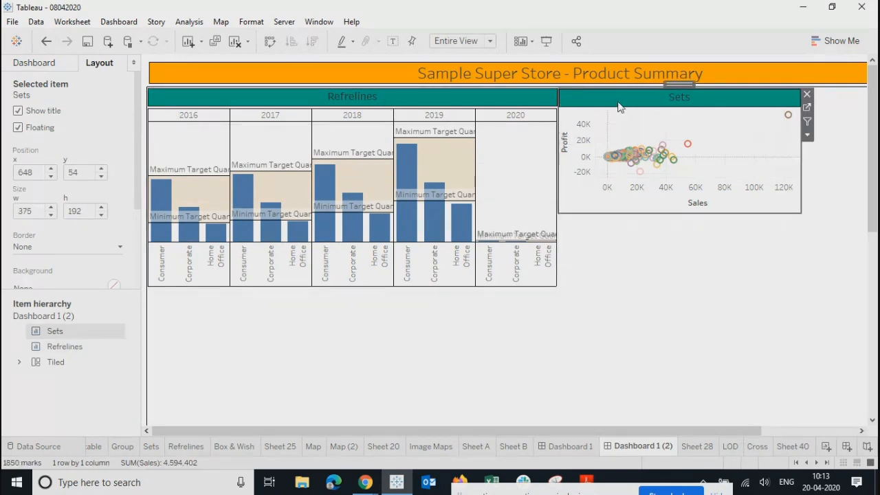
left_click(102, 175)
left_click(102, 176)
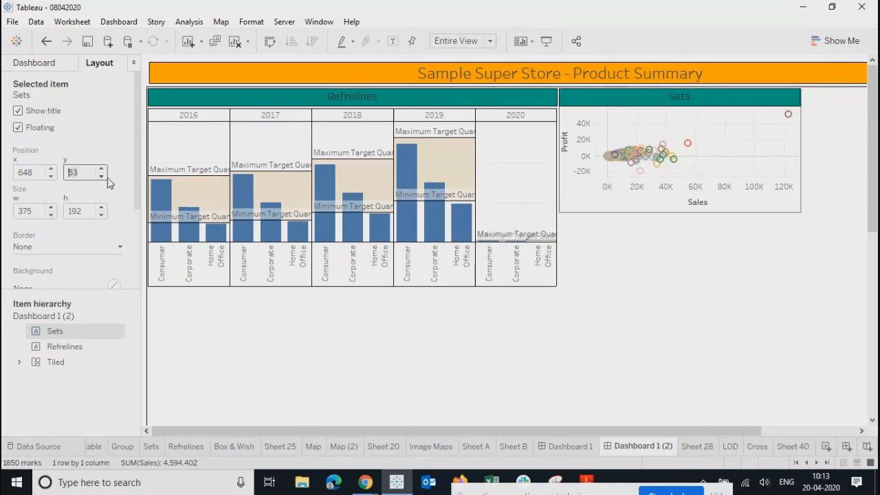
Step: Give the Sets chart a height of 310 and stretch it to the dashboard's right edge
left_click(445, 95)
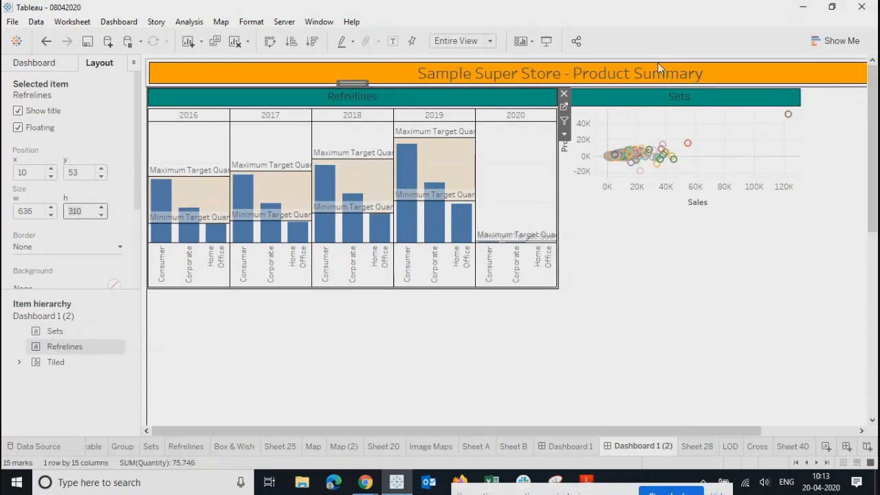
left_click(601, 103)
left_click(82, 211)
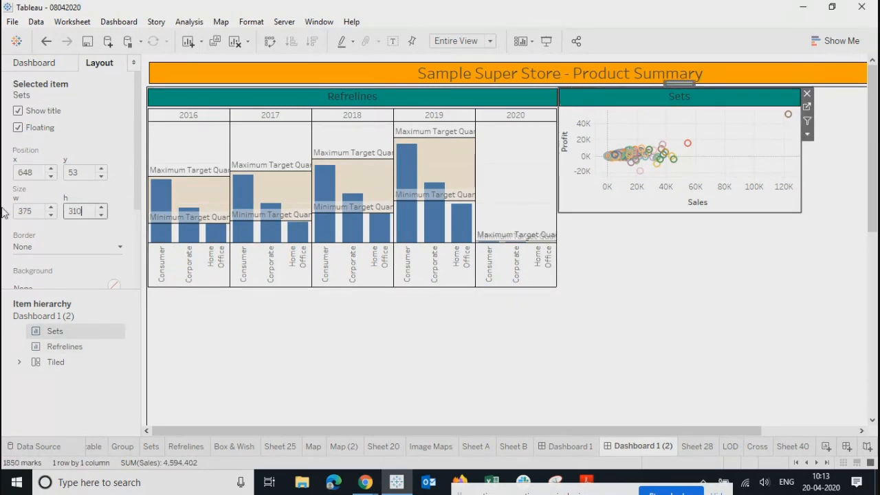
key("Return")
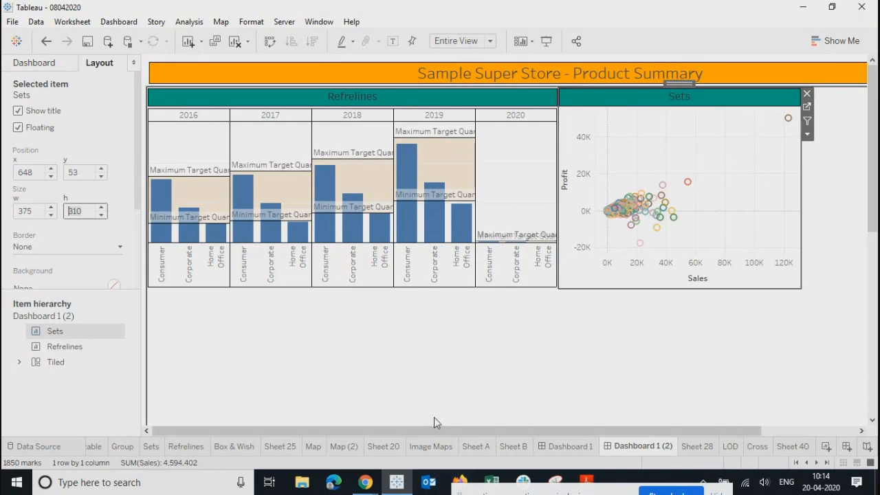
left_click_drag(440, 434, 777, 387)
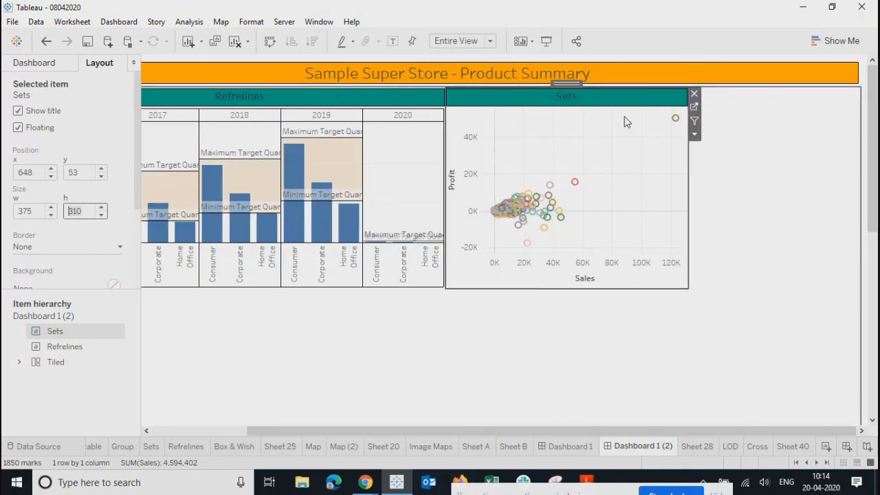
left_click_drag(705, 193, 859, 196)
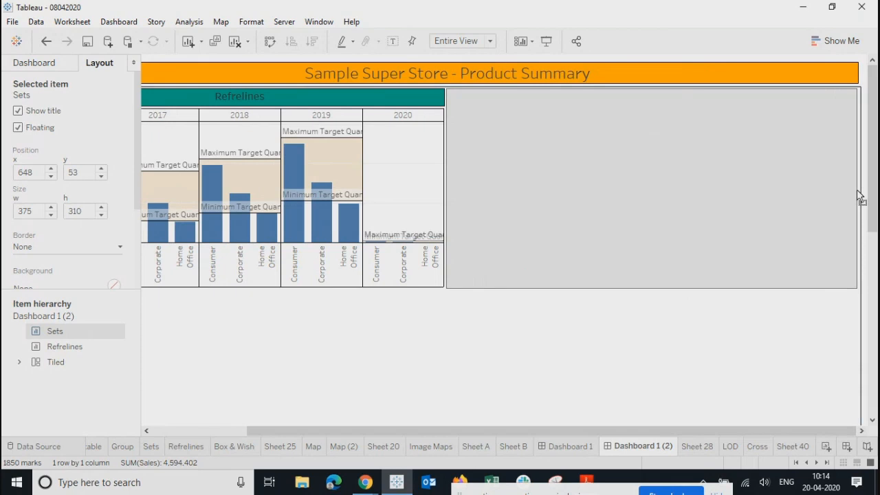
Step: Hide the Profit and Sales axis headers on the Sets chart
left_click(488, 343)
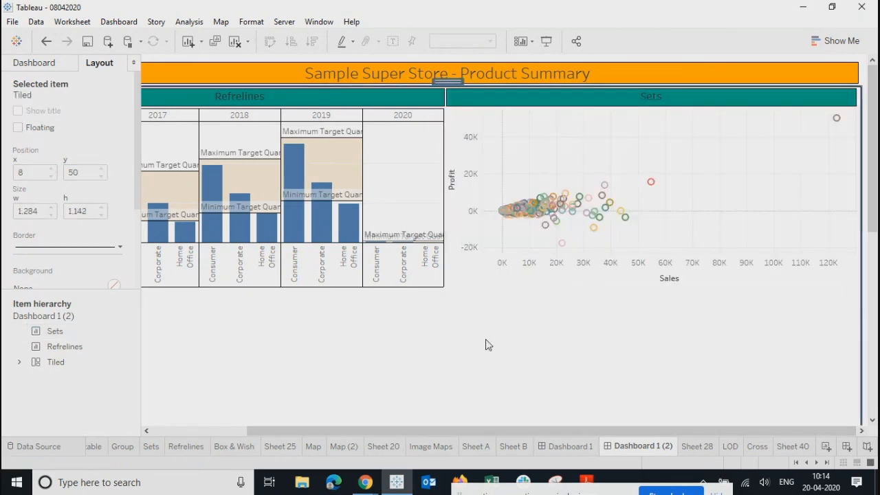
left_click(465, 176)
right_click(465, 176)
left_click(511, 247)
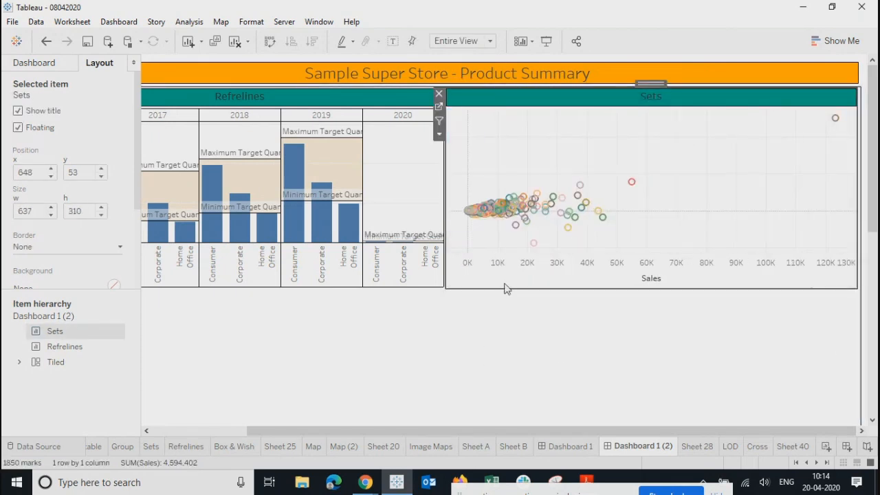
right_click(598, 287)
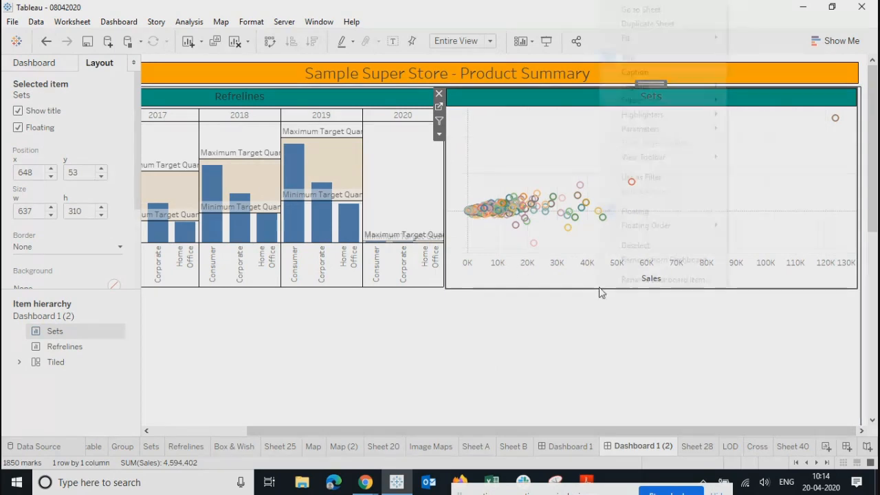
left_click(580, 281)
right_click(580, 282)
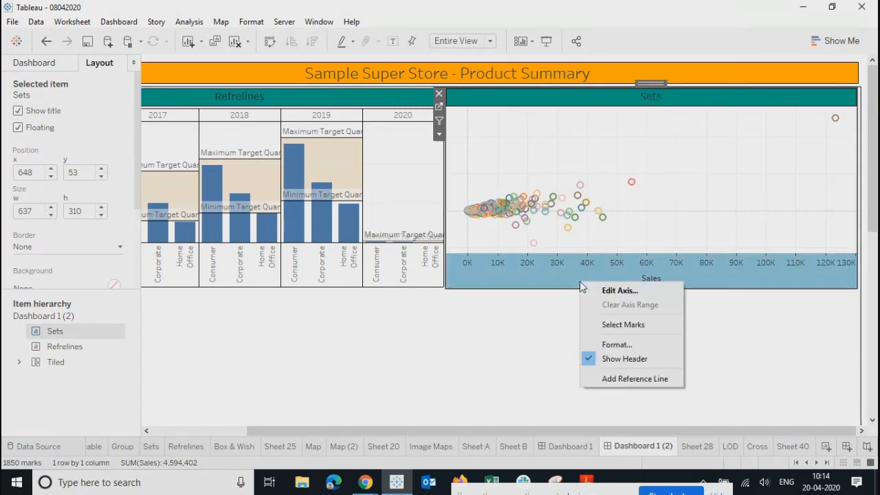
left_click(590, 359)
Step: Go from the dashboard to the Sets worksheet
left_click(576, 344)
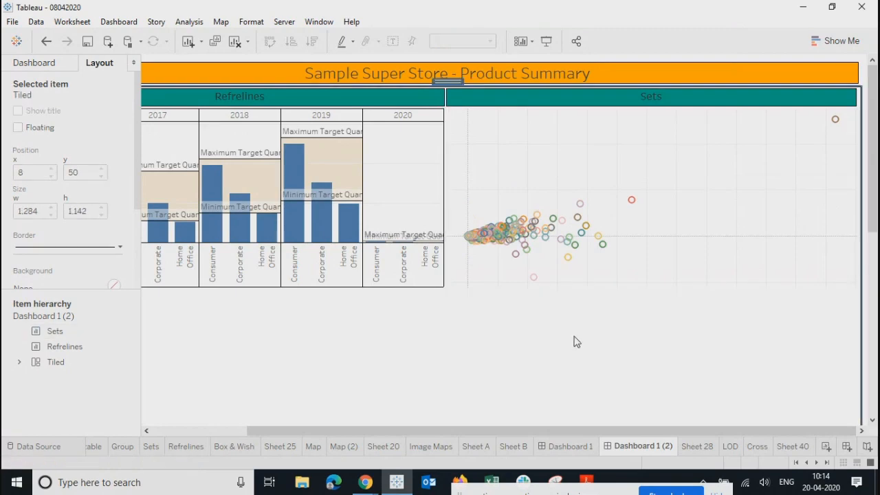
left_click(529, 118)
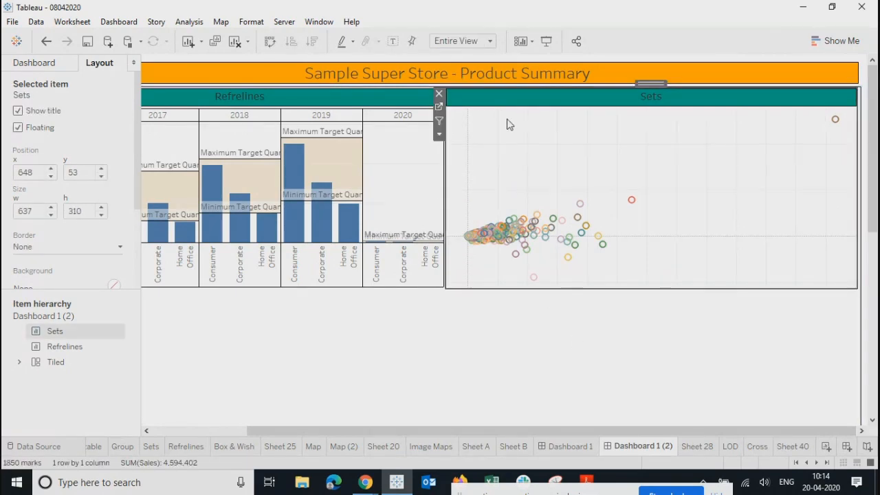
left_click(440, 109)
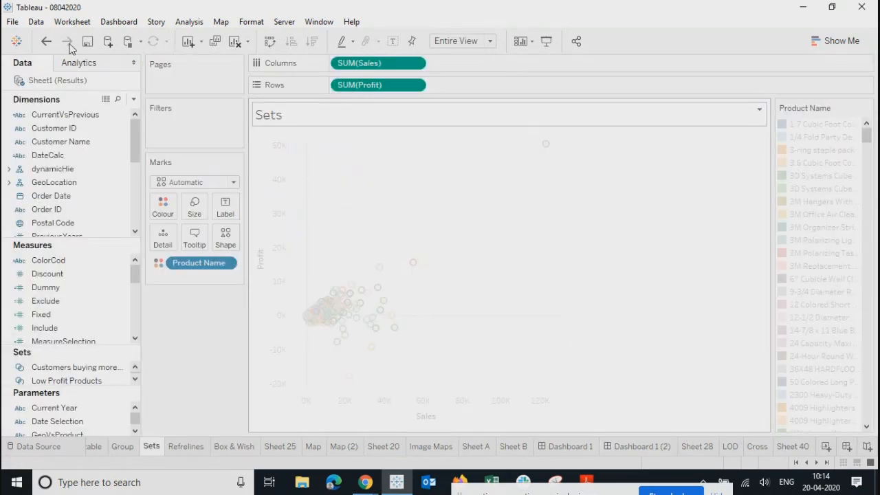
Step: In the Sets sheet's border formatting, give cells, pane and headers thin solid borders
right_click(420, 174)
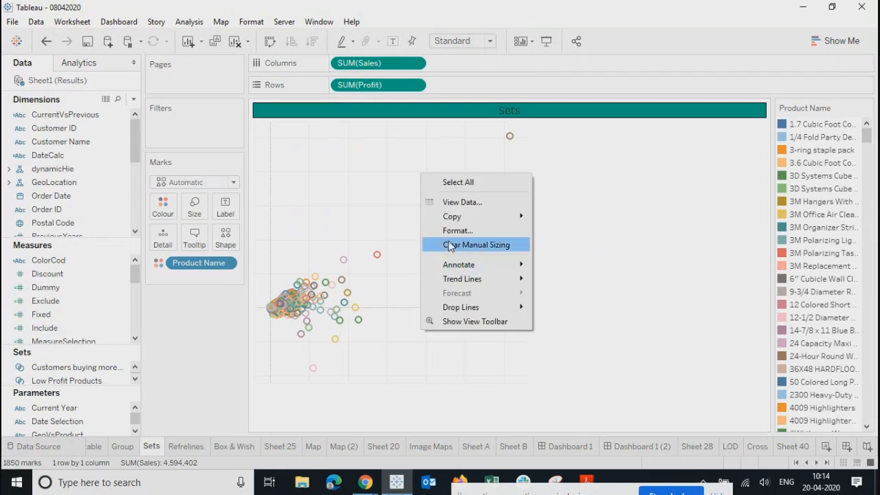
left_click(451, 230)
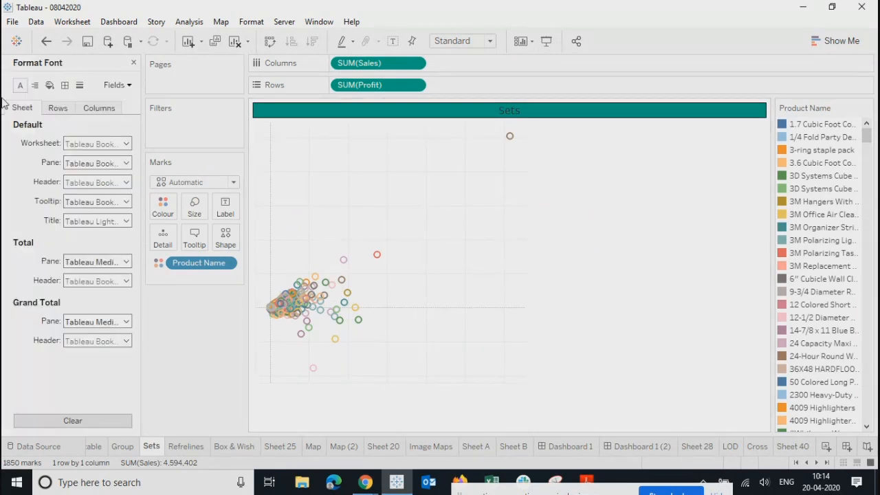
left_click(65, 84)
left_click(72, 143)
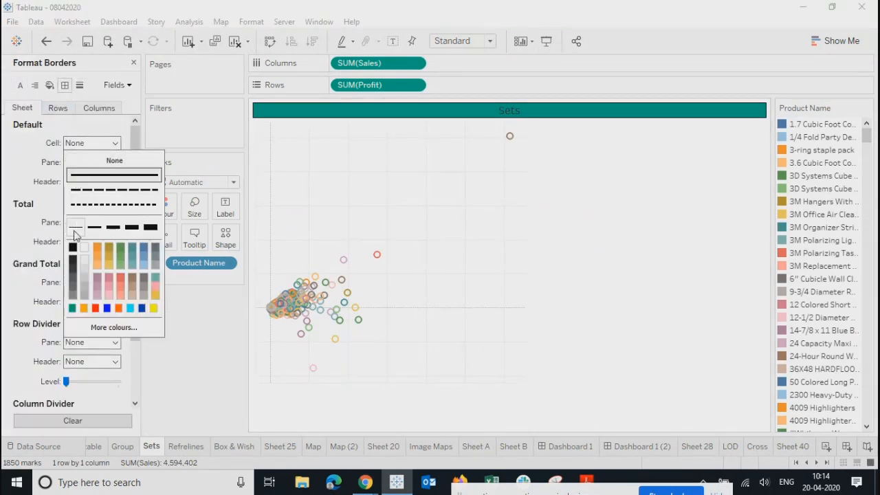
left_click(88, 144)
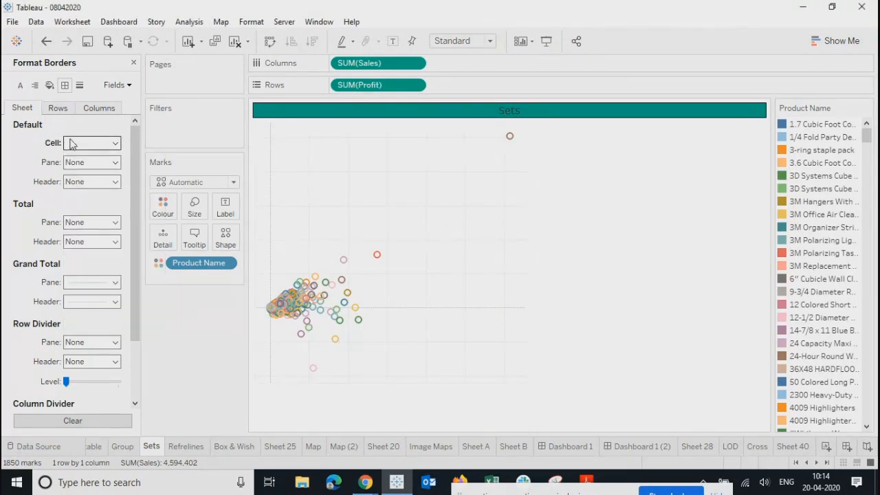
left_click(71, 144)
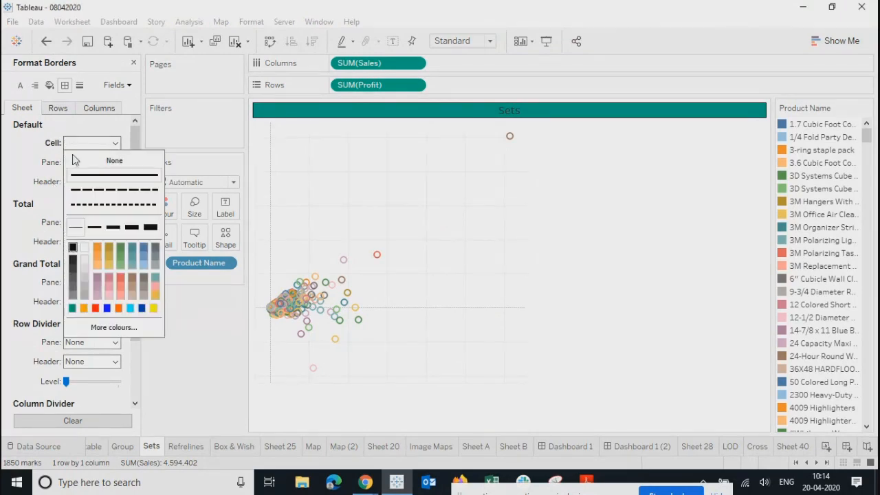
left_click(77, 174)
left_click(88, 165)
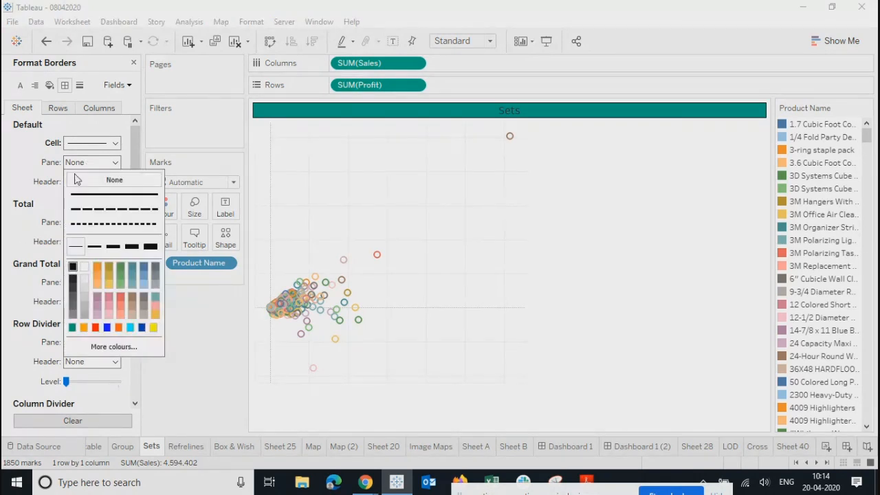
left_click(79, 195)
left_click(88, 181)
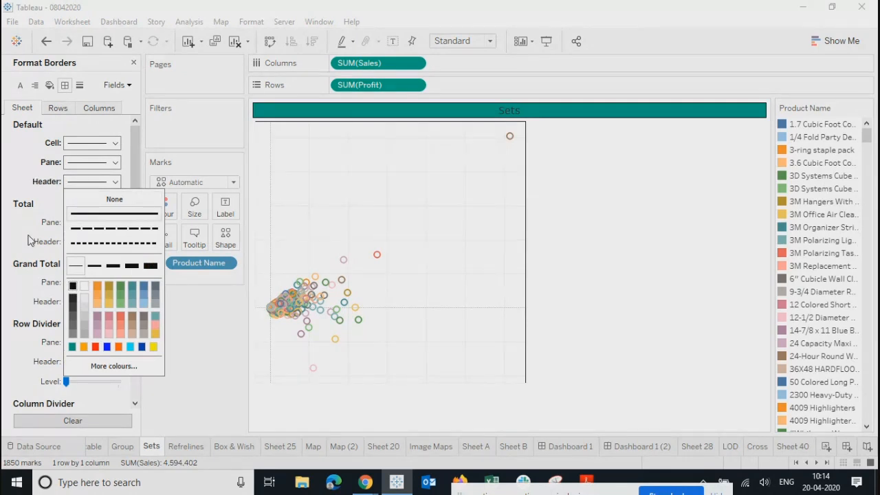
left_click(113, 213)
Step: Make the row and column divider panes solid black lines
left_click(70, 345)
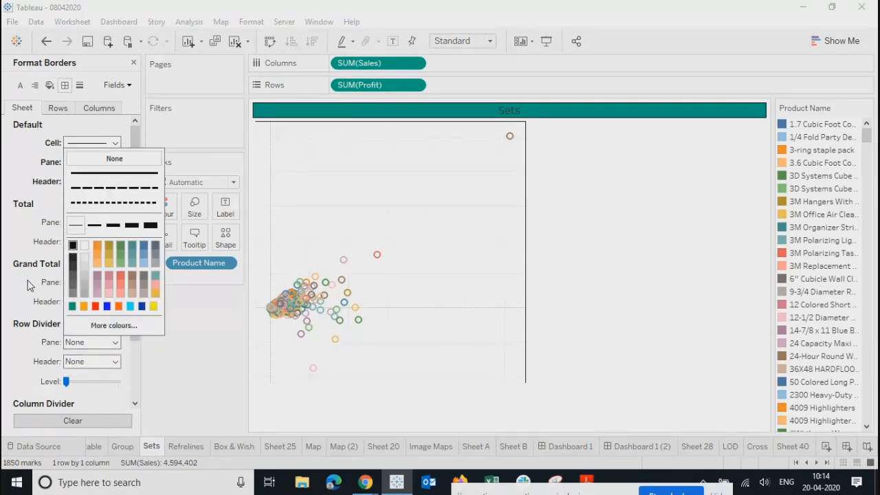
left_click(30, 285)
left_click_drag(137, 313, 143, 406)
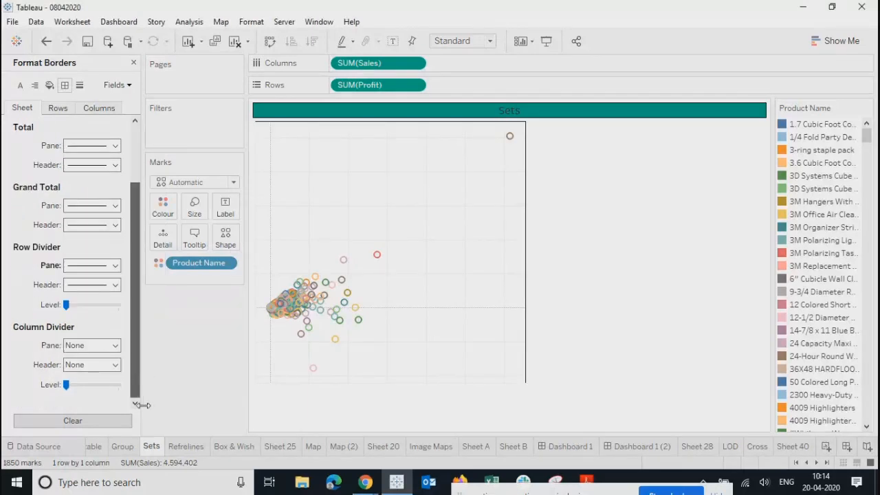
left_click(89, 347)
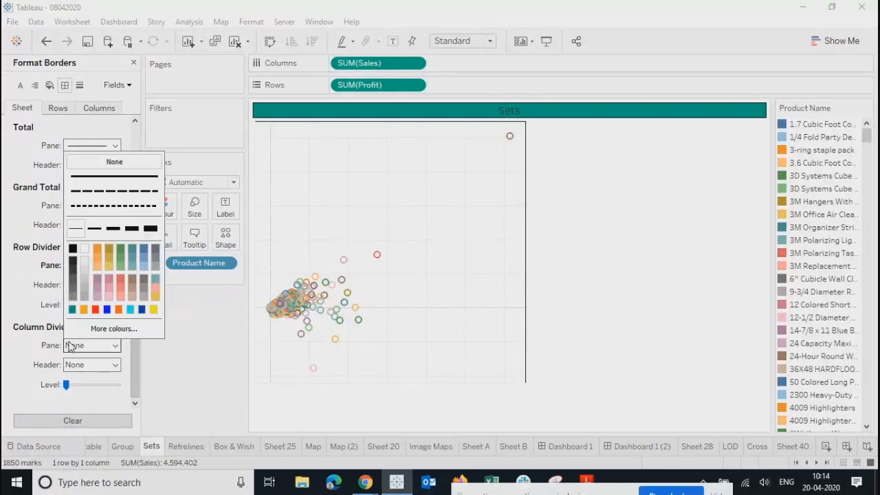
left_click(72, 251)
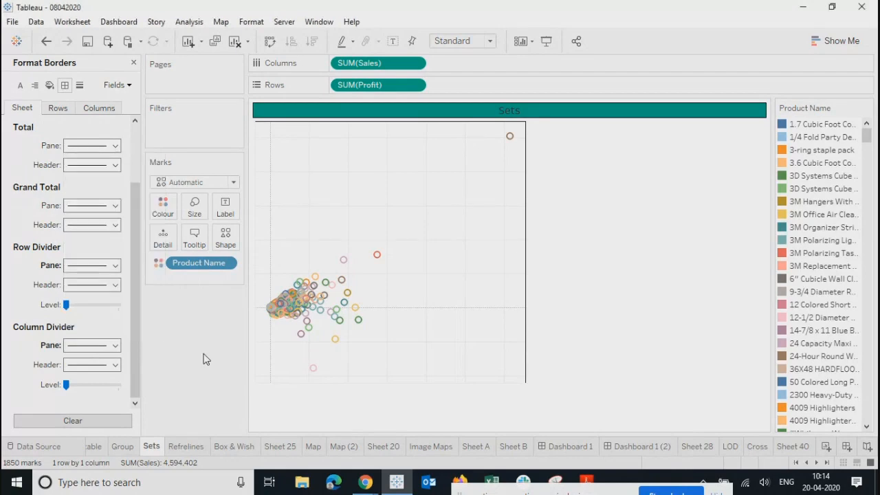
left_click(59, 109)
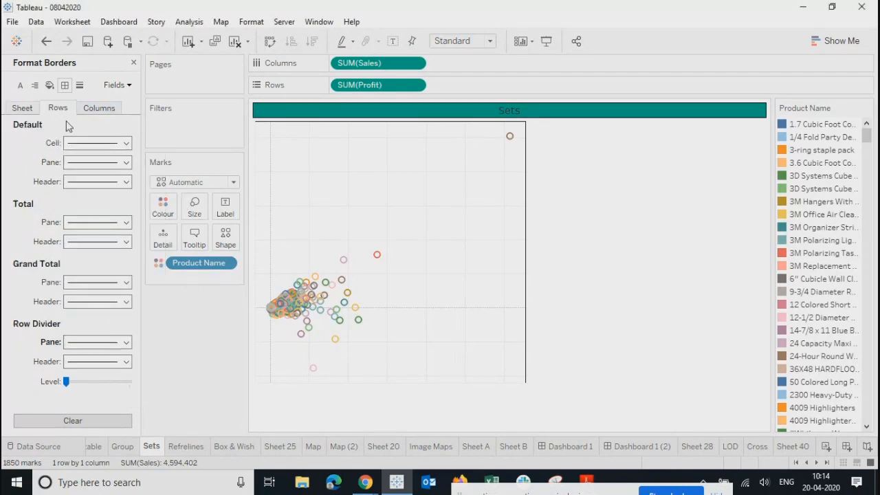
left_click(25, 110)
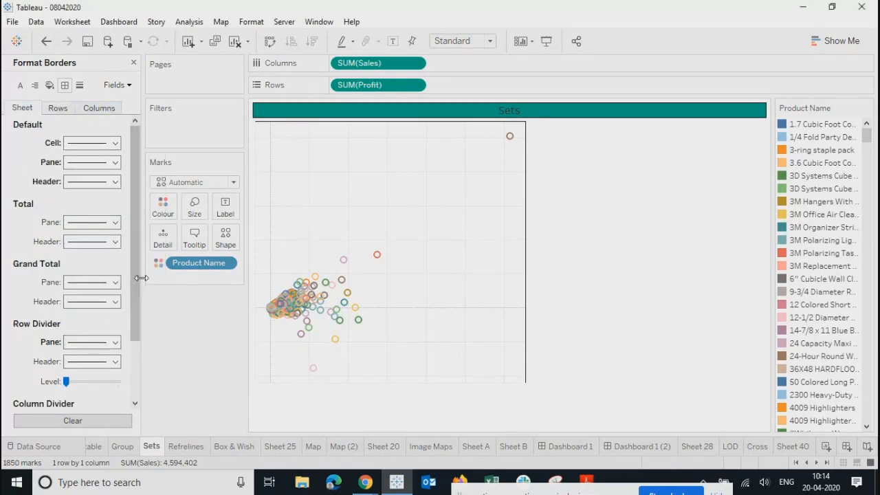
left_click_drag(137, 289, 140, 373)
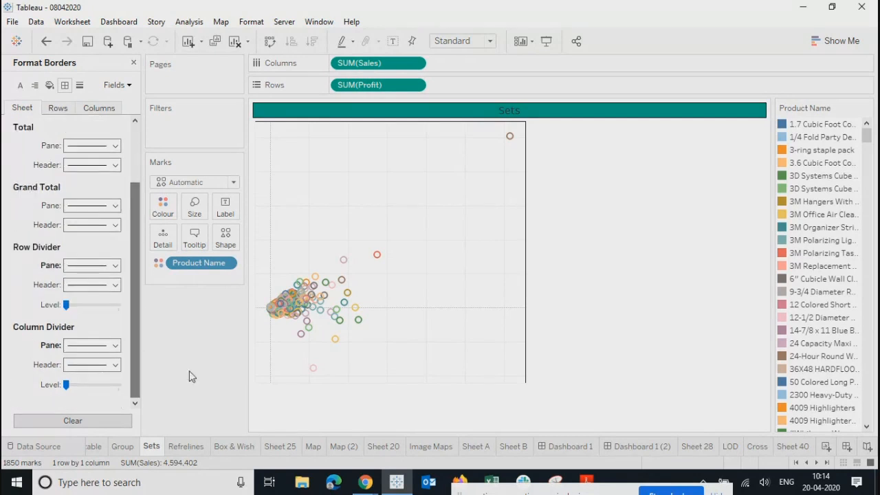
left_click(80, 86)
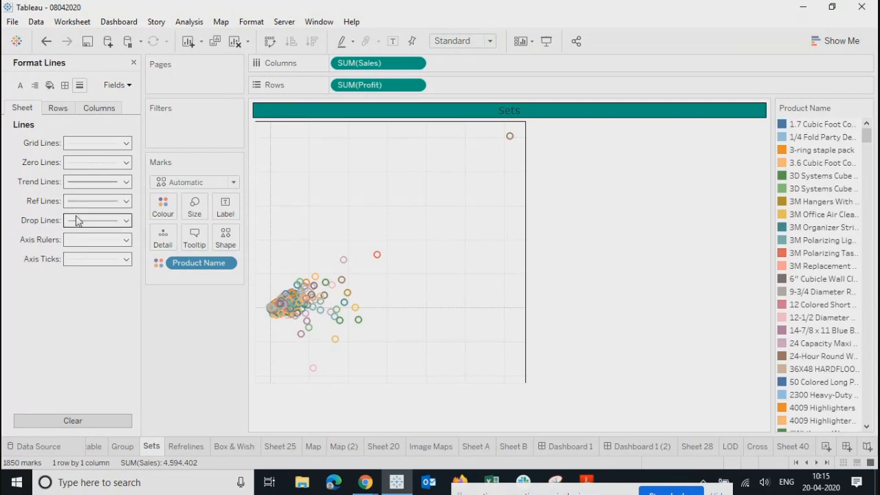
Step: Set the Sets chart's zero lines to a thin black line
left_click(81, 163)
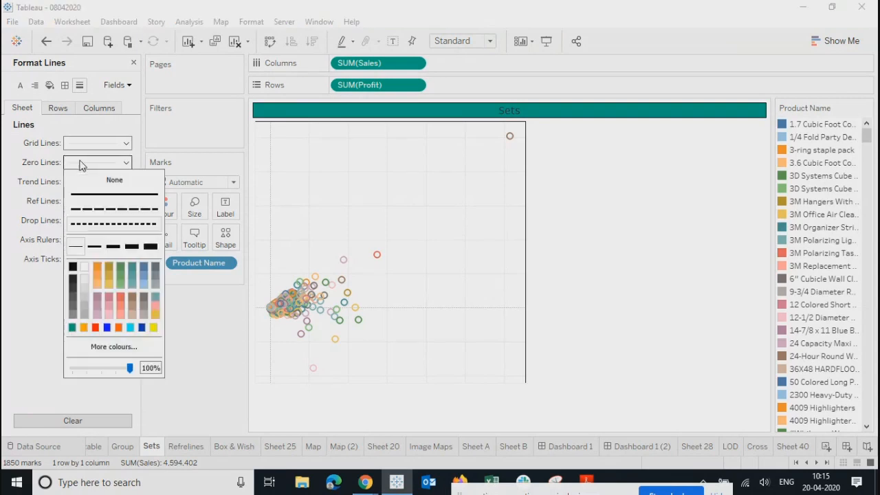
left_click(77, 248)
left_click(72, 267)
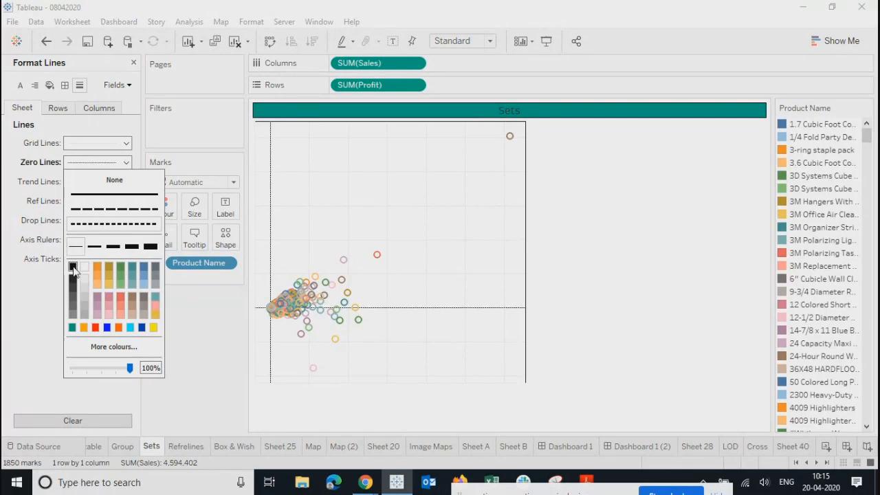
left_click(35, 155)
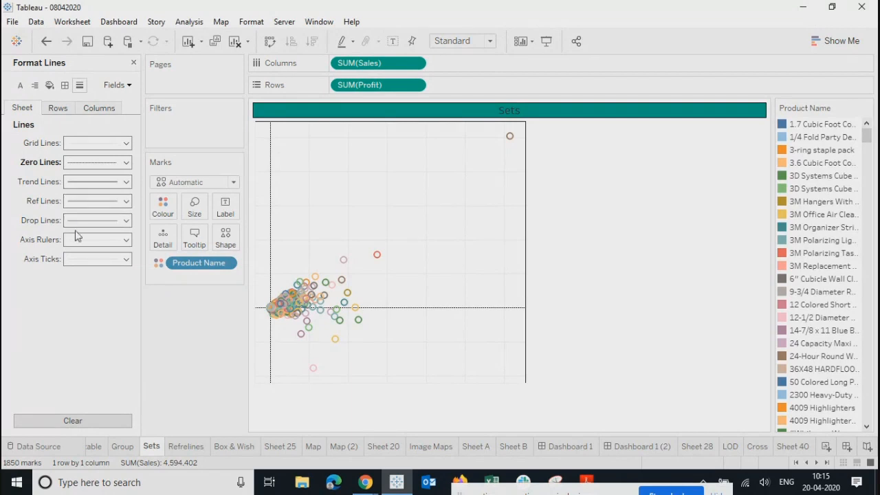
Step: Give drop lines and axis rulers solid black lines
left_click(75, 220)
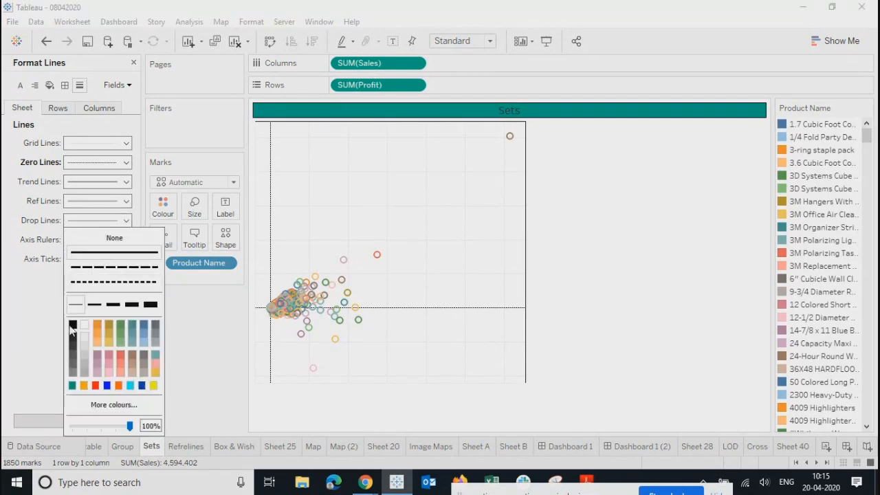
left_click(24, 300)
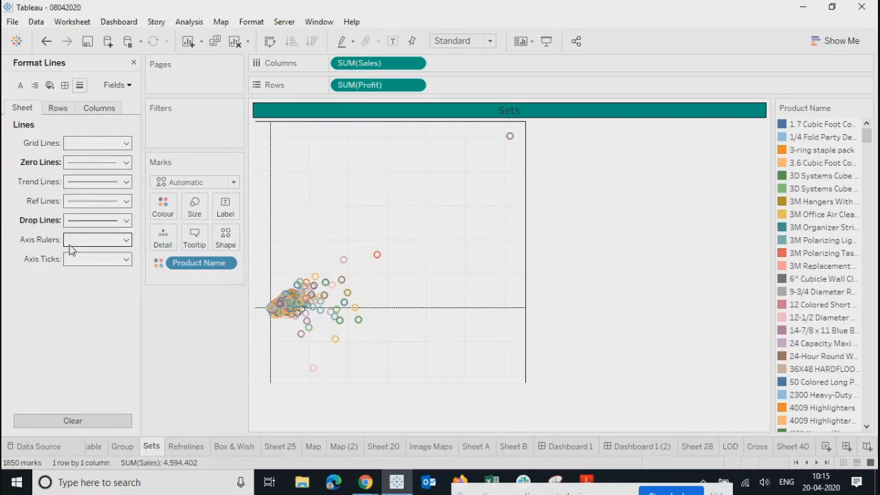
left_click(76, 240)
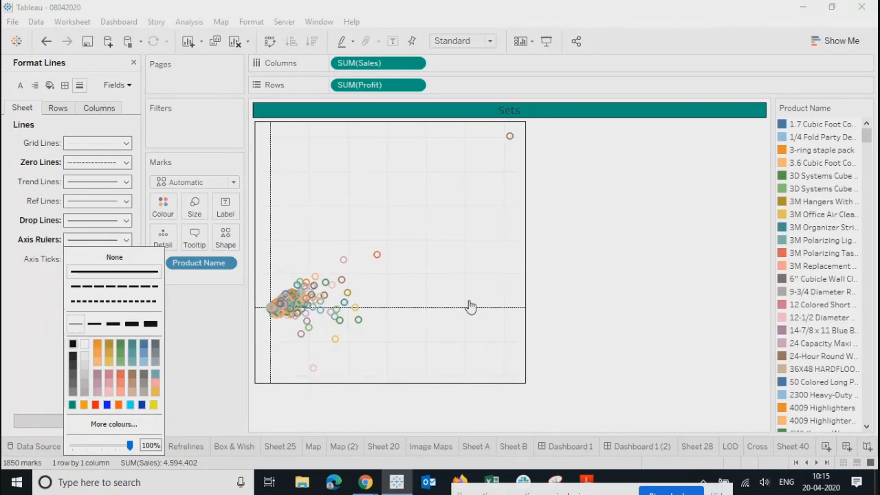
left_click(579, 282)
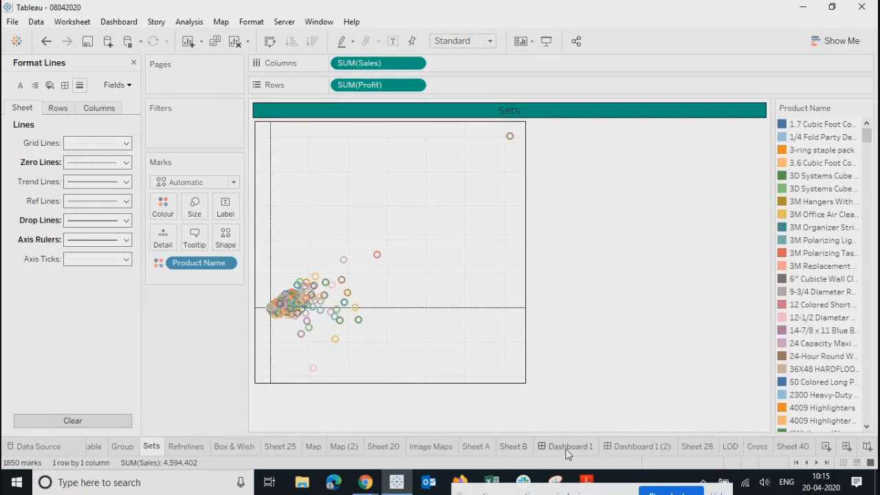
Step: Switch to the Product Summary dashboard and close the line formatting pane
left_click(642, 446)
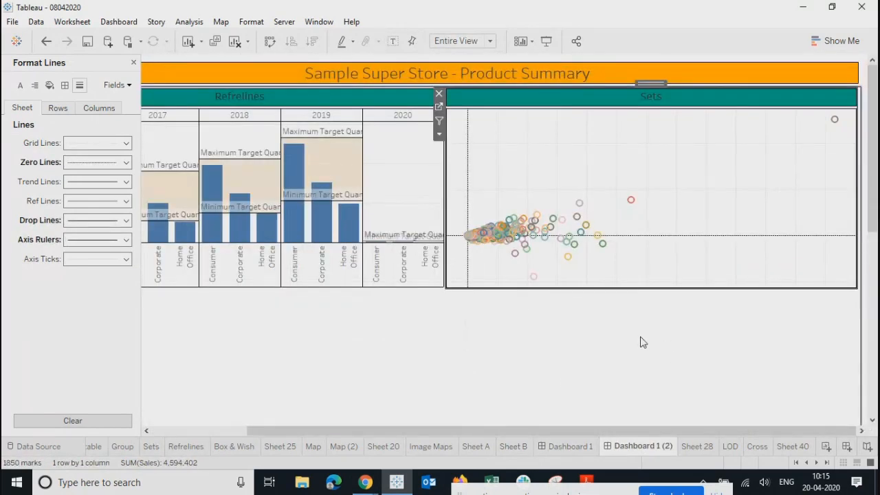
left_click(643, 342)
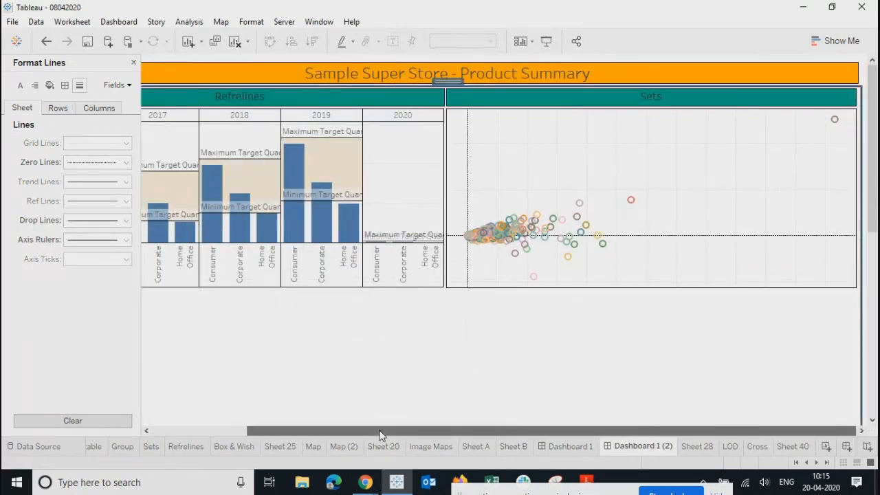
left_click_drag(380, 435, 204, 427)
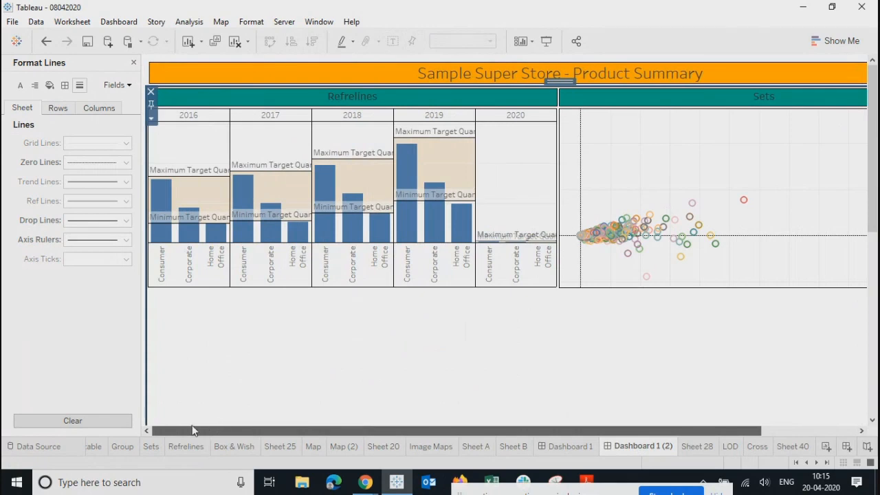
scroll(321, 334, "down", 1)
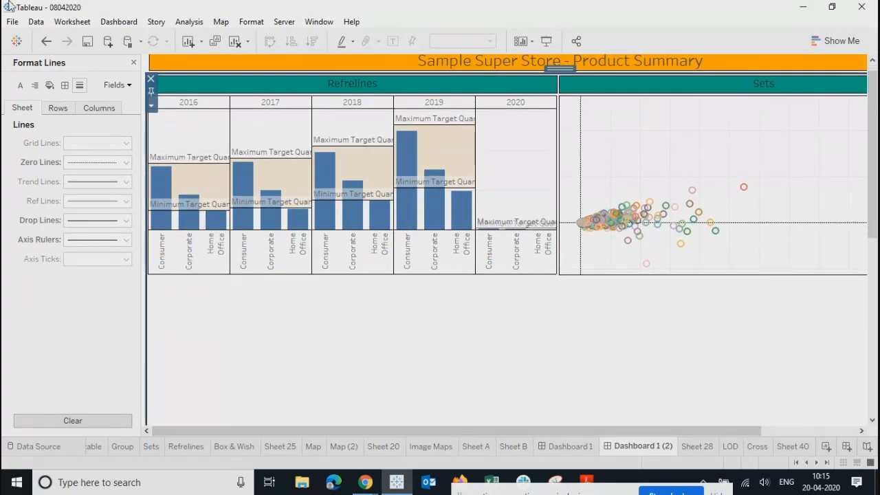
left_click(134, 62)
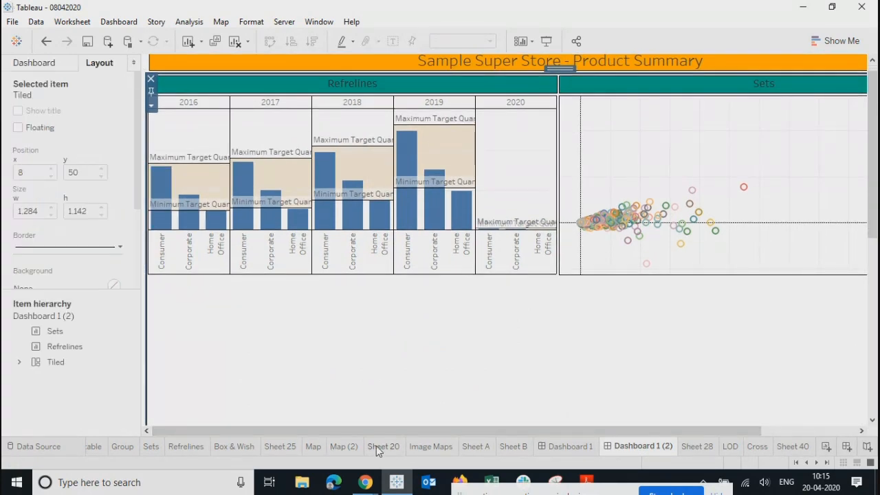
Step: Browse Sheet 20, Image Maps, Sheet A, Sheet B and Dashboard 1, then return to Product Summary
left_click(396, 447)
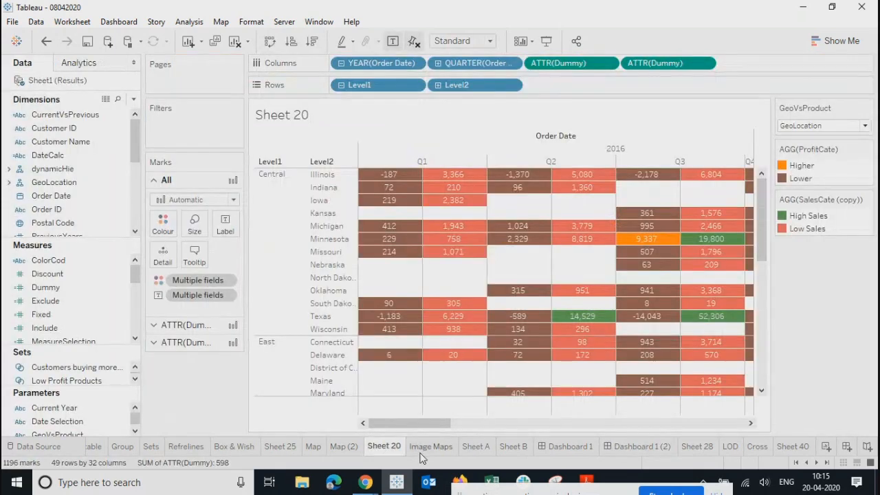
left_click(432, 448)
left_click(479, 446)
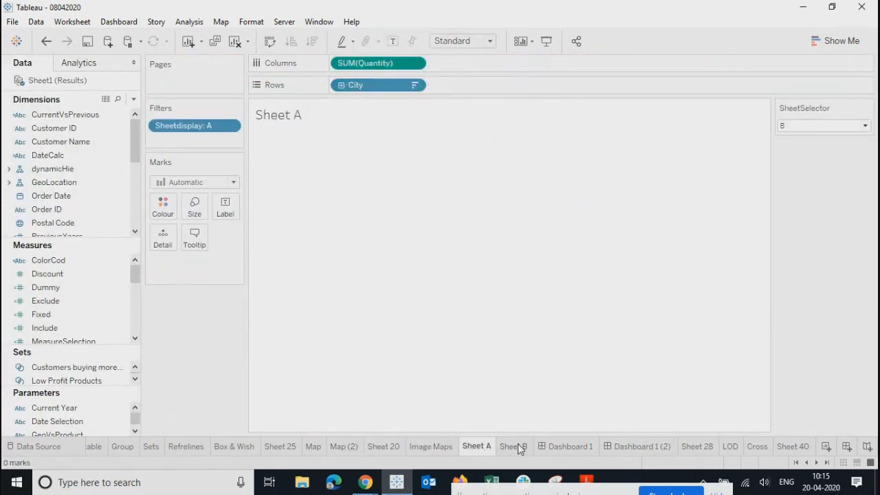
mouse_move(519, 449)
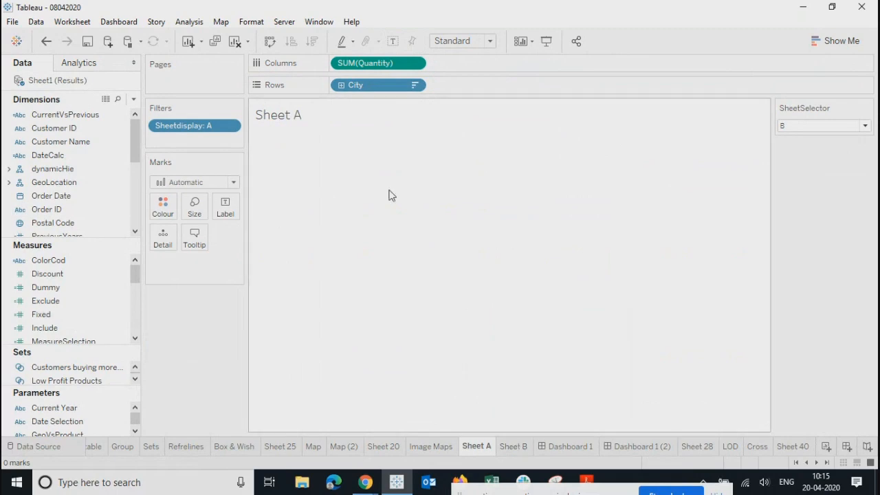
left_click(519, 450)
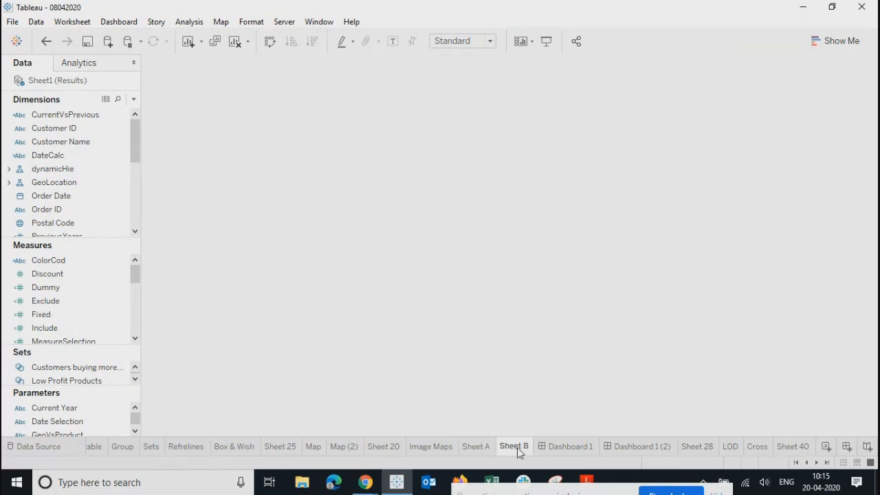
left_click(565, 449)
left_click(629, 451)
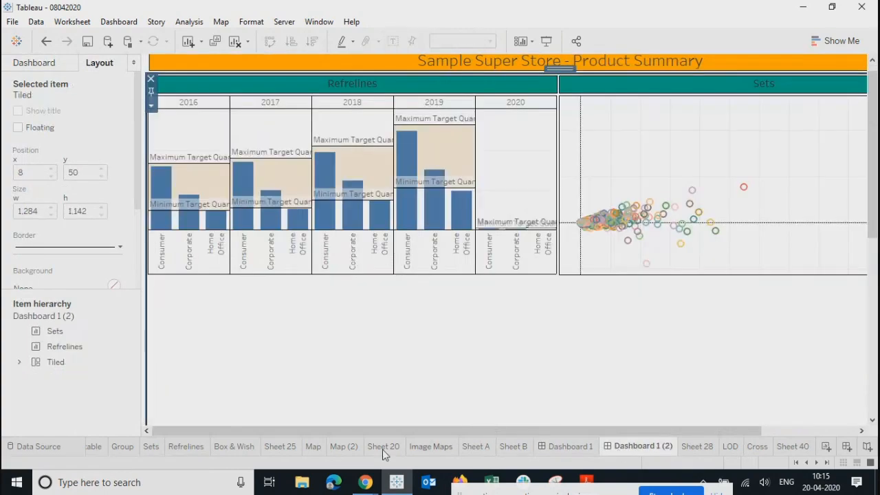
Step: Review the Box & Wish, Refrelines, Sets, Group, CRoss table and Dual sheets before returning to Product Summary
left_click(241, 452)
left_click(184, 449)
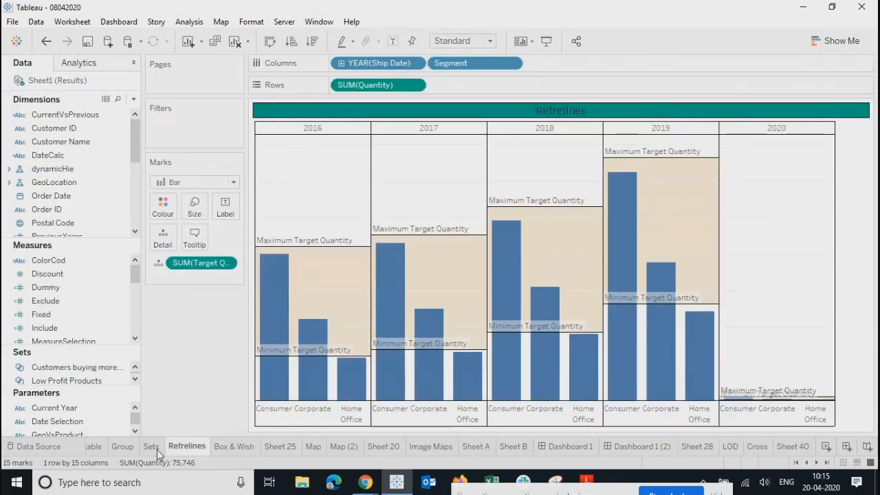
left_click(146, 449)
left_click(124, 448)
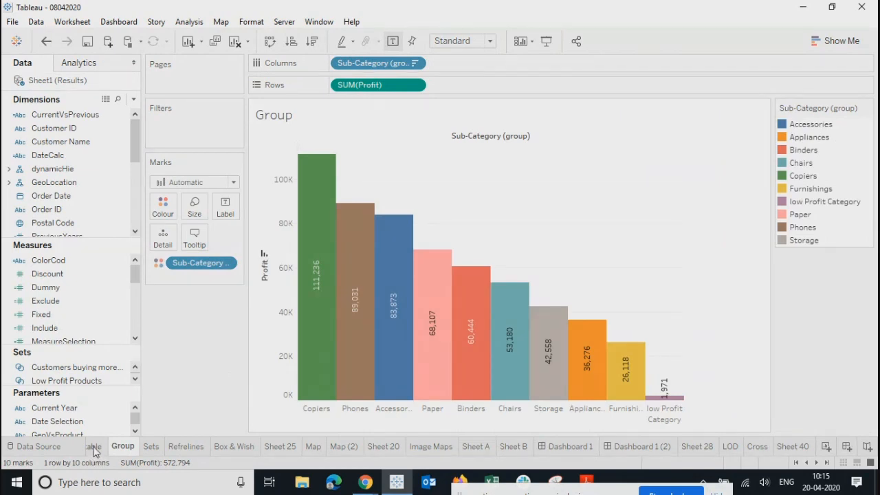
left_click(95, 448)
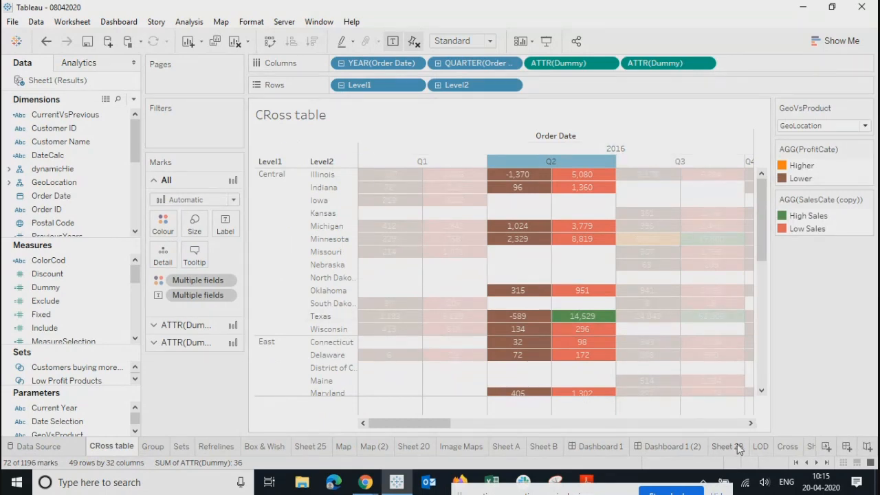
left_click(797, 465)
left_click(185, 447)
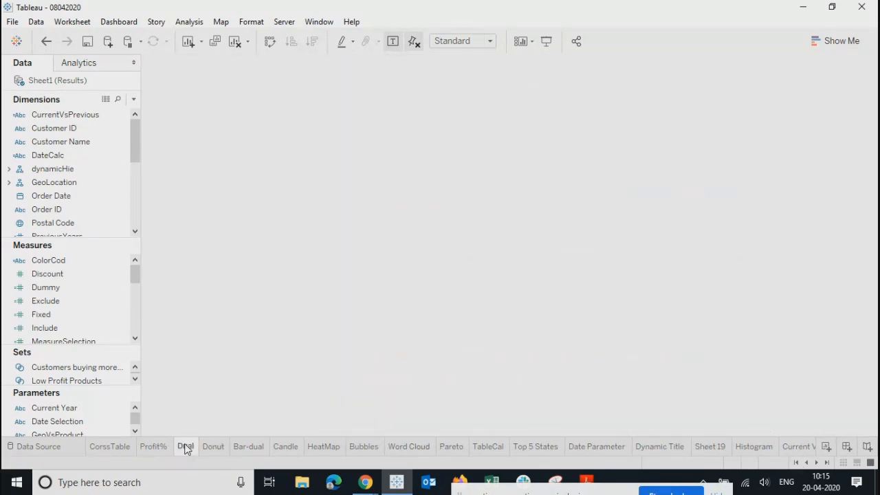
left_click(829, 462)
left_click(631, 446)
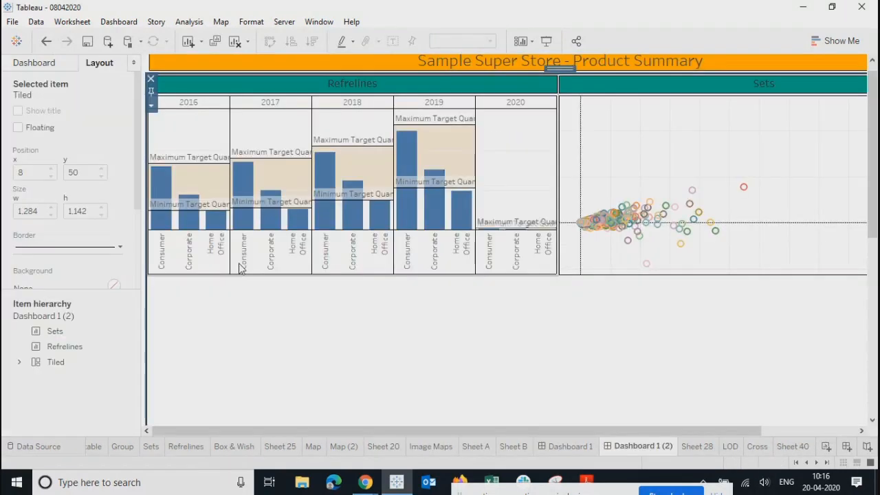
Step: Drag the Dual sheet onto the dashboard below the Refrelines chart
left_click(40, 64)
scroll(46, 207, "down", 5)
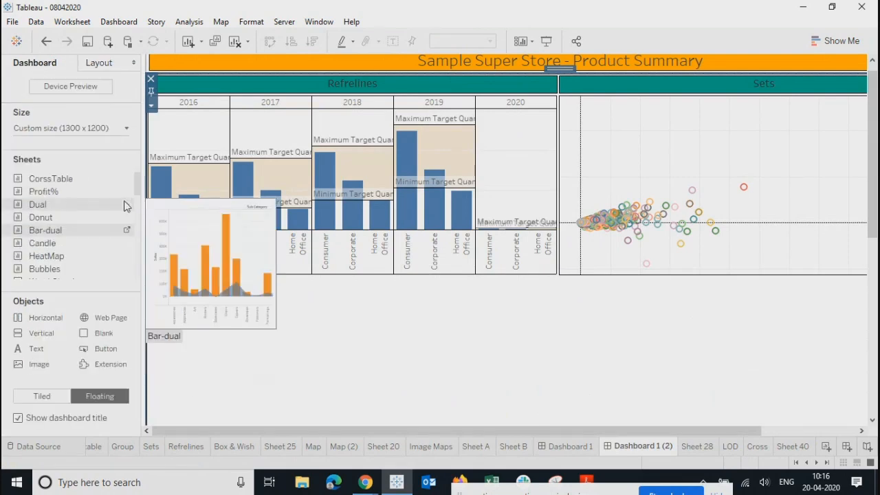
left_click_drag(46, 208, 203, 315)
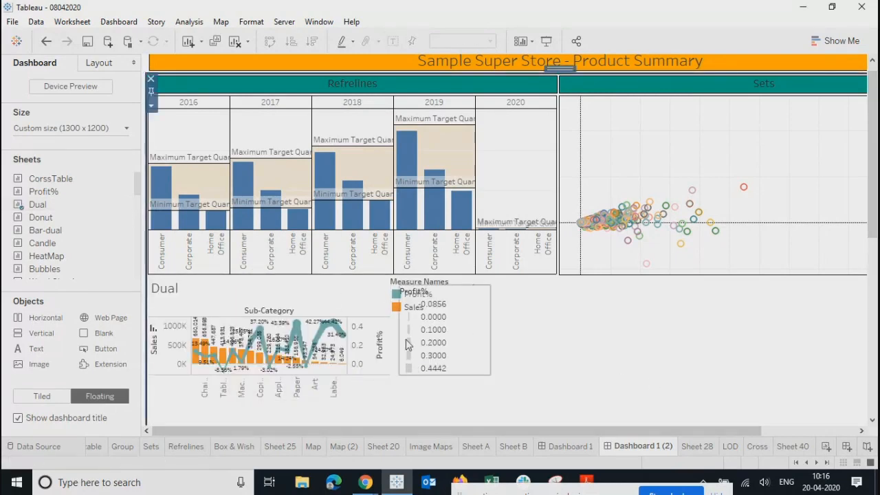
Step: Remove the Profit% size legend and the Measure Names legend from the dashboard
left_click(408, 345)
left_click(496, 291)
left_click(450, 310)
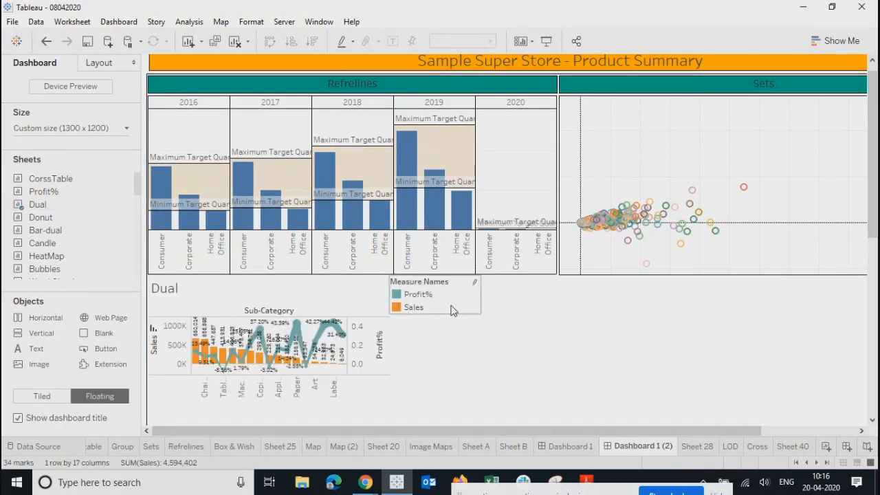
left_click(486, 281)
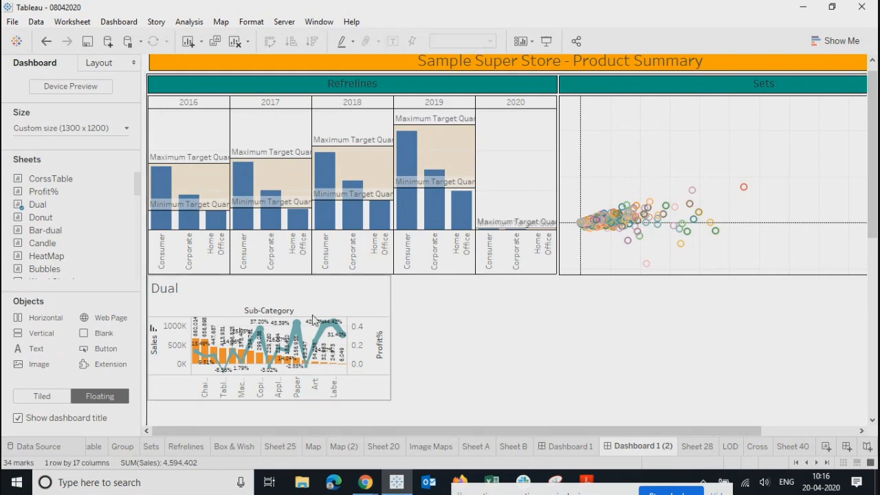
Step: Enlarge the Dual chart, widening it to match the Refrelines chart's width
left_click(319, 300)
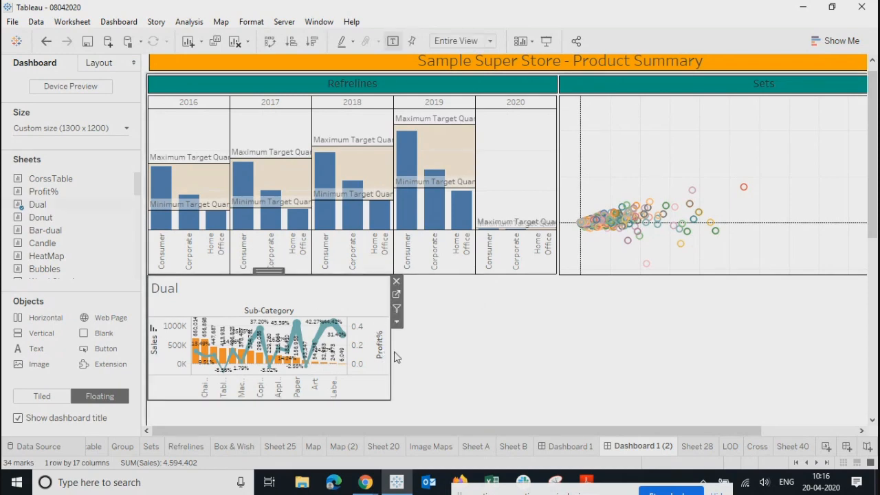
left_click_drag(391, 356, 555, 358)
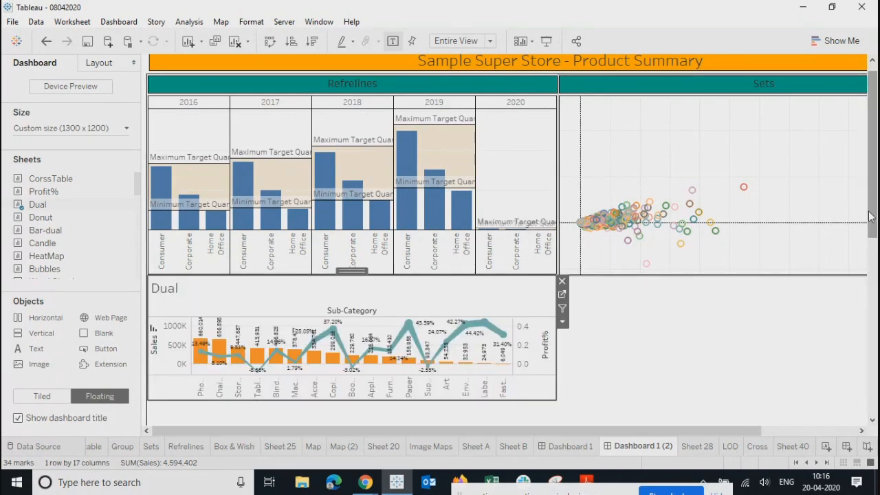
scroll(873, 219, "down", 5)
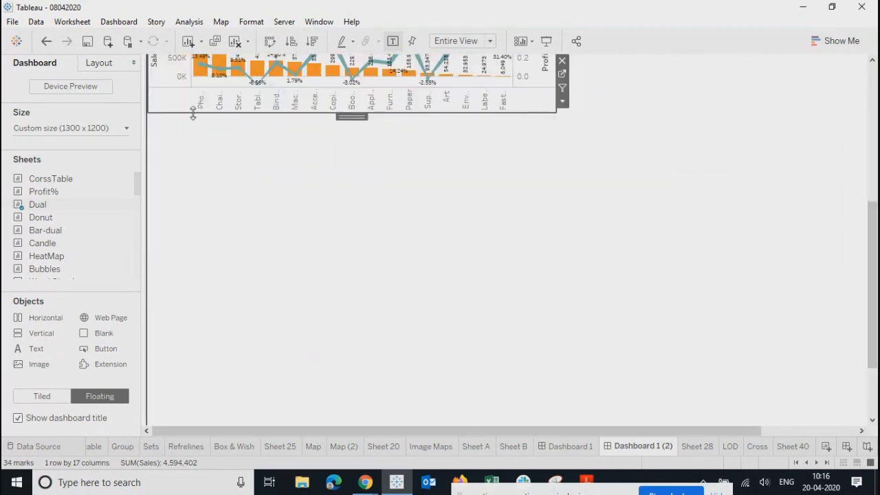
left_click_drag(193, 114, 191, 230)
scroll(497, 287, "up", 3)
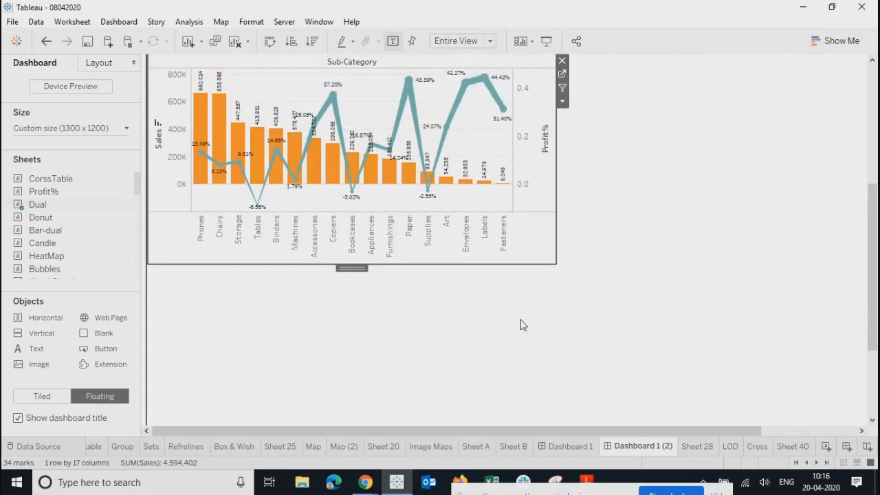
scroll(523, 325, "up", 2)
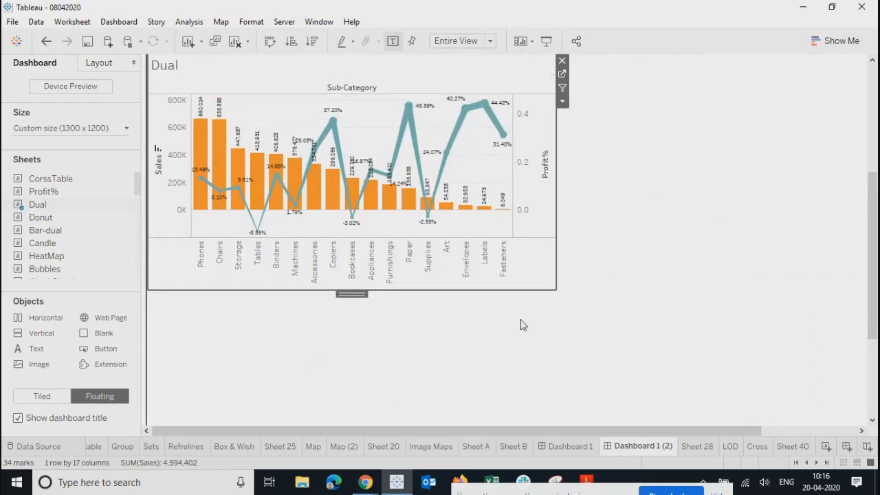
Step: Hide the Profit% and Sales axis headers on the Dual chart
right_click(530, 200)
left_click(556, 335)
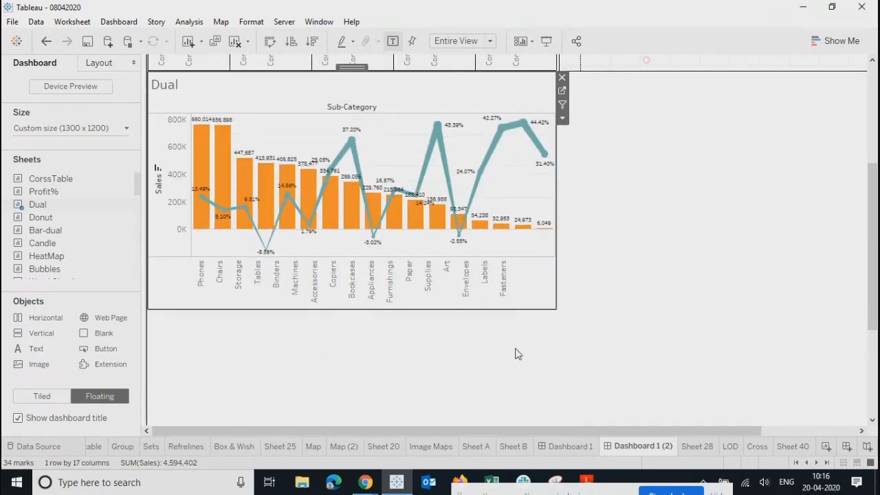
right_click(177, 192)
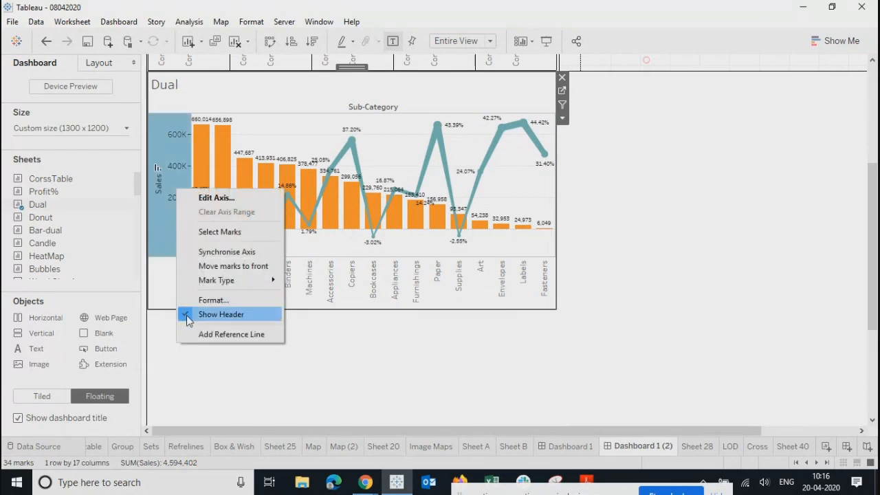
left_click(187, 320)
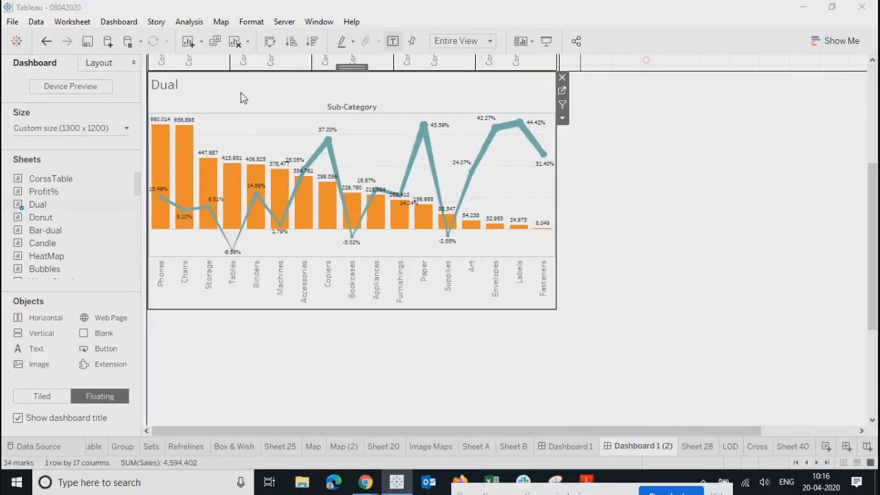
Step: Make the Dual chart's title centred, bold and font size 12
double_click(240, 93)
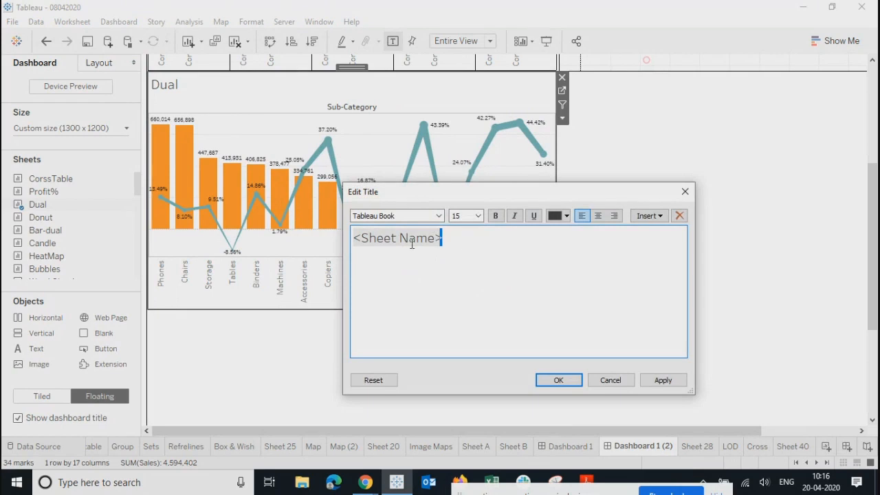
key("ctrl+a")
left_click(597, 216)
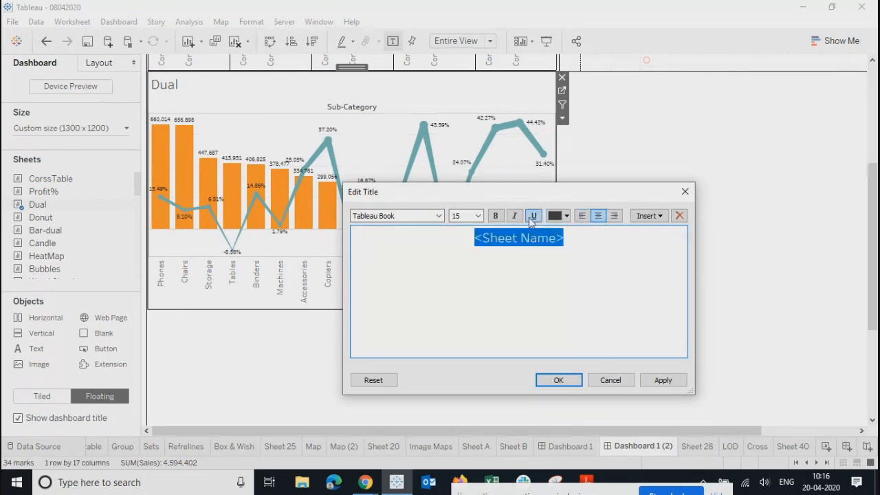
left_click(478, 216)
left_click(466, 255)
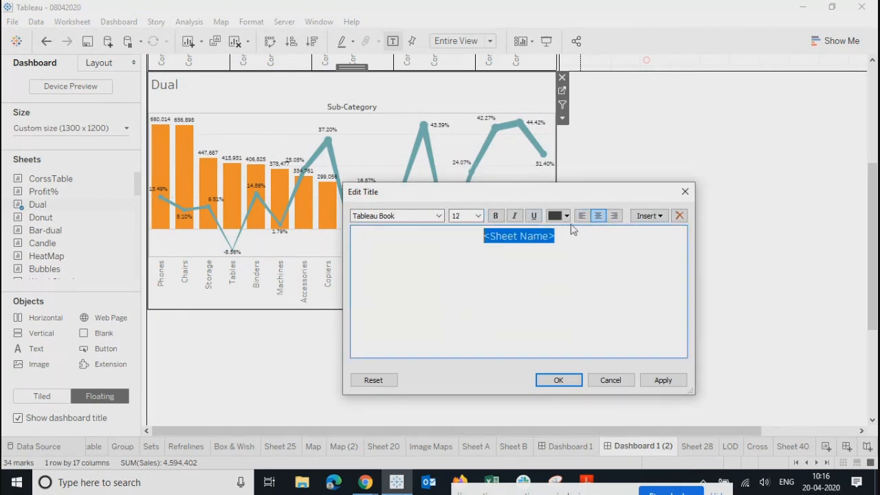
left_click(495, 216)
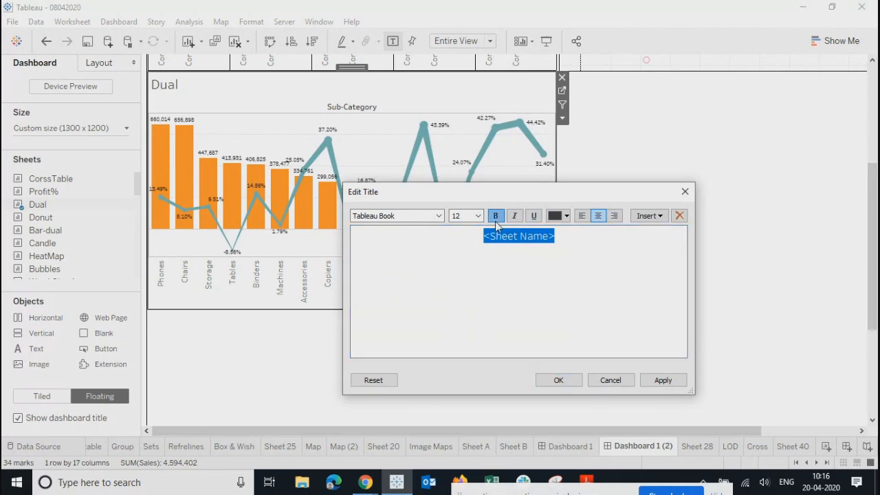
left_click(660, 380)
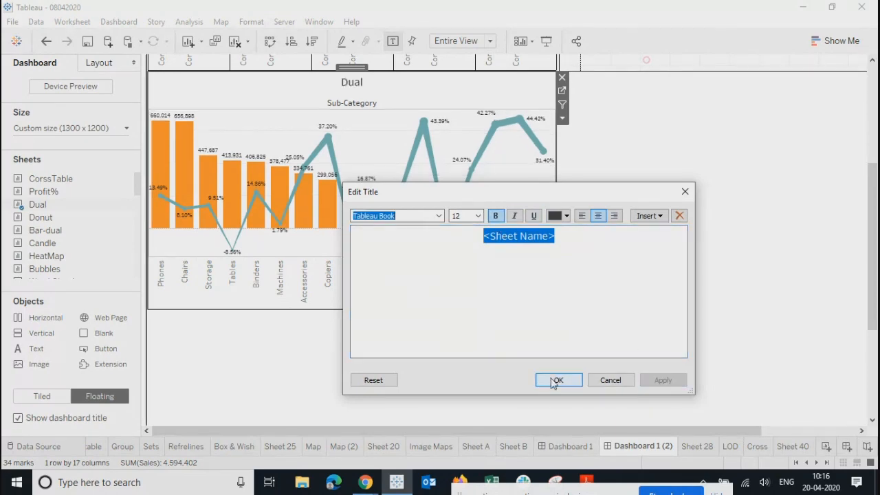
left_click(556, 379)
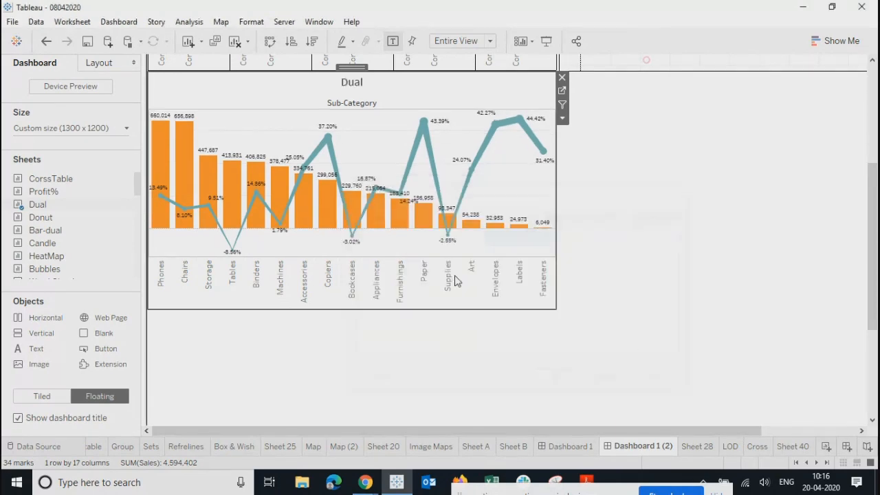
Step: Hide the Sub-Category column field label above the Dual chart
right_click(277, 105)
left_click(299, 163)
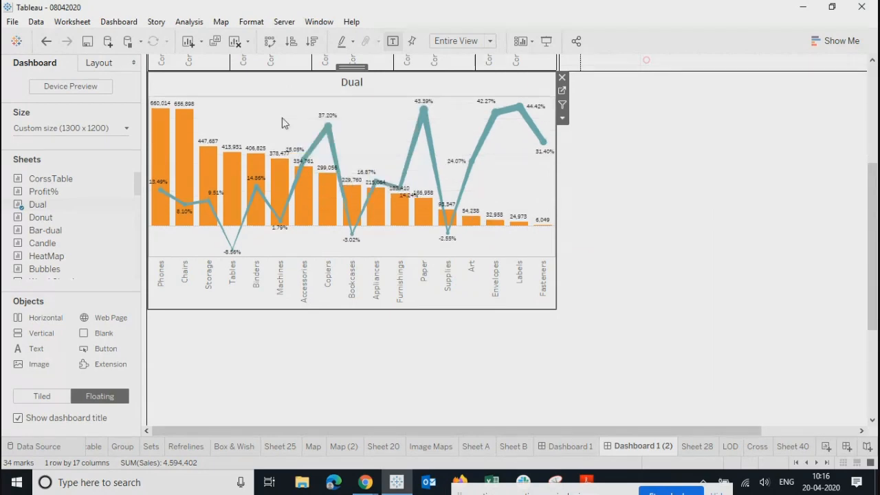
double_click(271, 87)
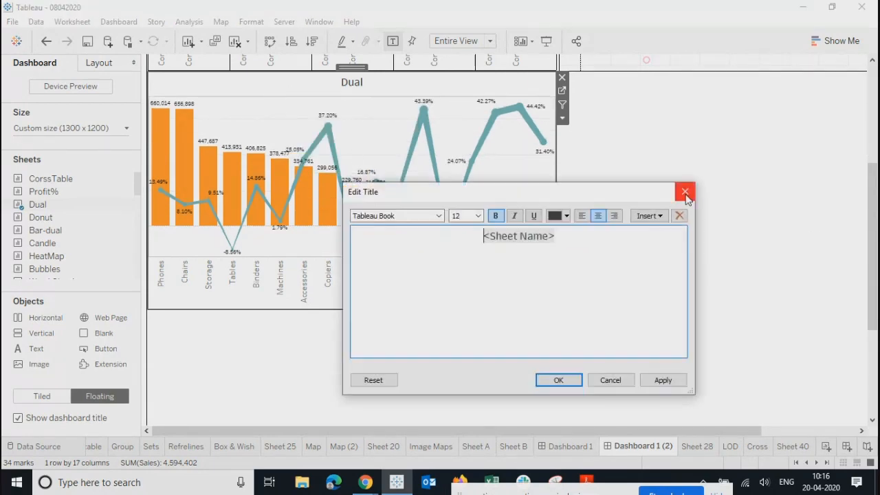
left_click(683, 191)
left_click(562, 118)
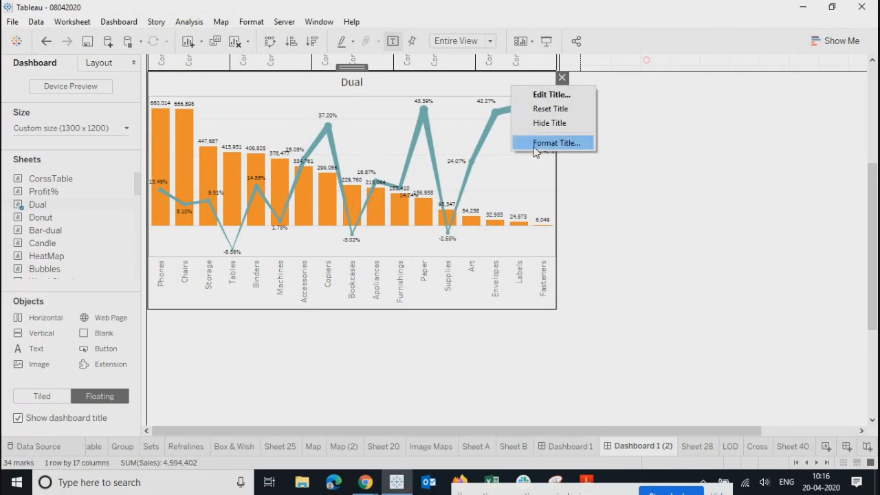
Step: Give the Dual chart's title teal shading
left_click(536, 145)
left_click(79, 103)
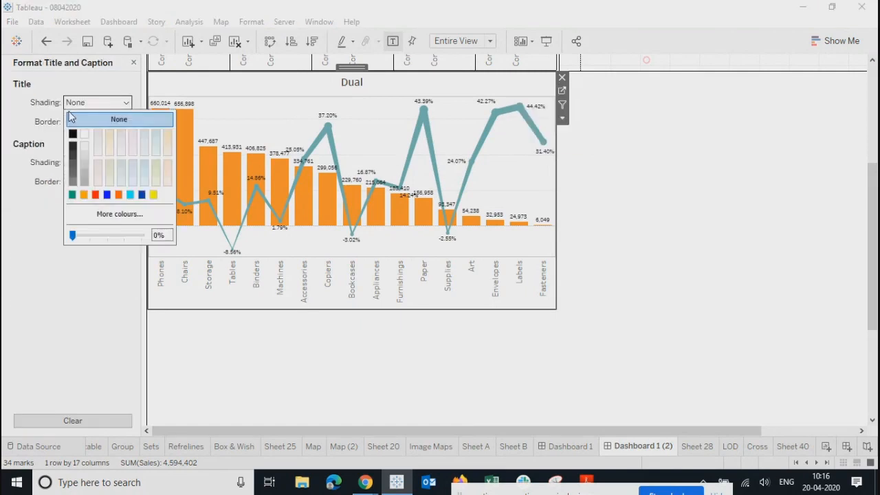
left_click(72, 195)
left_click(77, 144)
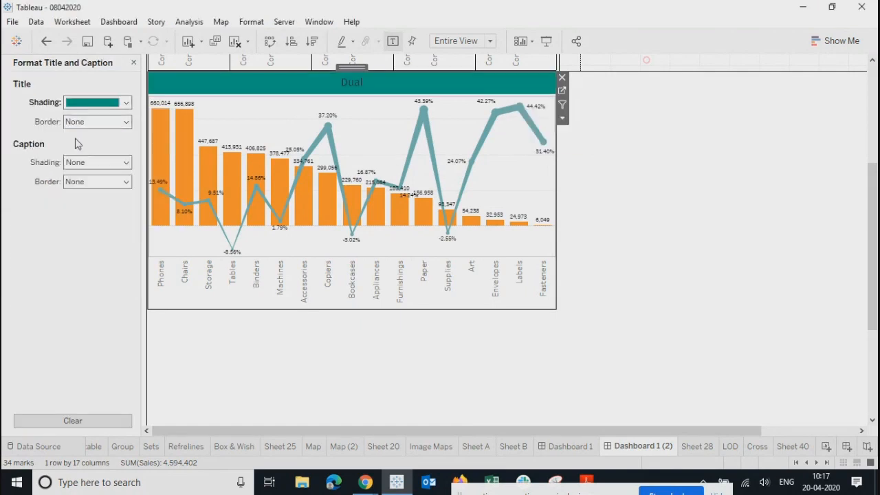
Step: Add a thin black border to the title and go to the Dual worksheet
left_click(82, 122)
left_click(76, 206)
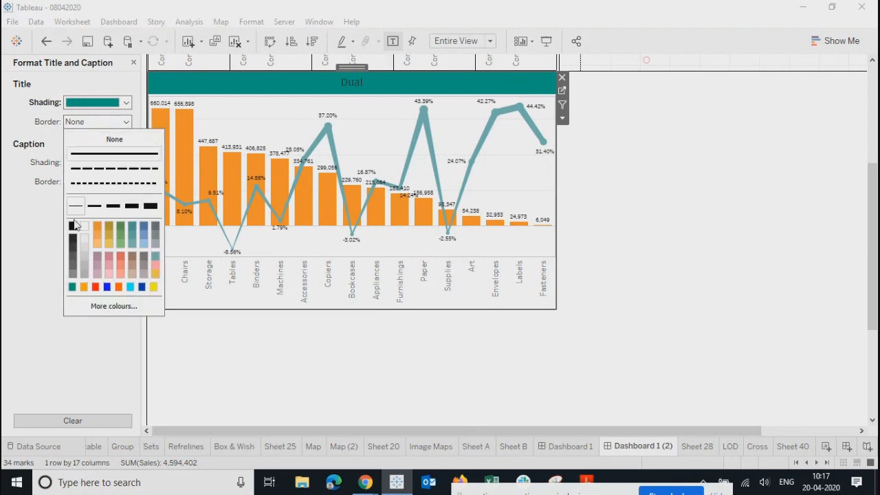
left_click(72, 227)
left_click(801, 246)
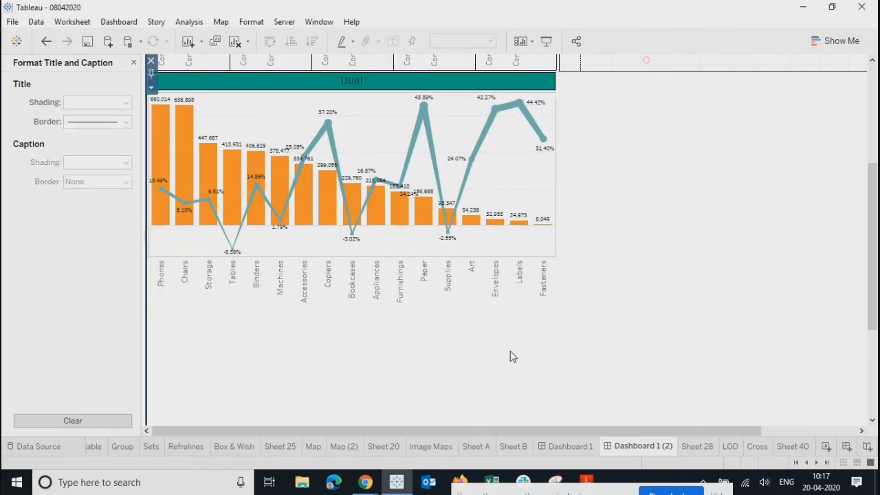
left_click(362, 109)
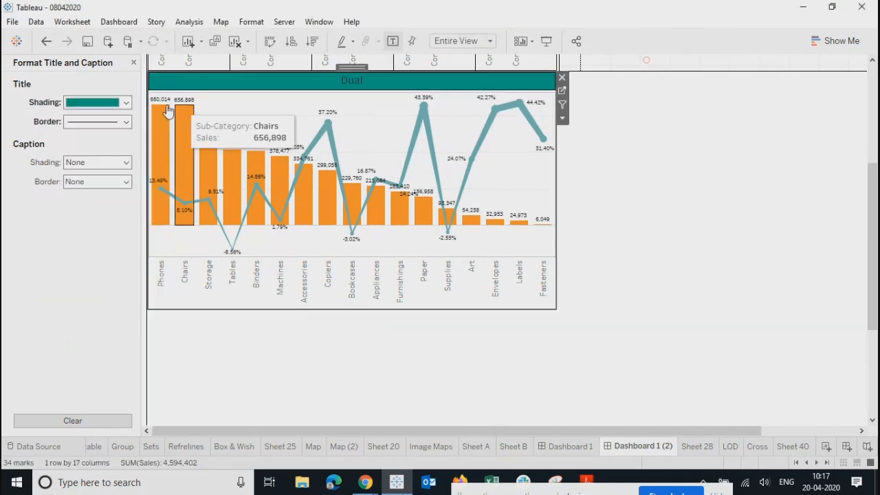
left_click(563, 92)
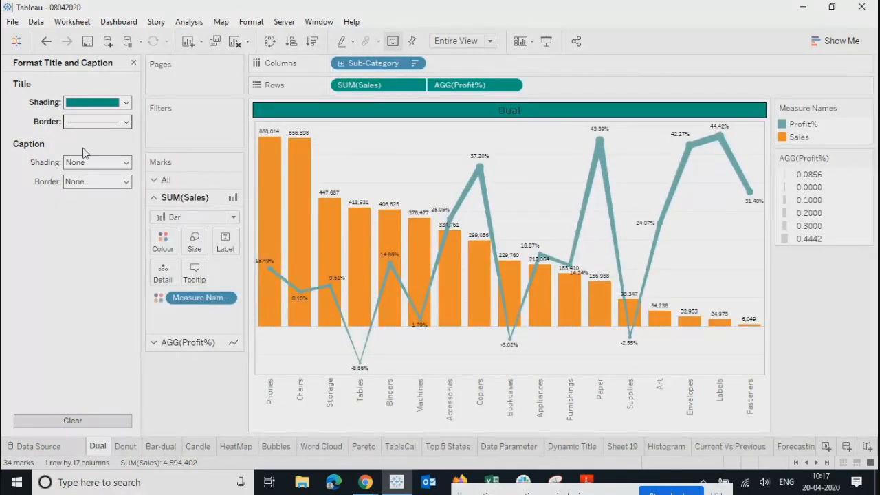
Step: In the Dual sheet's border formatting, make cell, pane and header borders solid black
right_click(372, 148)
left_click(405, 205)
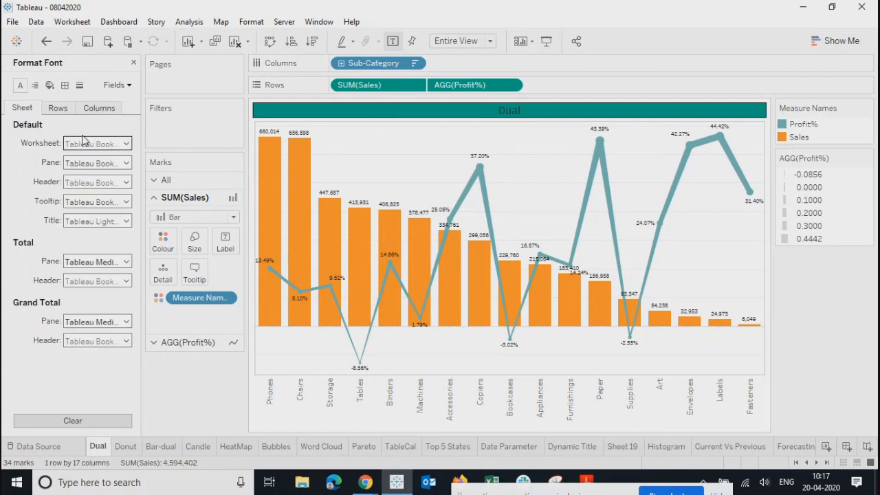
left_click(64, 84)
left_click(81, 145)
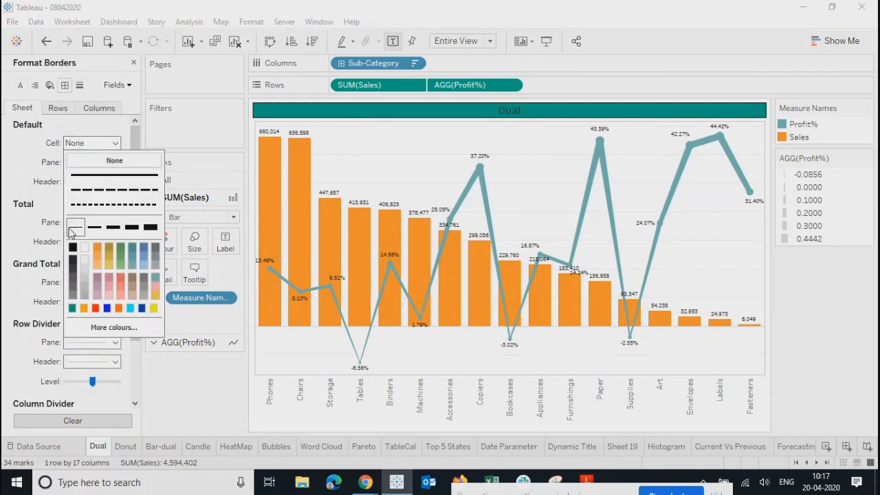
left_click(73, 248)
left_click(92, 162)
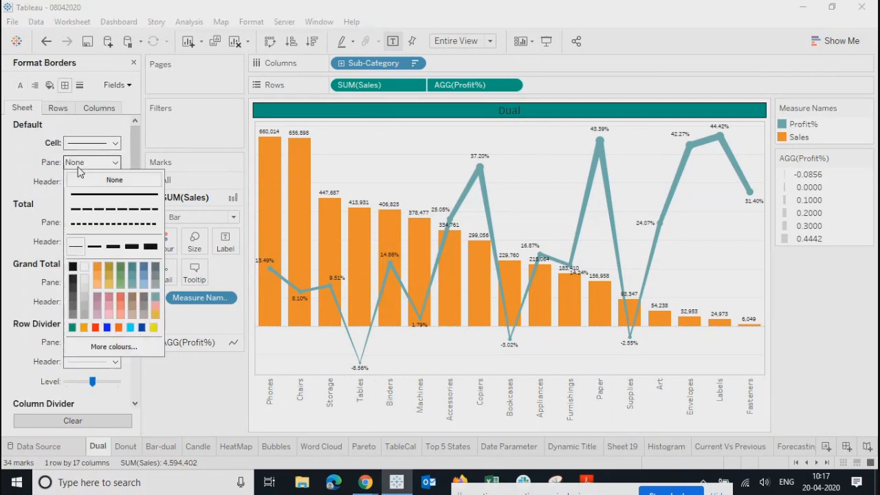
left_click(72, 267)
left_click(92, 181)
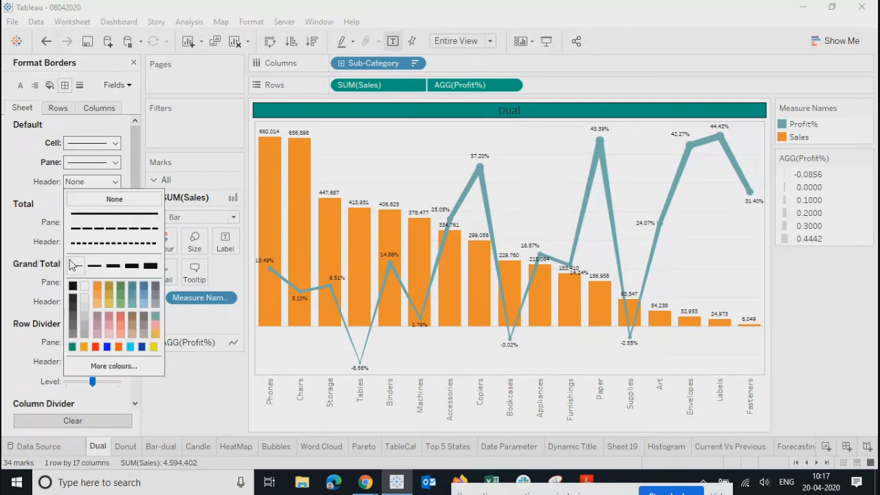
left_click(72, 286)
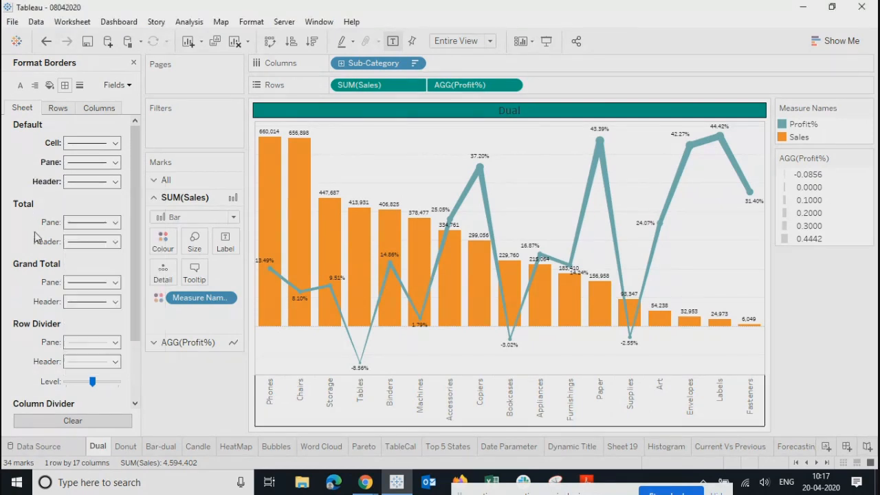
Step: Make the row and column divider lines solid black, then return to Dashboard 1 (2)
left_click(77, 342)
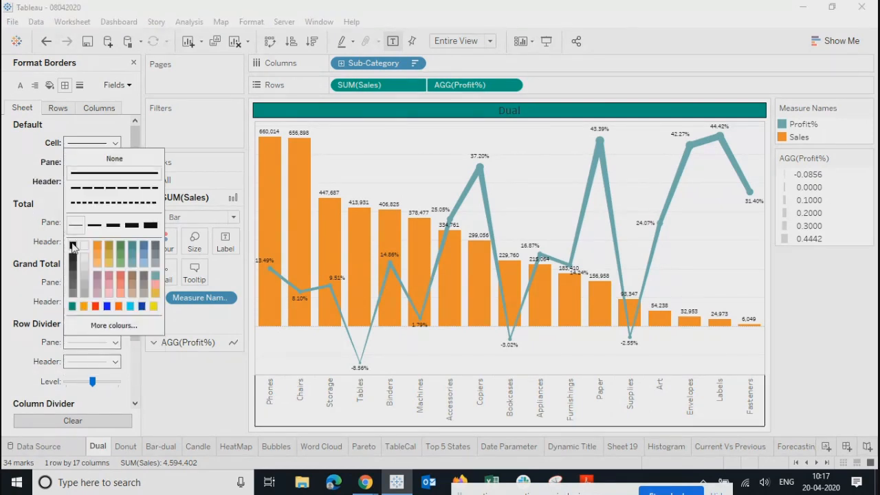
left_click(72, 247)
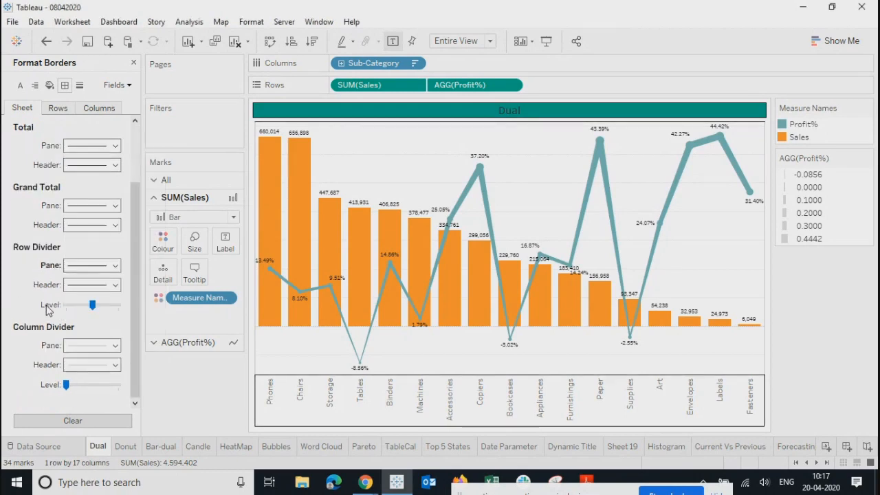
scroll(48, 310, "down", 2)
left_click(89, 345)
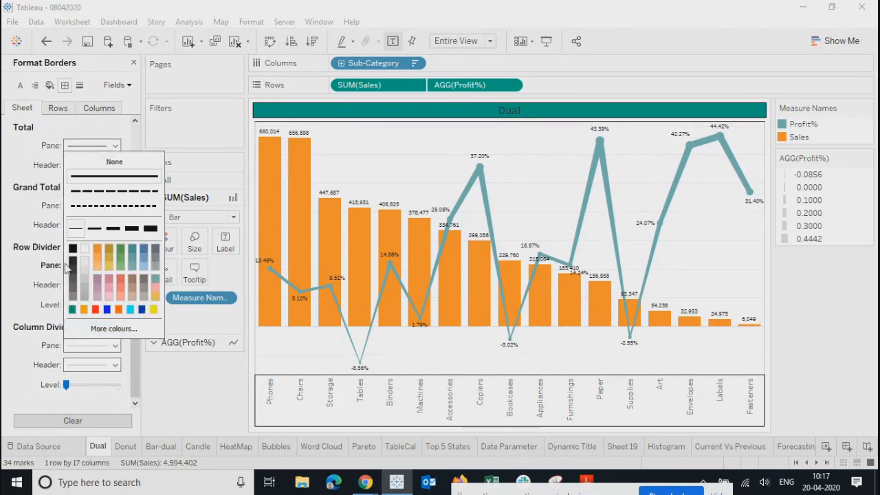
left_click(72, 252)
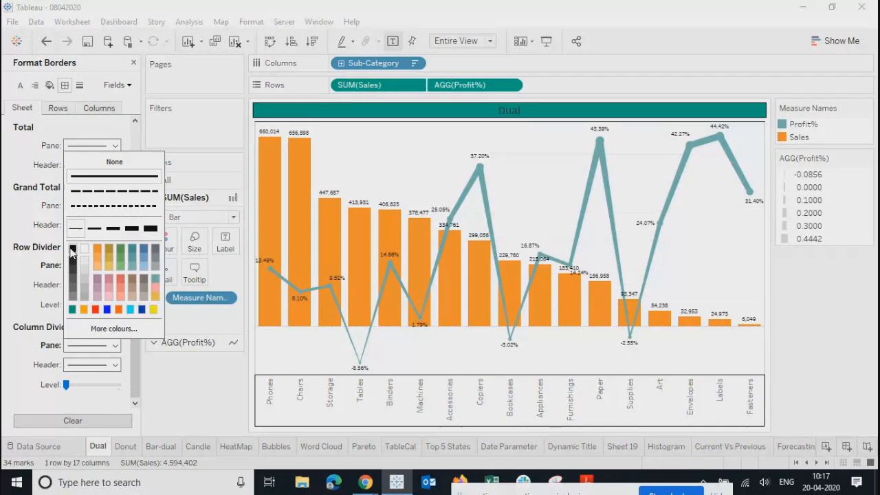
left_click(58, 108)
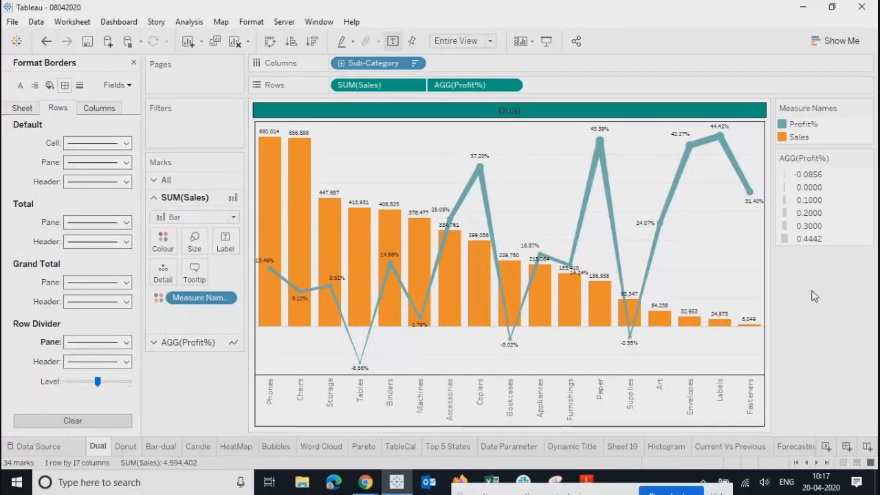
scroll(792, 450, "down", 5)
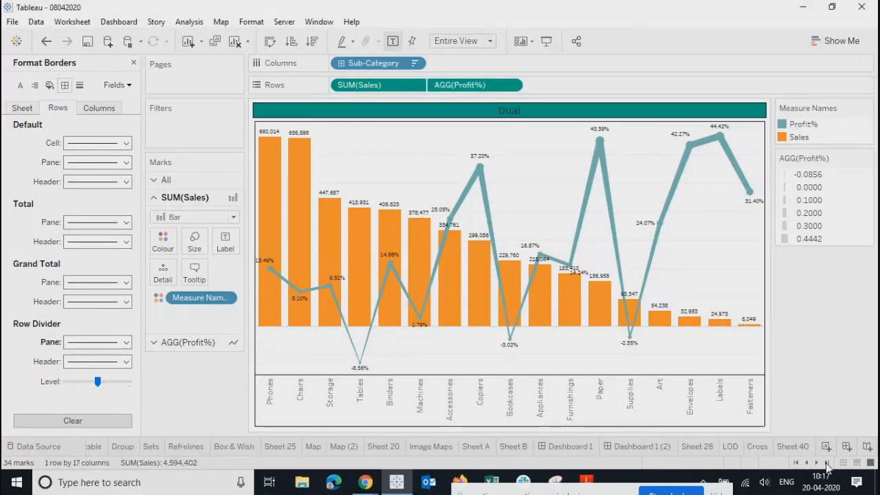
left_click(637, 446)
left_click(696, 283)
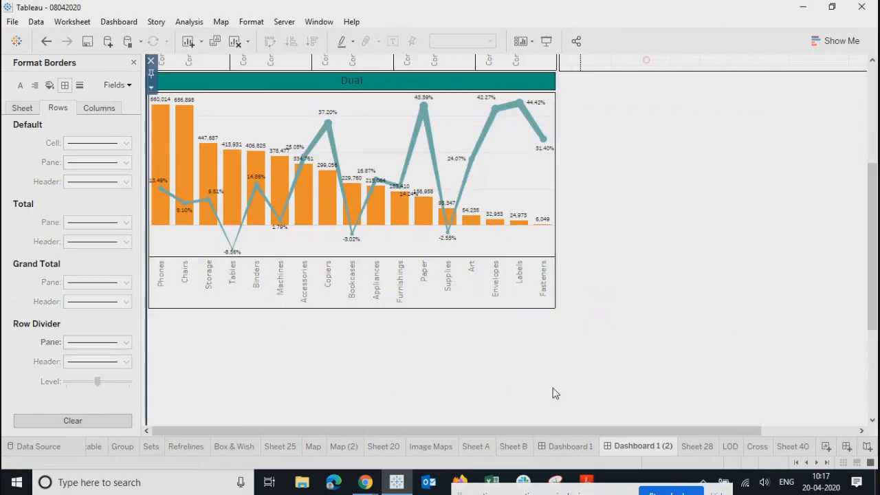
scroll(555, 389, "up", 3)
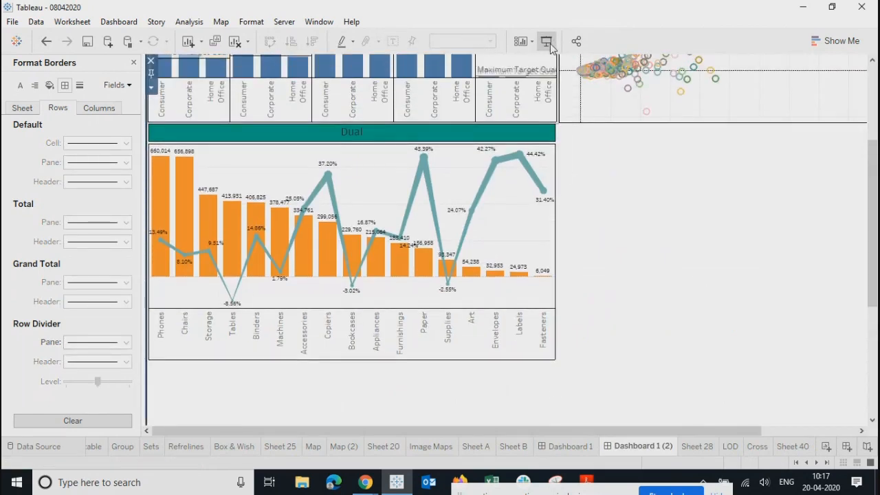
left_click(547, 42)
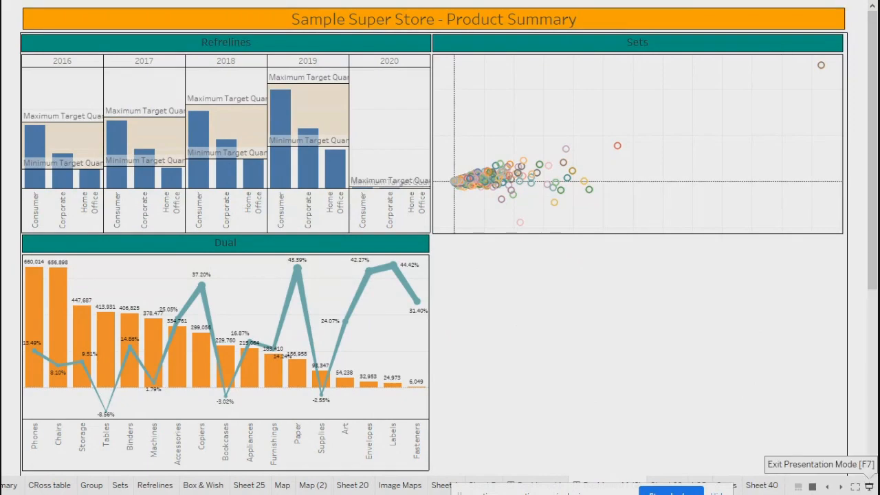
left_click(869, 486)
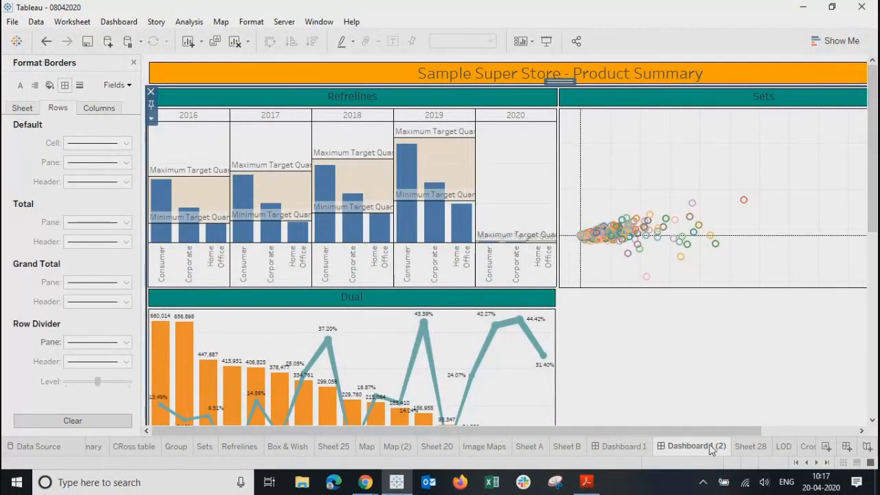
mouse_move(712, 449)
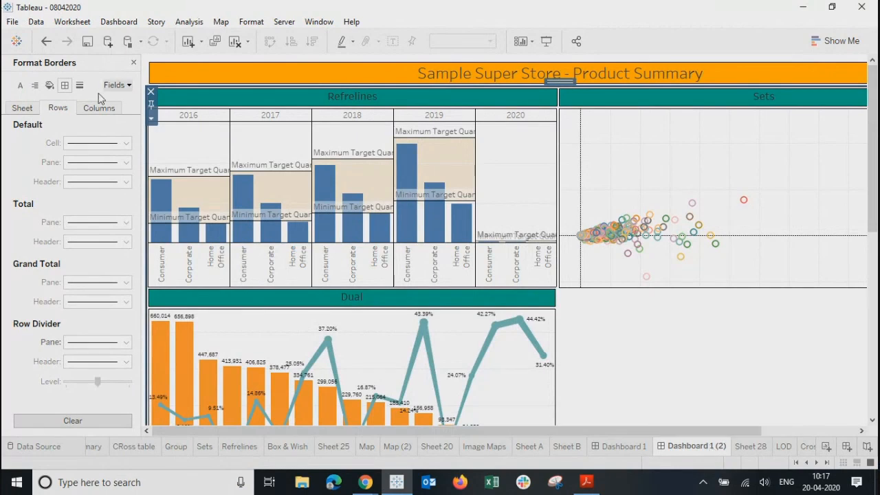
Step: Close the border formatting pane and look over the Refrelines chart's options
left_click(134, 63)
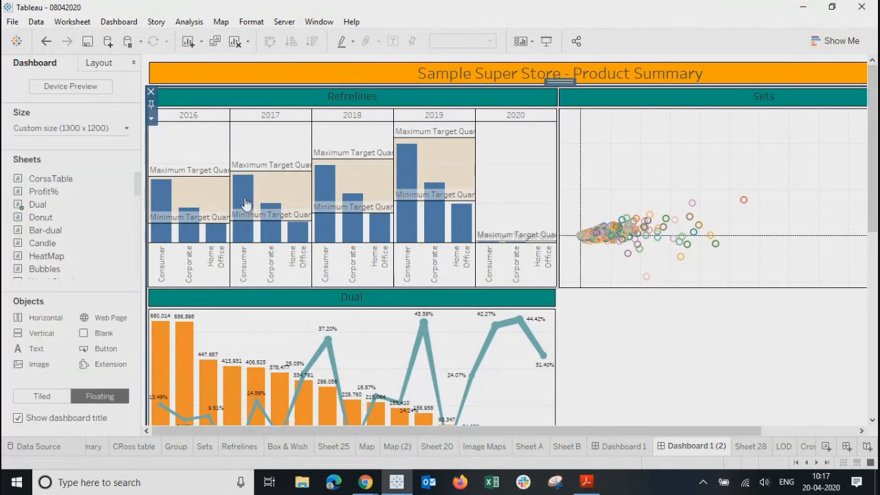
left_click(530, 190)
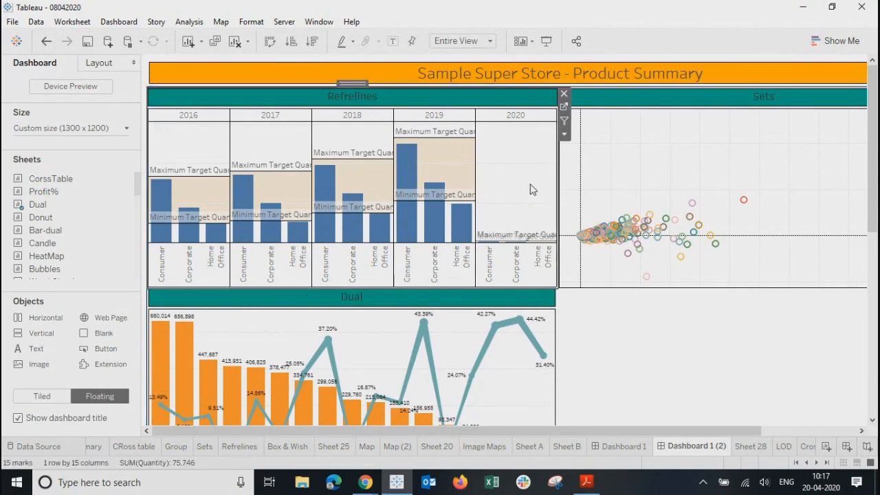
left_click(565, 134)
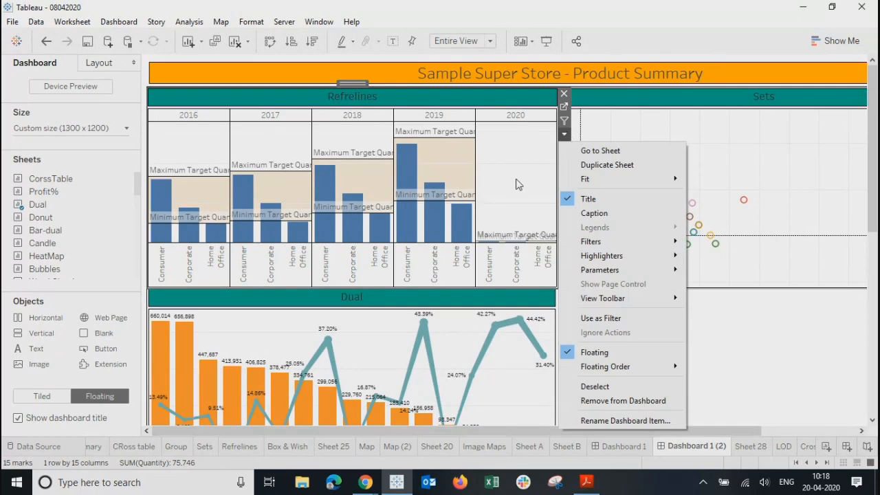
left_click(516, 207)
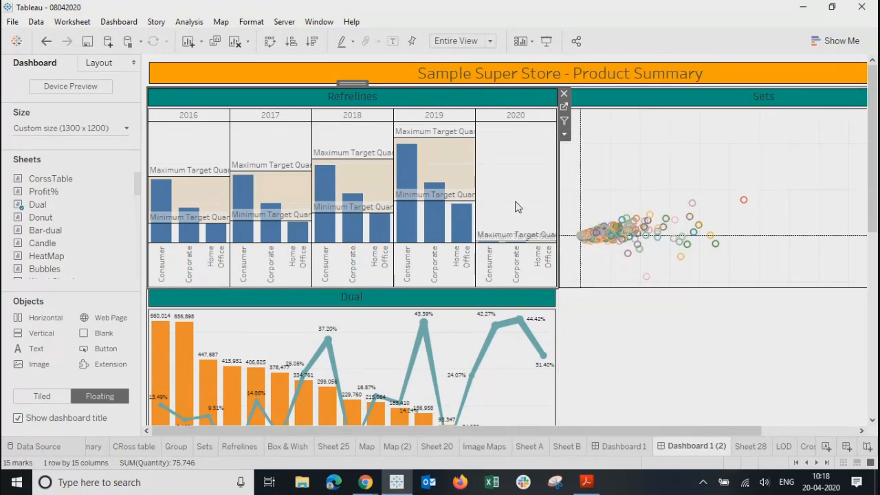
Step: Open Dashboard > Actions, confirm no actions are defined yet, and close it
left_click(134, 26)
left_click(131, 187)
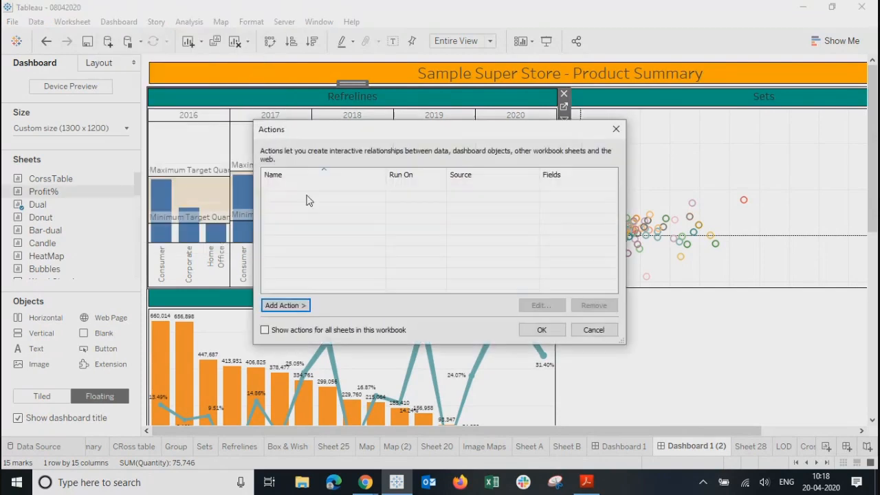
left_click_drag(437, 136, 559, 107)
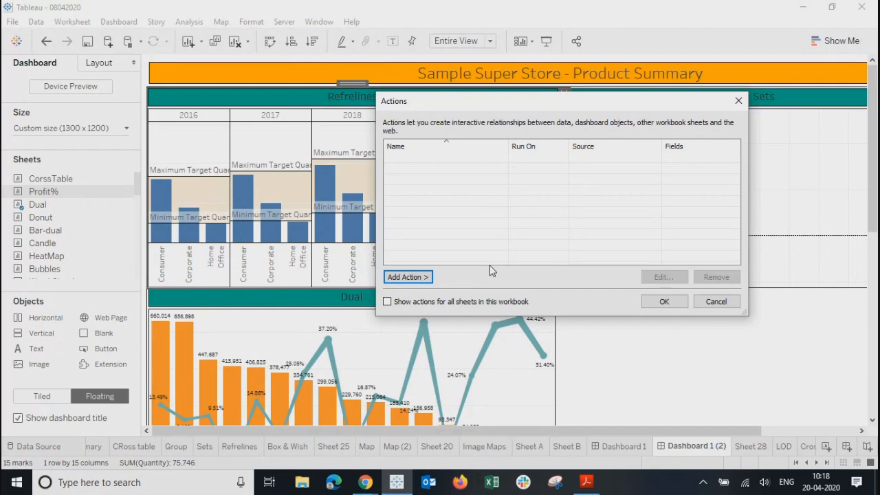
left_click(738, 100)
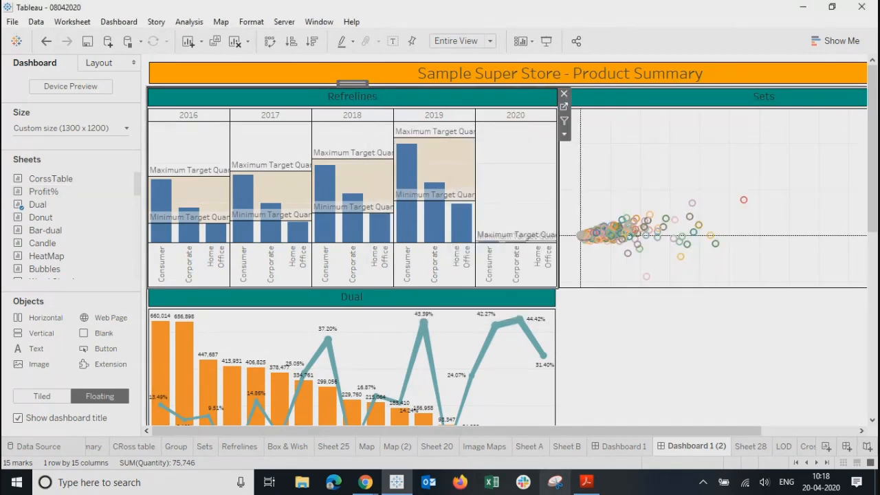
left_click(625, 448)
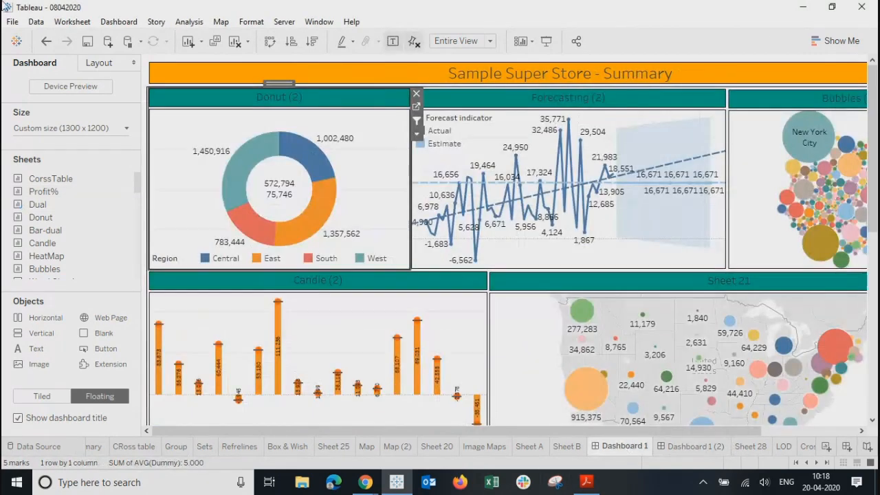
left_click(119, 22)
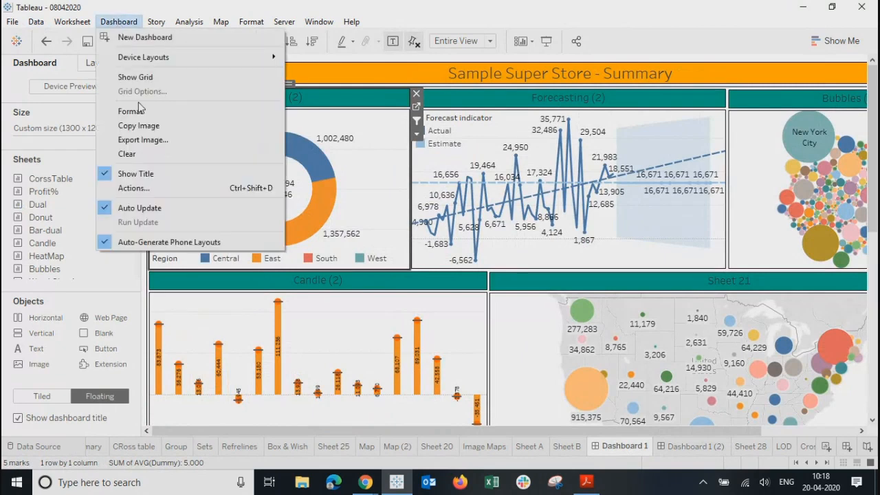
left_click(135, 189)
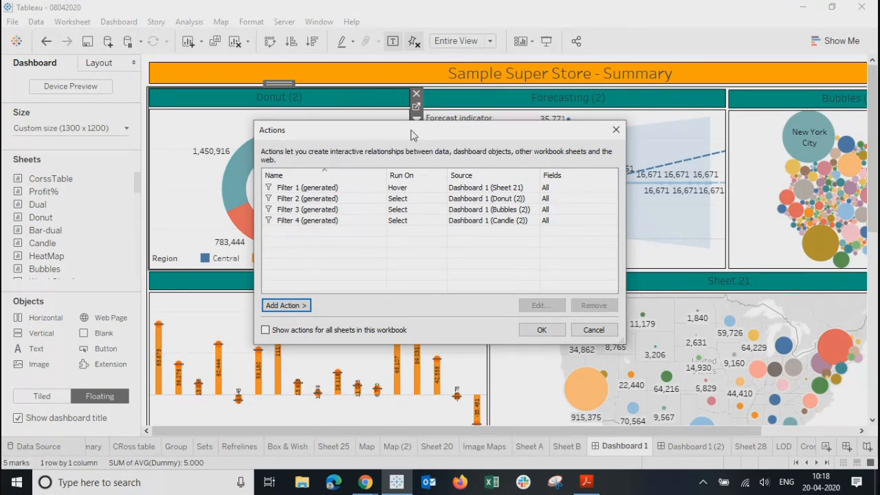
left_click_drag(415, 135, 415, 164)
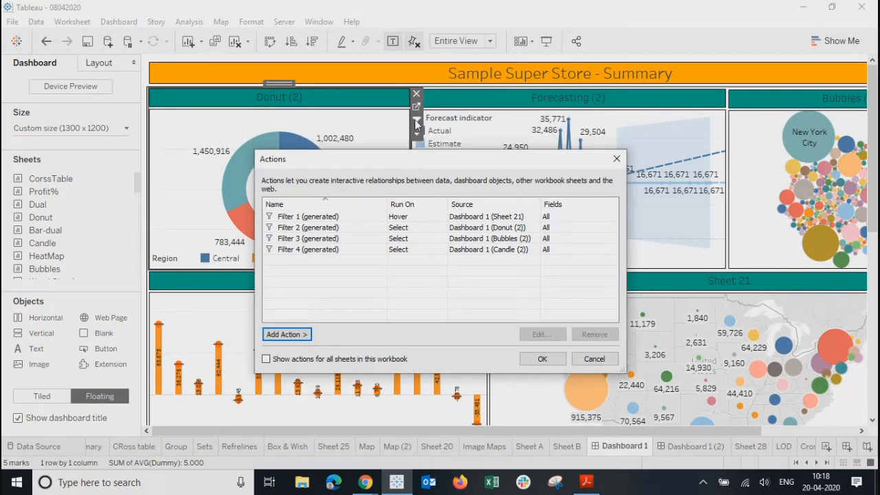
left_click(616, 159)
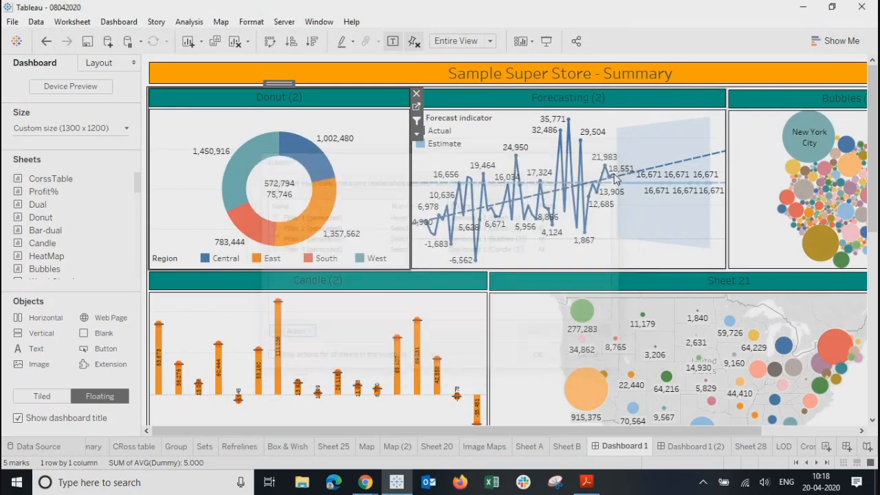
left_click(698, 447)
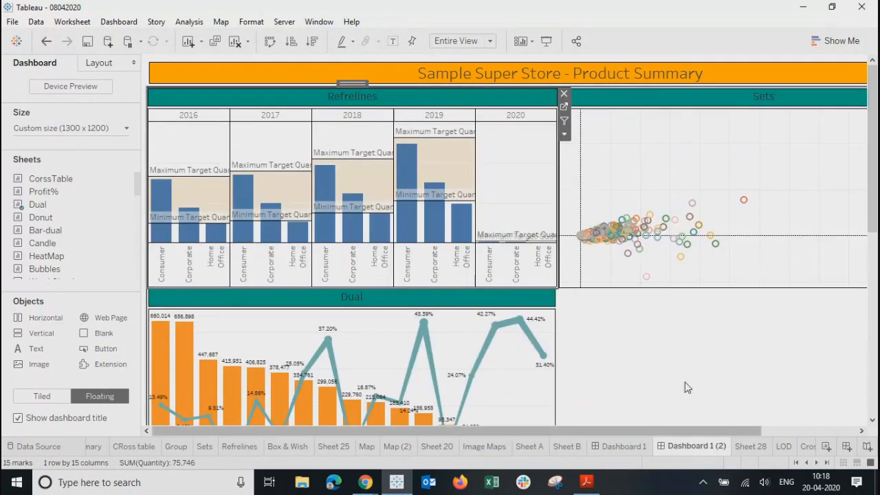
Step: Open the Product Summary dashboard's Actions dialog and list the available action types
left_click(132, 25)
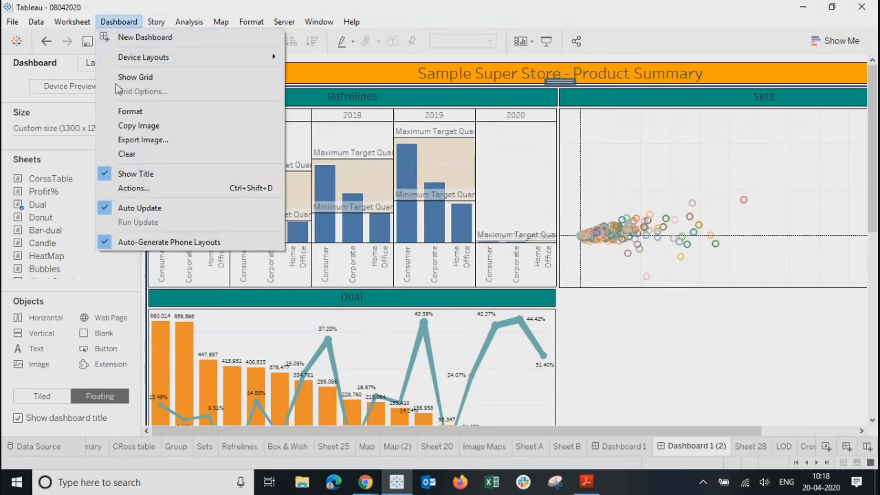
left_click(127, 187)
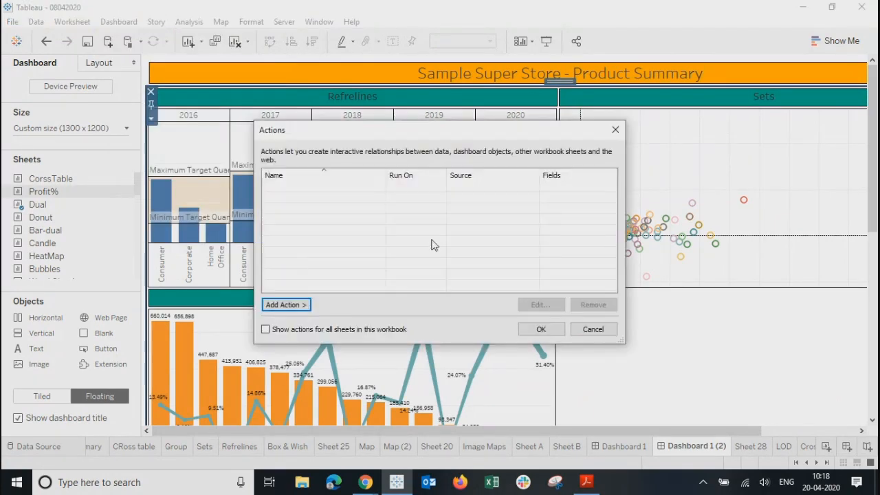
left_click_drag(435, 136, 453, 147)
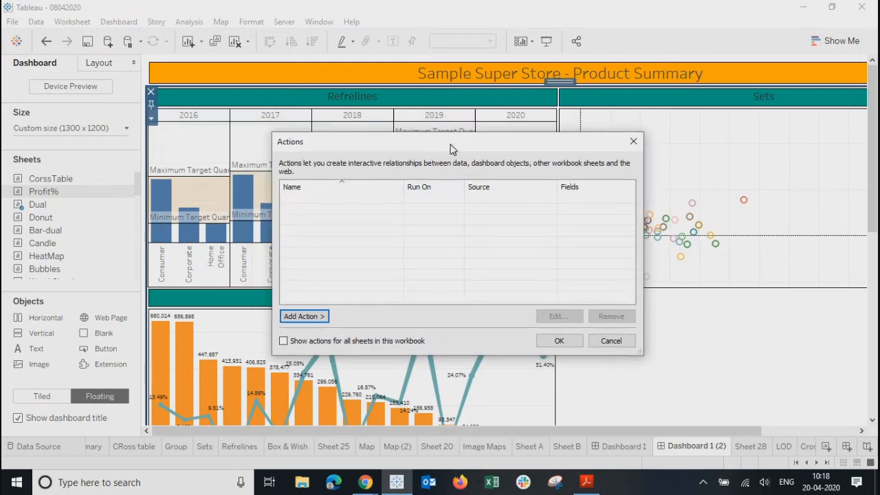
left_click(303, 316)
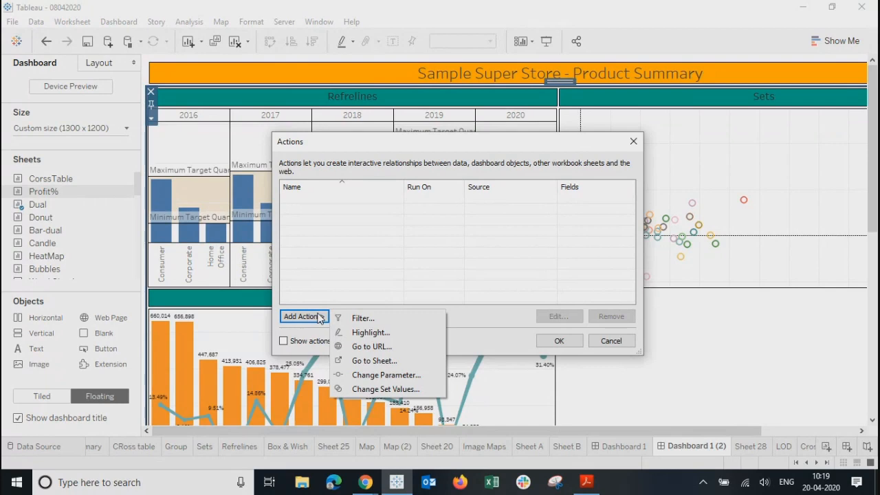
Step: Add a new filter action, Filter 1, using Dual, Refrelines and Sets as sources and targets
left_click(364, 320)
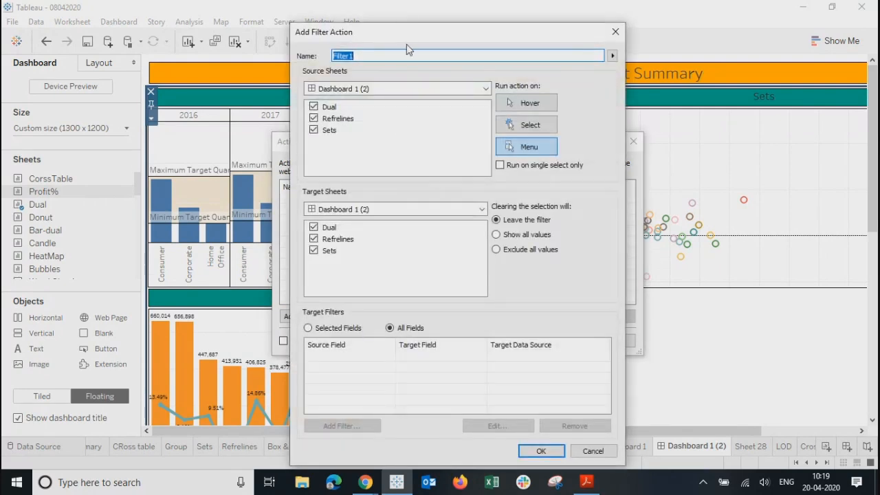
left_click_drag(398, 35, 390, 19)
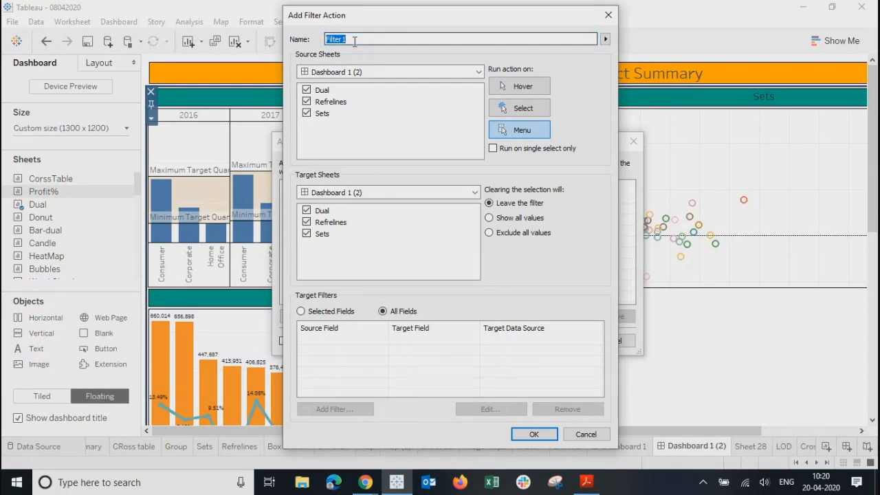
Step: Name the action 'Product Filter' and make clearing the selection show all values
type("P")
type("rodcut")
key("BackSpace")
key("BackSpace")
key("BackSpace")
type("uct Filter")
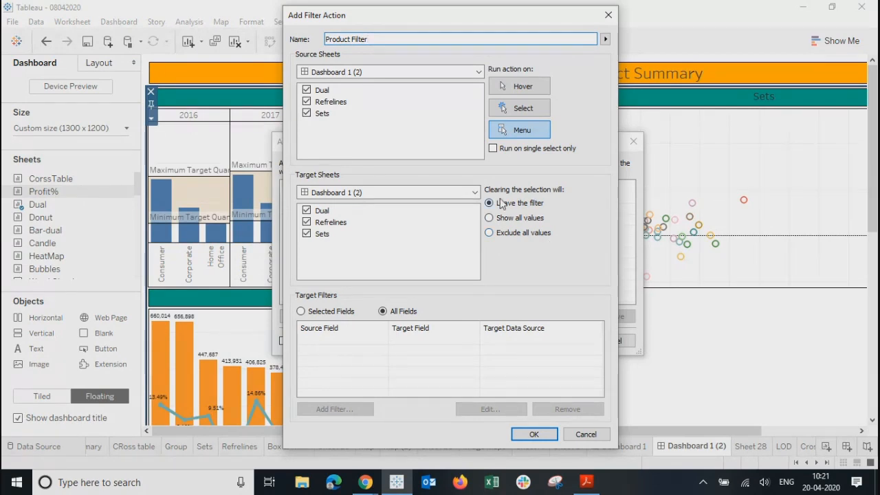
left_click(511, 219)
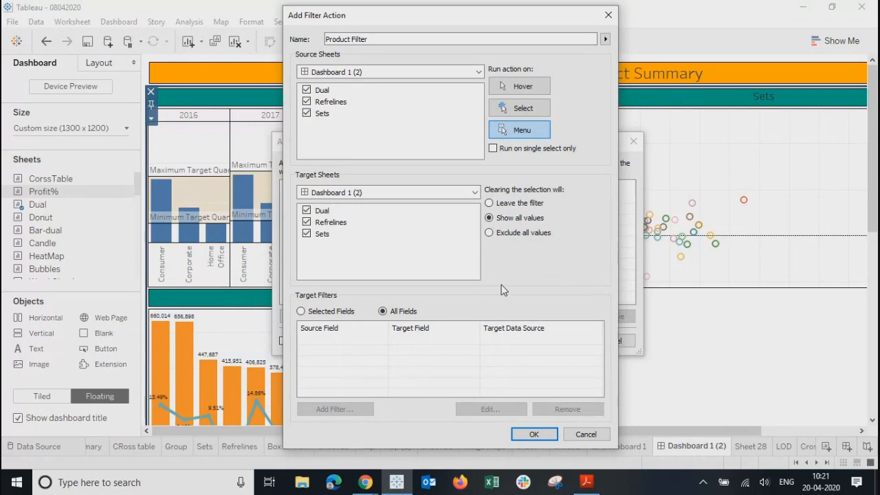
Step: Set Target Filters to Selected Fields, browsing the Add Filter field list without adding a mapping
left_click(302, 313)
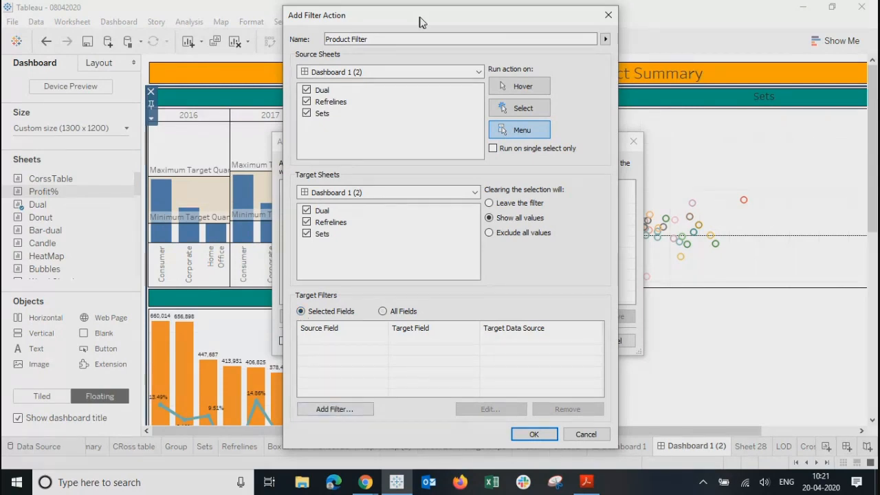
left_click_drag(417, 19, 526, 12)
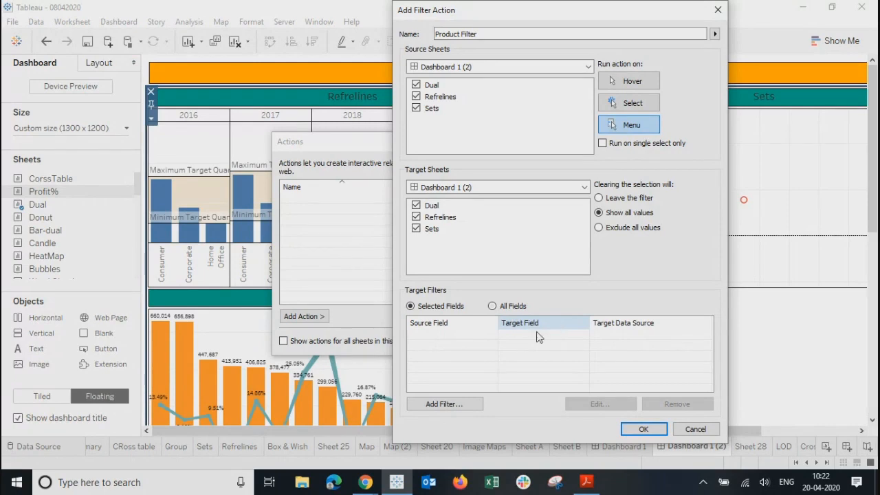
left_click(440, 404)
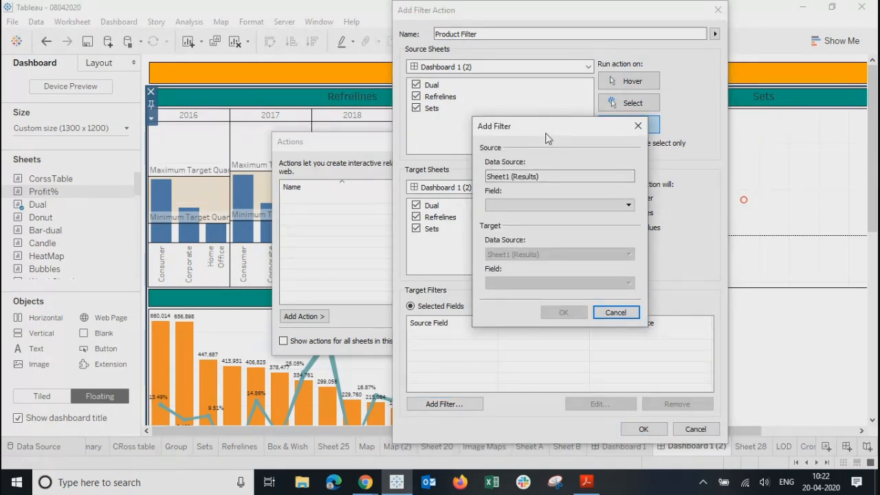
left_click_drag(547, 131, 496, 139)
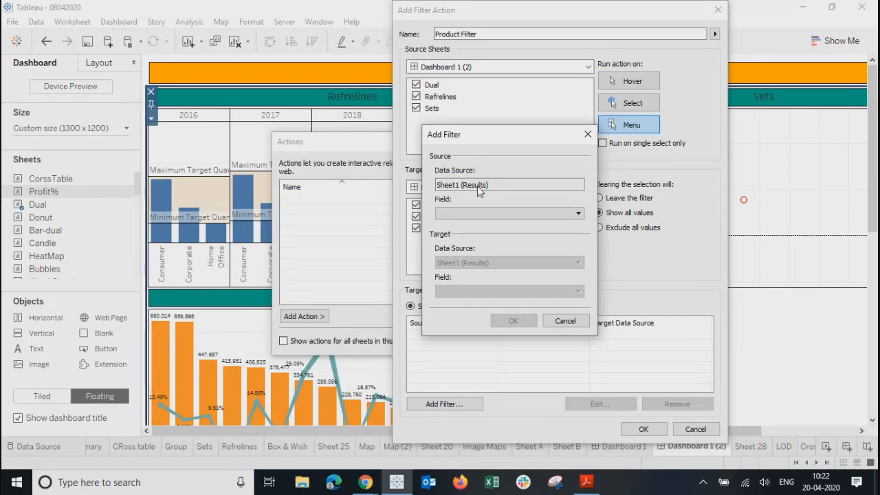
left_click_drag(458, 186, 484, 186)
left_click(496, 184)
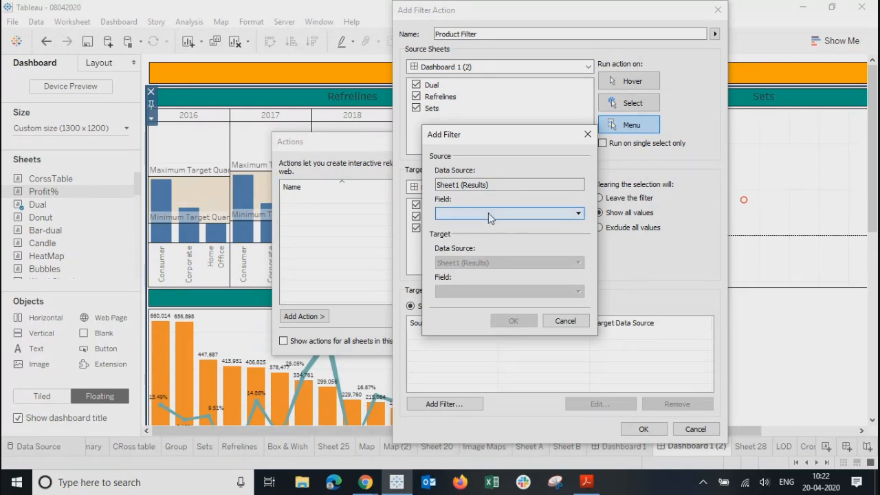
left_click(488, 212)
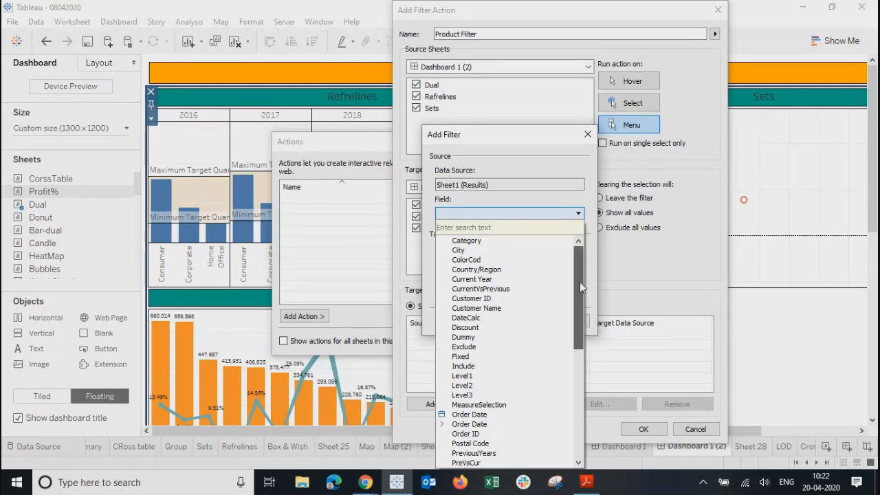
left_click_drag(579, 282, 584, 419)
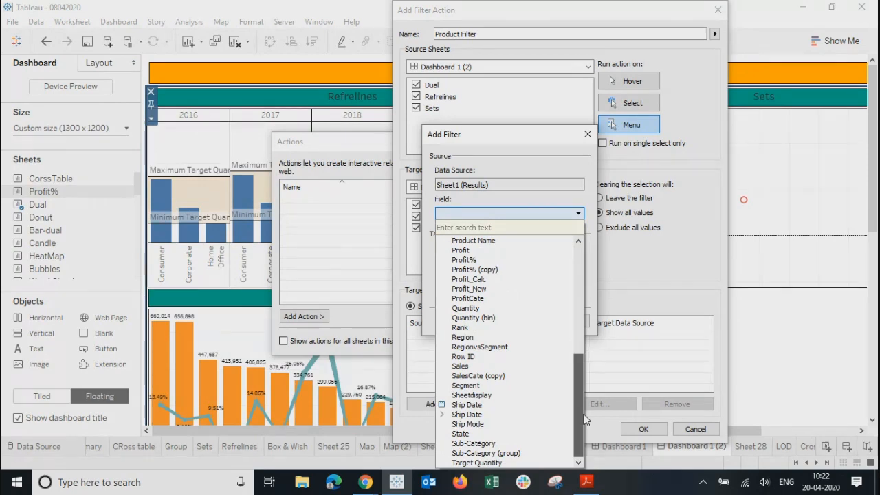
left_click_drag(584, 420, 581, 267)
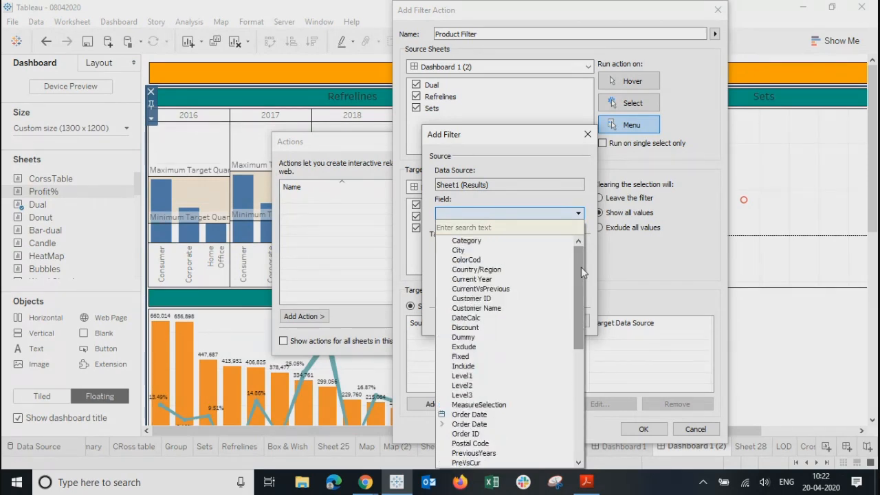
left_click(585, 135)
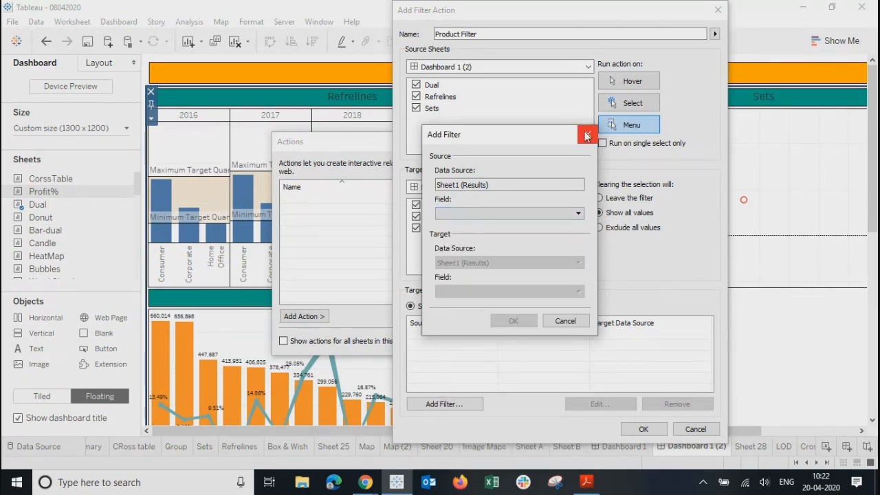
left_click(587, 135)
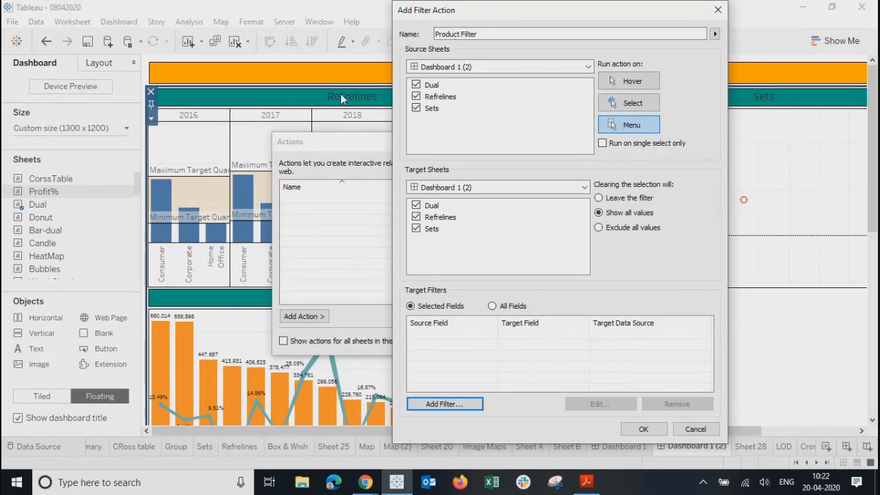
Step: Uncheck Dual and Sets so Refrelines is the only source sheet
left_click(416, 84)
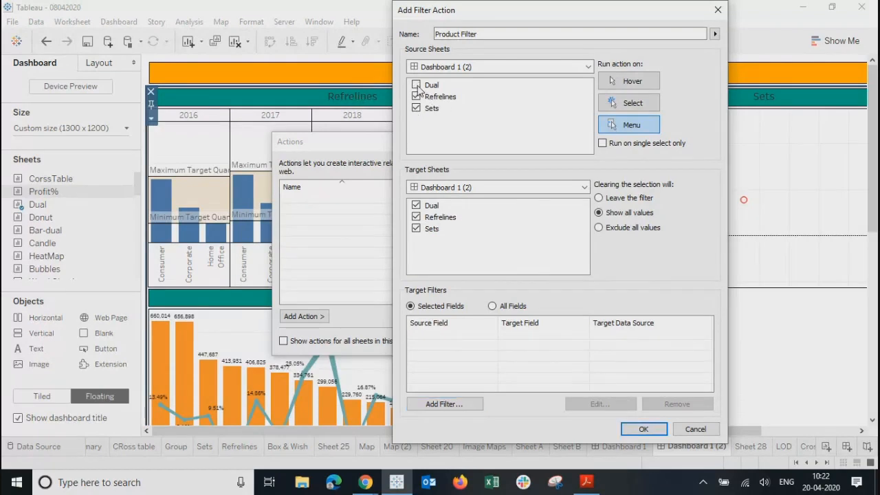
left_click(417, 109)
left_click(416, 217)
left_click(416, 218)
Step: Add a Segment-to-Segment target filter mapping and save the Product Filter action
left_click(445, 404)
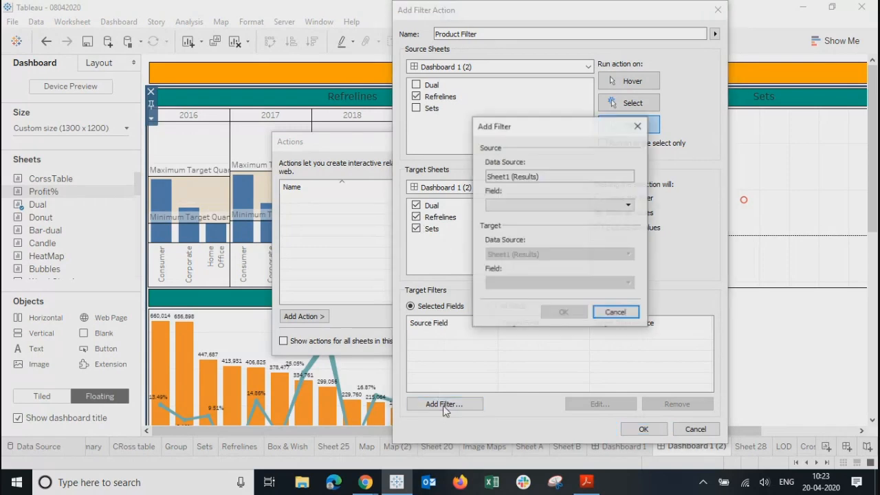
left_click(526, 205)
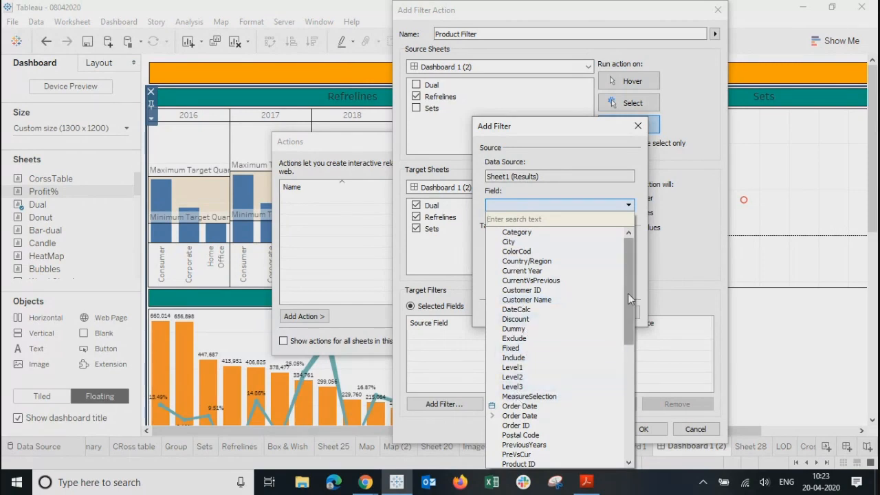
left_click_drag(628, 292, 632, 393)
left_click(515, 397)
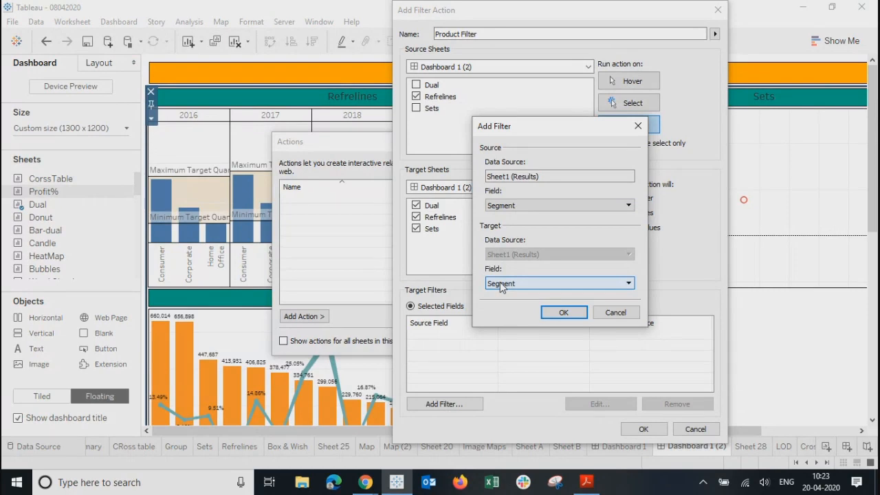
left_click(500, 282)
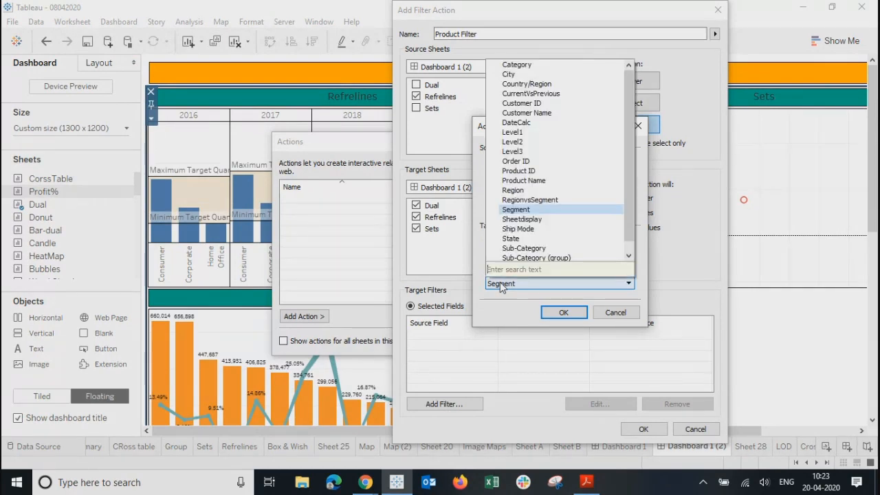
left_click(516, 210)
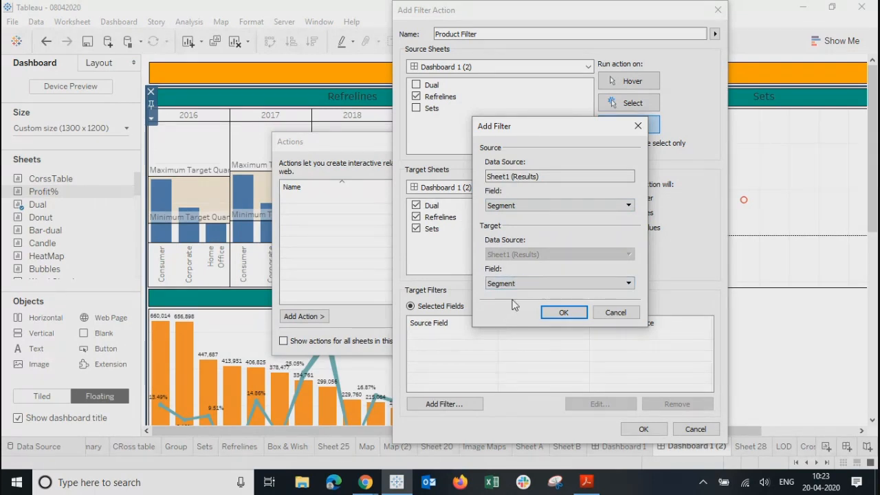
left_click(563, 313)
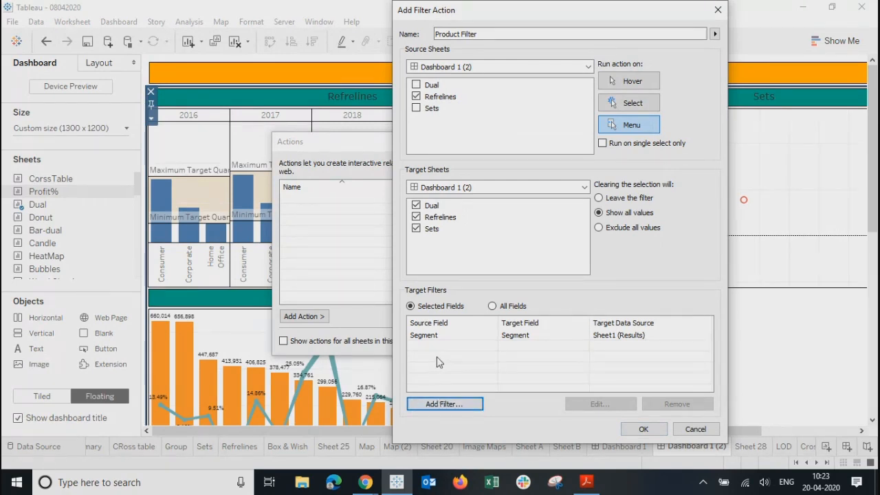
left_click(640, 428)
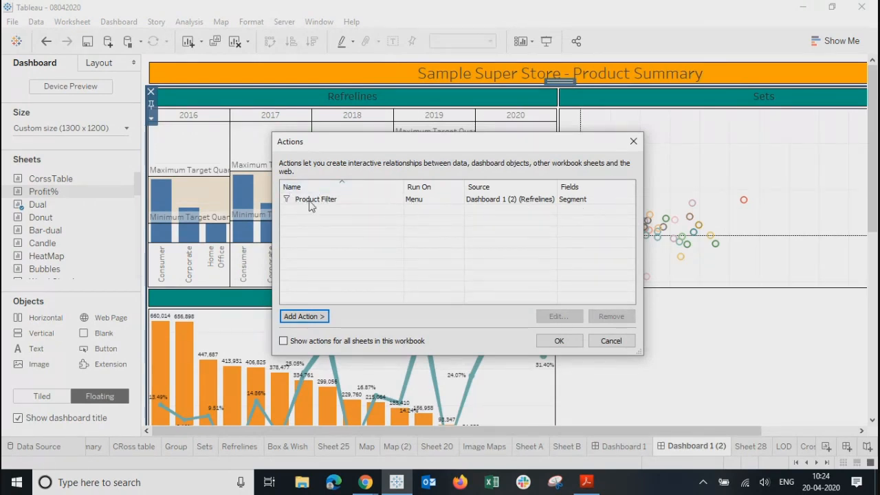
Step: Close the Actions list, enter Presentation Mode, then select and clear the 2017 Corporate bar
left_click(560, 339)
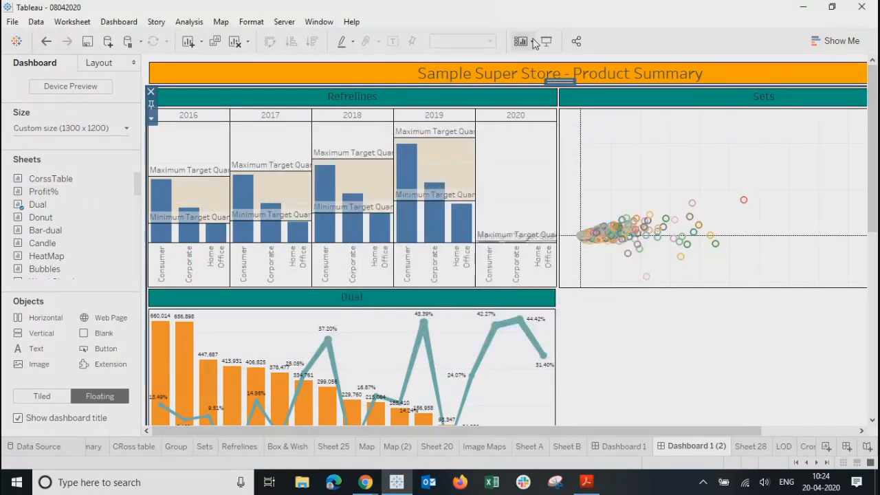
left_click(547, 41)
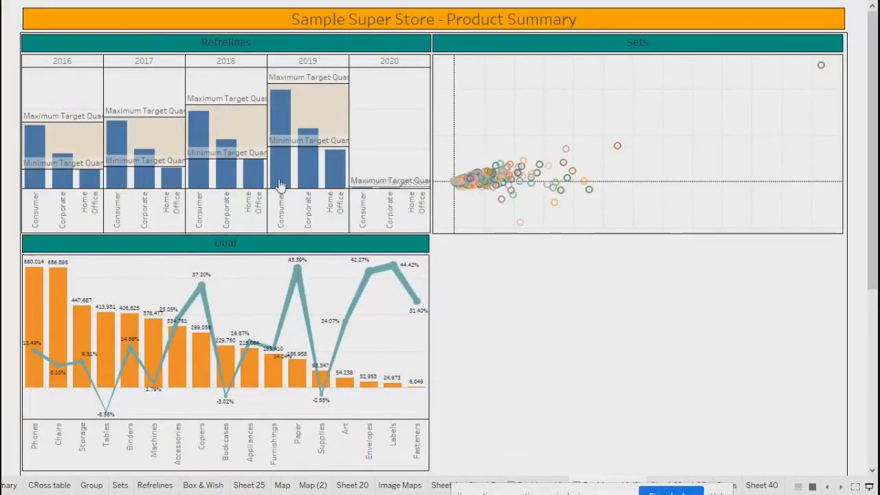
mouse_move(70, 153)
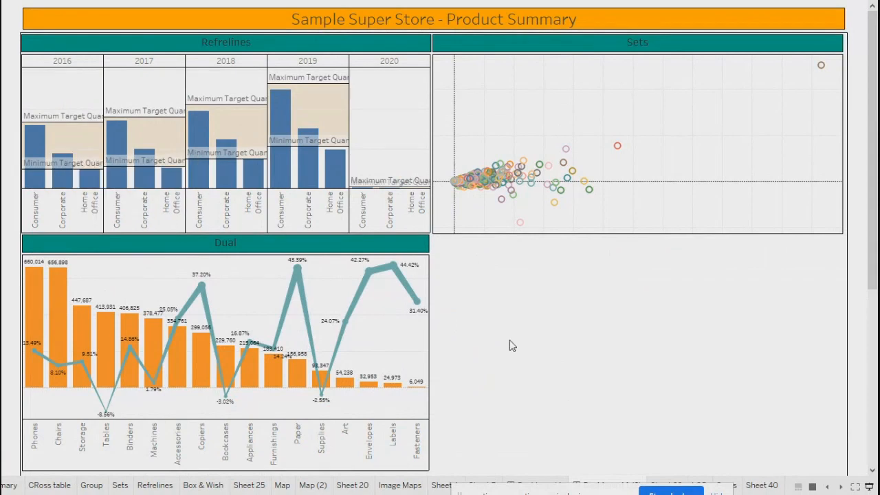
mouse_move(171, 191)
mouse_move(306, 324)
mouse_move(150, 180)
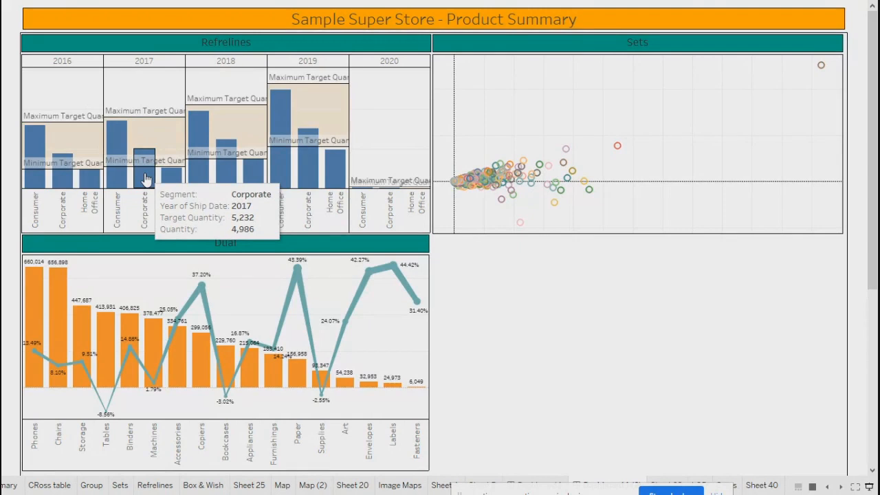
left_click(145, 179)
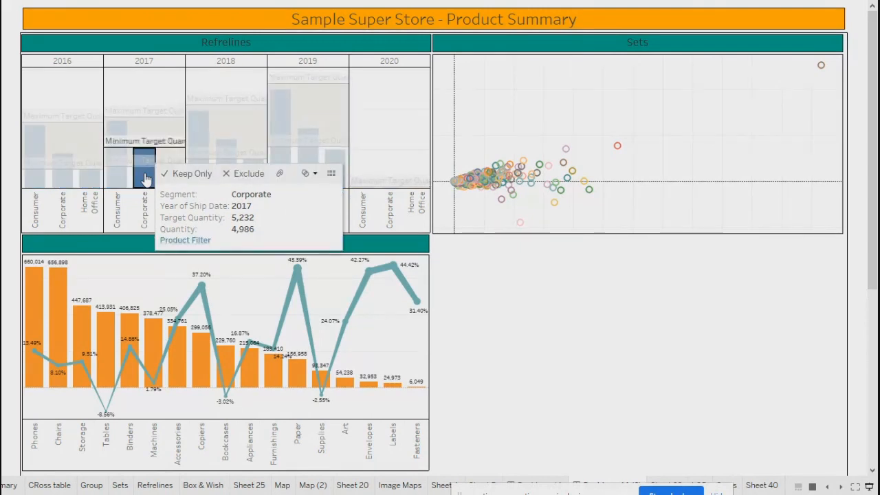
left_click(146, 179)
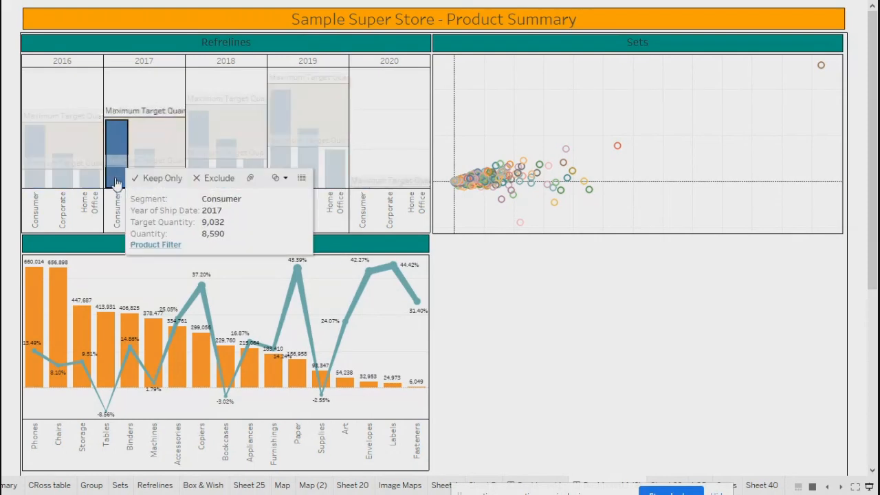
Step: Select several Refrelines bars and run Product Filter on 2019 Consumer, then exit presentation mode
left_click(88, 177)
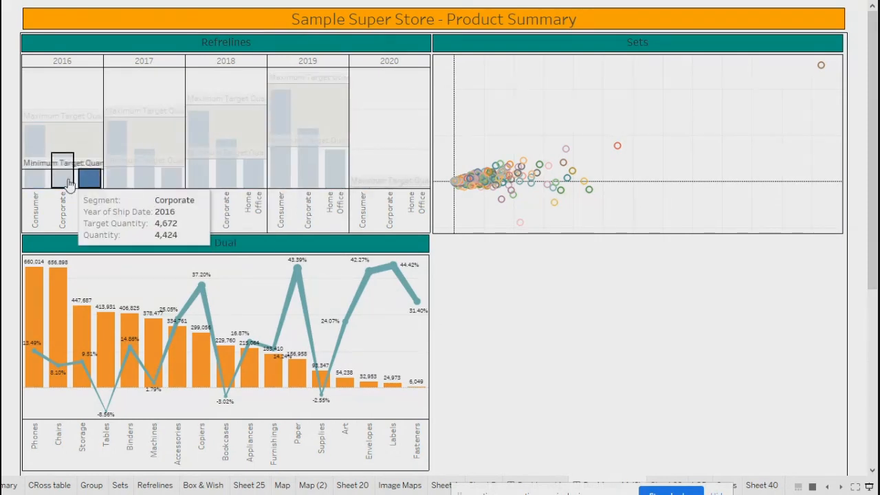
left_click(33, 180)
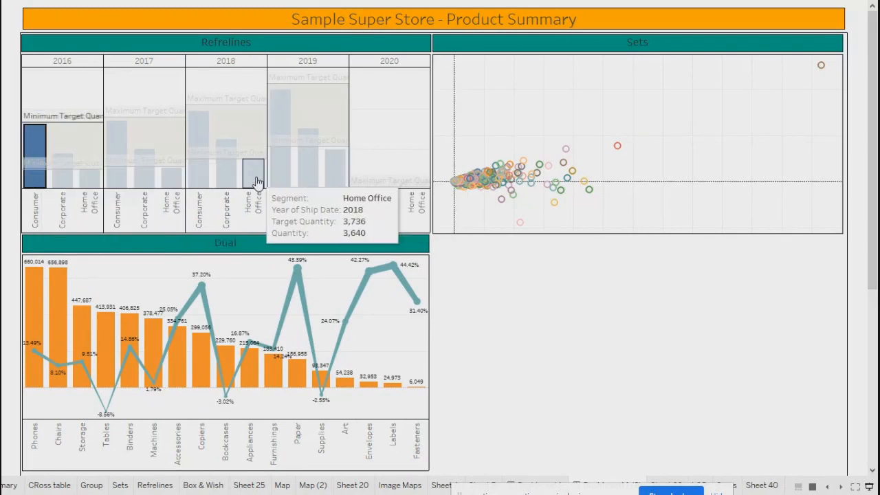
left_click(254, 179)
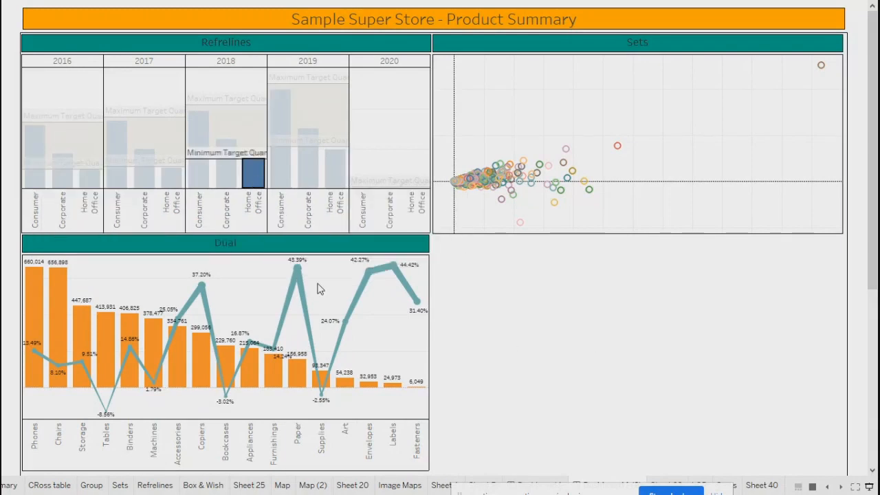
left_click(279, 180)
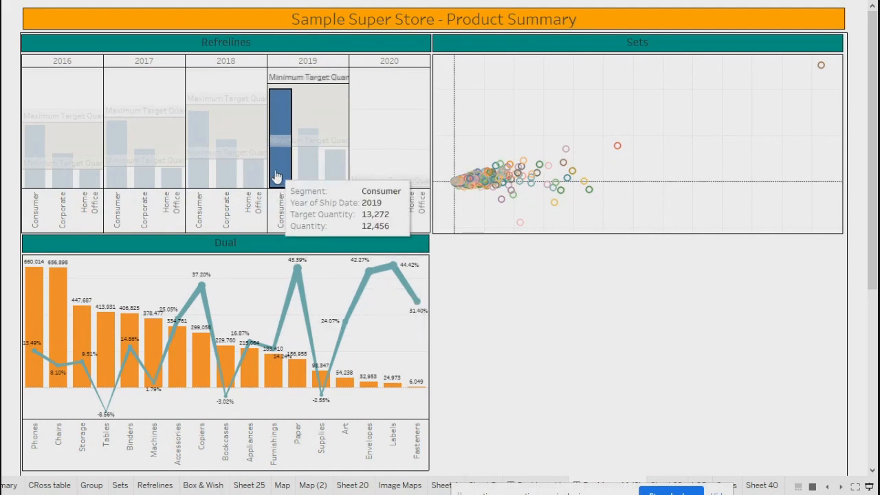
left_click(276, 178)
left_click(277, 179)
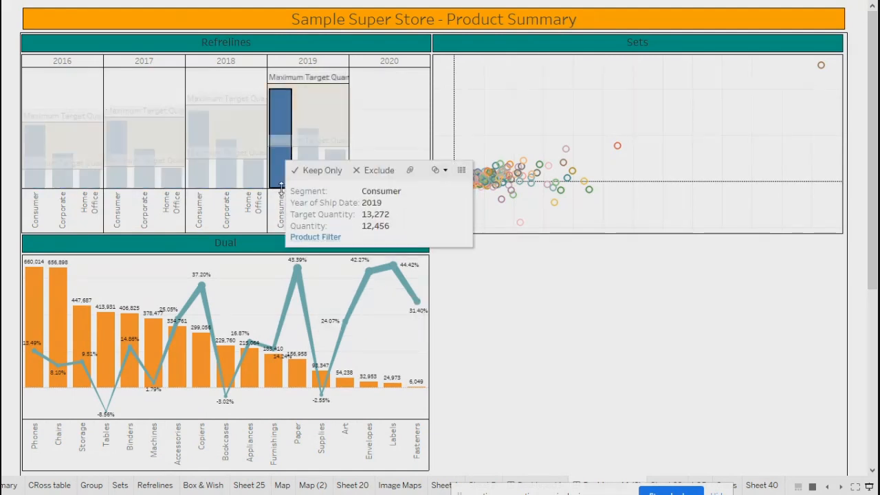
left_click(309, 237)
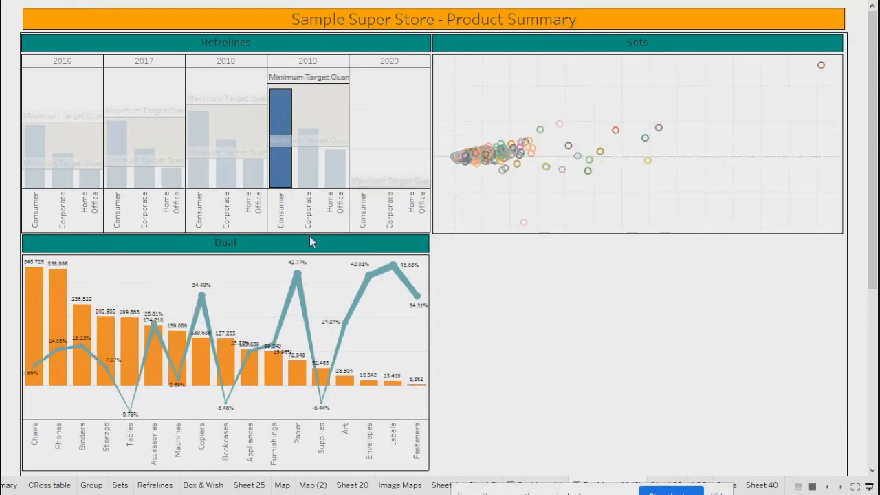
key("Escape")
left_click(537, 168)
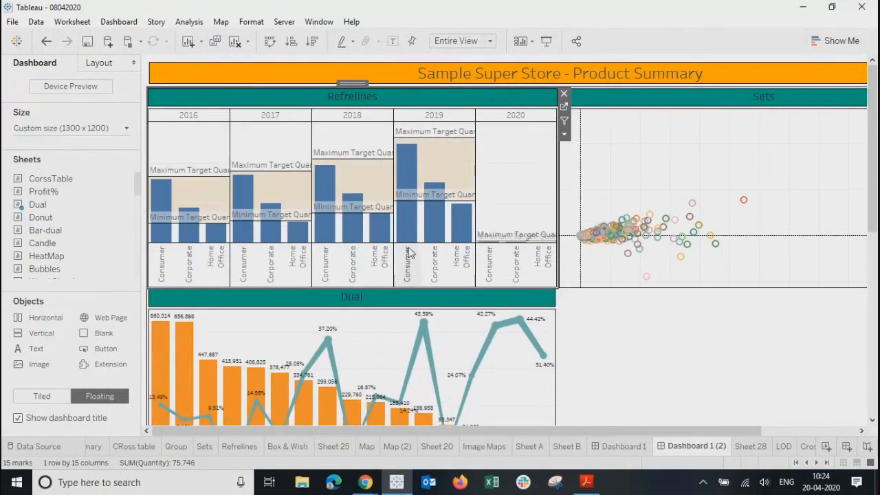
Step: Apply Product Filter from the 2019 Consumer bar, then clear the selection to unfilter Dual and Sets
left_click(406, 217)
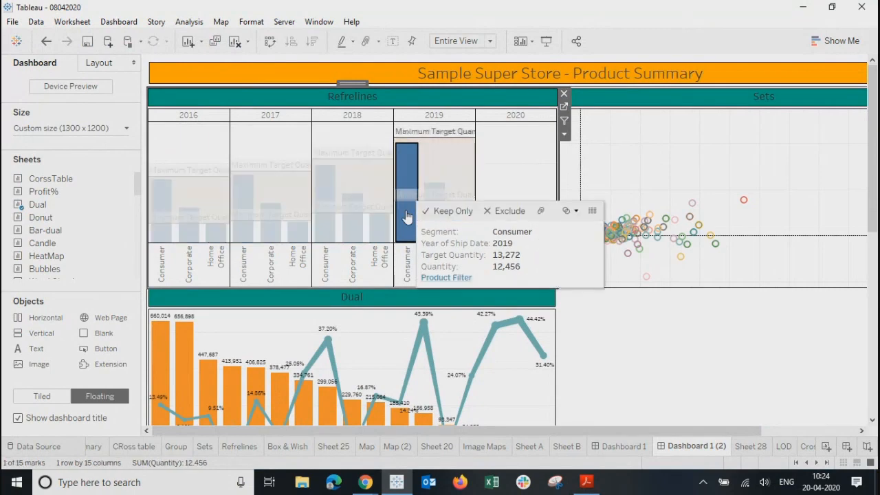
left_click(445, 279)
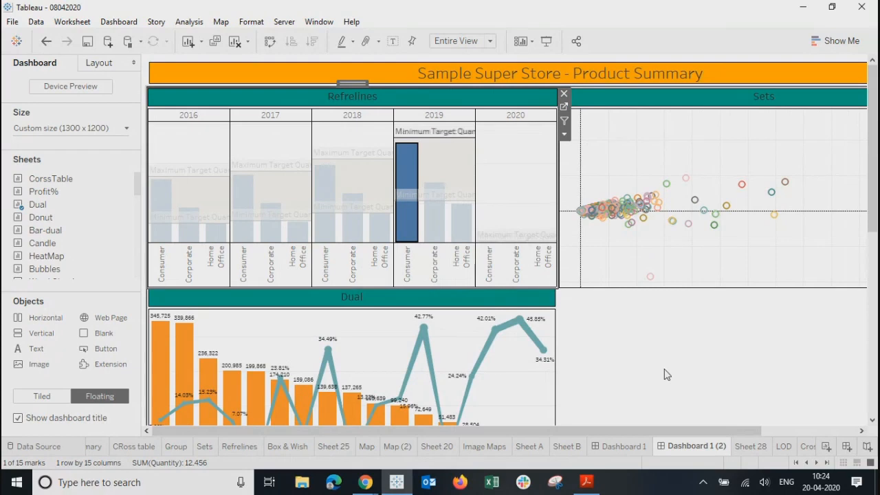
mouse_move(473, 191)
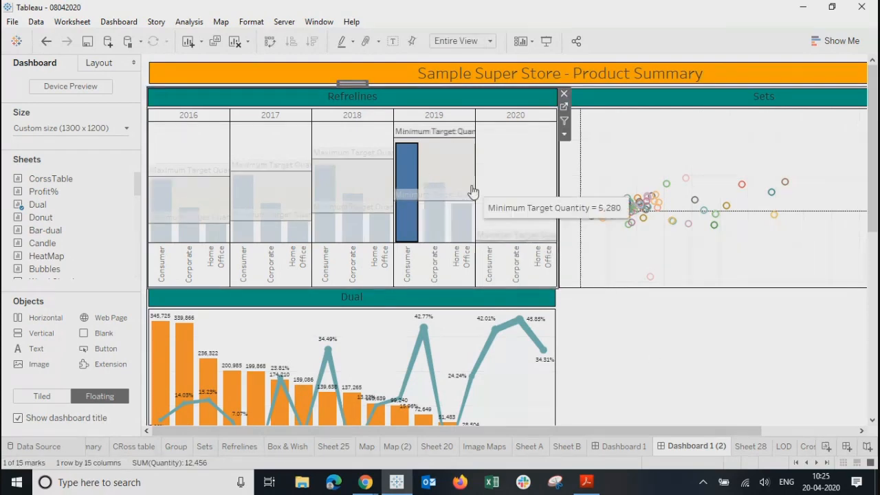
left_click(449, 158)
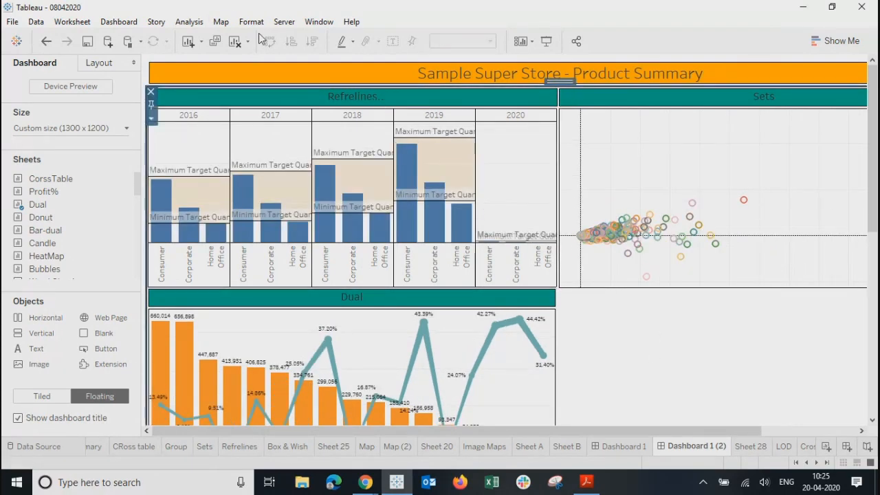
left_click(111, 24)
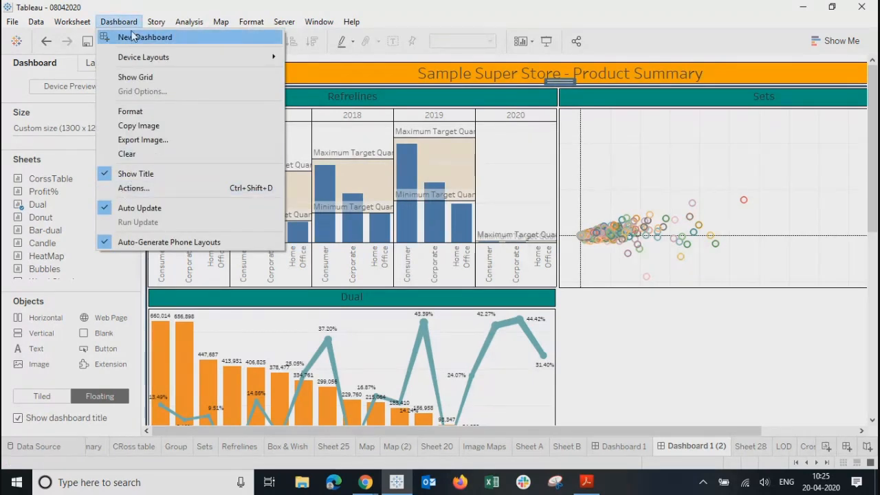
Step: Edit the Product Filter action so it runs on Select instead of Menu
left_click(129, 191)
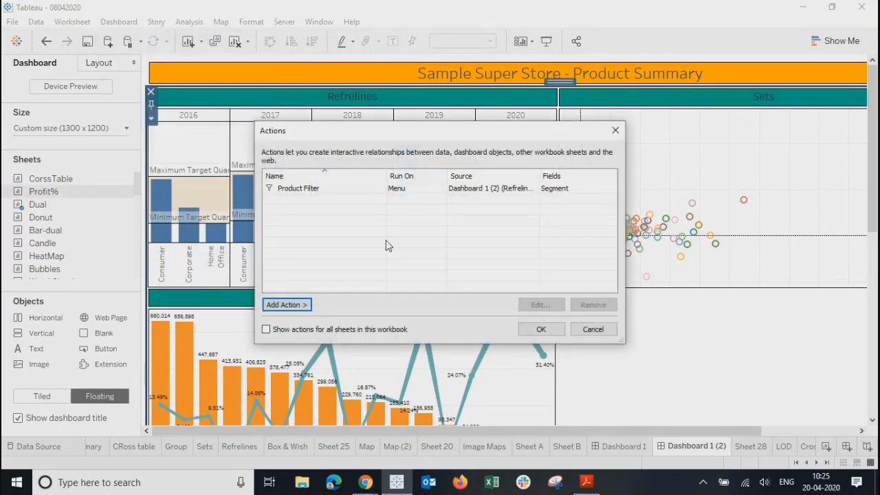
left_click(406, 189)
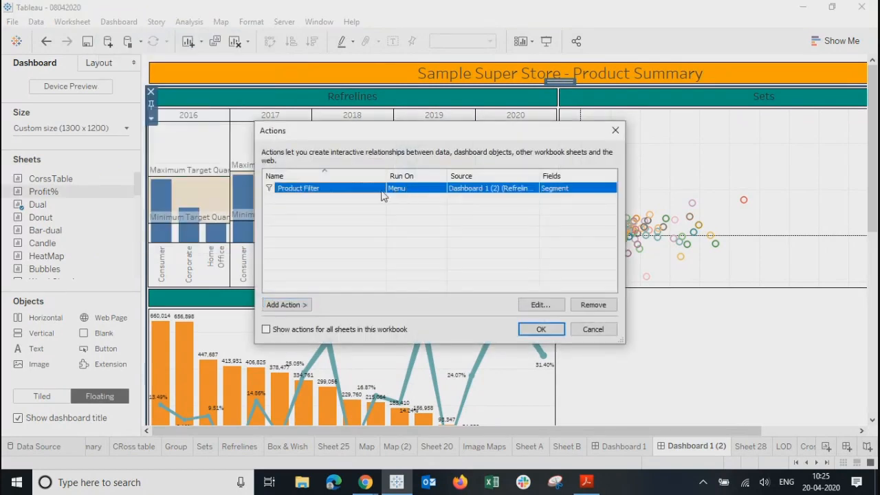
left_click(540, 305)
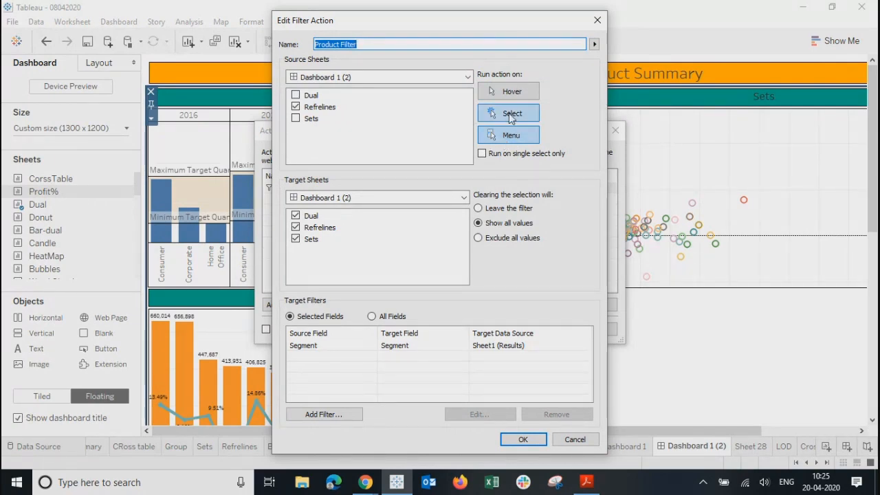
left_click(509, 113)
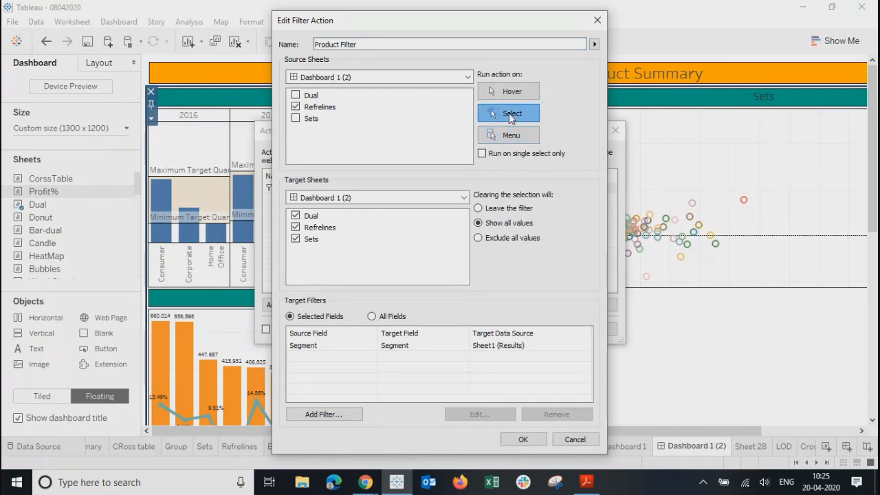
left_click(521, 440)
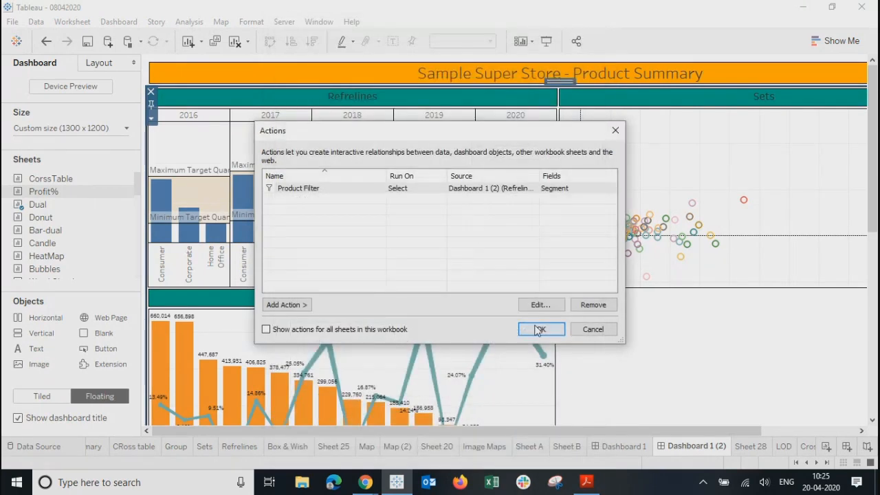
left_click(540, 329)
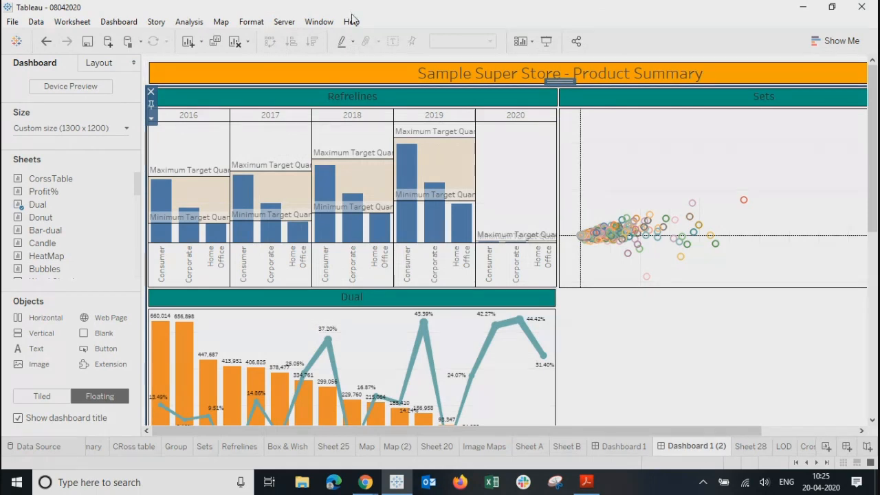
Step: In Presentation Mode, click Refrelines bars across 2016–2019 segments, ending on 2016 Consumer
left_click(546, 41)
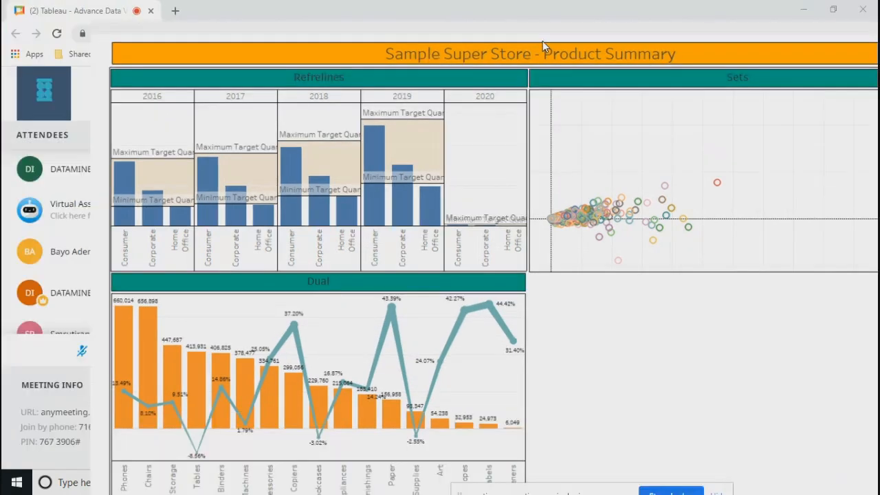
left_click(280, 172)
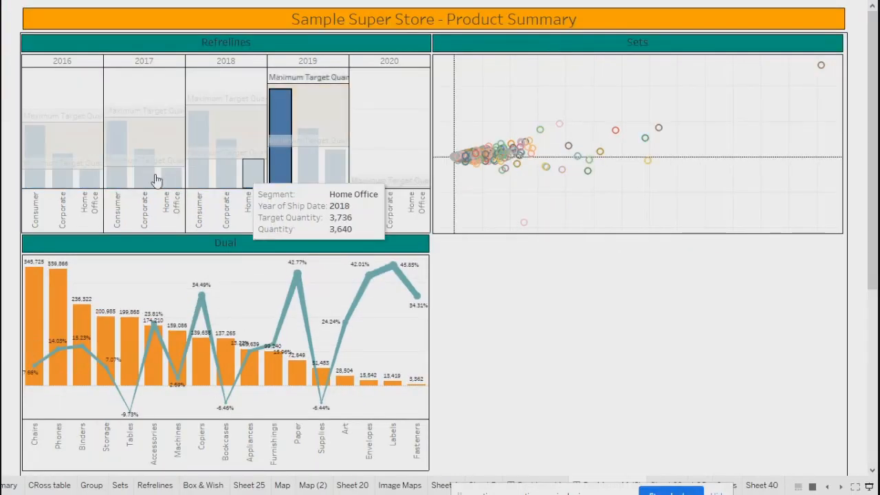
left_click(121, 178)
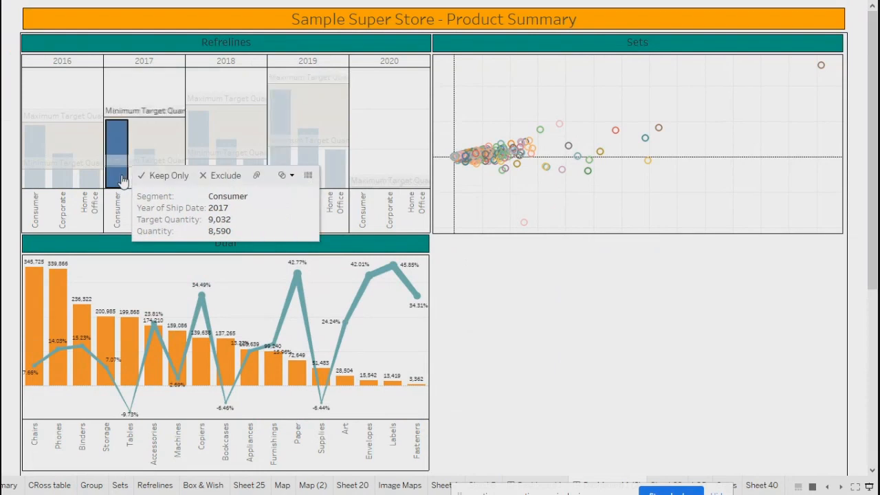
left_click(86, 180)
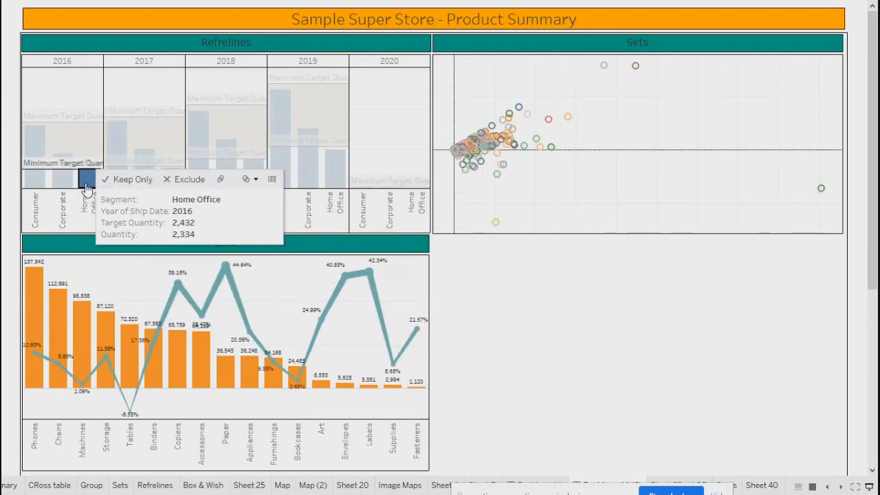
left_click(63, 180)
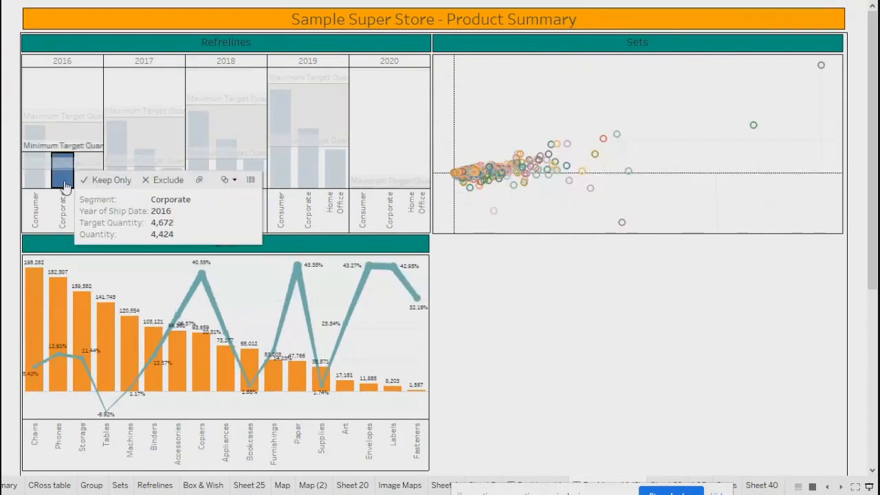
left_click(34, 159)
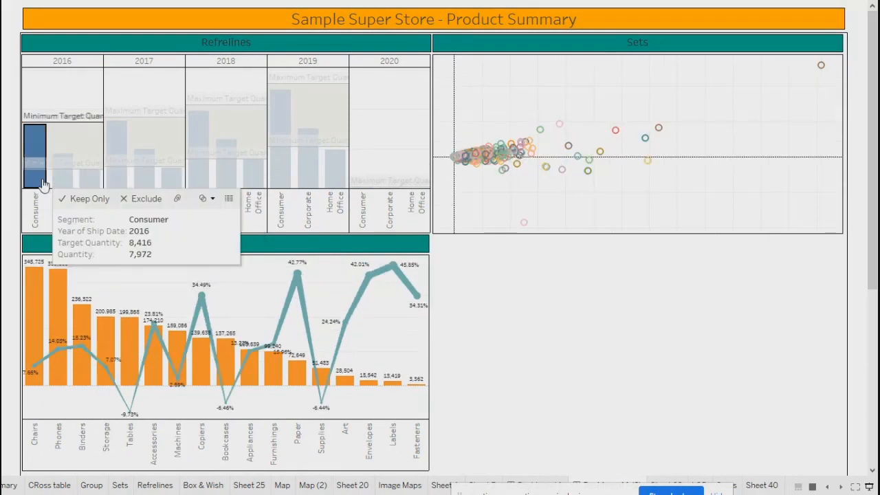
left_click(275, 181)
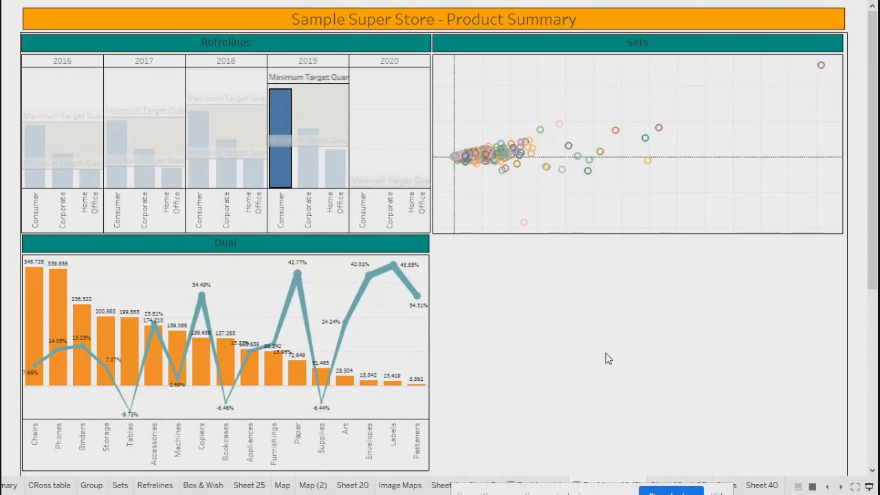
mouse_move(281, 181)
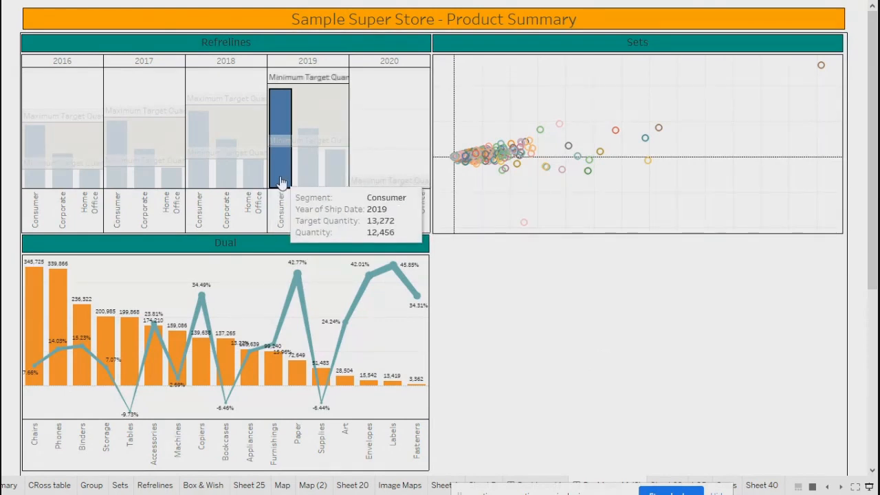
left_click(194, 182)
left_click(116, 176)
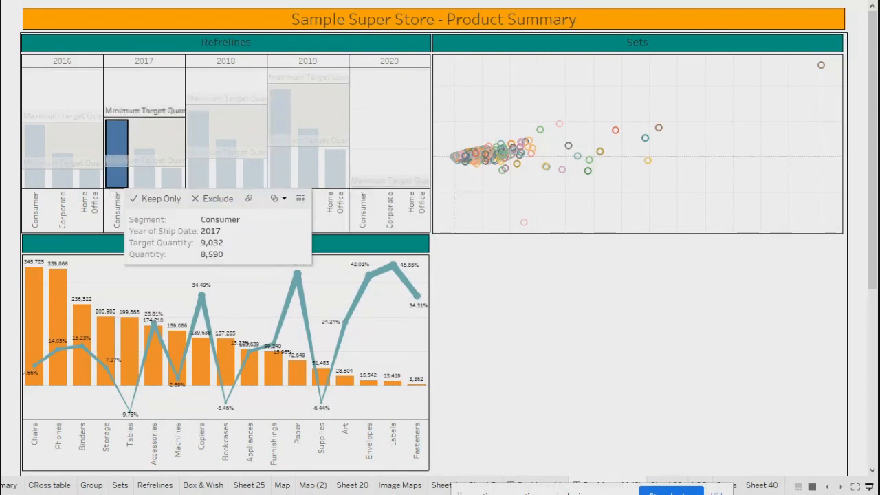
left_click(31, 180)
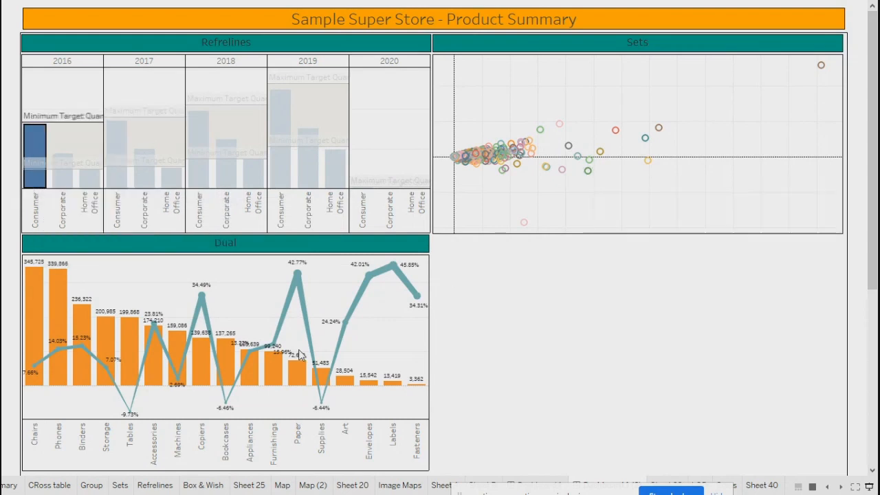
mouse_move(480, 160)
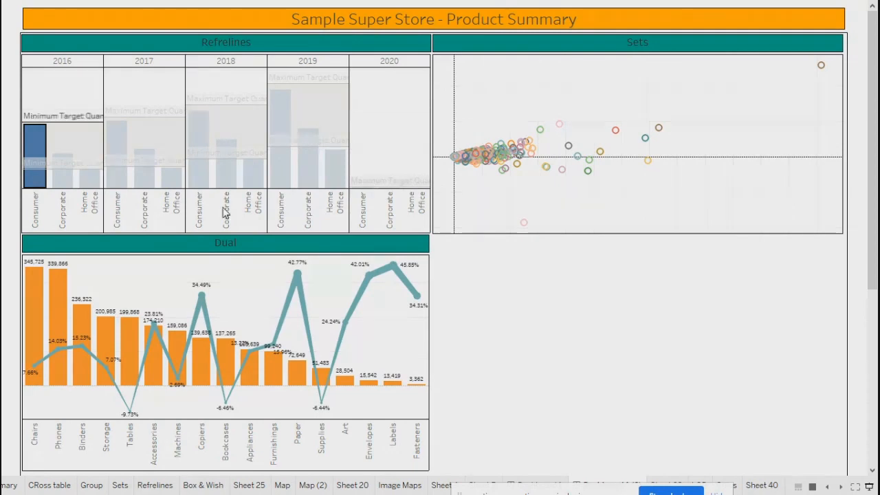
Step: Filter by 2016 Consumer, then 2018/2017 Corporate, 2017 Consumer, 2019 Corporate and Home Office bars, ending on 2016 Home Office
left_click(35, 185)
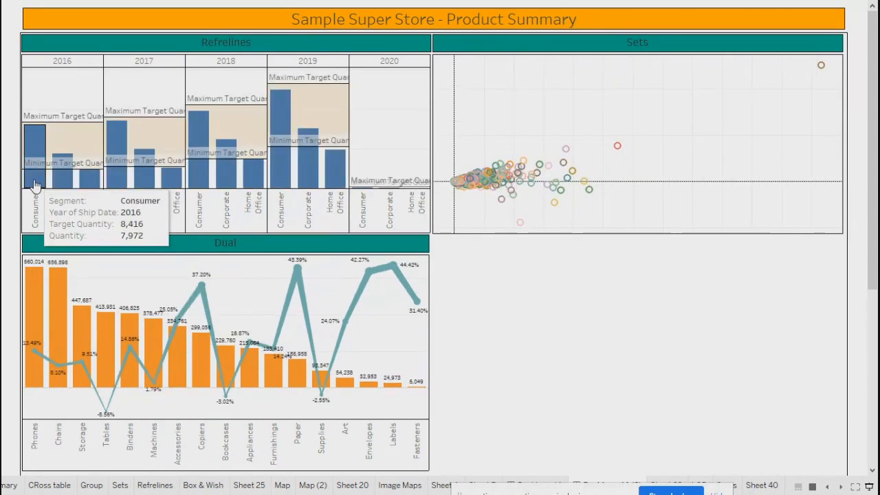
left_click(34, 185)
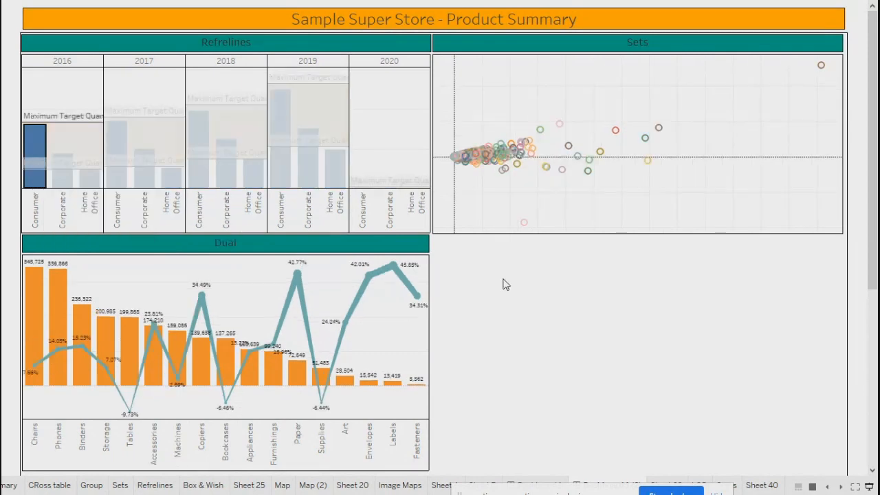
left_click(227, 180)
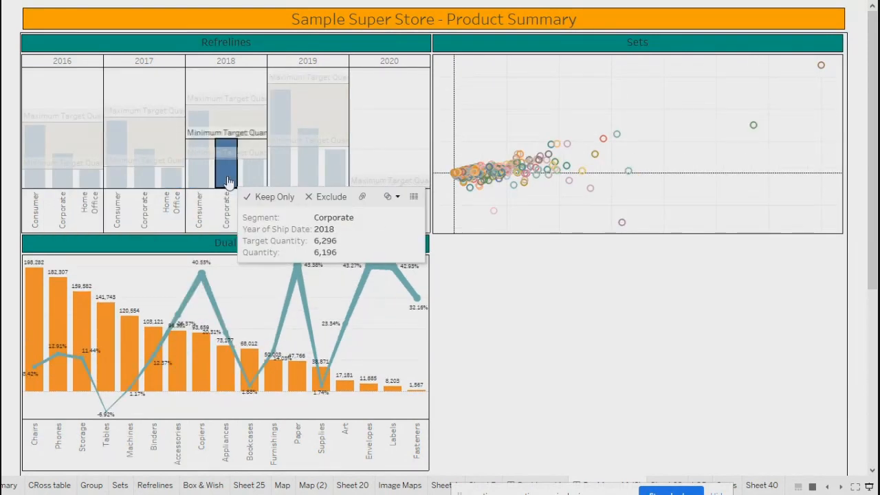
left_click(141, 184)
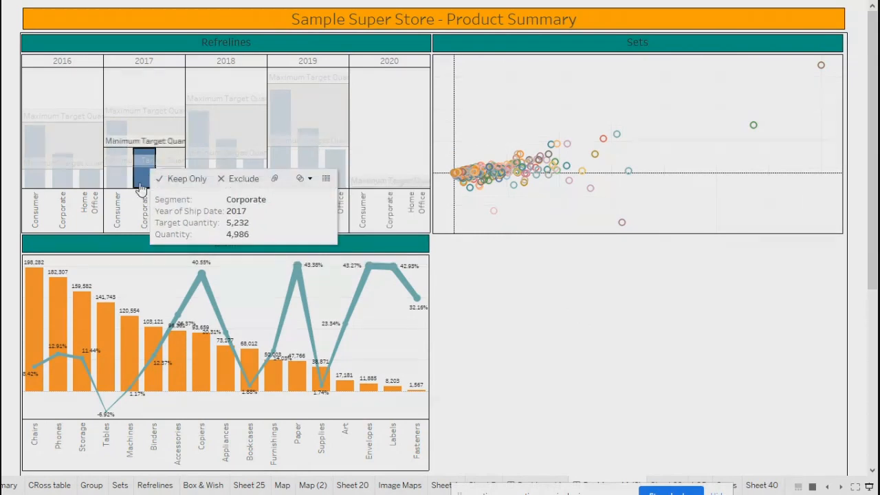
left_click(117, 182)
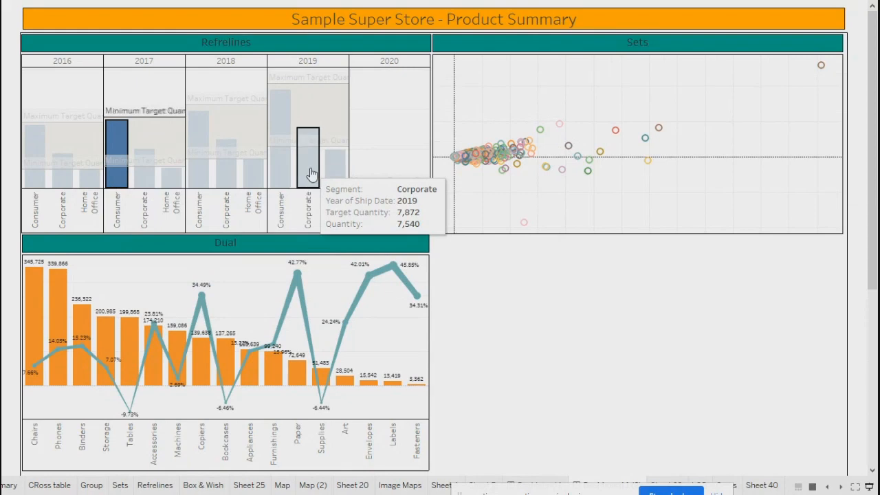
left_click(309, 173)
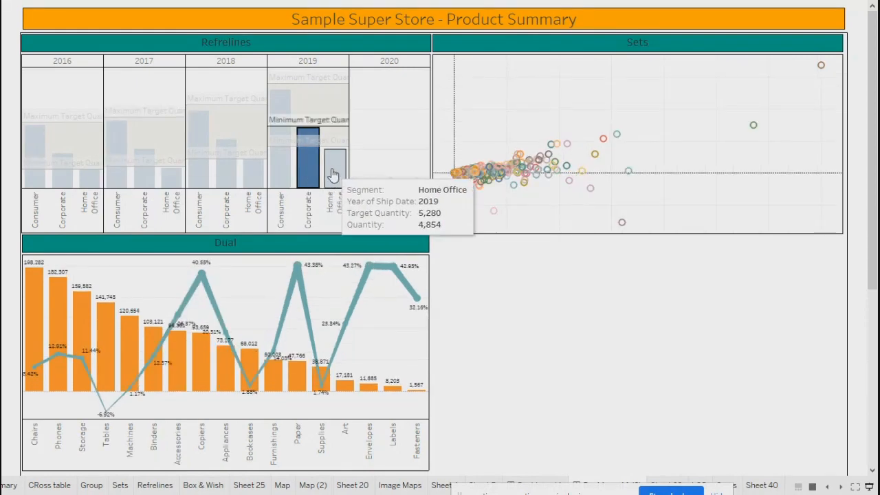
left_click(333, 174)
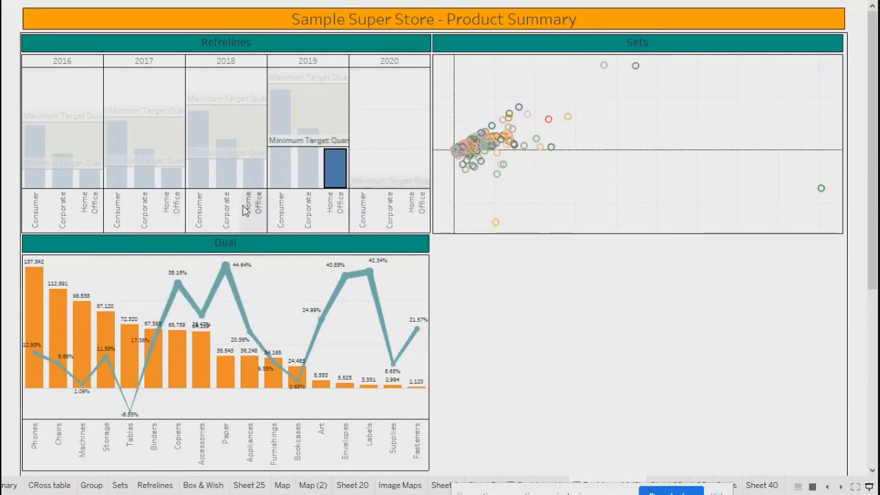
left_click(249, 182)
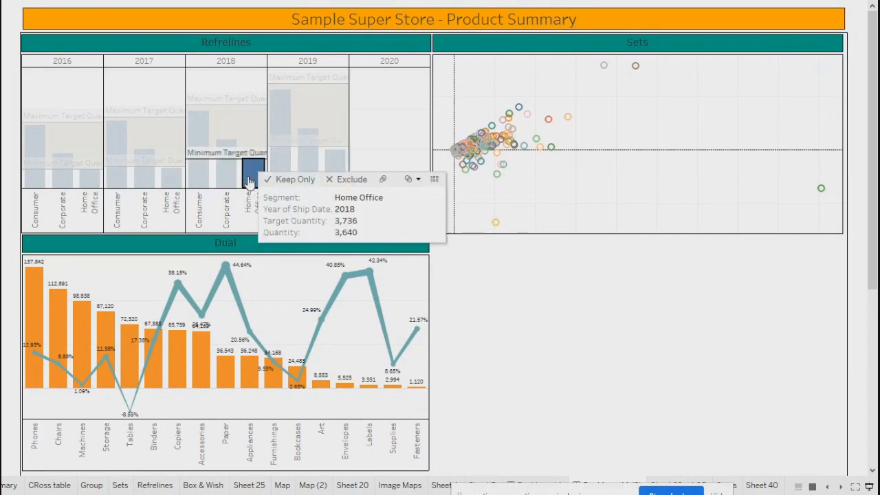
left_click(173, 182)
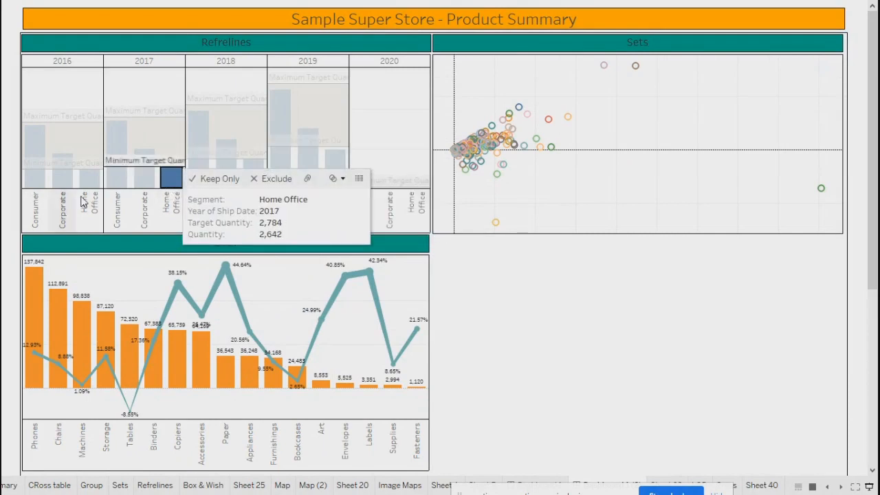
left_click(89, 179)
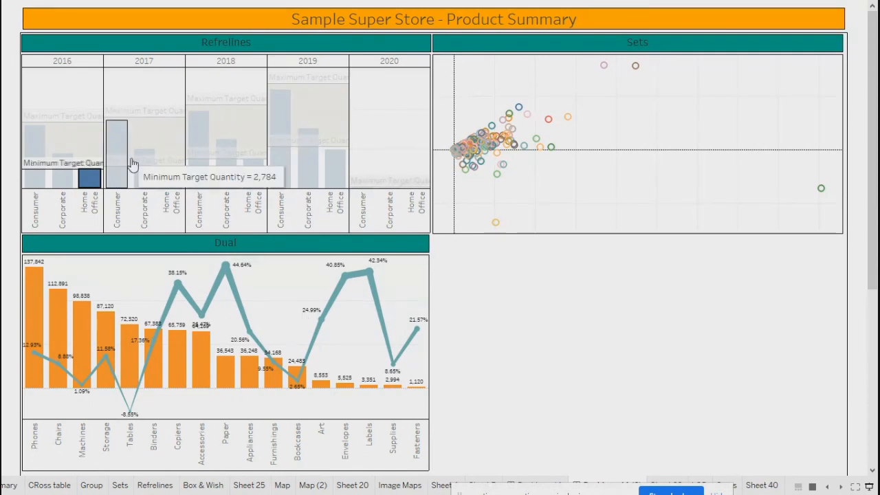
Step: Step repeatedly through the 2019, 2018, 2017 and 2016 Home Office bars, finishing on 2016 Home Office
left_click(170, 178)
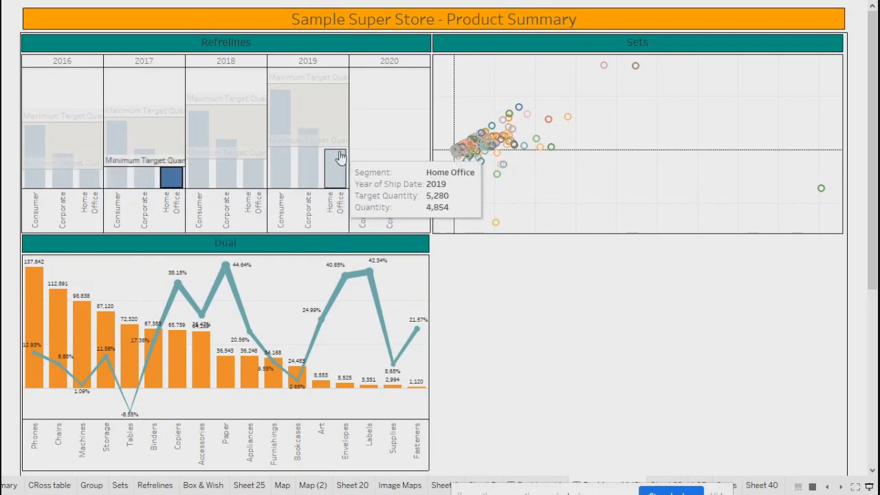
left_click(335, 169)
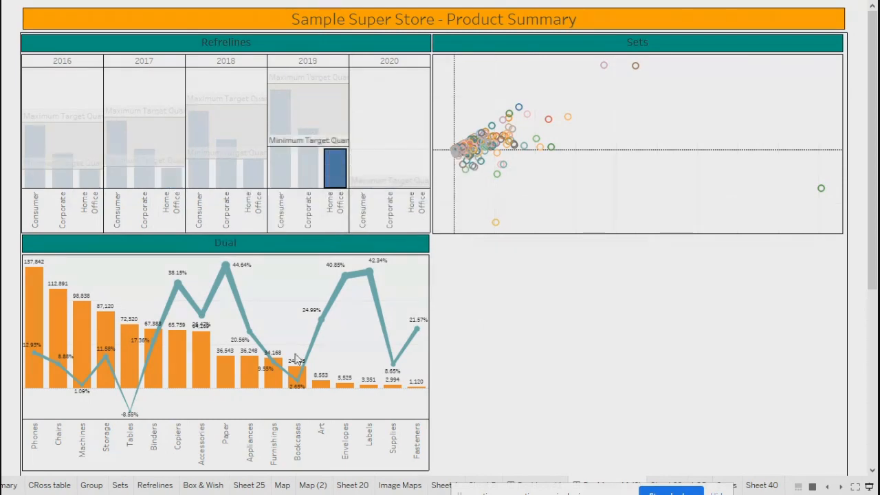
left_click(90, 179)
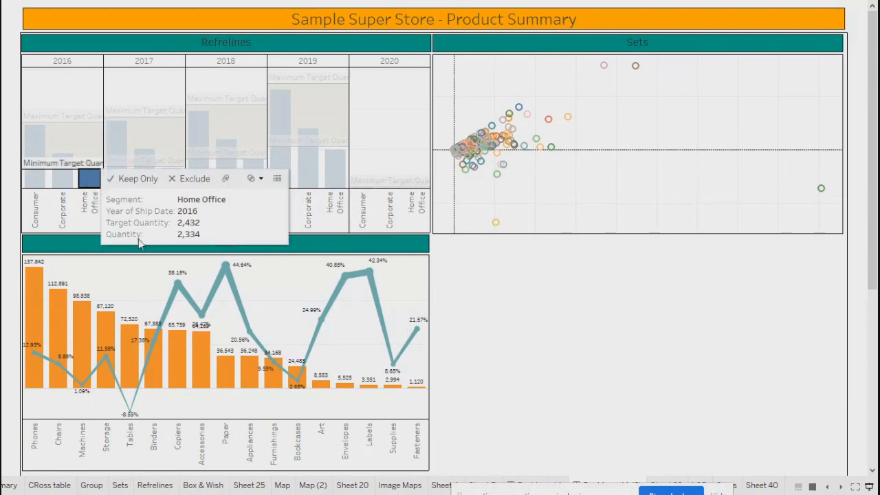
left_click(332, 176)
left_click(250, 186)
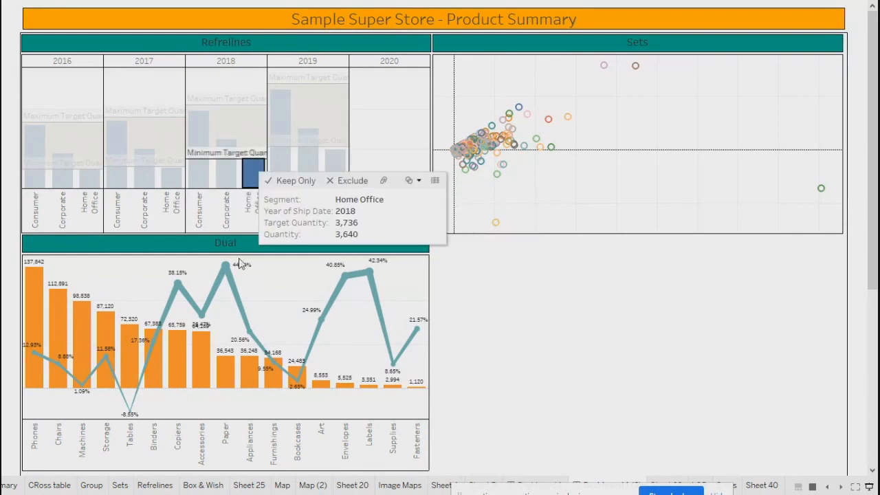
left_click(171, 178)
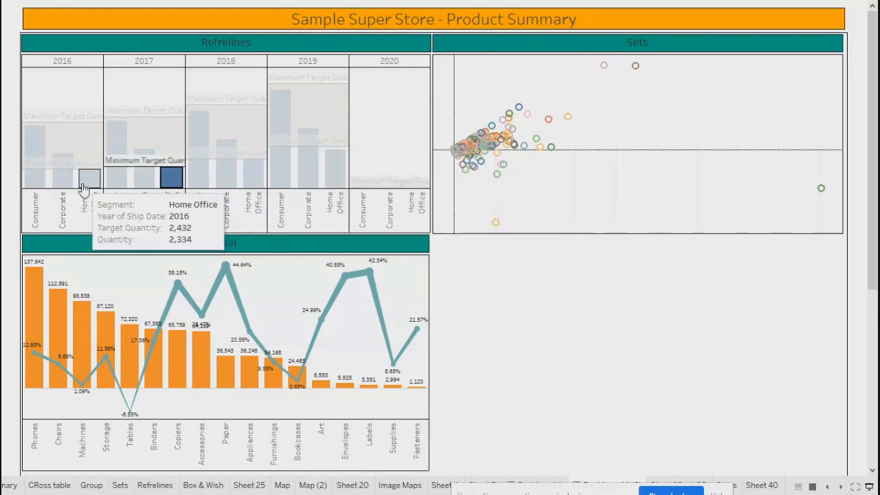
left_click(89, 178)
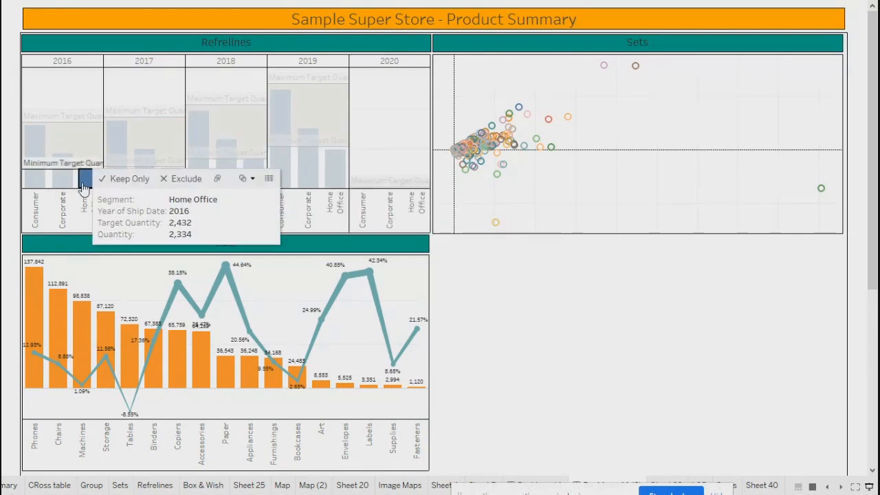
left_click(337, 179)
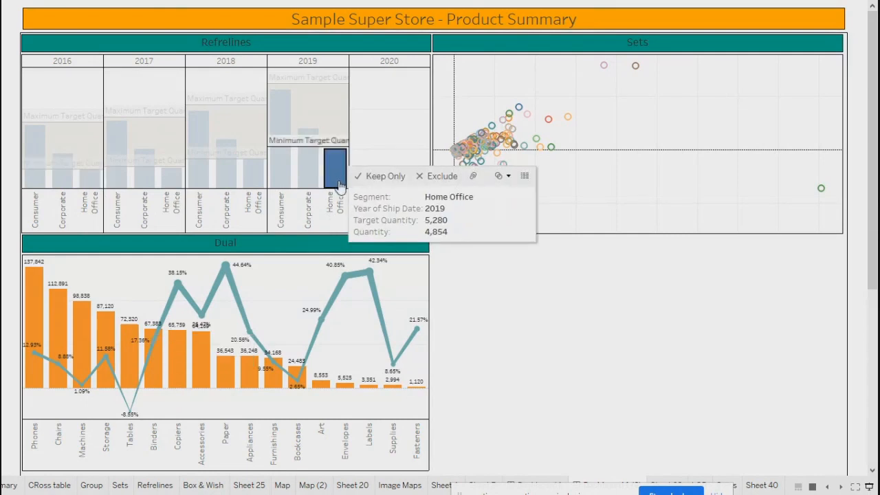
left_click(252, 177)
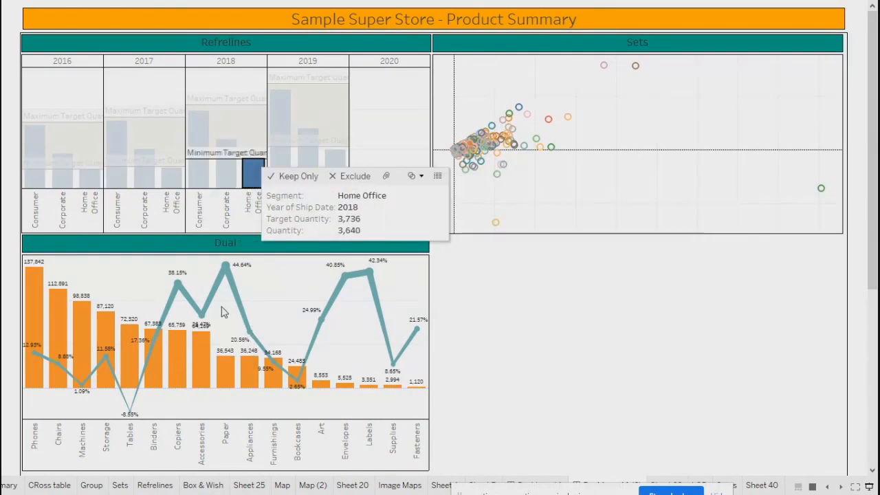
left_click(171, 177)
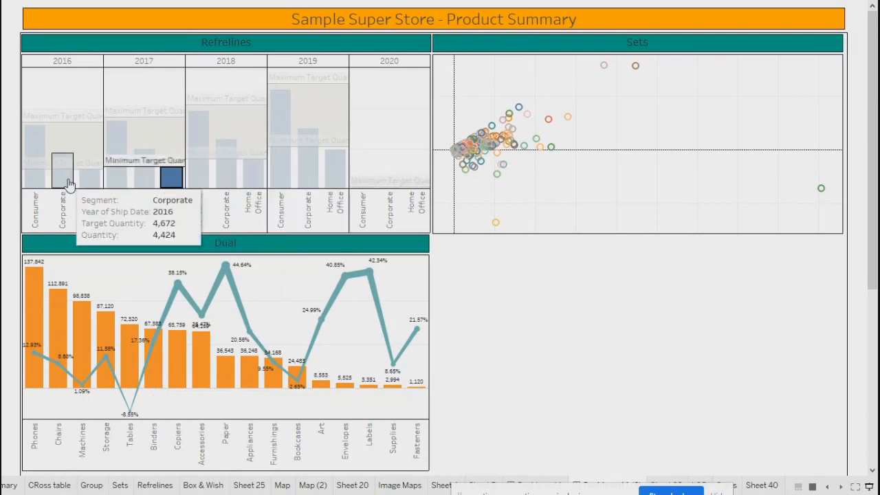
left_click(89, 178)
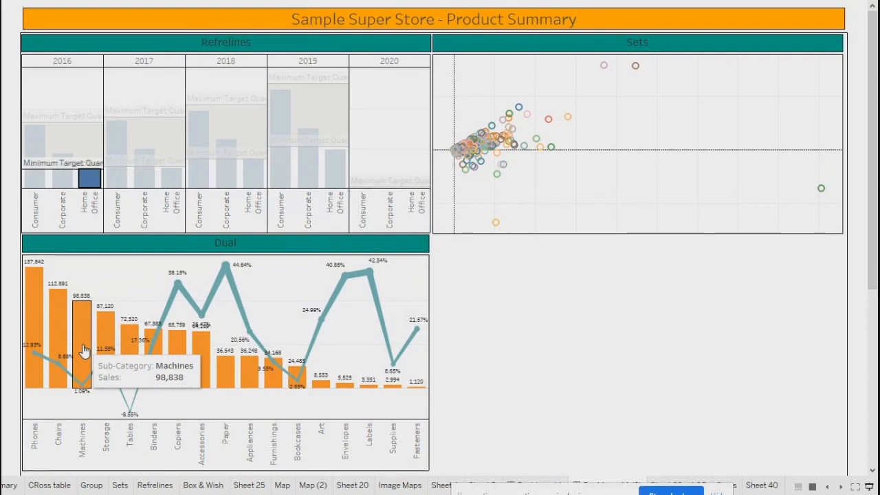
key("Escape")
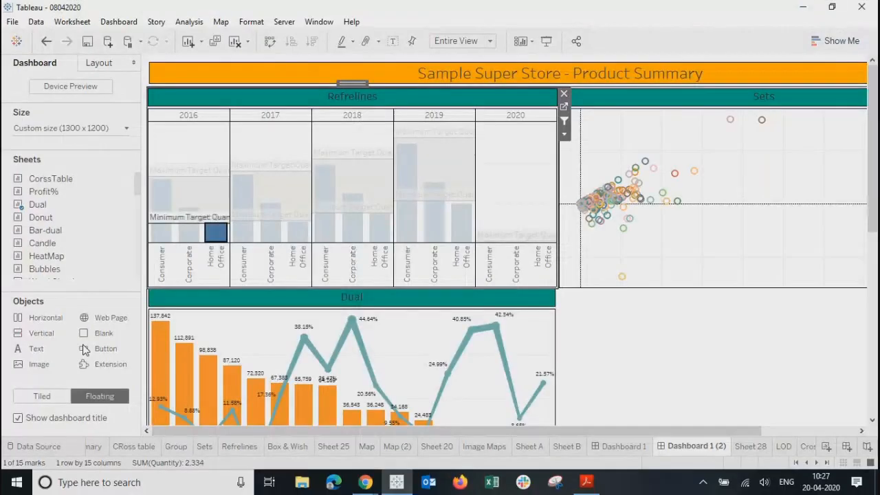
left_click(464, 232)
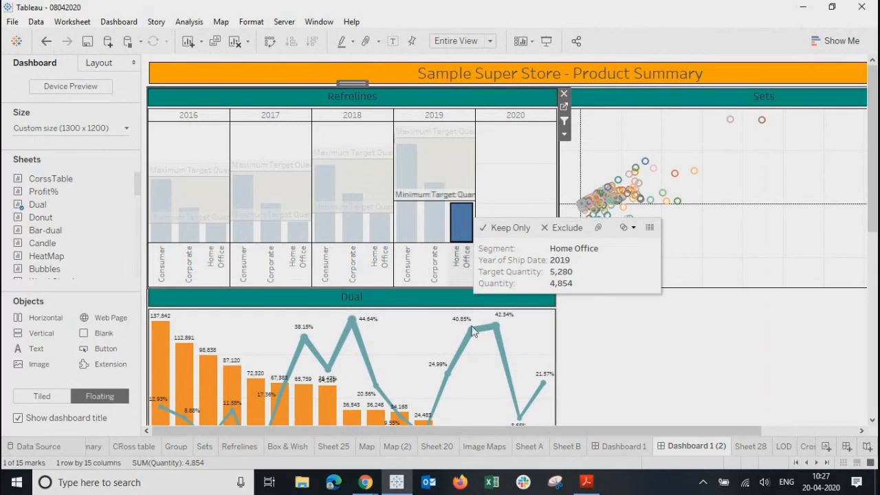
left_click(679, 372)
left_click(510, 209)
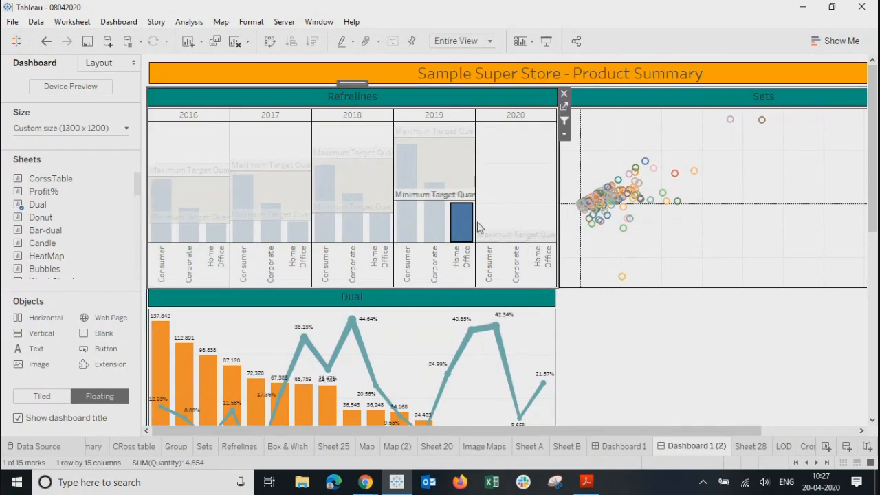
mouse_move(457, 238)
left_click(379, 227)
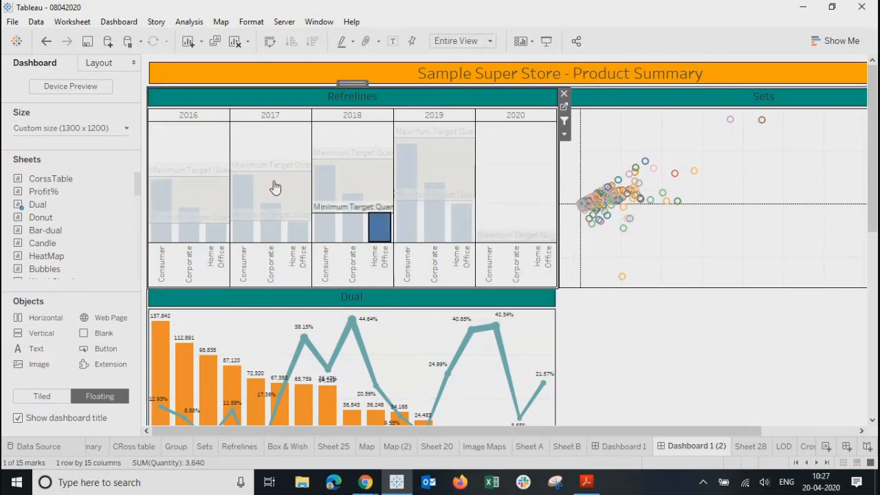
left_click(297, 235)
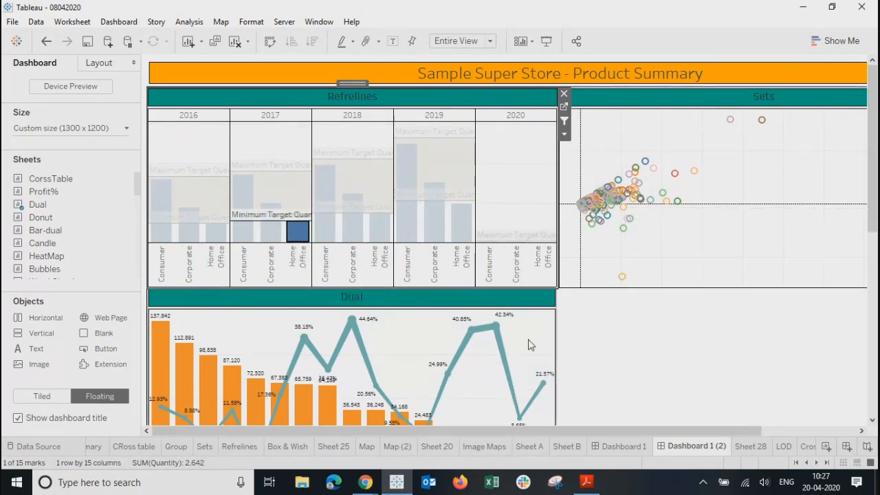
left_click_drag(526, 439, 480, 440)
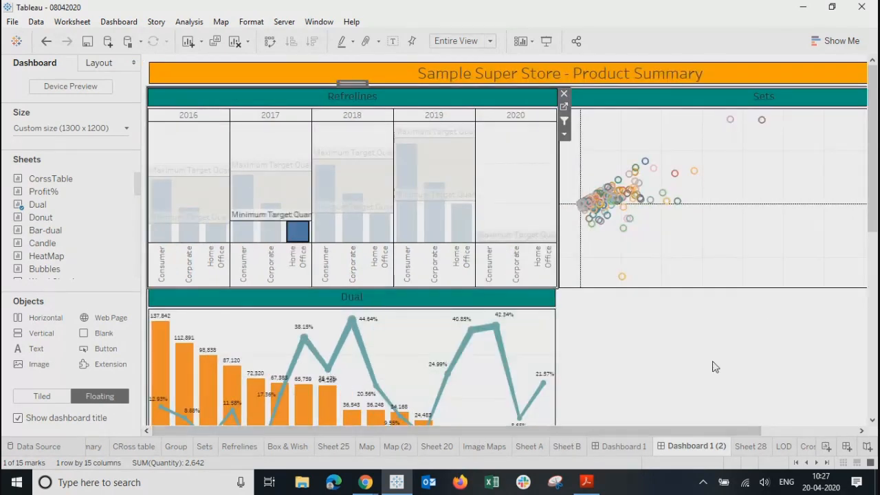
mouse_move(872, 217)
left_mouse_down()
mouse_move(872, 275)
mouse_move(872, 217)
left_mouse_up()
left_click(214, 232)
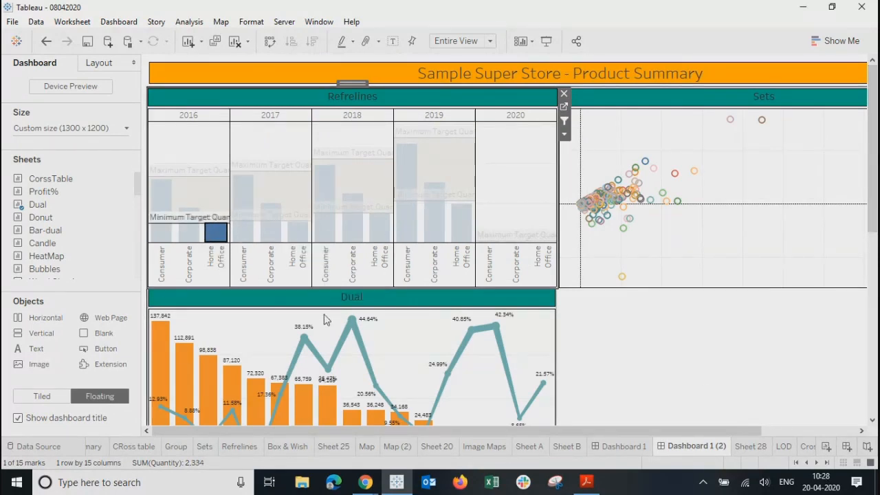
mouse_move(459, 236)
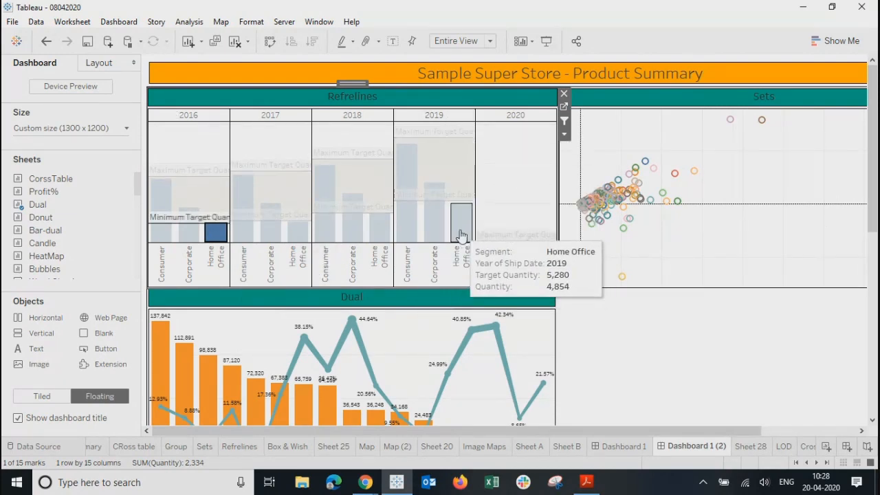
left_click(461, 236)
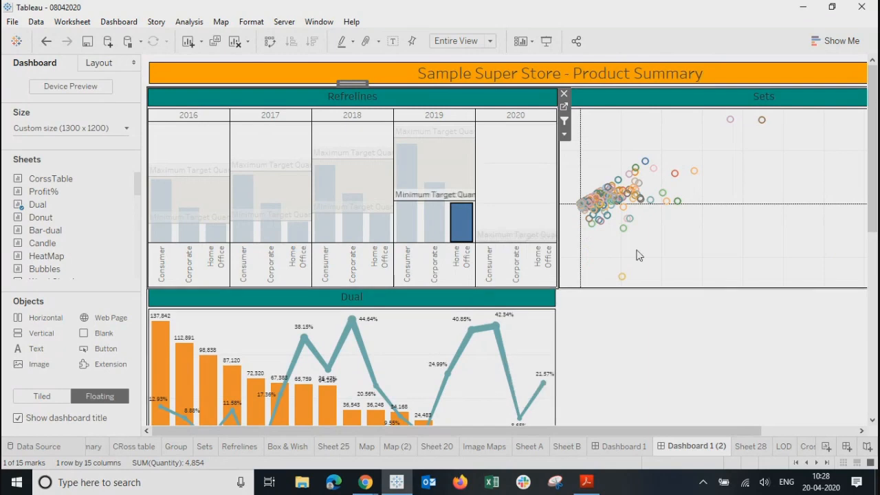
mouse_move(516, 381)
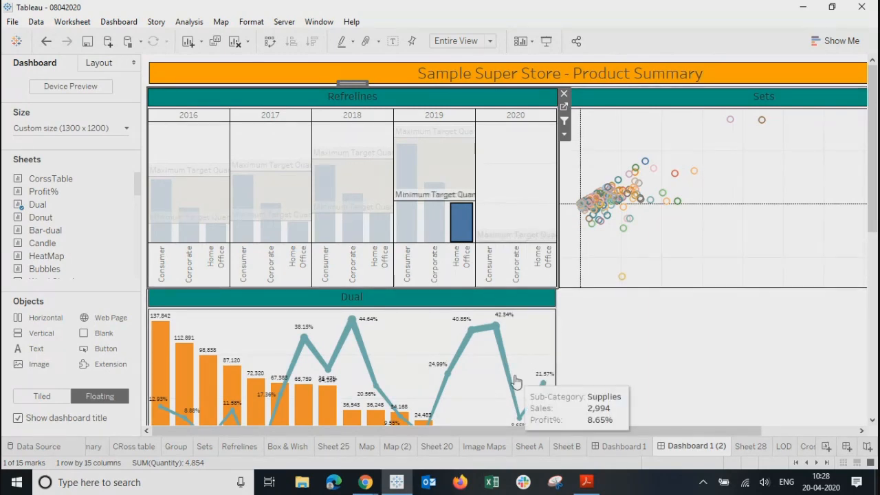
left_click(694, 334)
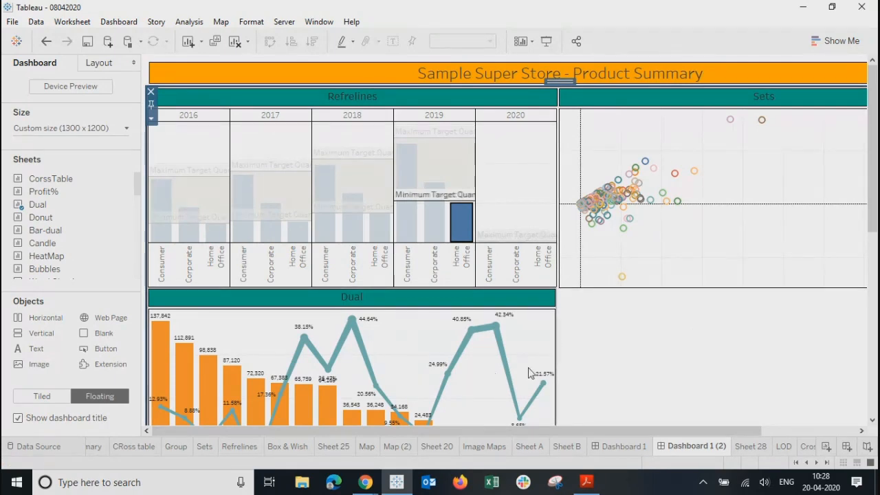
left_click(459, 227)
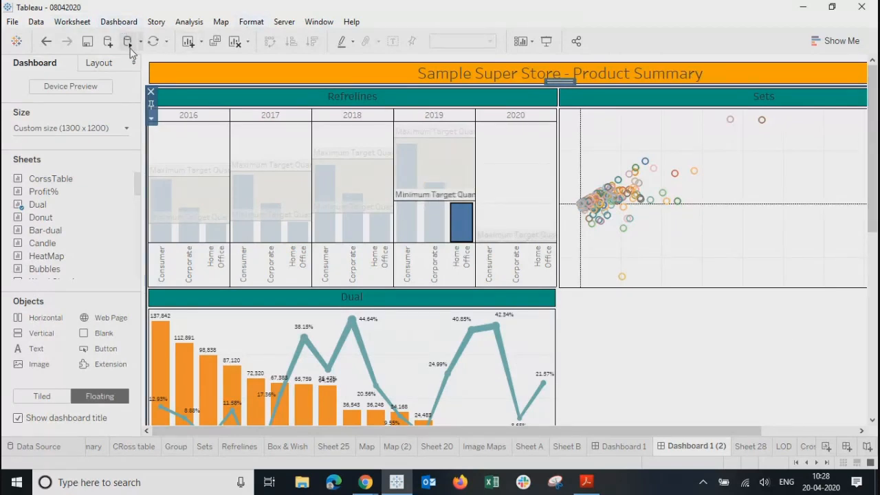
left_click(117, 22)
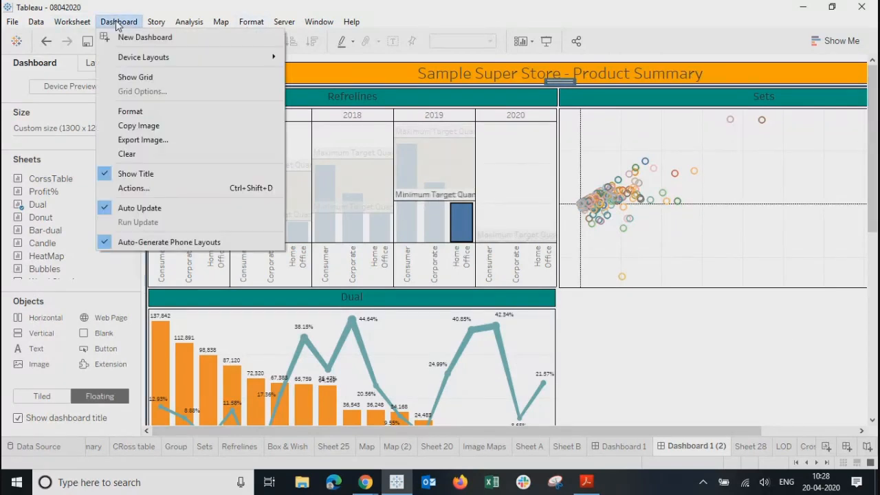
left_click(141, 191)
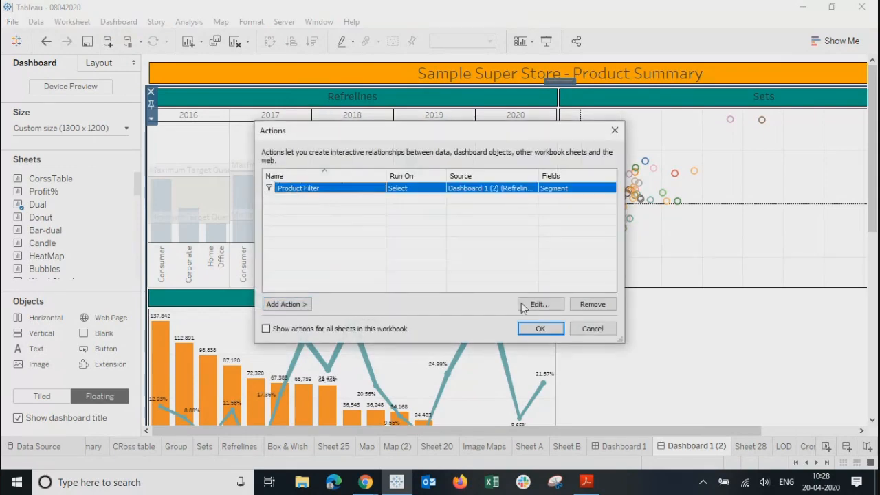
left_click(540, 304)
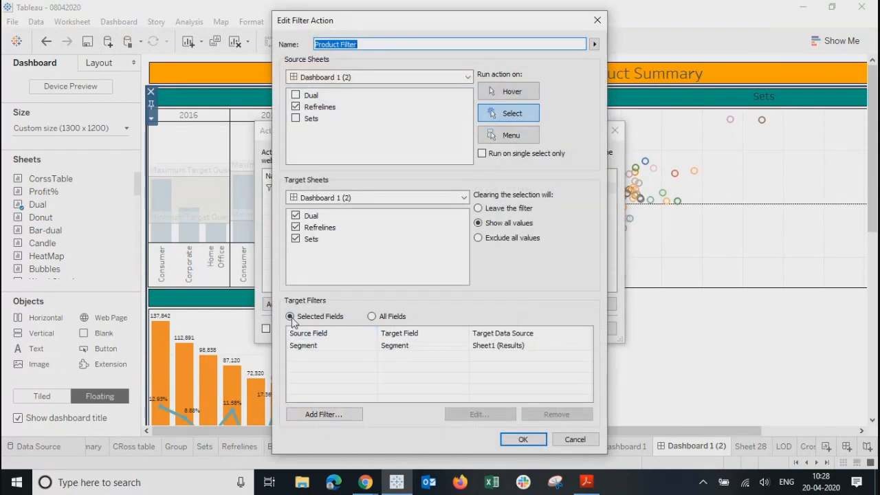
left_click(319, 413)
left_click(385, 215)
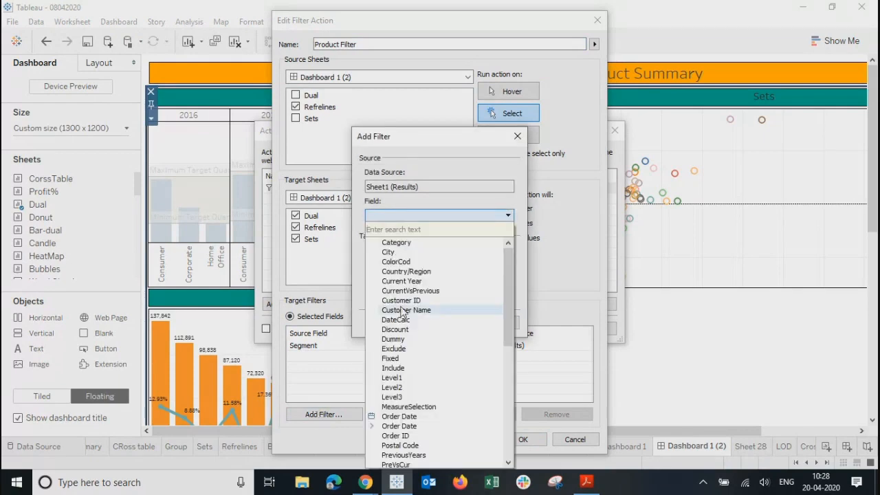
left_click(399, 416)
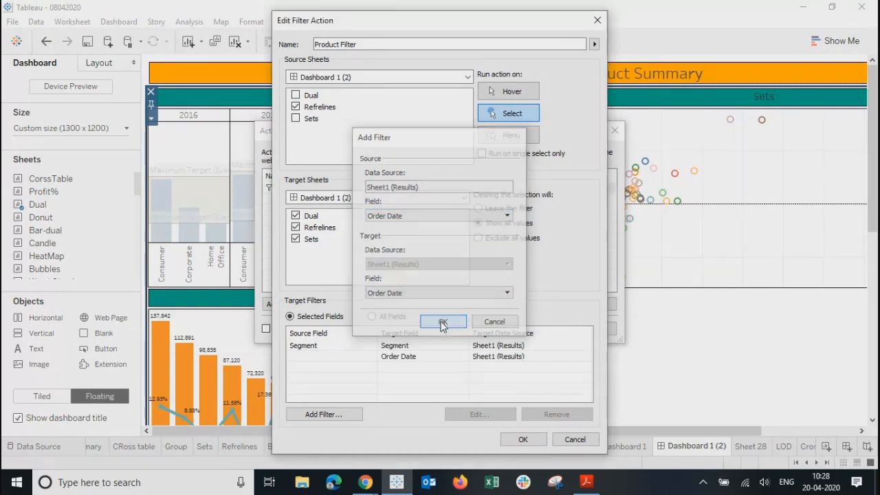
left_click(443, 323)
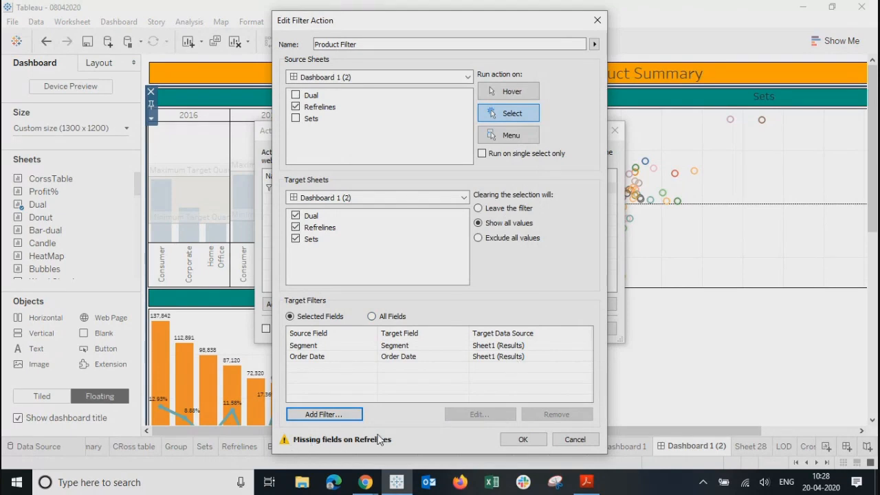
left_click(418, 358)
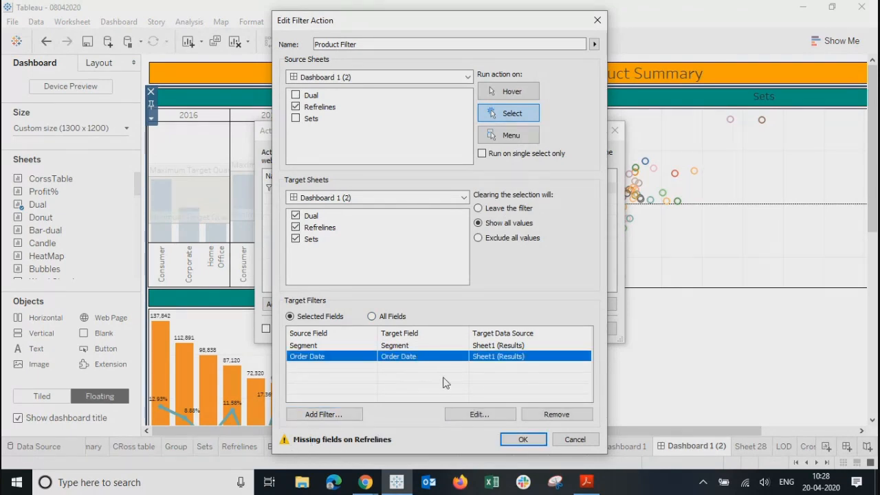
left_click_drag(453, 34, 604, 19)
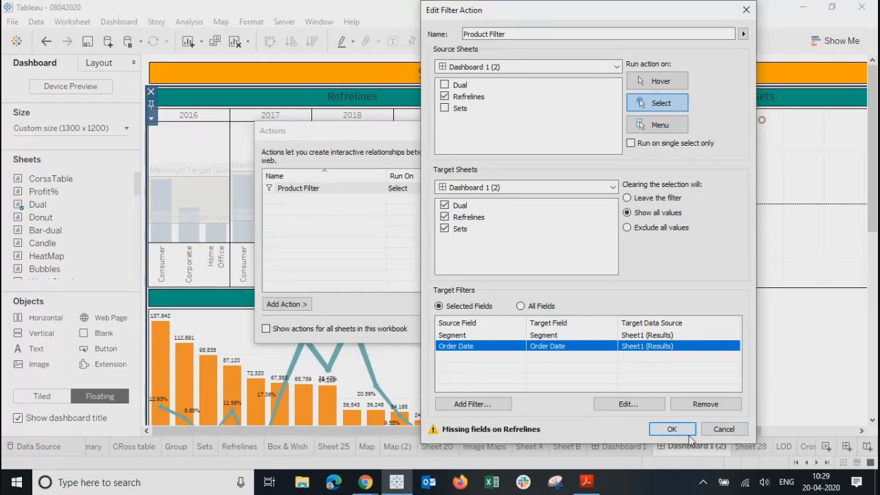
left_click(728, 431)
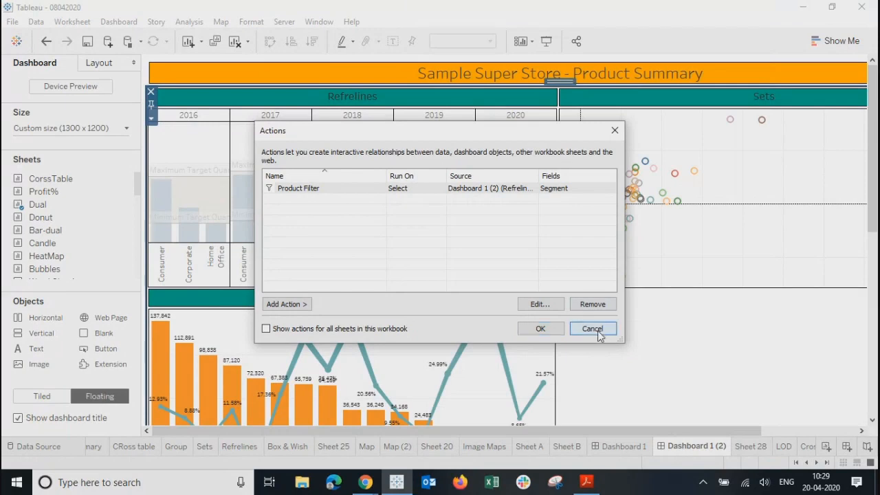
left_click(591, 328)
left_click(402, 97)
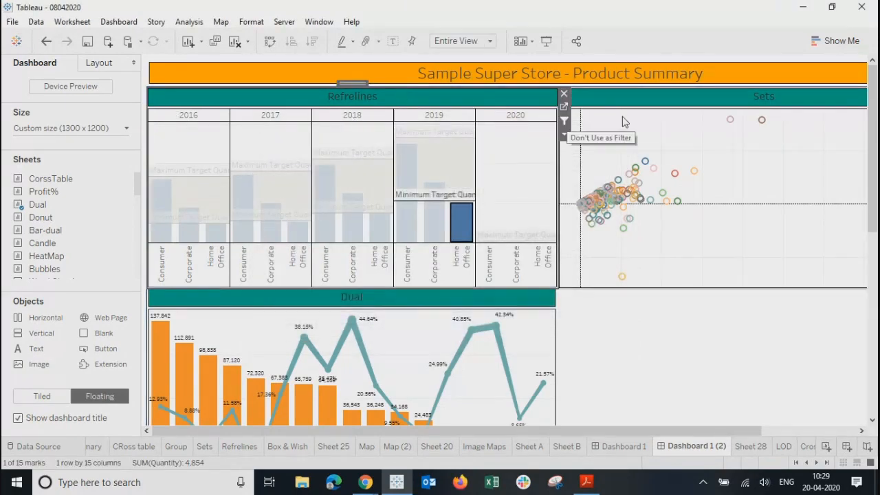
Step: Go to the Refrelines worksheet from its dashboard sheet
left_click(564, 108)
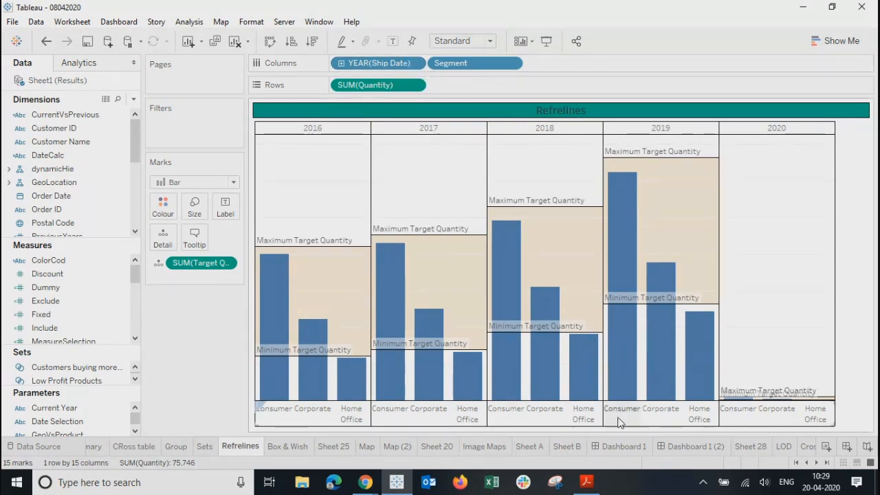
Step: Back on Dashboard 1 (2), open the Product Filter action for editing from Dashboard > Actions
left_click(713, 448)
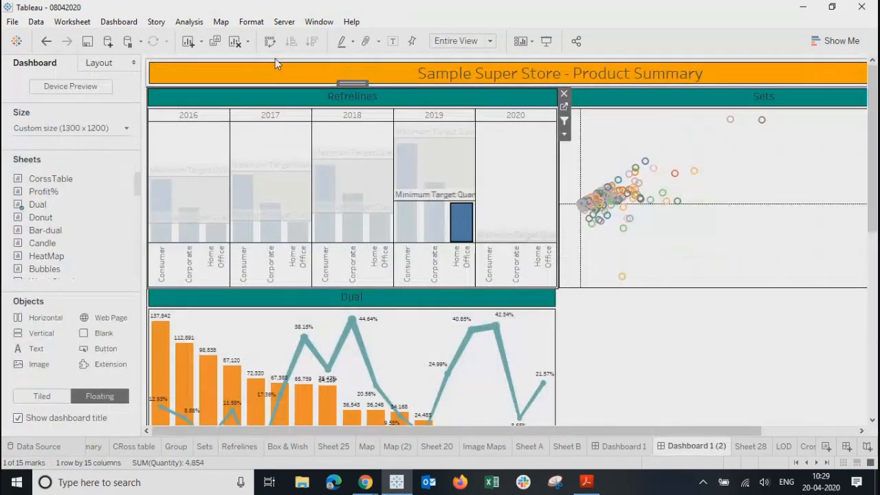
left_click(124, 21)
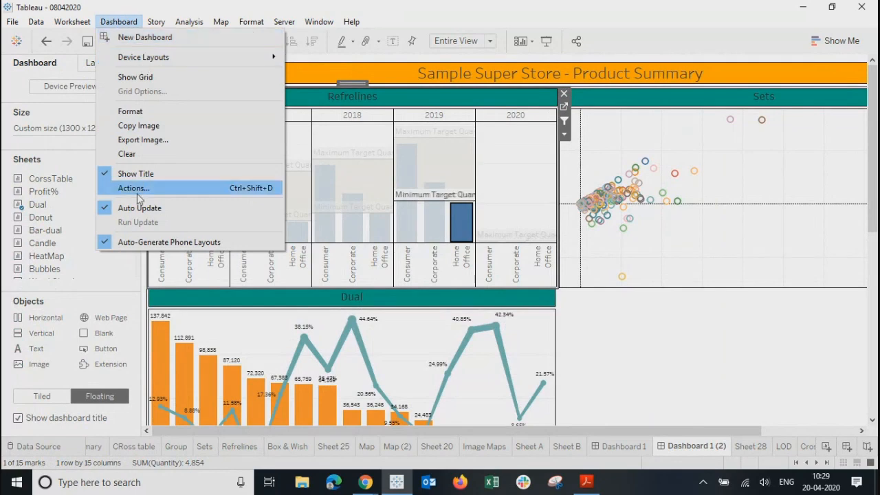
left_click(137, 190)
left_click(313, 194)
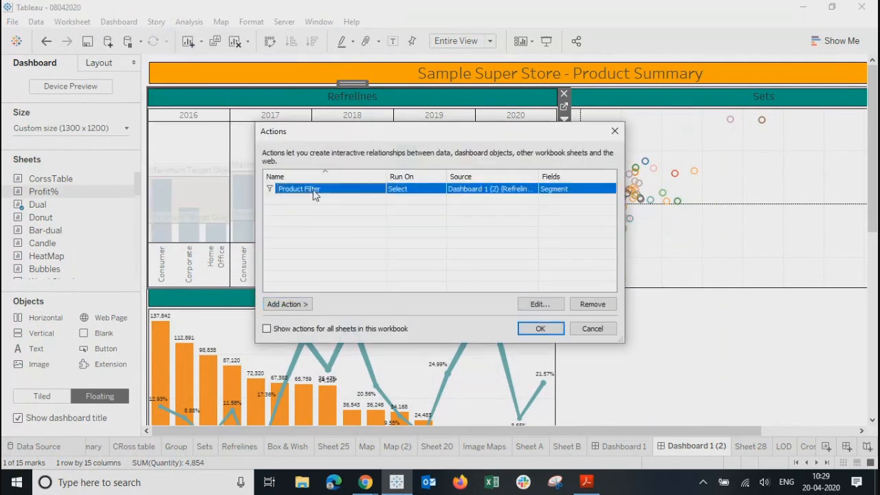
left_click(539, 304)
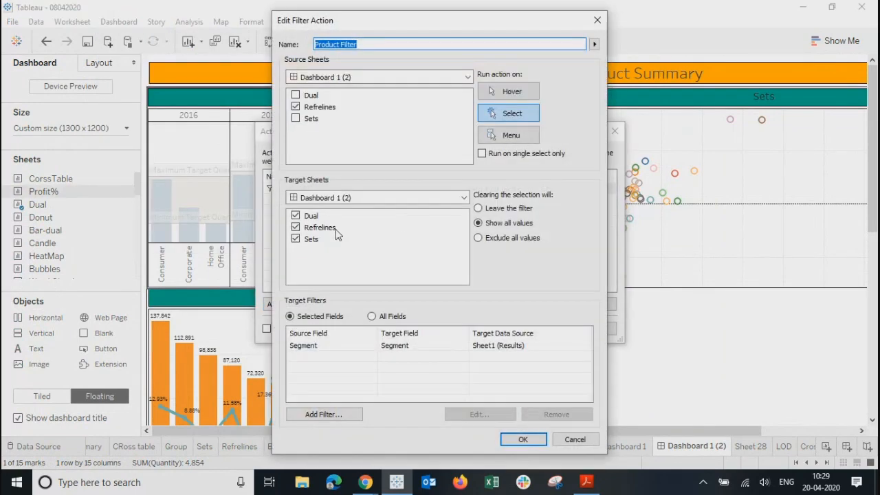
Step: Add a Ship Date → Ship Date target filter mapping below Segment
left_click(304, 348)
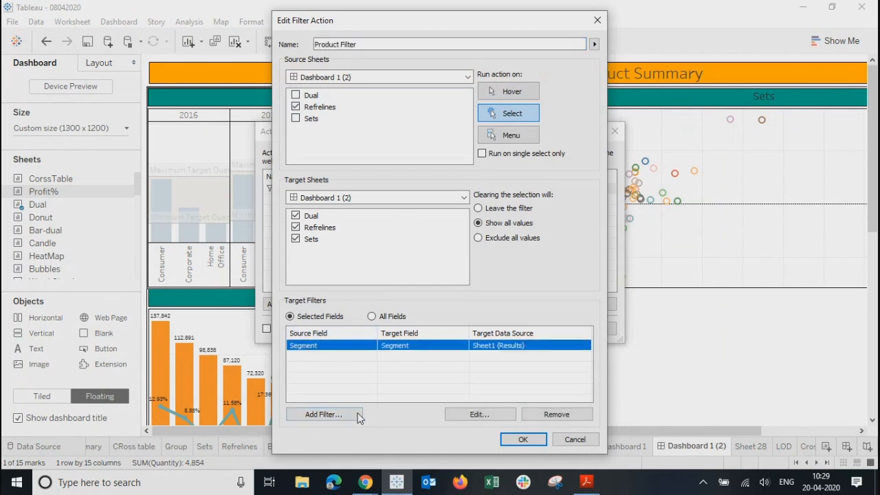
left_click(335, 419)
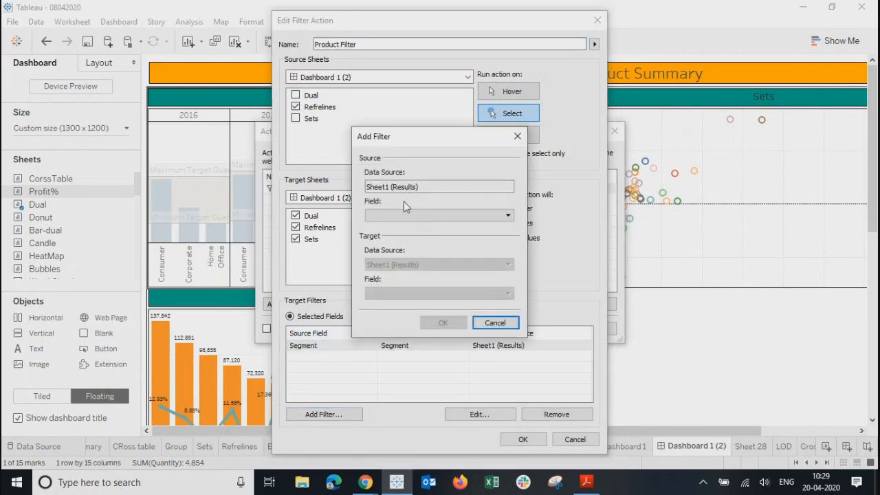
left_click(404, 216)
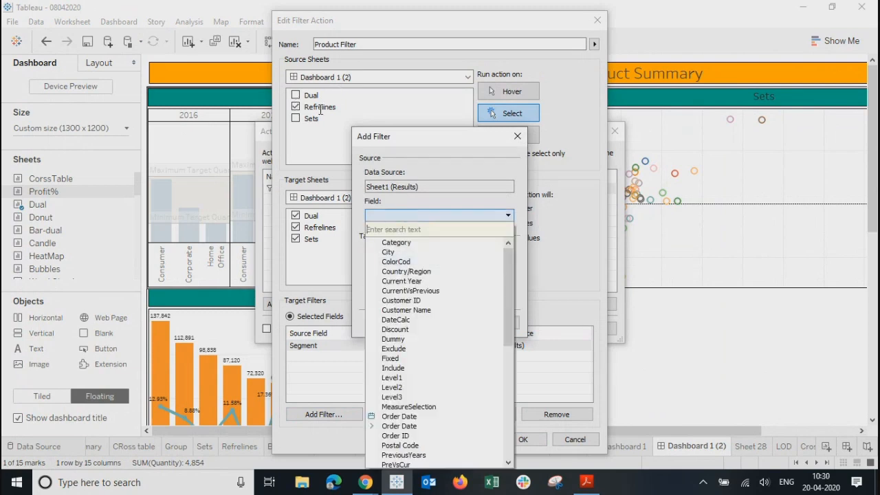
scroll(426, 352, "down", 8)
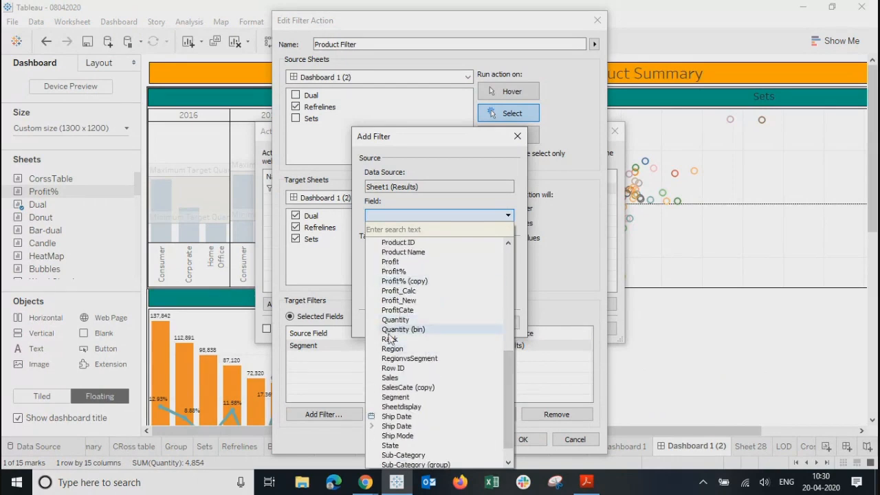
left_click(397, 416)
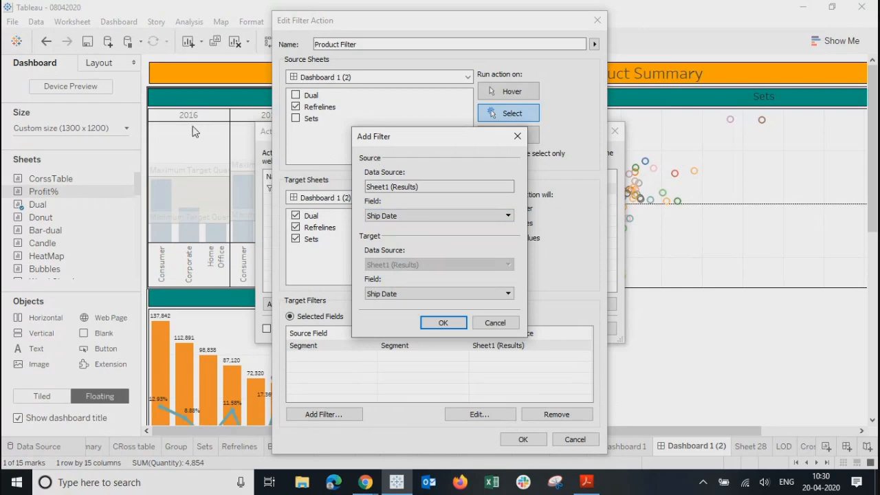
left_click(404, 300)
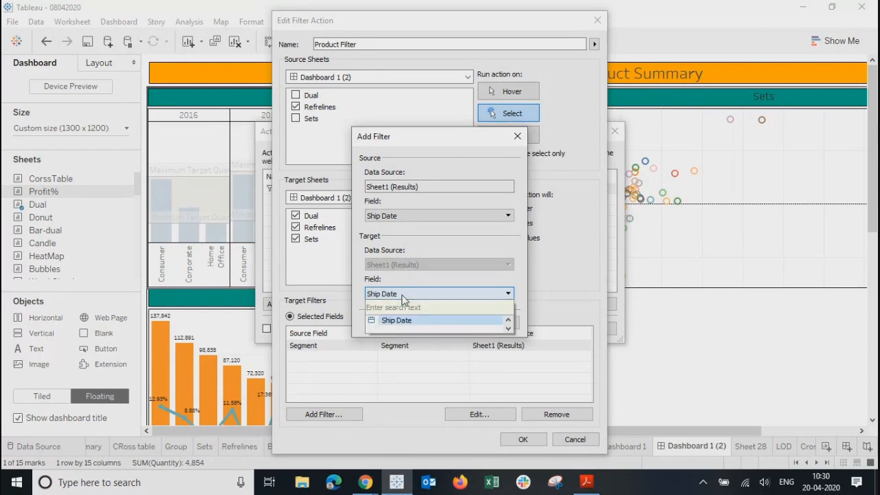
left_click(404, 297)
left_click(403, 297)
left_click(391, 321)
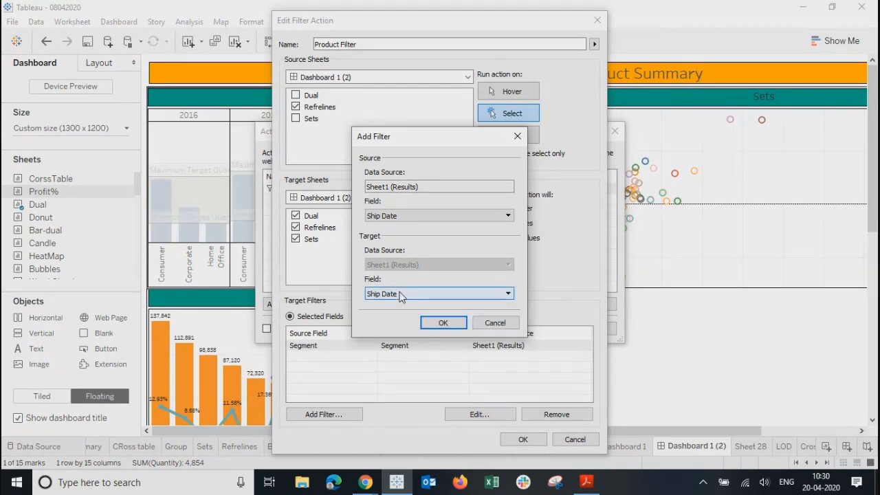
left_click(401, 296)
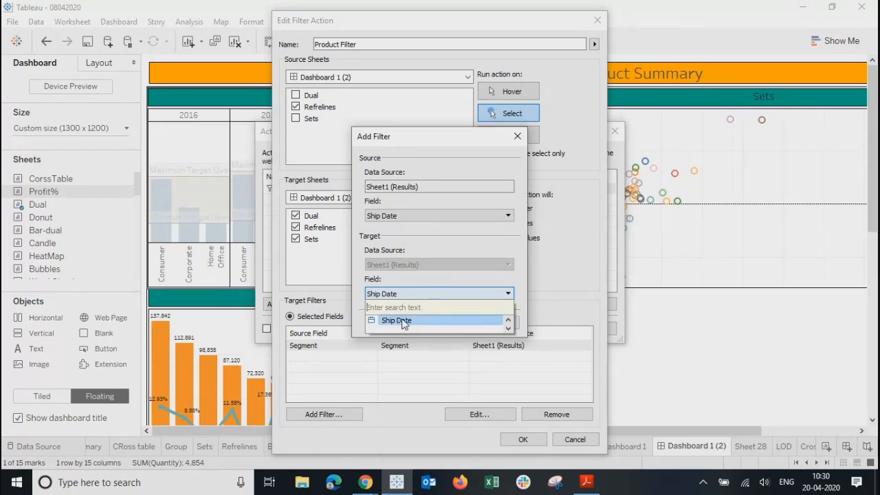
left_click(405, 277)
left_click(456, 322)
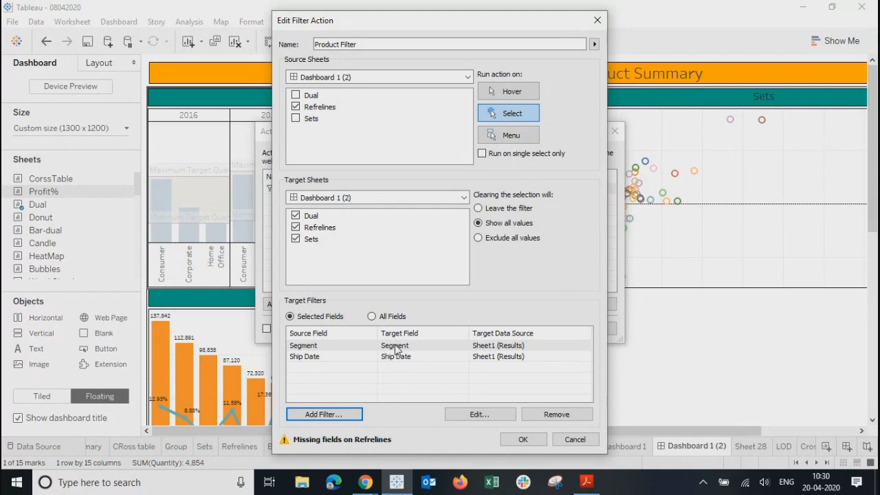
Step: Save the edited Product Filter action, close Actions, and select the Dual chart
left_click(524, 440)
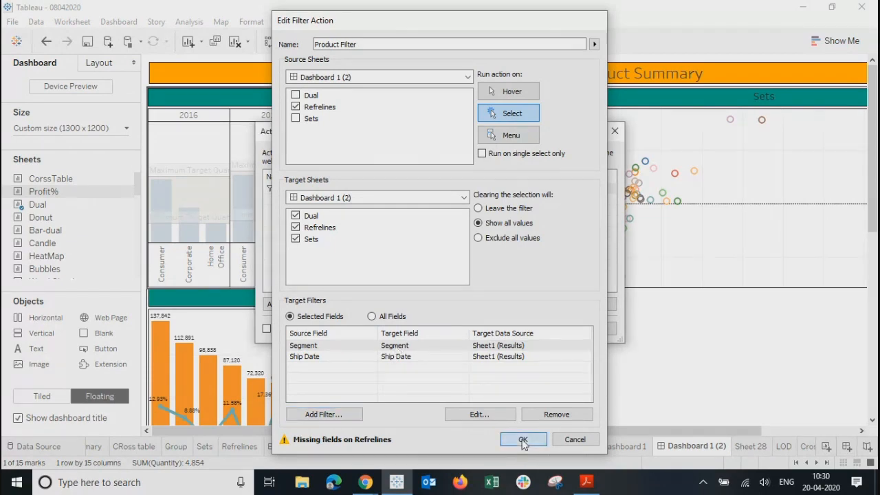
left_click(543, 328)
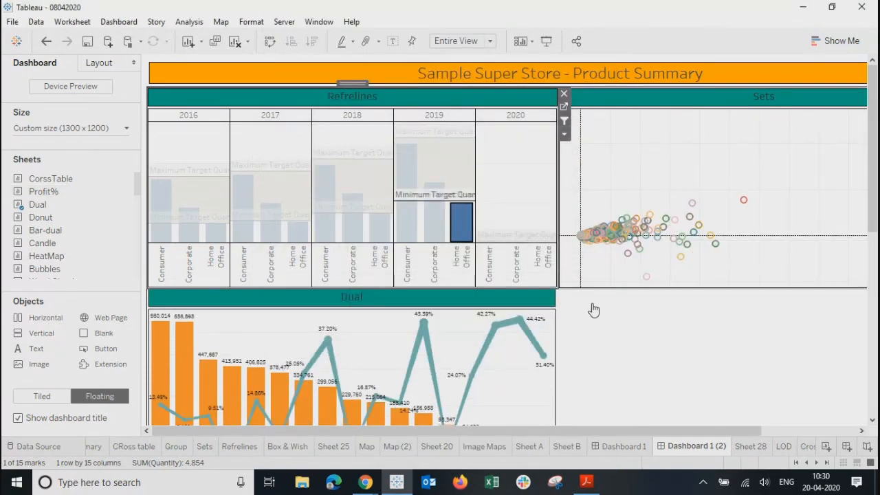
left_click(511, 376)
Step: Select the Dual sales-and-profit chart on the dashboard and jump to its worksheet
left_click(639, 167)
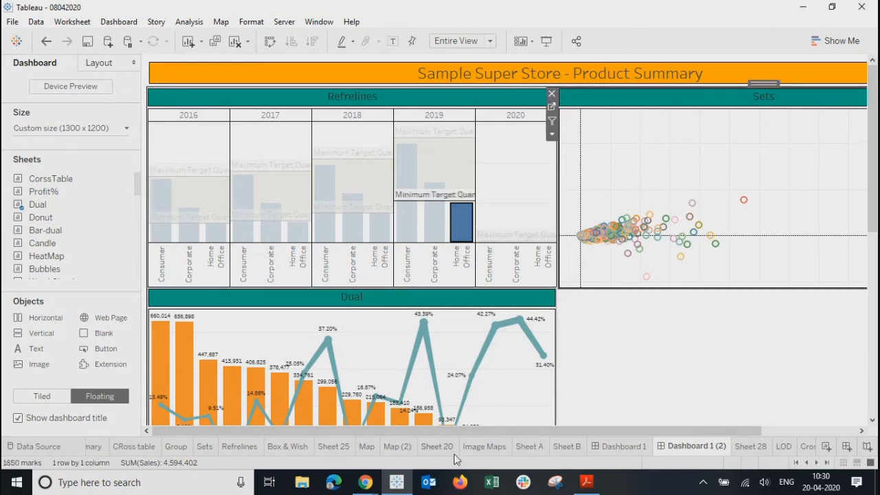
left_click(491, 393)
left_click_drag(873, 170, 877, 237)
left_click(712, 124)
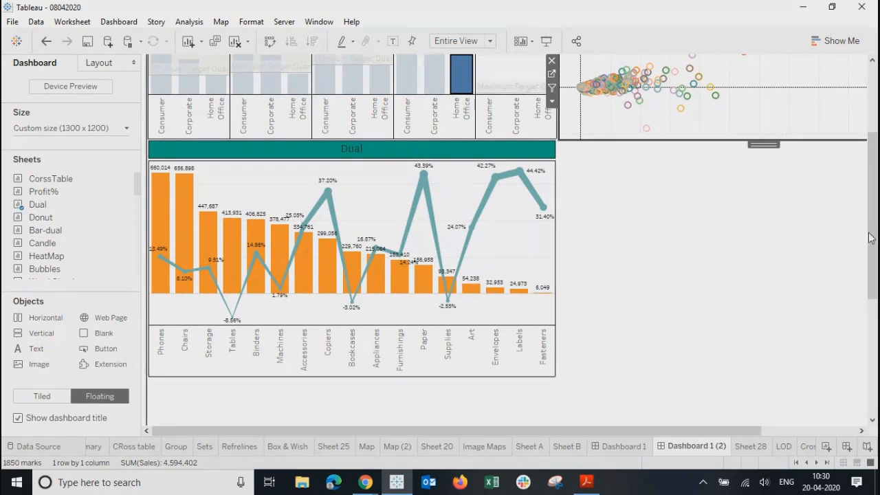
scroll(503, 357, "up", 5)
scroll(503, 358, "down", 1)
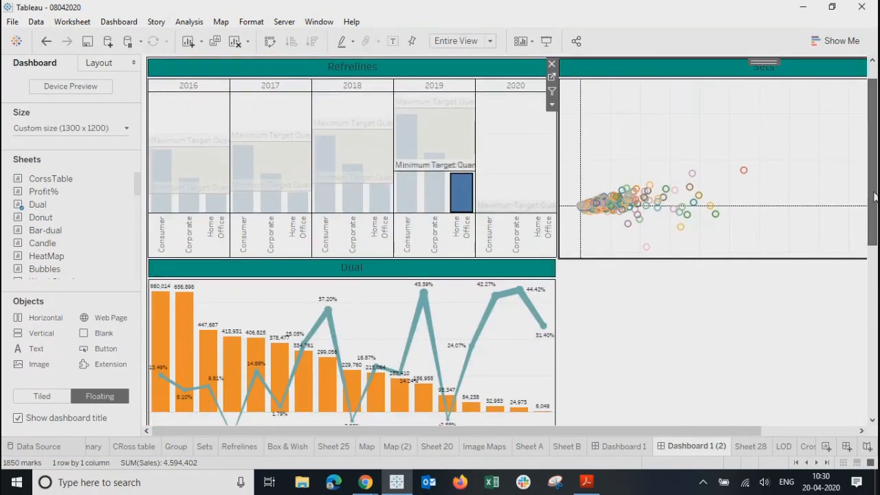
left_click(456, 345)
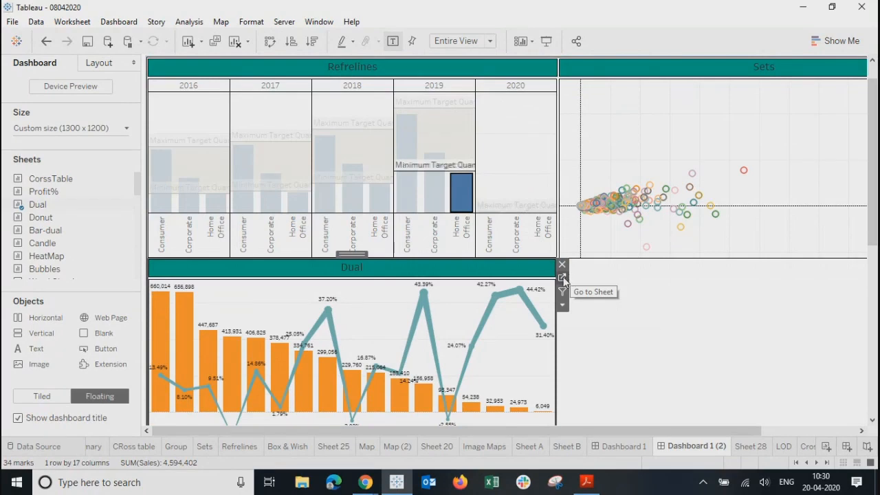
left_click(562, 279)
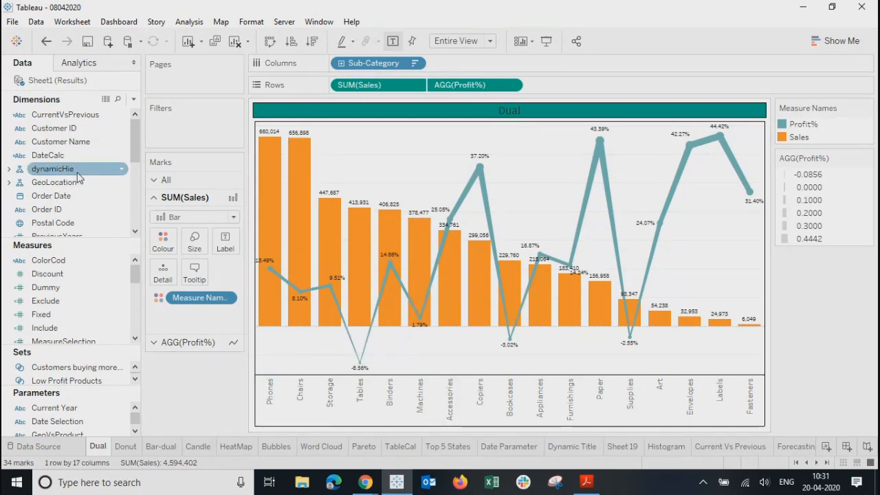
Step: Add Ship Date to the Dual chart's Detail and inspect the bars' Label settings
left_click_drag(135, 142, 138, 208)
left_click_drag(48, 196, 165, 276)
left_click(224, 244)
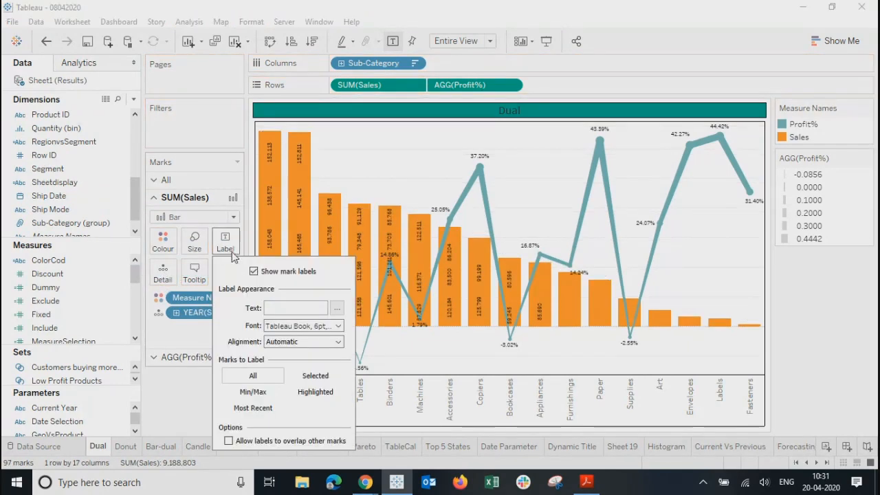
left_click(167, 410)
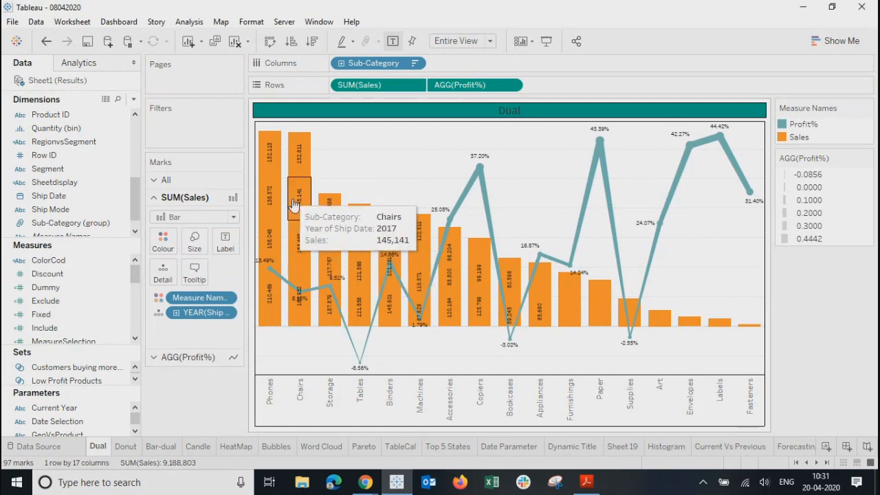
left_click(223, 246)
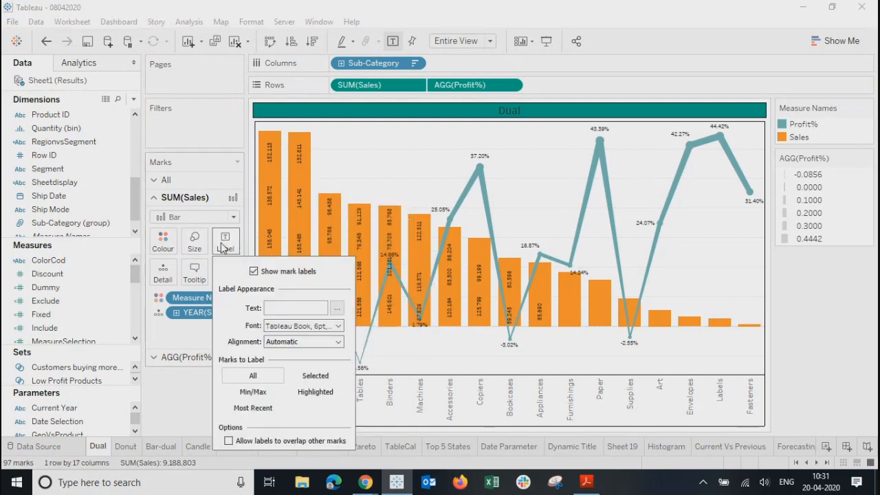
left_click(189, 393)
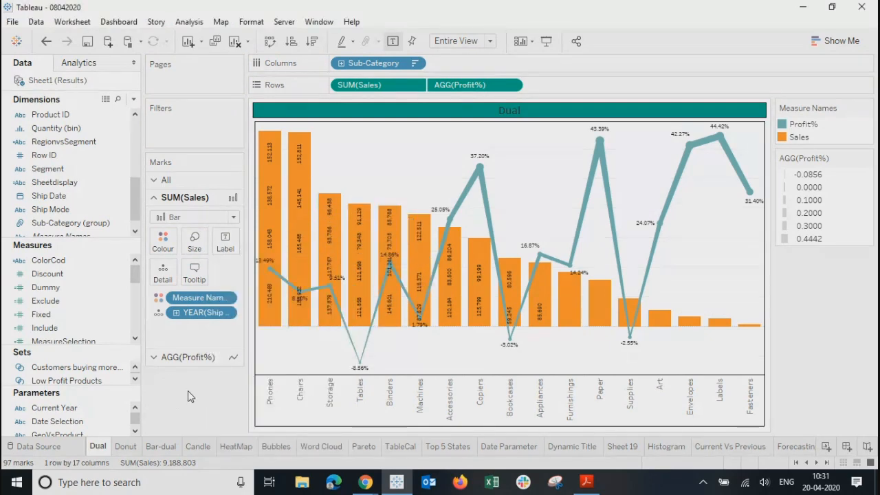
left_click(225, 244)
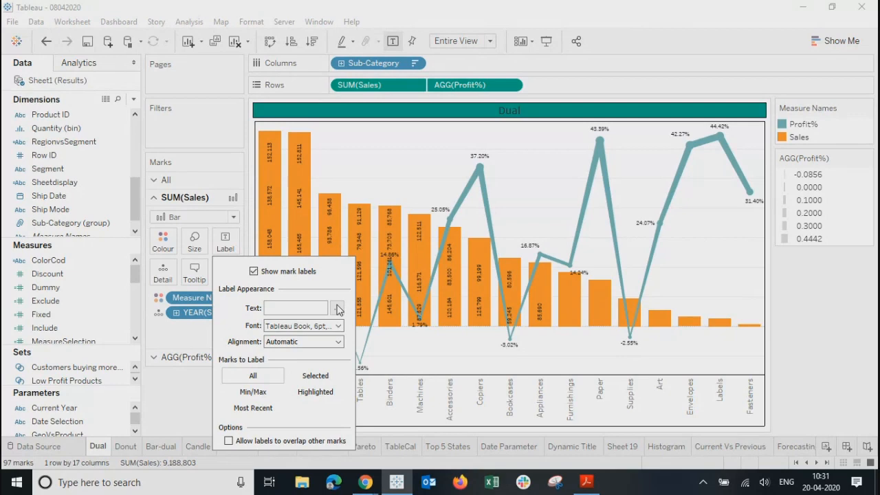
left_click(177, 376)
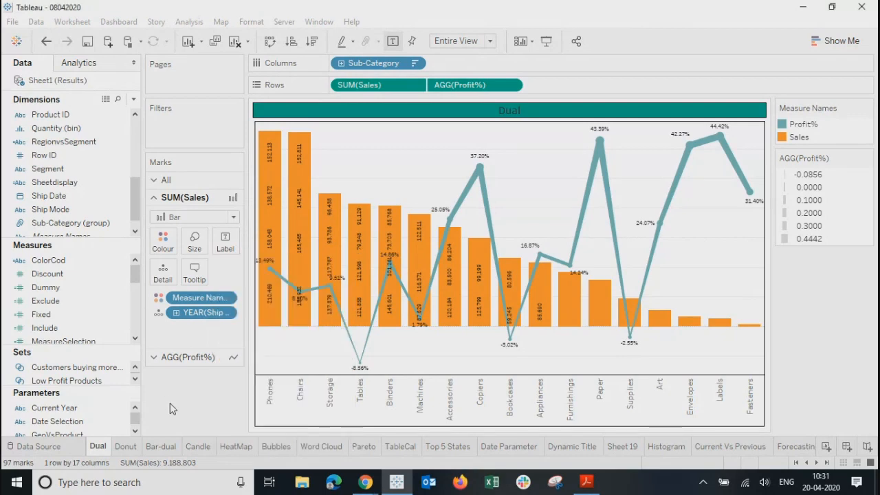
Step: Uncheck Show mark labels on the SUM(Sales) Marks card to remove bar value labels
left_click(270, 318)
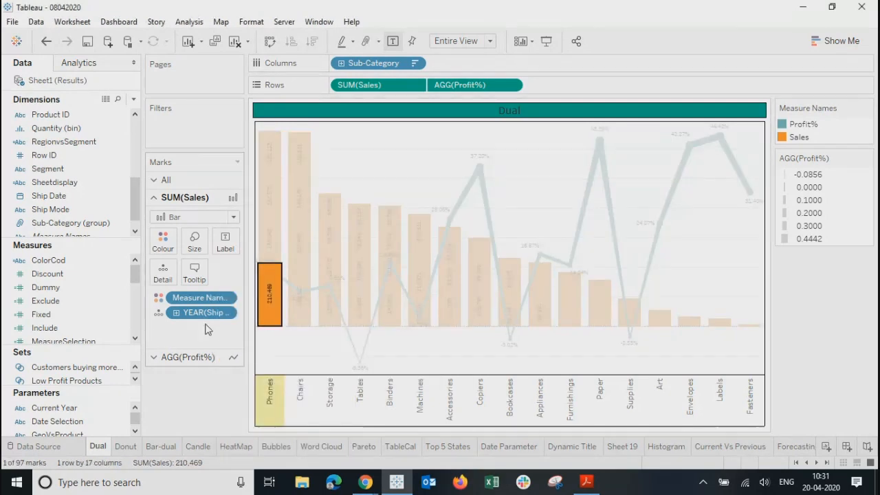
left_click(226, 244)
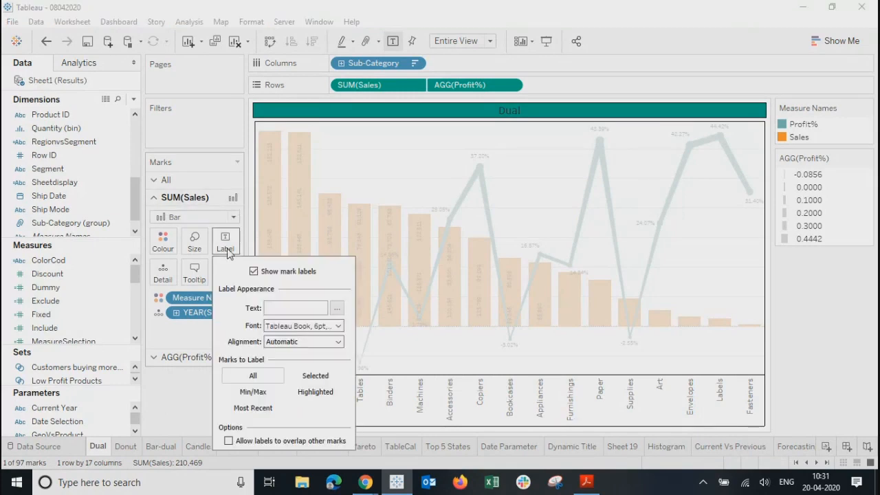
left_click(182, 396)
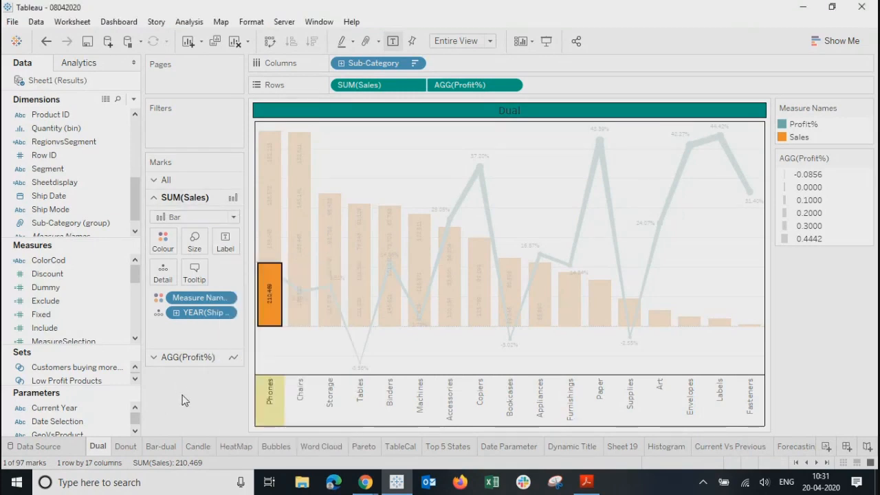
left_click(185, 360)
left_click(165, 179)
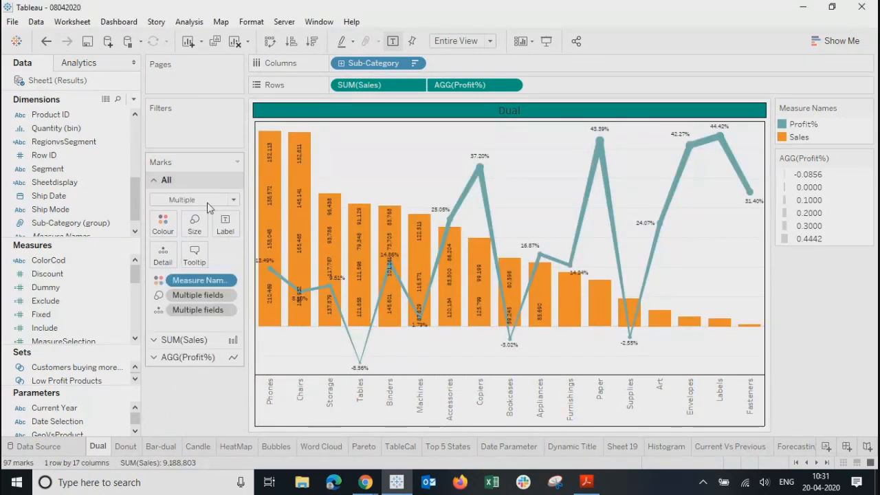
left_click(225, 224)
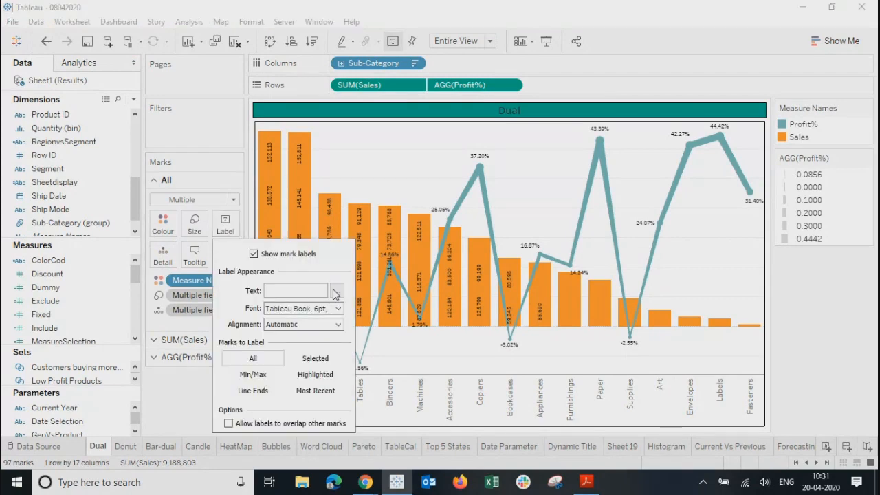
left_click(185, 406)
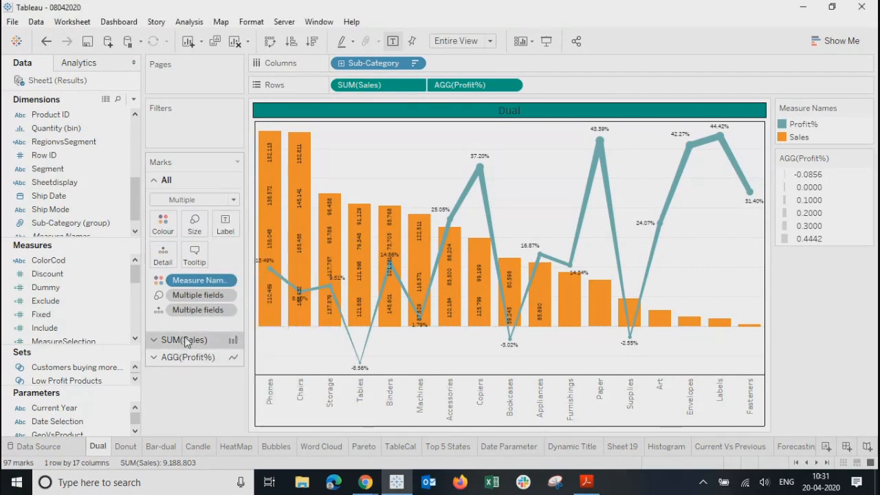
left_click(184, 340)
left_click(226, 241)
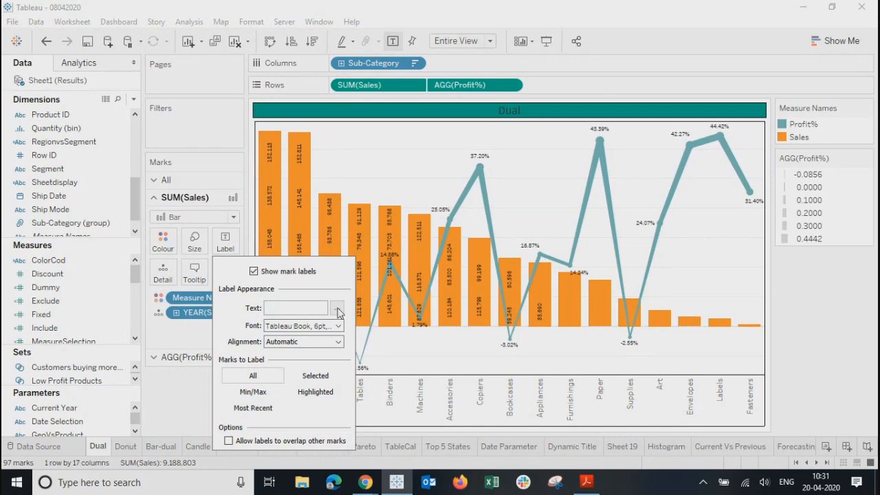
left_click(254, 272)
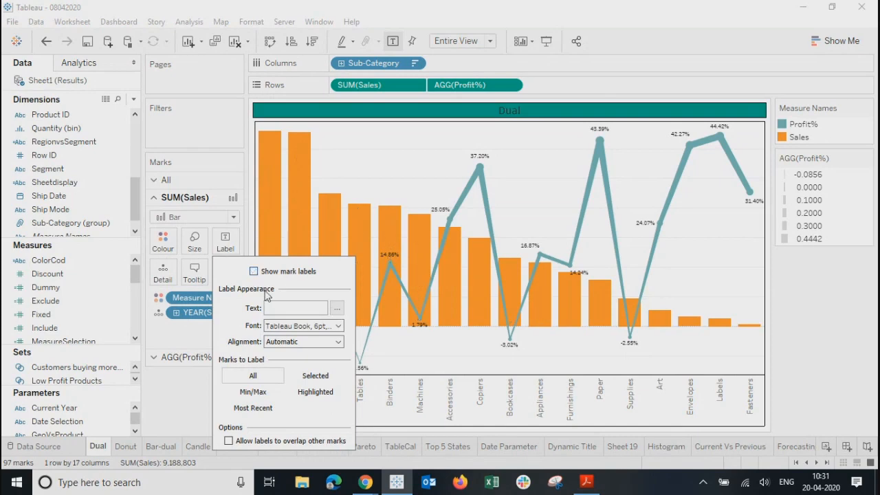
left_click(185, 386)
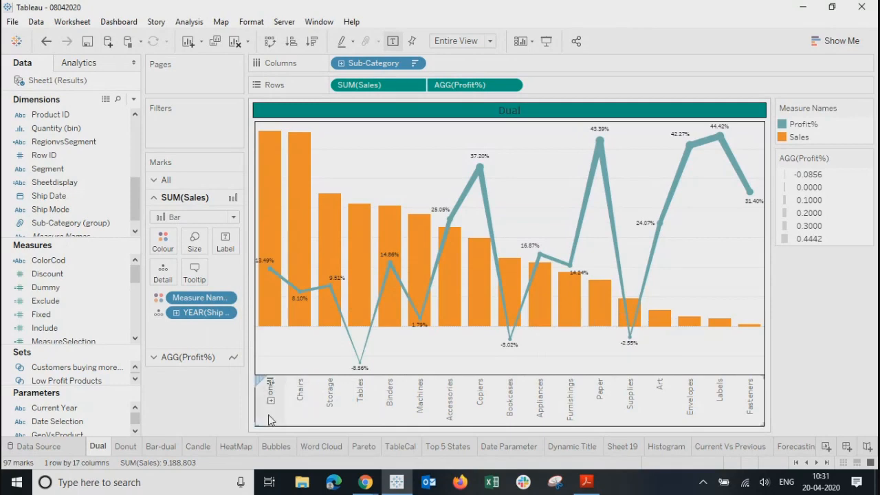
Step: Switch to the Sets worksheet
mouse_move(265, 191)
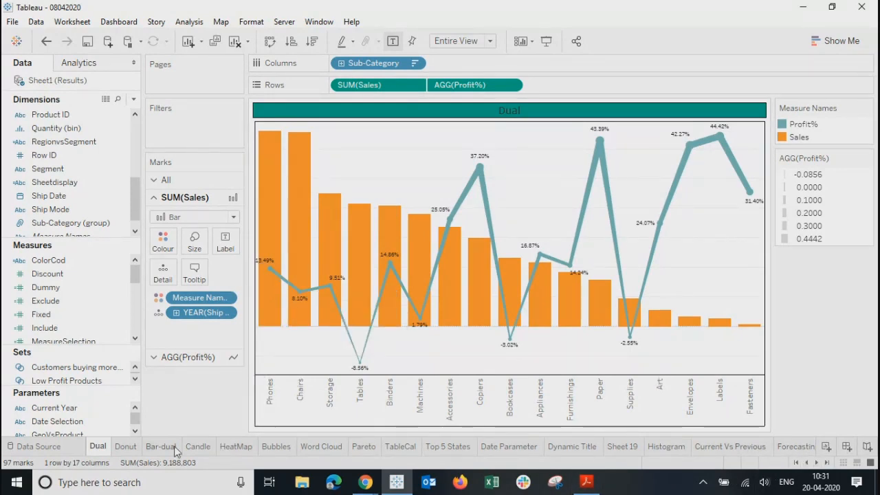
left_click(828, 463)
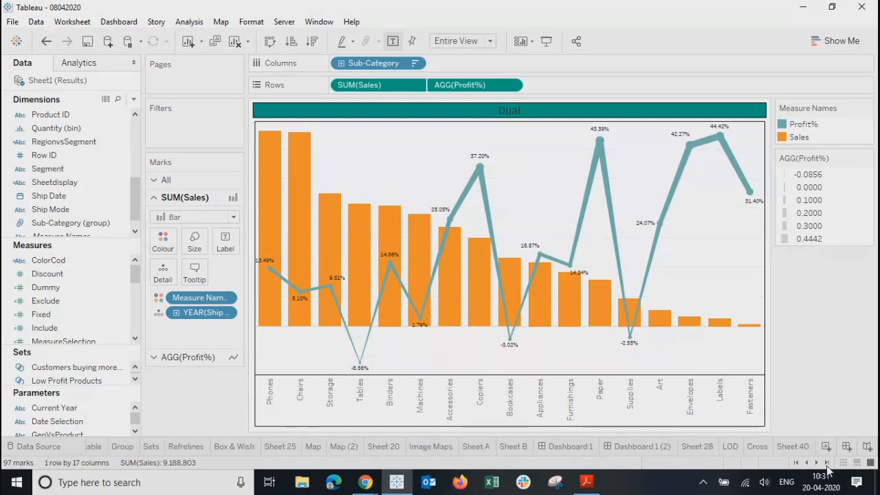
left_click(151, 447)
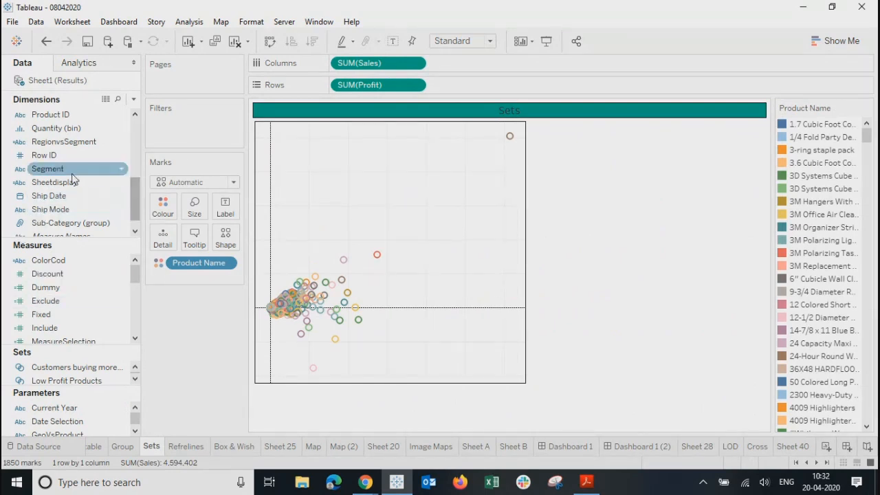
Step: Put YEAR(Order Date) on Detail in the Sets scatter plot, then open Dashboard 1 (2)
left_click_drag(136, 214, 140, 161)
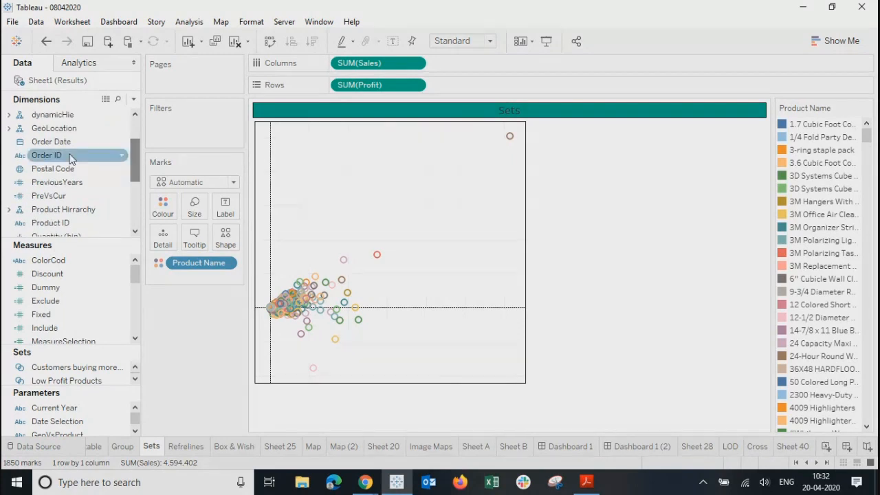
left_click_drag(55, 142, 162, 240)
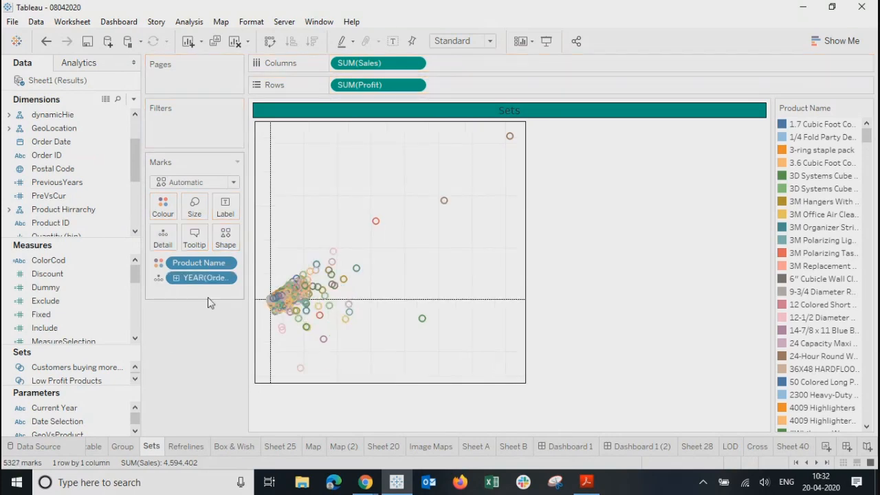
left_click(633, 445)
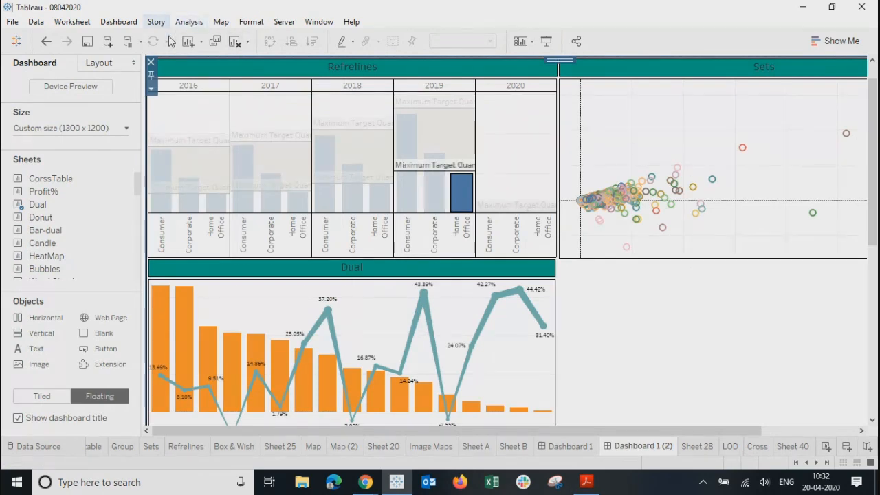
Step: Clear the 2019 Home Office selection and open the Product Filter action for editing
left_click(515, 142)
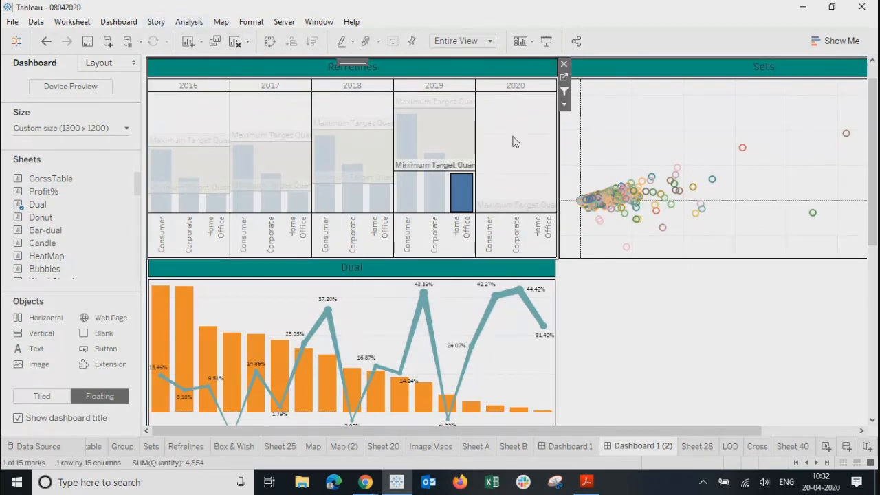
left_click(462, 195)
left_click(119, 22)
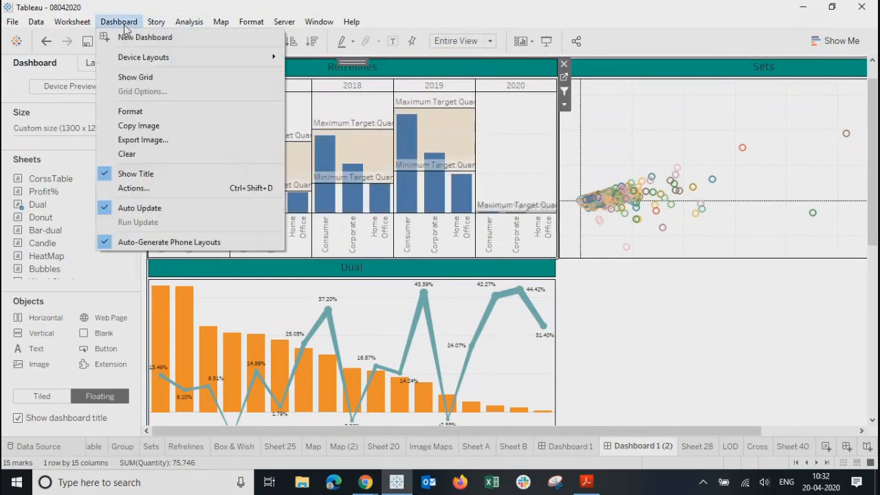
left_click(134, 188)
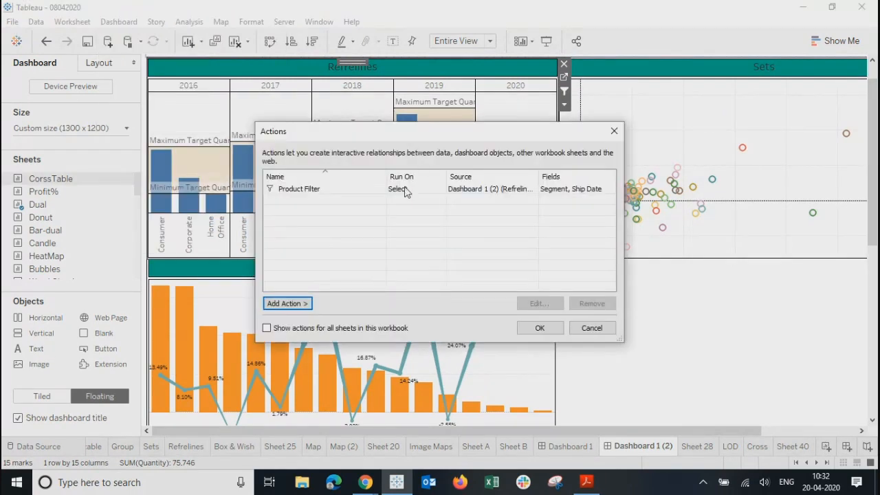
left_click(406, 190)
left_click(538, 305)
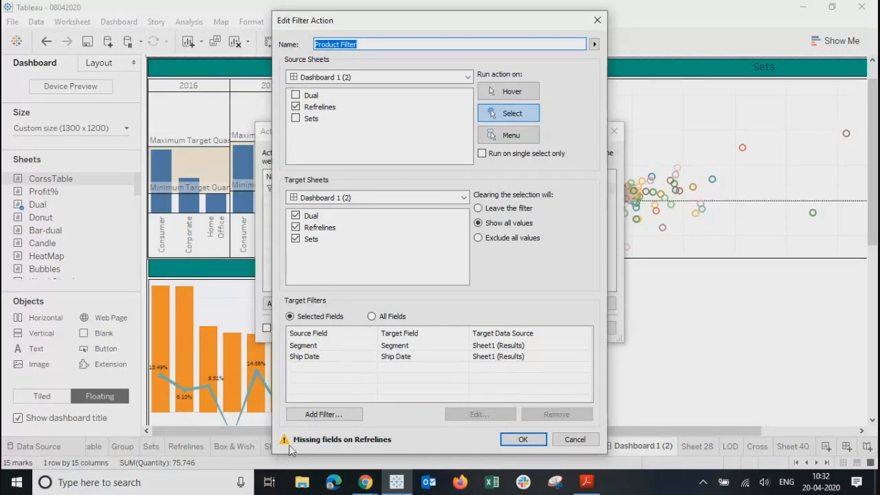
Step: Edit the Ship Date filter mapping, keeping Ship Date as target, then close the editor
left_click(416, 357)
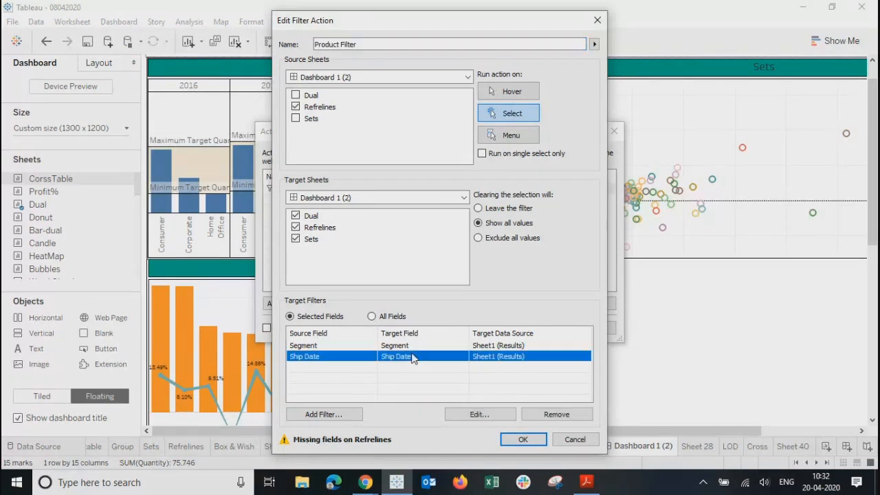
left_click(490, 414)
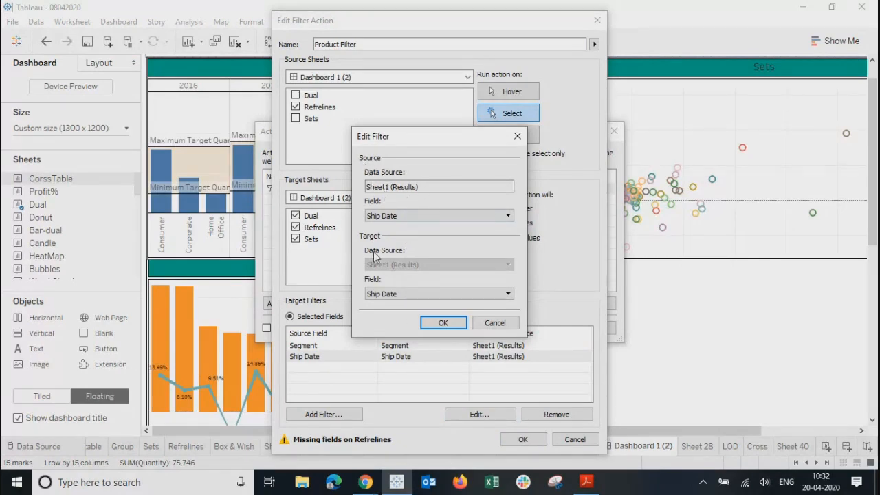
left_click(409, 293)
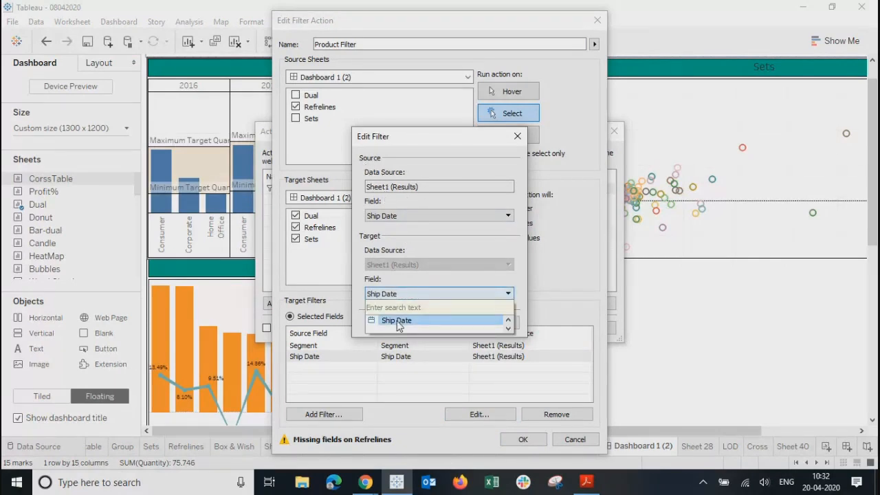
left_click(398, 321)
left_click(442, 323)
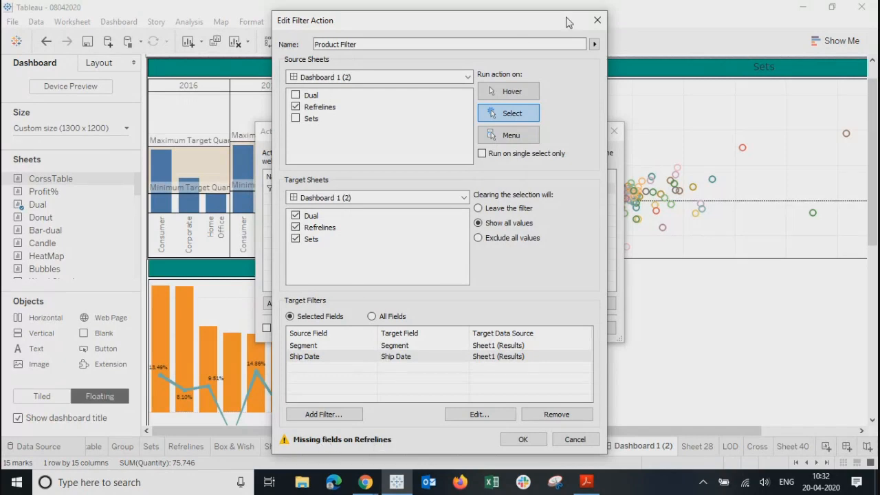
left_click(597, 20)
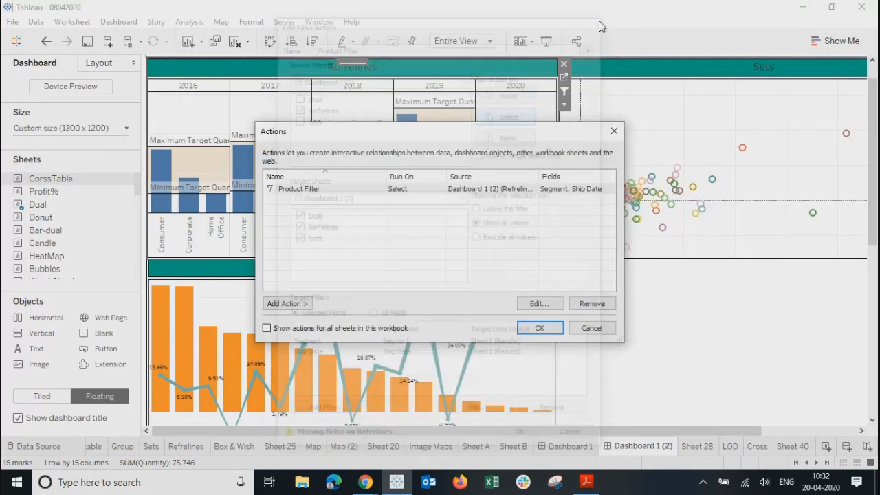
Step: Reopen Product Filter, set the mapping's source and target fields to Ship Date, and save
left_click(444, 190)
left_click(540, 305)
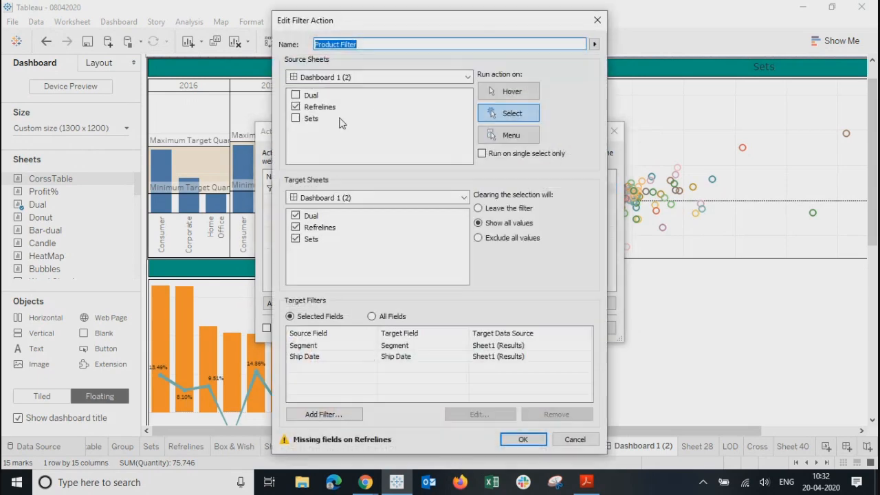
left_click(308, 233)
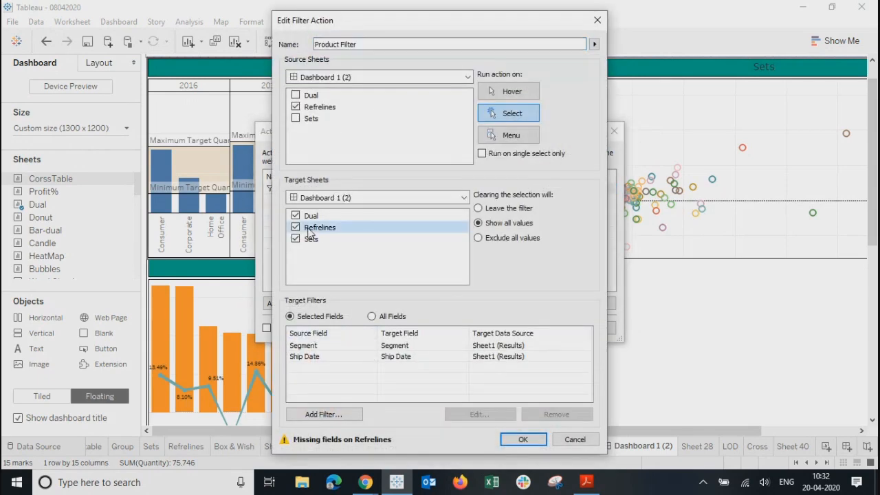
left_click(395, 358)
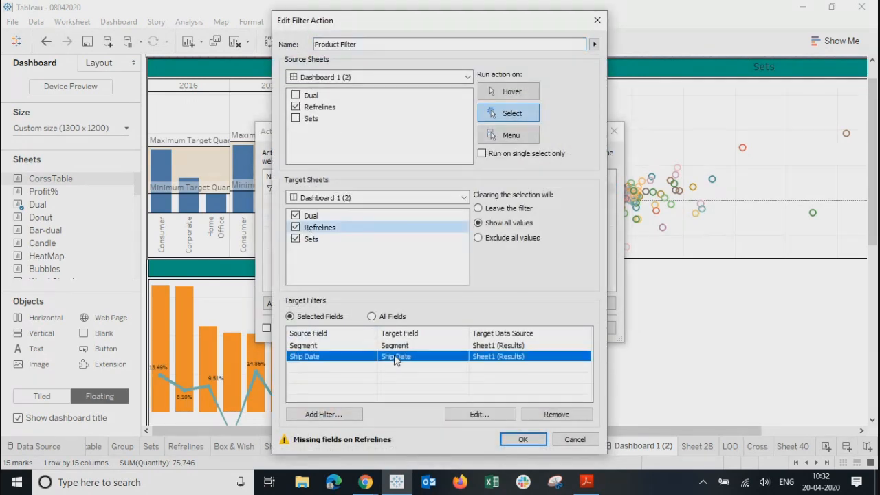
left_click(479, 414)
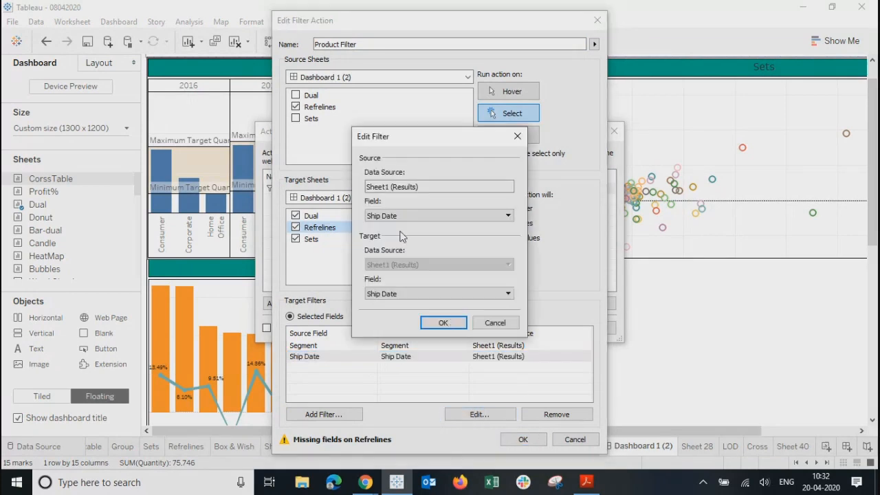
left_click(385, 217)
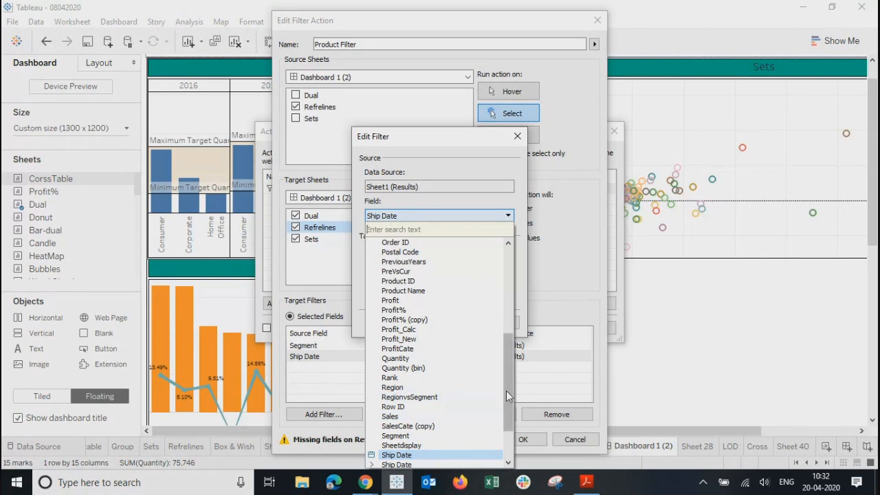
left_click_drag(507, 399, 512, 429)
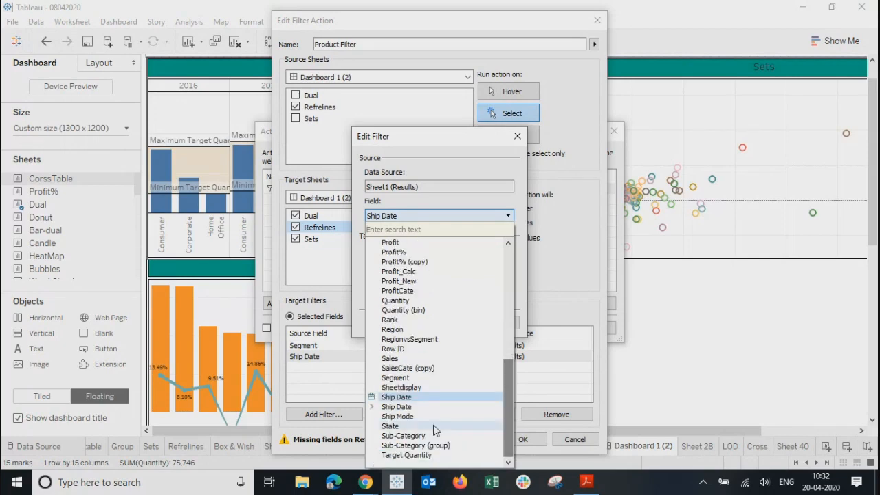
left_click(390, 398)
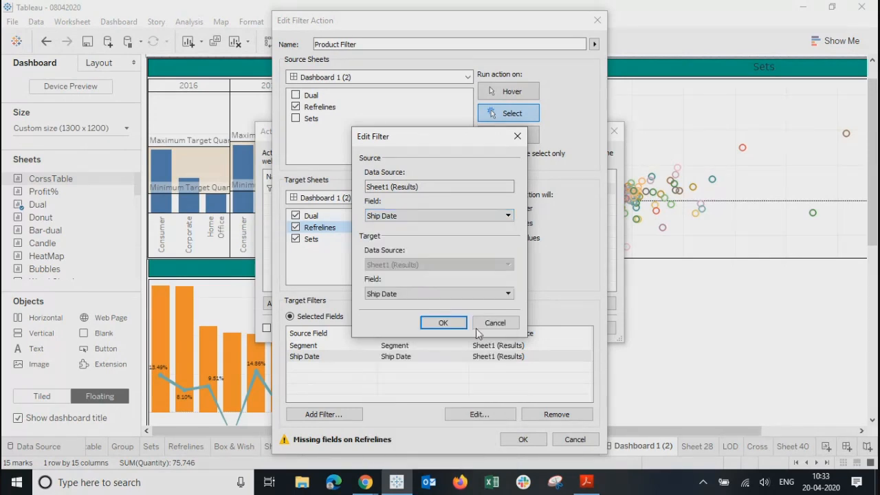
left_click(392, 294)
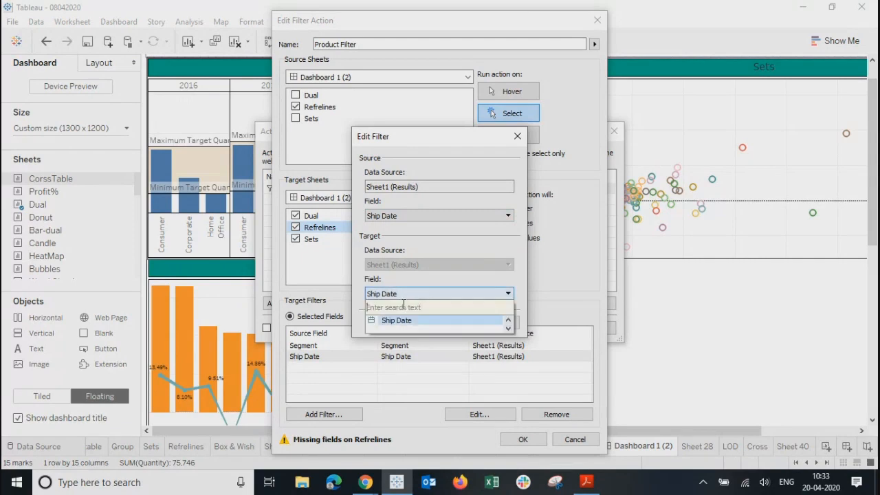
left_click(394, 321)
left_click(445, 323)
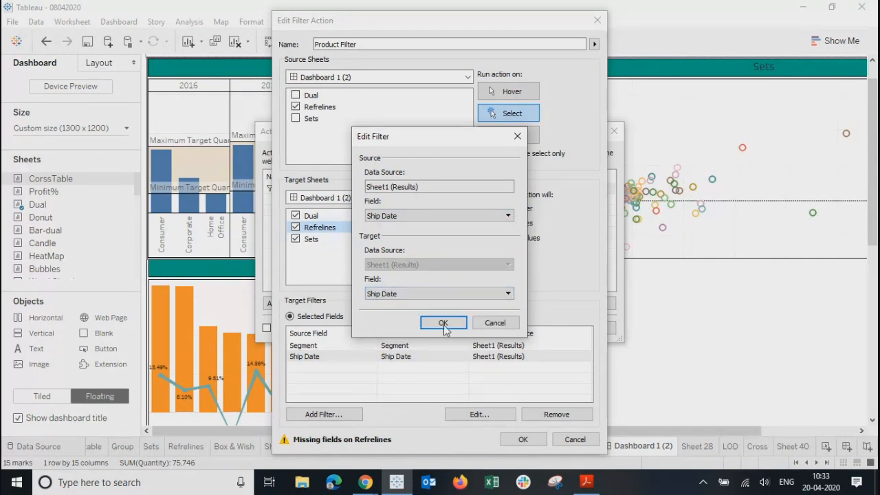
left_click(521, 441)
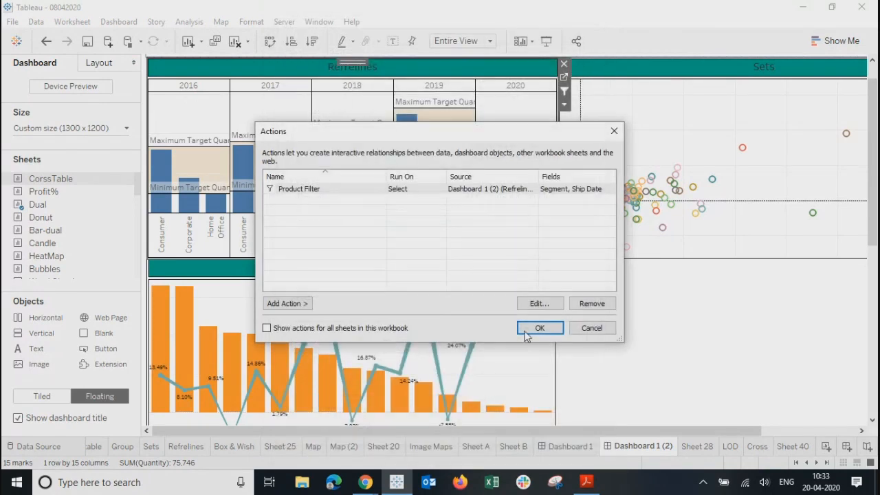
Step: Test filtering via the 2019 Consumer, 2018 Home Office and 2018 Consumer bars, clear, then open Refrelines
left_click(540, 328)
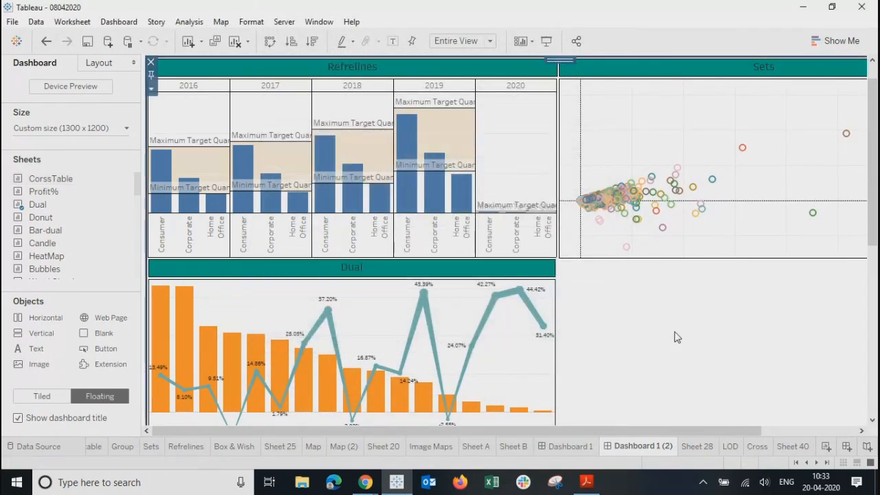
left_click(409, 197)
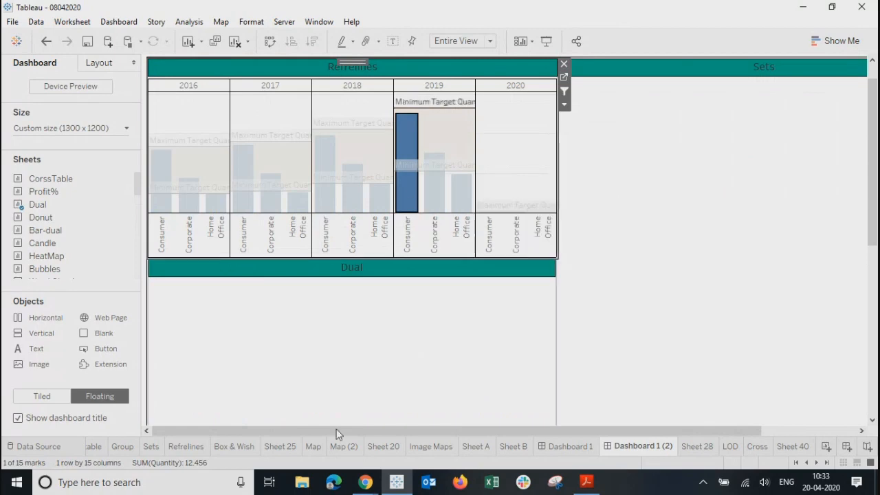
left_click(372, 209)
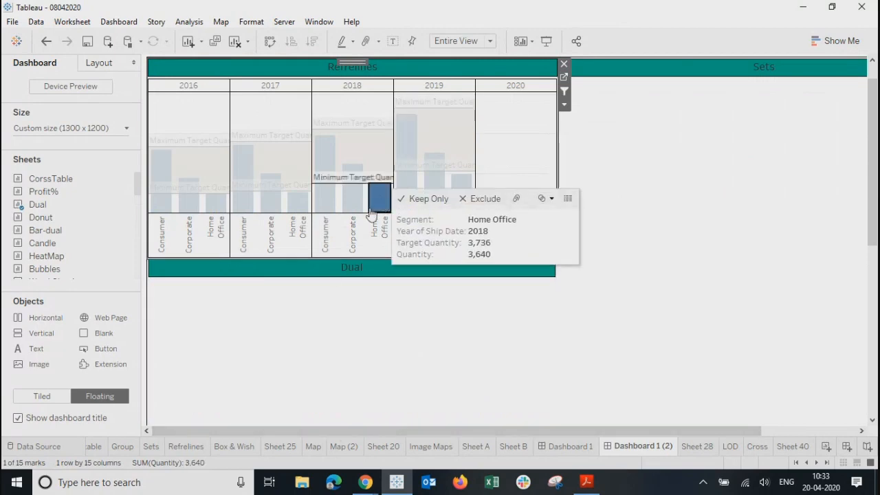
left_click(326, 205)
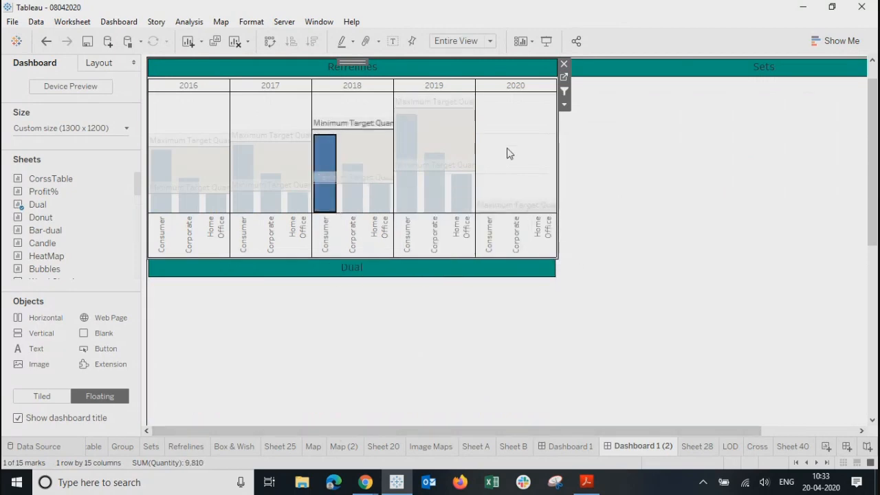
left_click(509, 154)
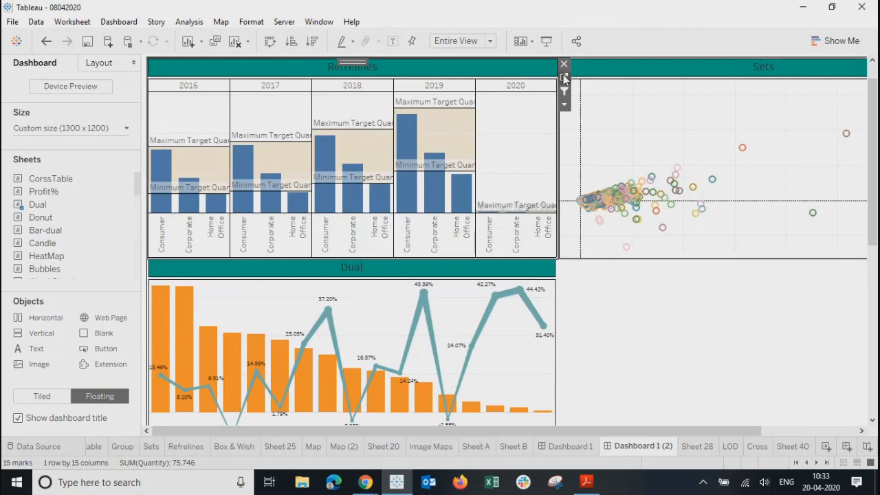
left_click(564, 78)
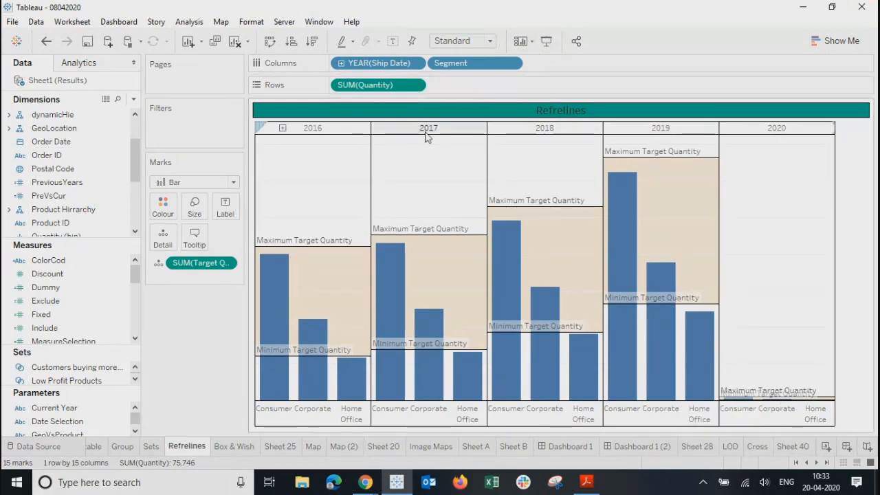
Step: Drag Ship Date onto Detail in Refrelines, adding YEAR(Ship Date), and return to Dashboard 1 (2)
left_click(53, 313)
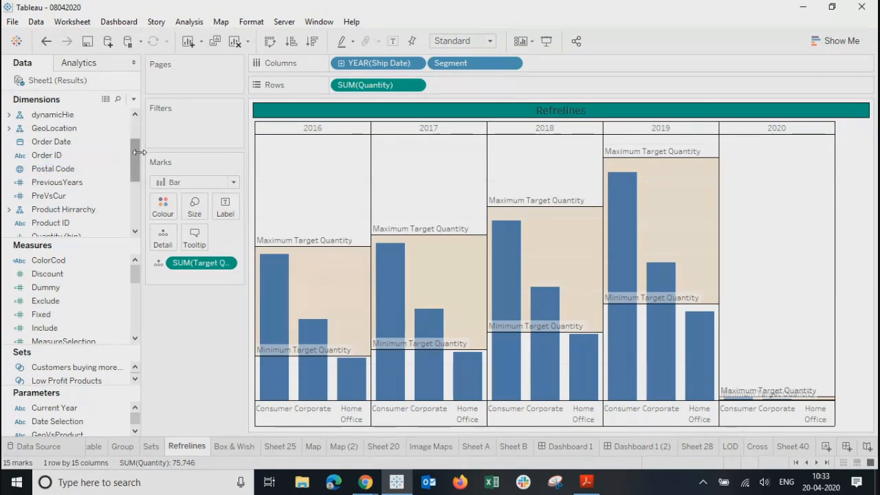
left_click_drag(140, 153, 134, 221)
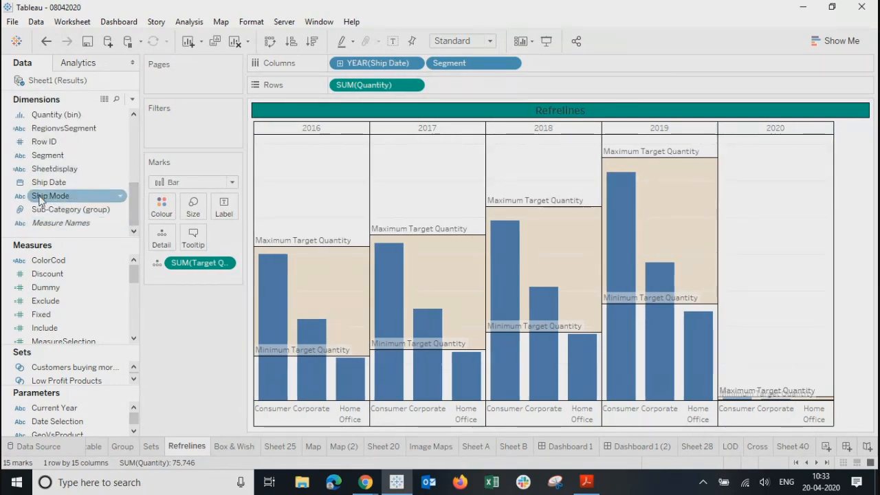
left_click_drag(43, 182, 162, 246)
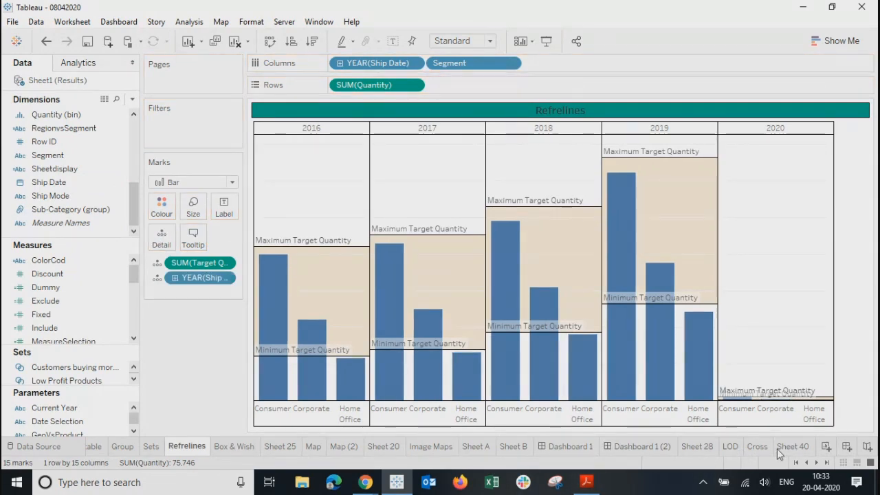
left_click(639, 445)
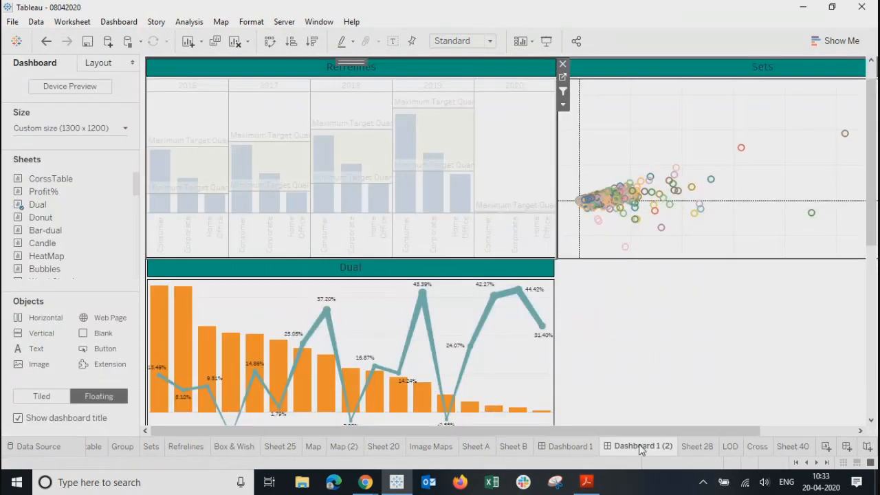
Step: Select 2019 Home Office, Corporate, Consumer and 2018 Home Office bars, ending filtered on 2019 Corporate
left_click(461, 207)
left_click(433, 196)
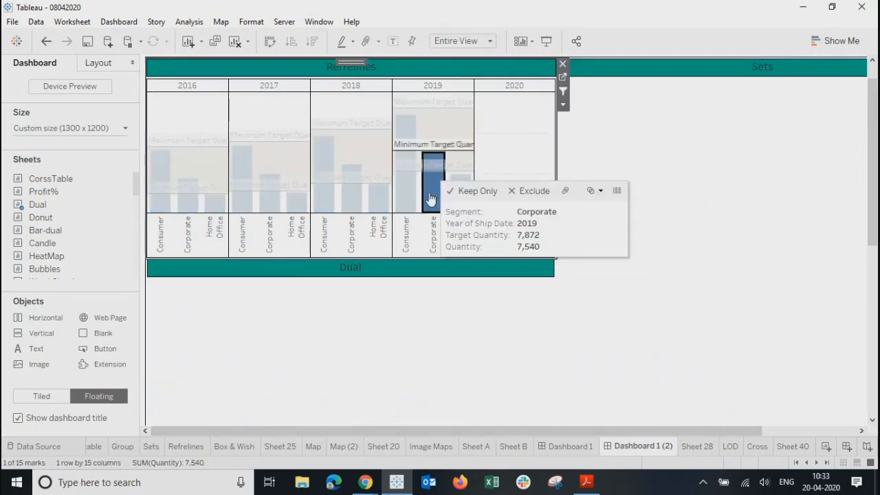
left_click(404, 203)
left_click(378, 198)
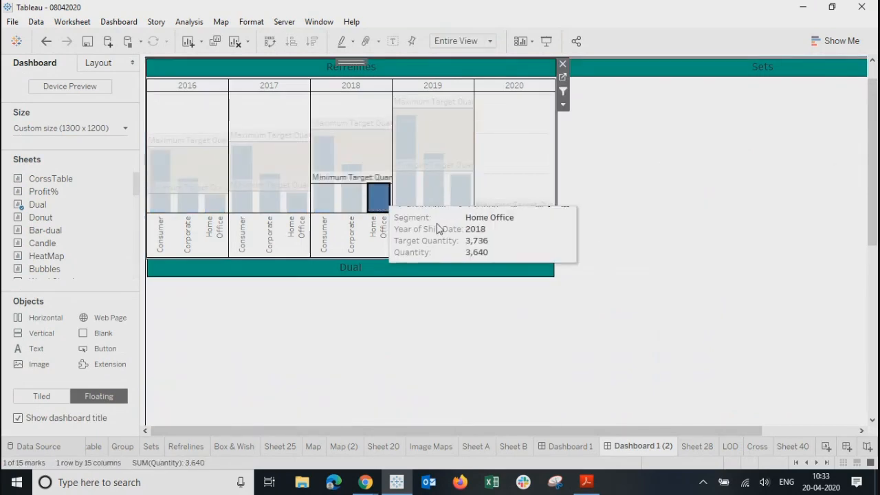
left_click(538, 156)
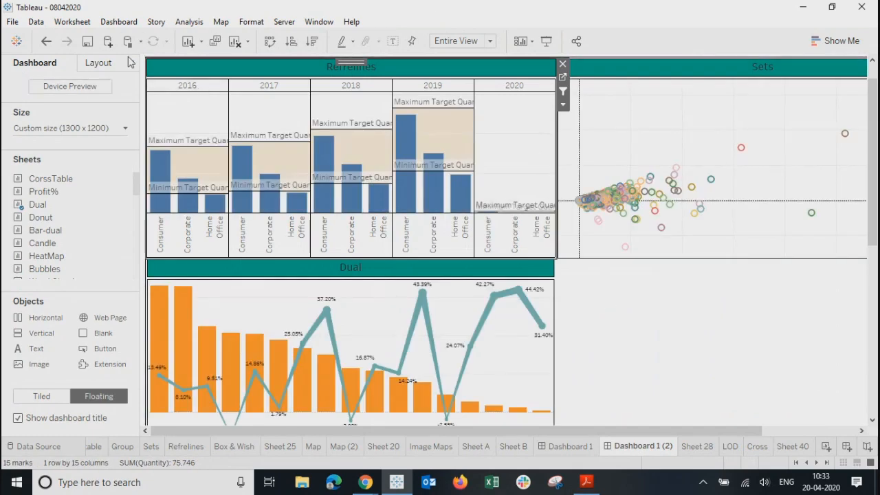
left_click(459, 192)
left_click(428, 205)
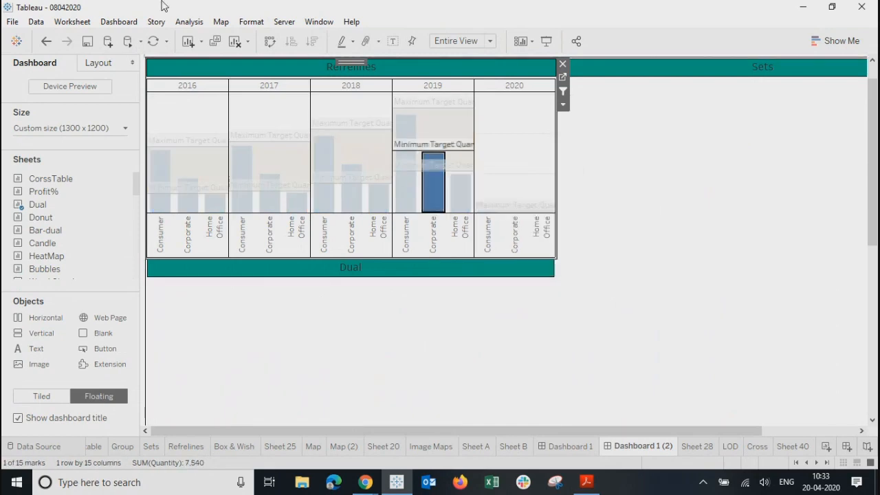
left_click(118, 21)
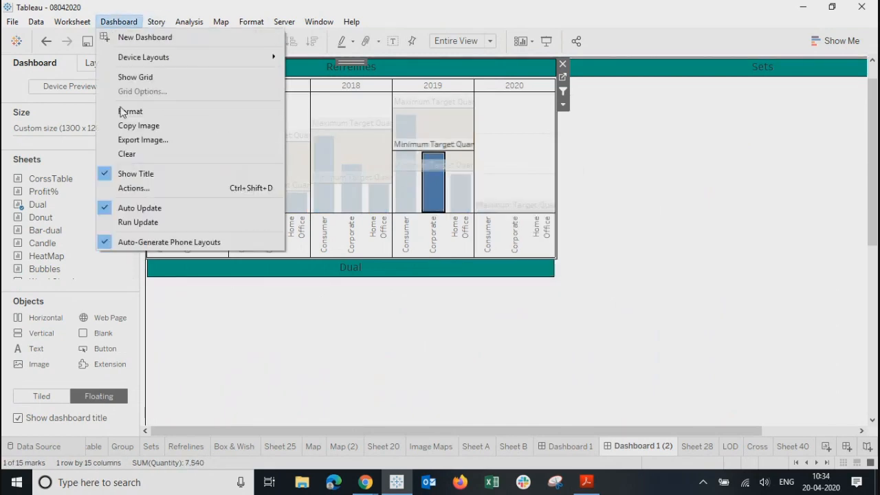
Step: Remove the existing Ship Date field mapping from the Product Filter action
left_click(126, 189)
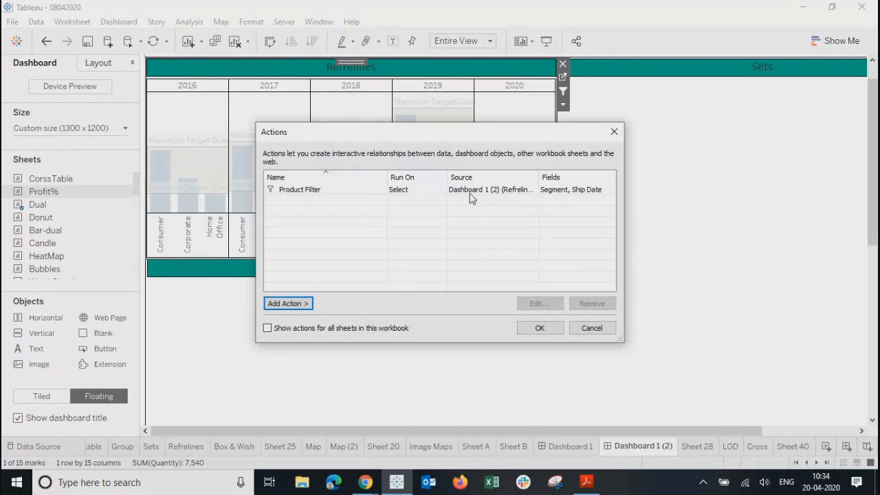
left_click(471, 194)
left_click(539, 303)
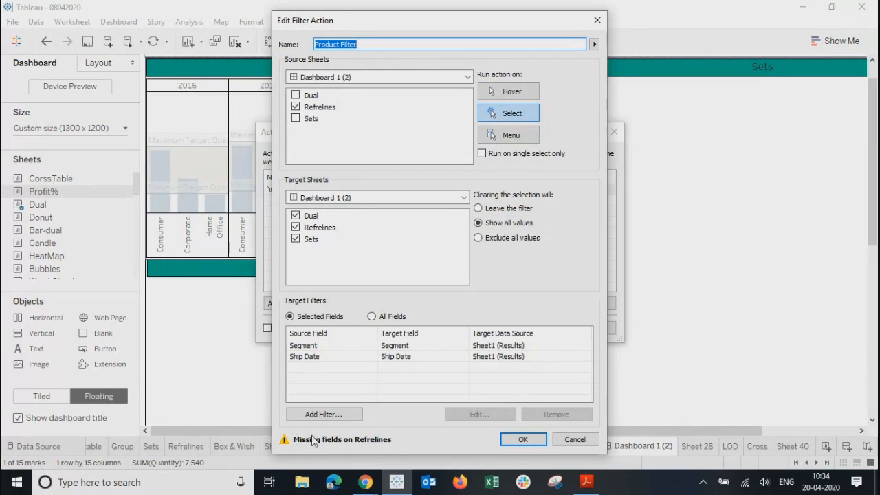
left_click(319, 357)
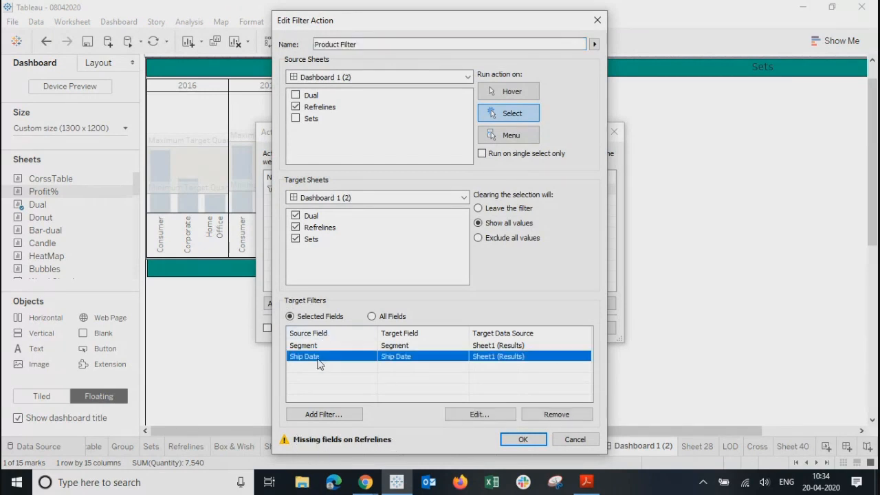
left_click(546, 414)
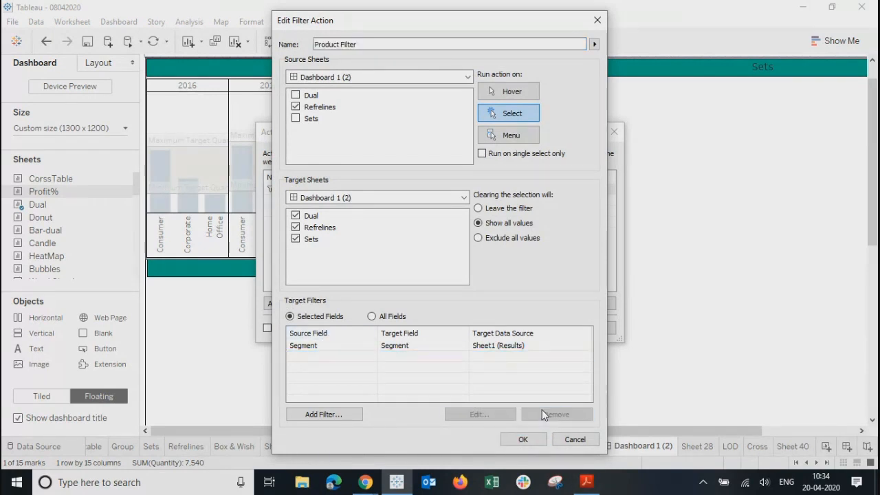
Step: Add a new Ship Date to Ship Date filter mapping to the action
left_click(323, 415)
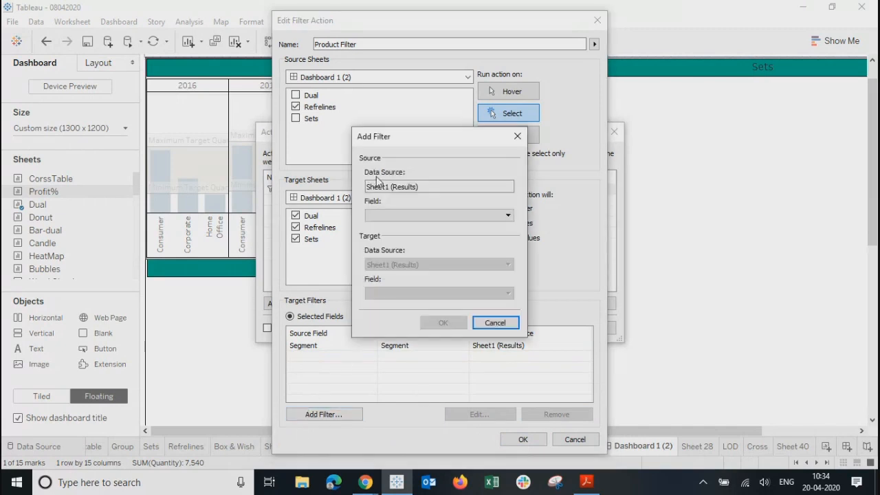
left_click(396, 216)
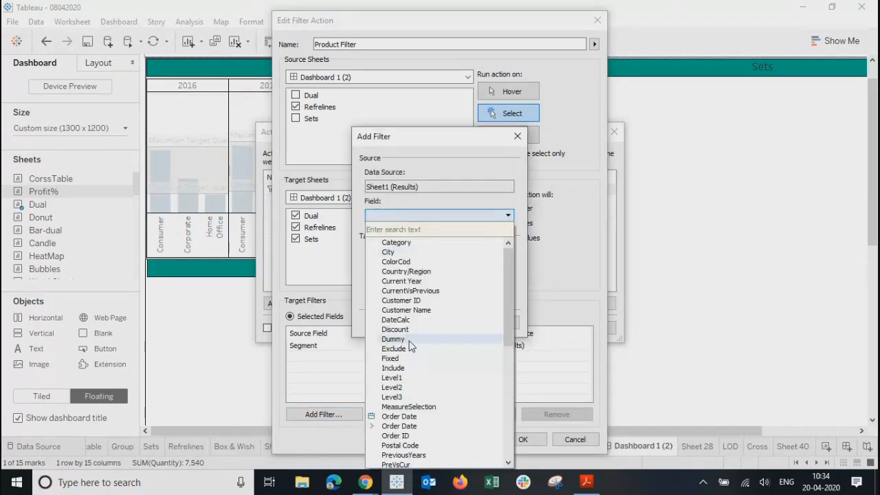
left_click_drag(509, 284, 509, 394)
left_click(401, 397)
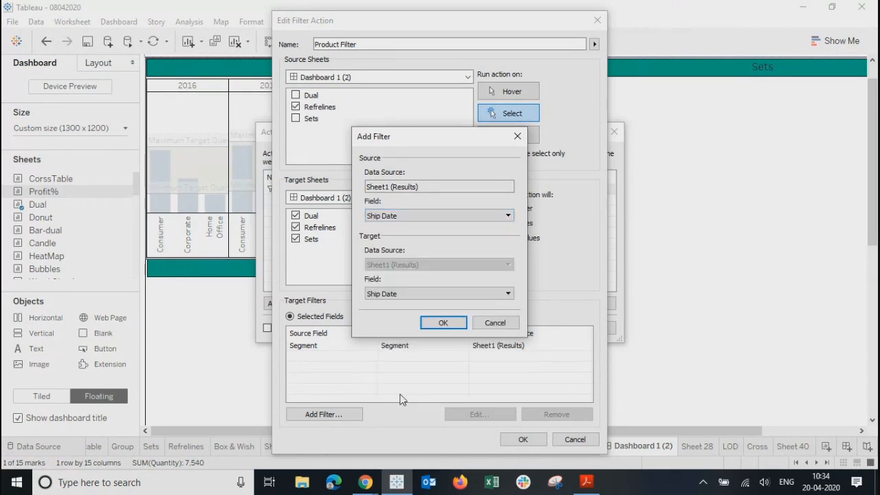
left_click(442, 323)
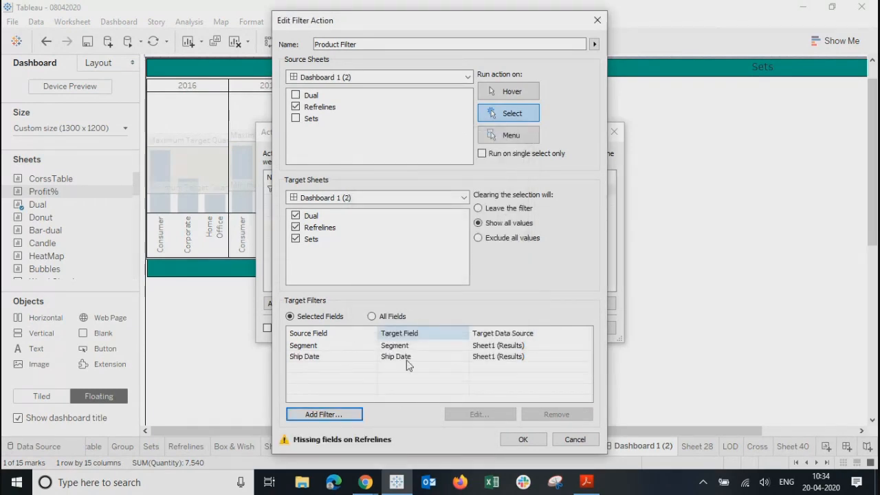
left_click(340, 357)
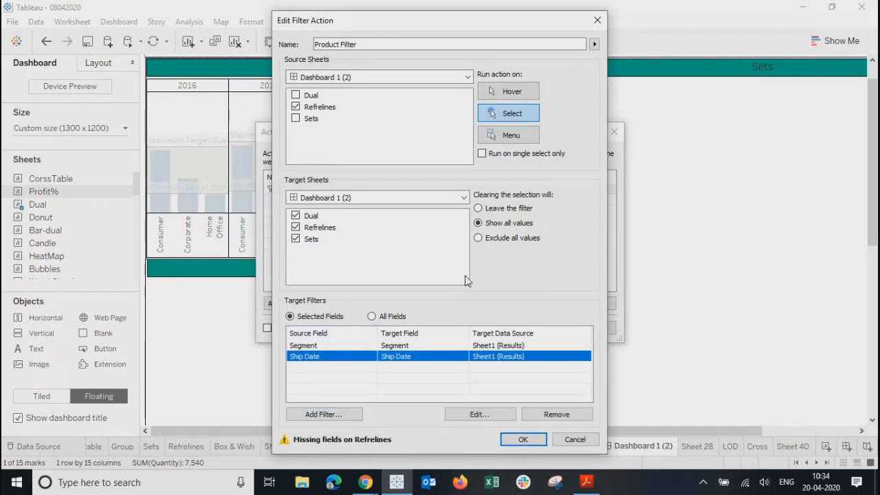
Step: Check the Ship Date mapping's source and target field lists for date-part options
left_click(478, 416)
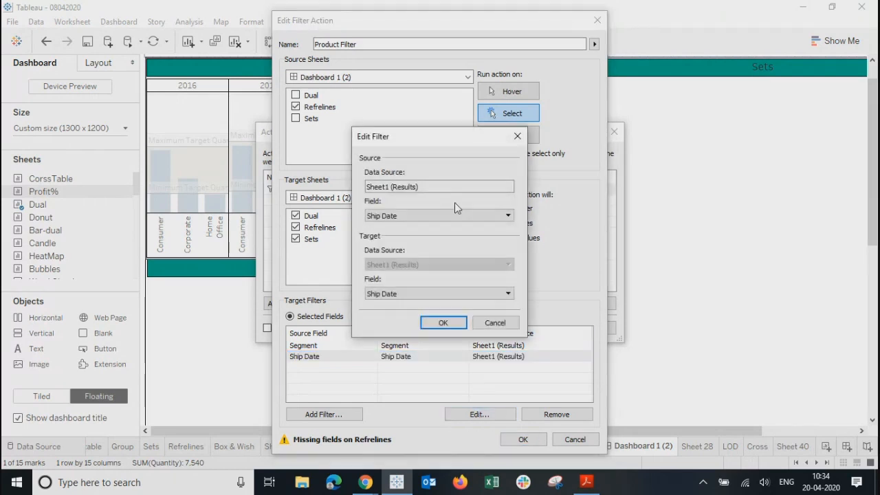
left_click(433, 217)
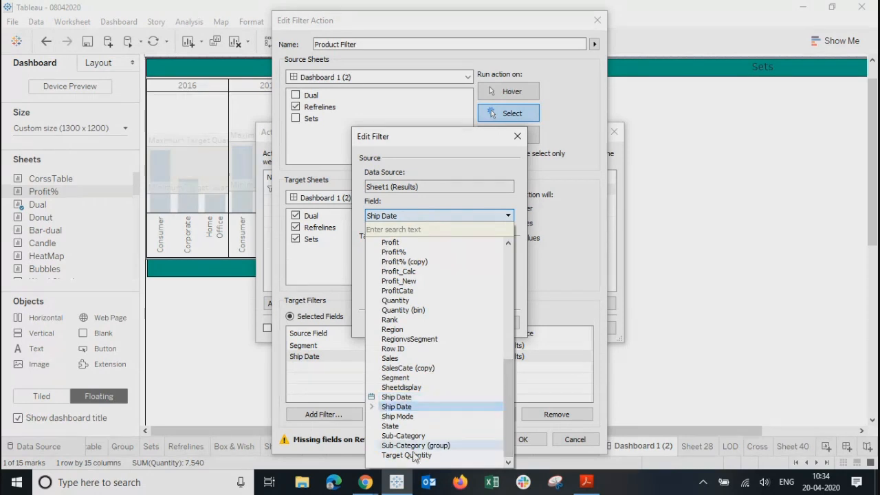
left_click(372, 408)
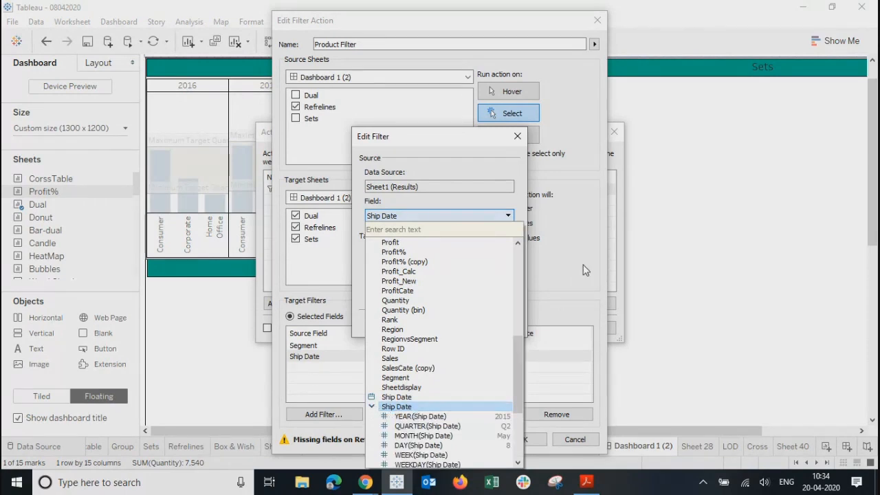
left_click(434, 150)
left_click_drag(430, 143, 487, 83)
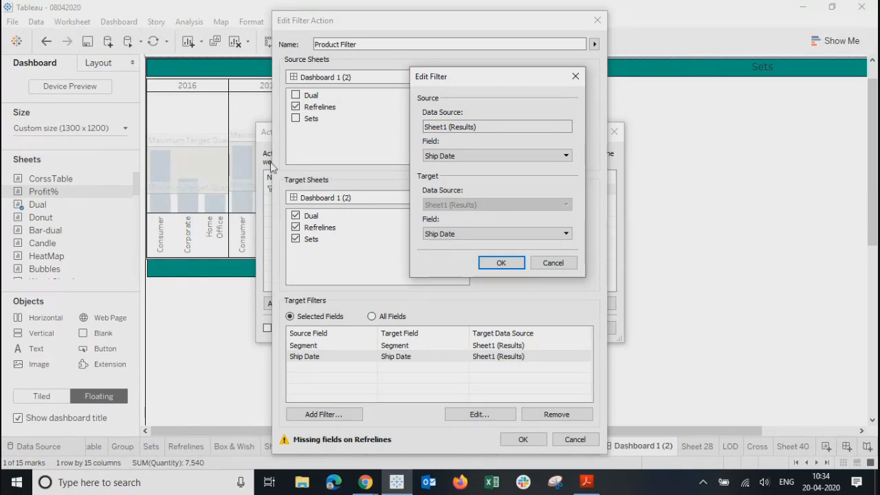
left_click(446, 235)
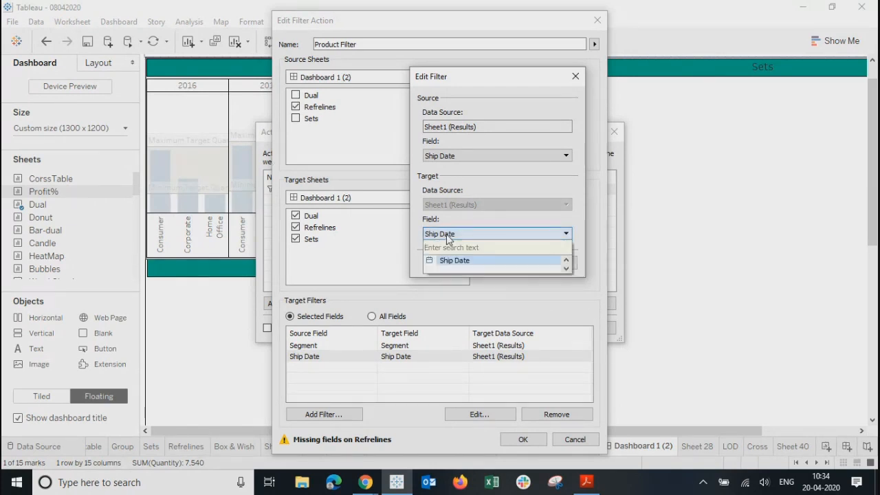
left_click(449, 186)
Step: Set the mapping field to YEAR(Ship Date) and save the Product Filter action
left_click(447, 155)
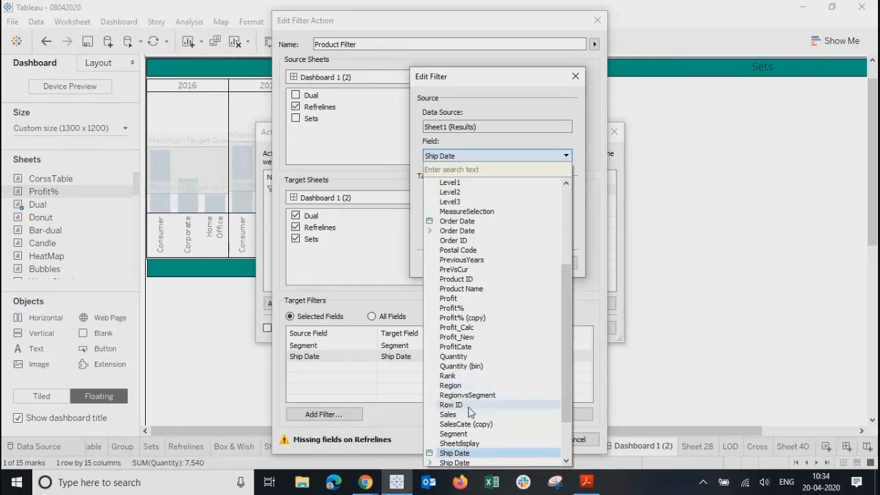
scroll(568, 370, "down", 2)
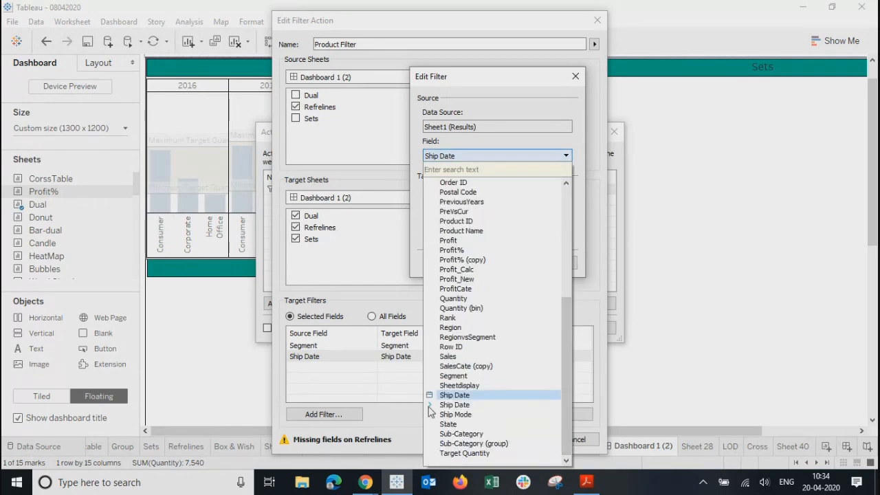
left_click(430, 406)
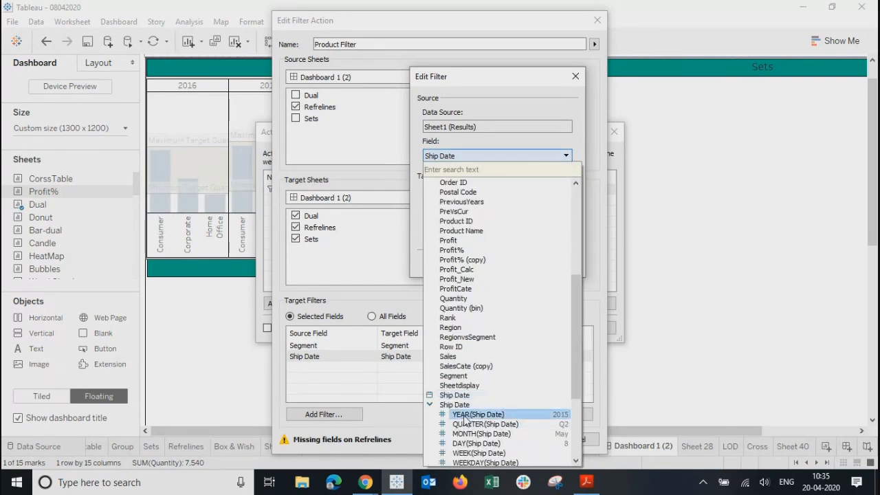
left_click(465, 416)
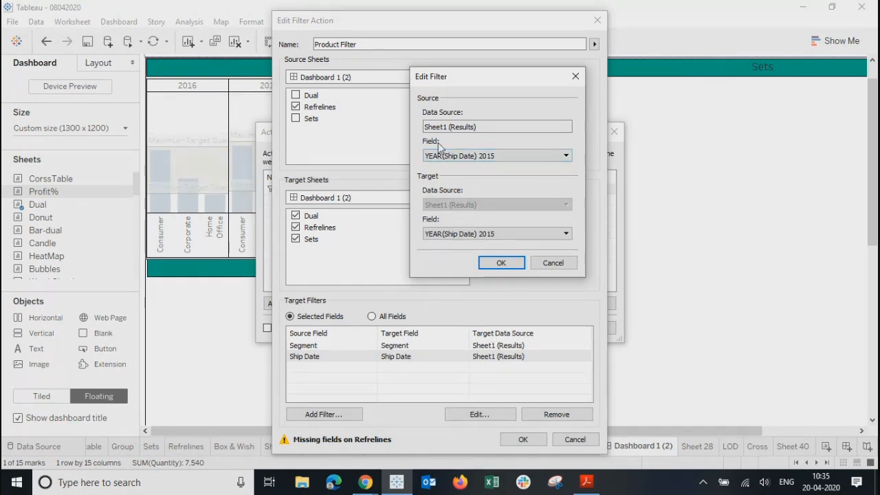
left_click(500, 264)
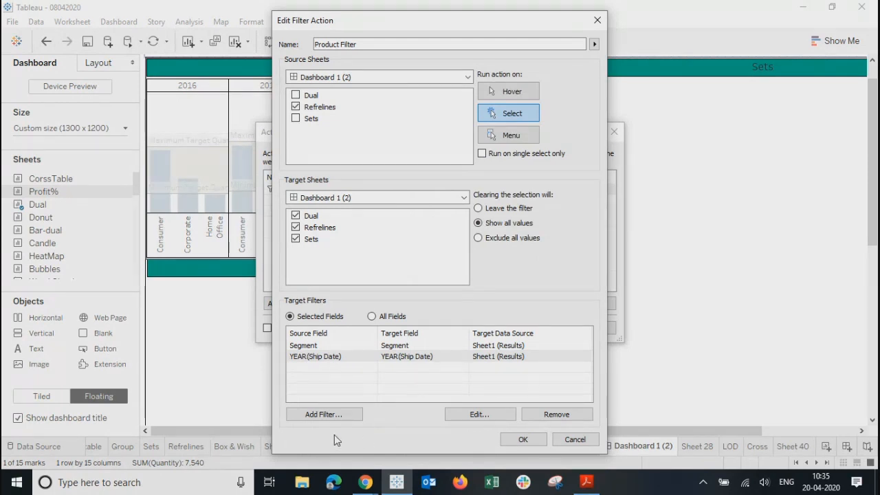
left_click(524, 439)
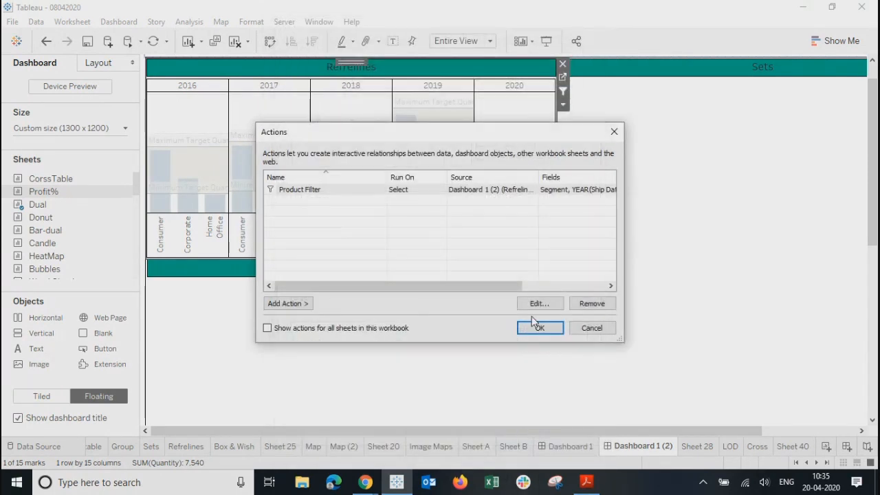
Step: Apply the actions, test filtering on the 2016–2019 Consumer bars, then open Dashboard 1
left_click(534, 328)
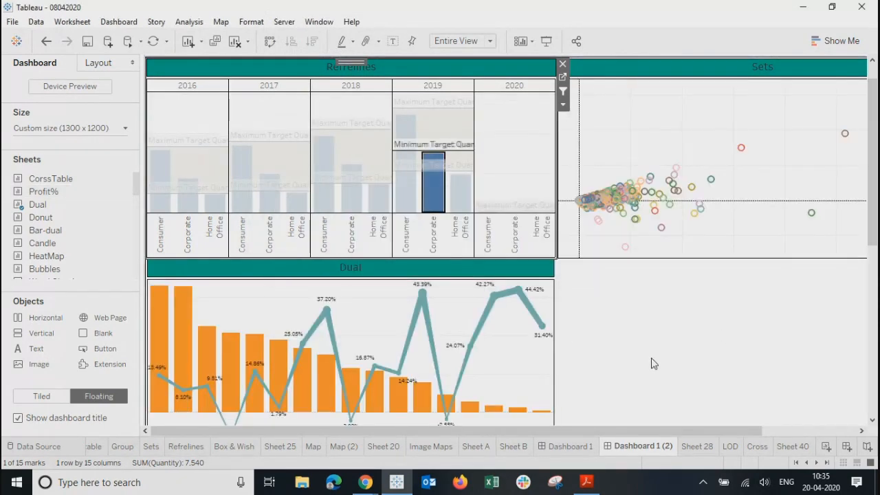
left_click(509, 132)
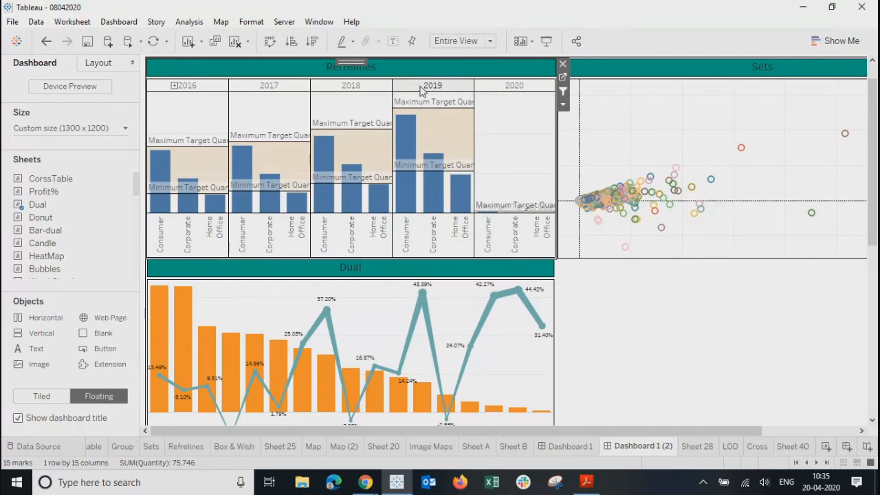
left_click(237, 169)
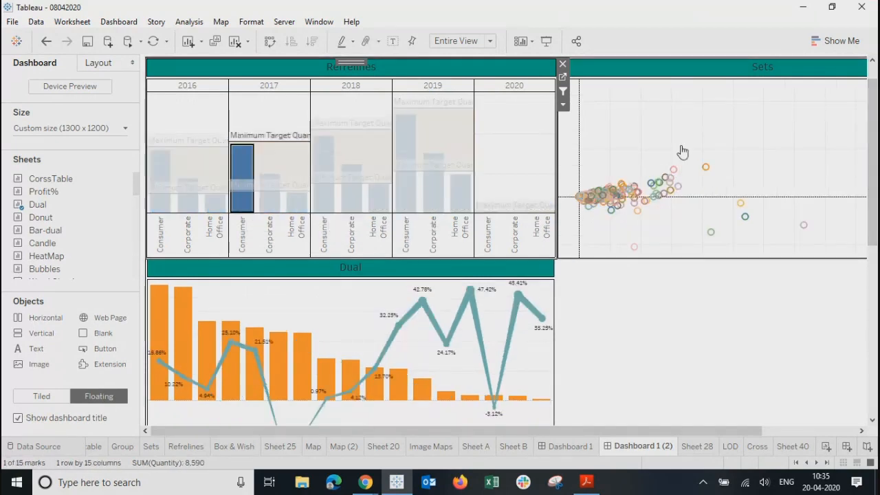
left_click(326, 206)
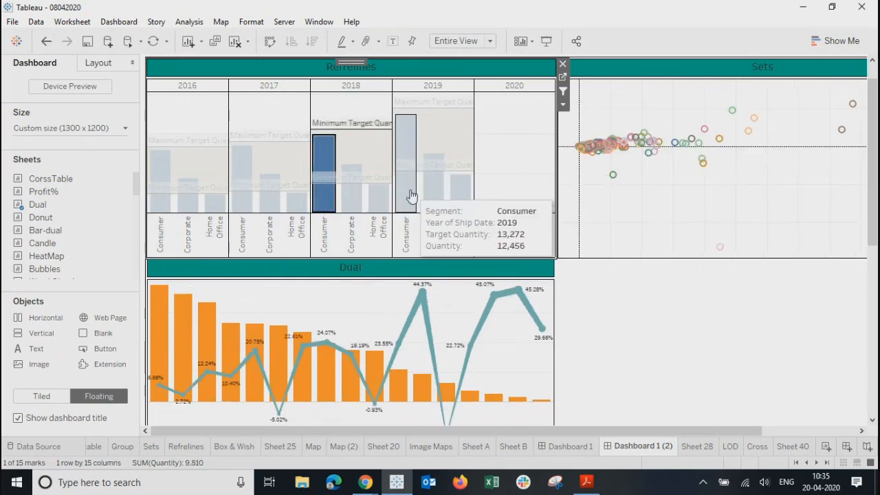
left_click(409, 198)
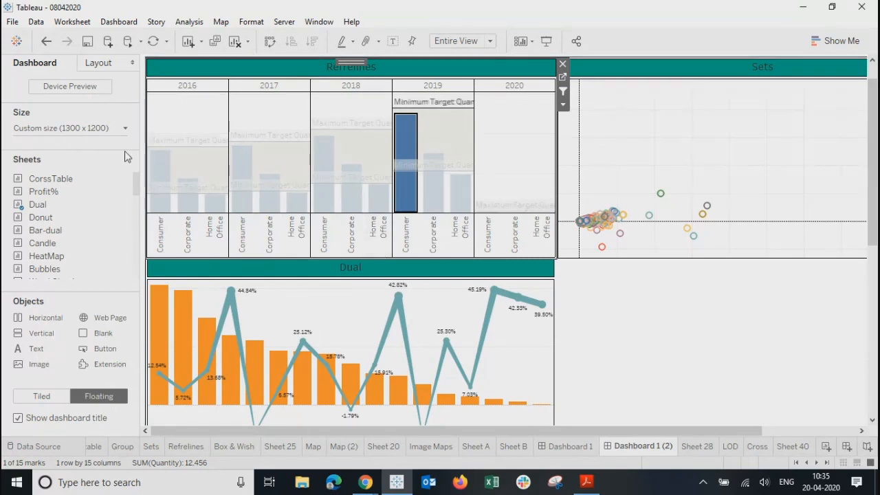
left_click(156, 210)
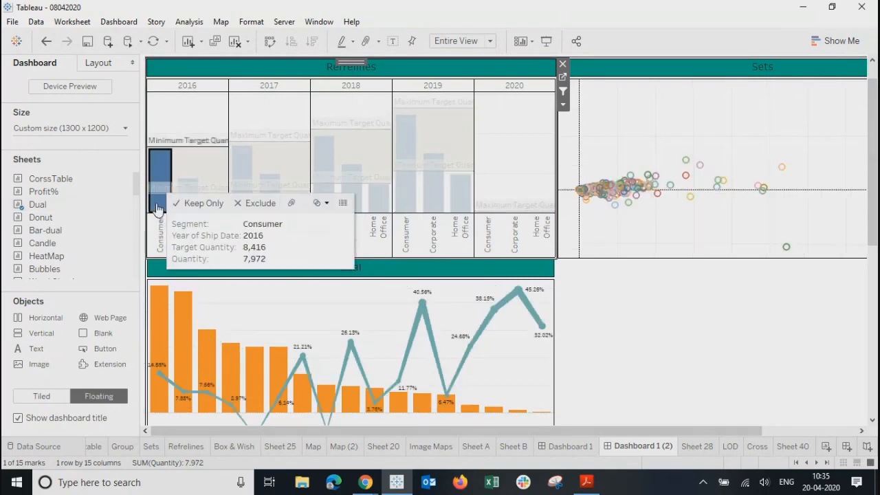
left_click(560, 447)
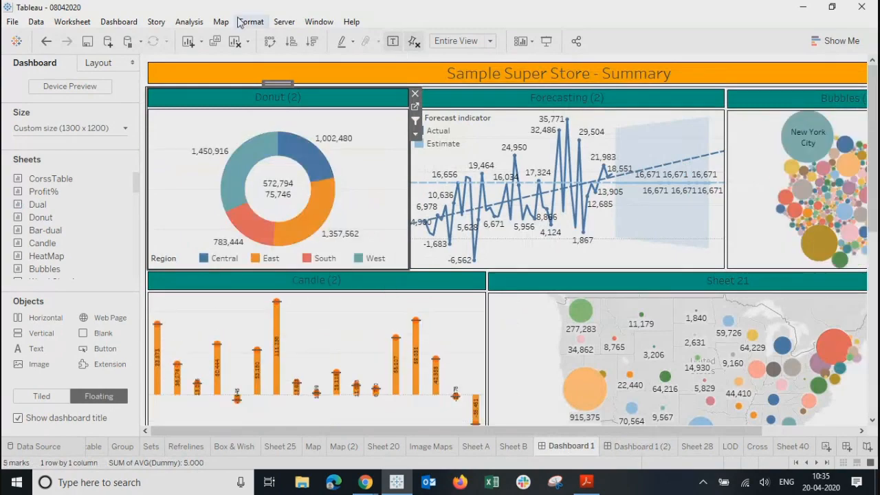
Step: In Presentation Mode, test filters on Los Angeles, Copiers, California and San Francisco
left_click(546, 42)
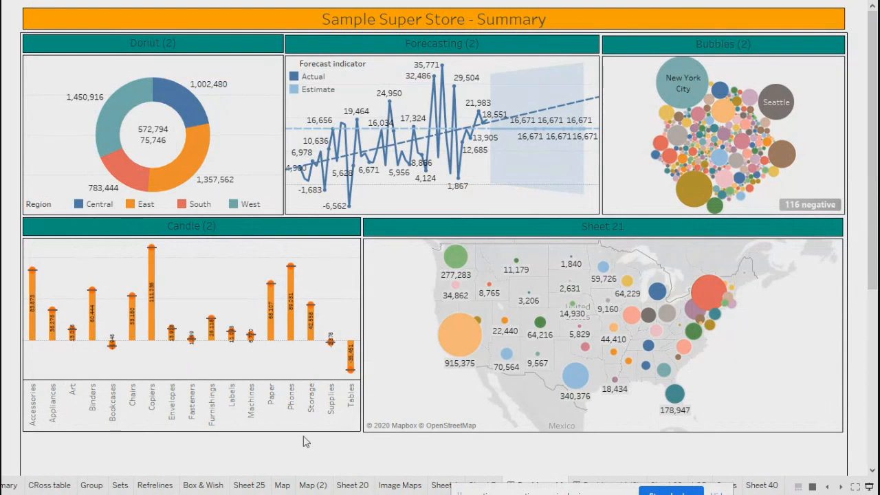
left_click(692, 194)
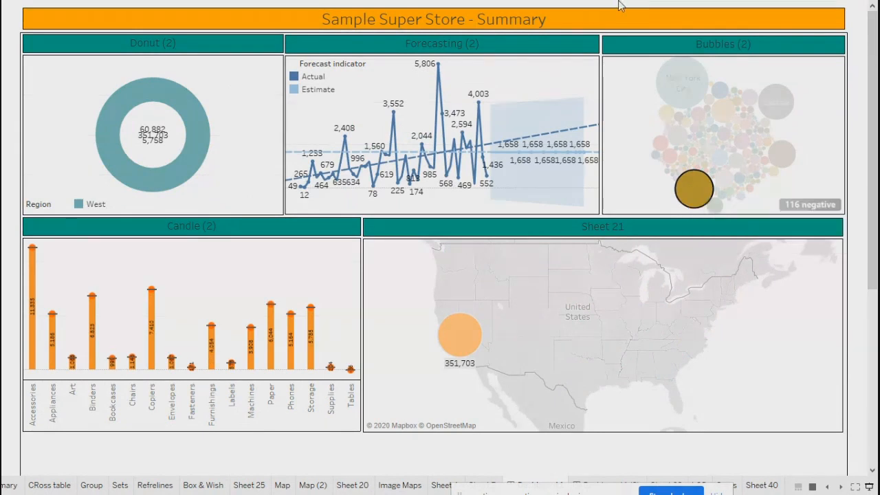
left_click(151, 341)
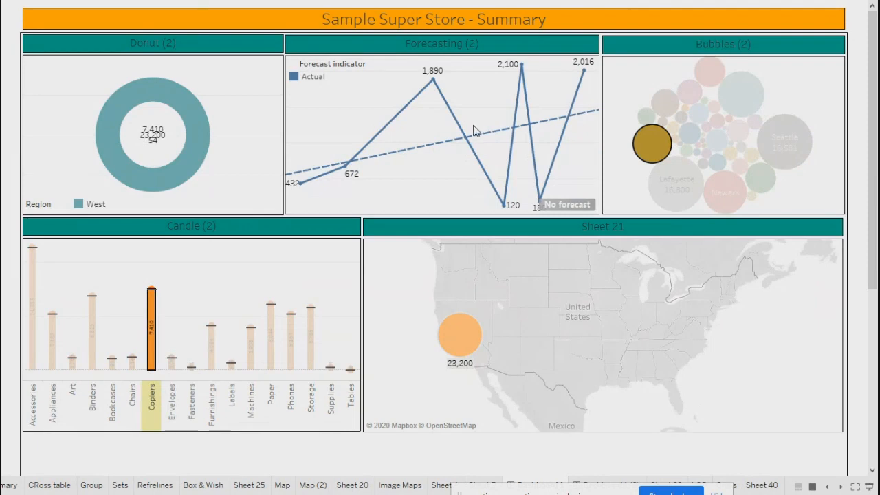
mouse_move(130, 148)
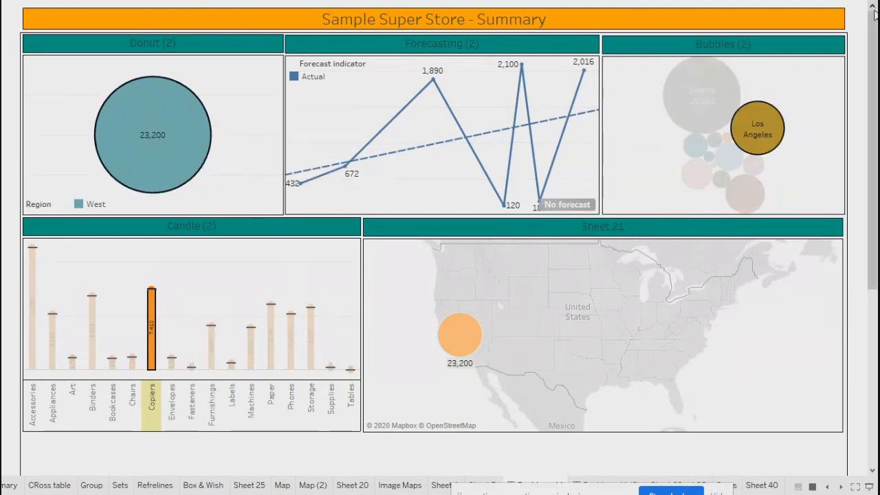
left_click(805, 179)
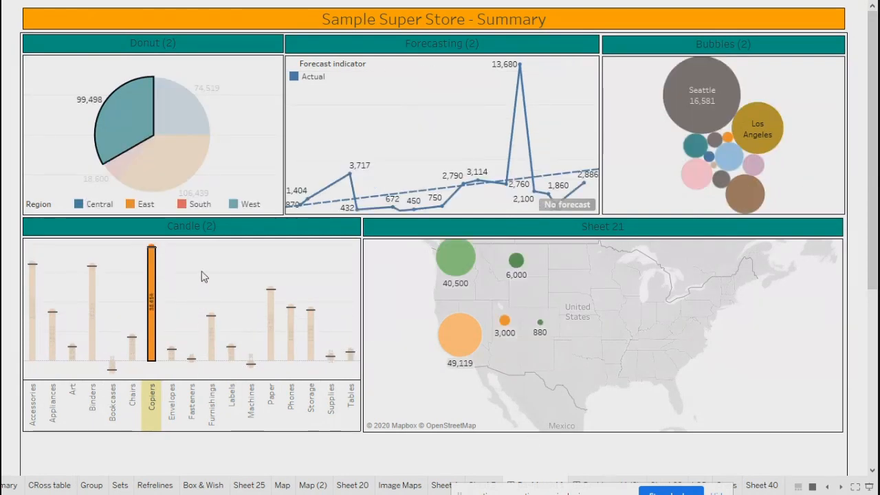
left_click(203, 277)
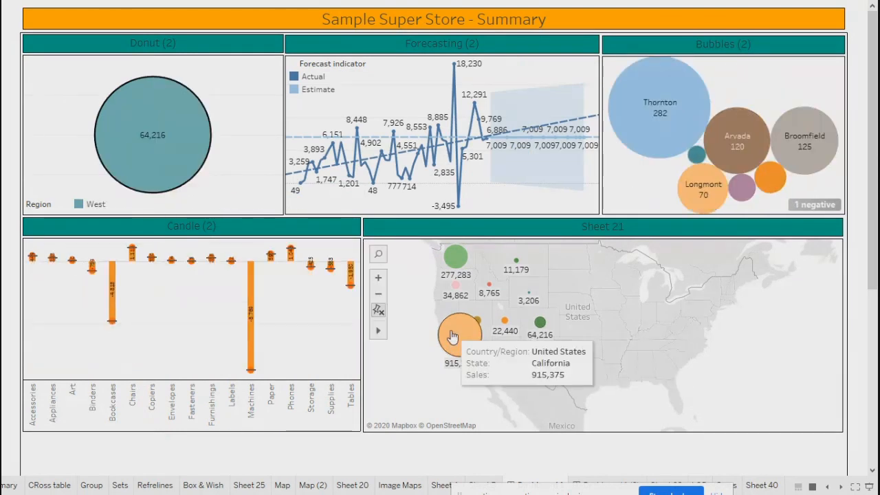
left_click(453, 337)
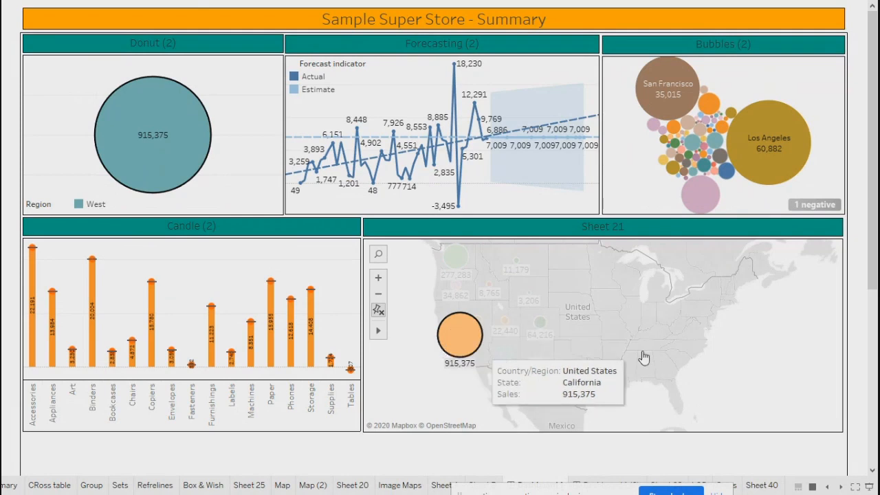
mouse_move(662, 136)
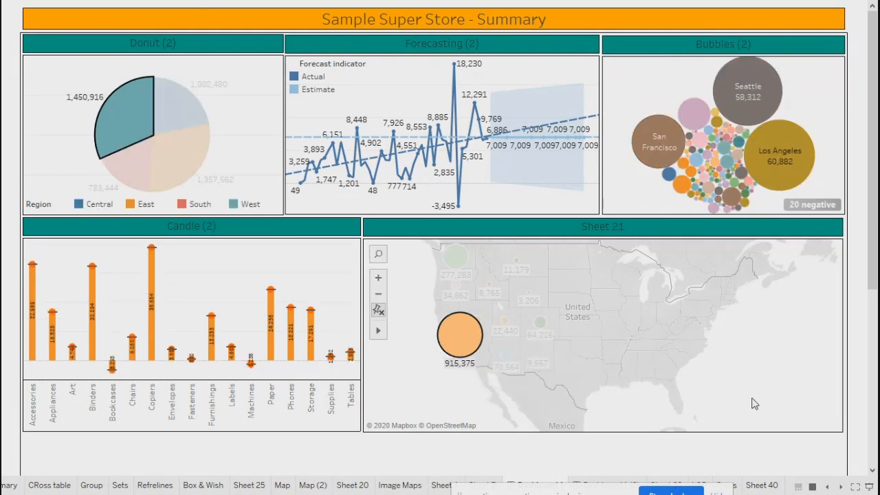
left_click(752, 405)
left_click(666, 131)
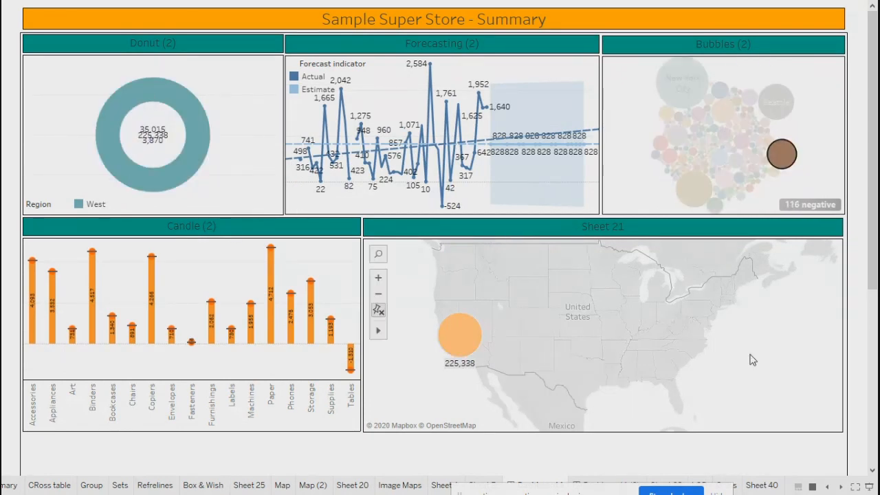
Step: Re-enter Presentation Mode and clear the bubble selection so all charts are unfiltered
key("Escape")
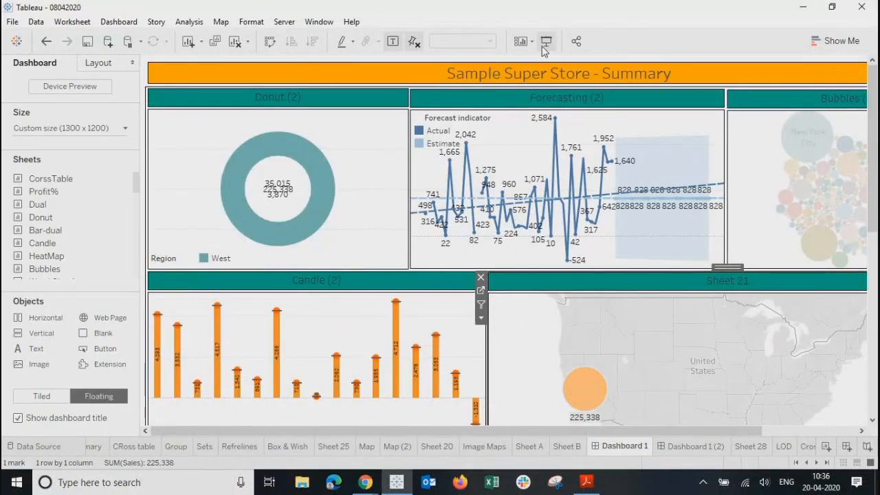
left_click(545, 43)
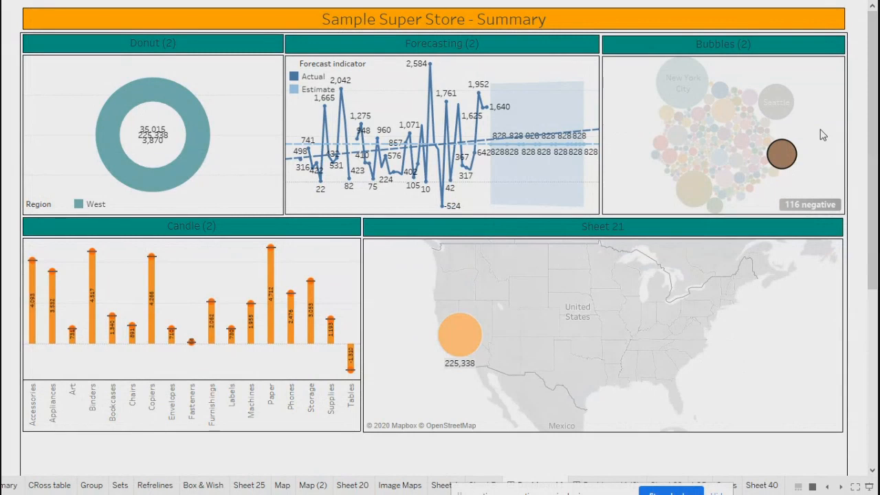
left_click(823, 135)
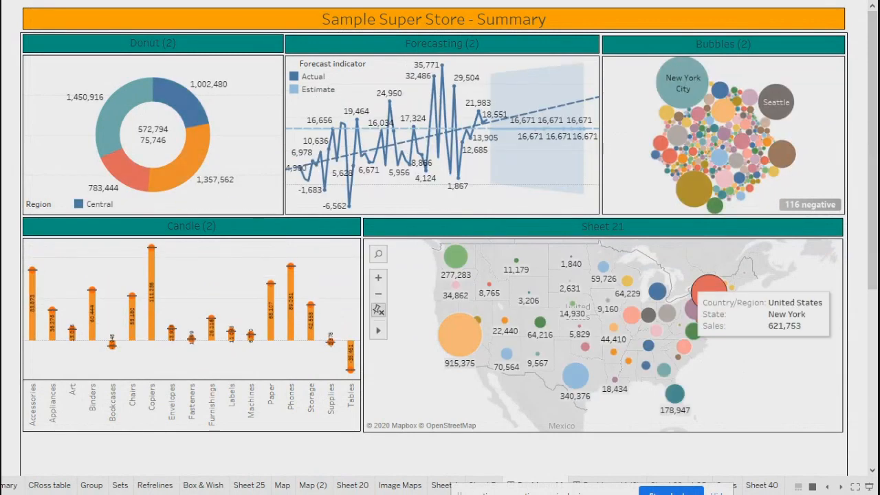
left_click_drag(485, 491, 106, 494)
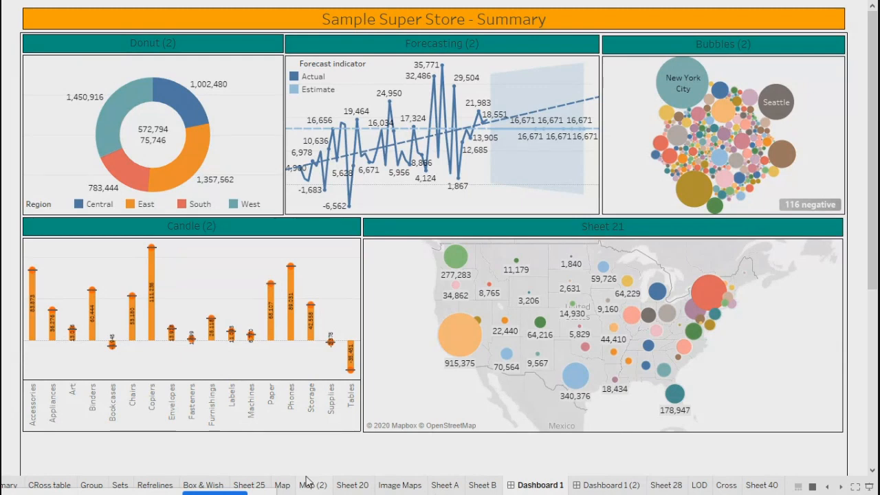
Step: Clear the 2016 Consumer selection, exit Presentation Mode, and switch to Dashboard 1
left_click(612, 485)
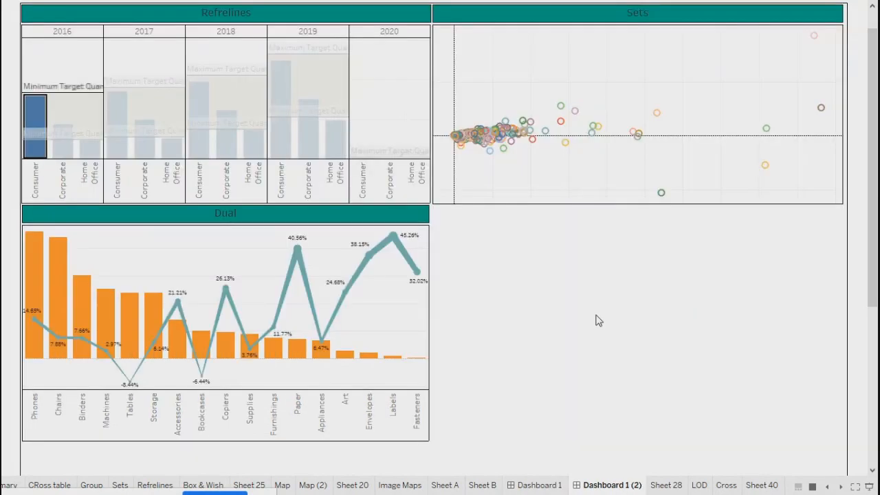
left_click(377, 94)
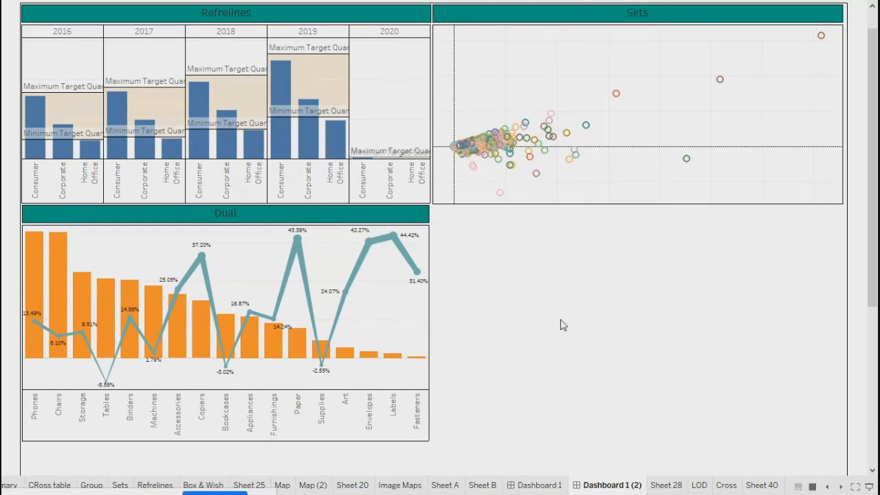
key("Escape")
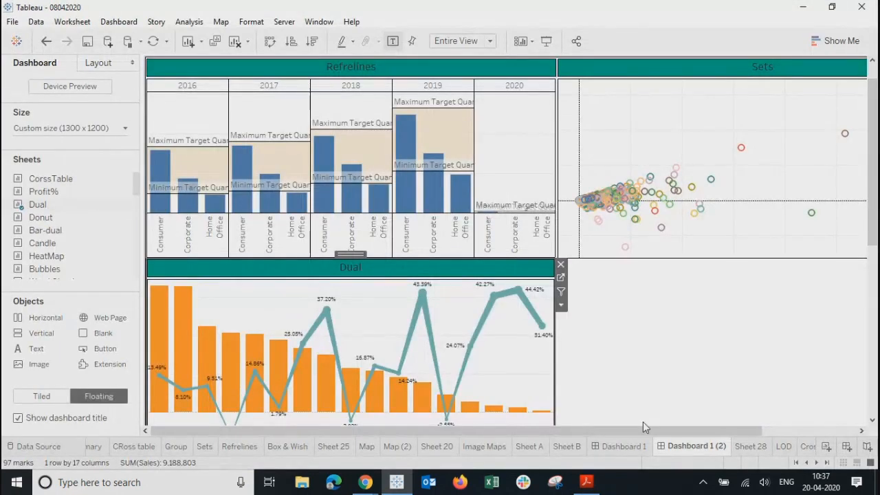
left_click(623, 446)
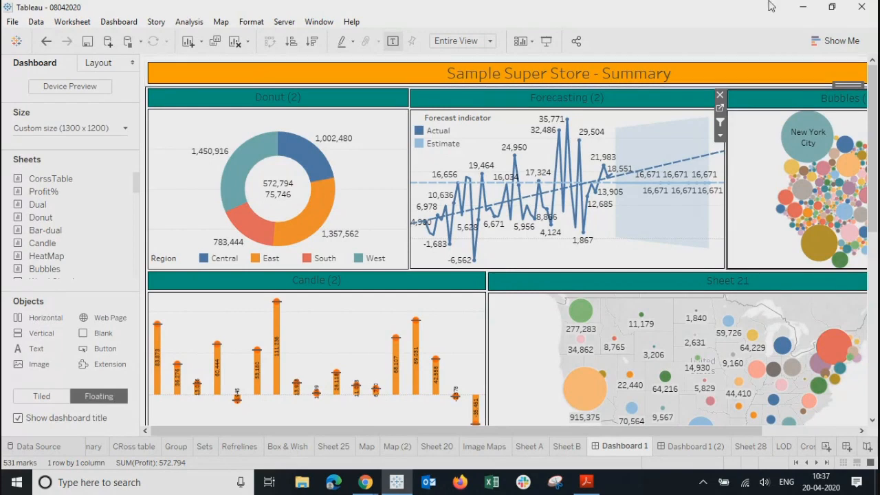
Step: In a new Chrome tab, search Google Images for 'go back'
mouse_move(364, 485)
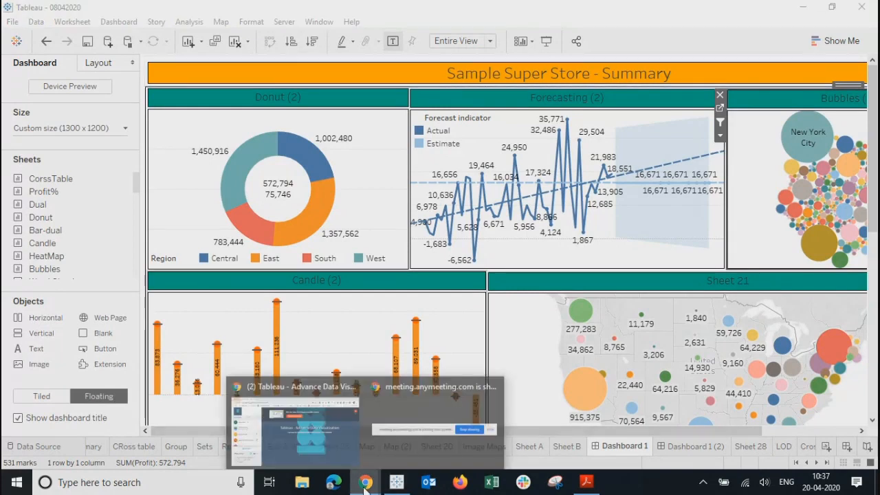
left_click(316, 419)
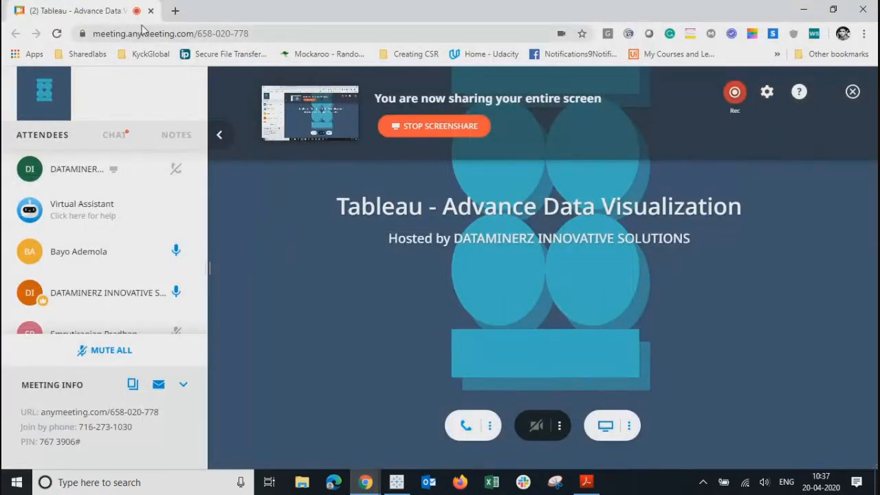
left_click(174, 12)
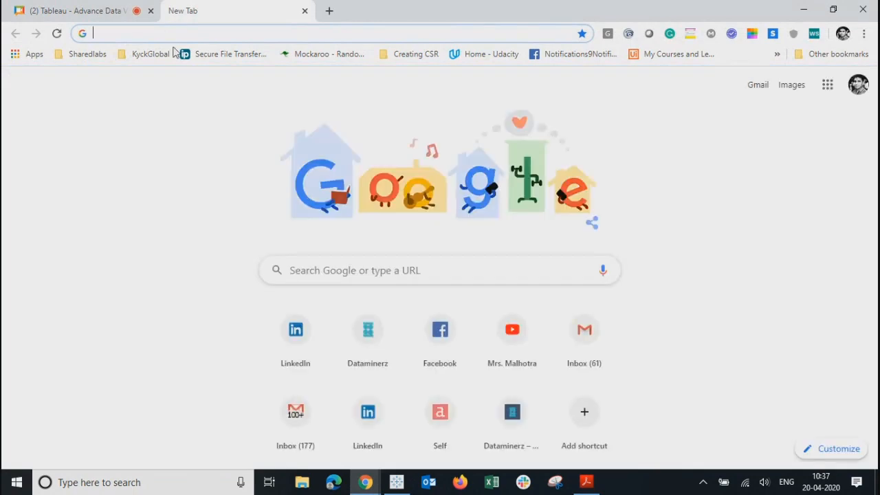
left_click(315, 265)
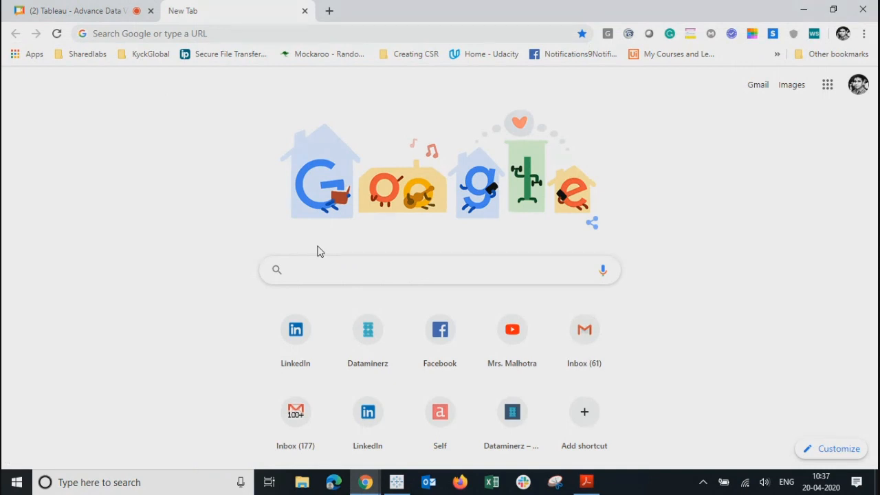
type("go back")
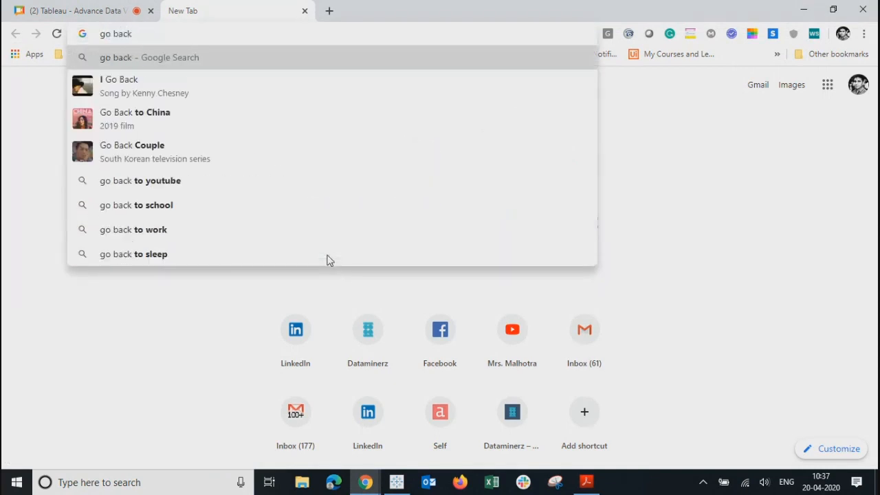
key("Return")
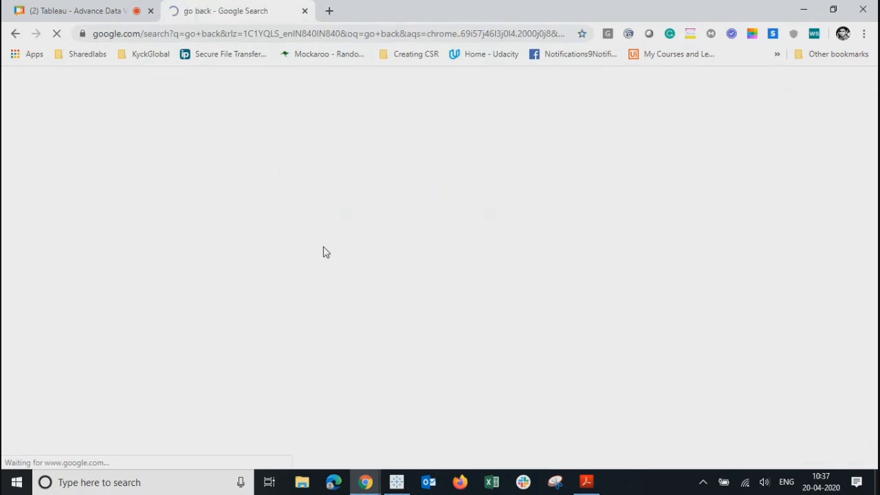
left_click(185, 137)
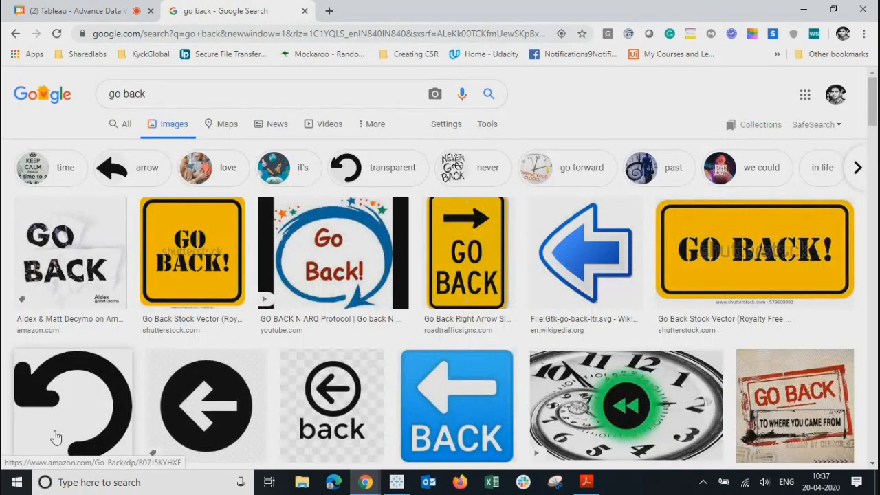
Step: Preview some results, then use Advanced search to show only transparent images
left_click(326, 385)
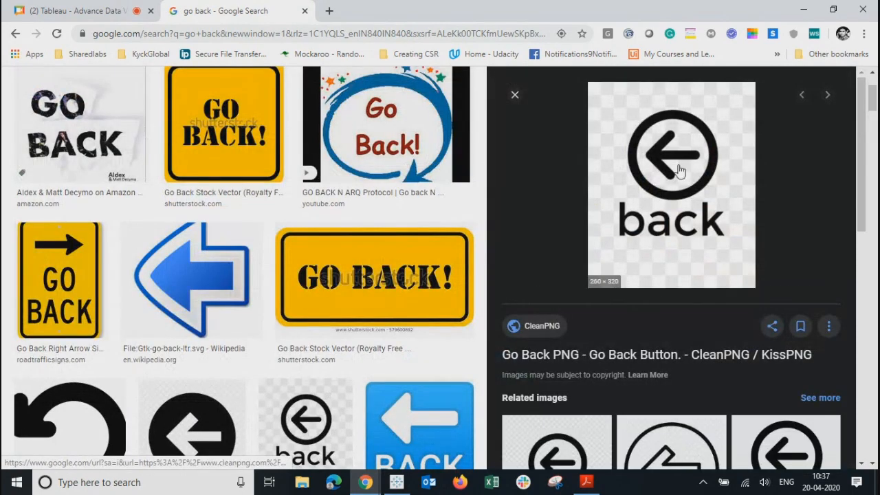
left_click(679, 451)
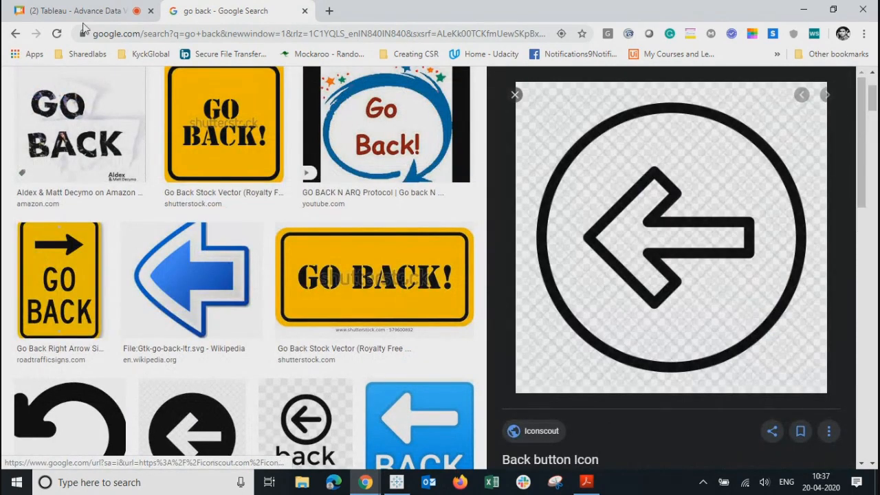
scroll(152, 179, "up", 2)
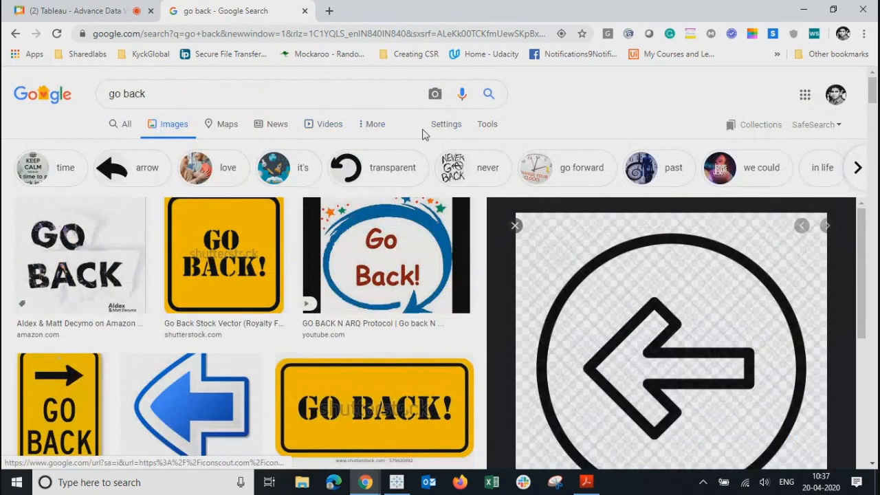
left_click(445, 126)
left_click(457, 183)
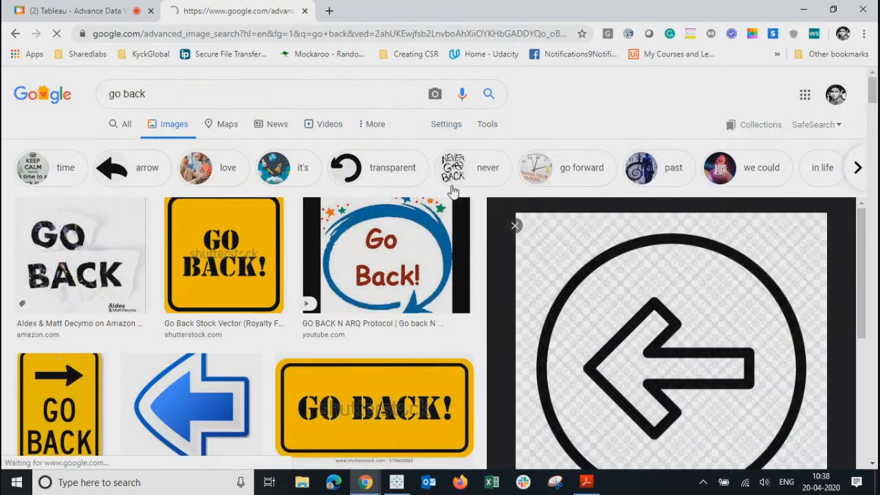
scroll(282, 374, "down", 5)
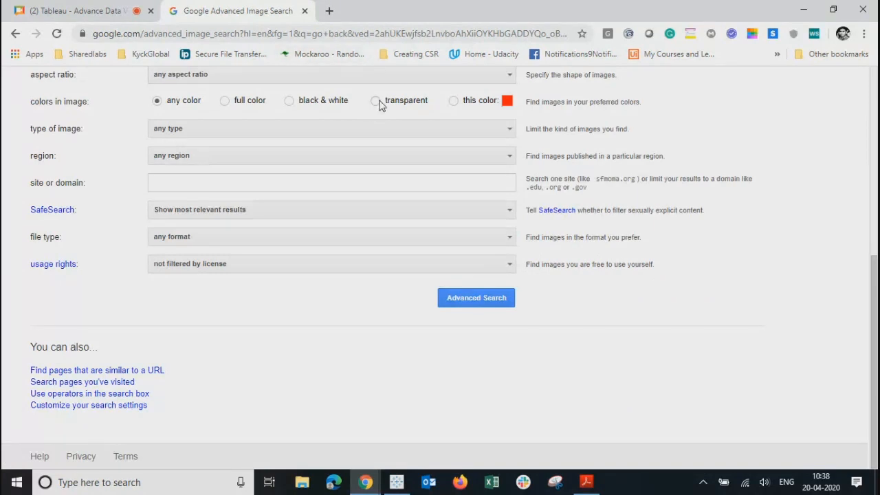
left_click(471, 300)
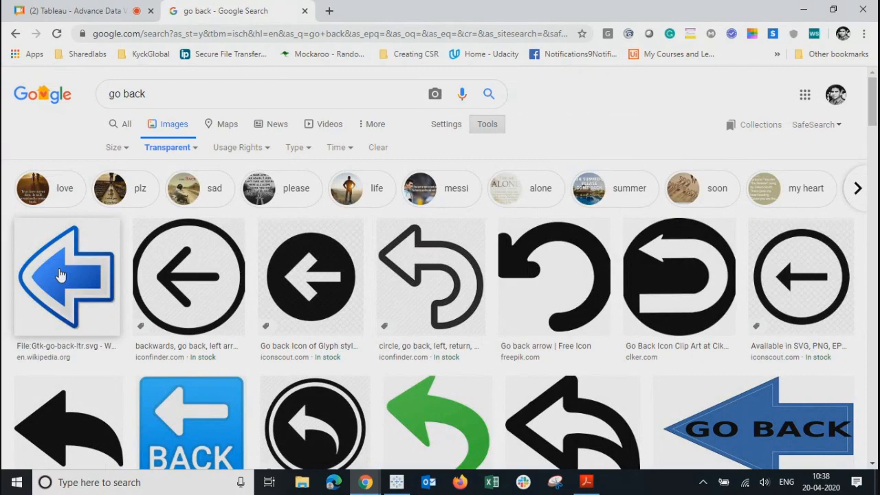
Step: Save the circular left-arrow image to the Desktop as Left_Arrow_-512.webp
left_click(189, 275)
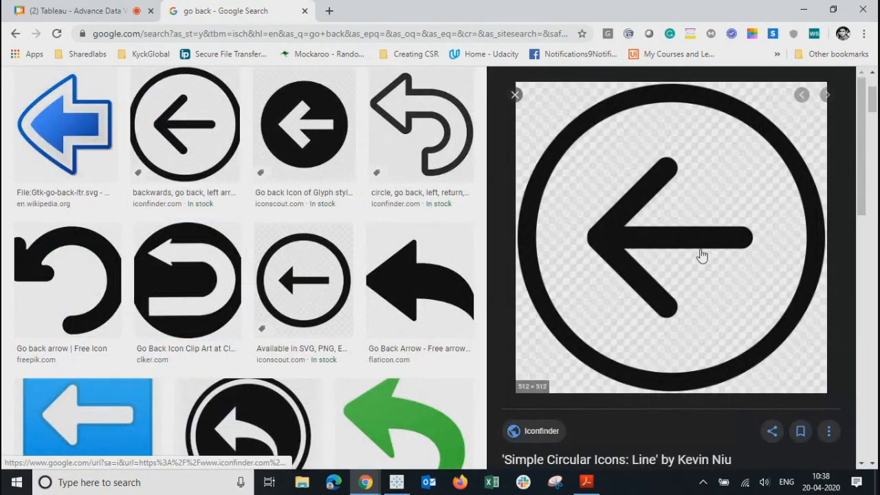
right_click(687, 248)
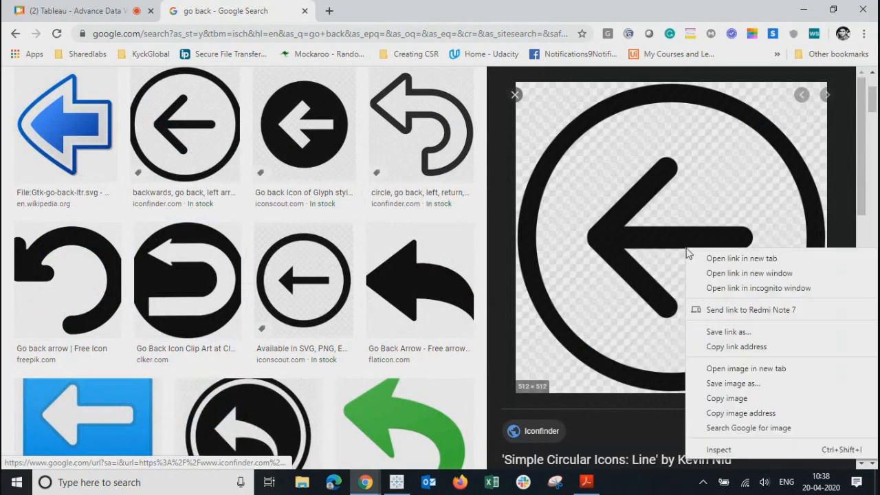
left_click(722, 384)
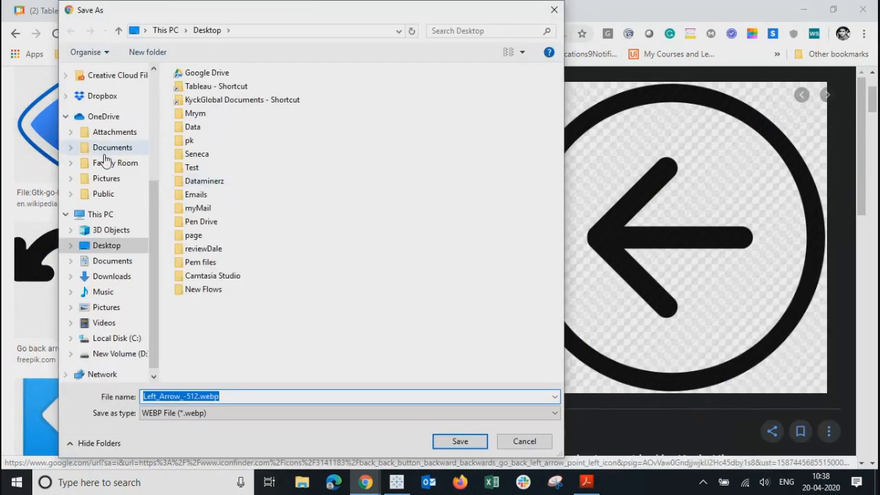
scroll(107, 164, "up", 4)
left_click(106, 96)
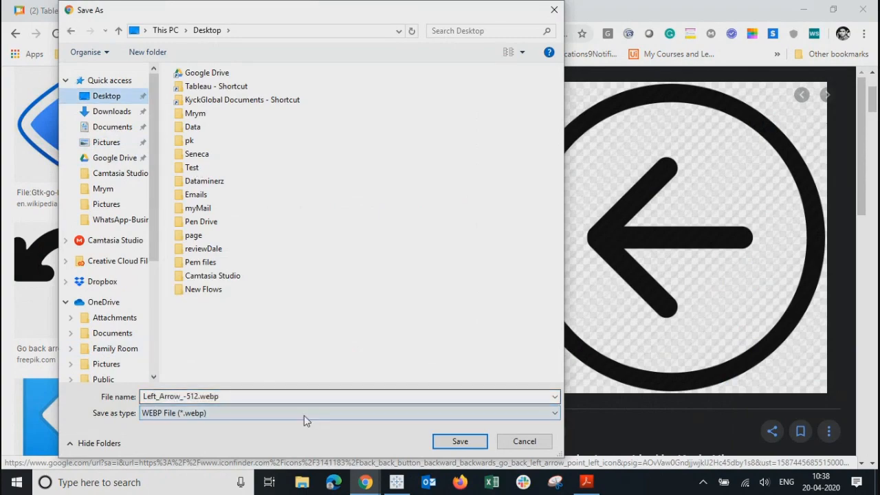
left_click(460, 442)
scroll(323, 282, "up", 3)
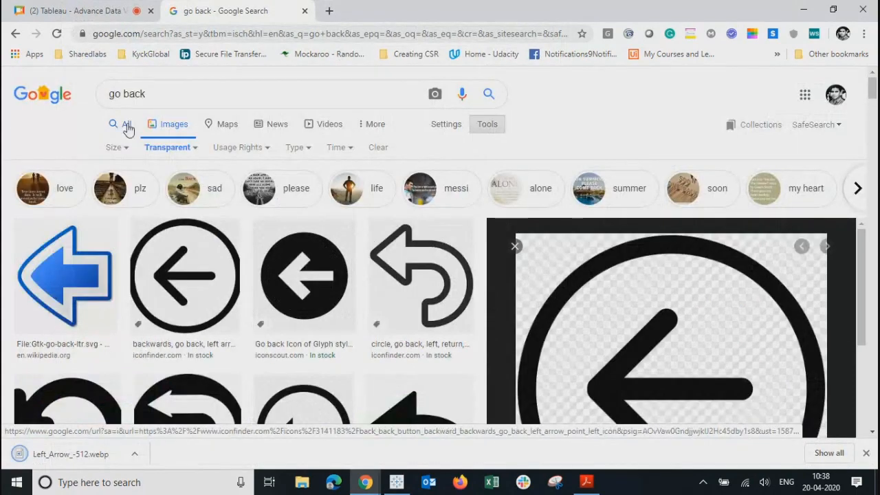
Step: Replace the search with 'right arrow' and run it
left_click(166, 104)
type("r")
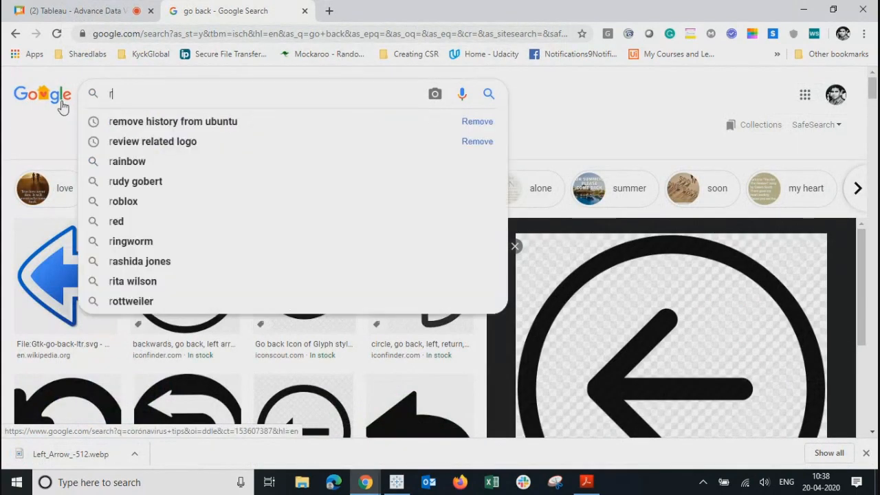
type("ight arrow")
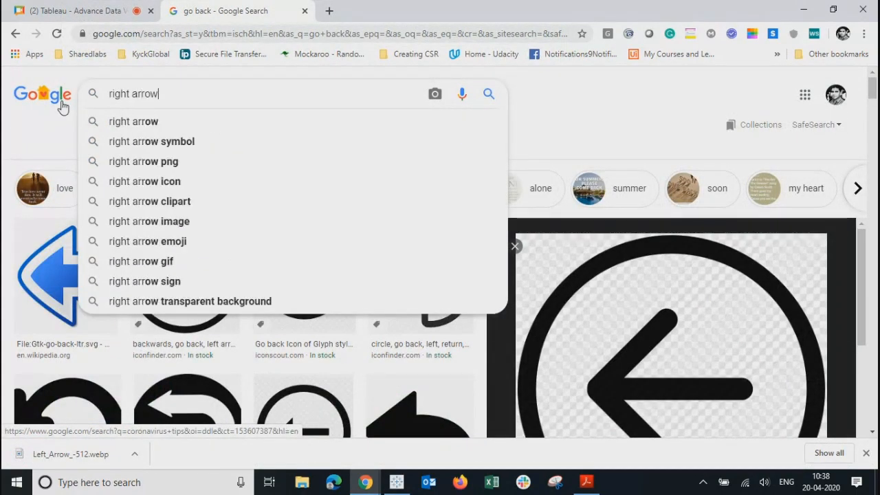
key("Return")
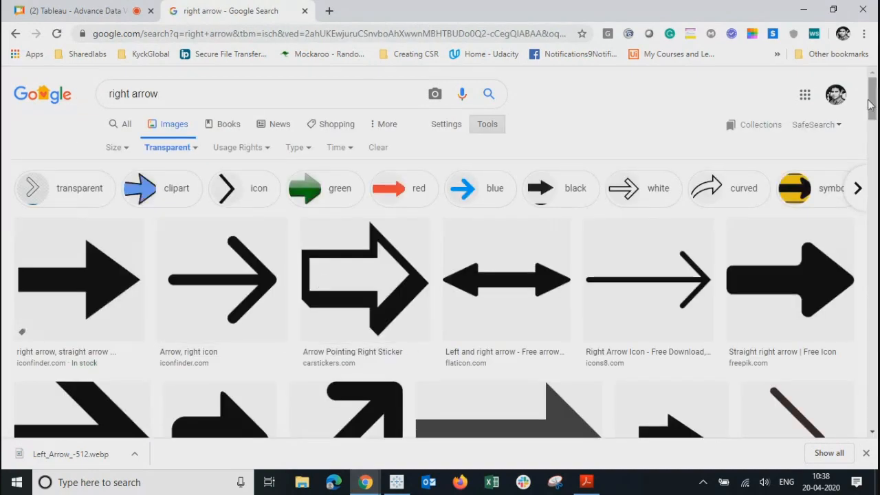
mouse_move(875, 93)
left_mouse_down()
mouse_move(875, 162)
mouse_move(874, 97)
left_mouse_up()
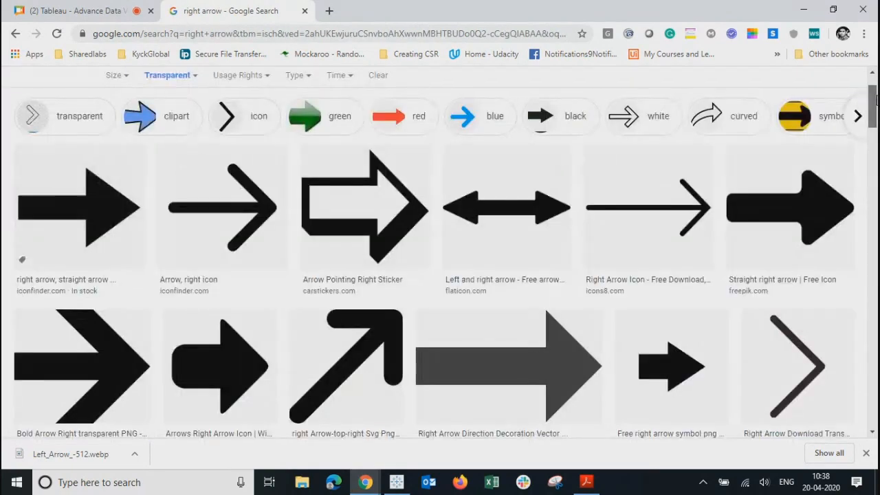
Step: Save the Arrow right icon to the Desktop as 591276-arrow-right-512.webp
left_click(234, 237)
right_click(638, 243)
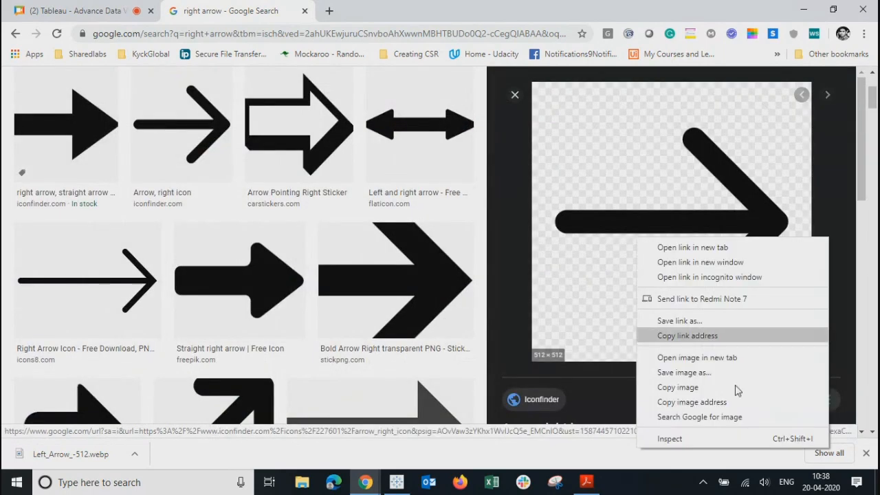
left_click(677, 373)
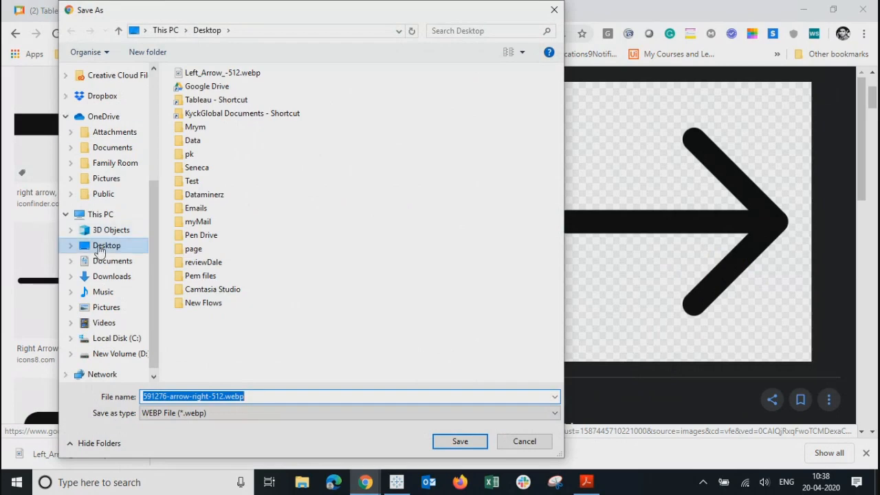
left_click(466, 445)
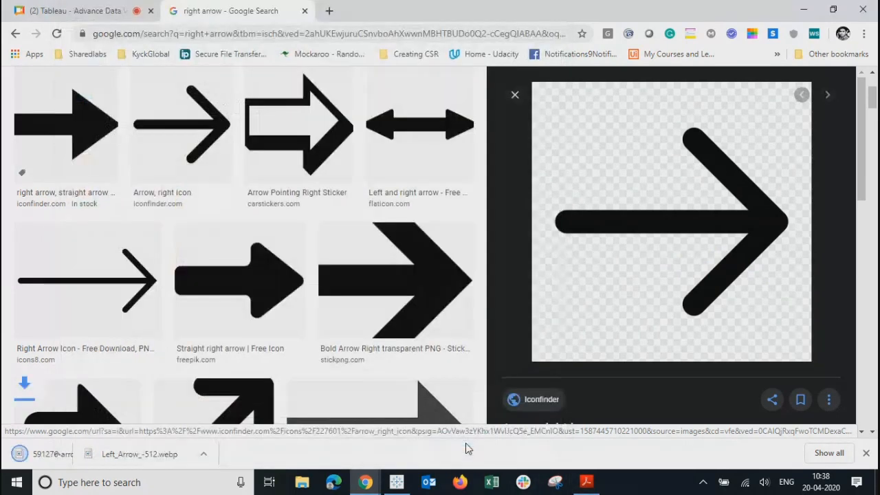
left_click(89, 14)
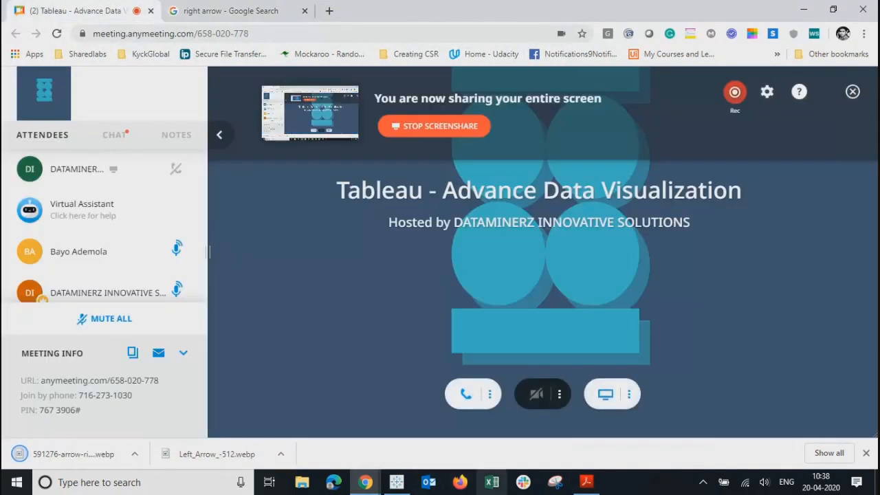
Step: Place a floating image object over the Donut area and browse the Desktop for a file
left_click(401, 485)
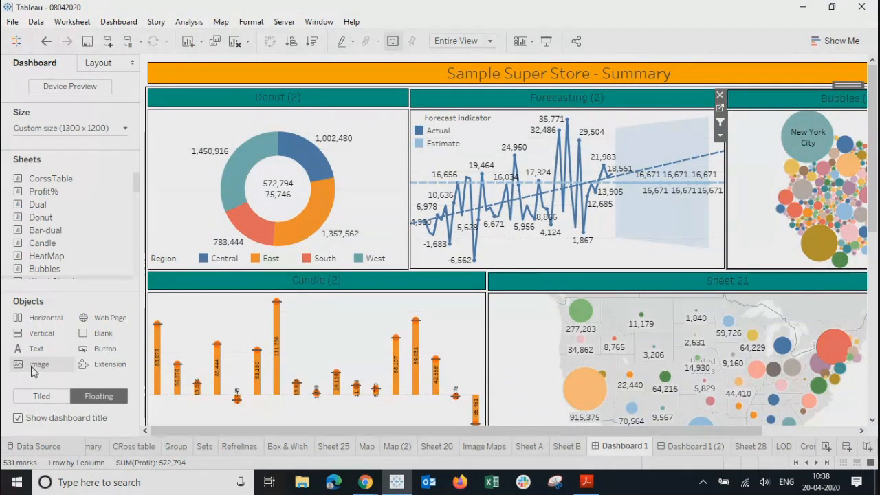
left_click_drag(34, 372, 158, 117)
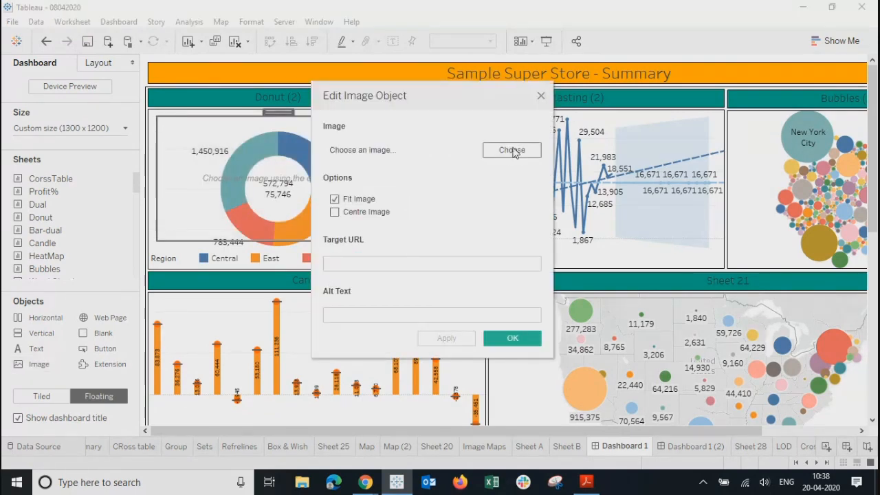
left_click(506, 158)
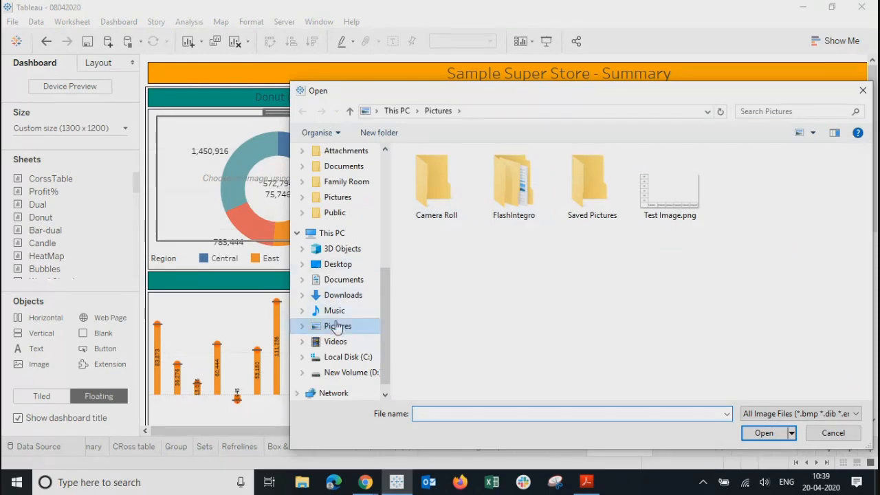
left_click(336, 264)
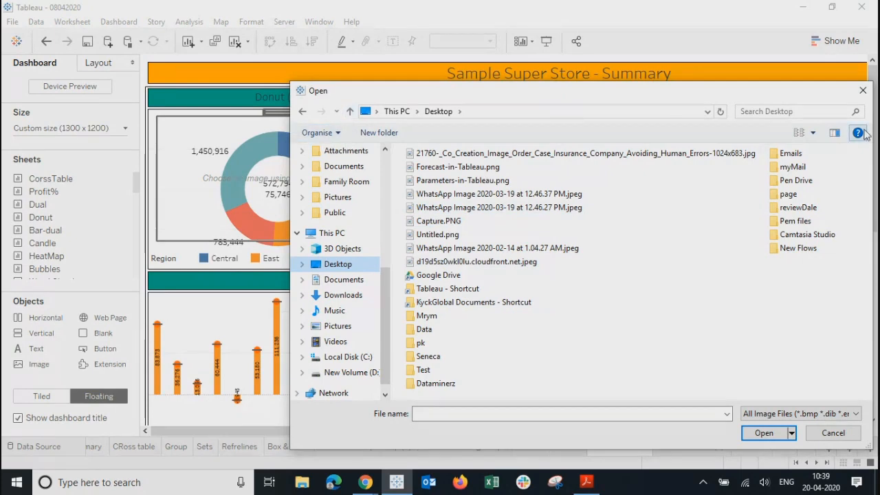
Step: Show the Desktop files as extra large icons with the All Image Files filter
left_click(813, 133)
left_click(813, 46)
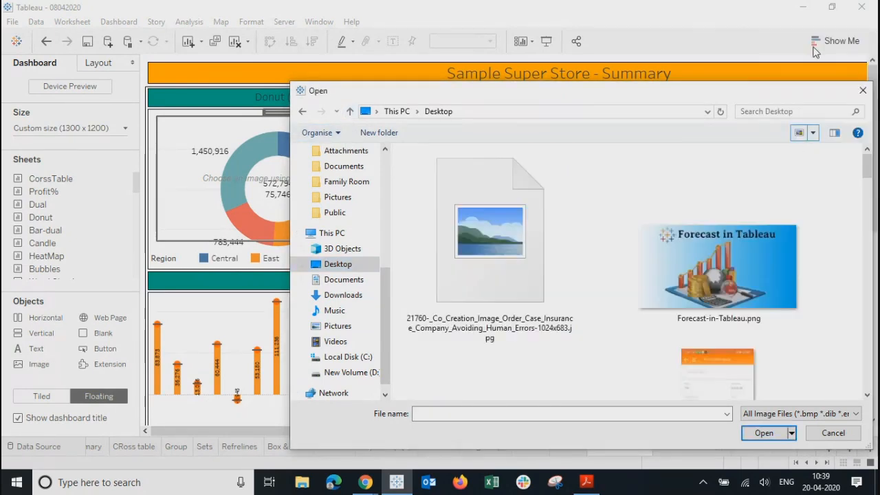
scroll(626, 298, "down", 5)
scroll(626, 298, "down", 10)
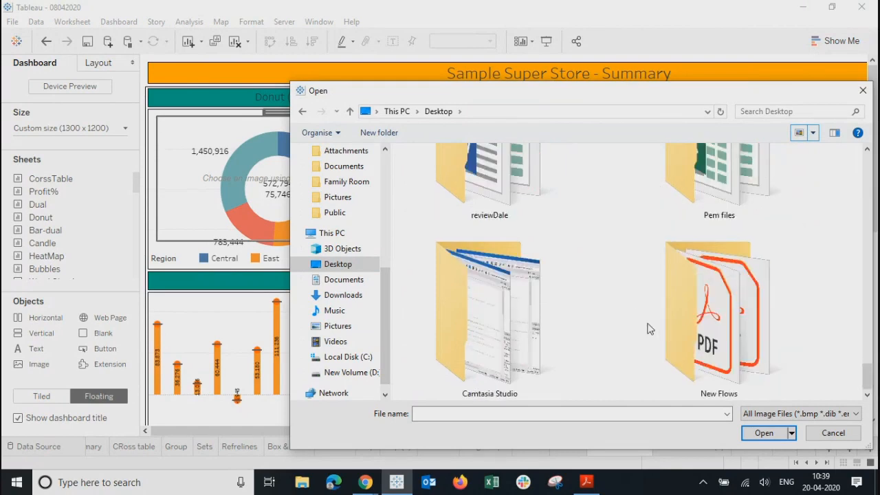
left_click(845, 413)
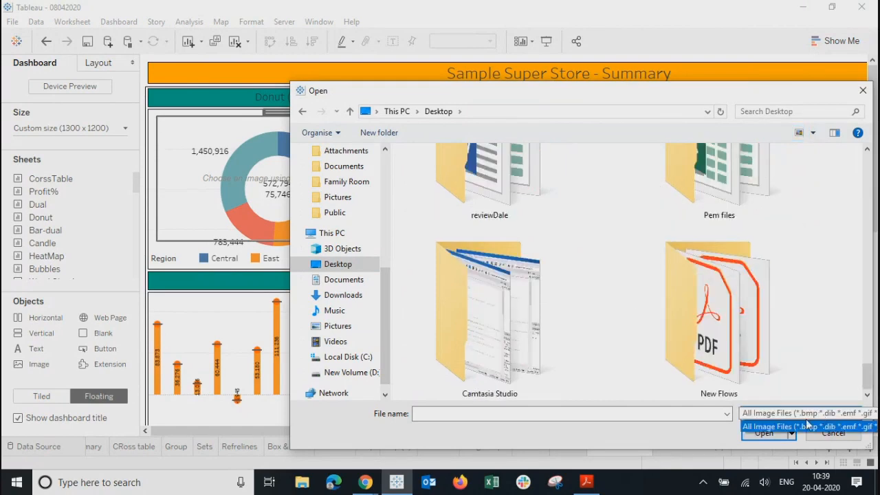
left_click(808, 425)
left_click_drag(868, 393, 867, 190)
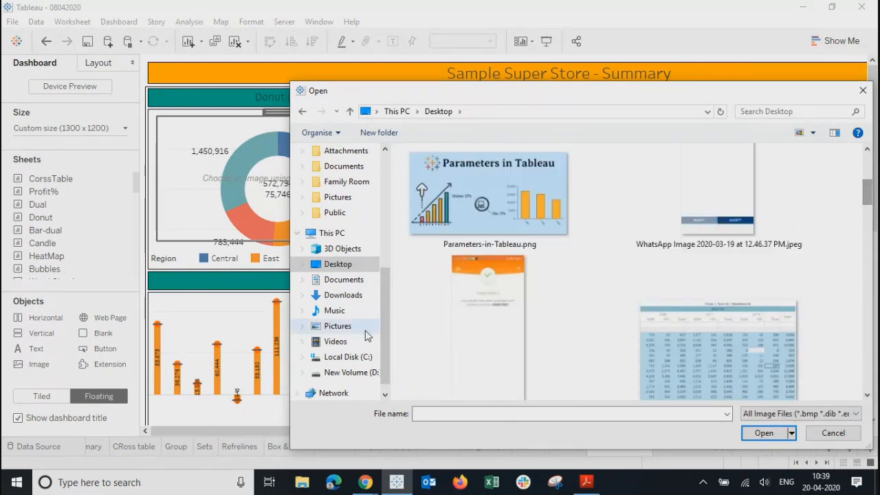
scroll(326, 195, "up", 5)
left_click(332, 176)
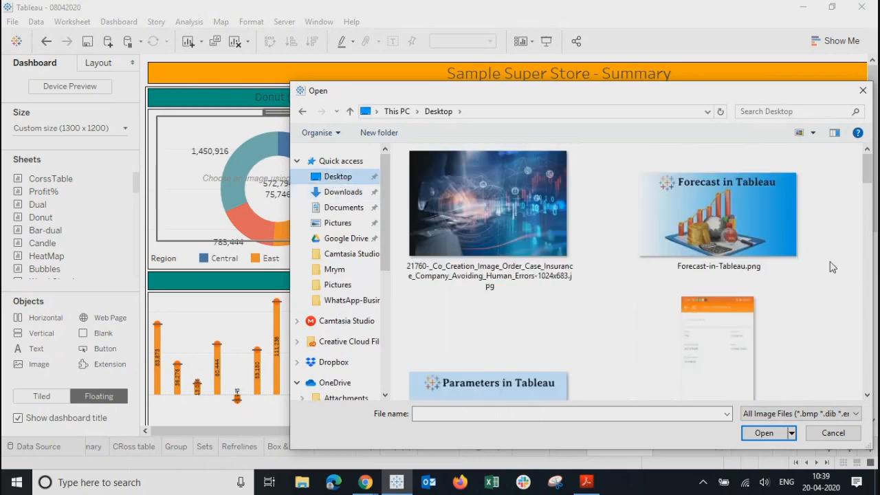
left_click_drag(870, 172, 843, 383)
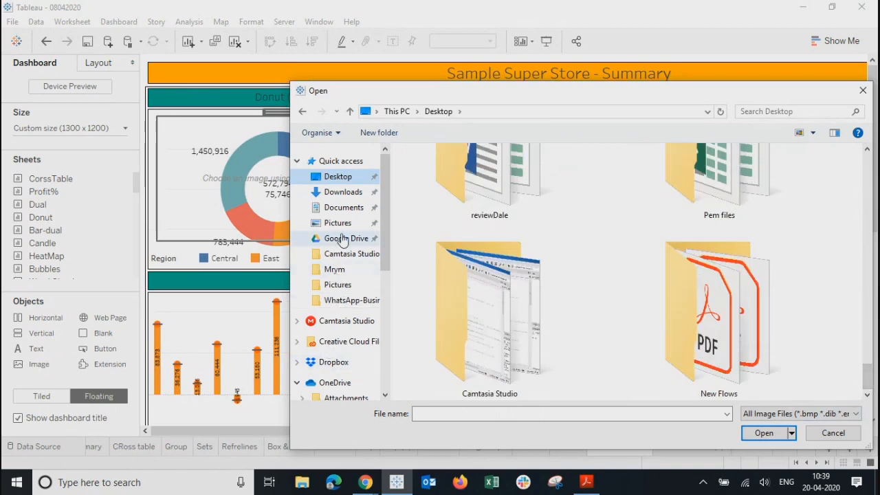
left_click(365, 482)
left_click(291, 392)
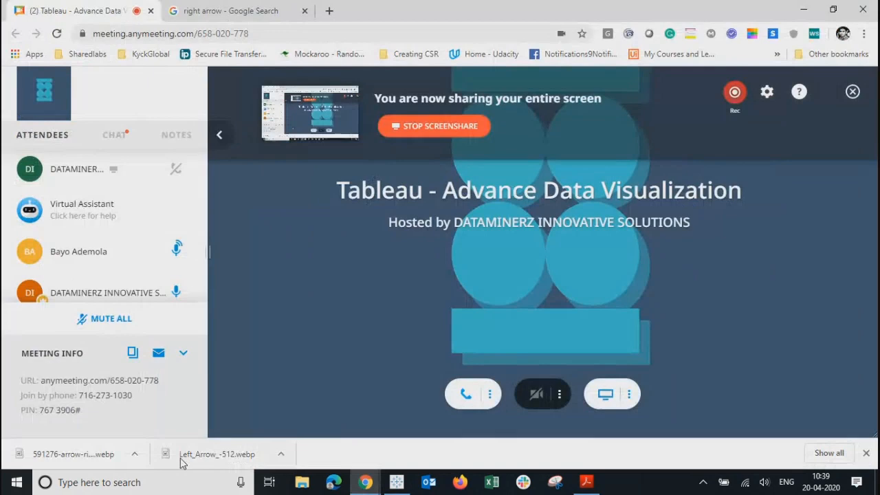
left_click(281, 454)
left_click(306, 411)
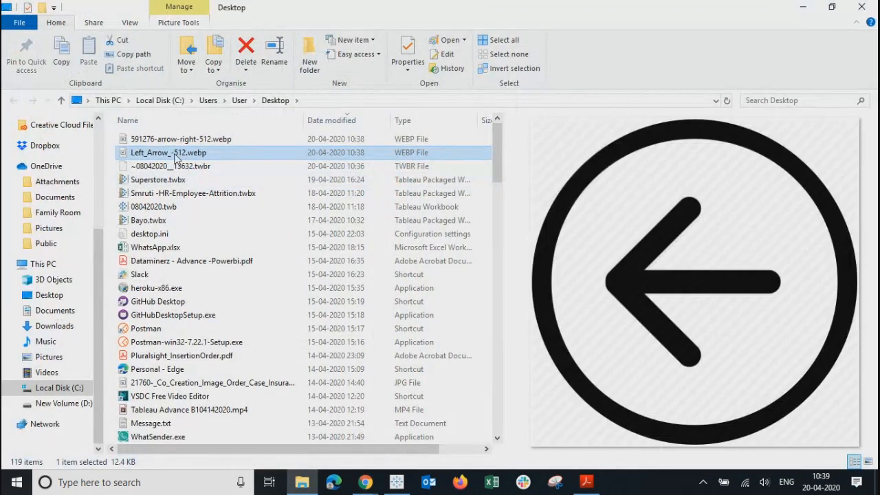
left_click(169, 141)
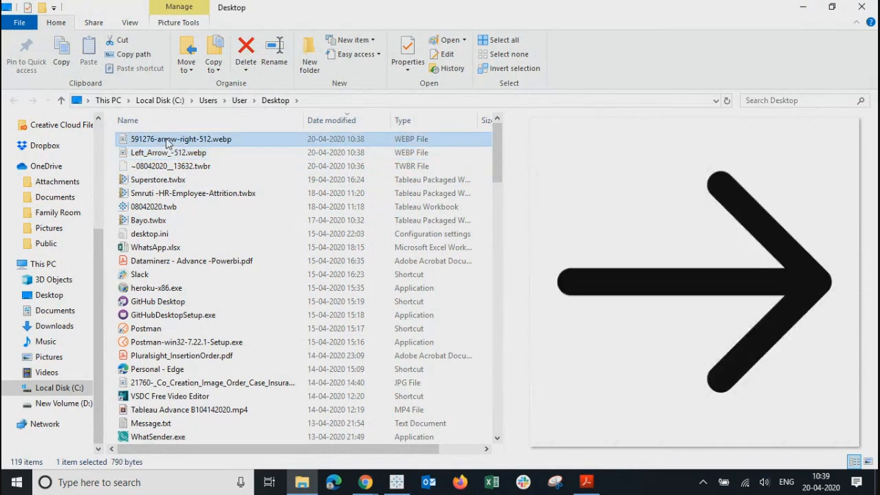
left_click(165, 157)
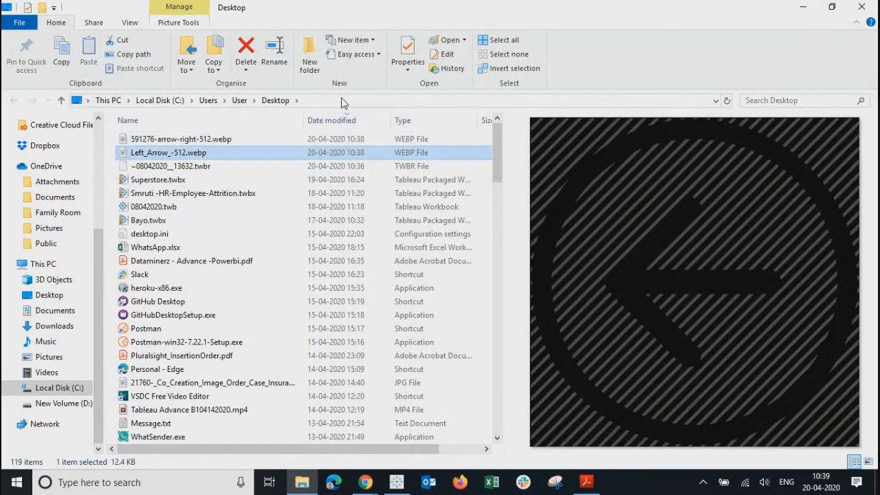
left_click(342, 100)
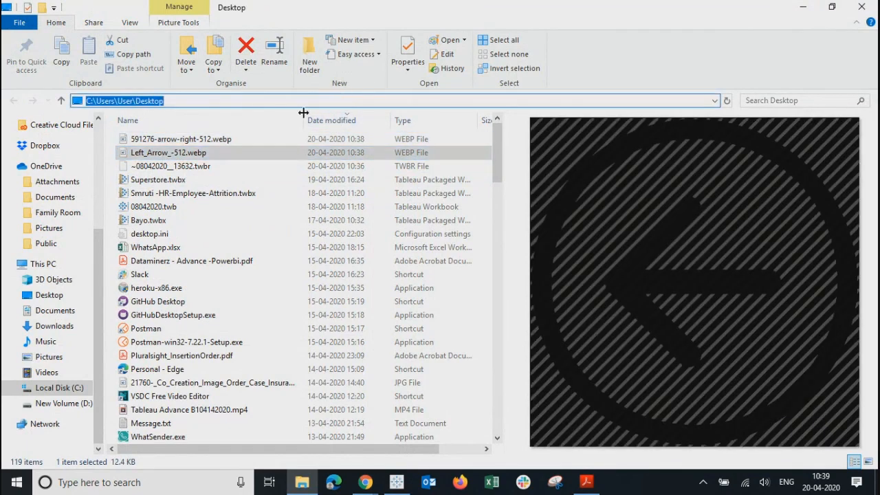
left_click(211, 140)
left_click(319, 101)
key("ctrl+c")
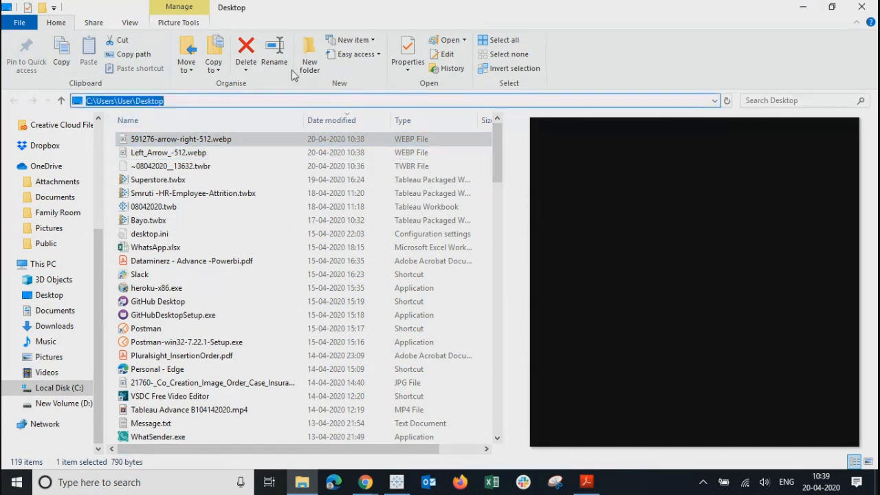
left_click(802, 7)
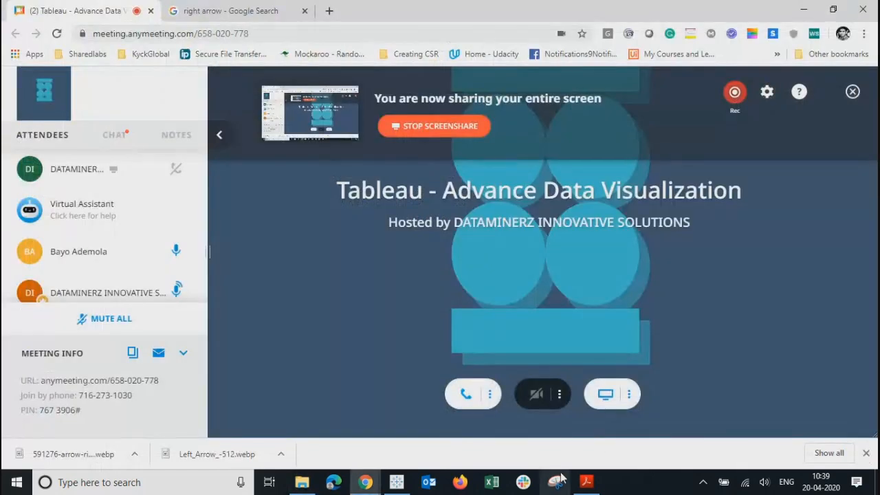
left_click(404, 483)
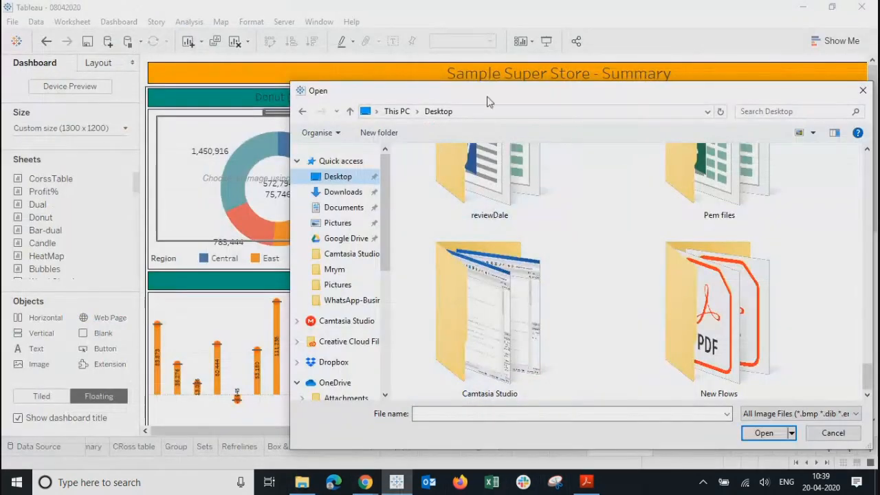
Step: Paste the Desktop path as file name and switch the picker to list view
left_click(501, 414)
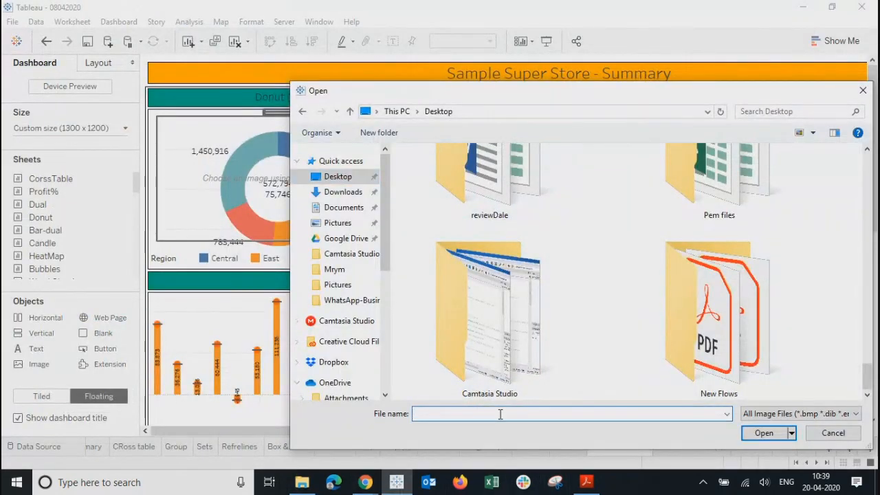
key("ctrl+v")
key("ctrl+a")
key("ctrl+c")
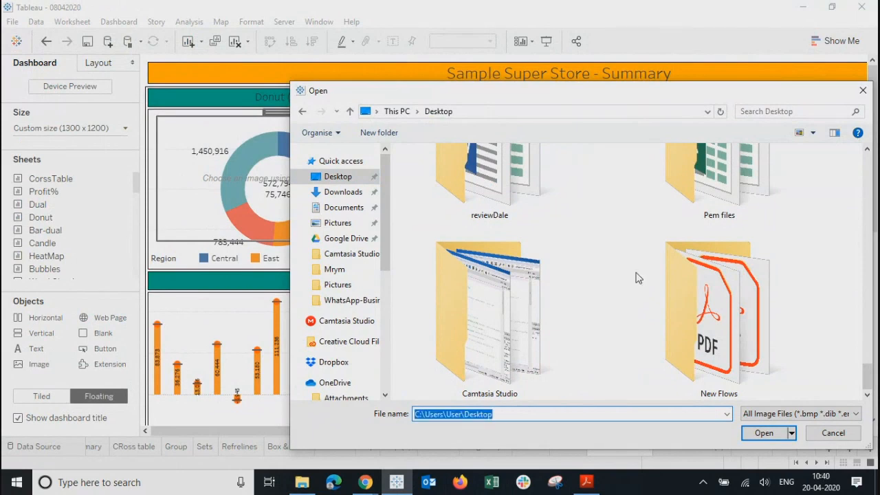
scroll(642, 269, "up", 8)
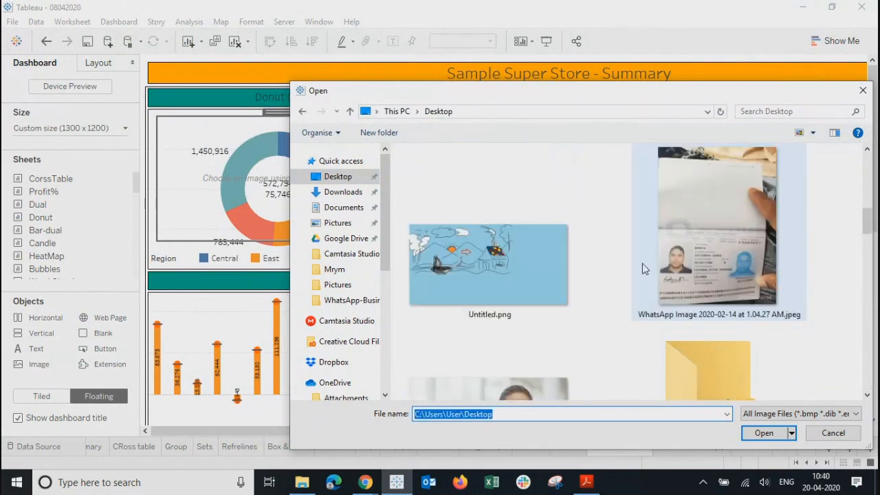
scroll(642, 269, "up", 5)
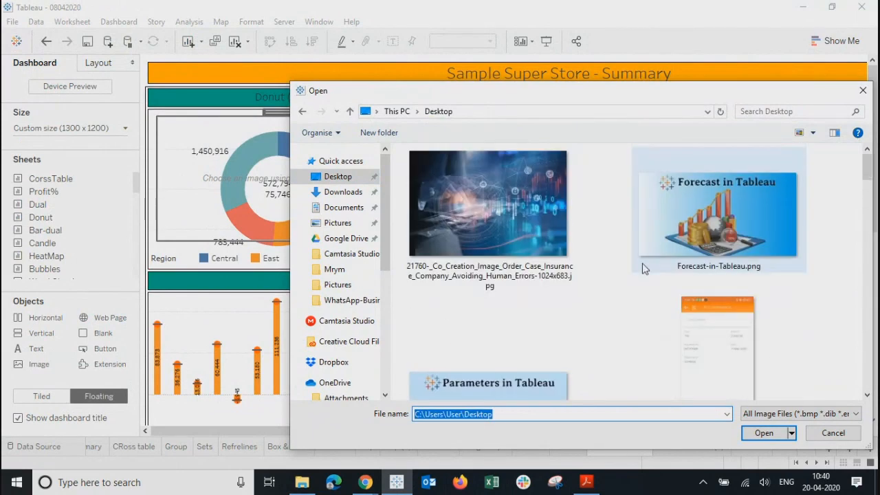
left_click(813, 134)
left_click(797, 222)
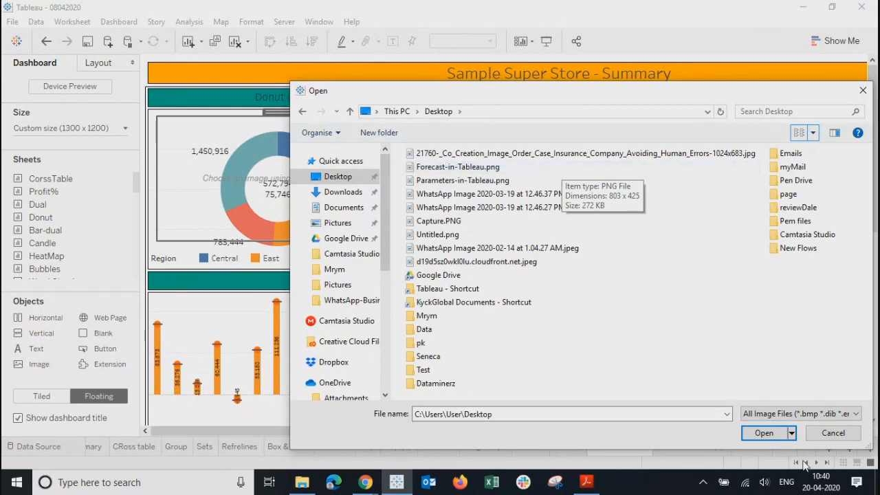
left_click(782, 414)
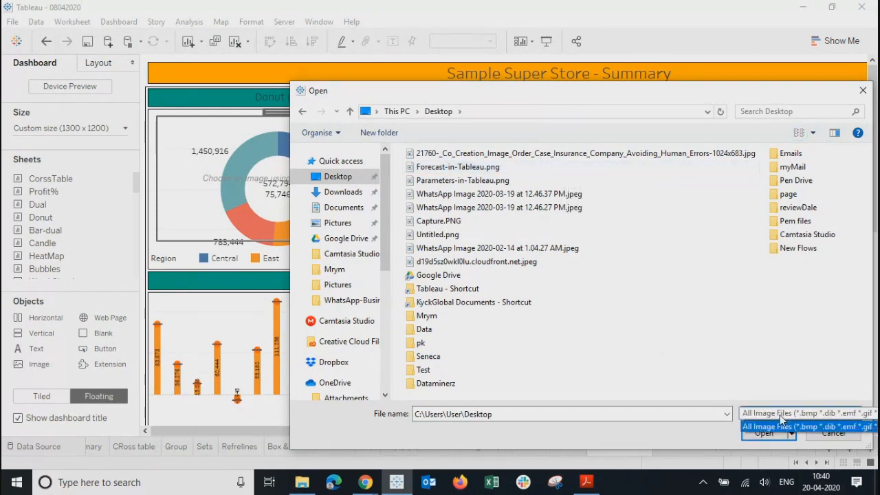
left_click(779, 414)
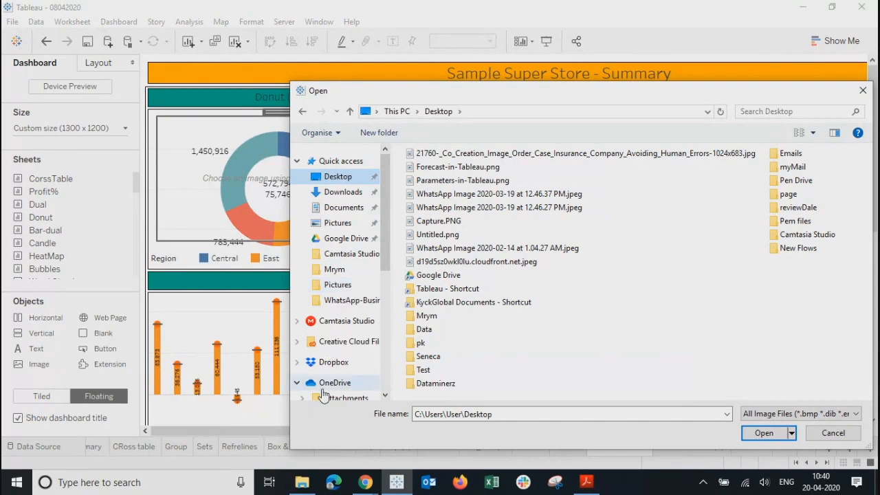
Step: Navigate the picker to C:\Users\User\Desktop, then cancel it without choosing an image
left_click(507, 111)
key("ctrl+v")
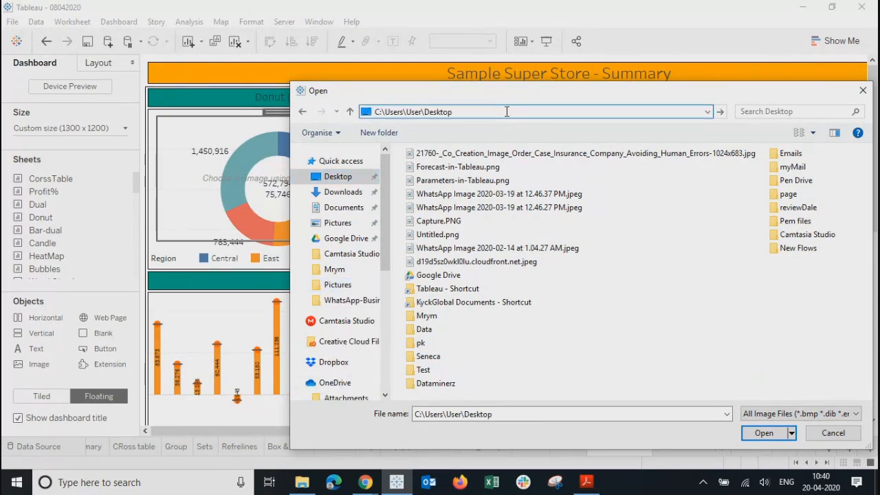
key("Return")
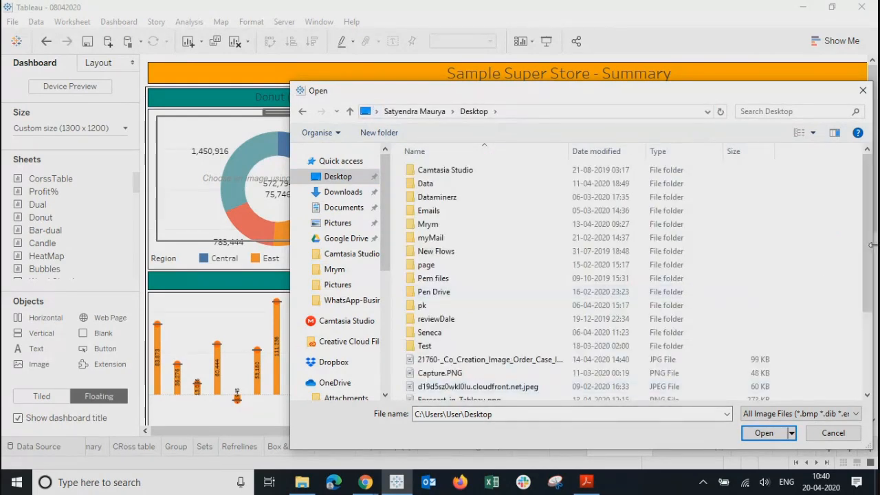
left_click_drag(871, 245, 876, 325)
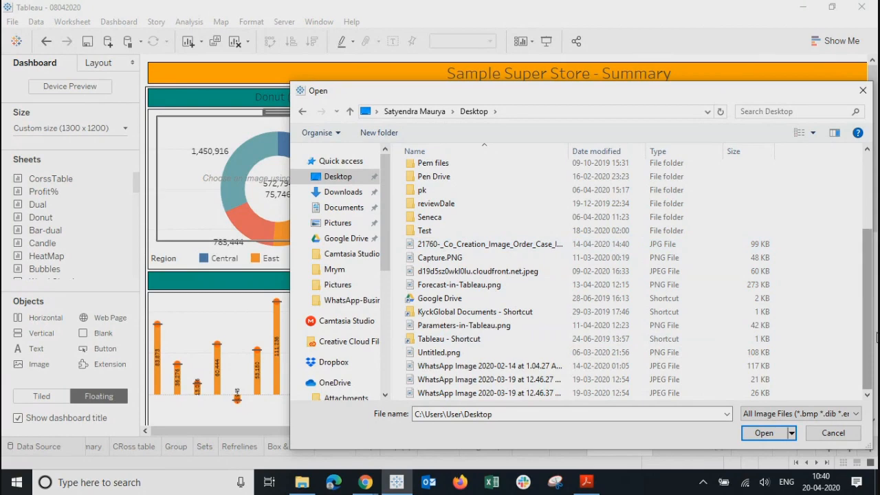
scroll(876, 337, "up", 3)
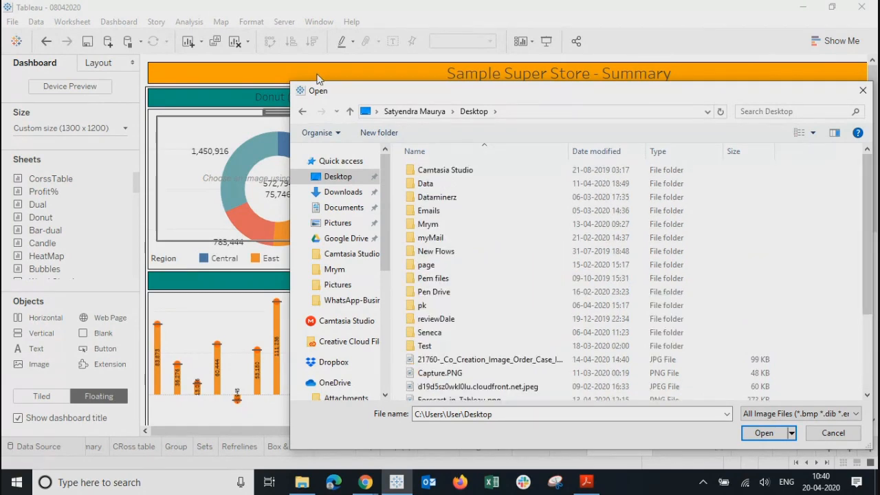
left_click(863, 90)
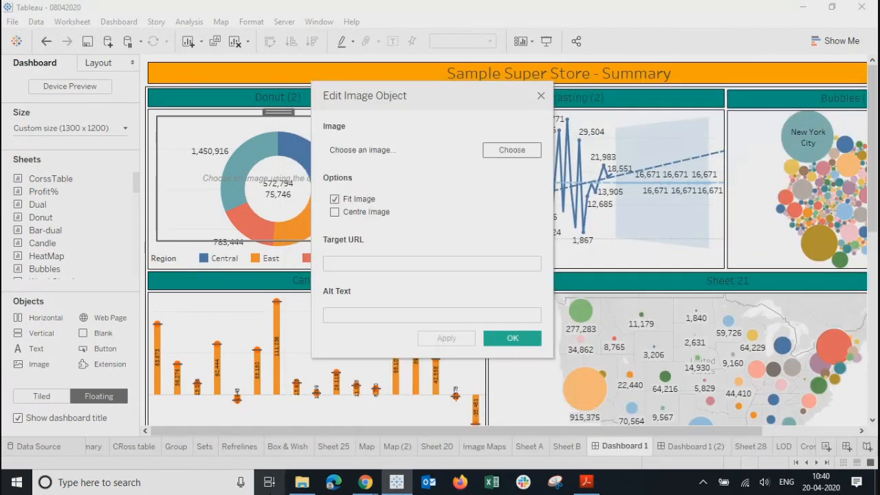
left_click(301, 483)
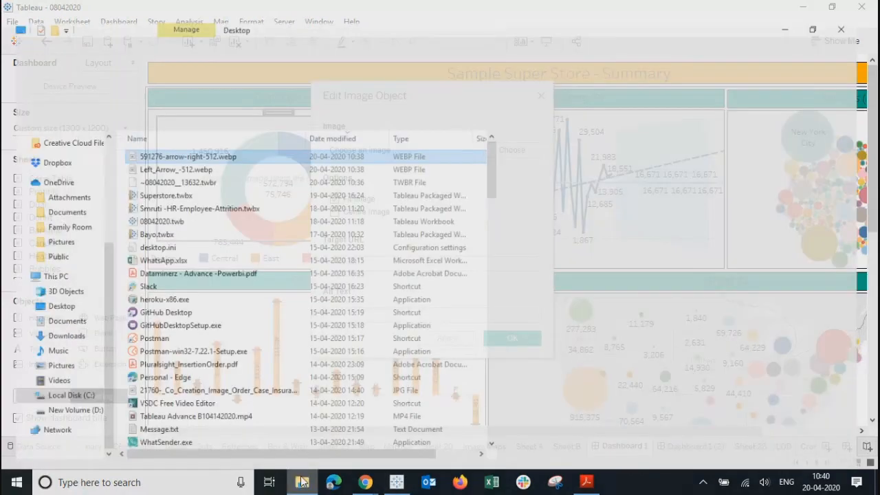
Step: Paste both arrow .webp files into OneDrive Pictures and return to Tableau's image picker
left_click(173, 150, "ctrl")
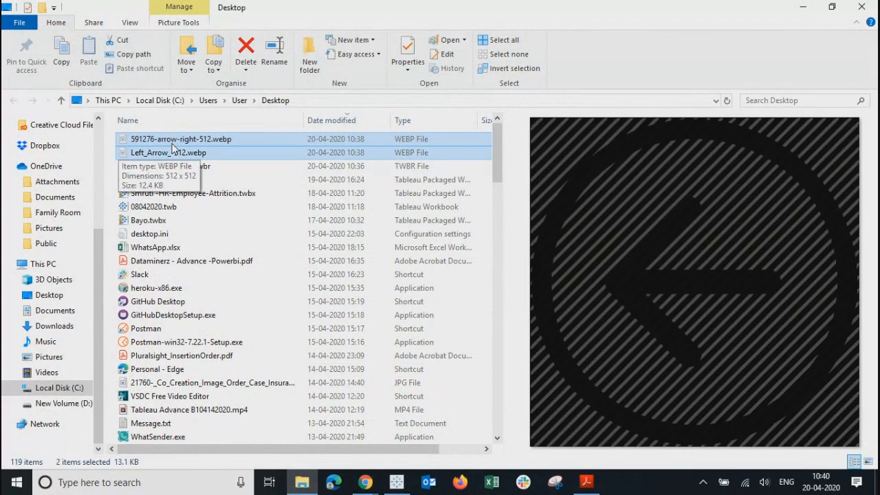
scroll(45, 312, "up", 4)
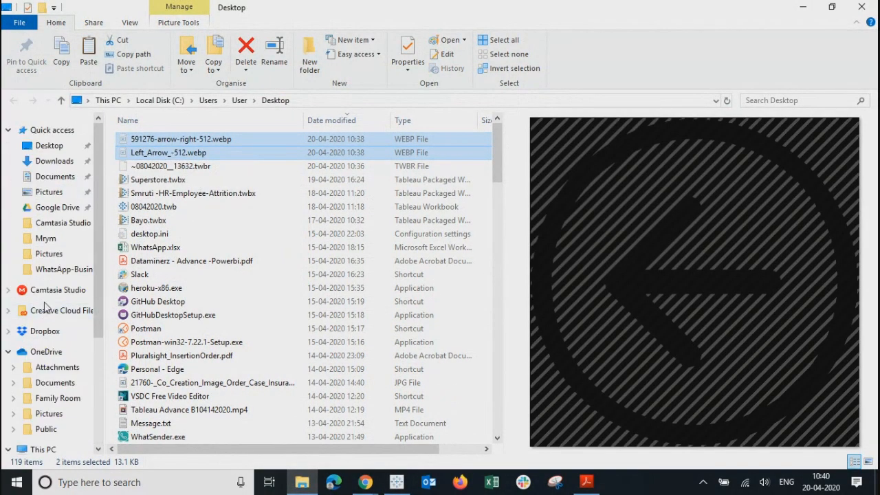
left_click(47, 415)
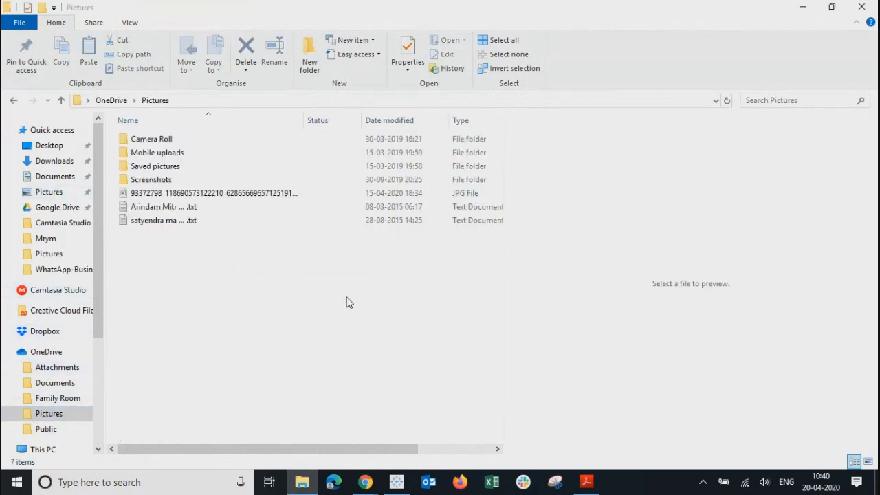
key("ctrl+v")
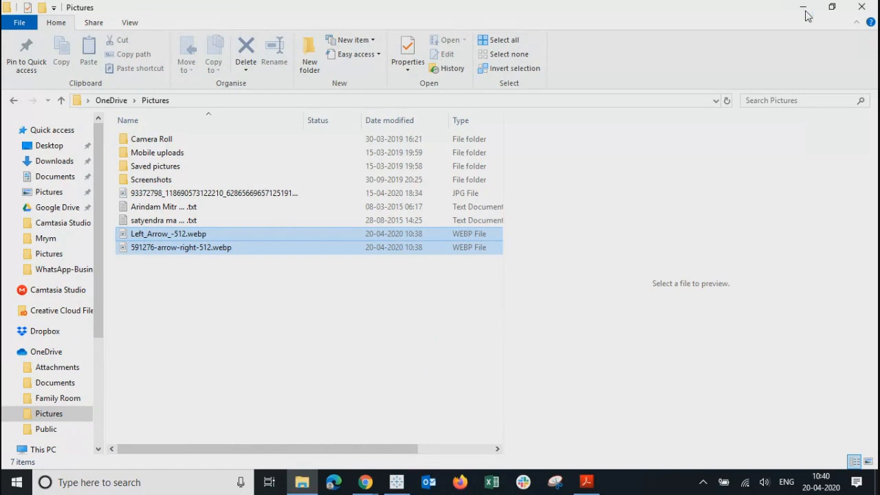
left_click(806, 11)
left_click(510, 151)
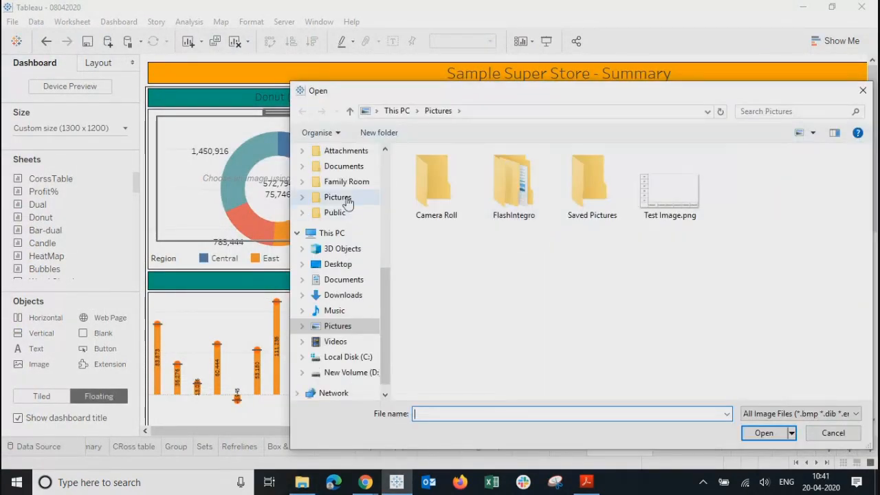
Step: Select the JPG in the image picker's Pictures folder, then switch to File Explorer
left_click(347, 201)
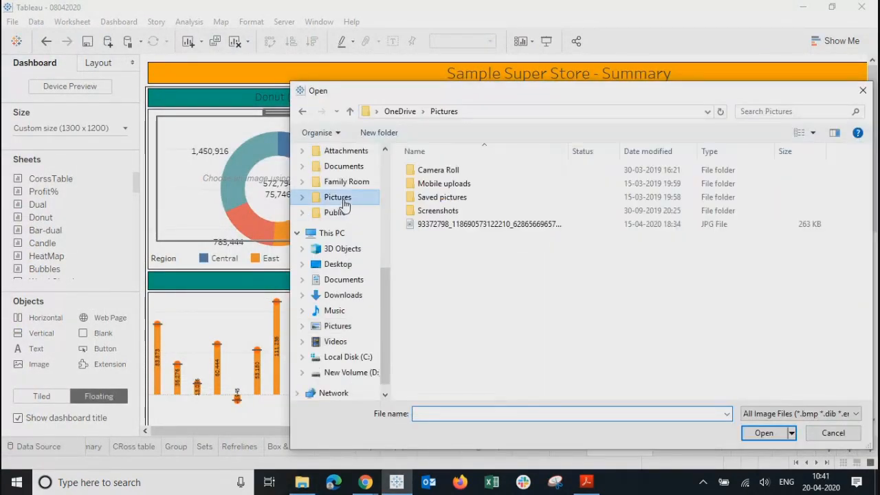
left_click(463, 231)
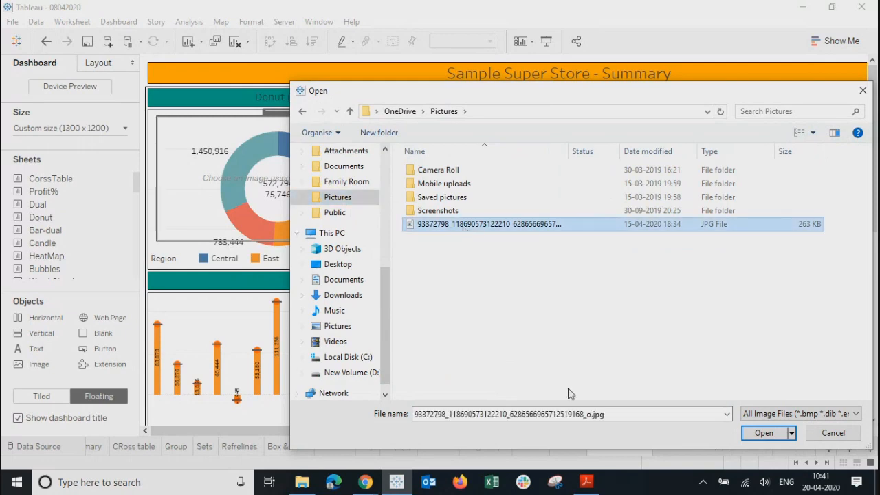
left_click_drag(804, 96, 755, 90)
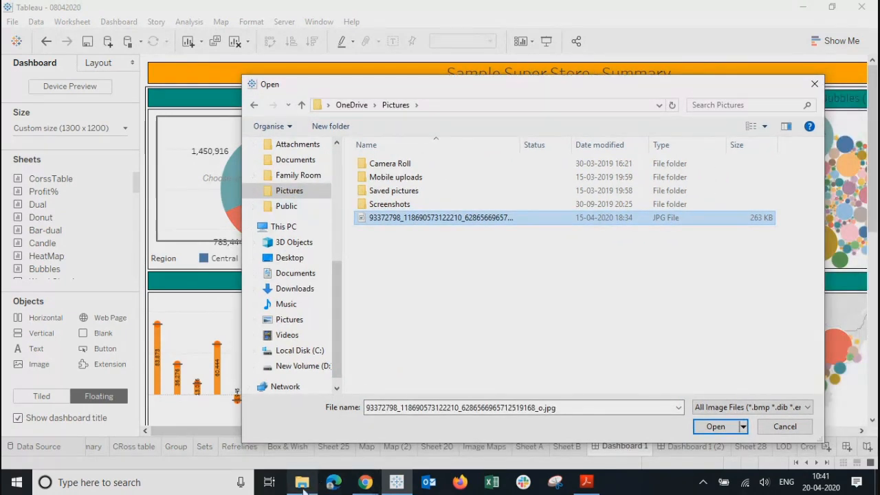
left_click(303, 483)
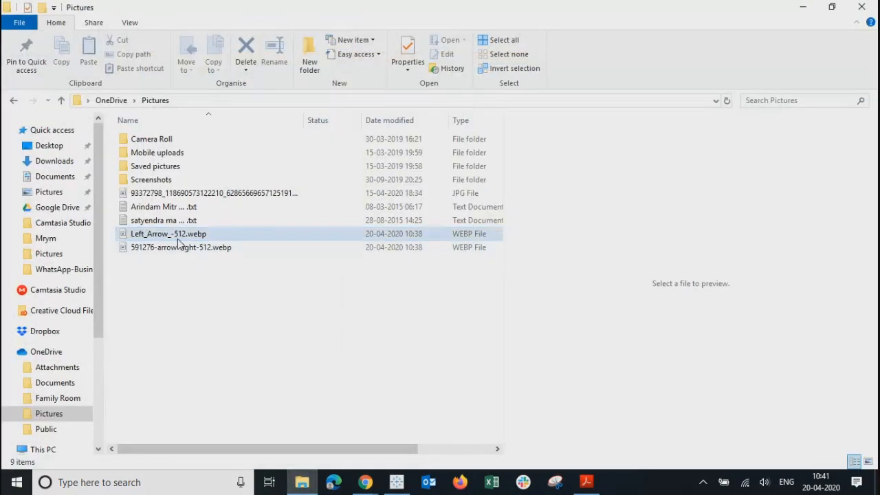
Step: Rename Left_Arrow_-512.webp to Left_Arrow_-512.jpg, confirming the extension change
left_click(177, 235)
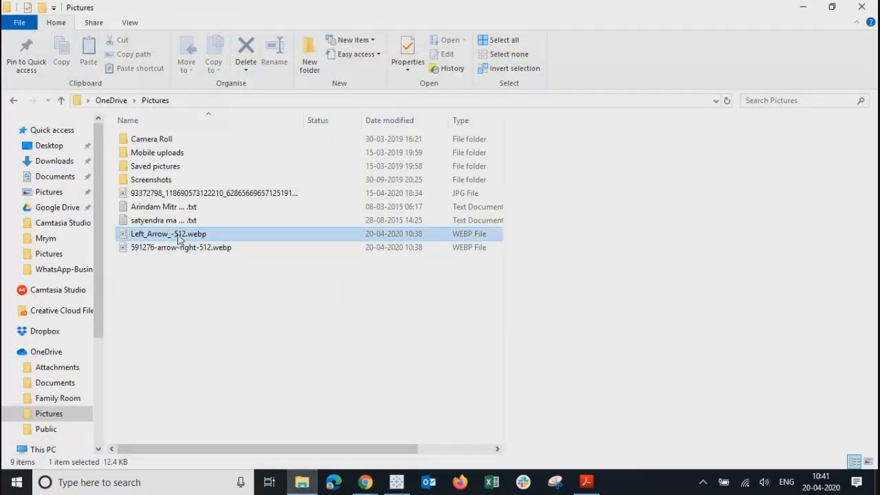
right_click(178, 234)
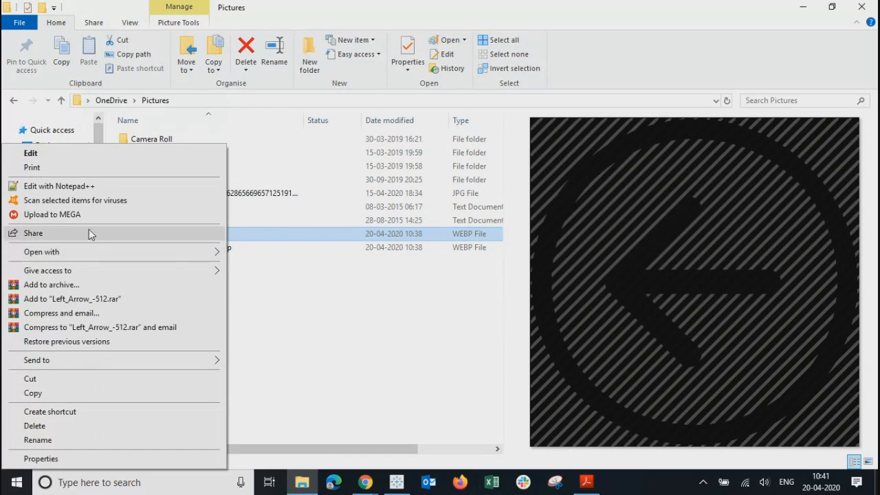
left_click(91, 445)
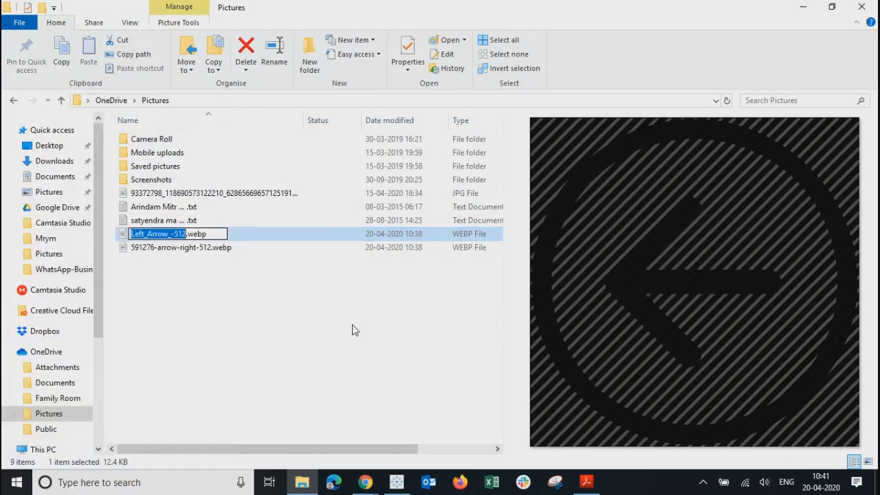
key("Right")
key("Right")
key("Right")
key("BackSpace")
key("BackSpace")
key("BackSpace")
key("BackSpace")
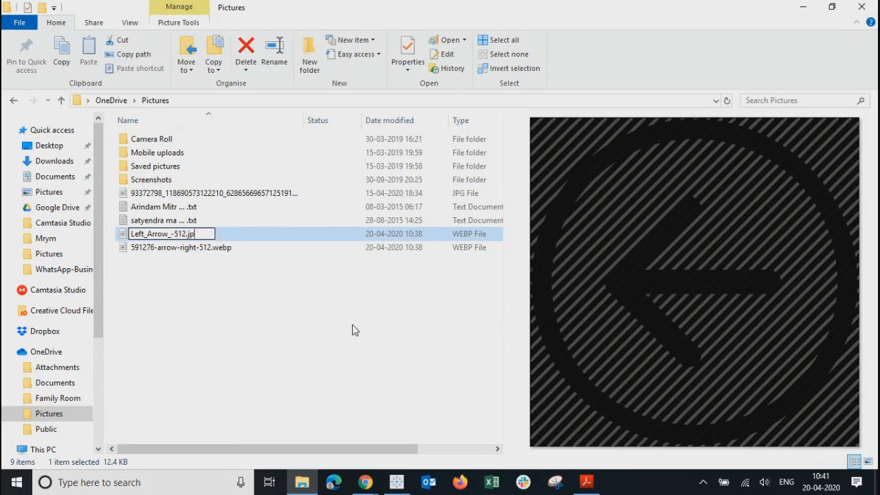
key("Return")
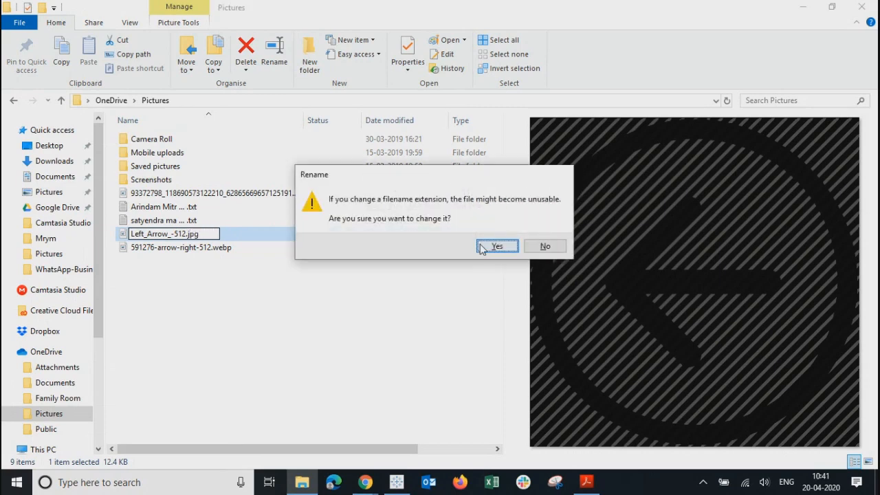
left_click(481, 249)
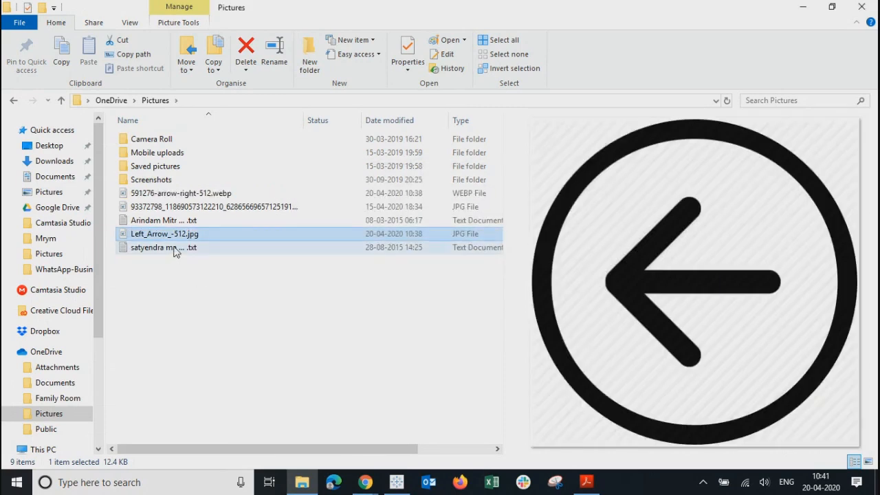
Step: Start renaming the second text file, then cancel without changing it
left_click(174, 251)
right_click(174, 252)
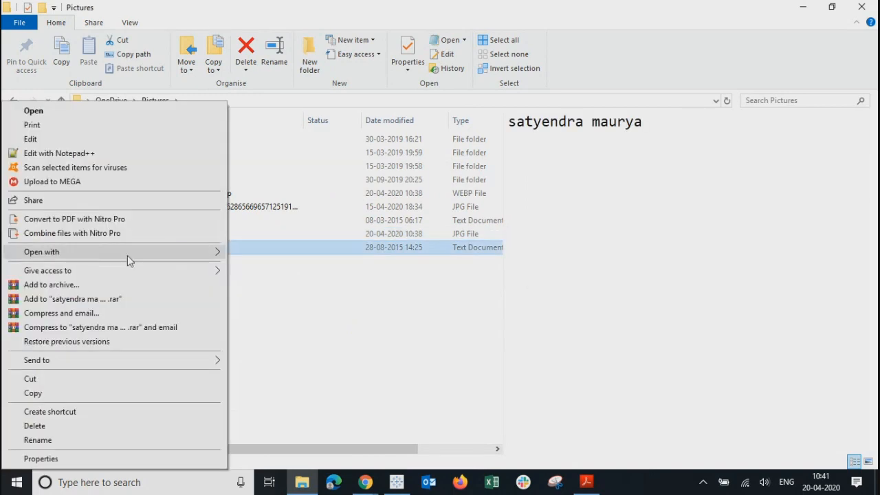
left_click(63, 442)
key("Right")
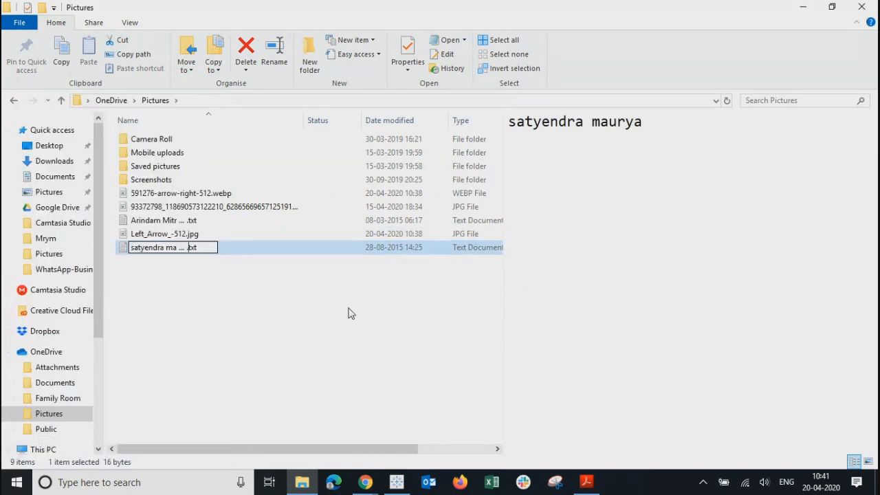
key("Return")
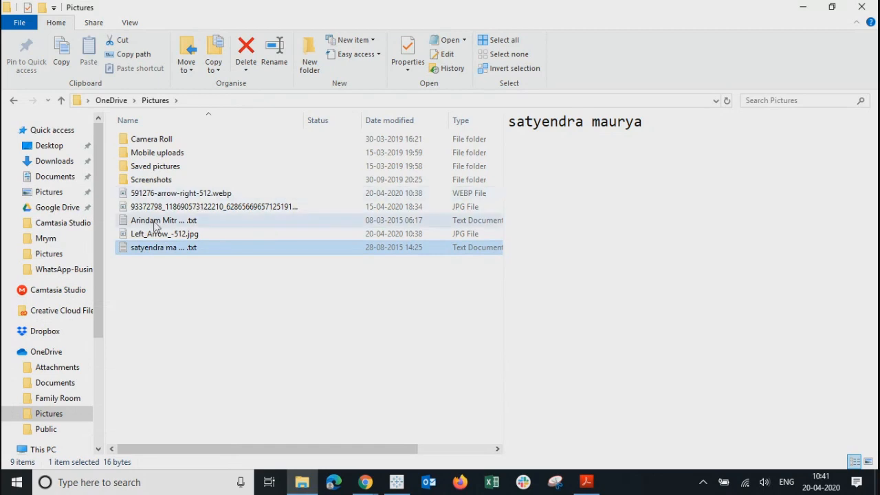
Step: Rename 591276-arrow-right-512.webp to 591276-arrow-right-512.jpg, confirming the extension change
left_click(149, 199)
right_click(142, 193)
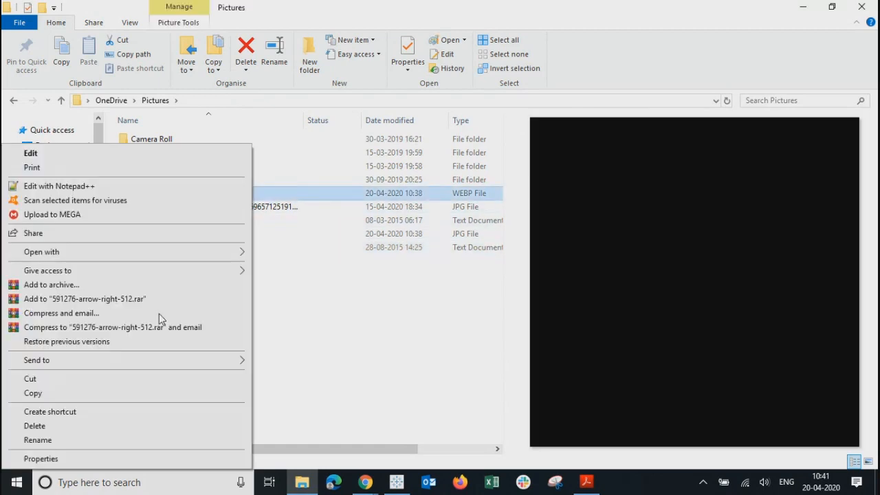
left_click(85, 435)
key("Right")
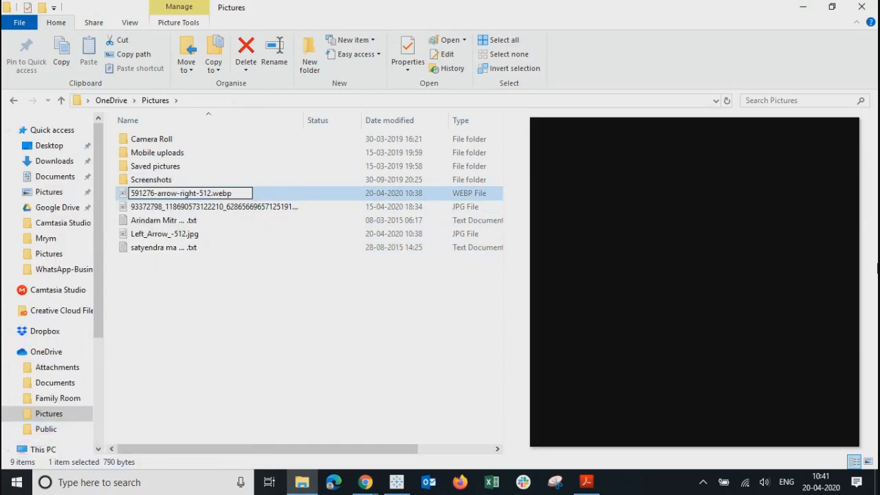
key("BackSpace")
key("BackSpace")
key("BackSpace")
key("BackSpace")
type("jpg")
key("Return")
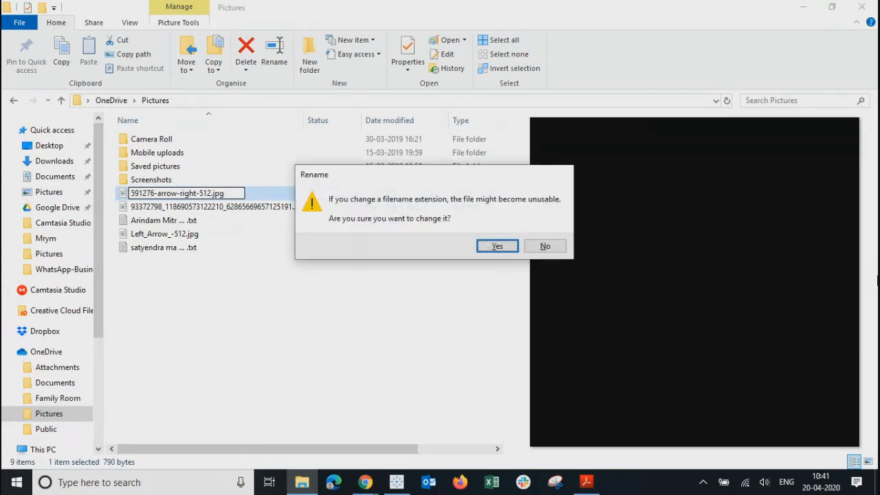
left_click(500, 246)
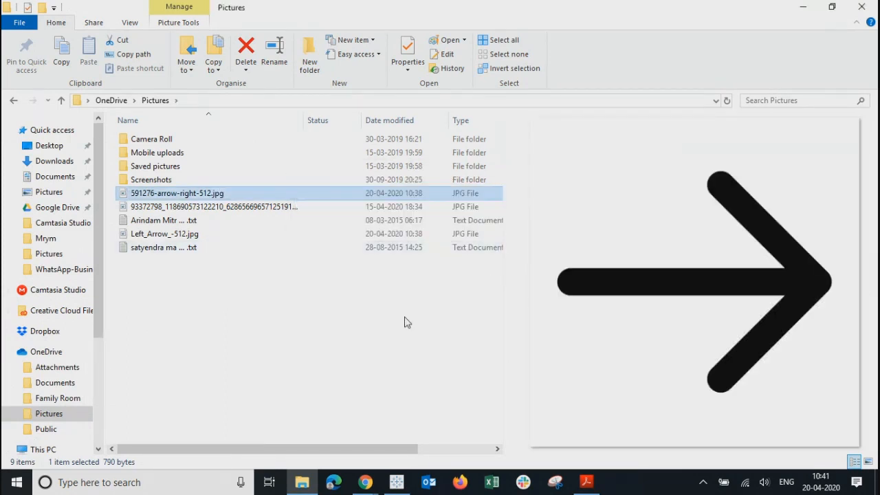
left_click(406, 322)
Step: Assign Left_Arrow_-512.jpg to the image object and shrink it to the Donut chart's top-left
left_click(811, 9)
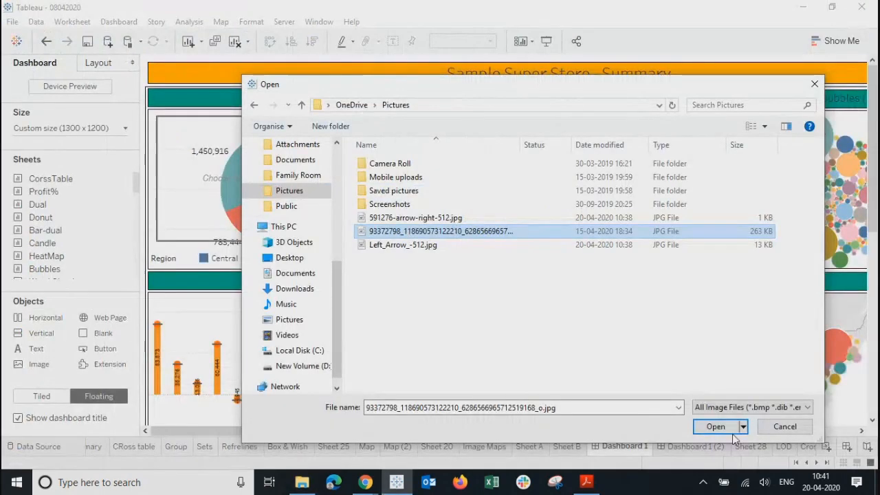
left_click(387, 246)
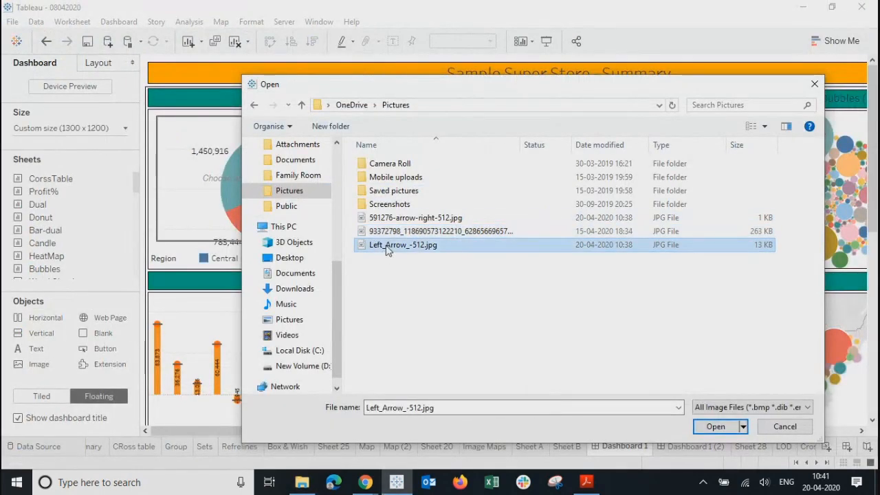
left_click(712, 427)
left_click(363, 262)
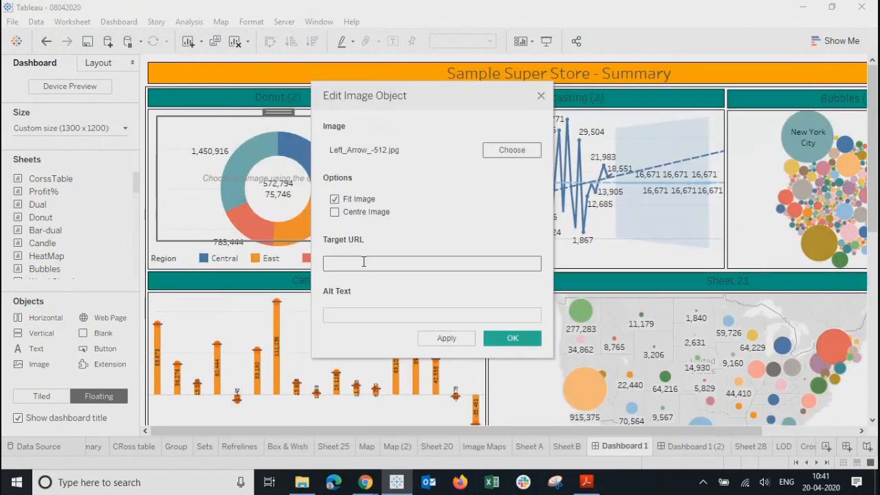
left_click(365, 318)
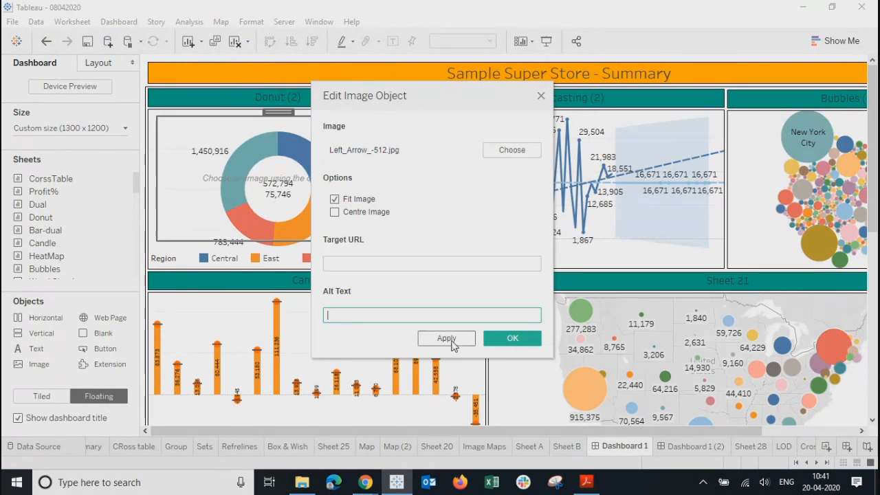
left_click(452, 339)
left_click(527, 340)
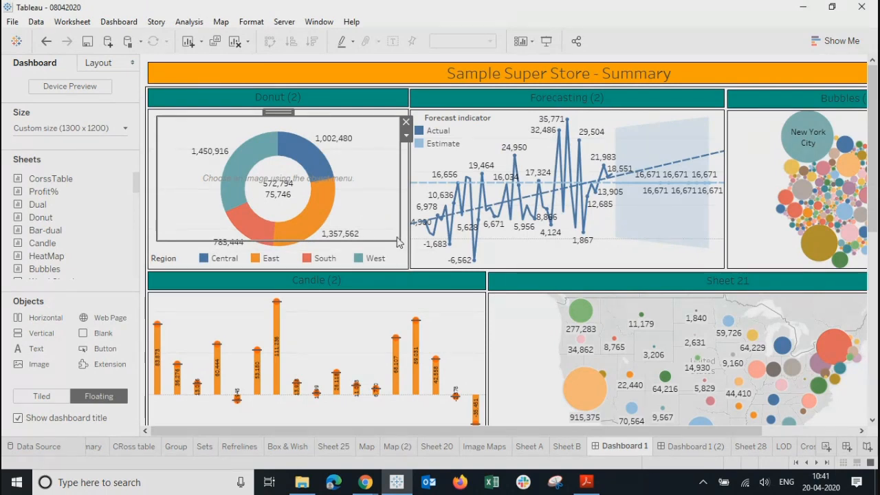
left_click_drag(397, 242, 230, 141)
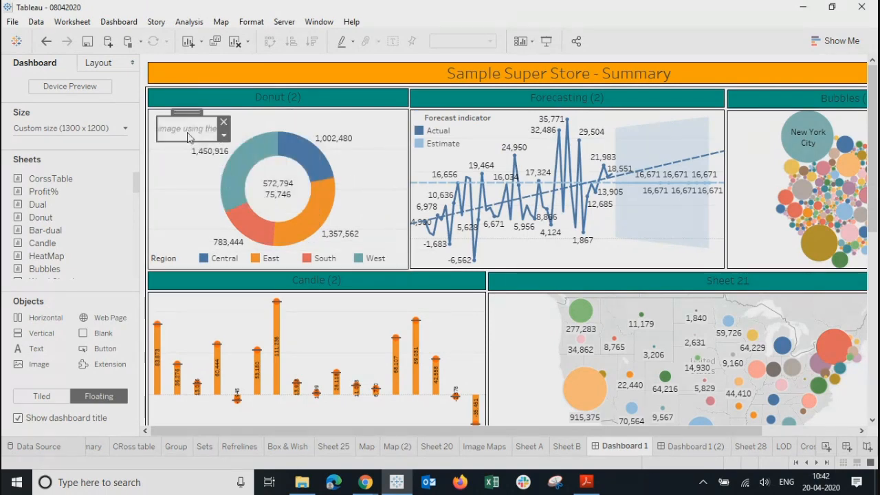
Step: Replace the image object's picture with 591276-arrow-right-512.jpg
left_click(224, 136)
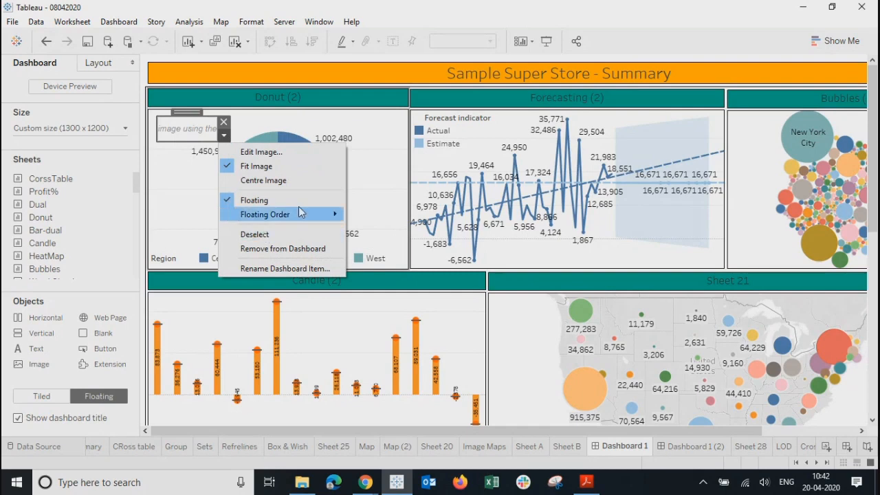
left_click(266, 152)
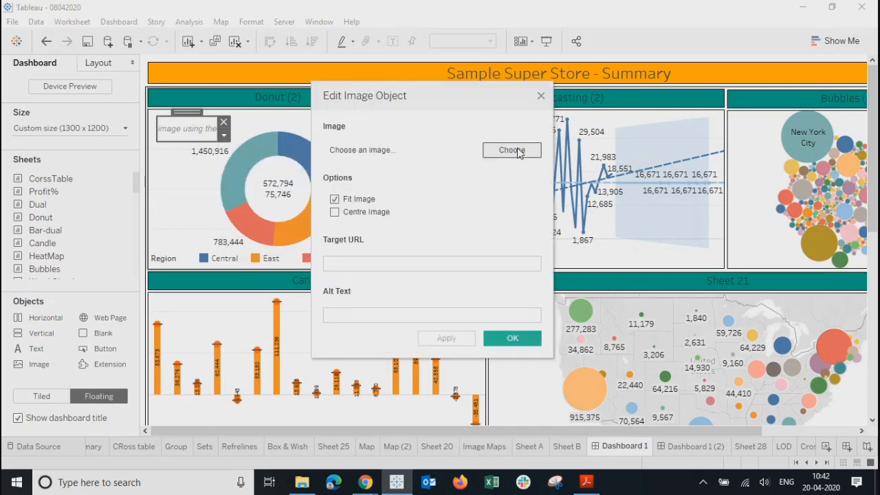
left_click(512, 150)
left_click(419, 219)
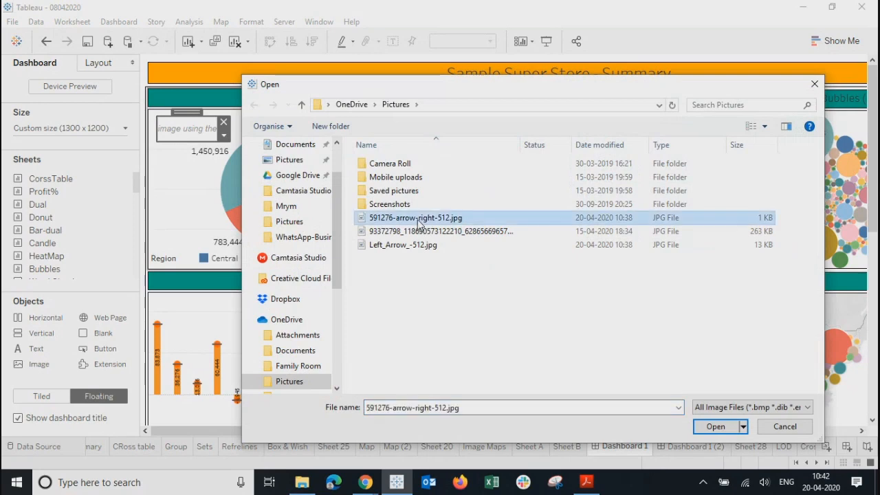
left_click(712, 427)
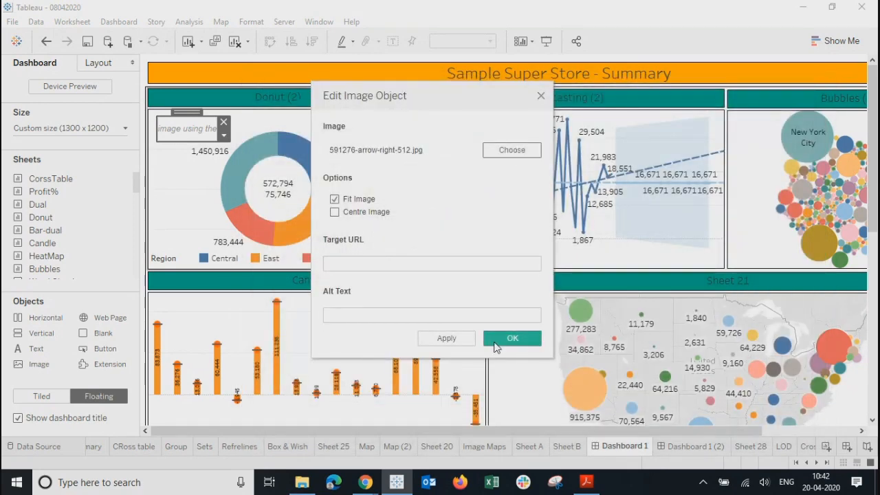
left_click(337, 263)
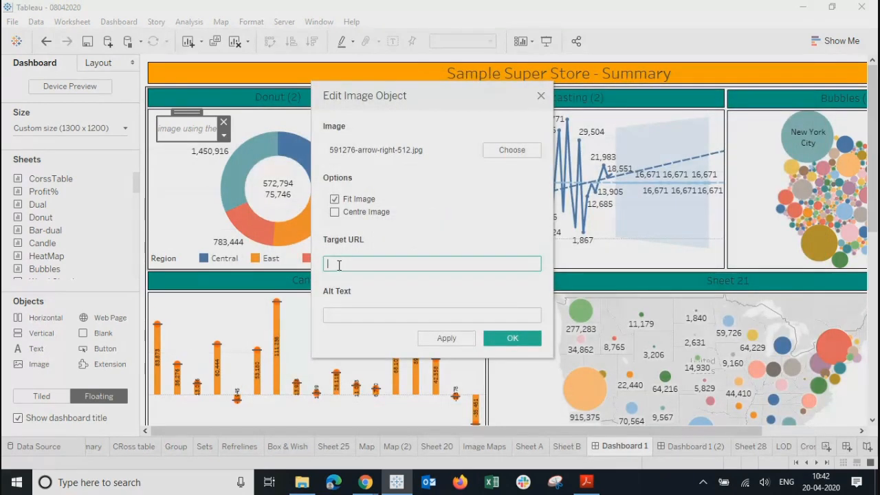
left_click(443, 339)
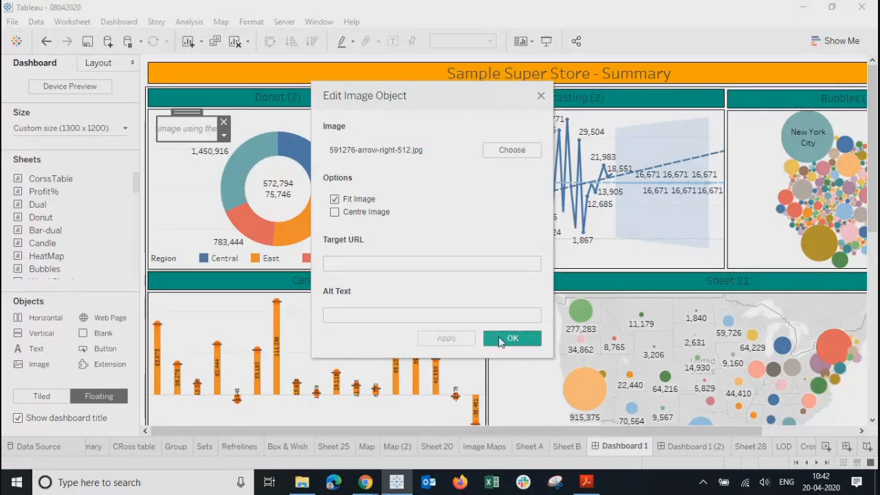
Step: Set the image's Target URL to 'abs', then bring up the Chrome windows
left_click(429, 262)
type("ab")
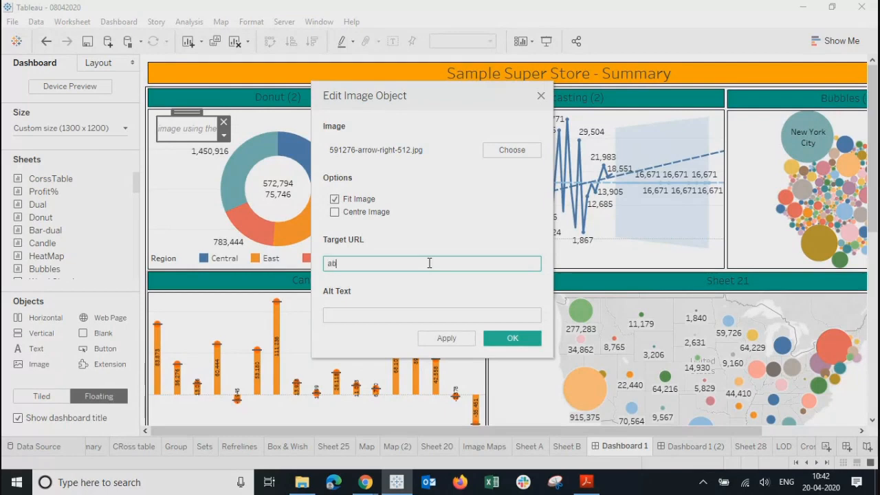
type("s")
left_click(447, 339)
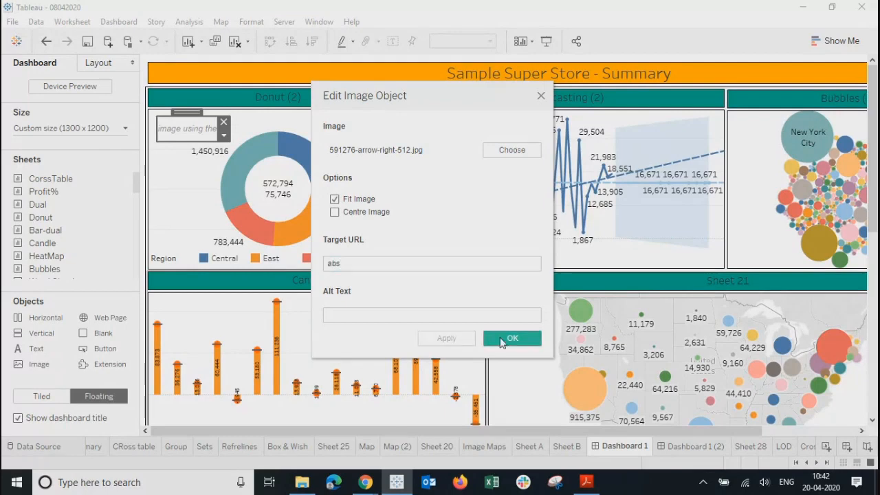
left_click(509, 338)
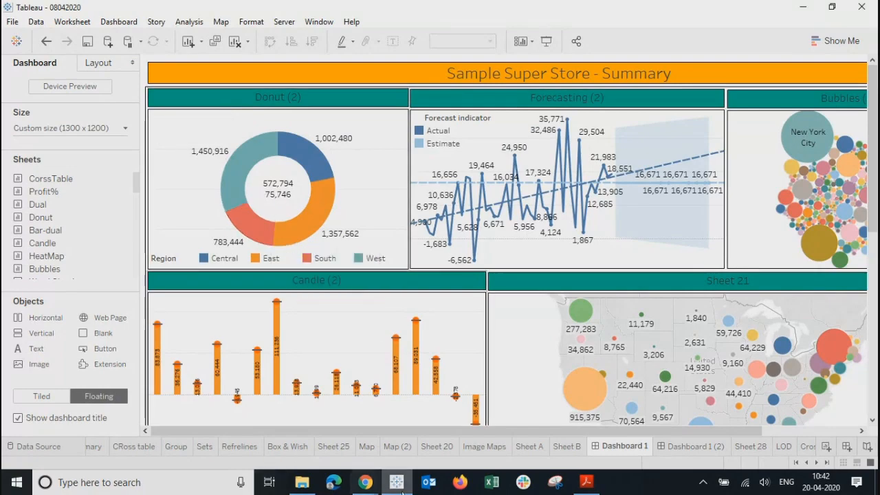
left_click(365, 482)
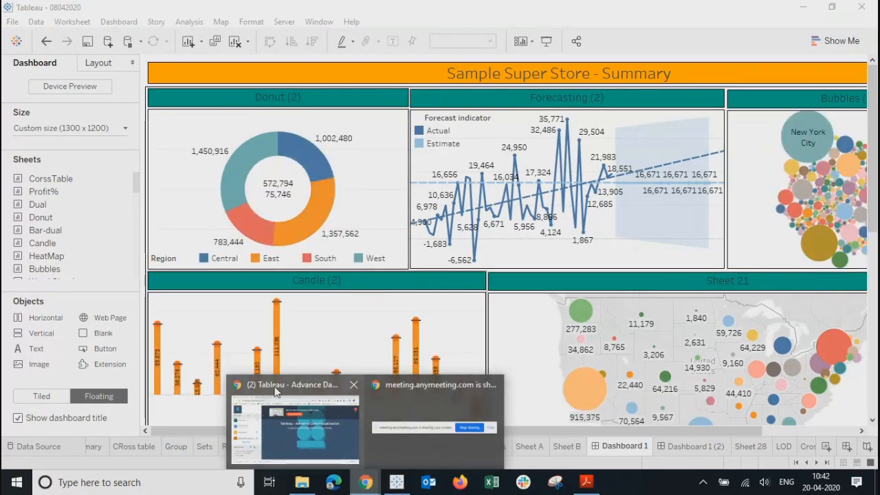
Step: Save the Arrow Pointing Right Sticker PNG into the OneDrive Pictures folder
left_click(279, 402)
left_click(212, 16)
right_click(622, 167)
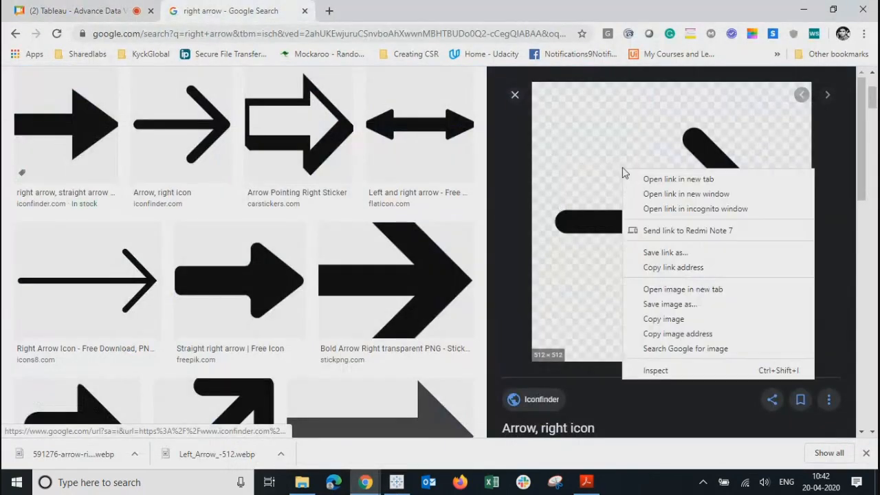
left_click(666, 307)
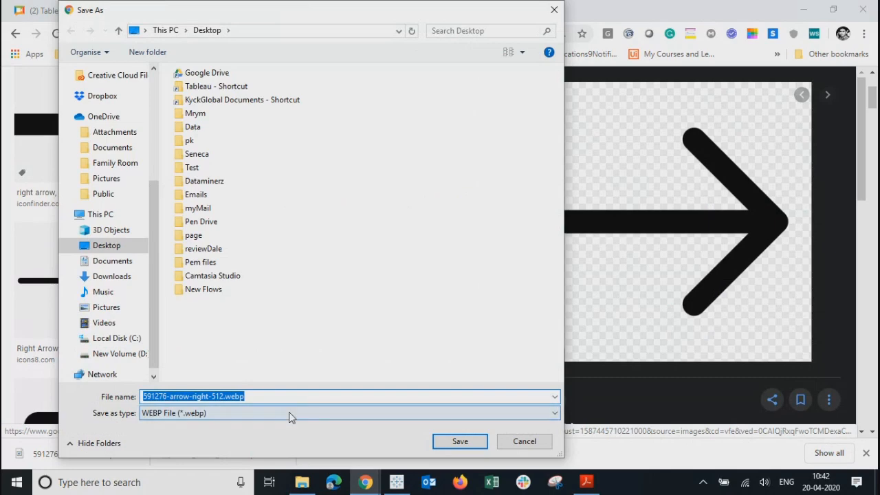
left_click(289, 415)
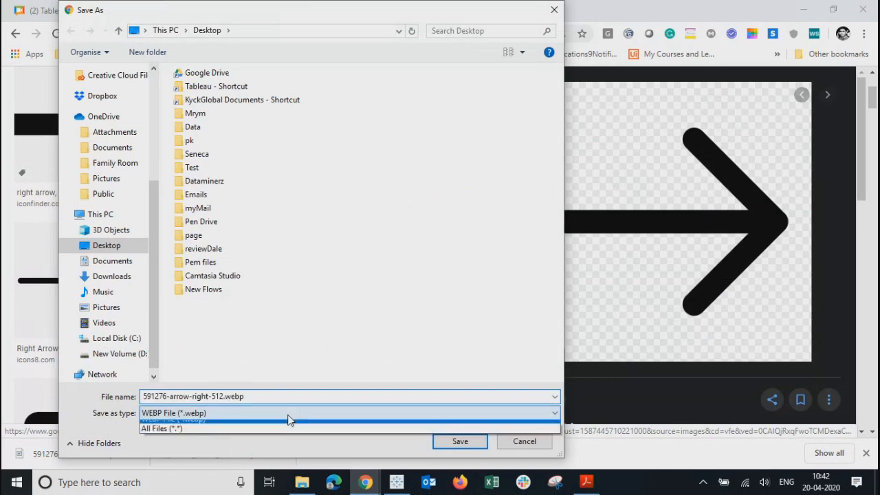
left_click(401, 211)
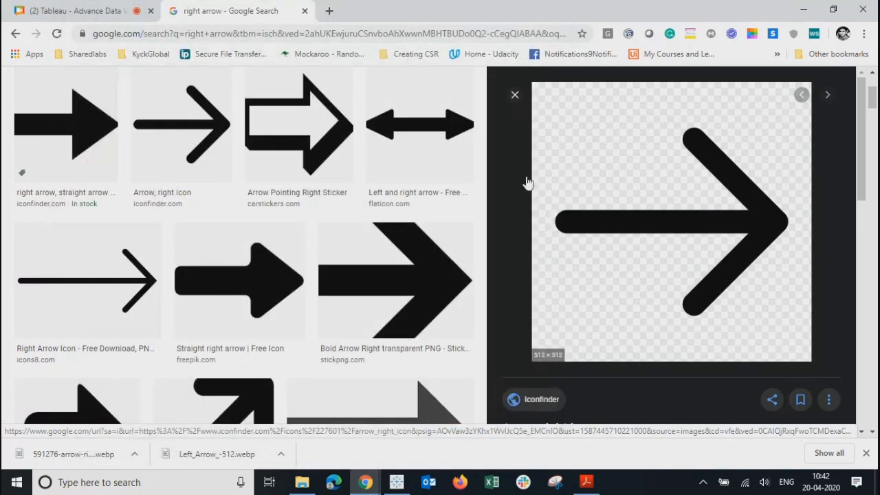
left_click(267, 117)
right_click(648, 222)
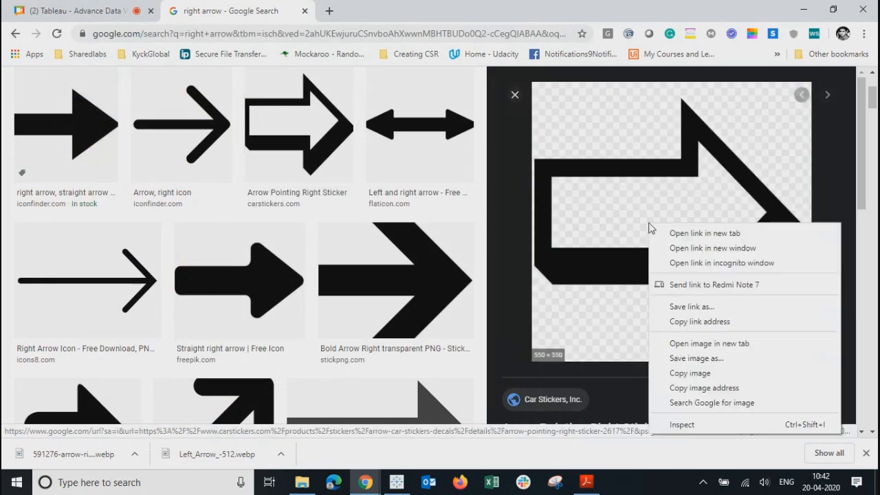
left_click(689, 358)
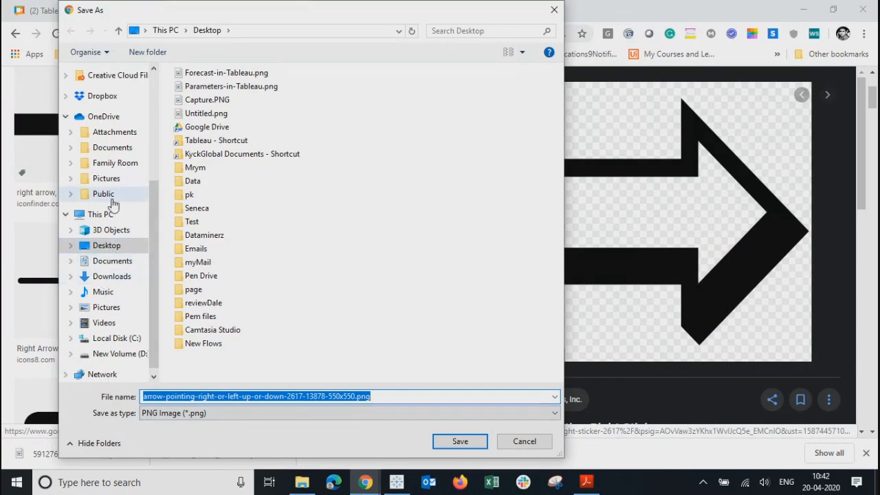
left_click(103, 178)
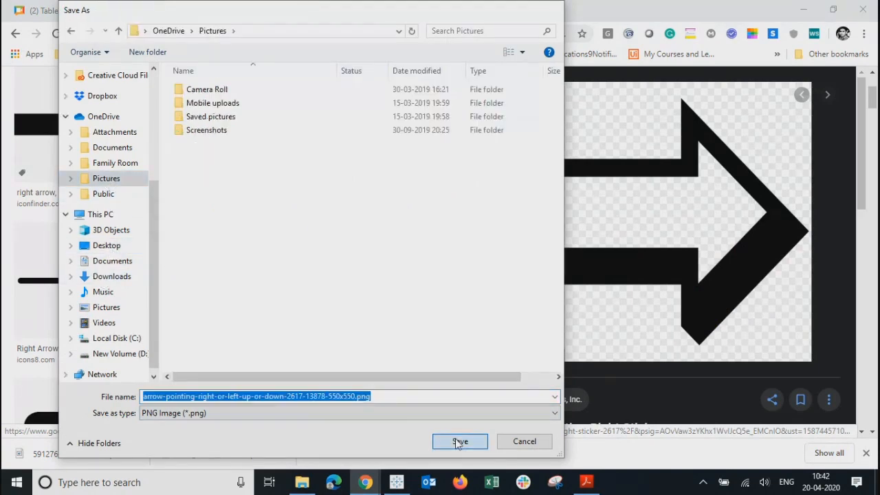
left_click(459, 442)
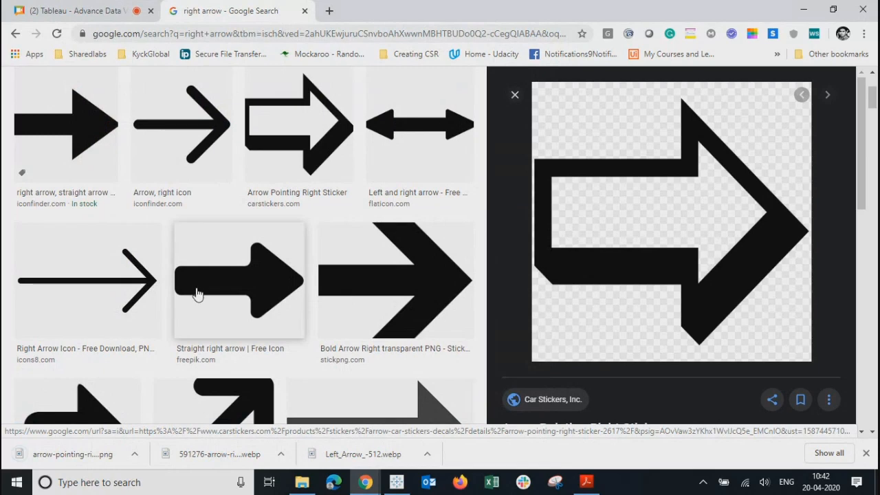
Step: Search for 'left arrow' images and save an outlined left arrow as download.png
scroll(196, 294, "up", 3)
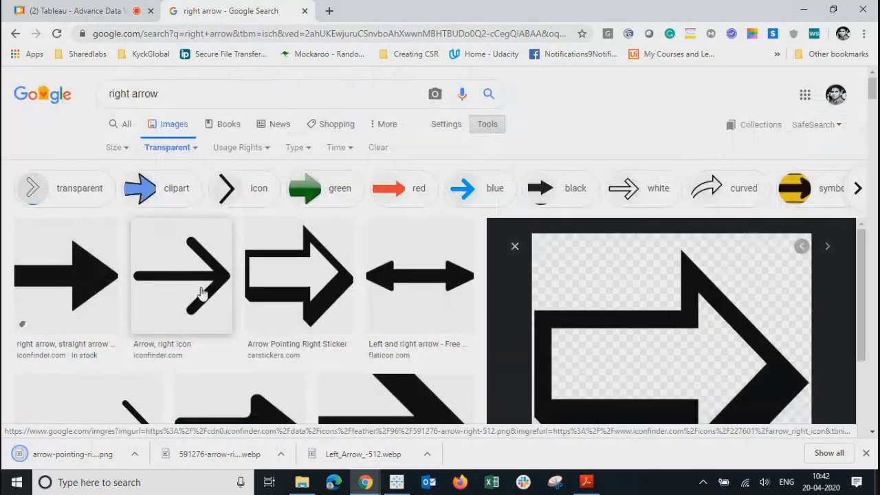
double_click(131, 93)
key("BackSpace")
type("le")
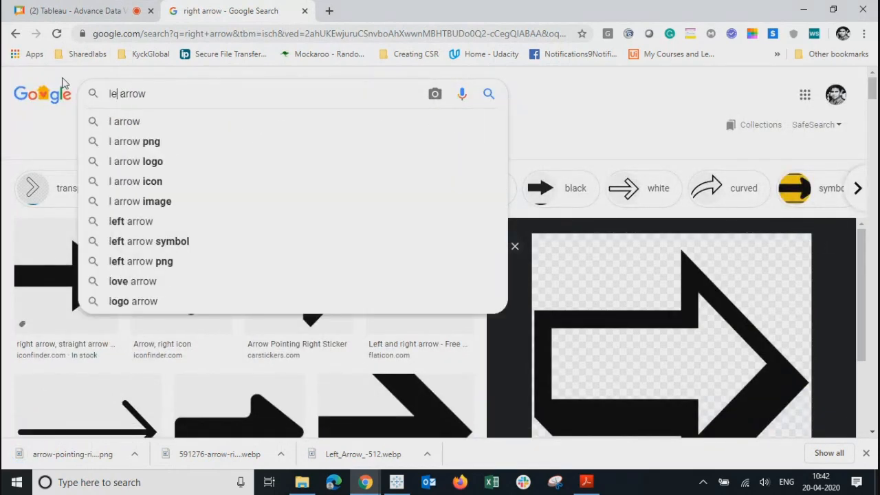
type("ft")
key("Return")
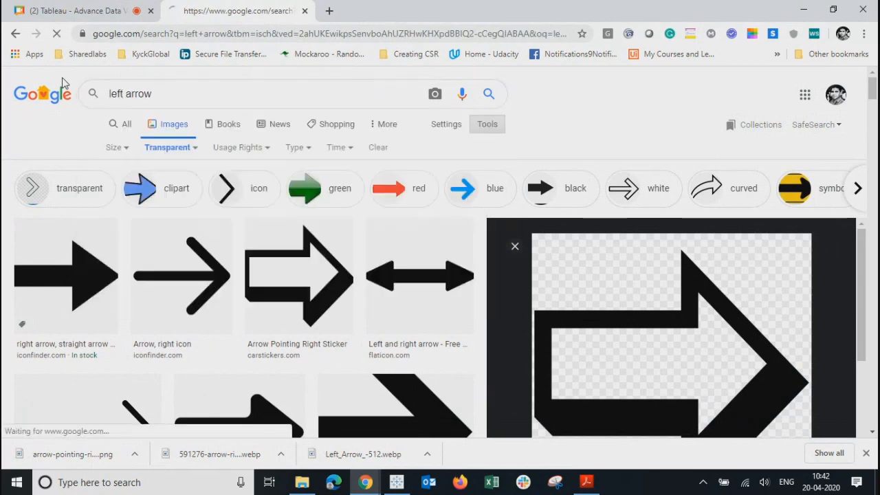
right_click(405, 267)
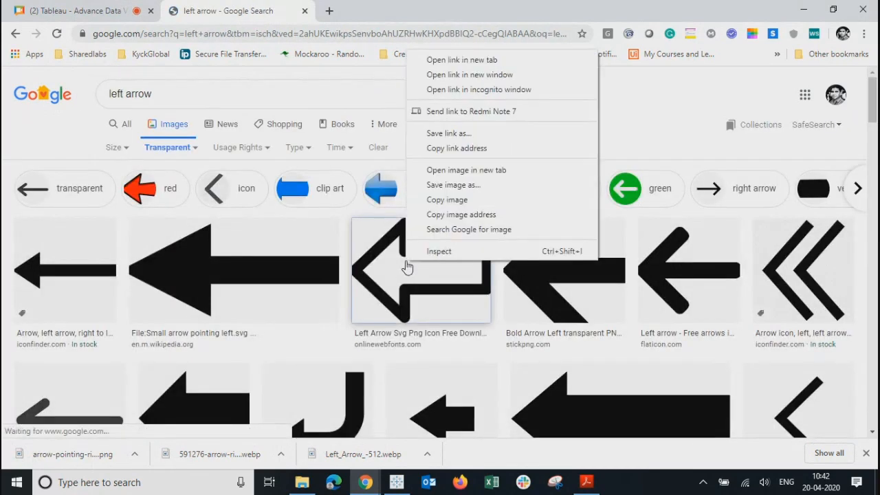
left_click(446, 191)
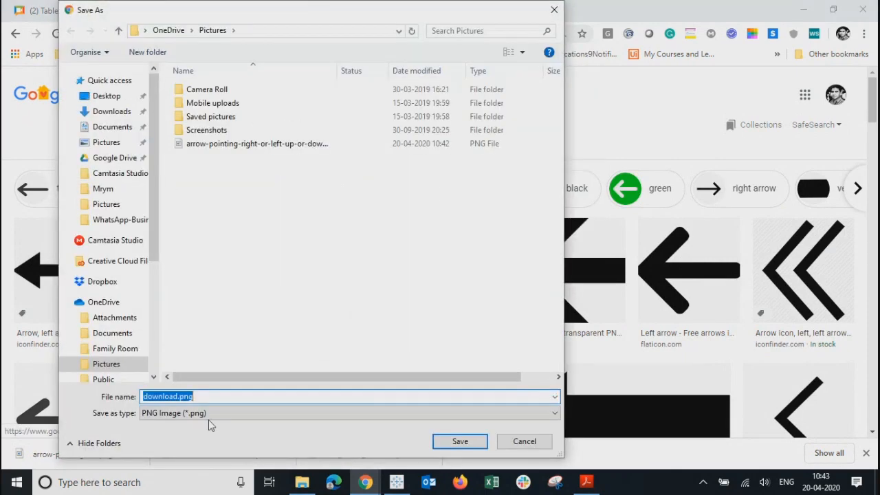
left_click(472, 440)
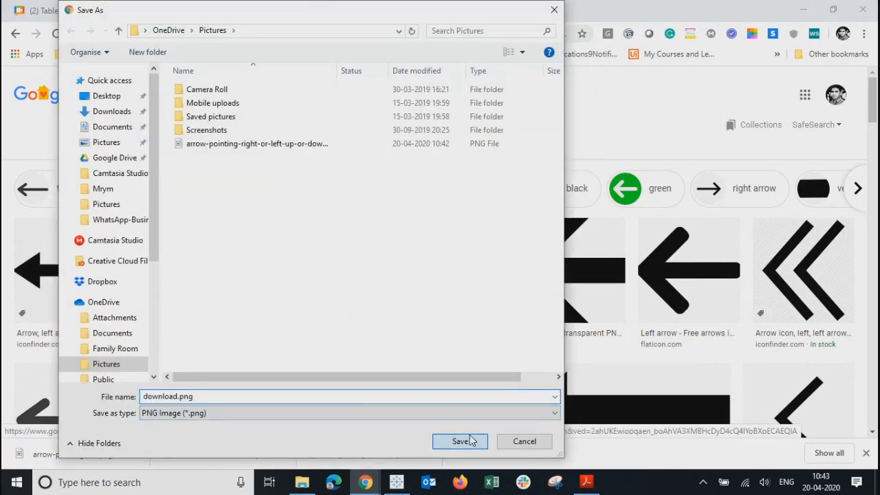
Step: Add a floating image object showing the right-arrow sticker PNG with Target URL 'abc'
left_click(396, 482)
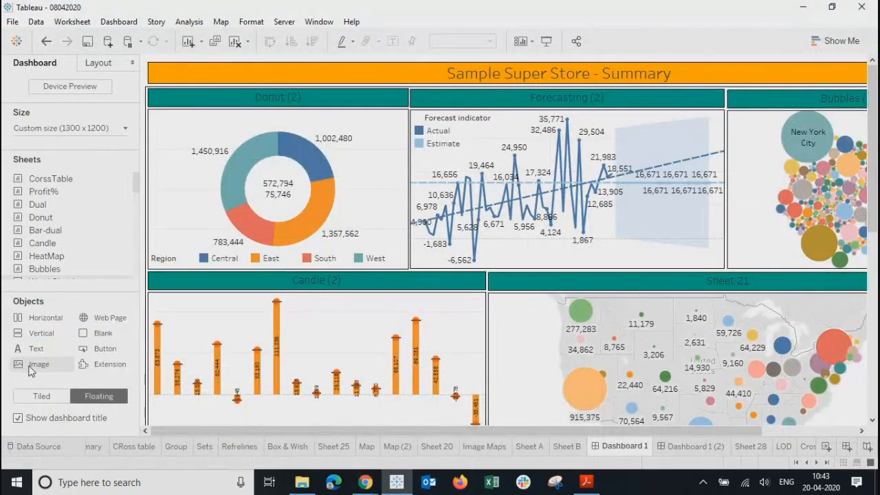
left_click_drag(28, 349, 170, 132)
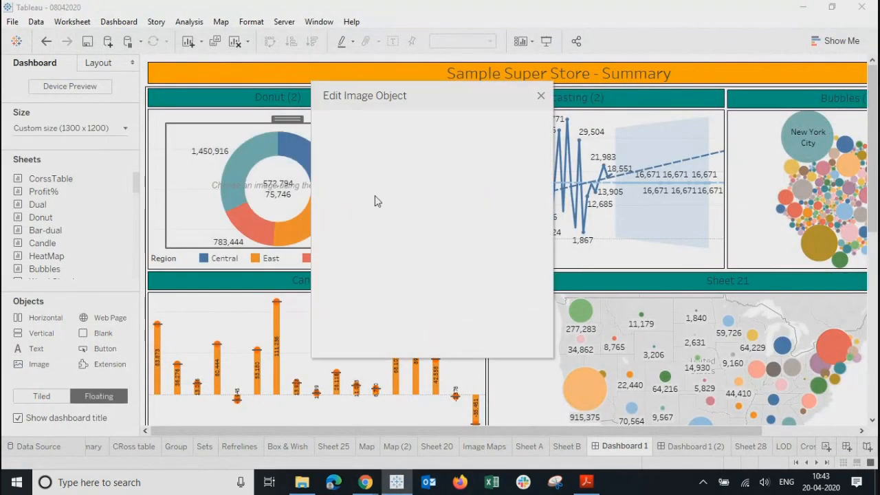
left_click(512, 150)
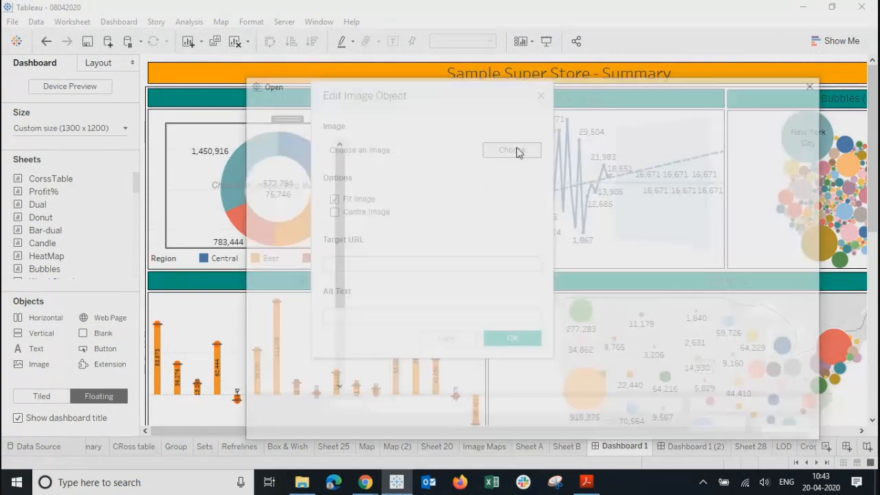
left_click(387, 286)
left_click(714, 427)
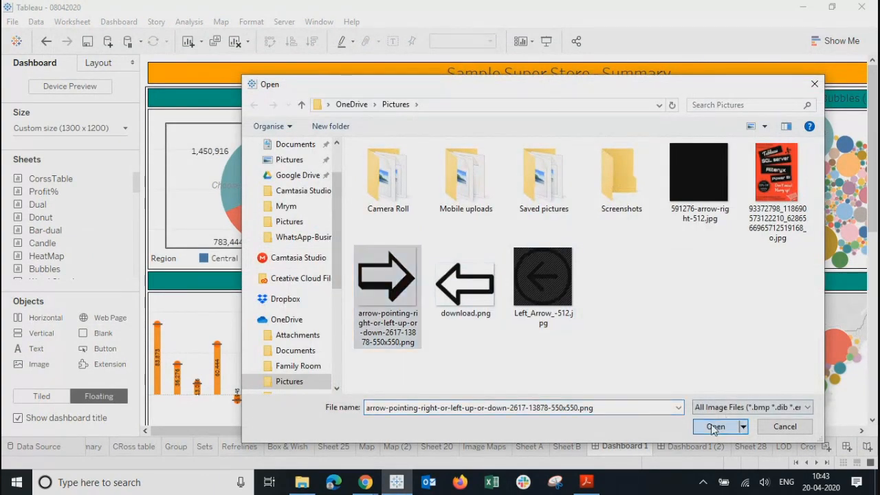
left_click(355, 264)
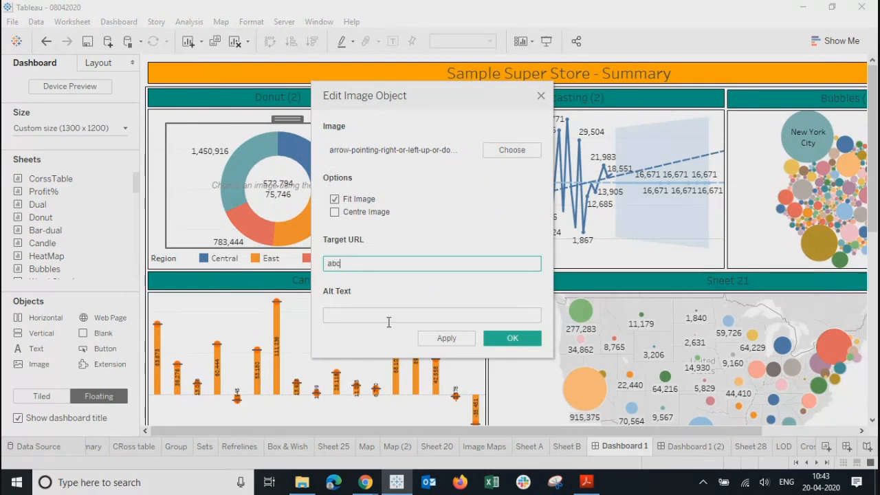
left_click(447, 339)
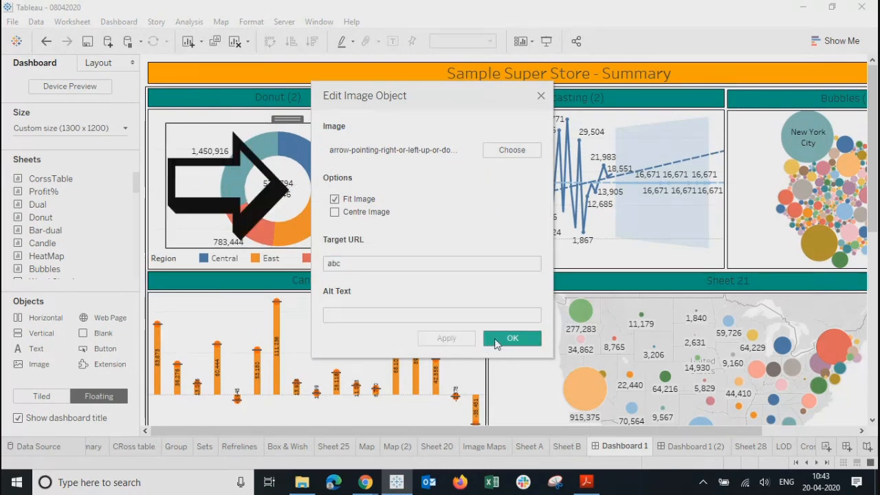
left_click(512, 338)
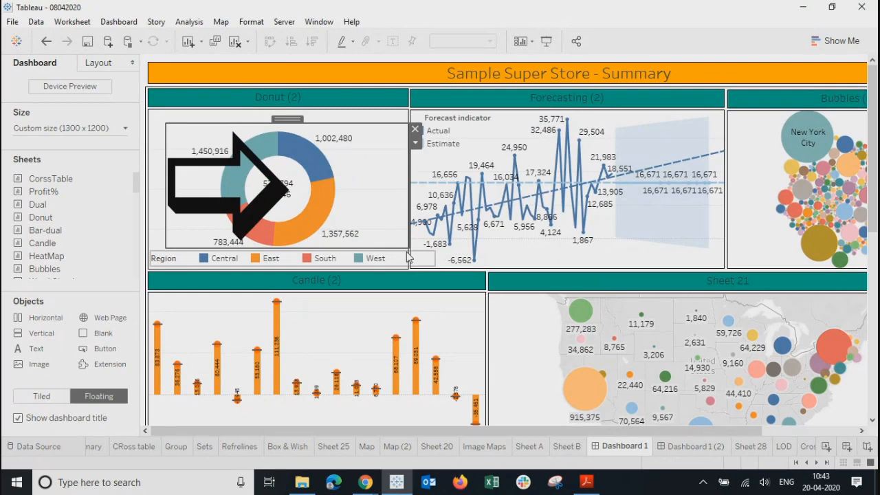
Step: Shrink the arrow image and move it to the Donut chart's top-left corner
left_click_drag(408, 247, 217, 154)
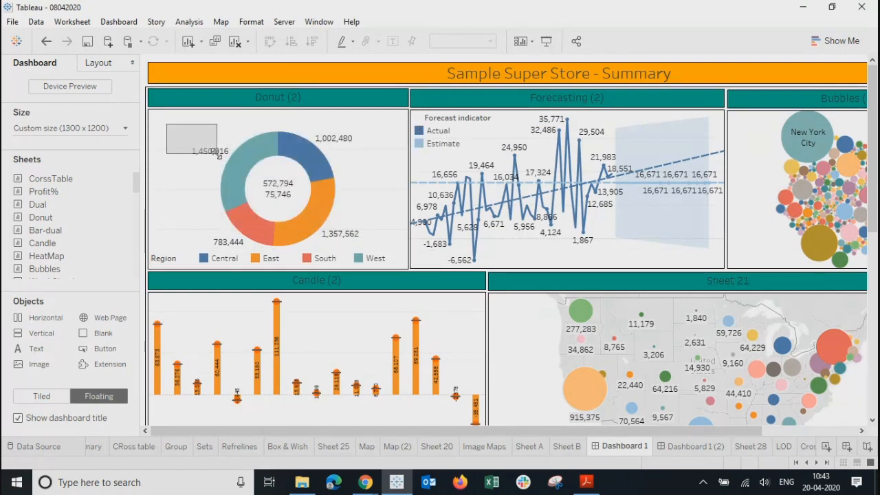
left_click_drag(190, 124, 177, 110)
left_click(172, 182)
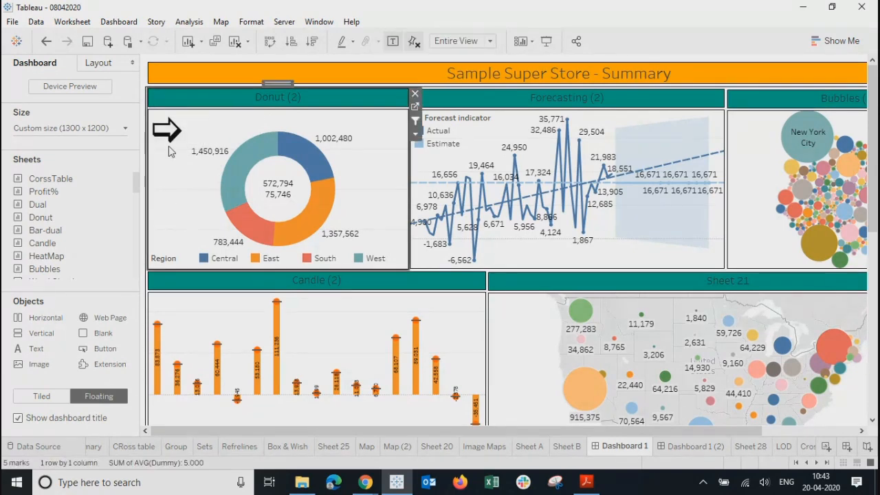
Step: Test the arrow's 'abc' link in Chrome, close the failed tab and return to Tableau
left_click(166, 136)
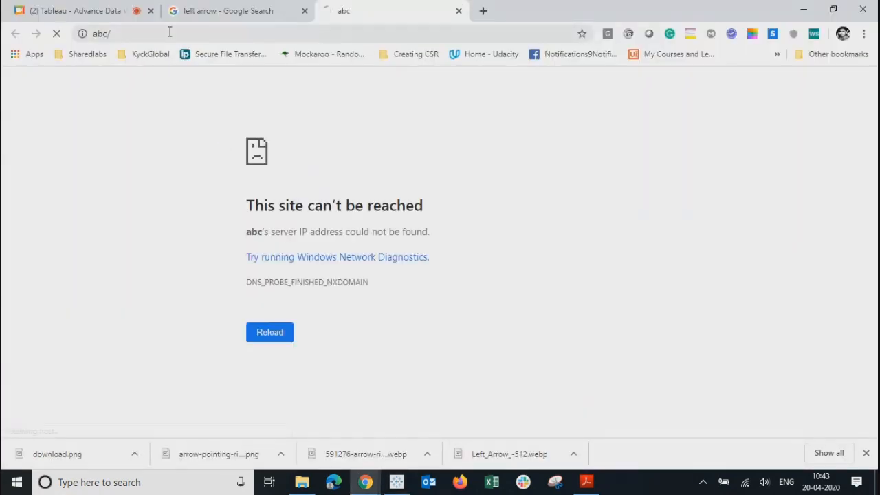
left_click(459, 11)
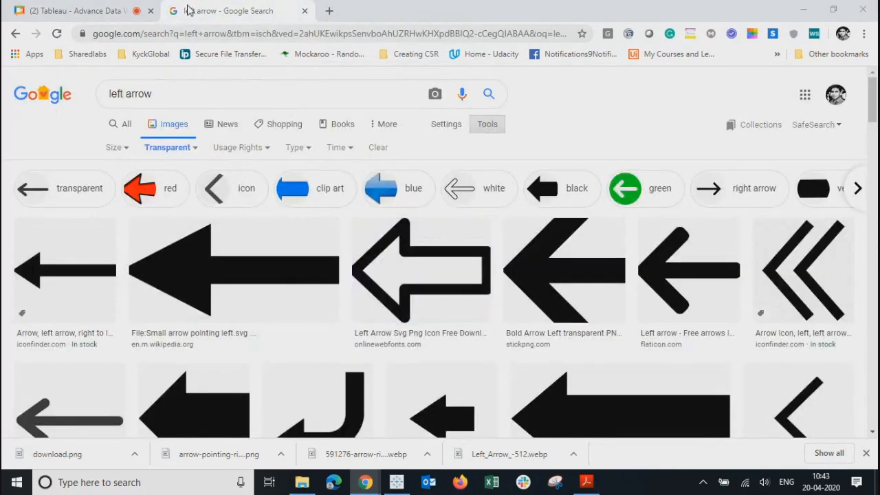
key("alt+Tab")
left_click(119, 25)
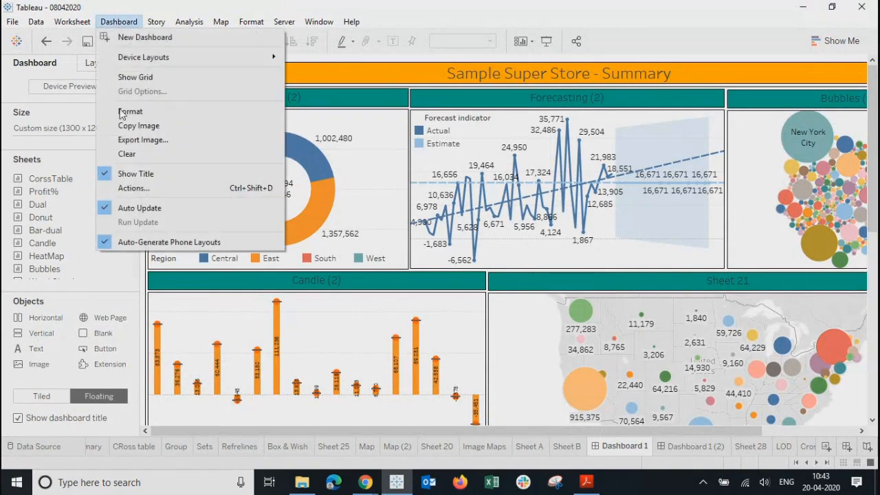
Step: Open Dashboard > Actions and choose Add Action > Filter for a new filter action
left_click(123, 192)
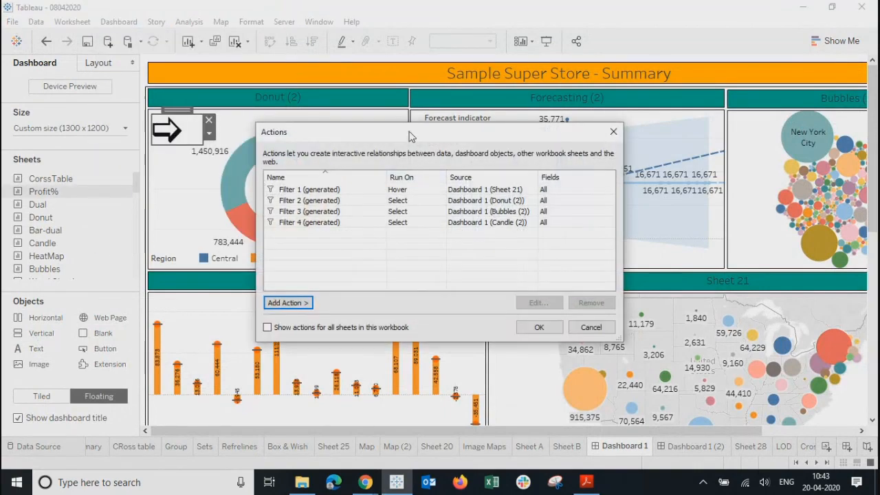
left_click_drag(408, 132, 497, 103)
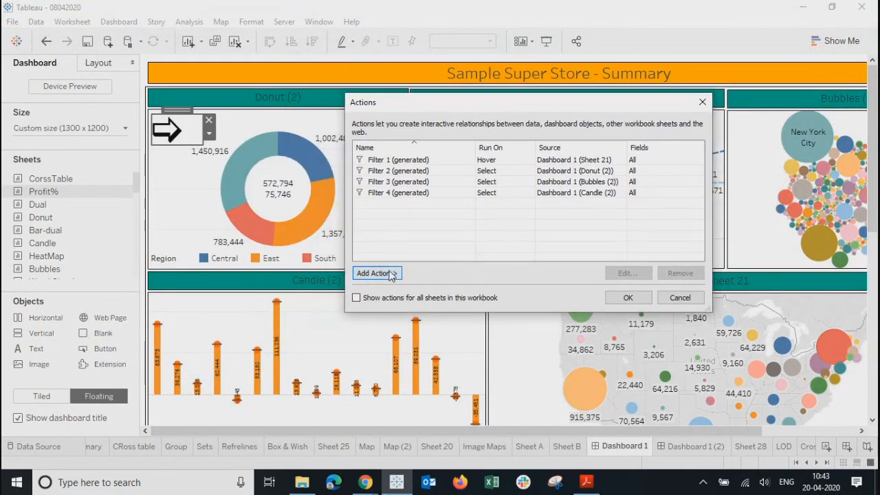
left_click(391, 274)
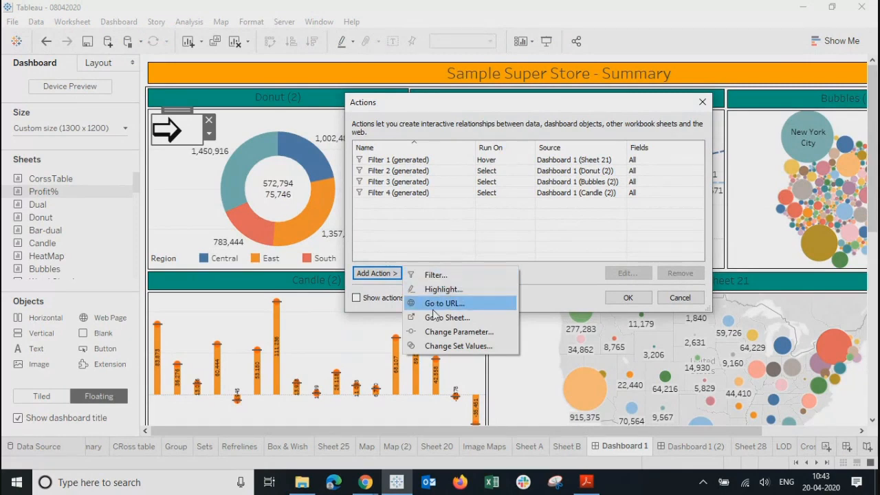
left_click(433, 276)
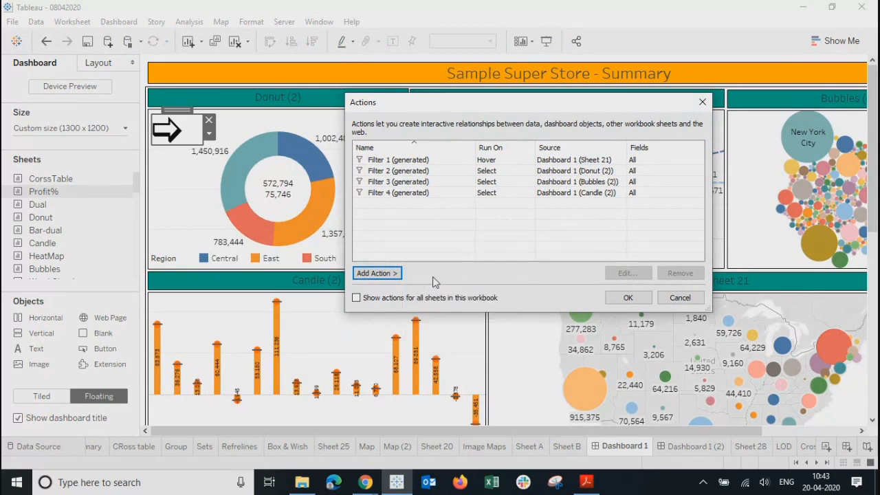
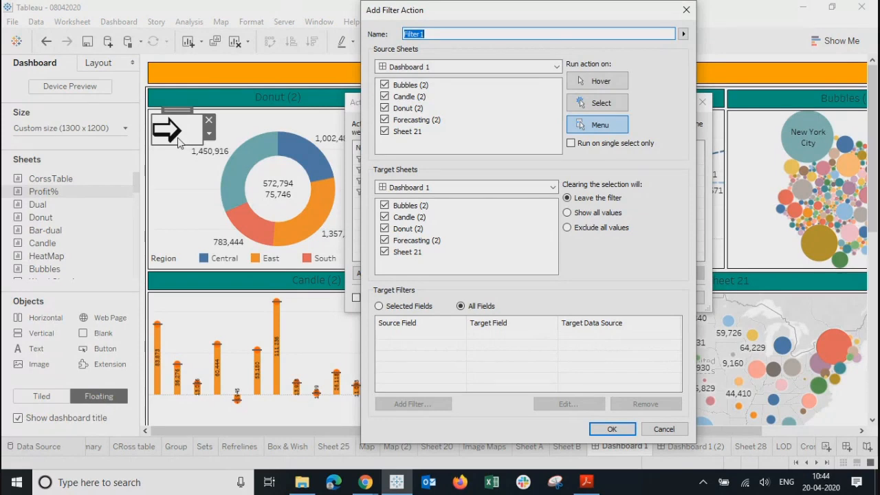
Step: Cancel the new filter action and delete the floating arrow image from Dashboard 1
left_click(489, 66)
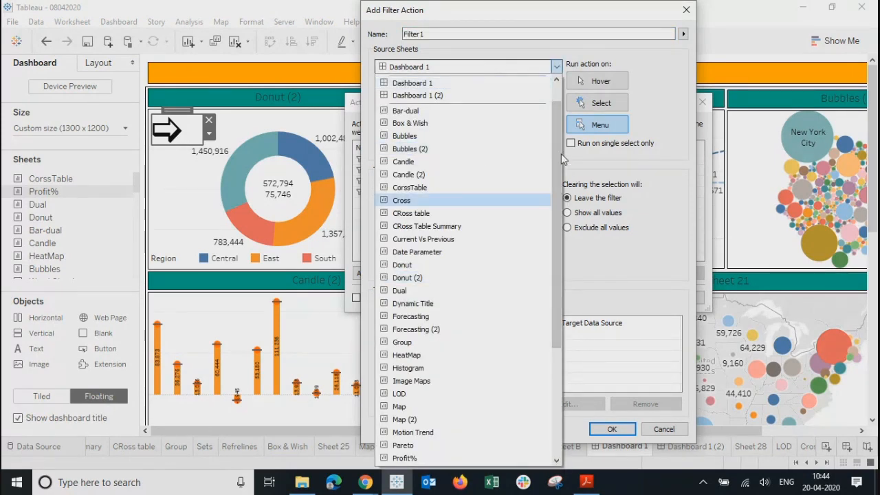
left_click_drag(560, 157, 546, 104)
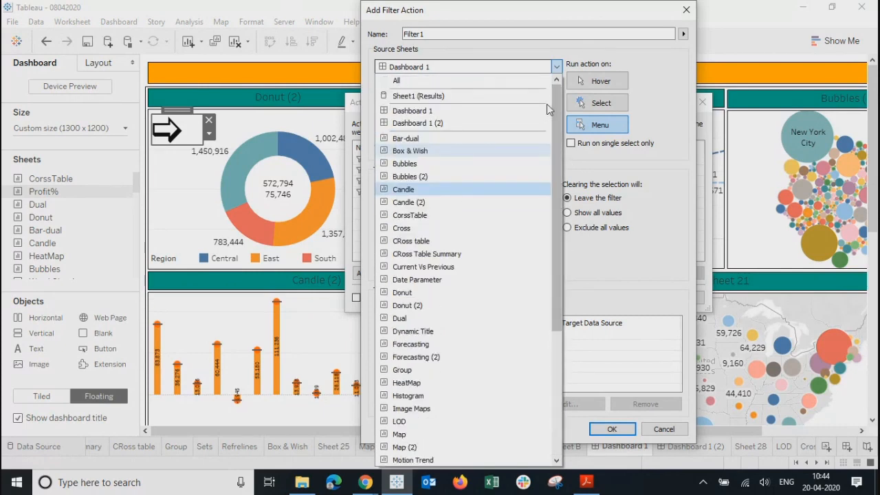
left_click(661, 53)
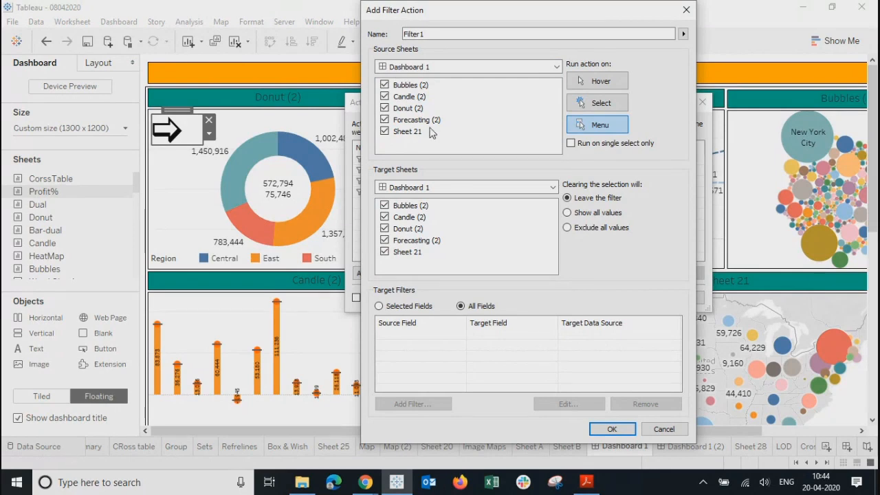
left_click(682, 11)
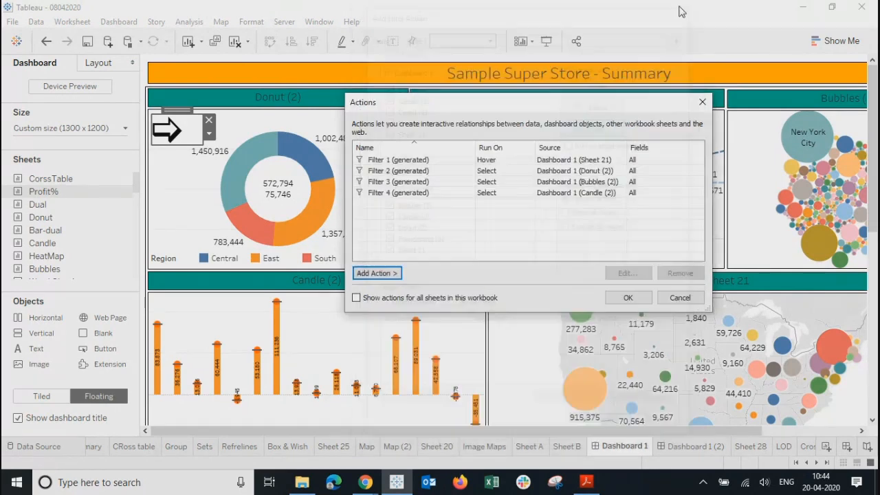
left_click(702, 101)
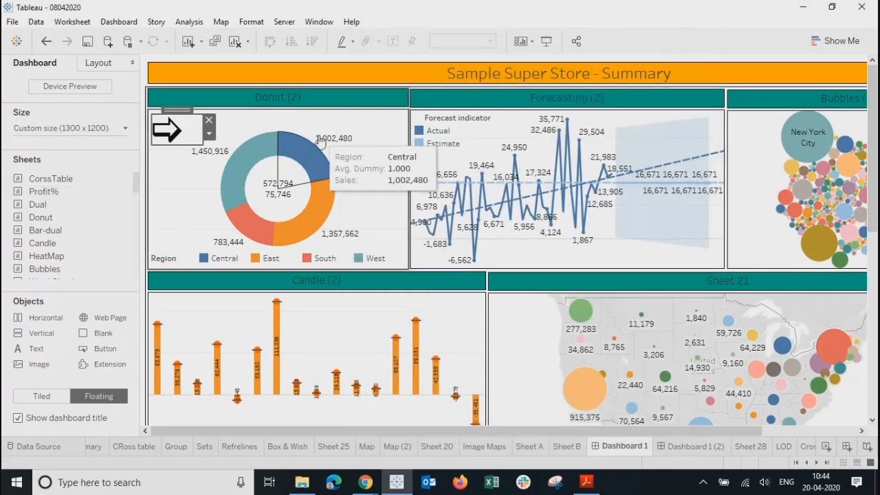
left_click(209, 121)
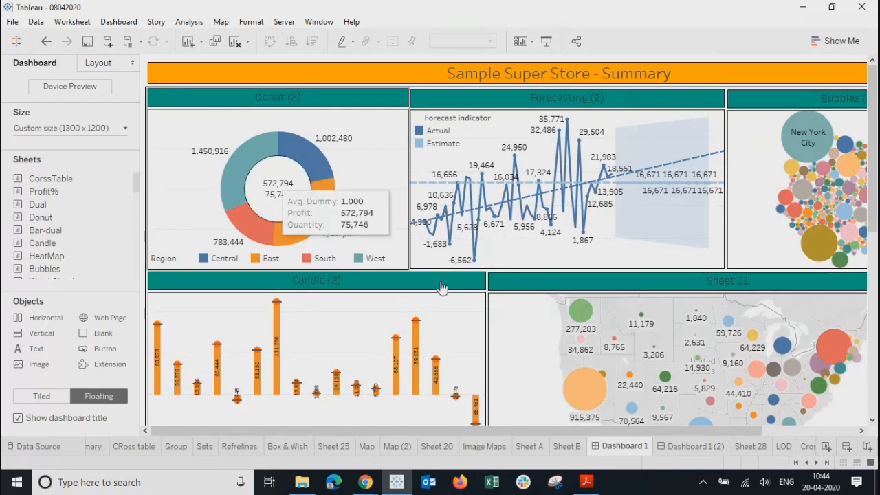
Step: Start a new blank Sheet 42 with its mark type set to Shape
left_click(808, 447)
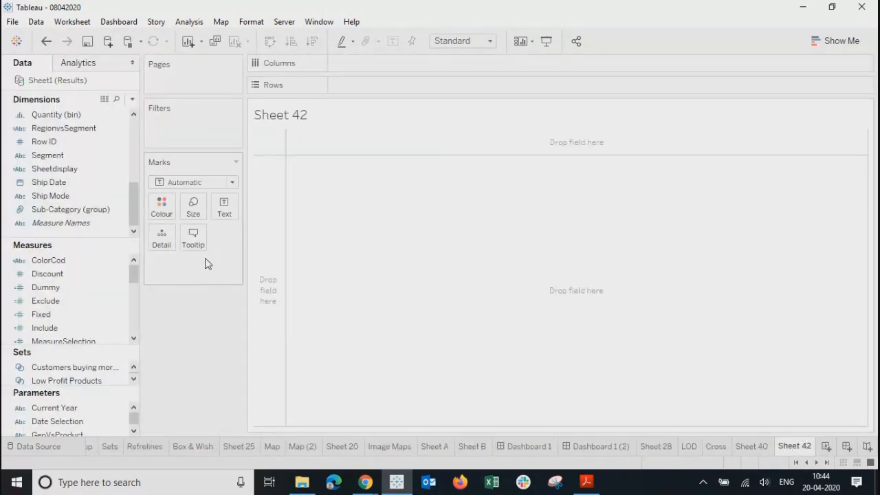
left_click(207, 184)
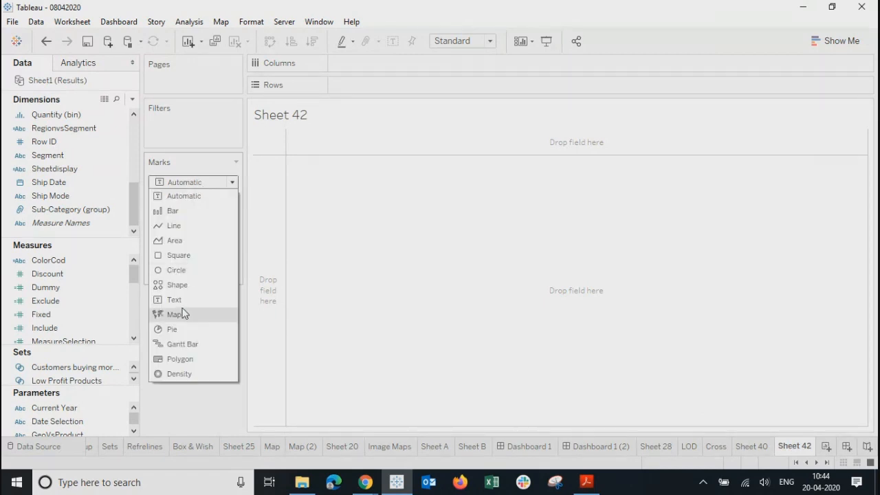
left_click(178, 284)
Step: Assign the green right arrow from the Arrows shape palette to the mark
left_click(223, 244)
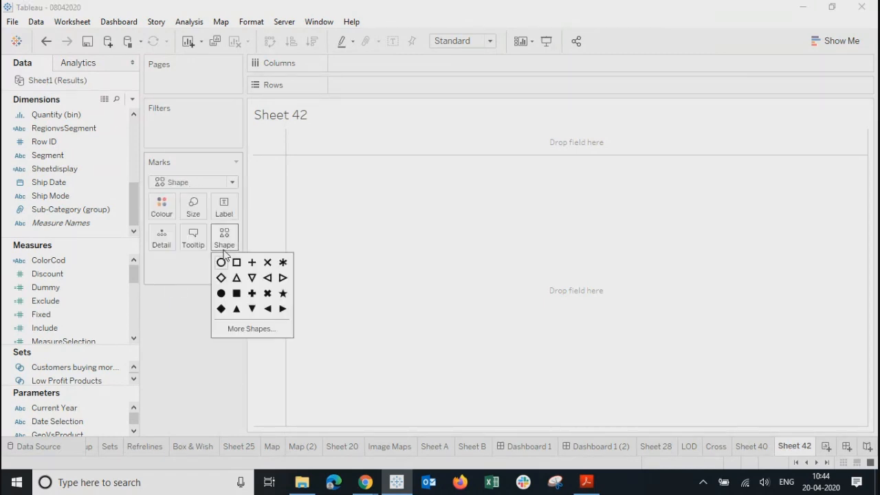
left_click(251, 330)
left_click(500, 129)
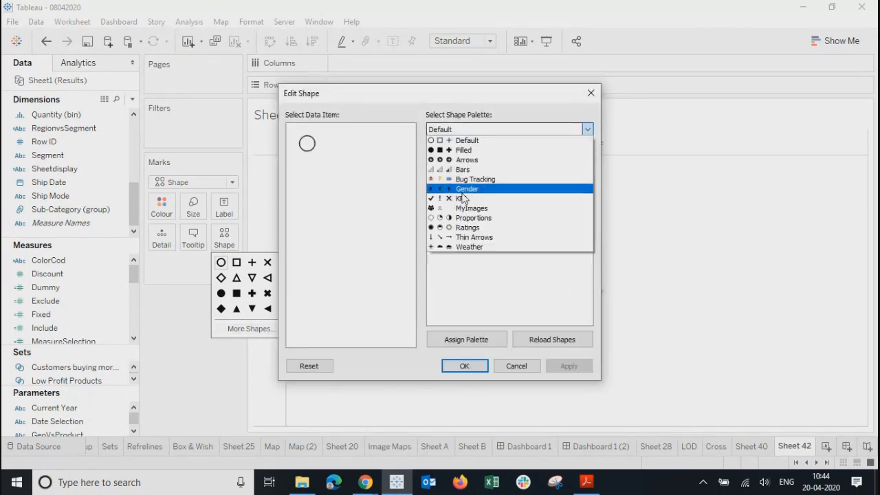
left_click(465, 161)
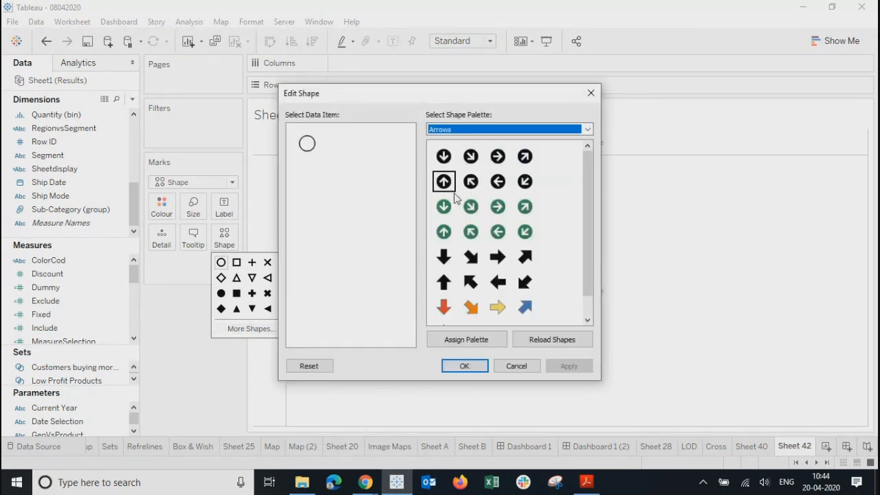
left_click(498, 207)
left_click(564, 366)
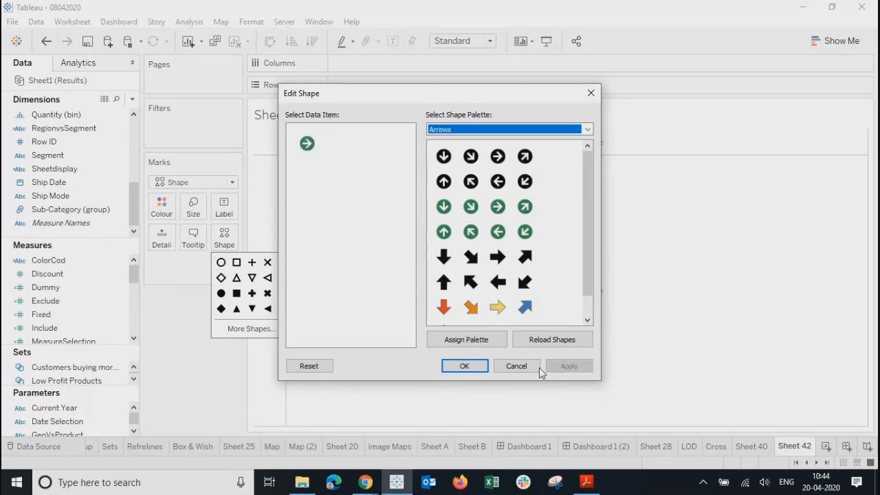
left_click(465, 366)
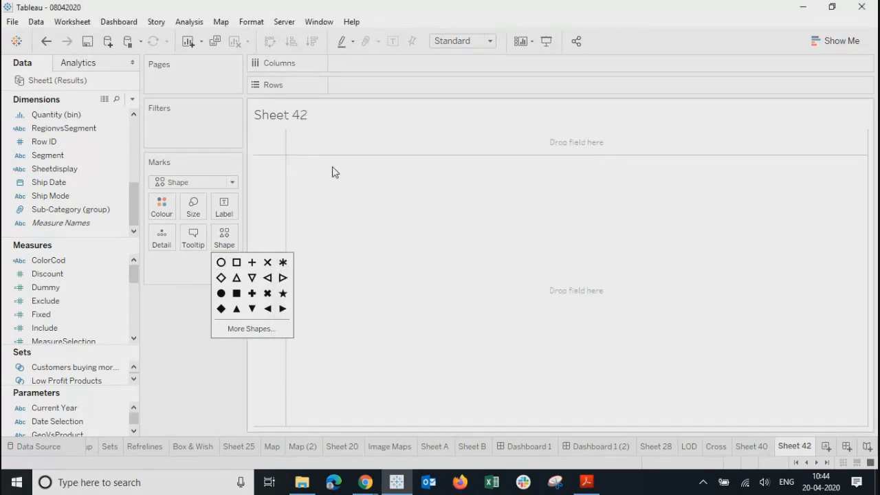
left_click(121, 169)
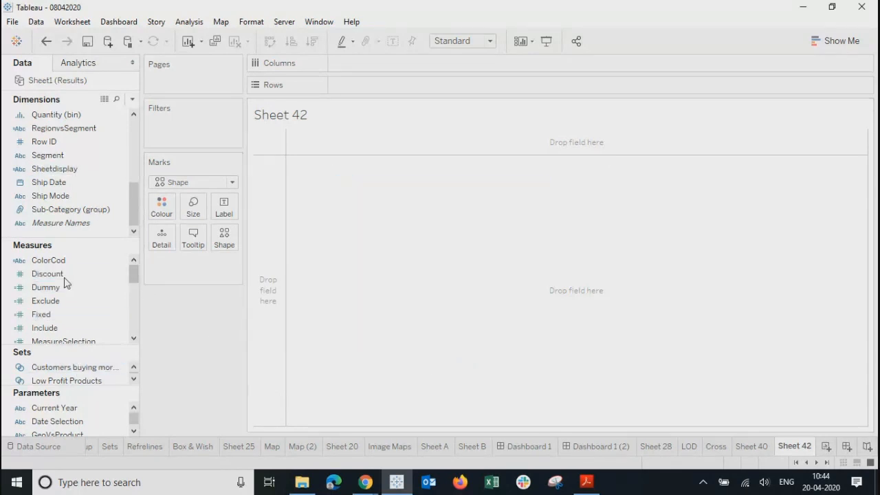
Step: Drive the shape with the Dummy measure and give value 19,988 the green right arrow
left_click_drag(55, 287, 220, 238)
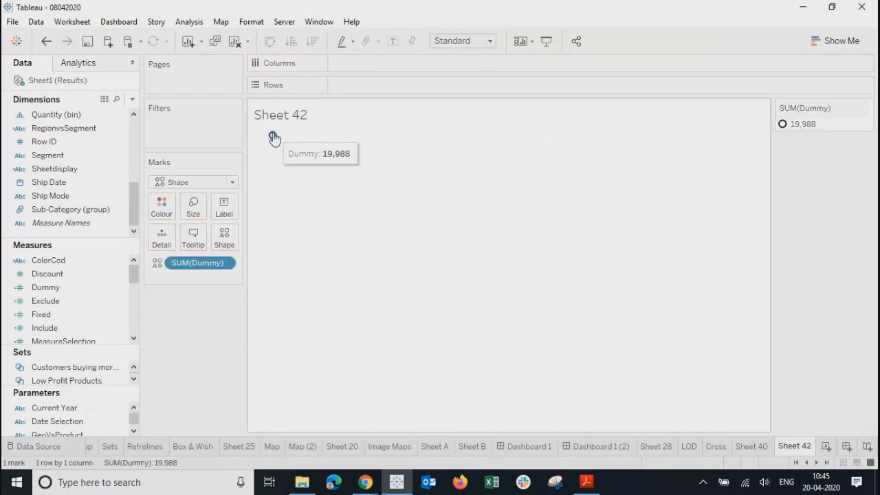
left_click(229, 235)
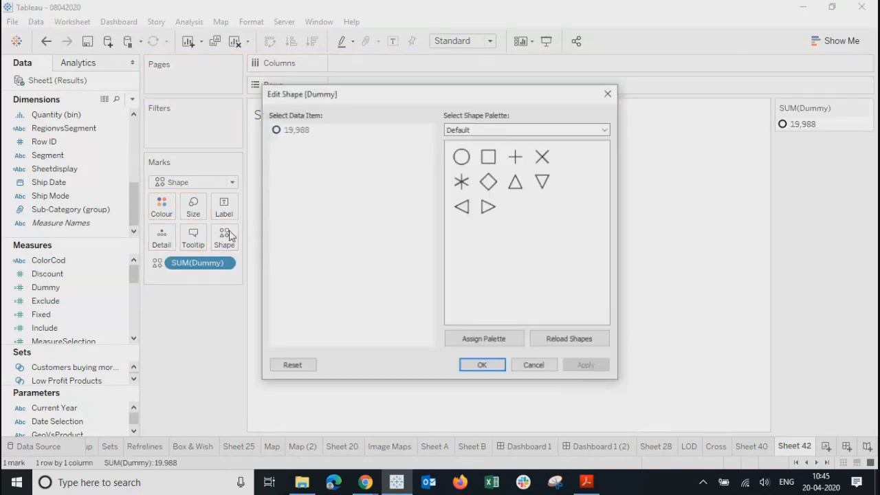
left_click(498, 129)
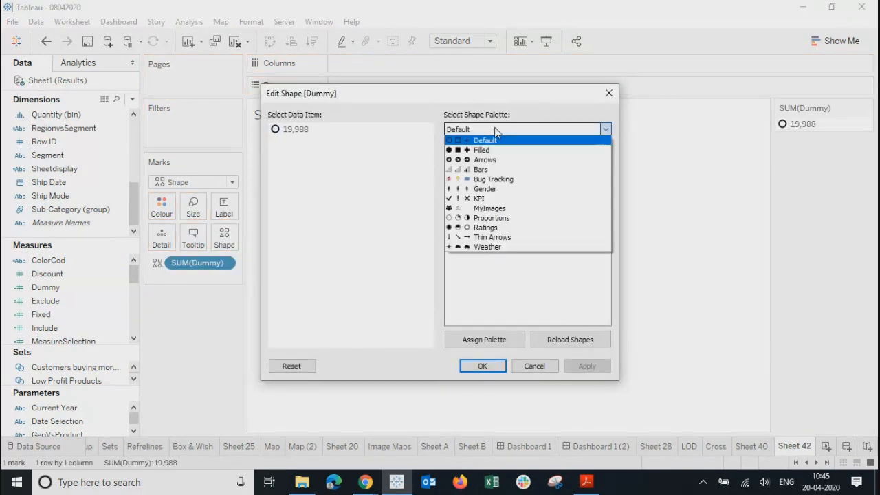
left_click(488, 163)
left_click(516, 208)
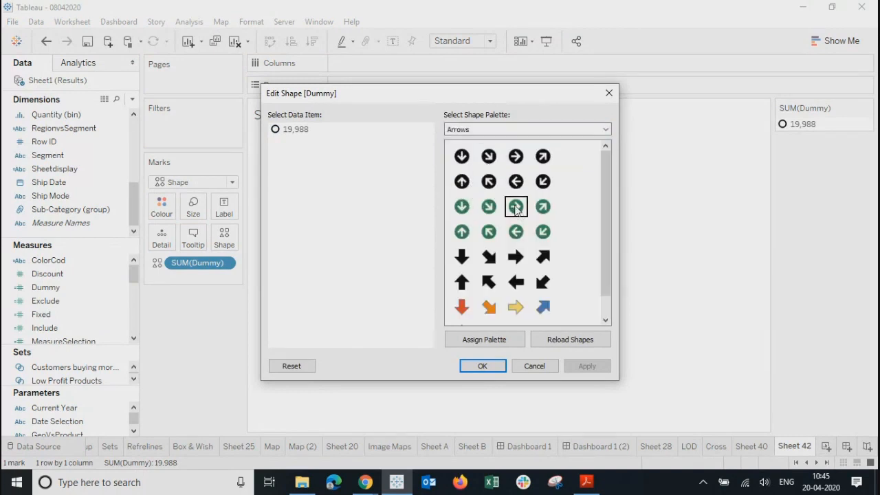
left_click(295, 130)
left_click(516, 206)
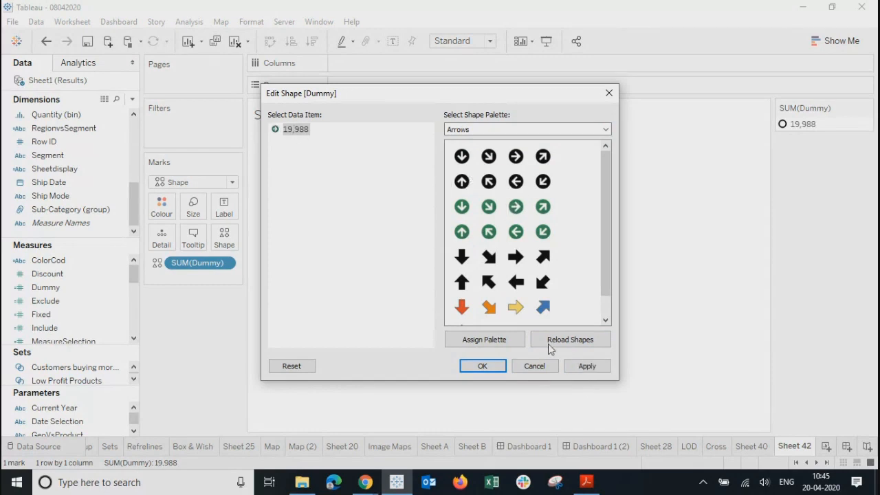
left_click(583, 368)
left_click(498, 366)
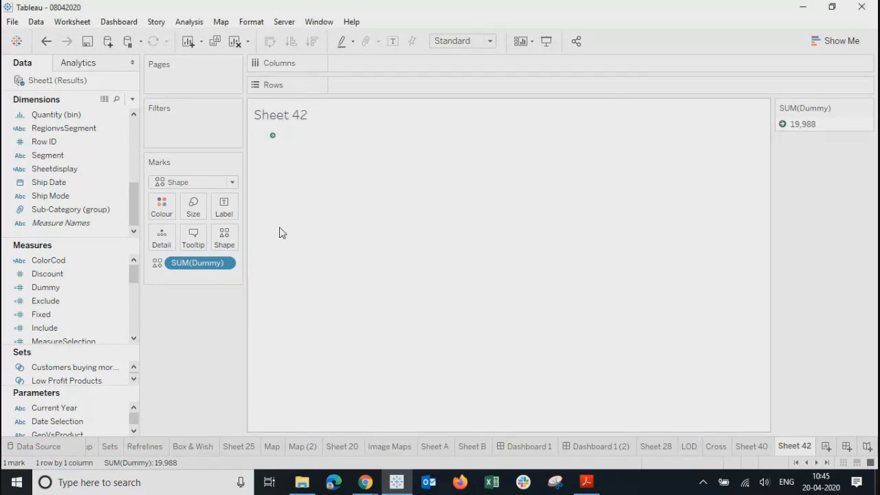
Step: Enlarge the arrow's cell and set the arrow mark to a moderate size
left_click(193, 206)
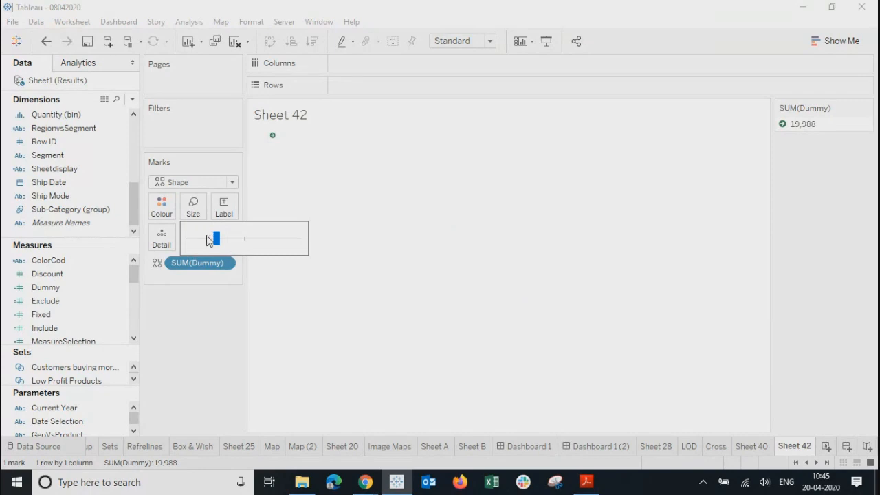
left_click_drag(209, 239, 265, 248)
left_click(316, 163)
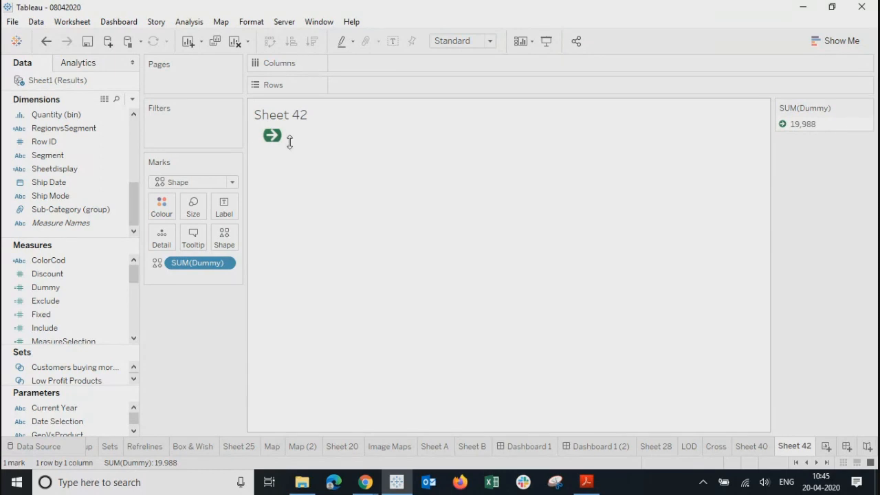
left_click_drag(290, 142, 286, 326)
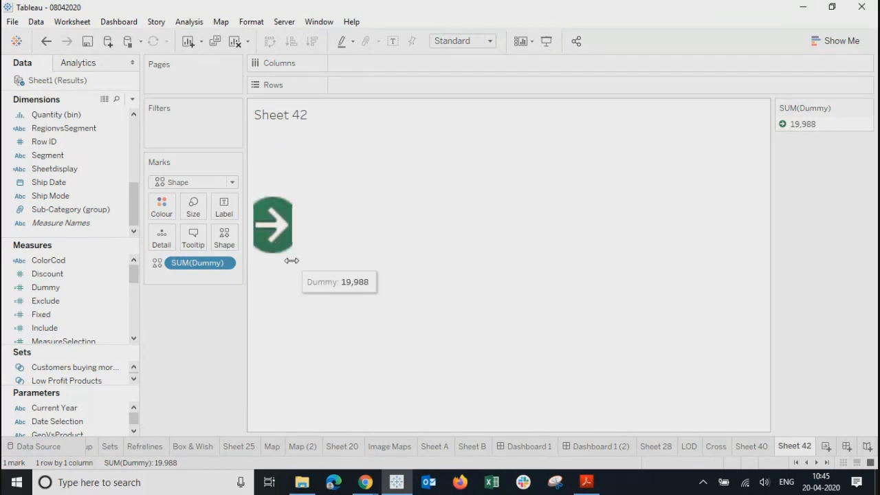
left_click_drag(291, 260, 461, 264)
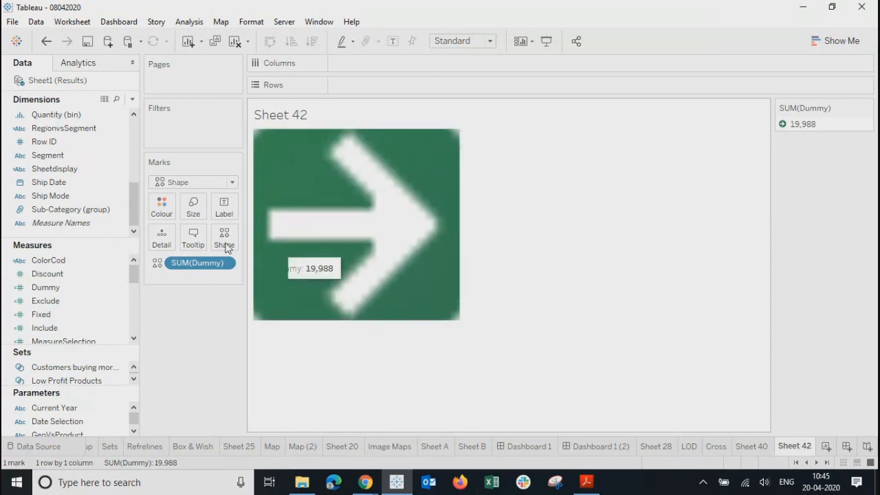
left_click(197, 218)
left_click_drag(263, 238, 215, 238)
left_click(544, 297)
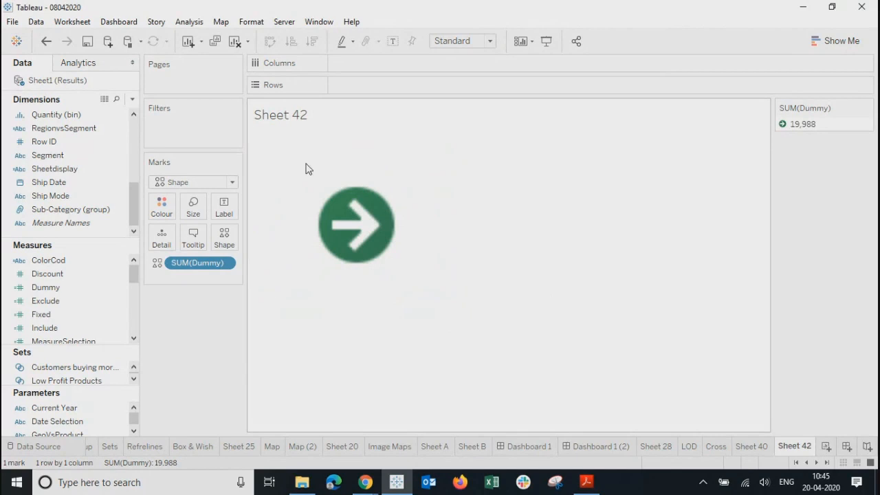
Step: Hide Sheet 42's title, rename the sheet 'right', and return to Dashboard 1
right_click(317, 115)
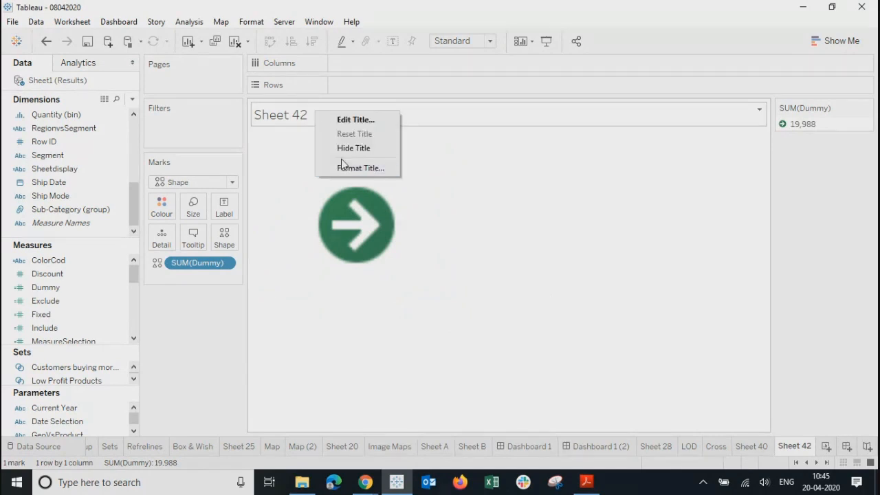
left_click(345, 148)
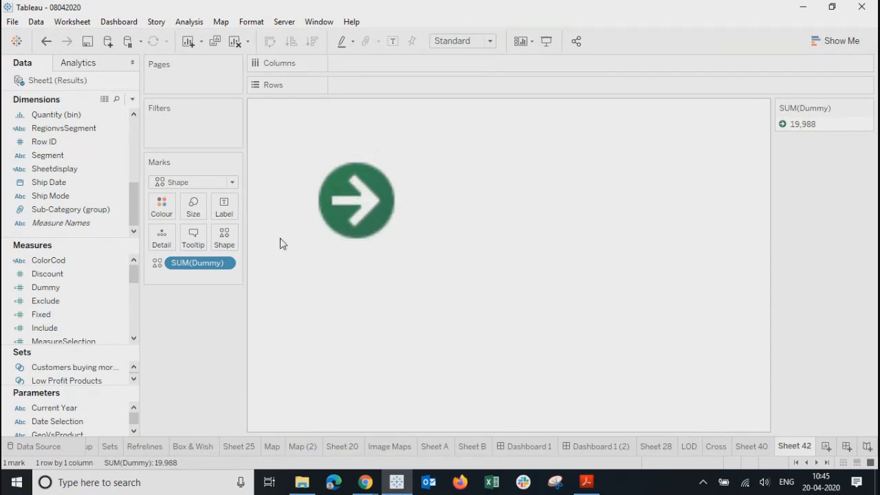
double_click(794, 447)
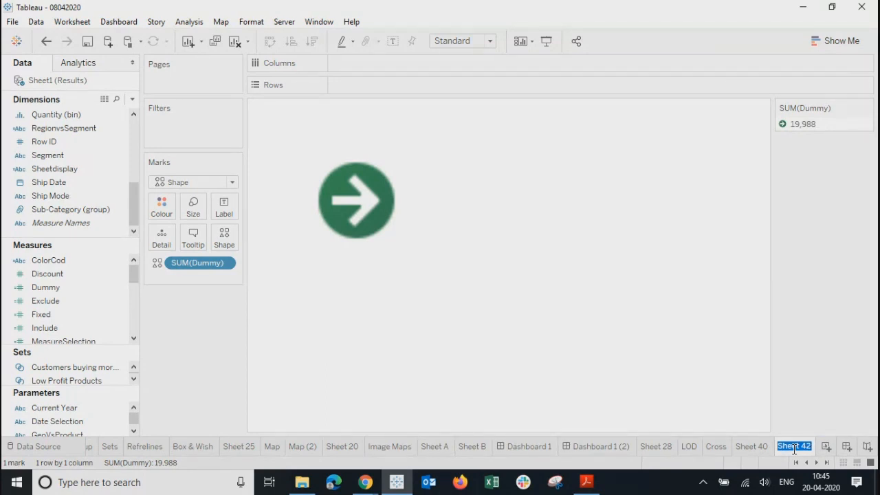
type("right")
key("Return")
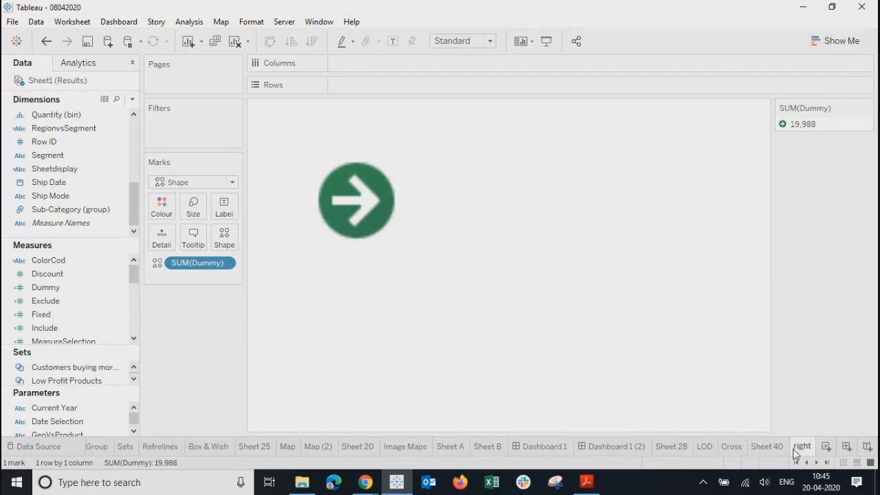
left_click(526, 448)
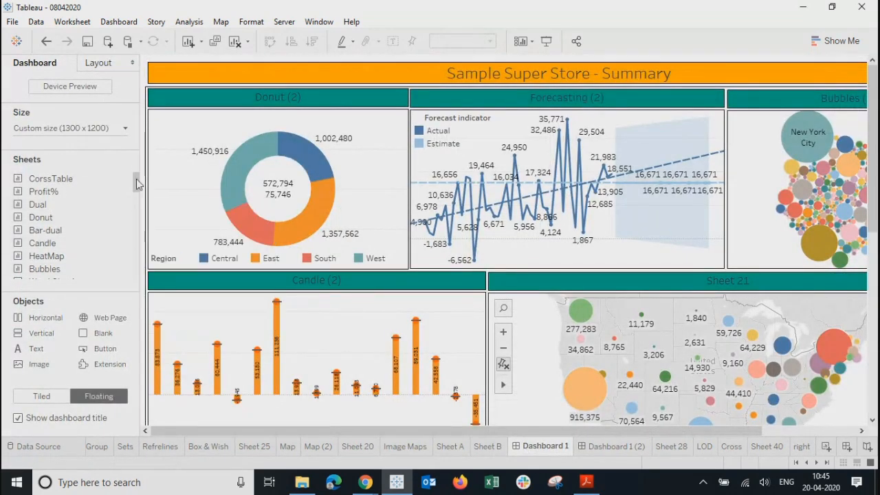
Step: Float the 'right' sheet as a small box over the Donut chart's top-left
left_click_drag(135, 181, 135, 271)
mouse_move(42, 266)
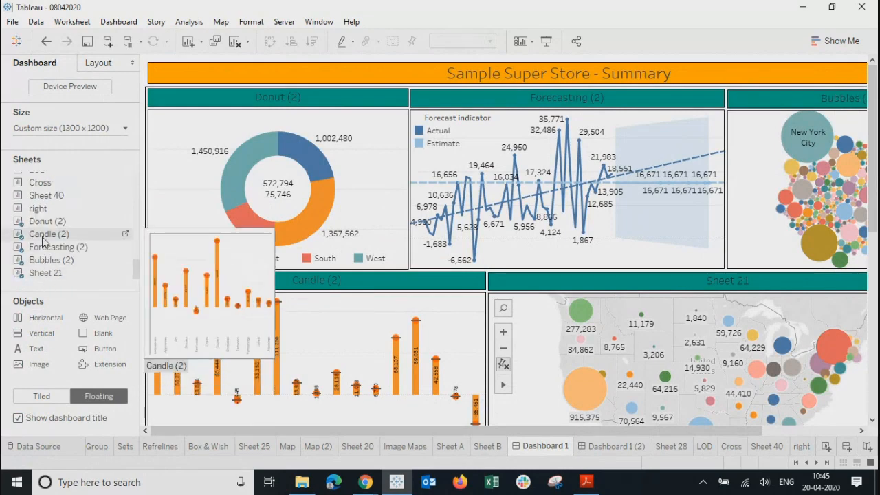
left_click_drag(42, 208, 181, 138)
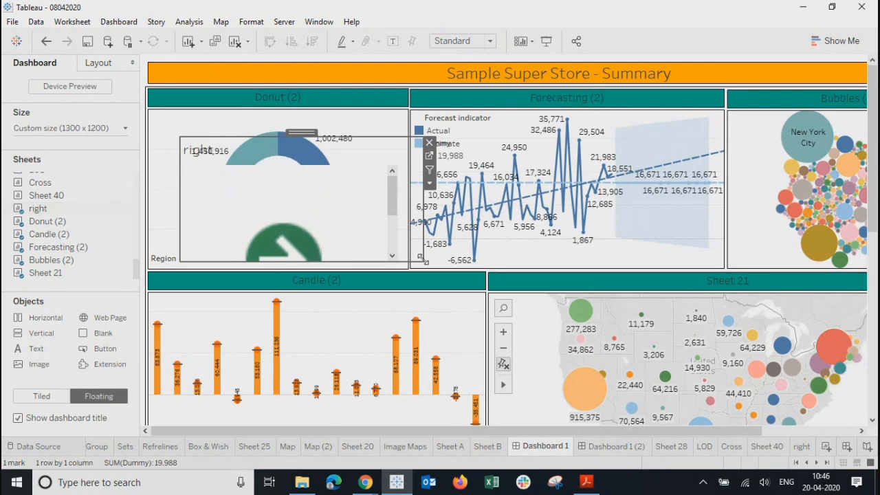
left_click_drag(421, 260, 220, 170)
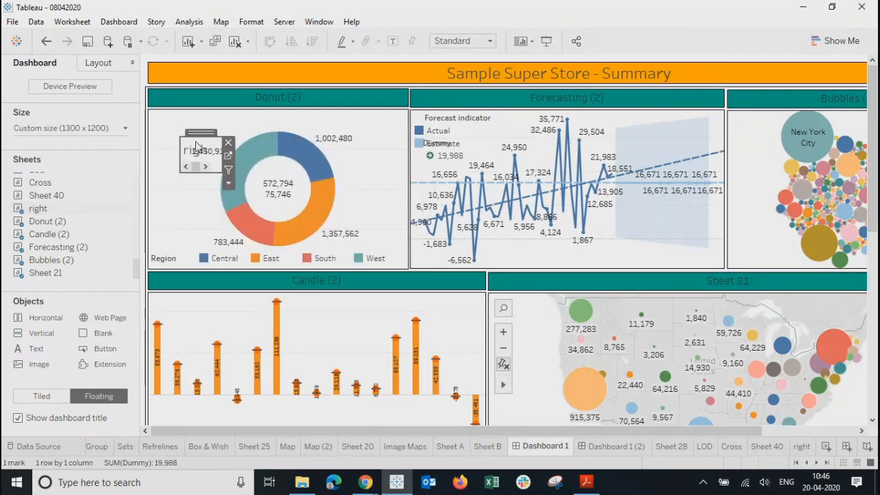
left_click_drag(194, 132, 167, 128)
Step: Hide the floating arrow sheet's title and bring up its Fit options
right_click(167, 127)
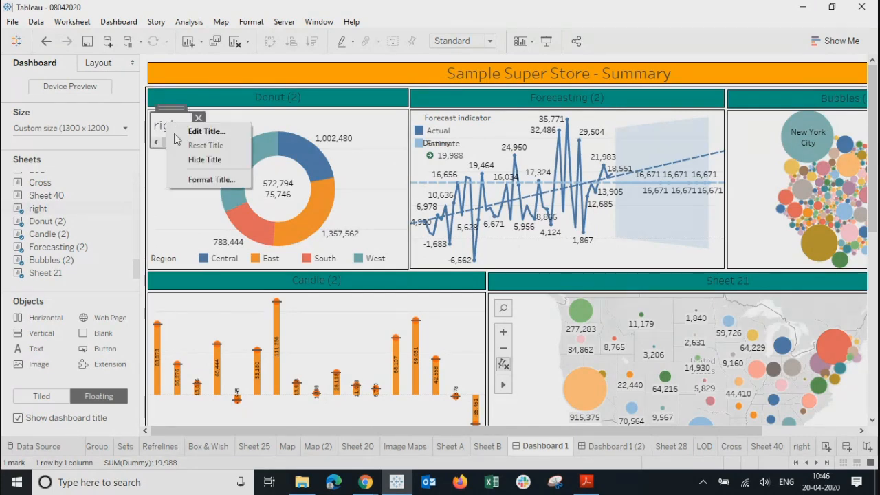
left_click(201, 157)
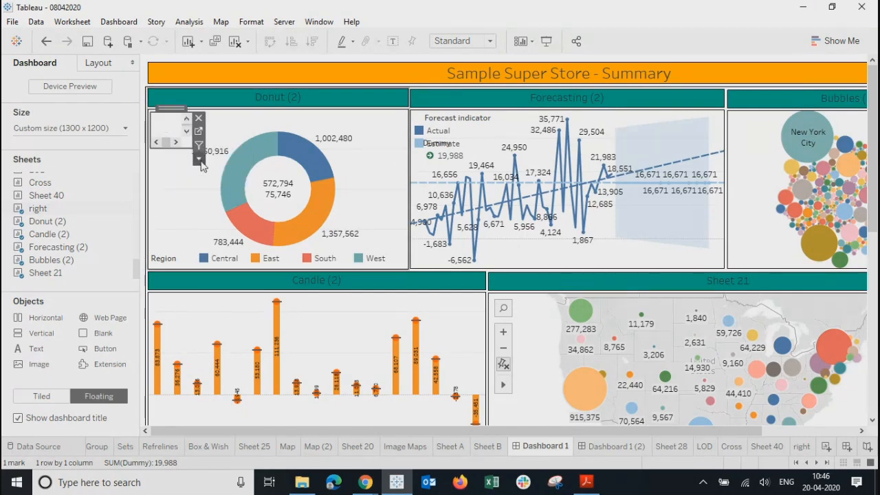
left_click(199, 158)
mouse_move(241, 206)
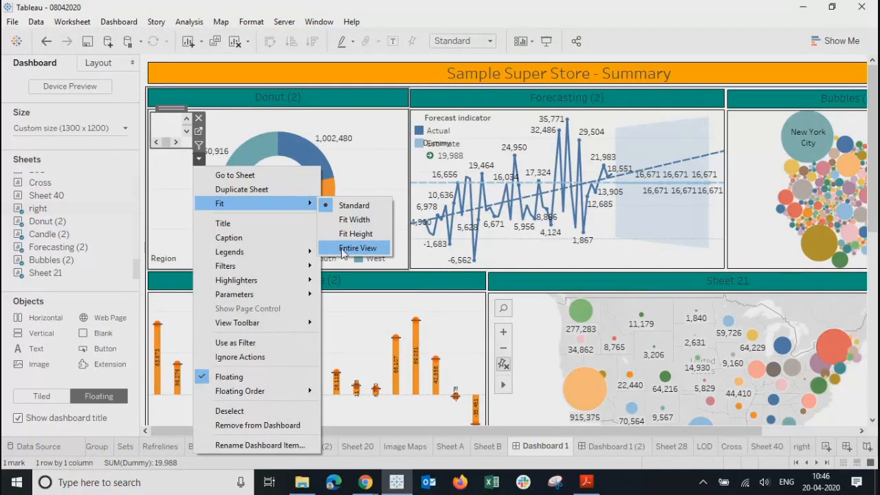
Step: Fit the arrow to Entire View and slightly enlarge its floating box
left_click(358, 247)
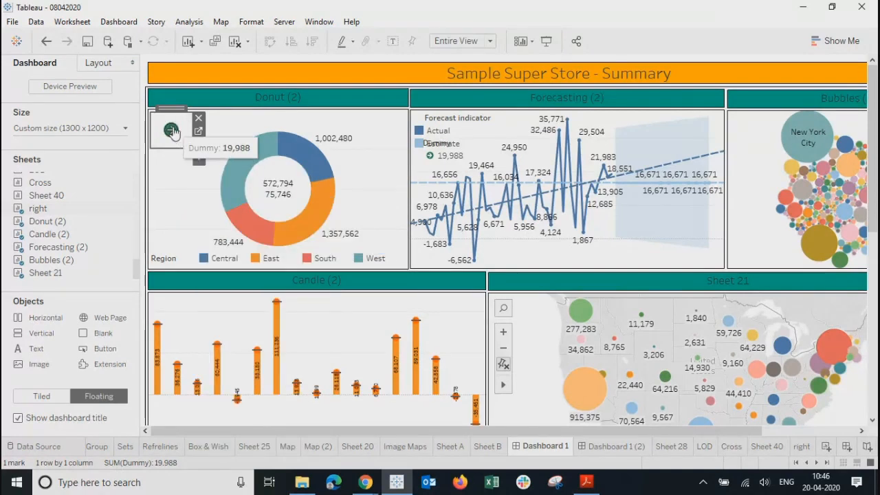
left_click(167, 172)
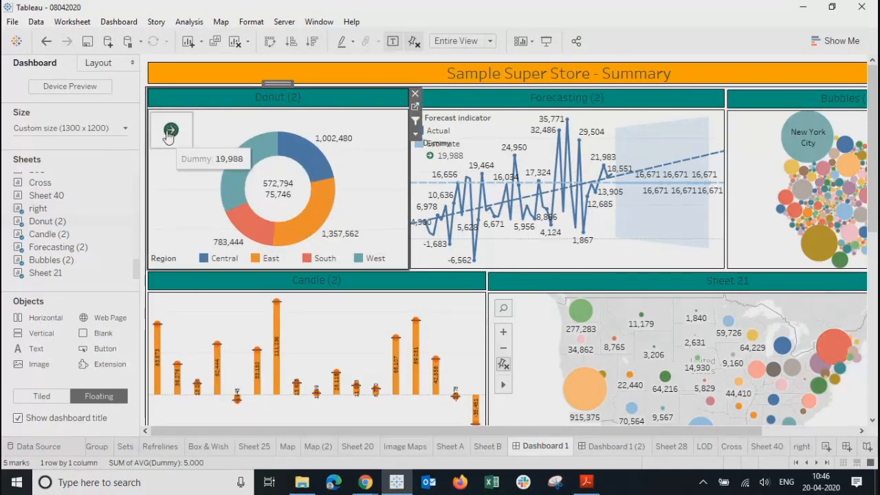
left_click(189, 145)
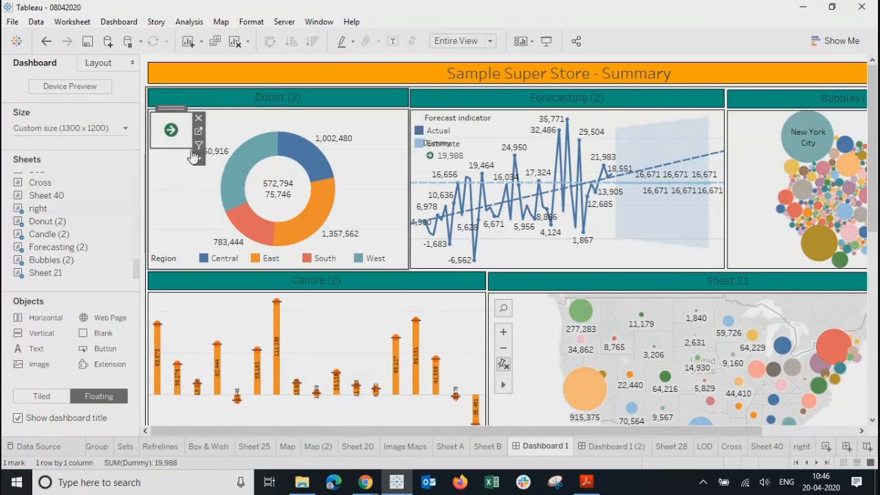
left_click_drag(191, 148, 200, 155)
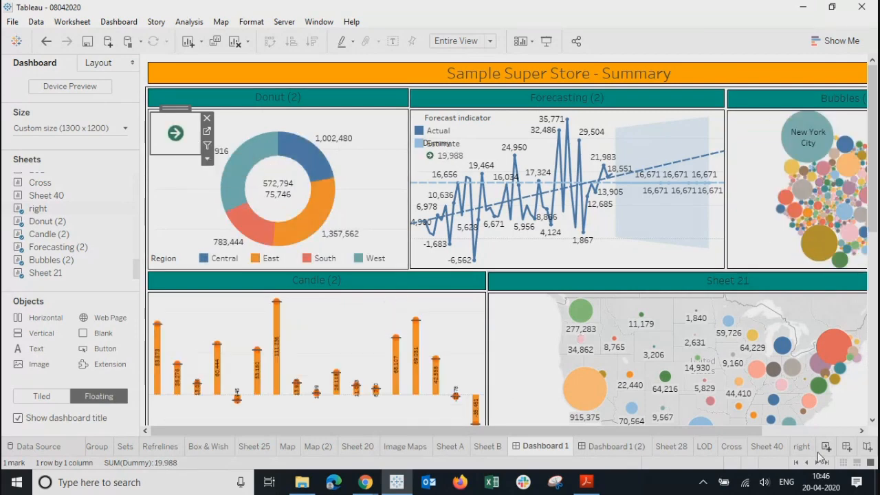
Step: Raise the arrow mark's size on the 'right' sheet and nudge it up-left on Dashboard 1
left_click(801, 447)
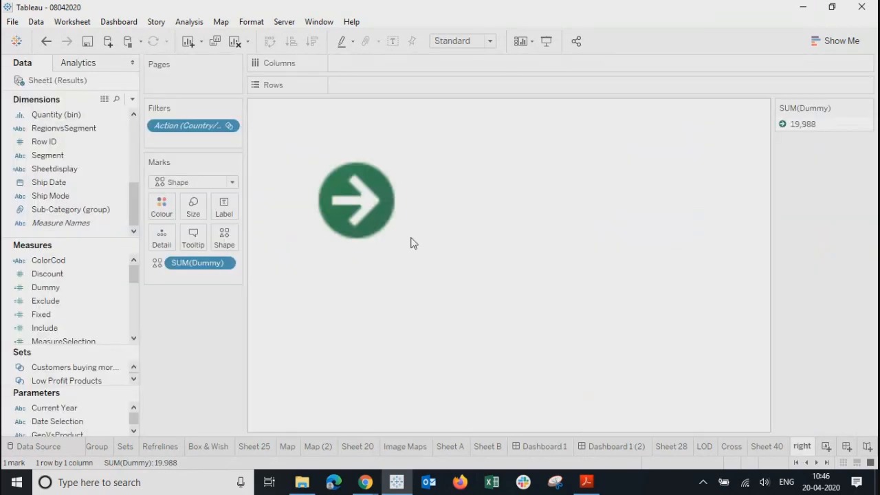
left_click(193, 206)
left_click_drag(215, 238, 244, 238)
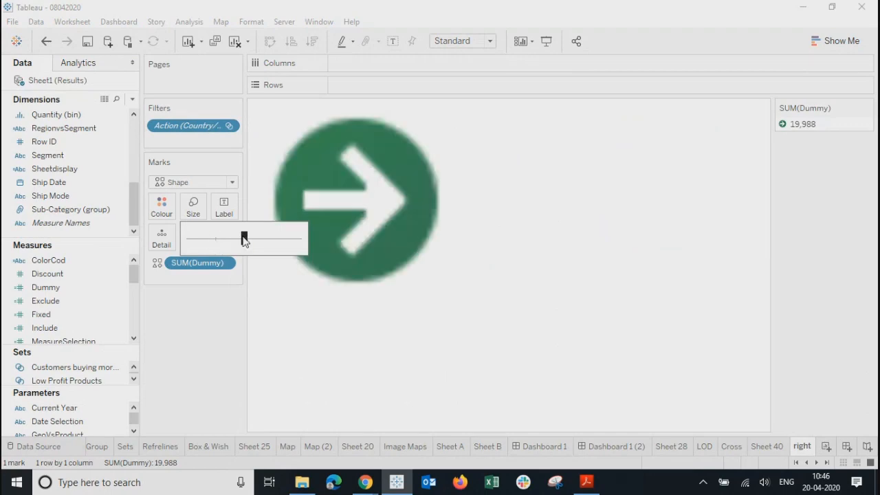
left_click(543, 446)
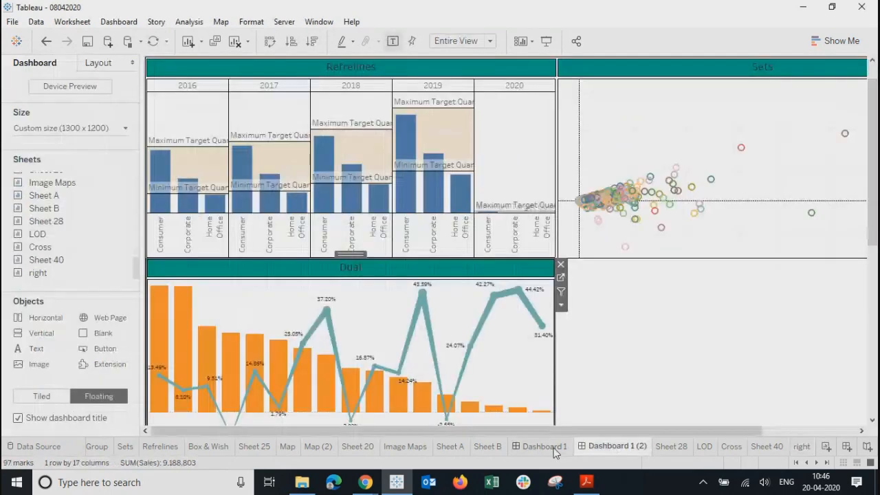
left_click(168, 198)
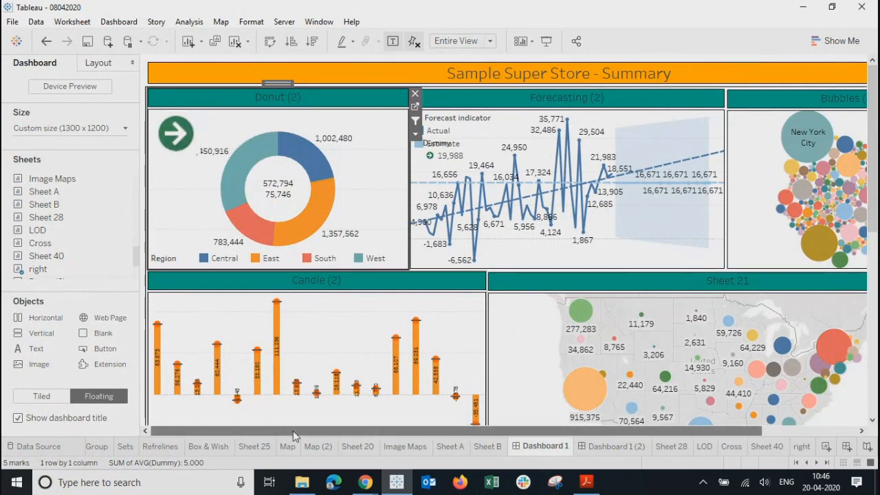
mouse_move(293, 430)
left_mouse_down()
mouse_move(630, 442)
mouse_move(290, 430)
left_mouse_up()
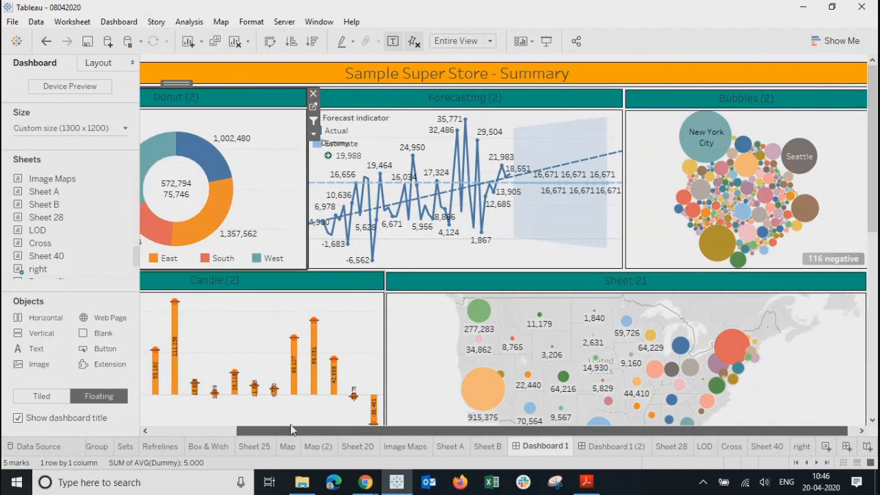
left_click(194, 125)
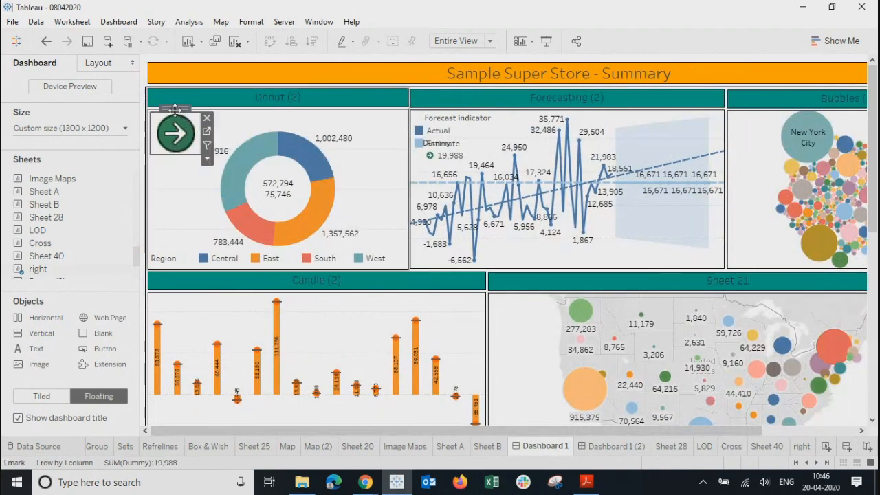
mouse_move(174, 110)
left_mouse_down()
mouse_move(163, 106)
mouse_move(871, 45)
mouse_move(836, 69)
mouse_move(312, 64)
mouse_move(143, 80)
mouse_move(172, 69)
mouse_move(167, 113)
mouse_move(175, 114)
left_mouse_up()
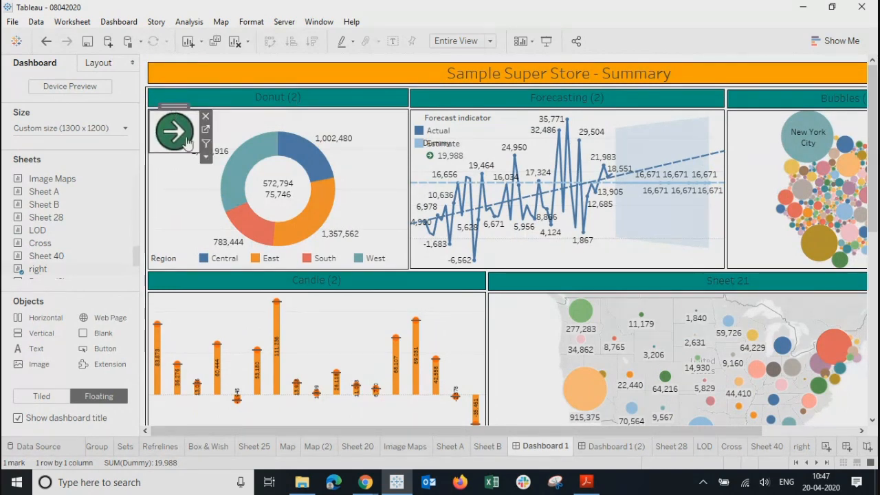
Step: Shrink the floating arrow to a small icon inside the Donut chart's top-left corner
left_click_drag(198, 153, 190, 145)
left_click(158, 223)
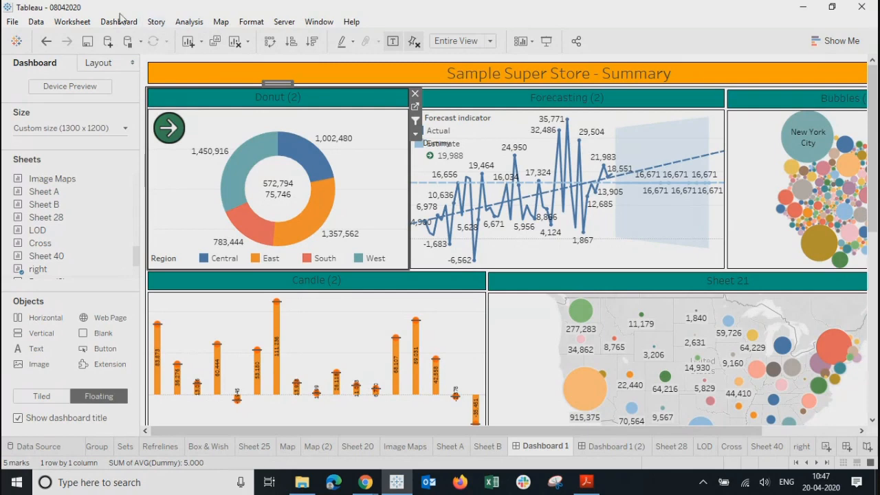
left_click(119, 21)
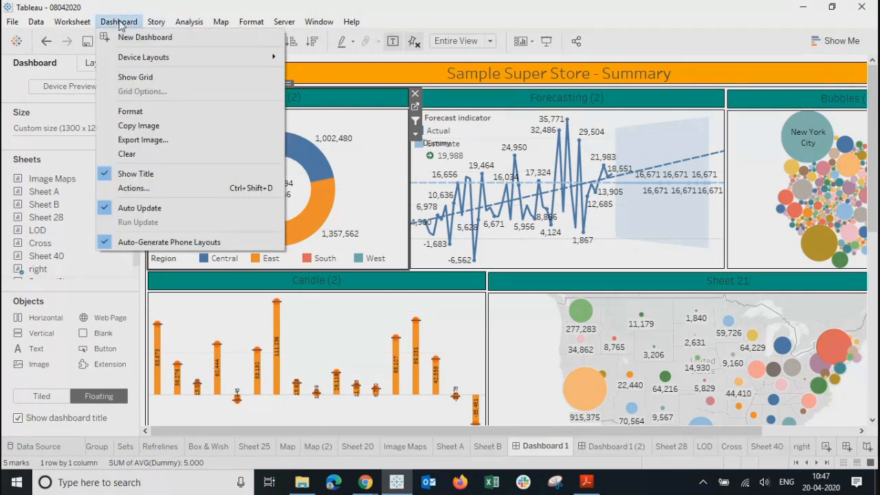
Step: Add a GoToSheet1 action with only 'right' as source, targeting Dashboard 1 (2)
left_click(129, 190)
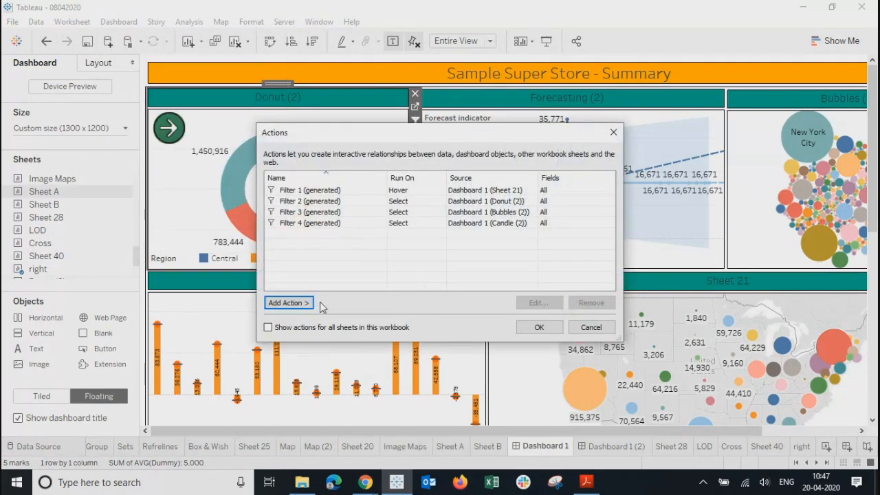
left_click(289, 304)
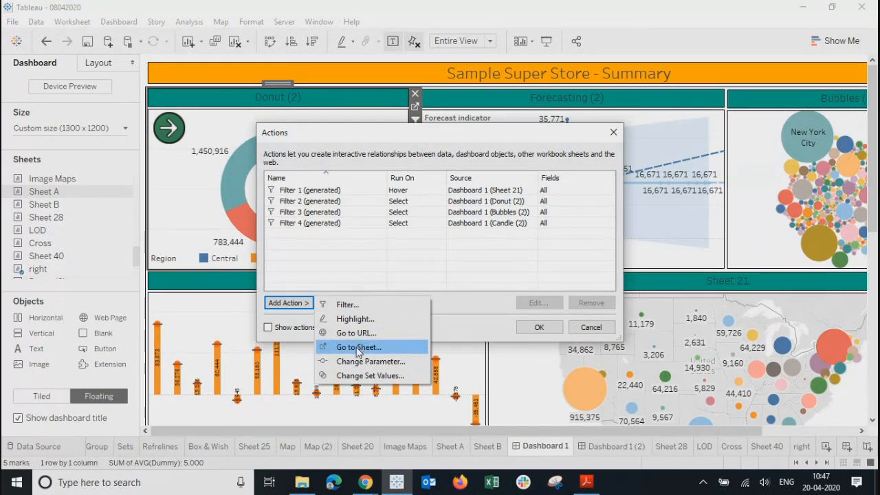
left_click(356, 348)
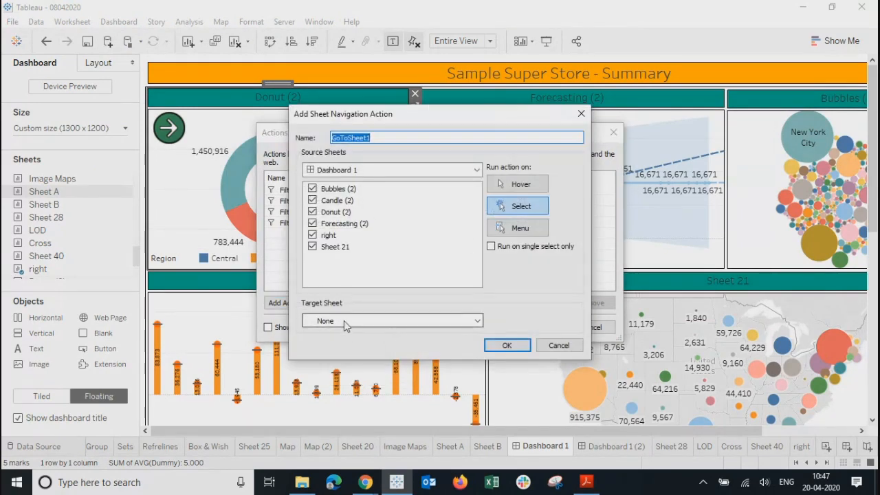
left_click(344, 321)
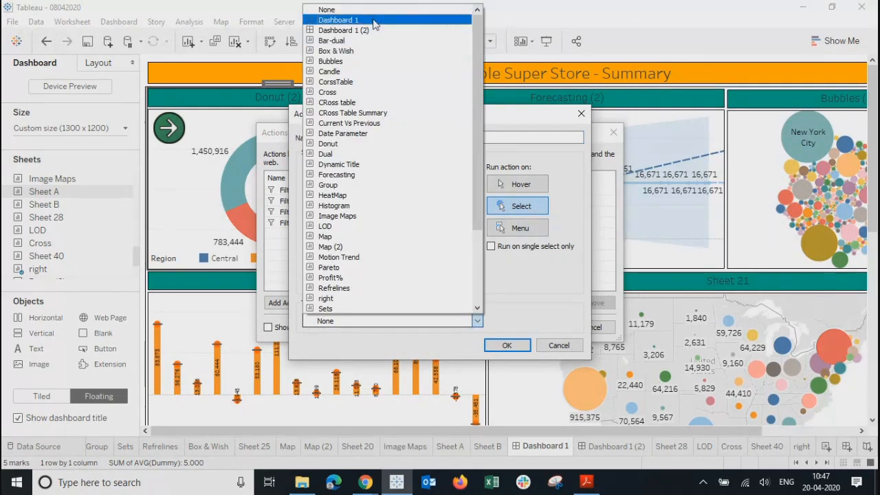
left_click(512, 117)
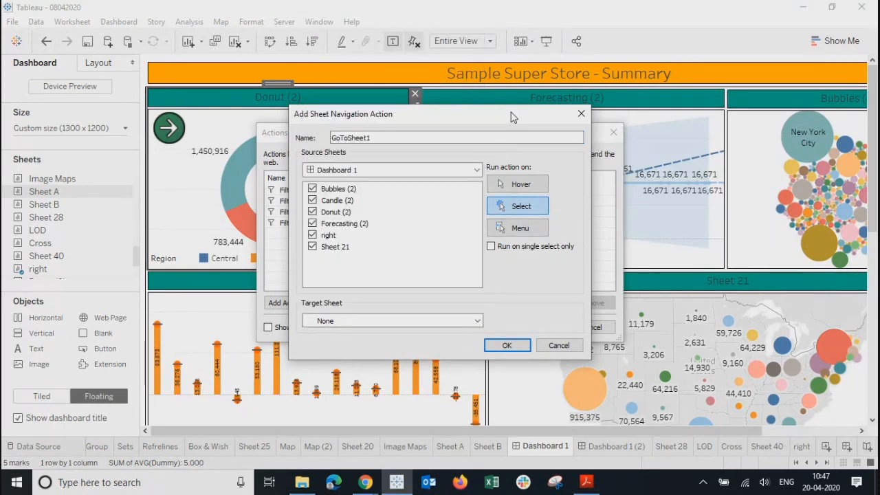
left_click(369, 139)
left_click(313, 225)
left_click(375, 321)
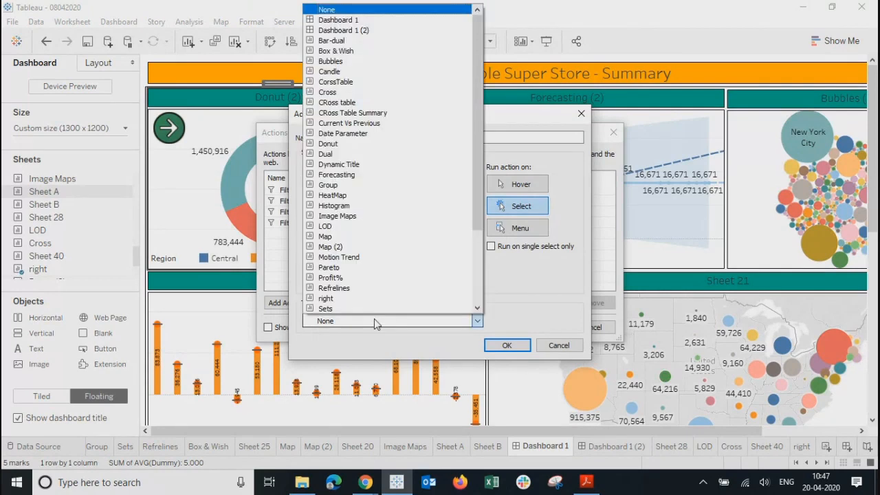
left_click(346, 32)
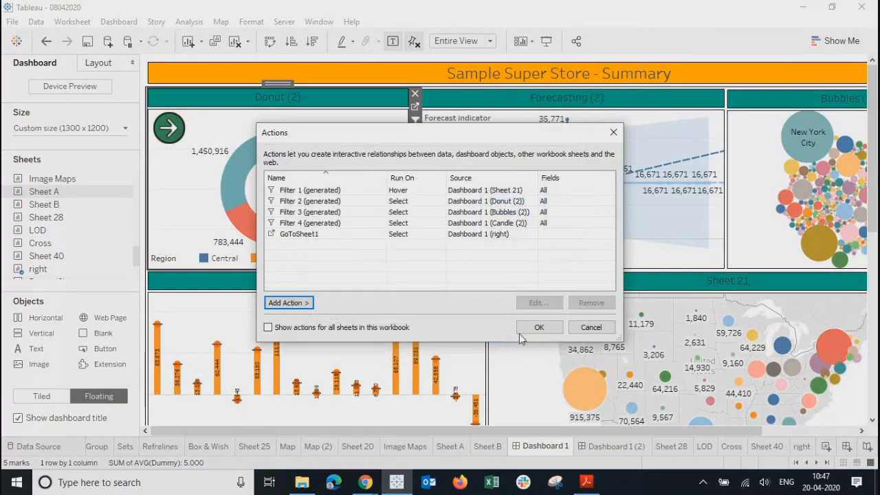
left_click(539, 327)
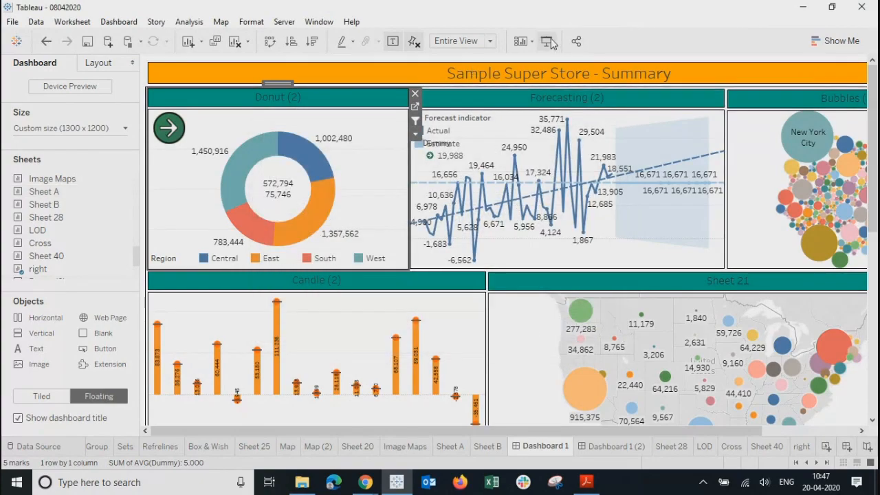
Step: In presentation mode, test filtering by East, Central, Detroit, Minneapolis and Binders
left_click(548, 41)
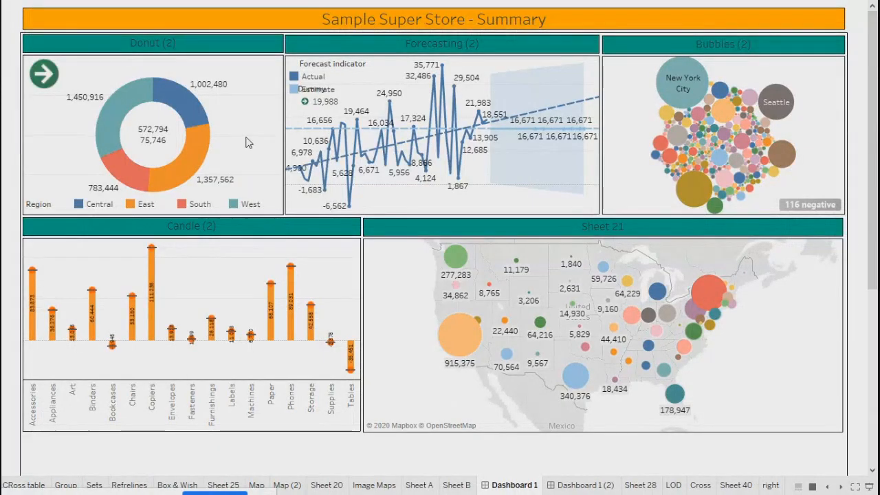
left_click(190, 168)
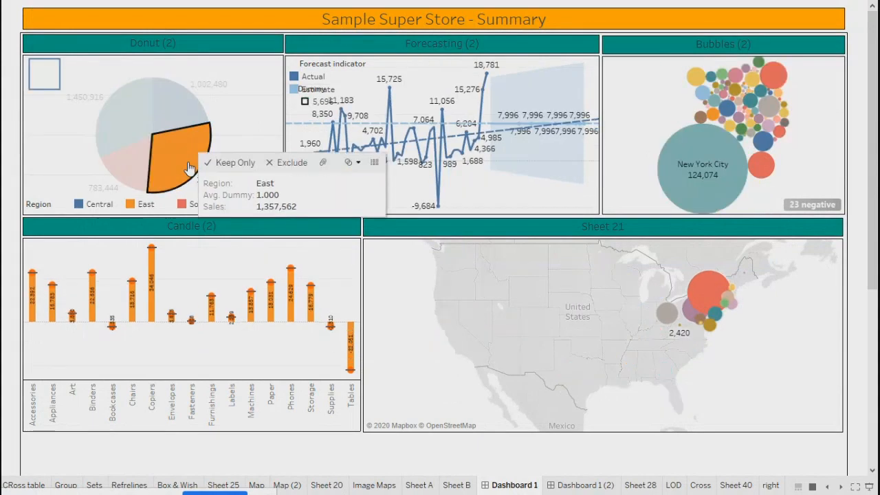
left_click(178, 95)
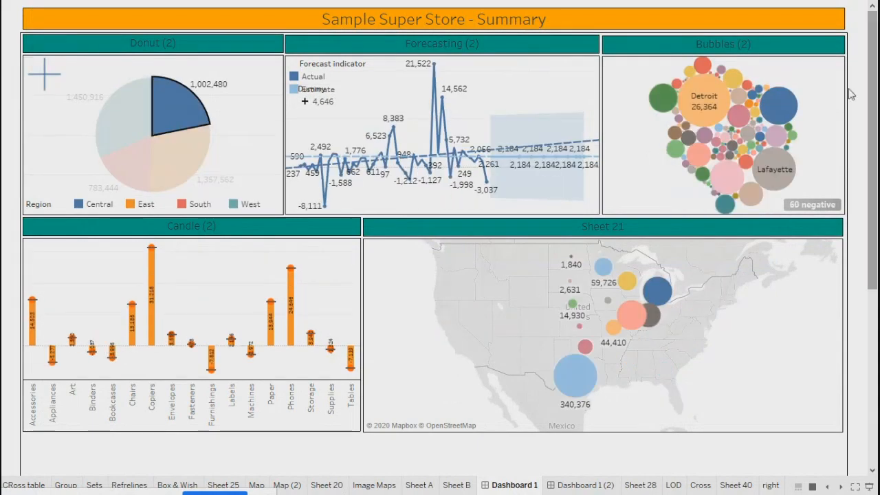
left_click(706, 97)
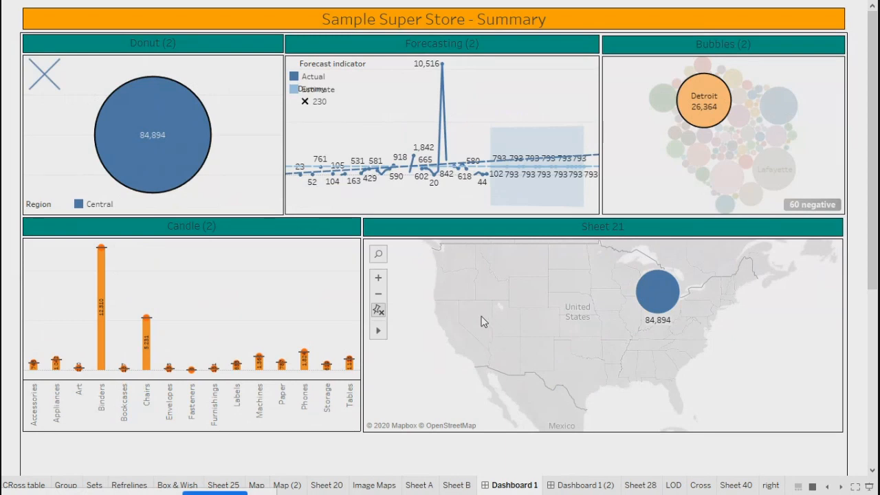
left_click(779, 105)
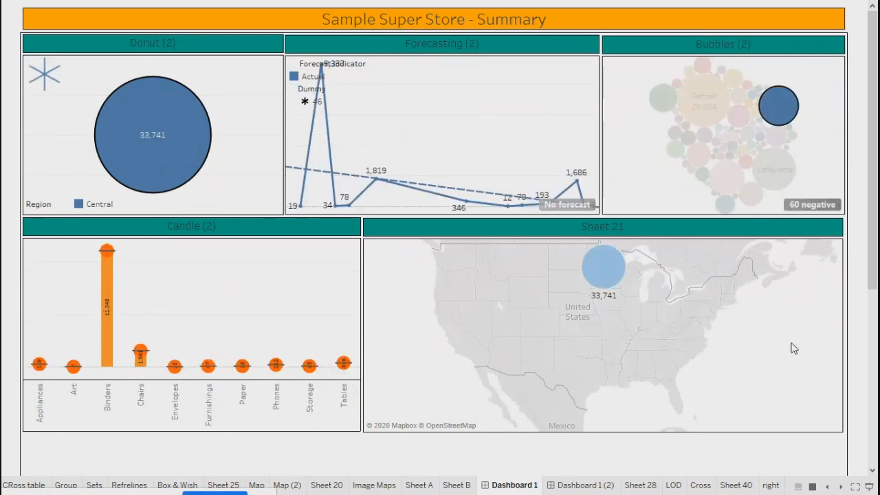
left_click(107, 297)
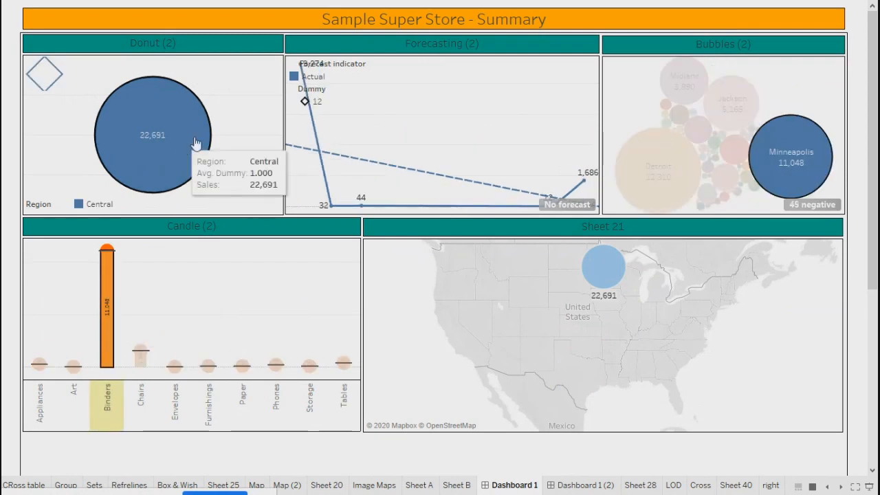
Step: Clear the Minneapolis, Central and Binders selections, then follow the green arrow to Dashboard 1 (2)
mouse_move(813, 75)
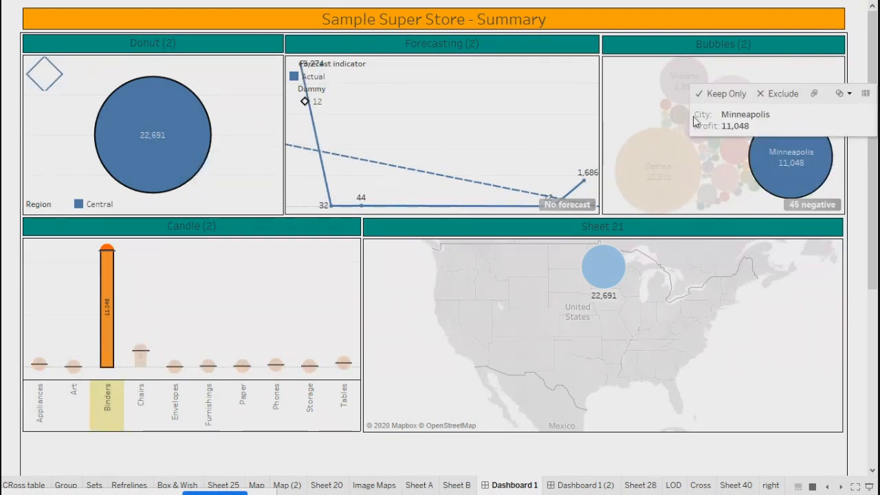
left_click(640, 114)
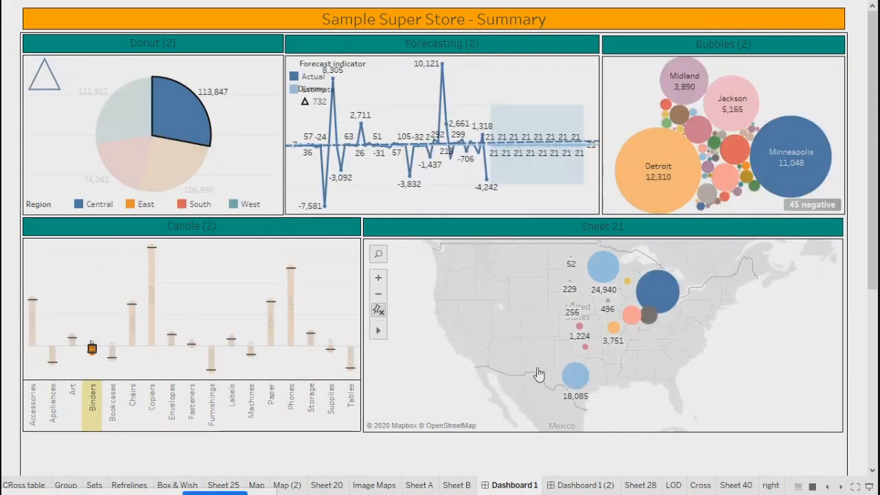
left_click(169, 94)
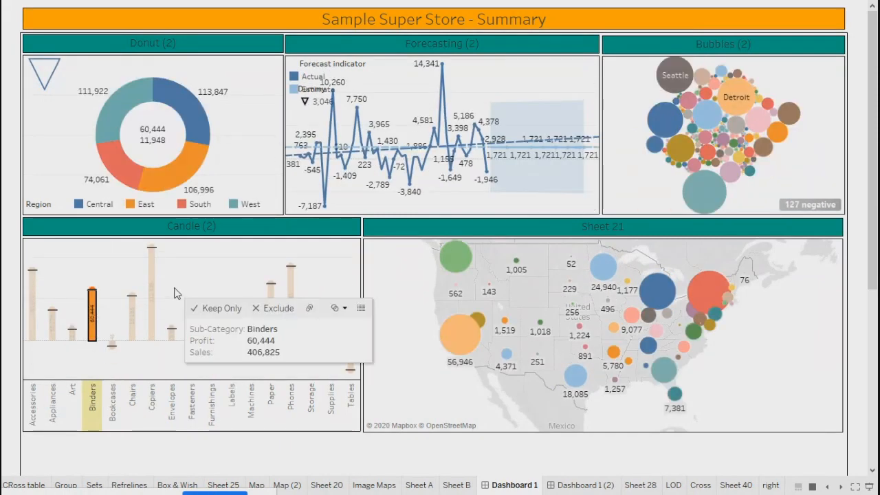
left_click(205, 259)
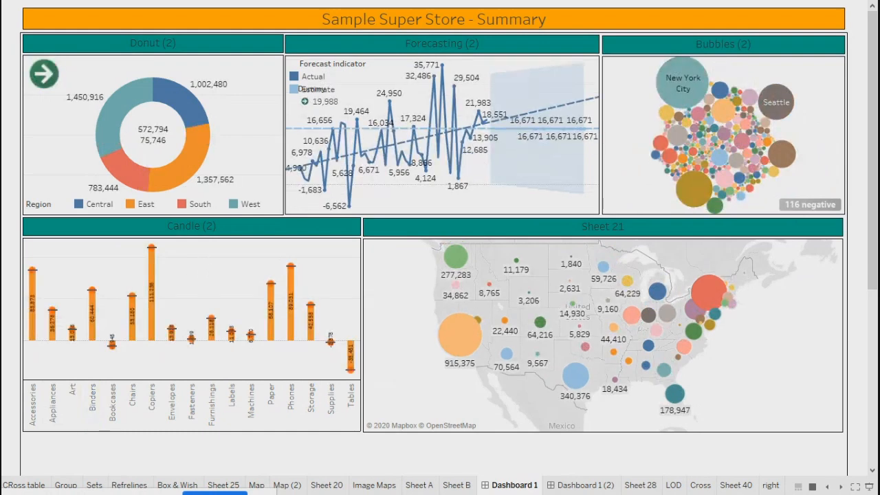
left_click(44, 78)
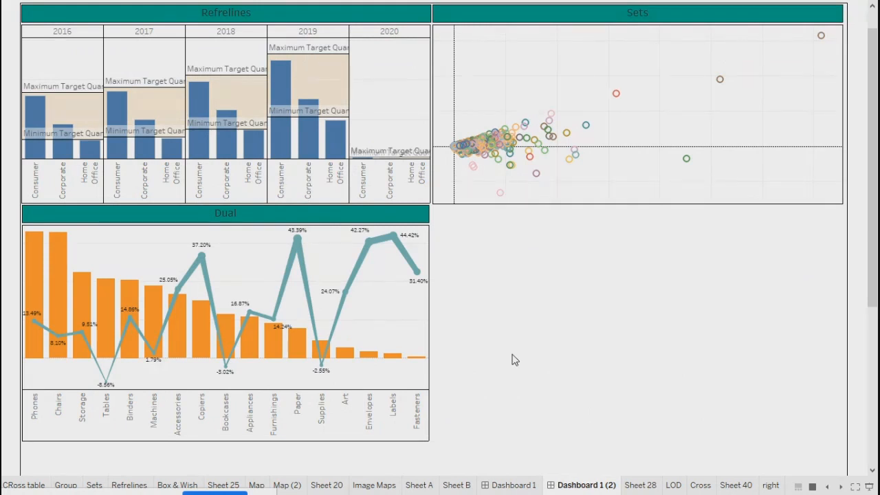
Step: Exit presentation mode and open the 'right' worksheet from the sheet tabs
key("Escape")
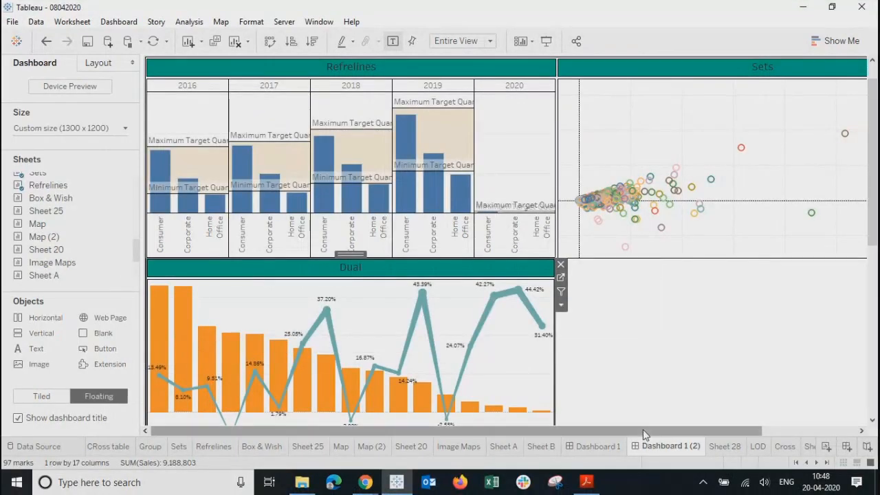
left_click_drag(654, 433, 749, 433)
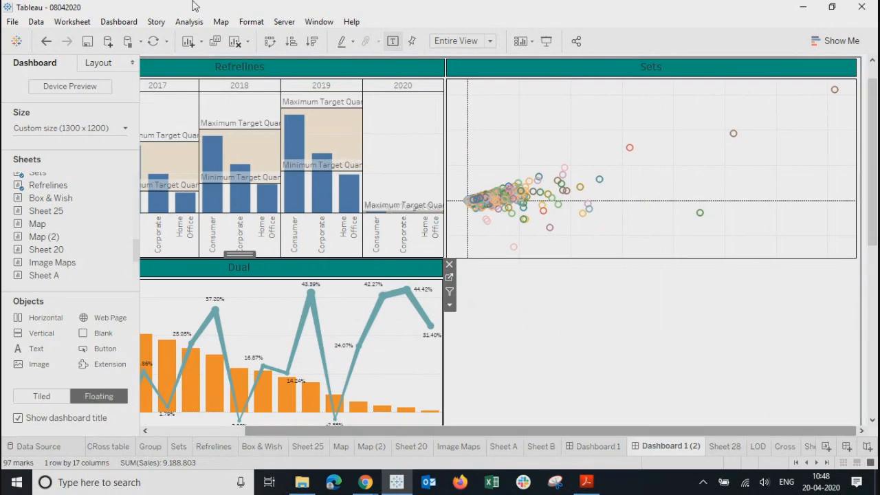
left_click(827, 462)
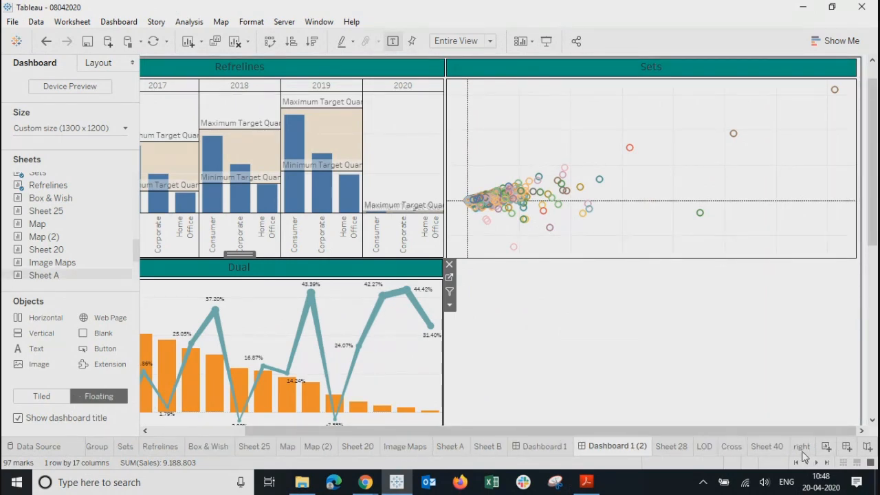
left_click(801, 447)
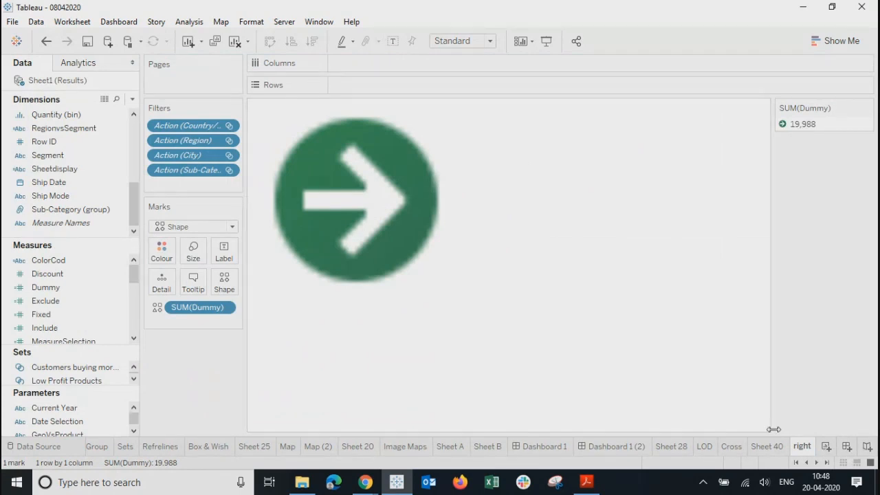
Step: Add a new worksheet and rename it 'left'
left_click(826, 448)
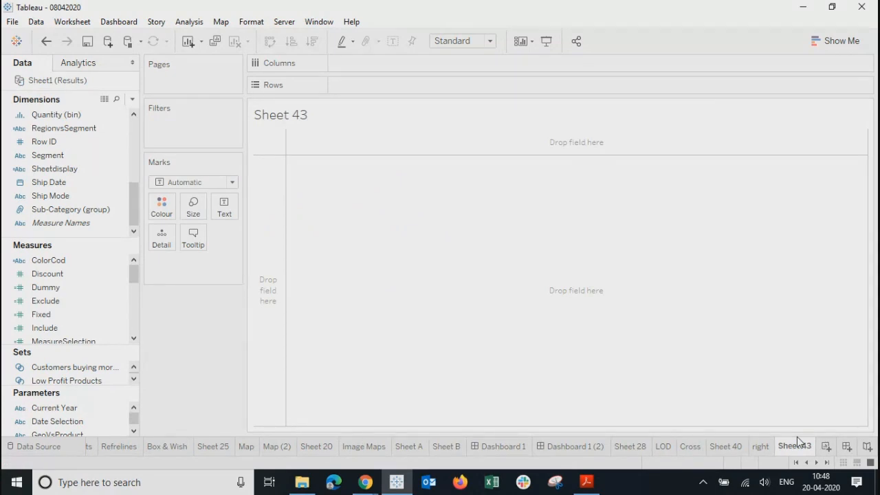
double_click(789, 447)
type("left")
key("Return")
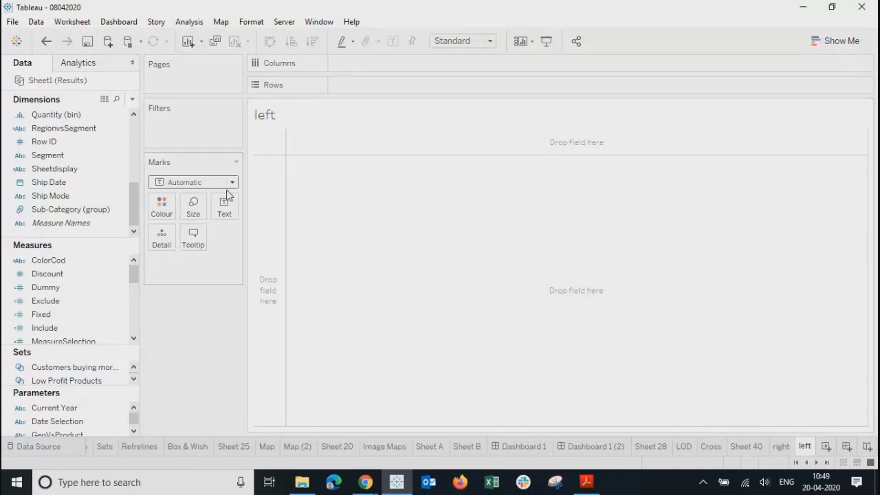
Step: Show SUM(Dummy) on the Text mark and change the mark type to Shape
left_click(223, 210)
left_click(202, 353)
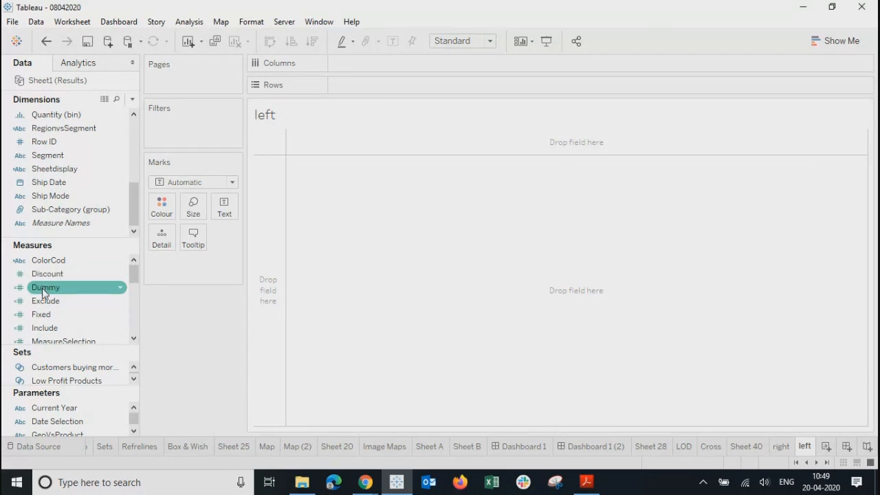
left_click_drag(42, 287, 226, 209)
left_click(177, 184)
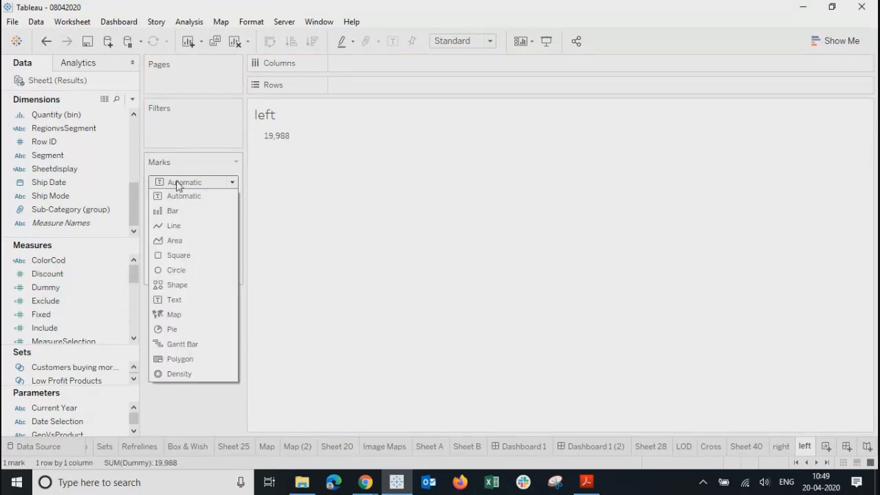
left_click(170, 290)
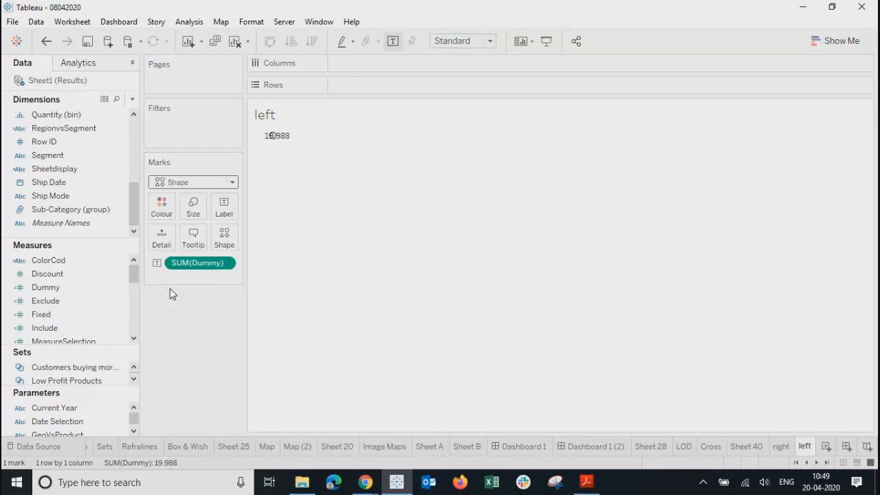
left_click(224, 263)
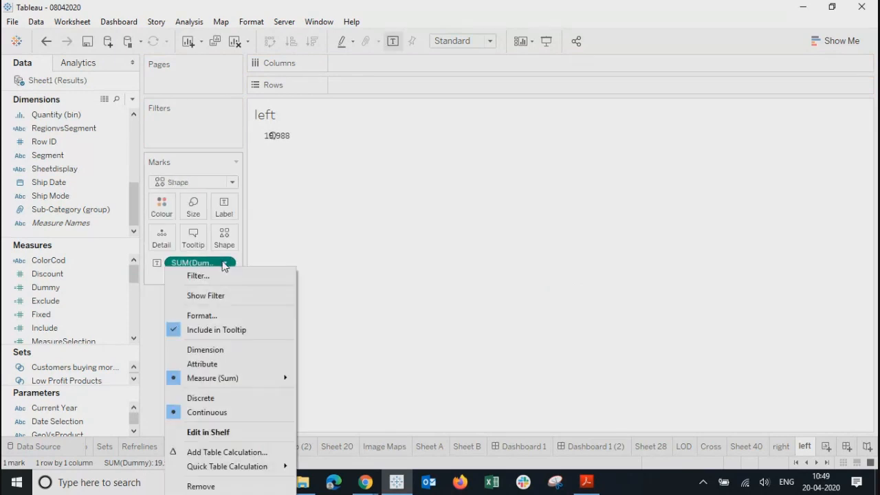
left_click(357, 301)
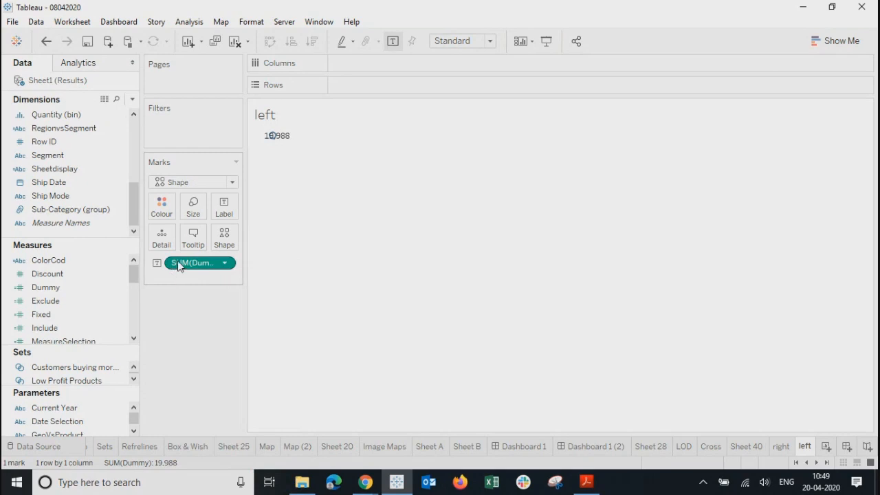
left_click_drag(179, 266, 227, 242)
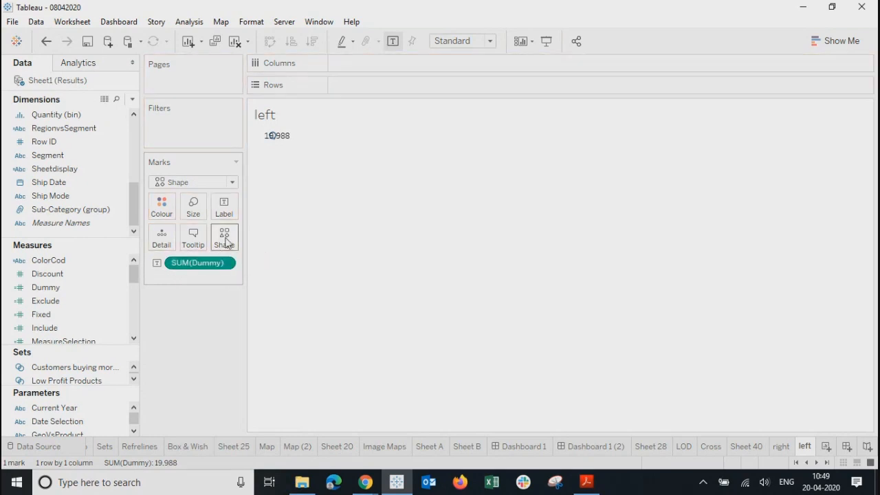
left_click(226, 242)
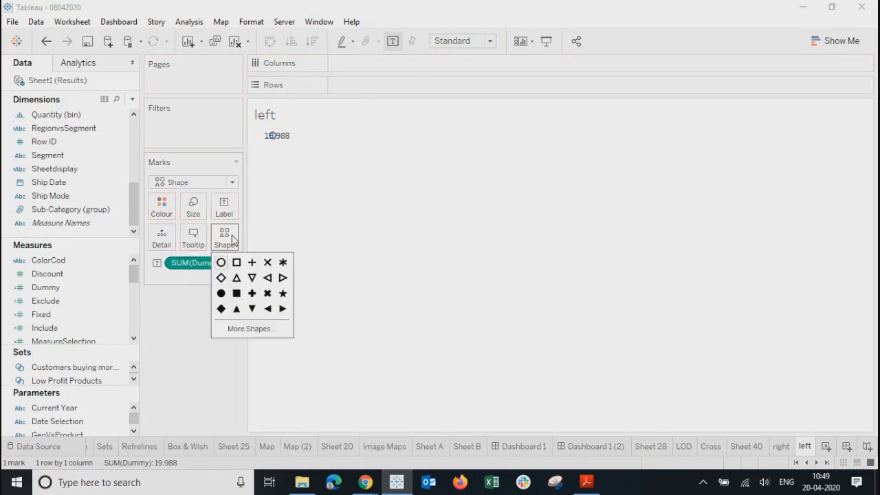
Step: Assign the green left arrow from the Arrows shape palette to the mark
left_click(246, 330)
left_click(462, 131)
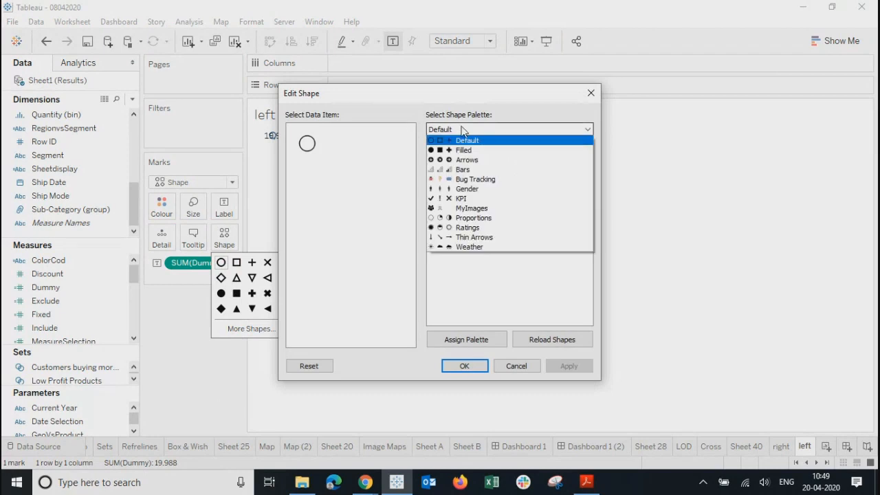
left_click(469, 160)
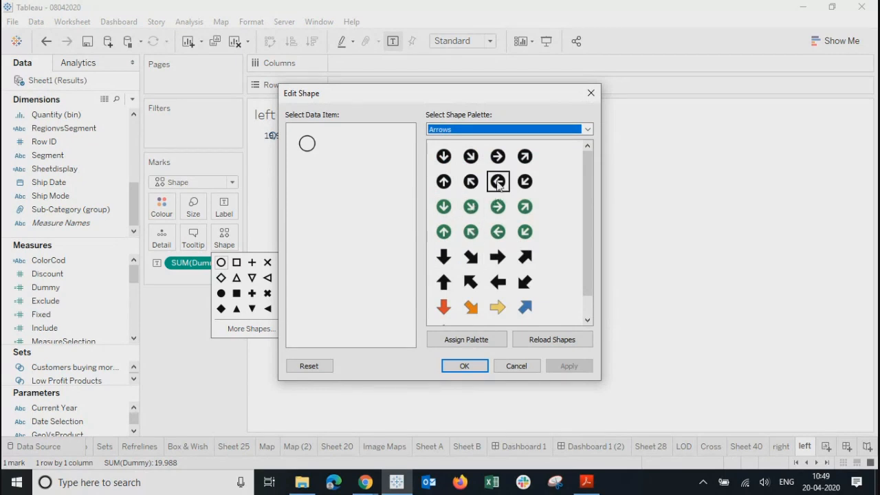
left_click(498, 231)
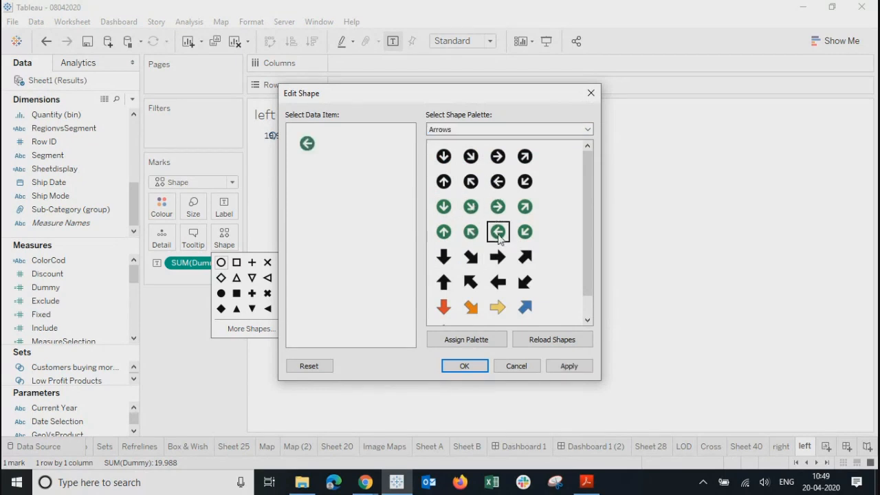
left_click(570, 367)
left_click(464, 366)
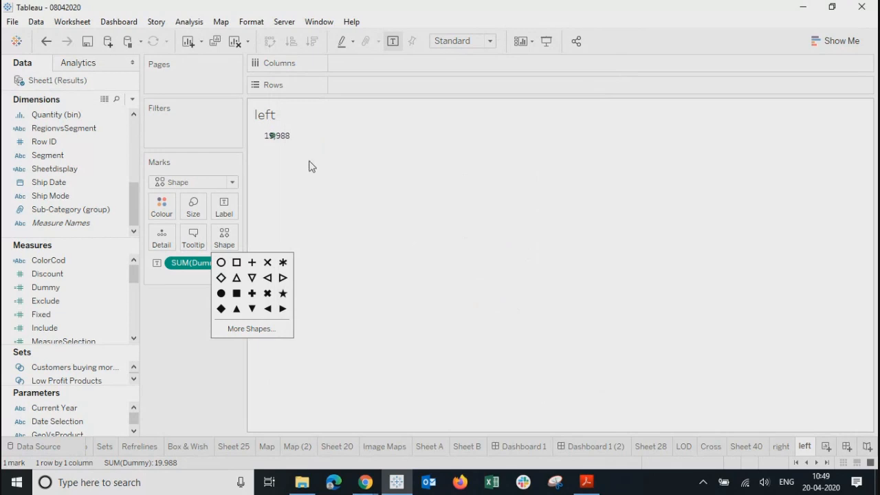
left_click(224, 206)
Step: Hide the 19,988 label and enlarge the arrow with the size slider and a taller row and wider column
left_click(252, 236)
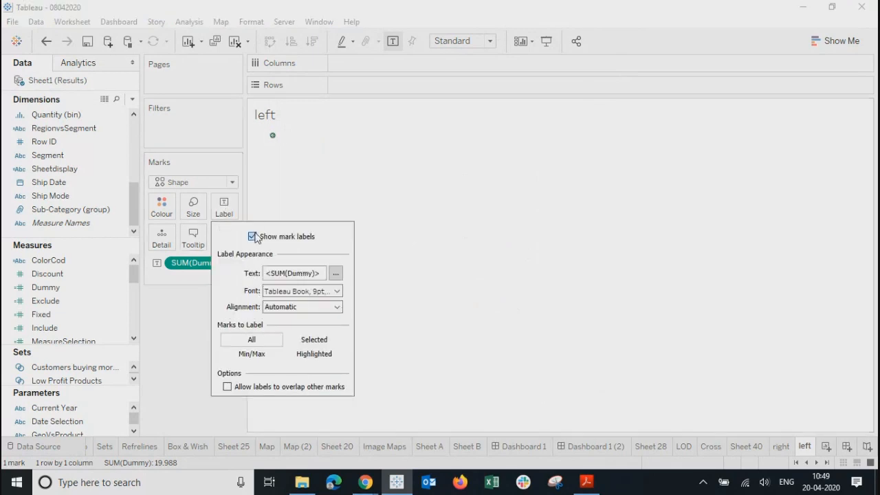
left_click(418, 246)
left_click(193, 206)
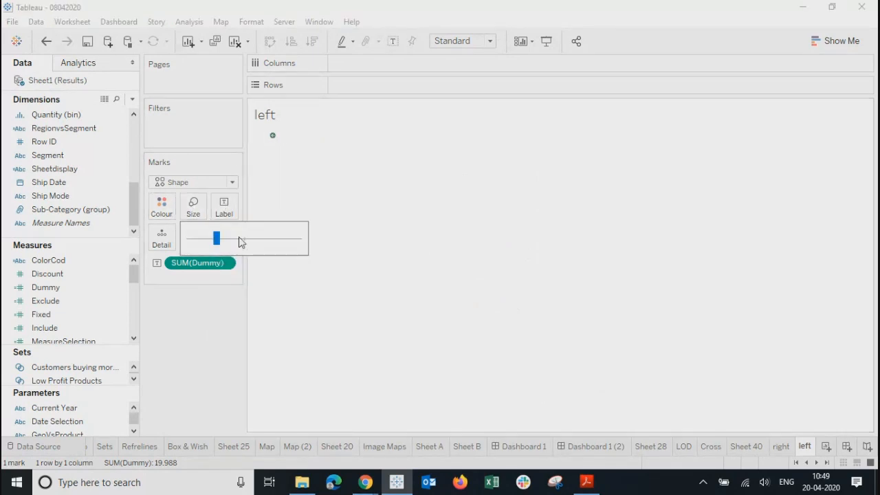
left_click_drag(221, 246, 263, 242)
left_click(266, 162)
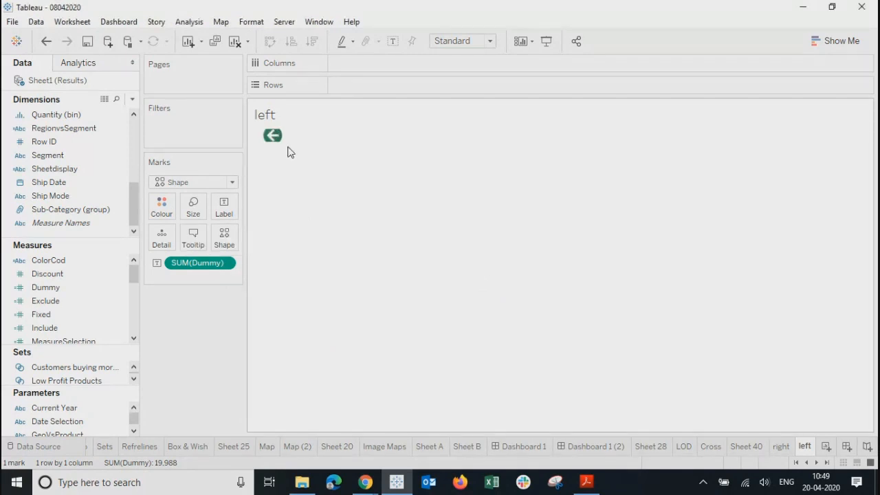
left_click_drag(288, 147, 287, 281)
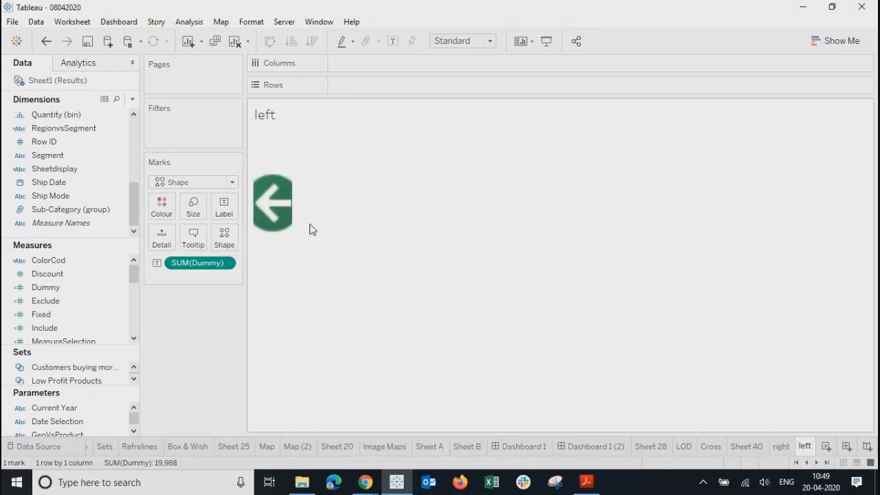
left_click_drag(292, 223, 416, 227)
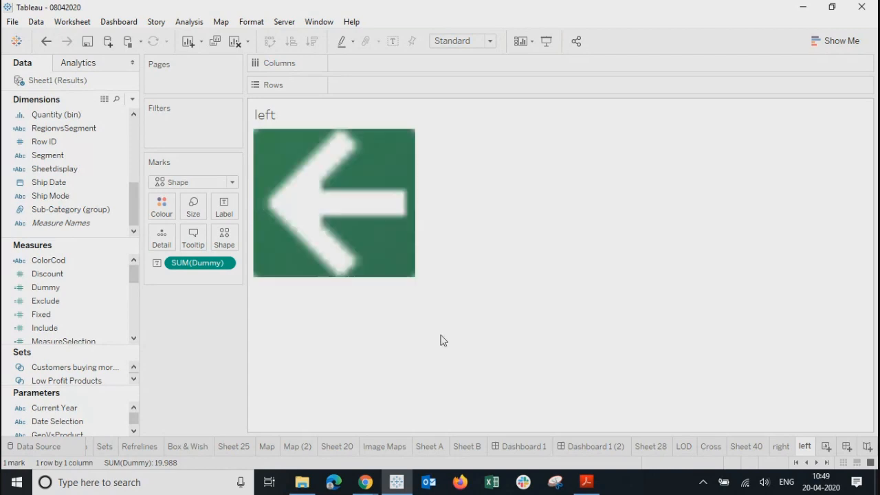
Step: Fit the view to Entire View, shrink the arrow slightly, and go to Dashboard 1 (2)
left_click(194, 218)
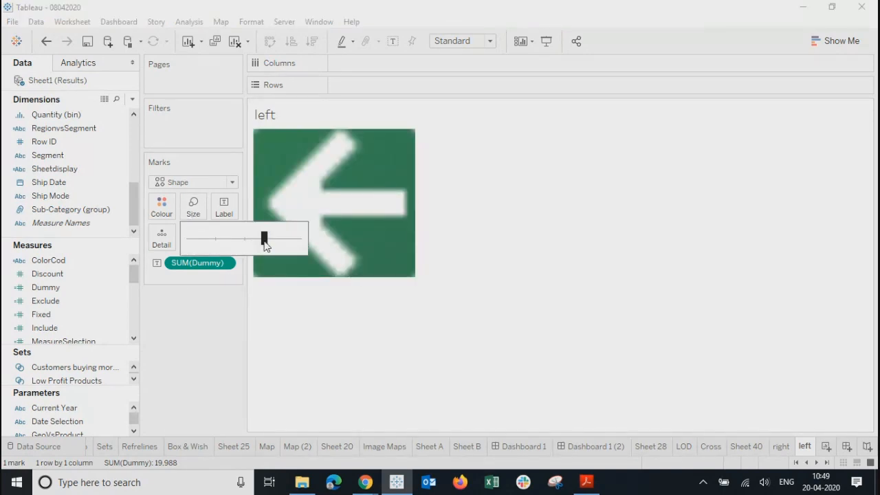
left_click(461, 40)
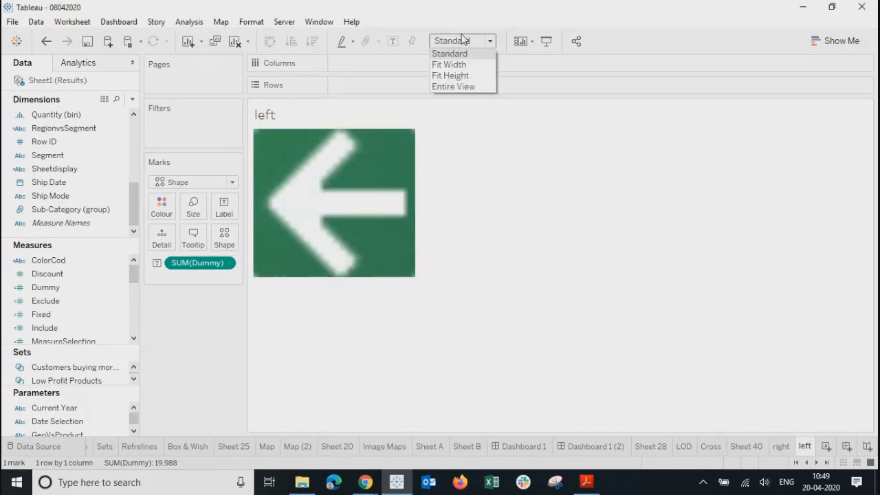
left_click(455, 87)
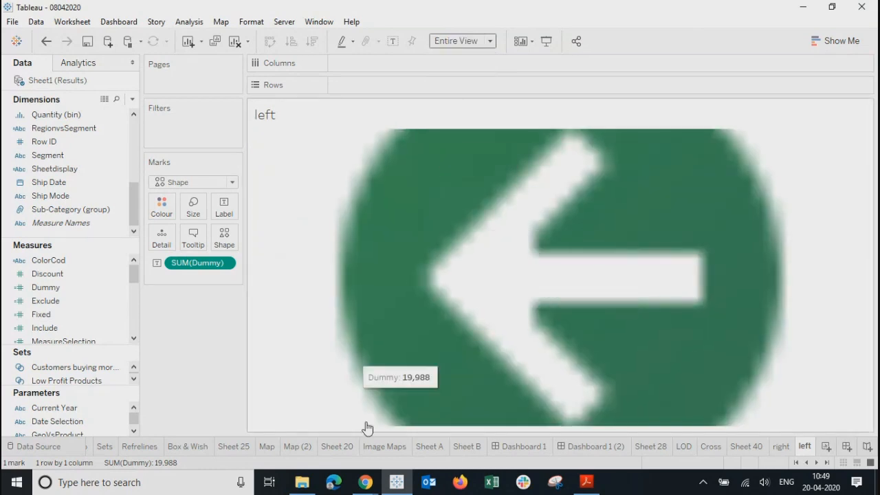
left_click(194, 210)
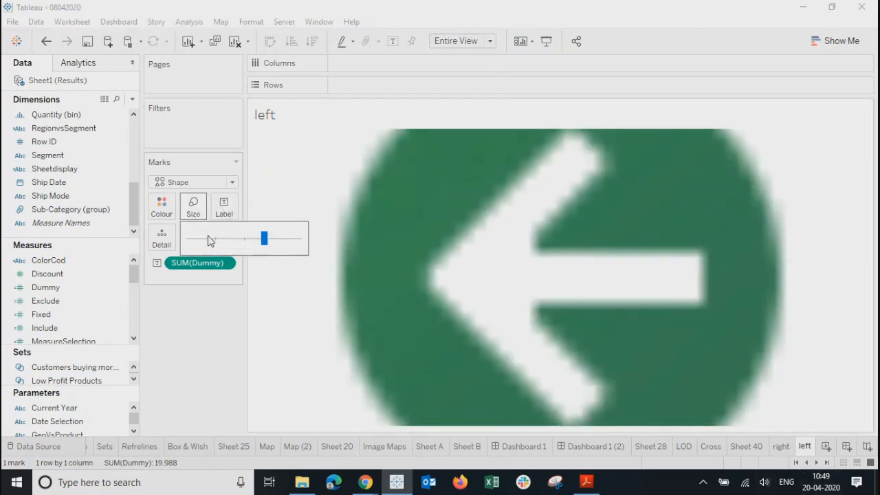
left_click_drag(264, 240, 243, 238)
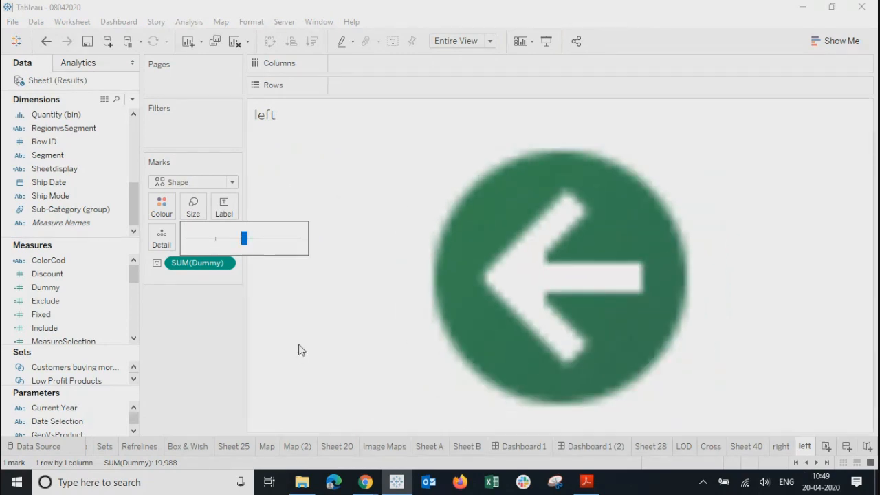
left_click(593, 452)
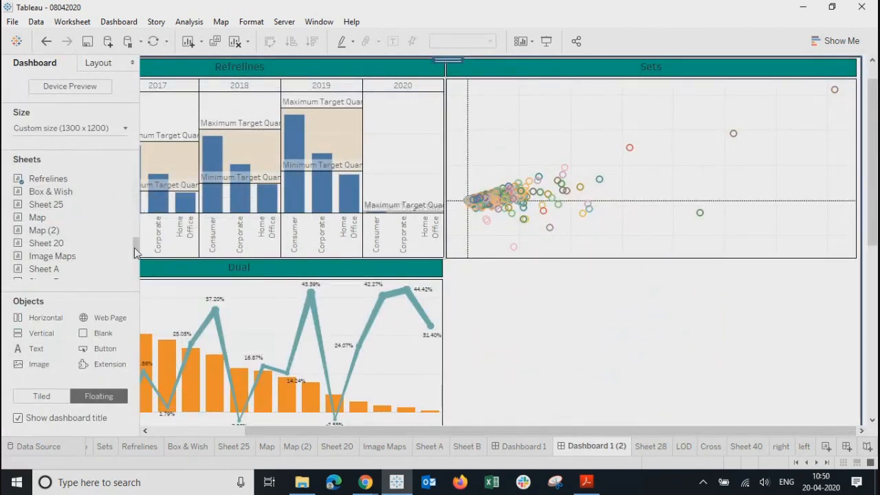
Step: Add the 'left' sheet as a floating item on Dashboard 1 (2) with its title hidden
left_click_drag(136, 253, 136, 278)
left_click_drag(48, 277, 473, 311)
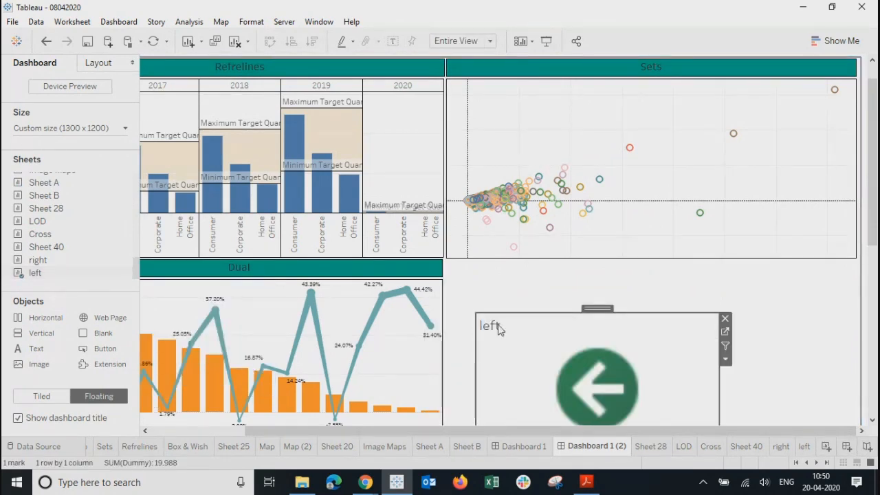
right_click(501, 328)
left_click(540, 362)
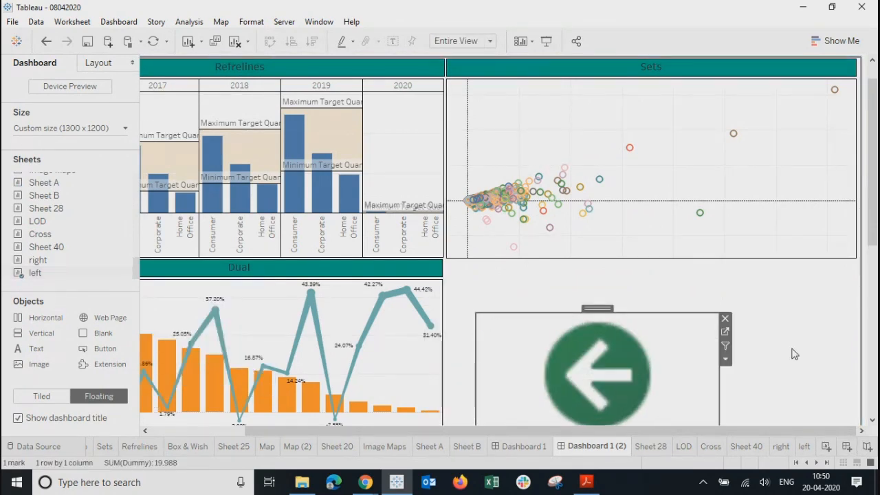
left_click(726, 359)
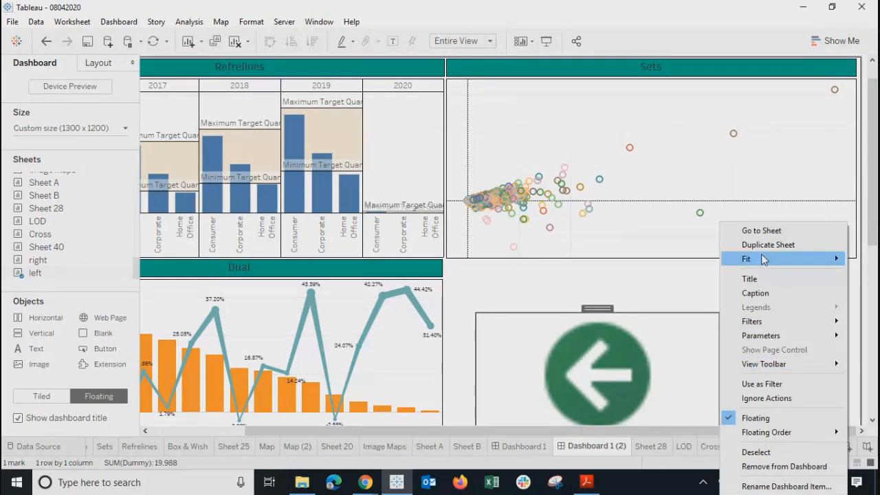
left_click(560, 266)
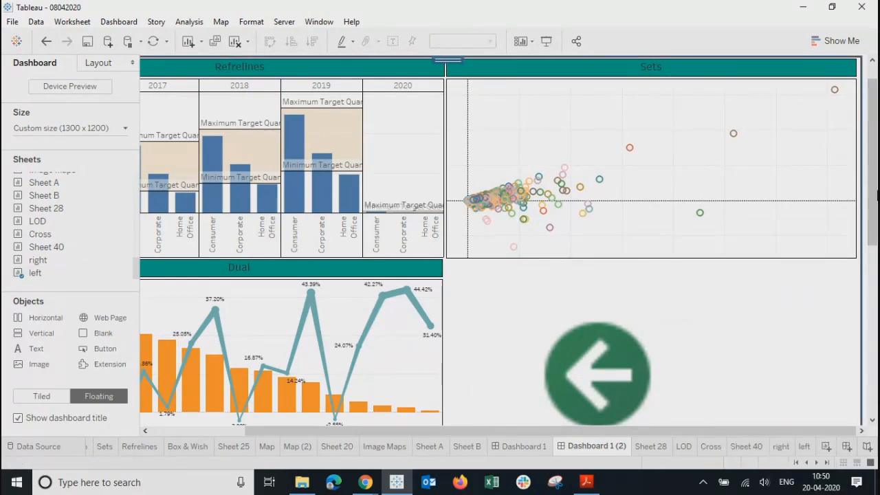
Step: Shrink the floating arrow and move it to the dashboard's top-right corner
scroll(560, 266, "down", 3)
left_click(589, 272)
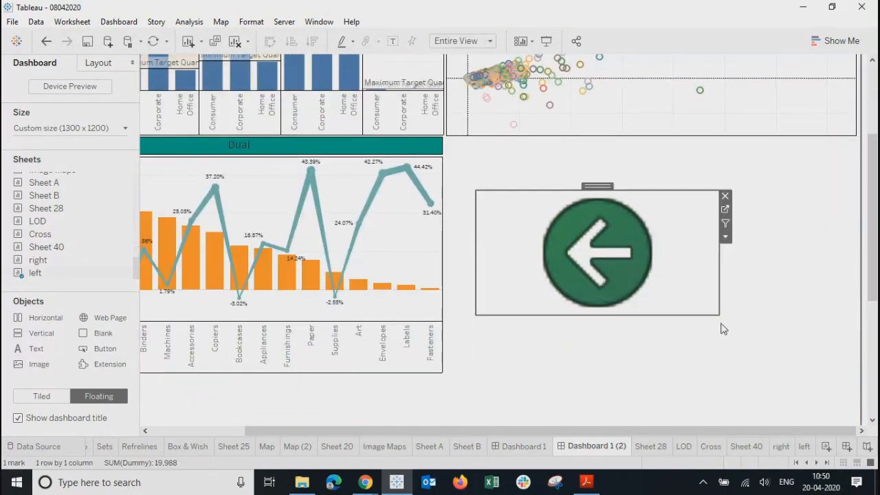
left_click_drag(718, 314, 524, 241)
scroll(552, 257, "up", 1)
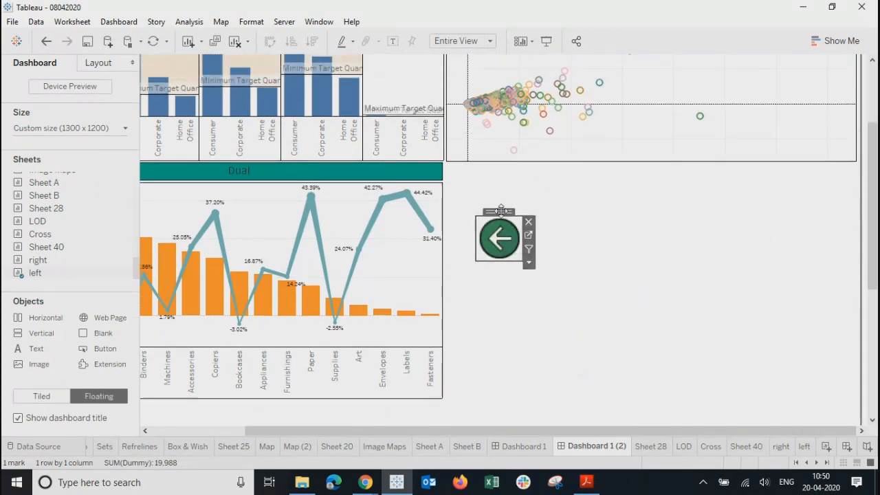
left_click_drag(504, 211, 628, 51)
scroll(715, 309, "up", 4)
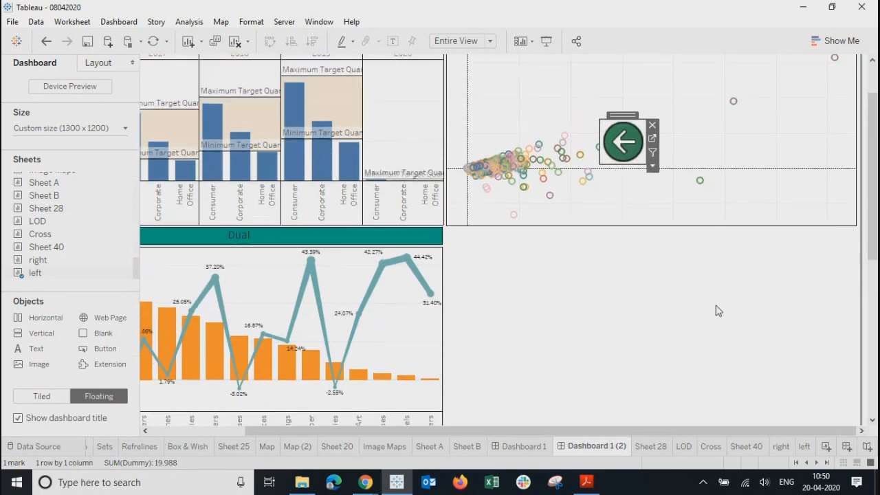
scroll(624, 432, "left", 3)
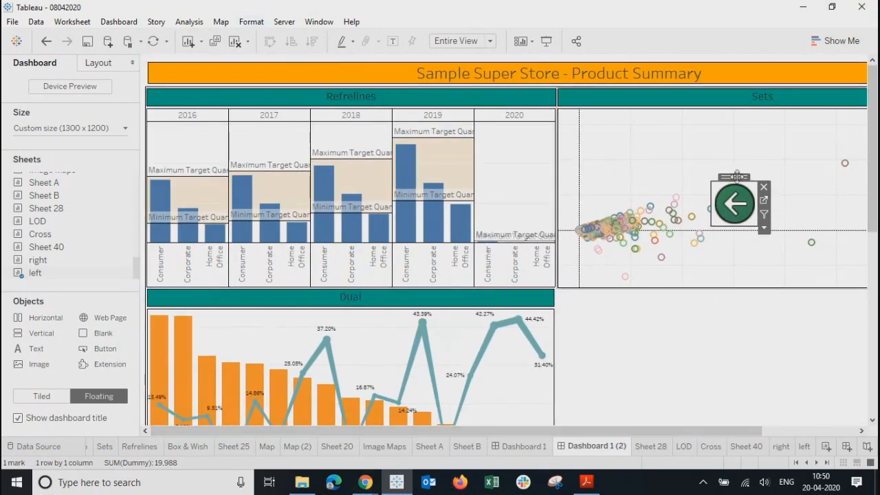
left_click_drag(733, 177, 616, 117)
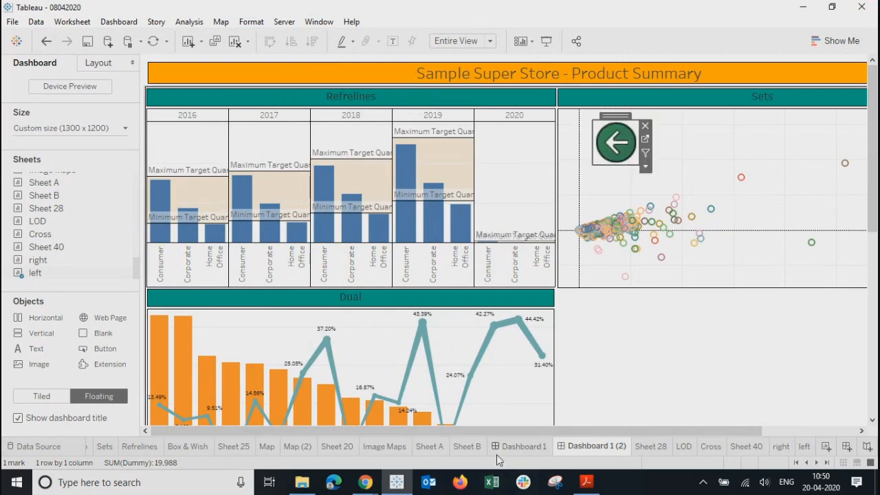
scroll(679, 440, "right", 2)
scroll(679, 440, "right", 1)
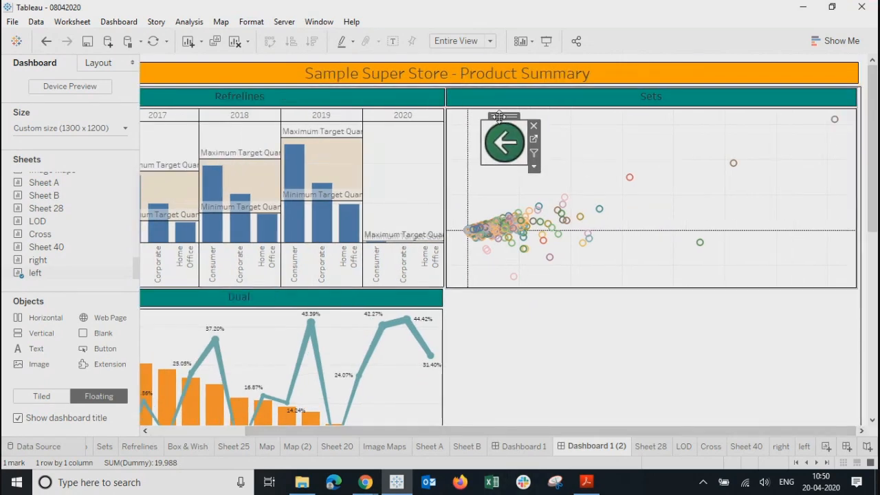
left_click_drag(504, 115, 829, 64)
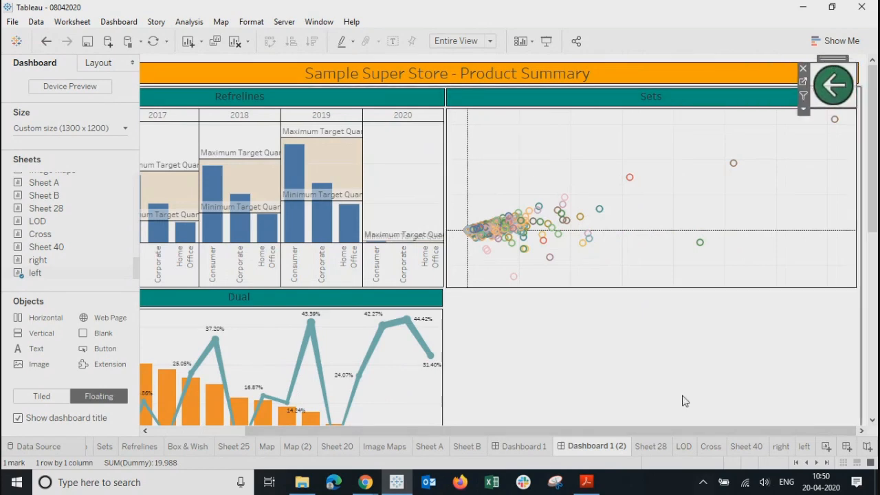
left_click(683, 400)
left_click(826, 80)
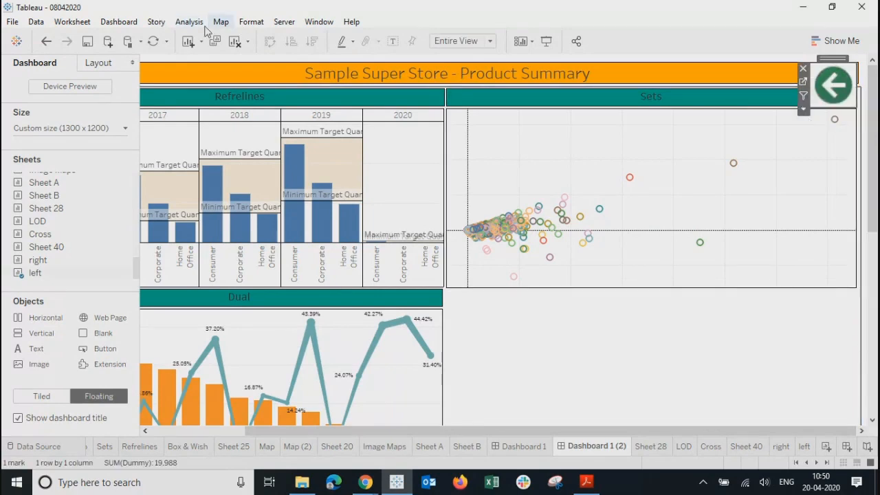
Step: Add a Go to Sheet action GoToSheet2 from the 'left' arrow sheet targeting Dashboard 1
left_click(109, 25)
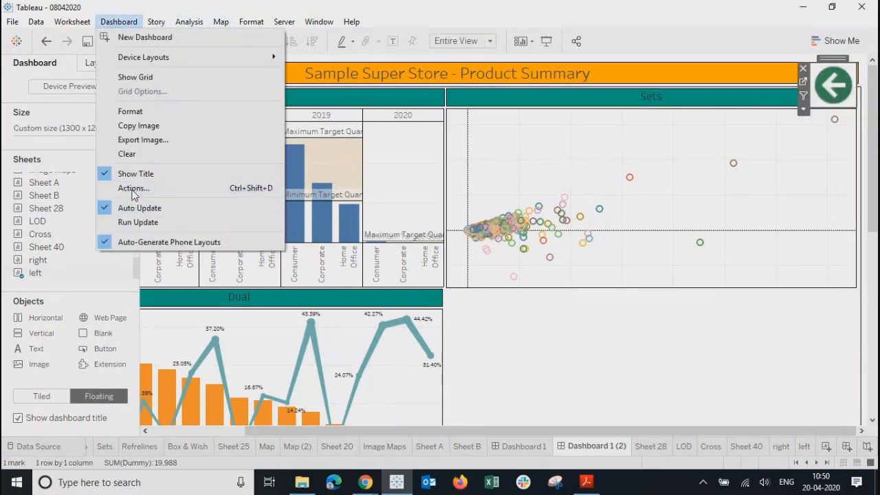
left_click(132, 188)
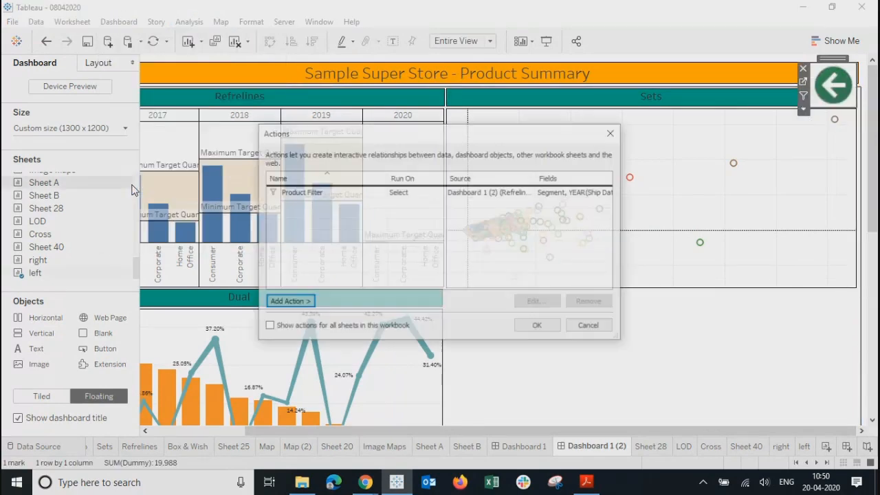
left_click(289, 301)
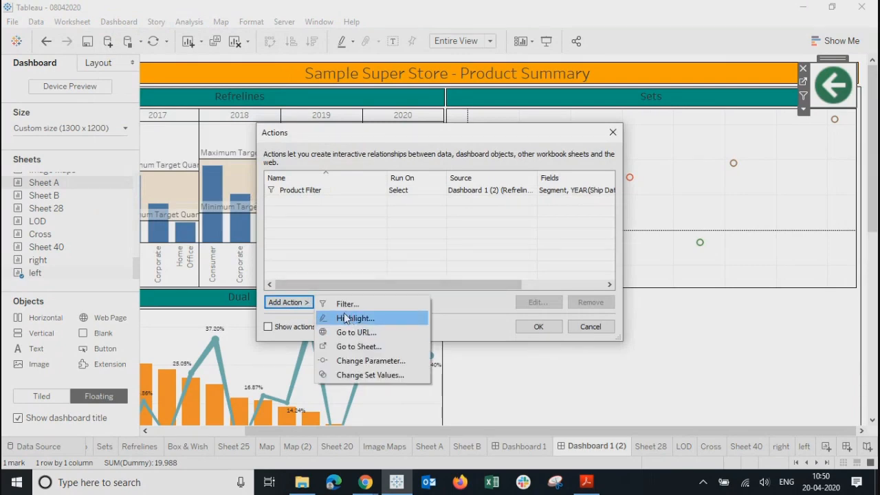
left_click(362, 360)
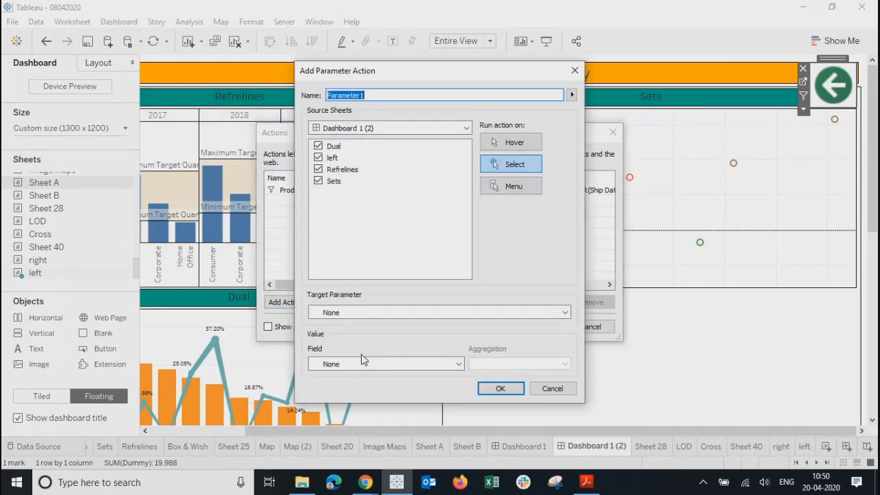
left_click(574, 70)
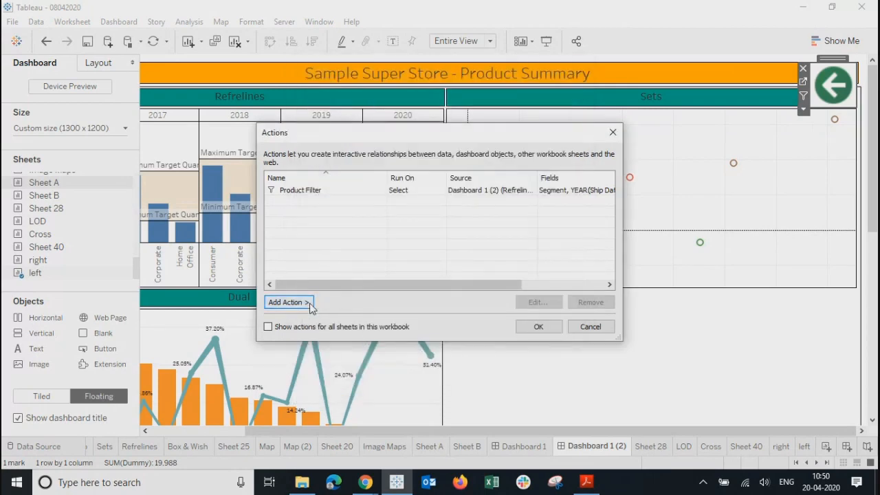
left_click(309, 302)
left_click(364, 347)
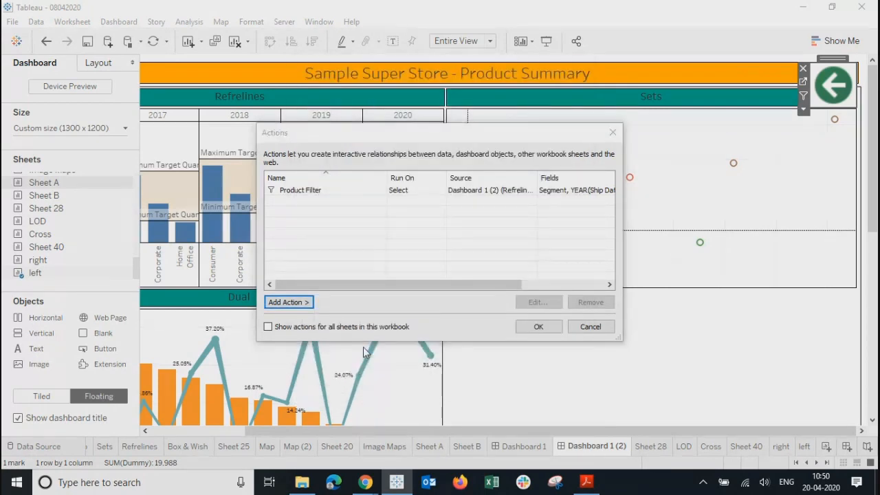
left_click(313, 188)
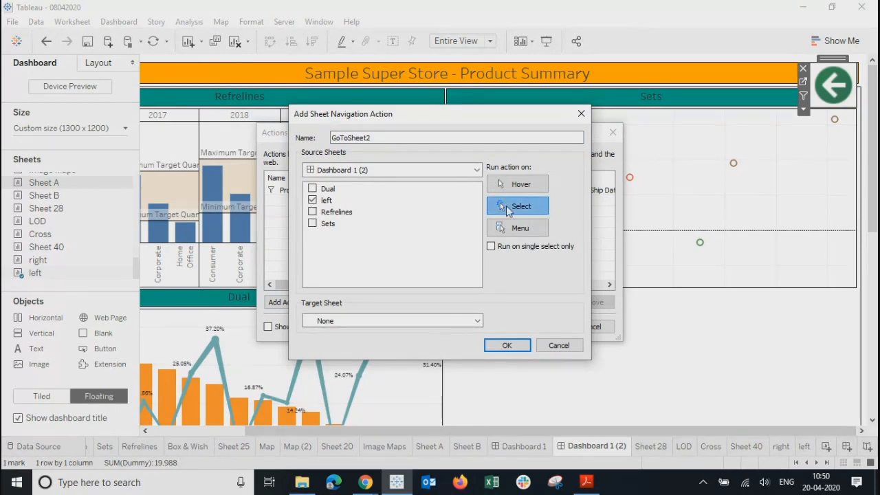
left_click(437, 322)
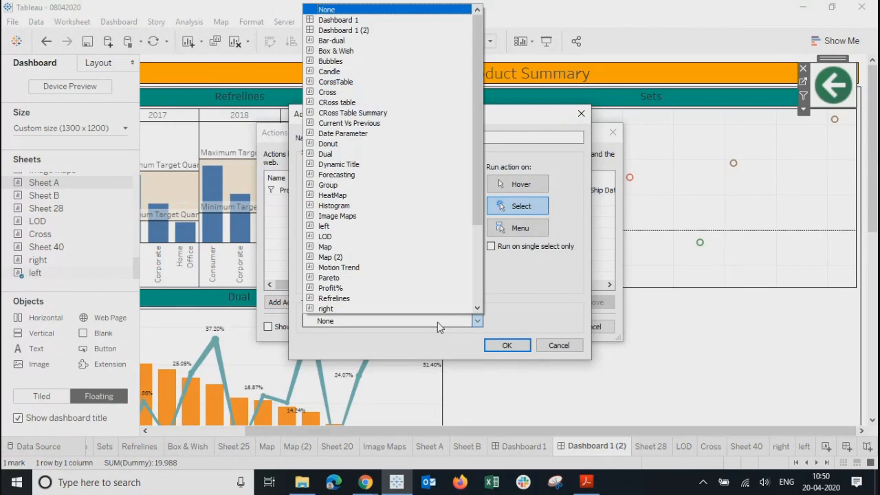
left_click(337, 24)
left_click(507, 346)
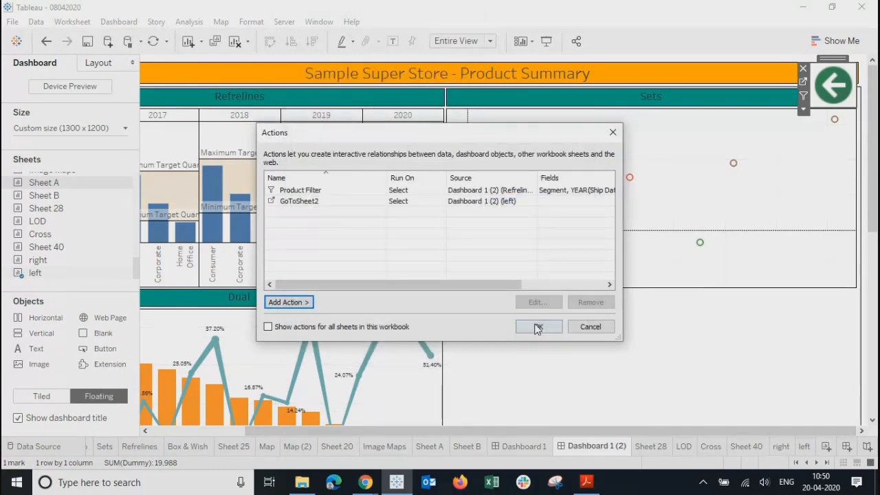
left_click(537, 327)
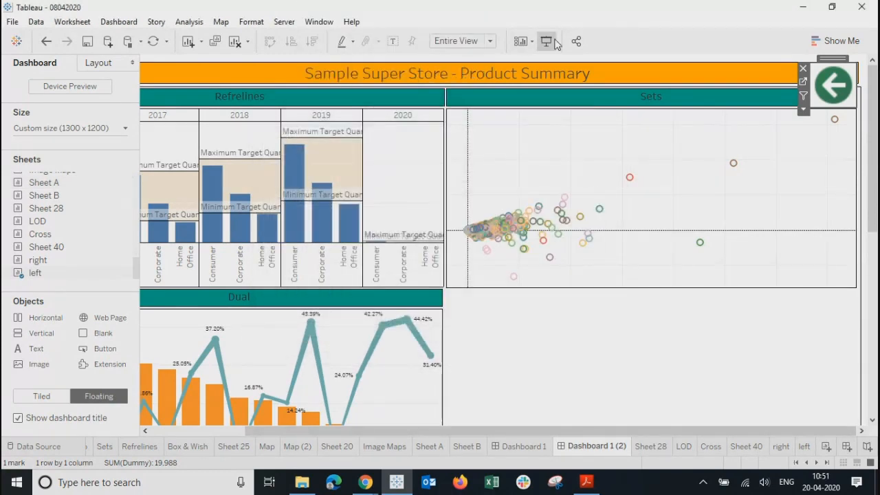
Step: In presentation mode, click the arrows to switch between Summary and Product Summary, ending on Summary
left_click(555, 43)
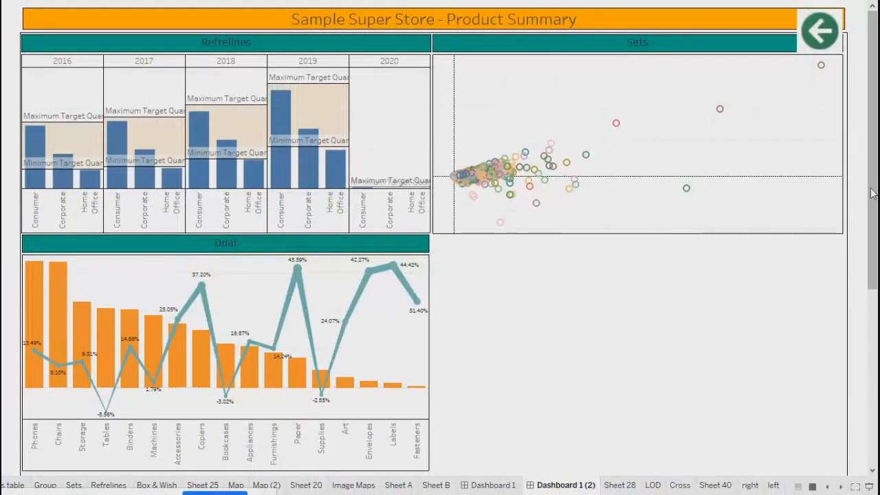
left_click(820, 33)
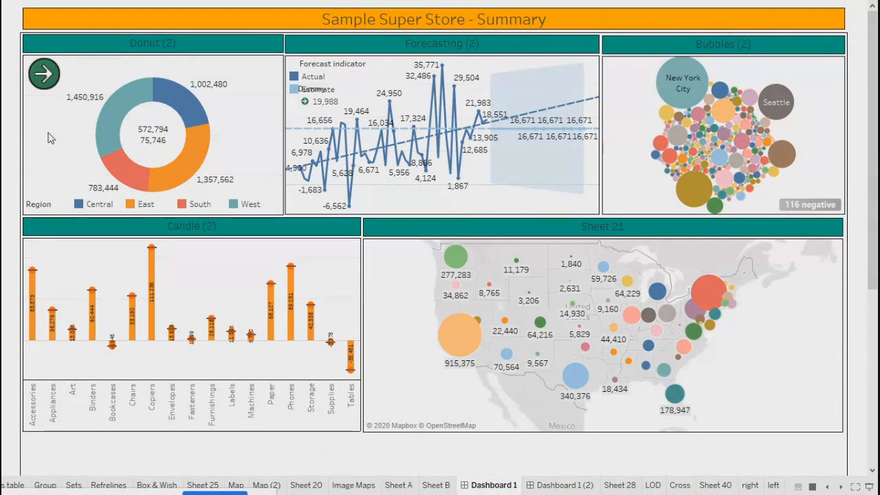
left_click(43, 75)
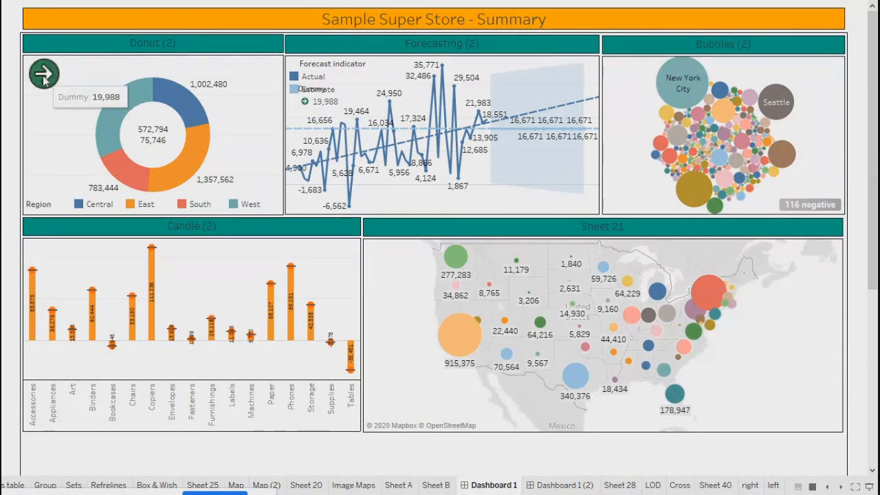
left_click(818, 31)
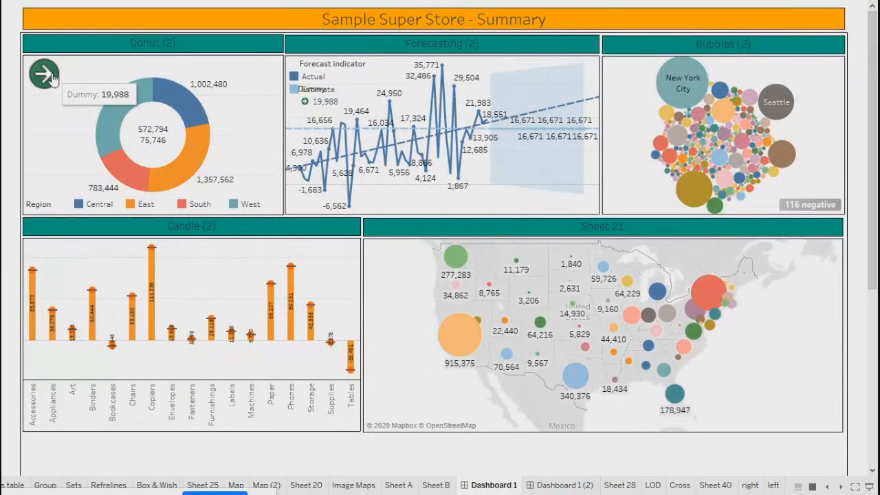
left_click(46, 74)
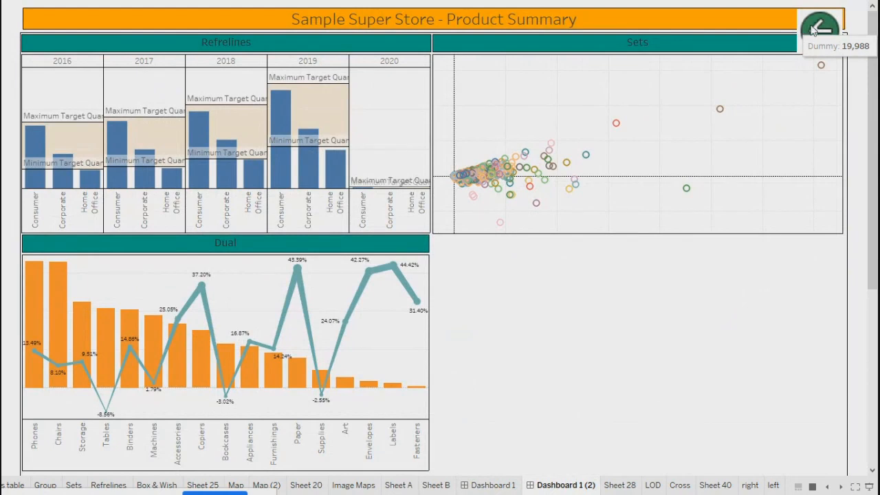
left_click(819, 28)
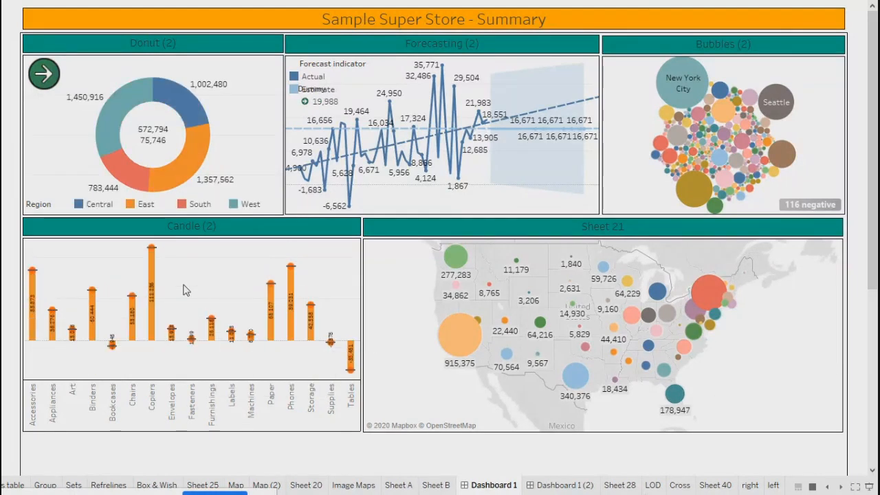
mouse_move(152, 276)
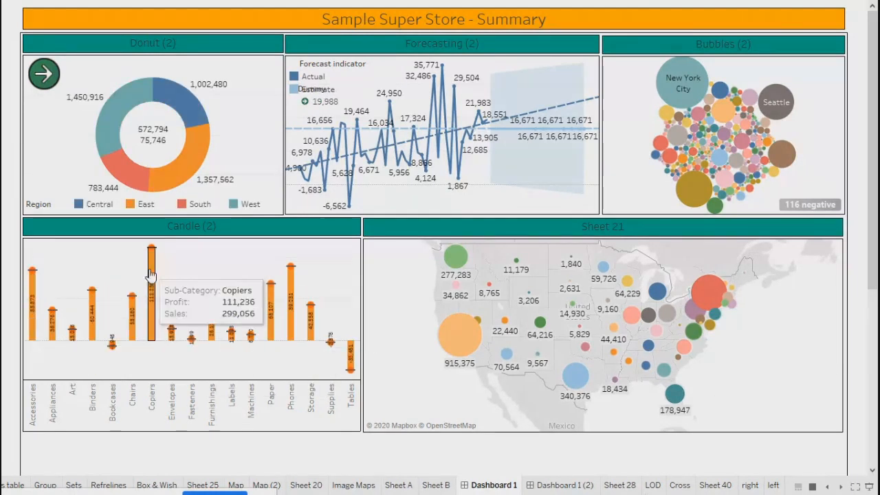
left_click(198, 150)
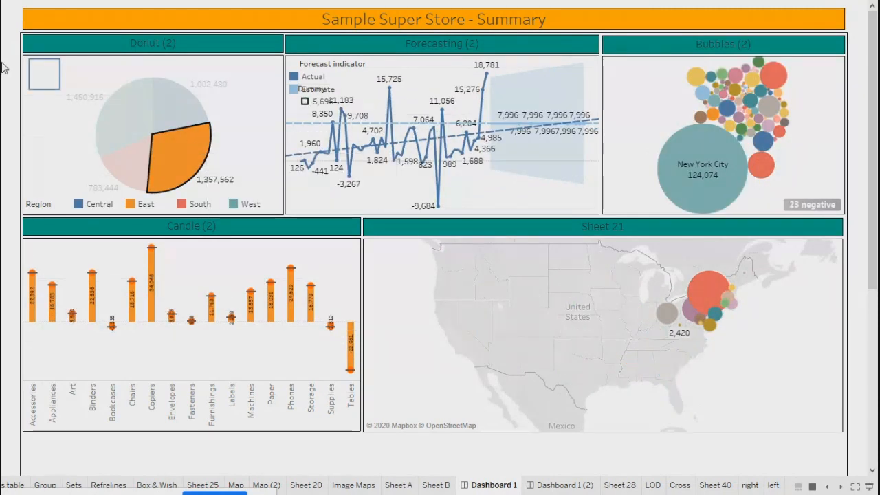
mouse_move(38, 84)
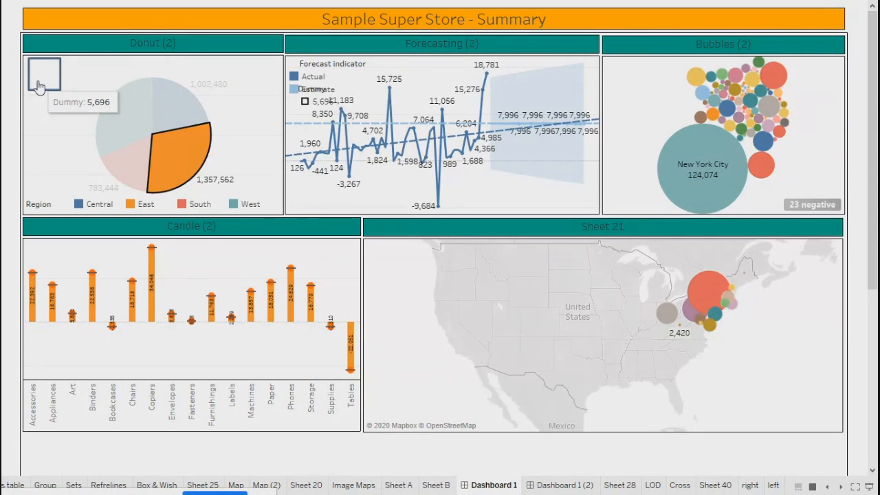
left_click(704, 156)
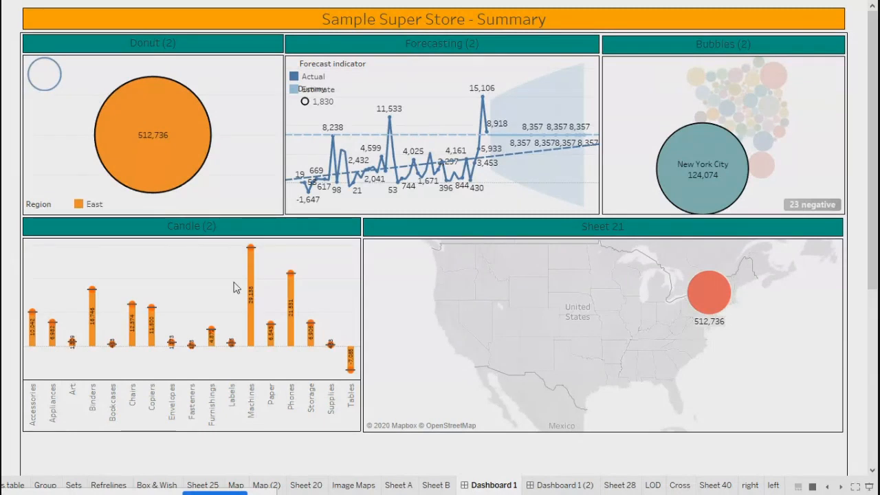
left_click(705, 290)
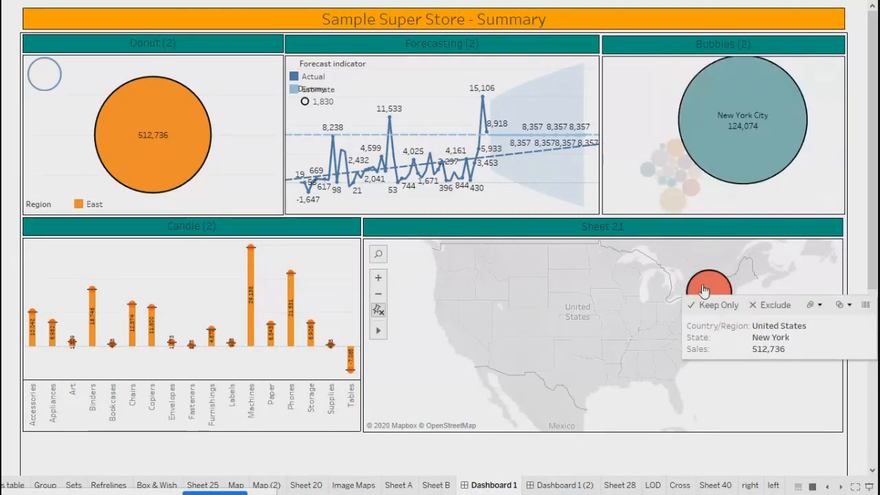
left_click(703, 293)
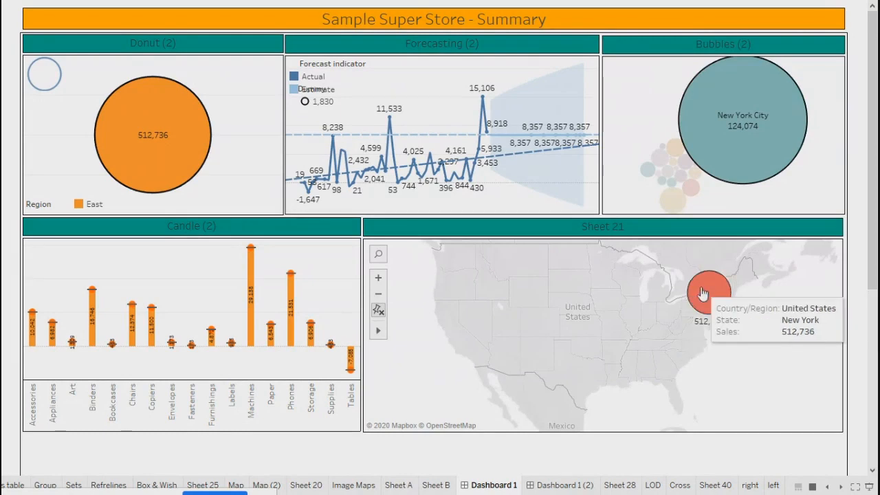
left_click(703, 293)
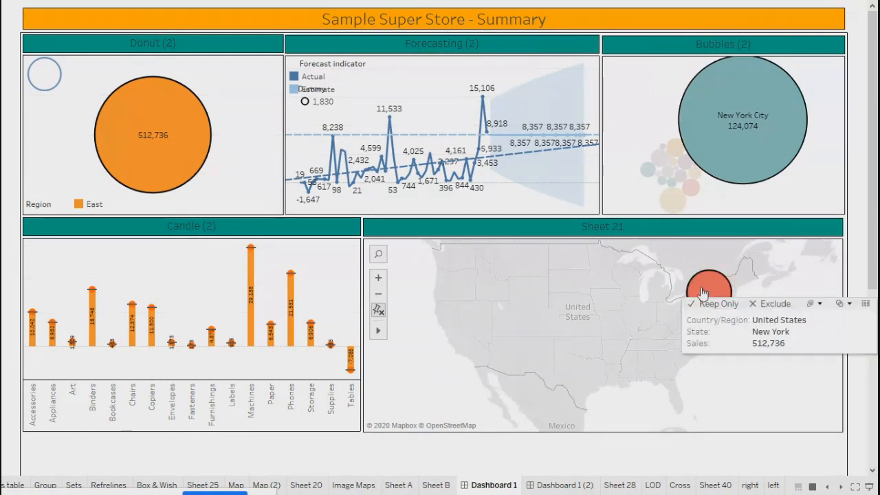
left_click(291, 296)
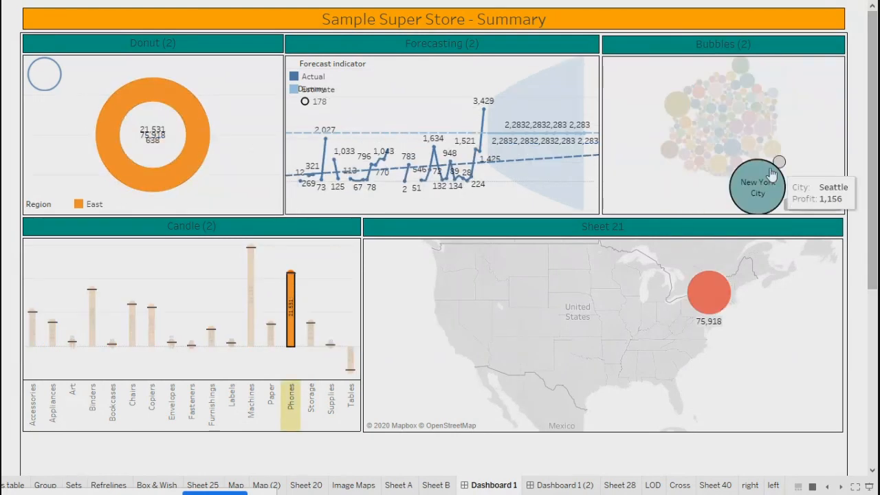
left_click(666, 198)
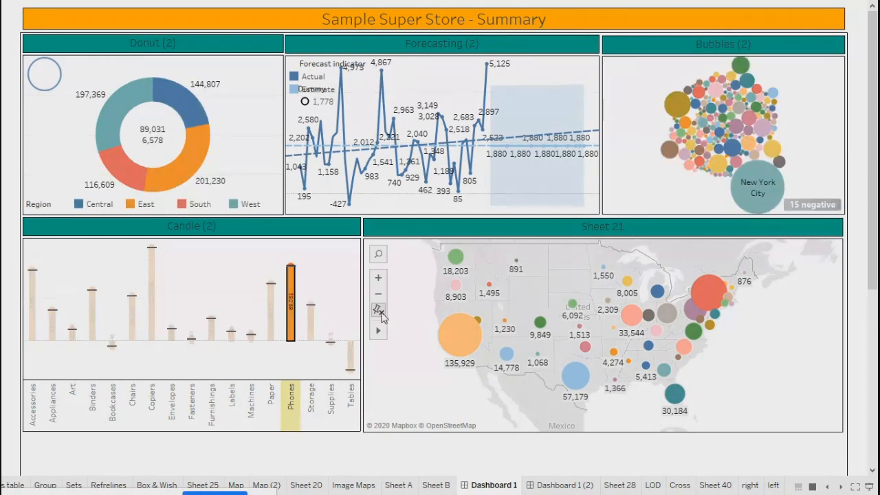
left_click(379, 310)
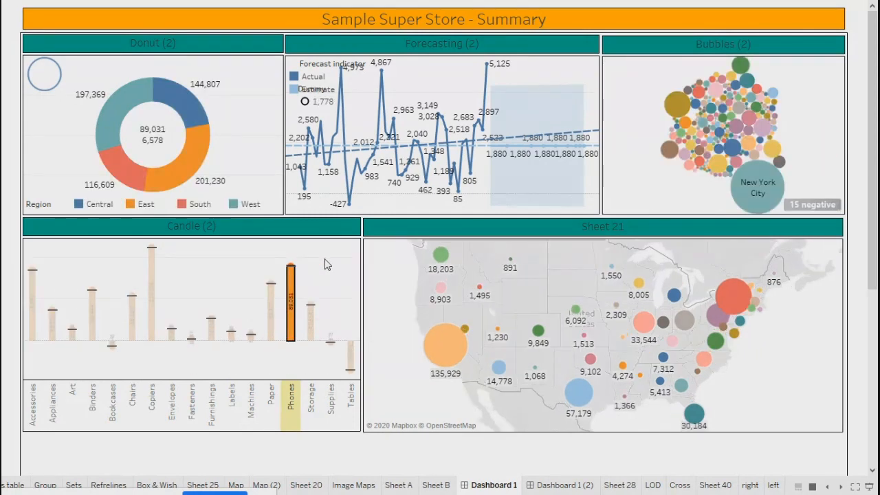
left_click(328, 265)
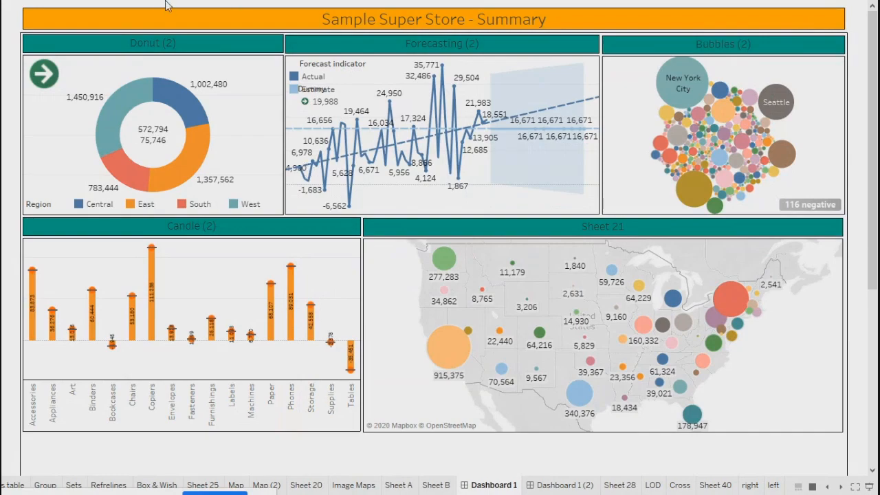
Step: Exit presentation mode, open the dashboard Actions list, and review GoToSheet1 without changes
key("Escape")
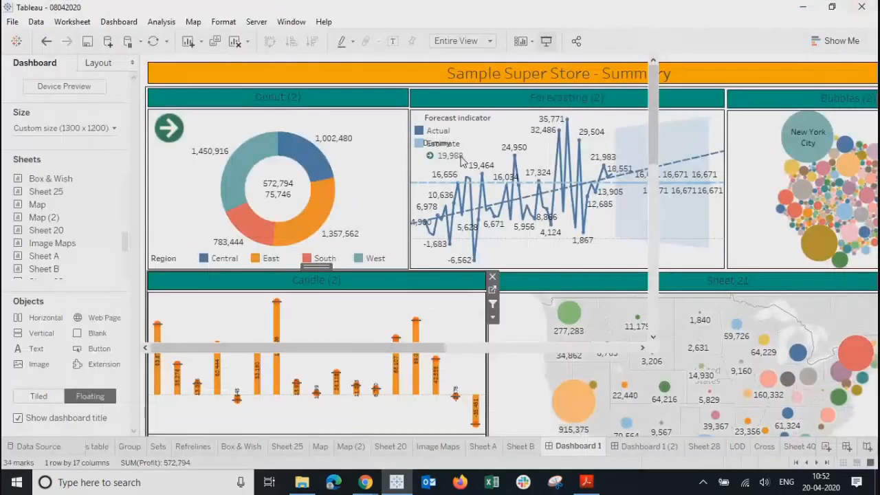
left_click(112, 22)
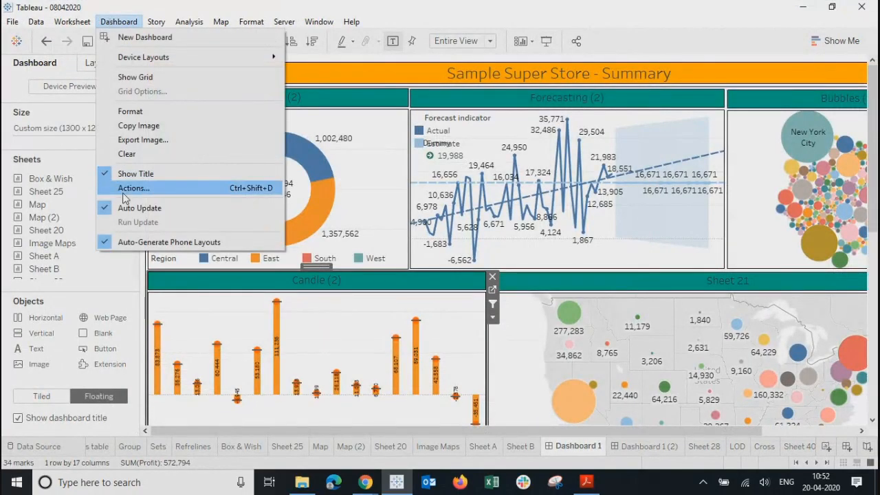
left_click(125, 190)
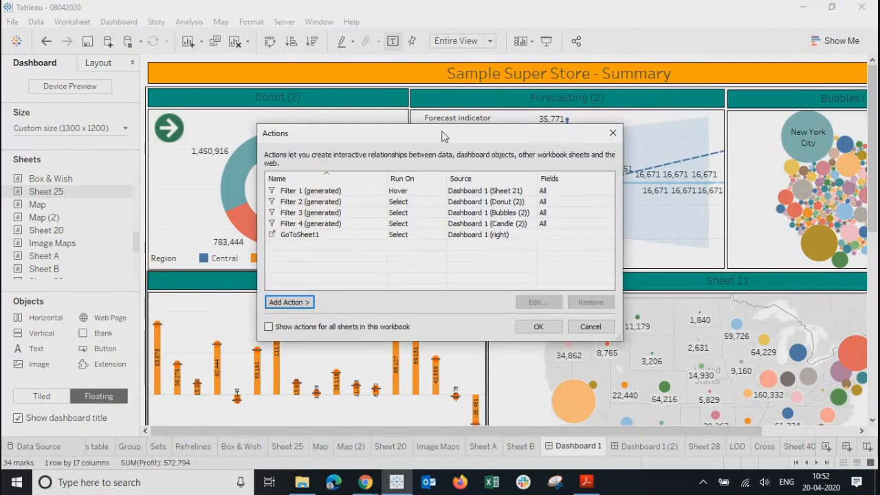
left_click_drag(447, 135, 575, 135)
left_click(448, 236)
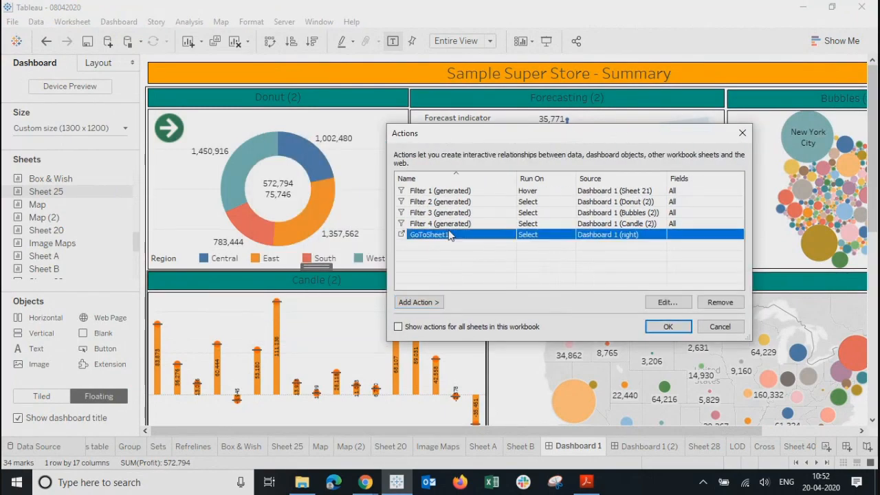
left_click(666, 303)
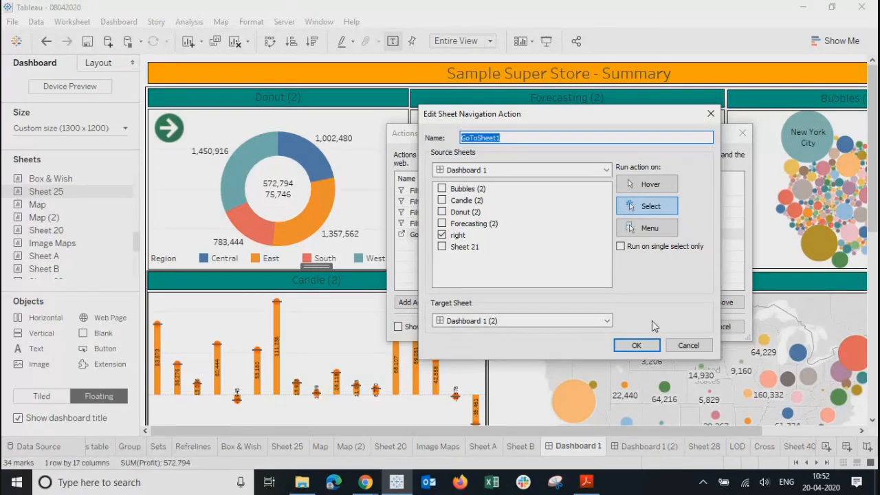
left_click(708, 114)
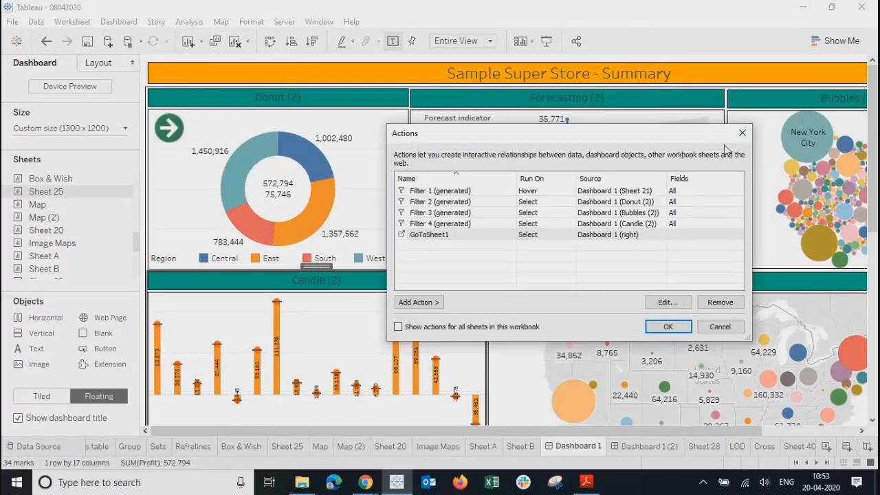
Step: Remove the 'right' sheet from the target sheets of Filter 1 and Filter 2
left_click(447, 191)
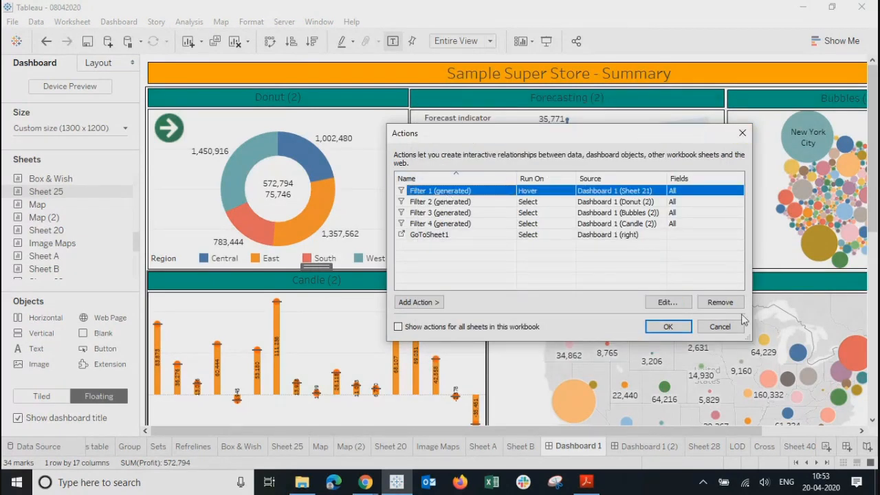
left_click(667, 303)
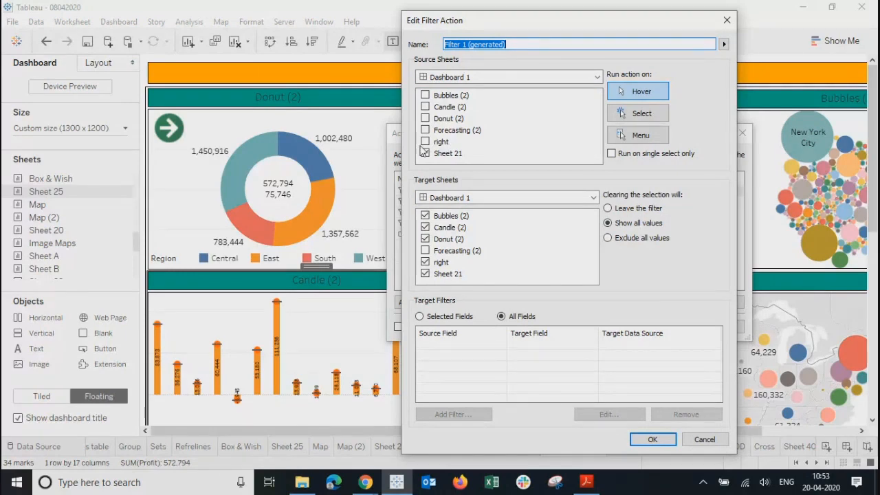
left_click(425, 262)
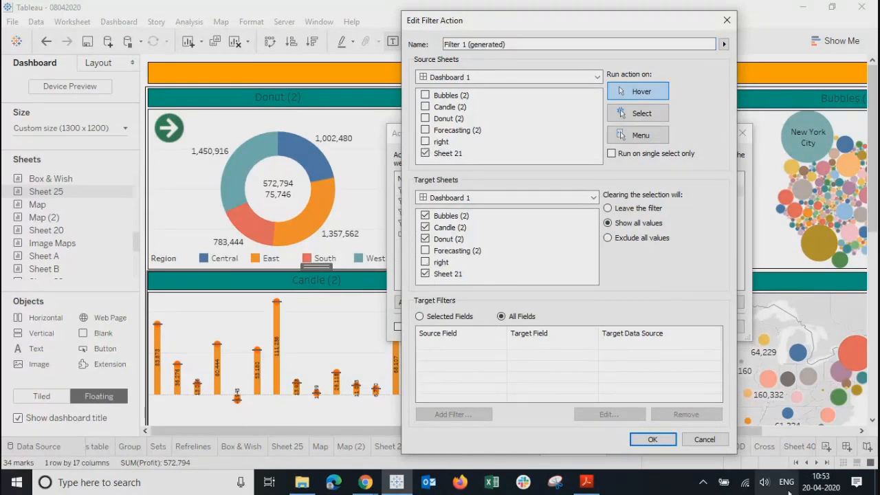
left_click(637, 440)
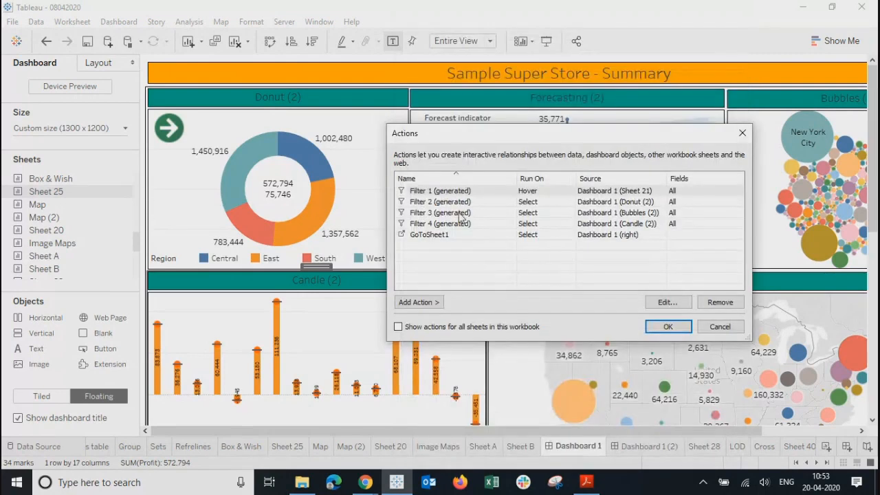
left_click(460, 202)
left_click(671, 305)
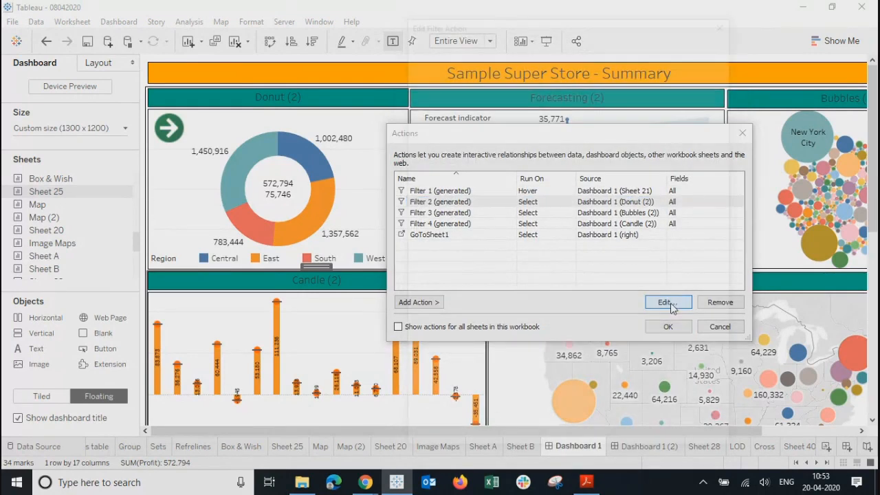
left_click(425, 262)
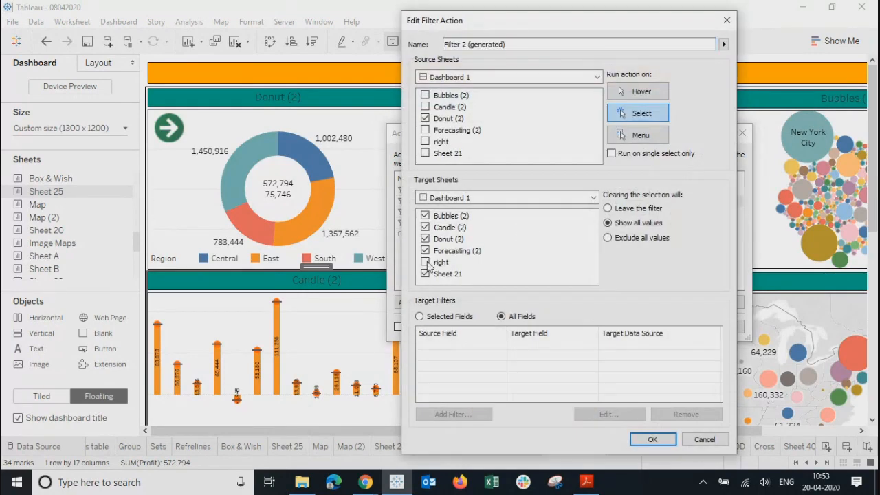
left_click(666, 444)
Step: Exclude the 'right' sheet from the target sheets of Filter 3 and Filter 4
left_click(443, 213)
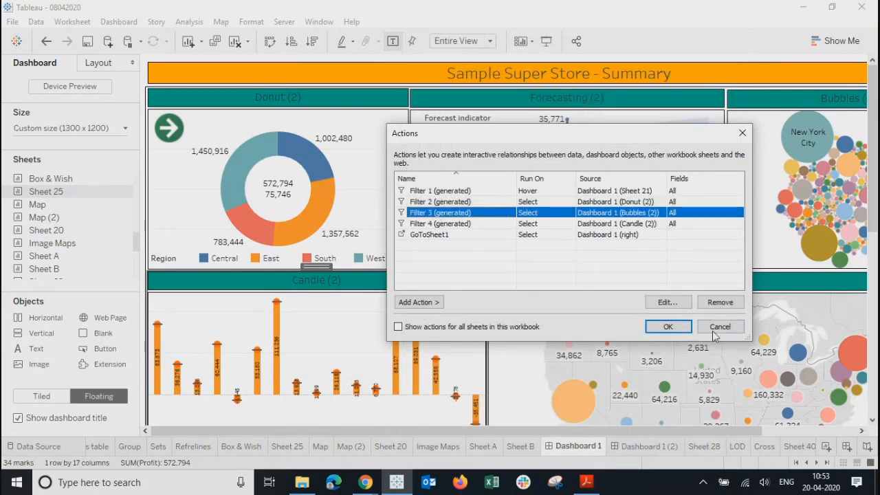
left_click(667, 303)
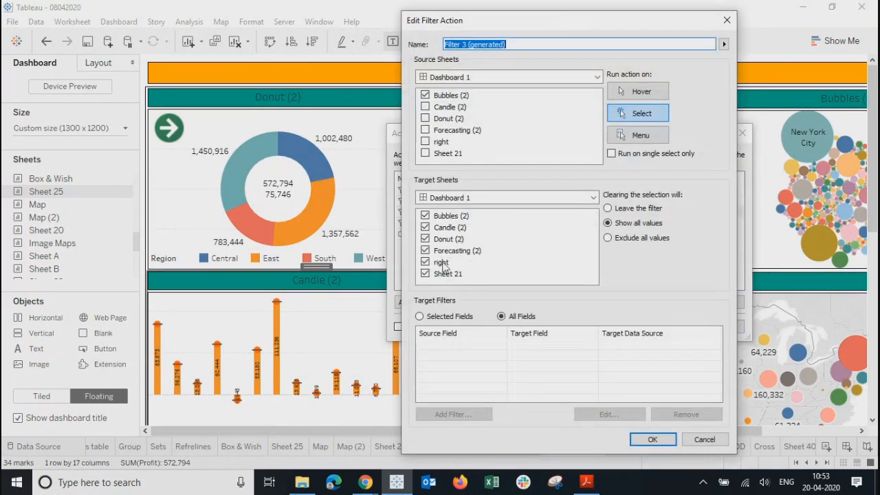
left_click(444, 266)
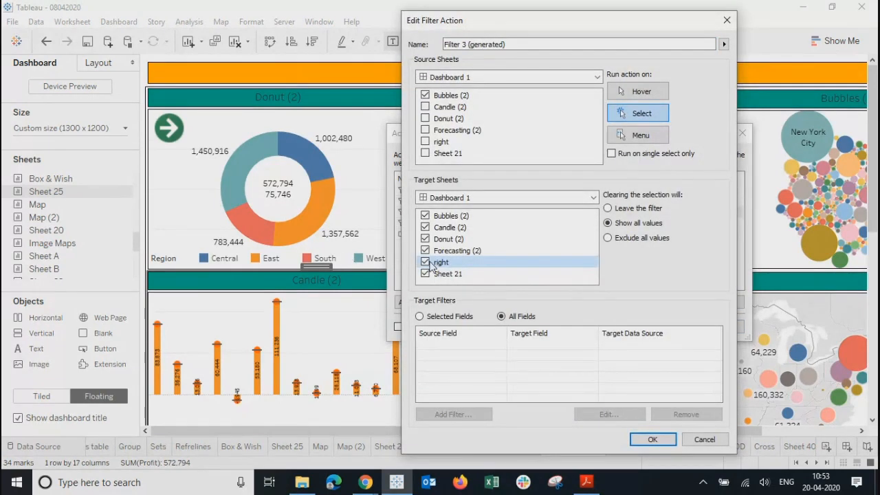
left_click(651, 442)
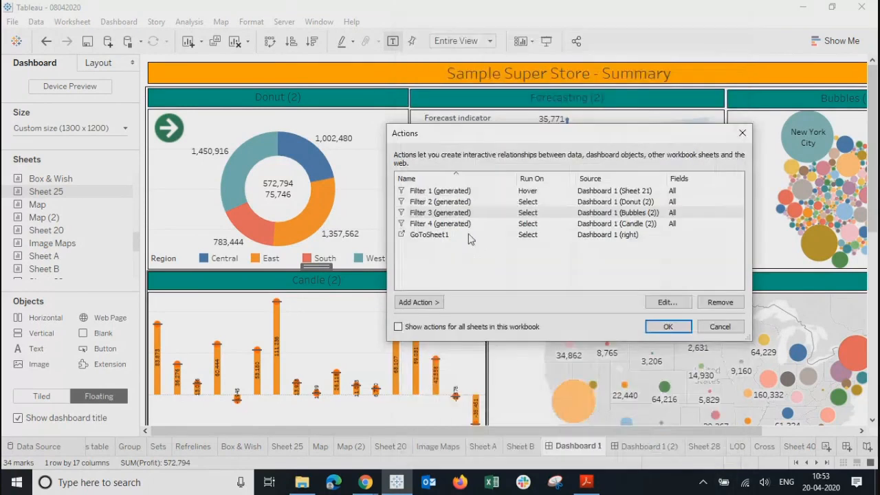
left_click(454, 234)
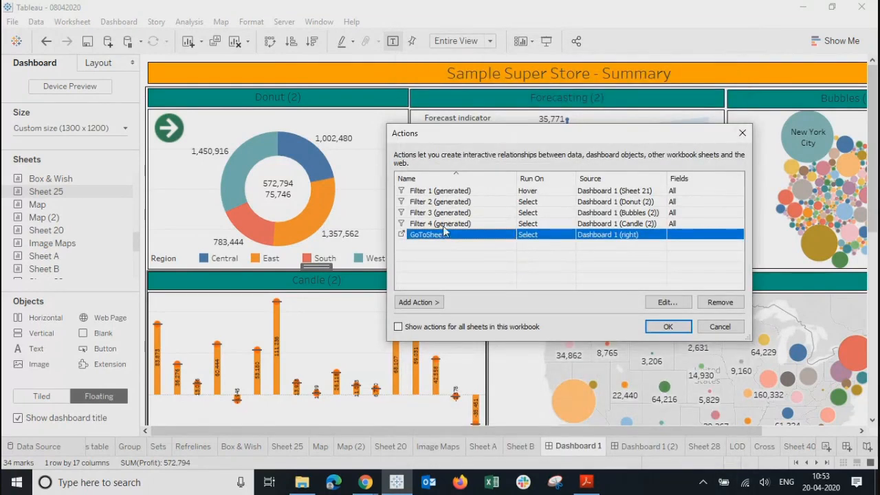
left_click(443, 224)
left_click(667, 302)
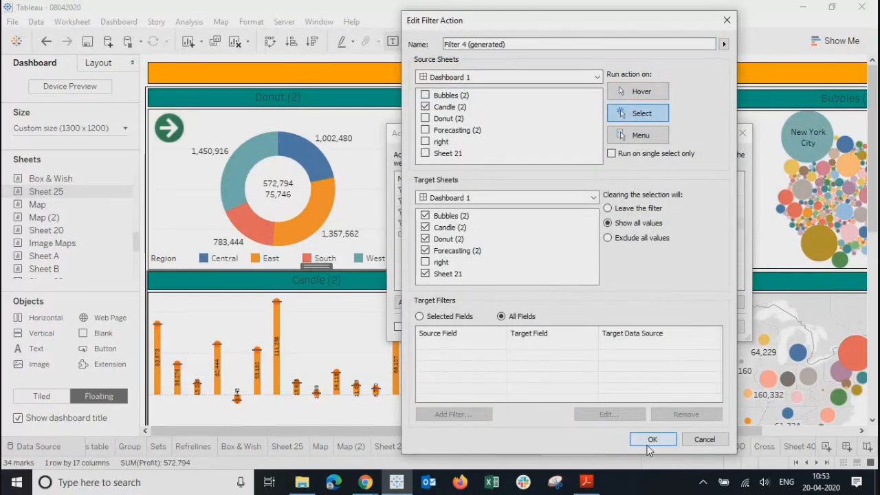
left_click(650, 442)
Step: Keep GoToSheet1 navigating to Dashboard 1 (2) and close the Actions list
left_click(522, 235)
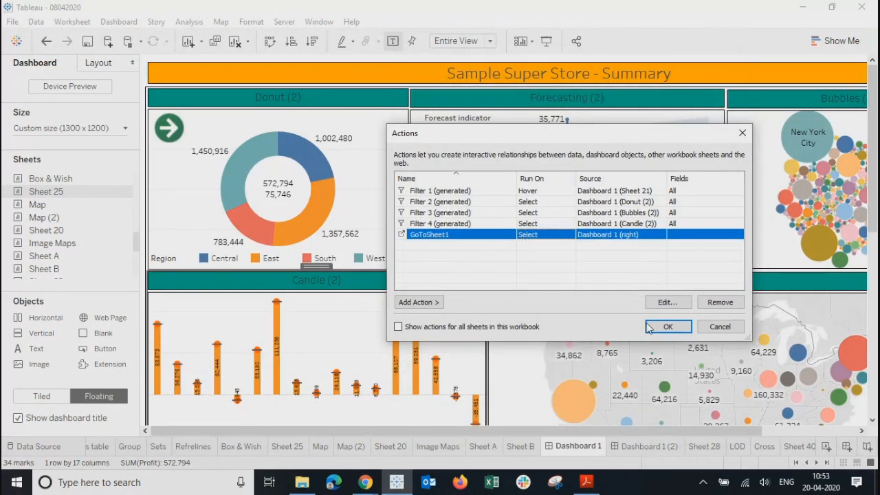
left_click(667, 303)
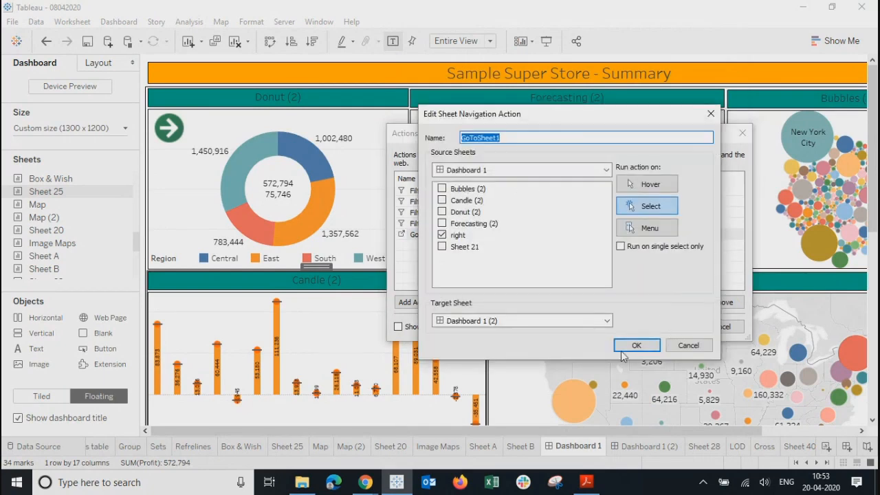
left_click(632, 347)
left_click(666, 328)
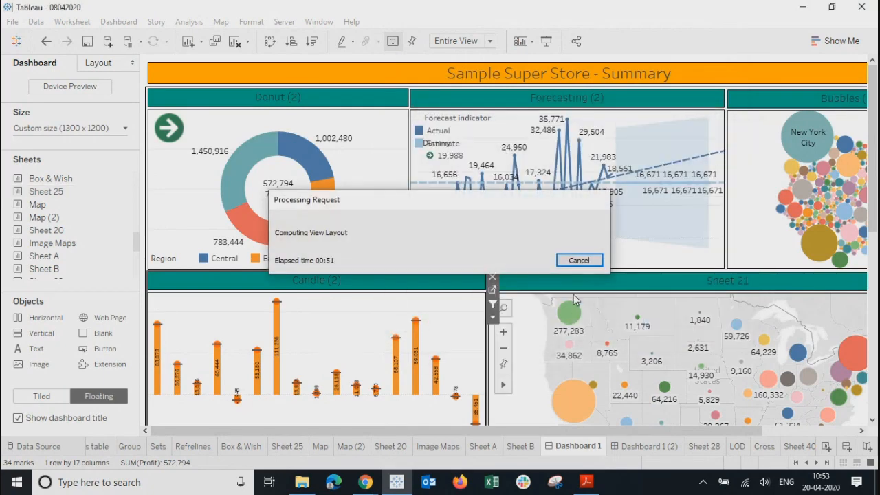
left_click(197, 199)
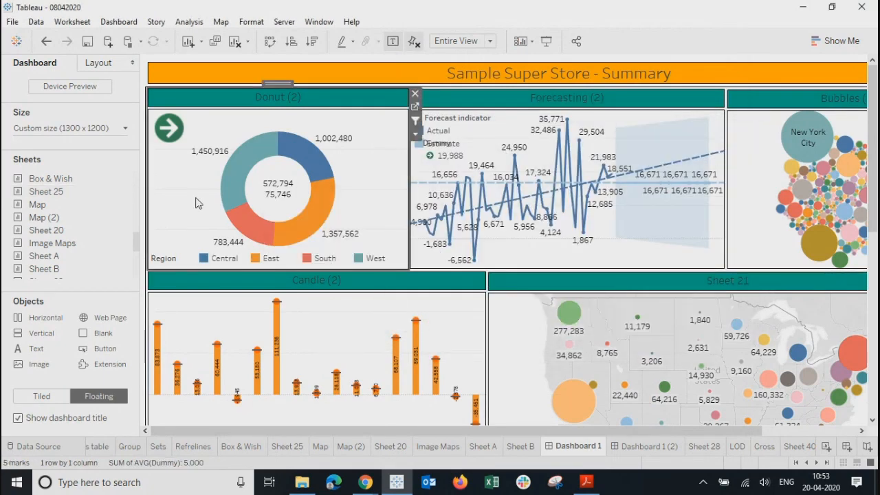
left_click(305, 160)
left_click(292, 223)
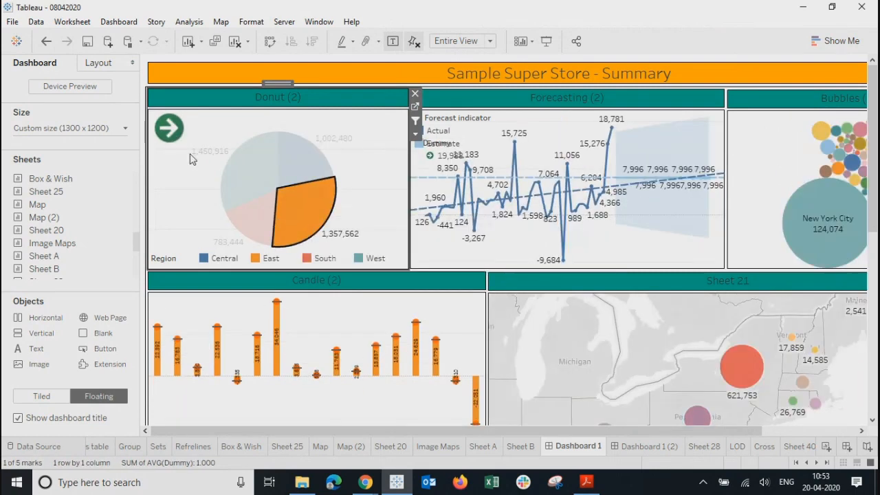
left_click(811, 197)
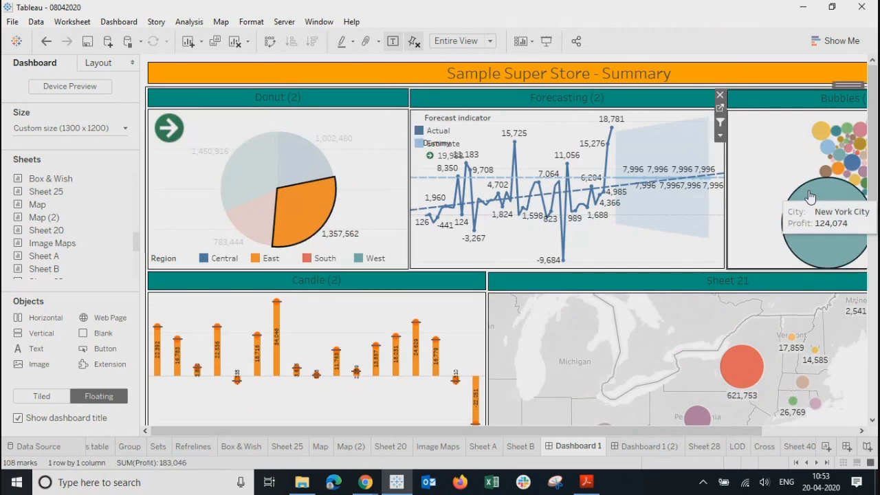
left_click(793, 213)
left_click(679, 234)
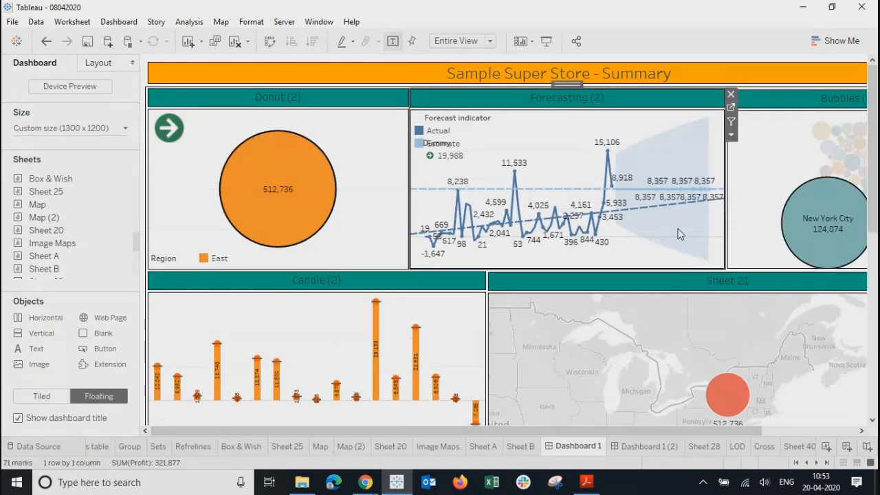
left_click(791, 208)
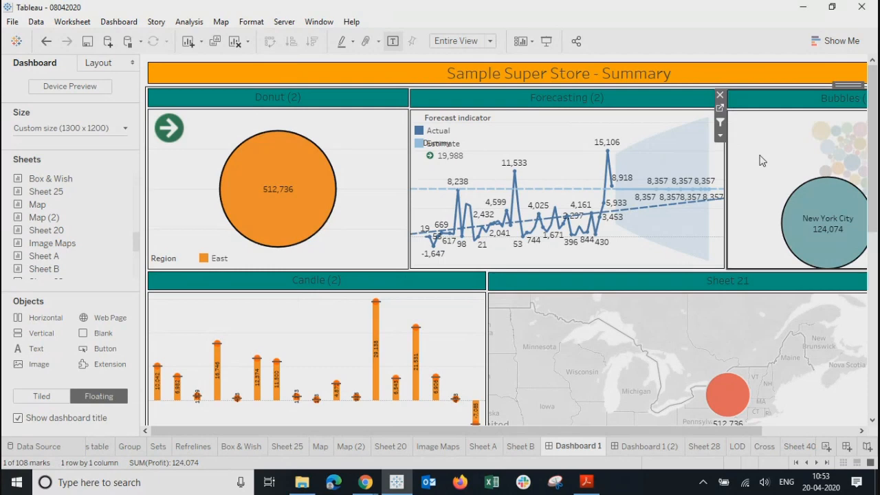
left_click(762, 160)
left_click(299, 215)
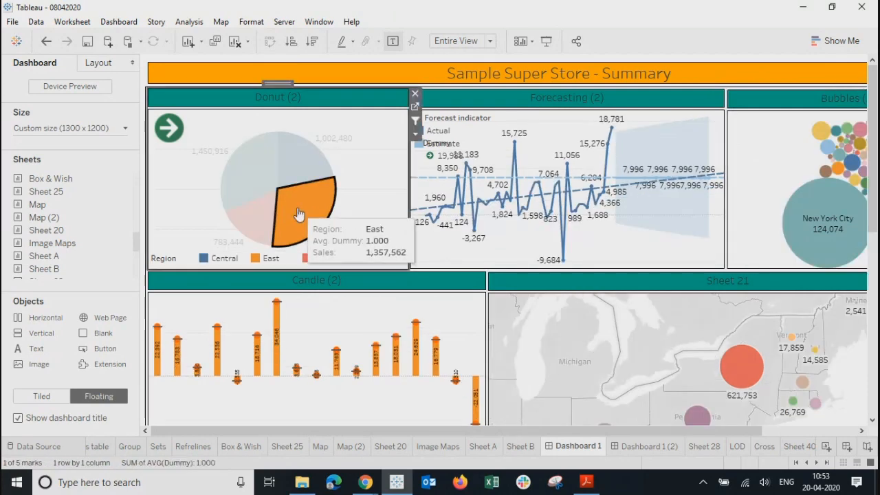
left_click(374, 229)
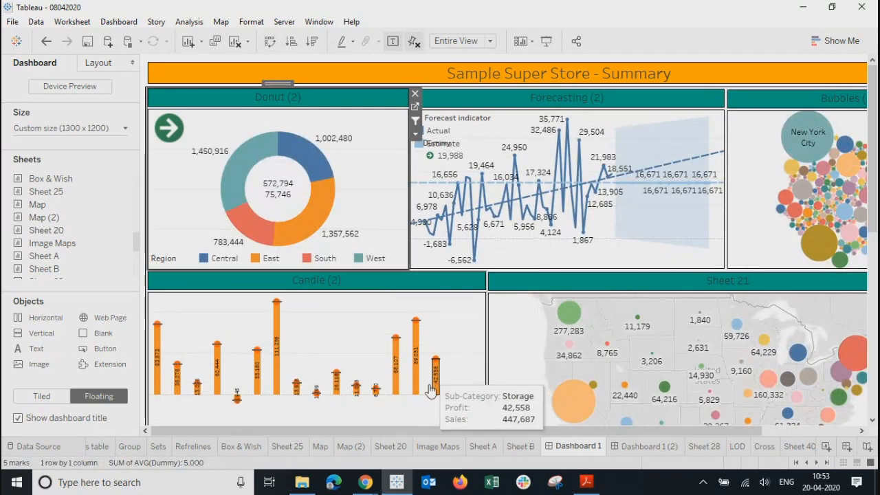
left_click_drag(423, 429, 640, 441)
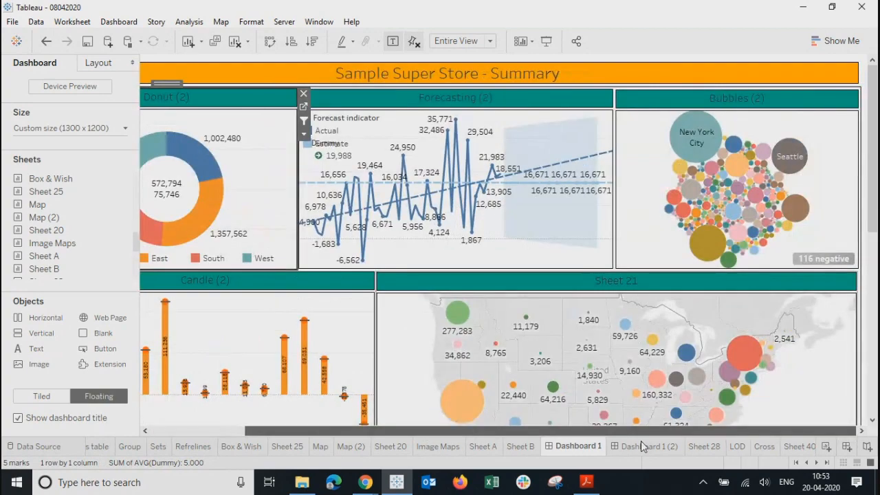
Step: On Product Summary, test filtering by the 2019 Consumer, 2018 Home Office and Machines bars, then clear filters
left_click(642, 446)
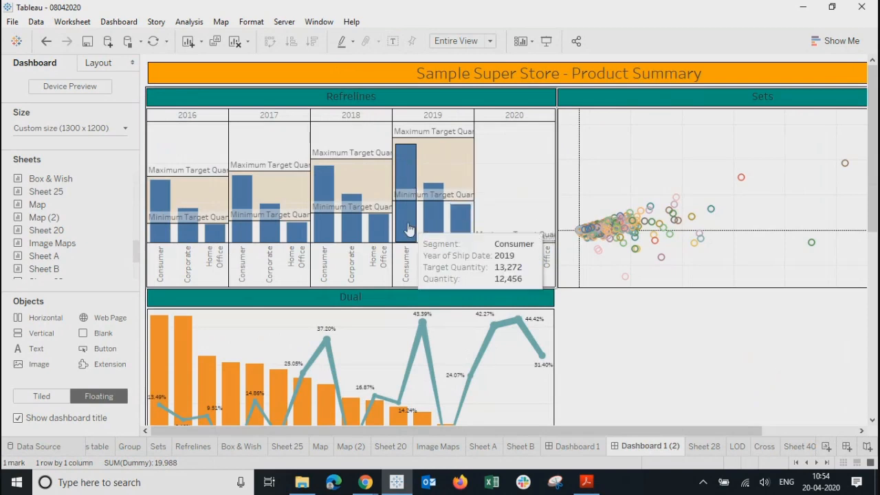
left_click(410, 228)
left_click(409, 228)
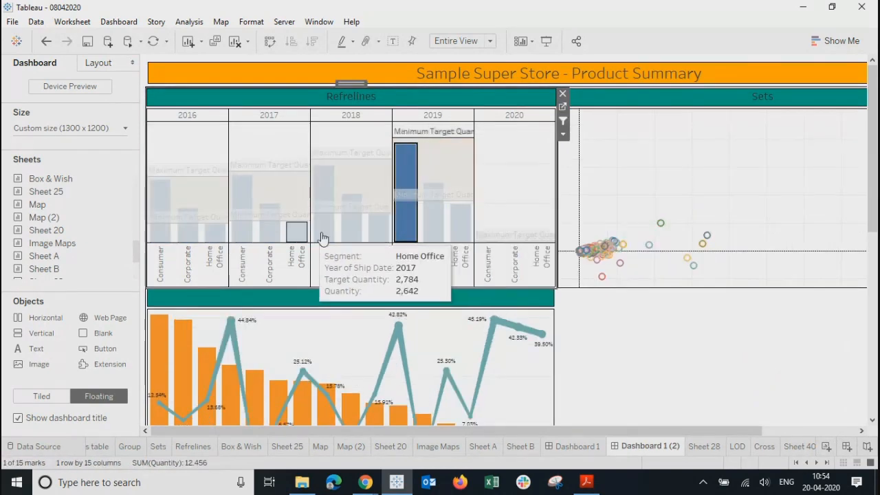
left_click(374, 235)
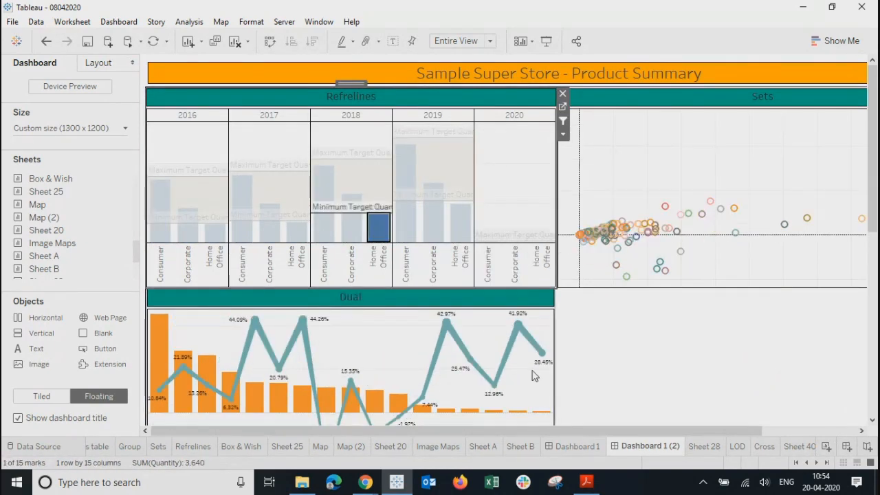
left_click_drag(524, 432, 636, 432)
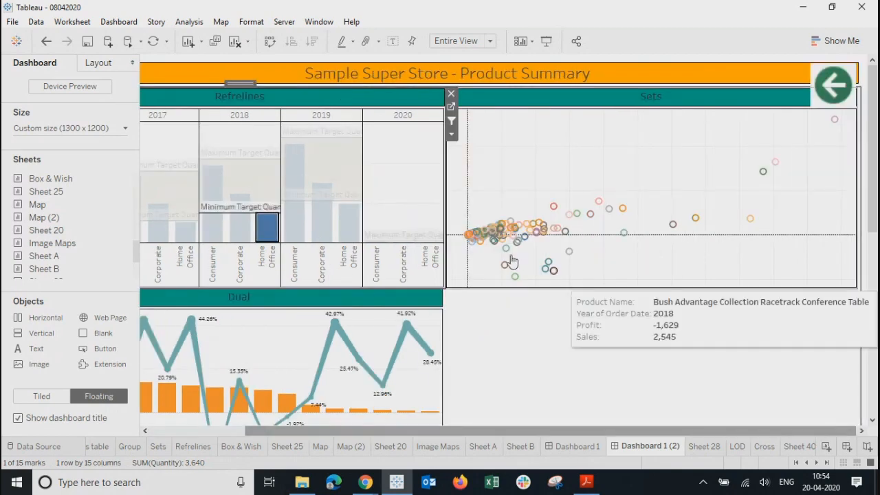
left_click(351, 349)
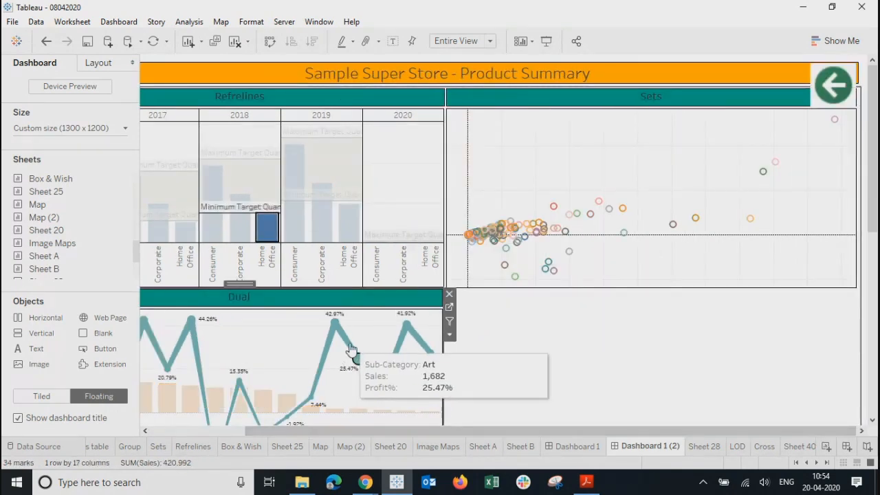
left_click(262, 400)
left_click(747, 362)
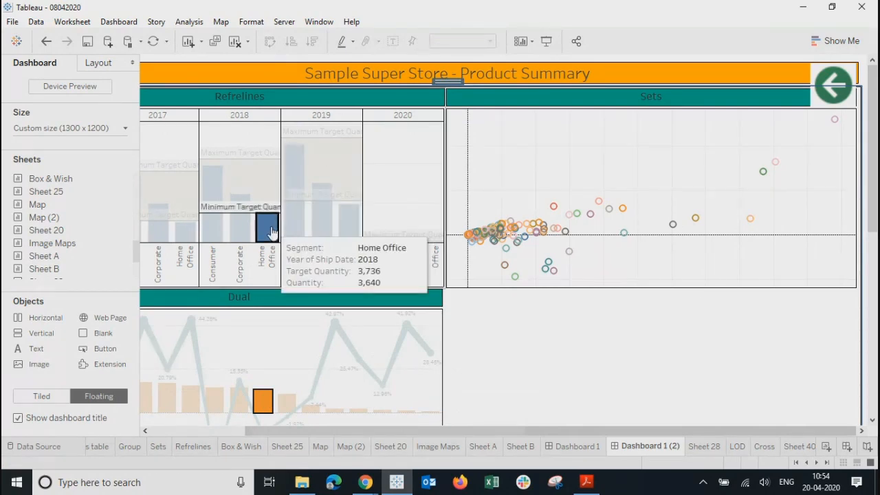
left_click(401, 191)
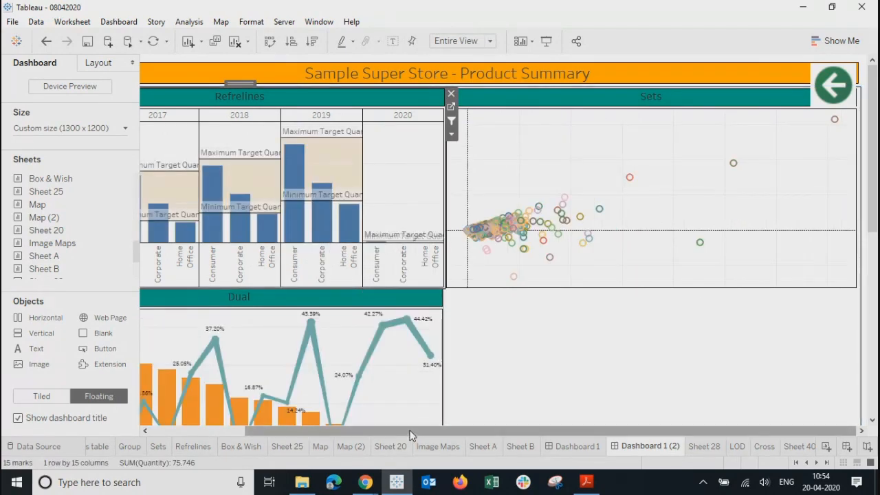
Step: Scroll the sheet tabs and open the 'right' arrow worksheet
left_click_drag(410, 433, 307, 445)
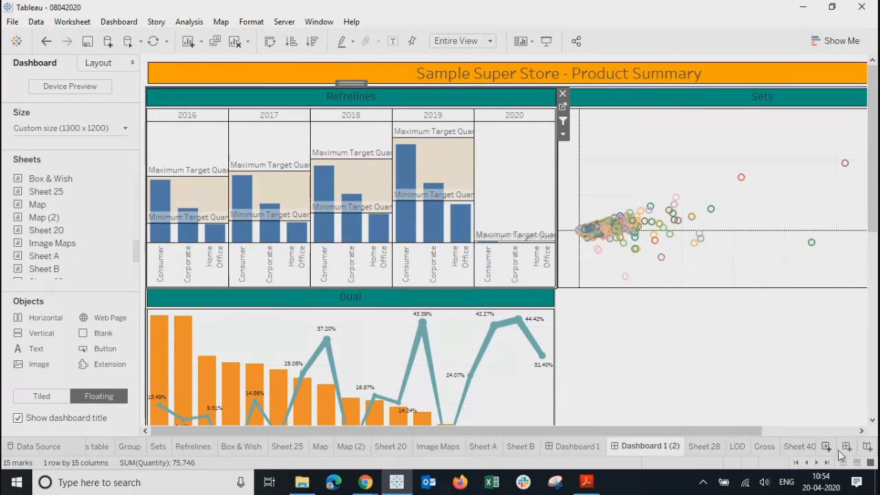
left_click(827, 463)
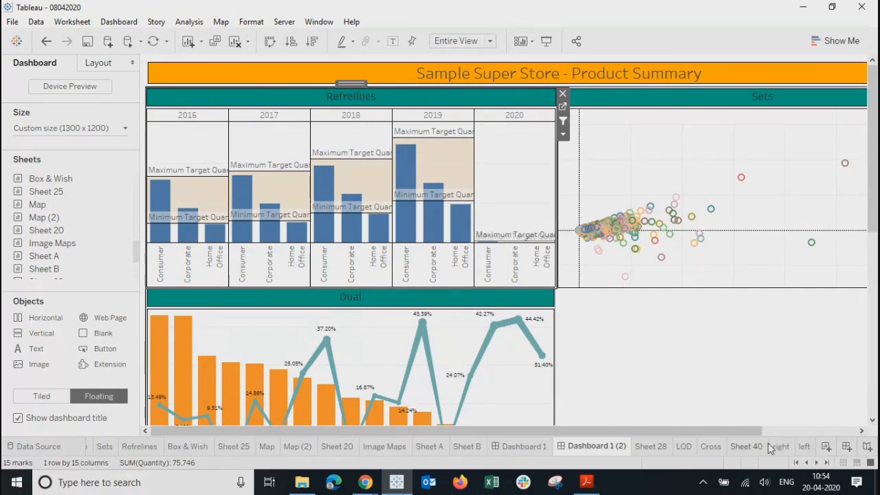
left_click(766, 446)
left_click(779, 447)
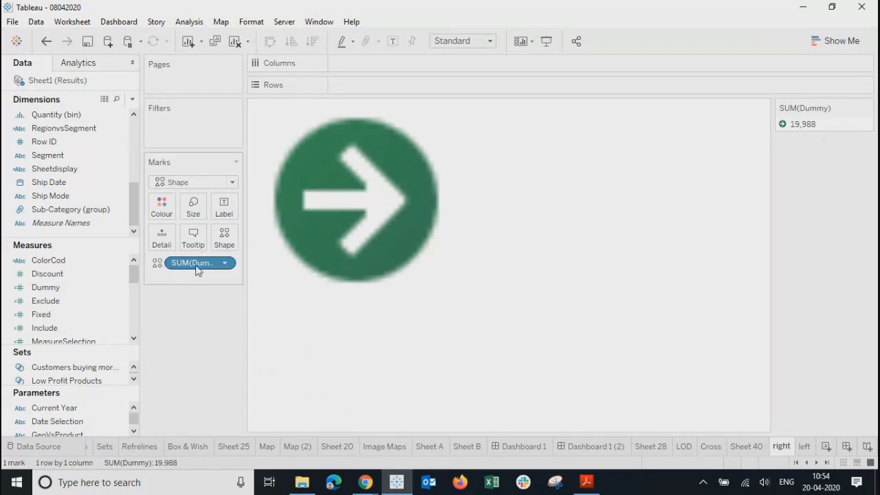
right_click(61, 286)
left_click(124, 81)
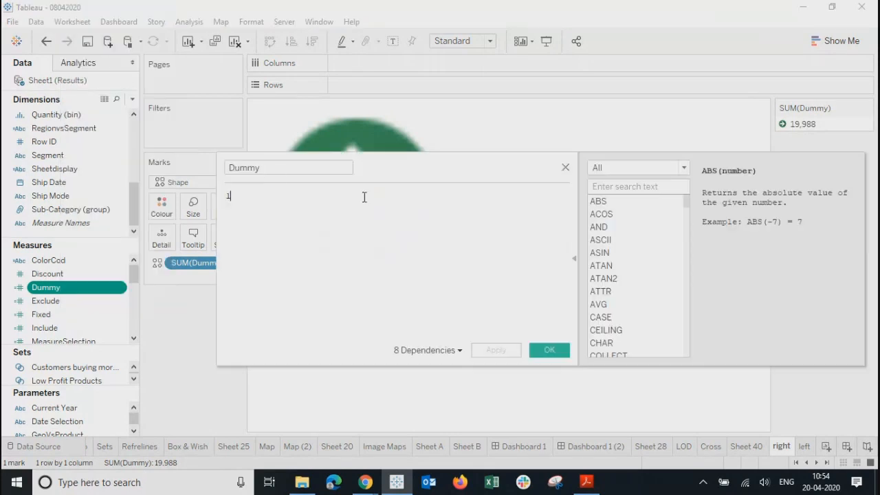
key("ctrl+a")
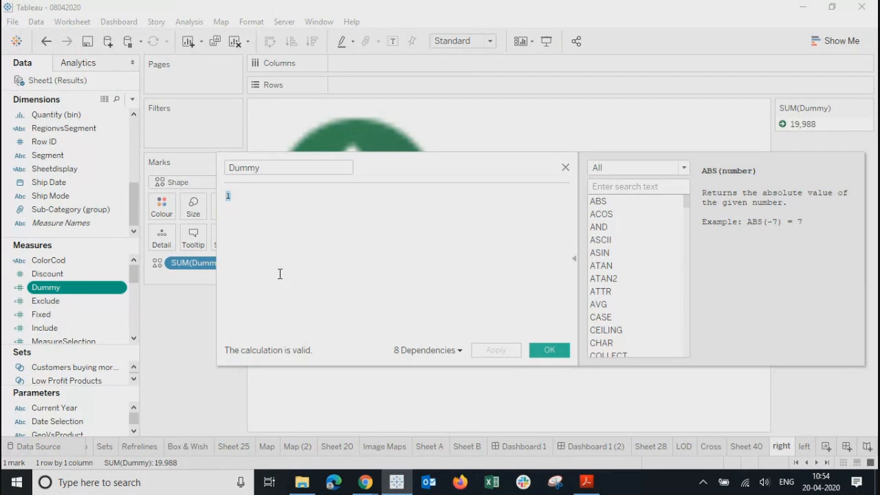
left_click(566, 169)
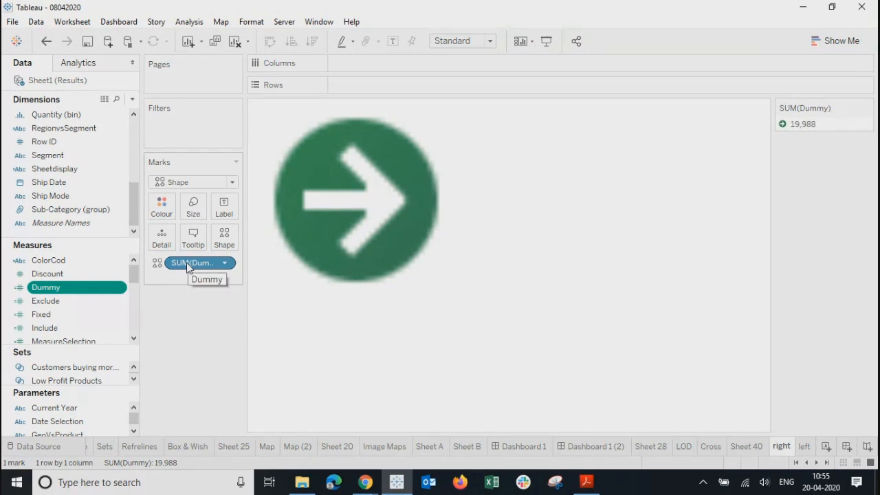
Step: Change the Dummy measure's aggregation to Count (Distinct)
left_click(224, 264)
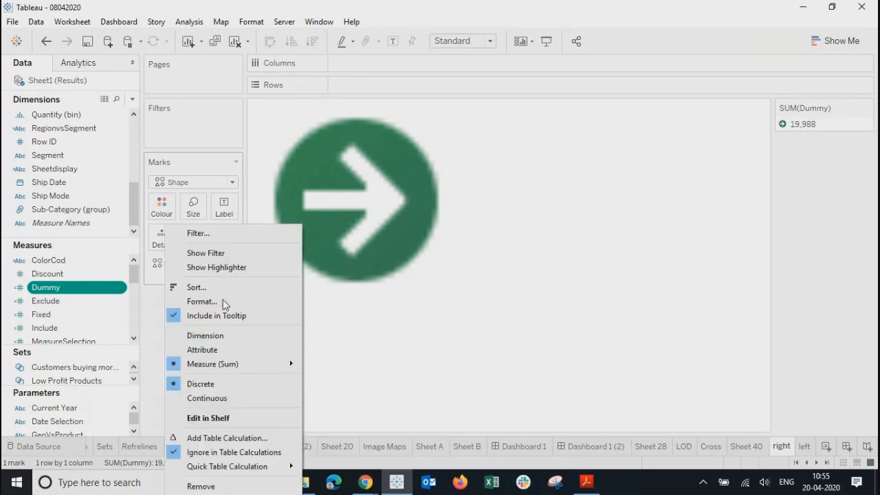
mouse_move(235, 363)
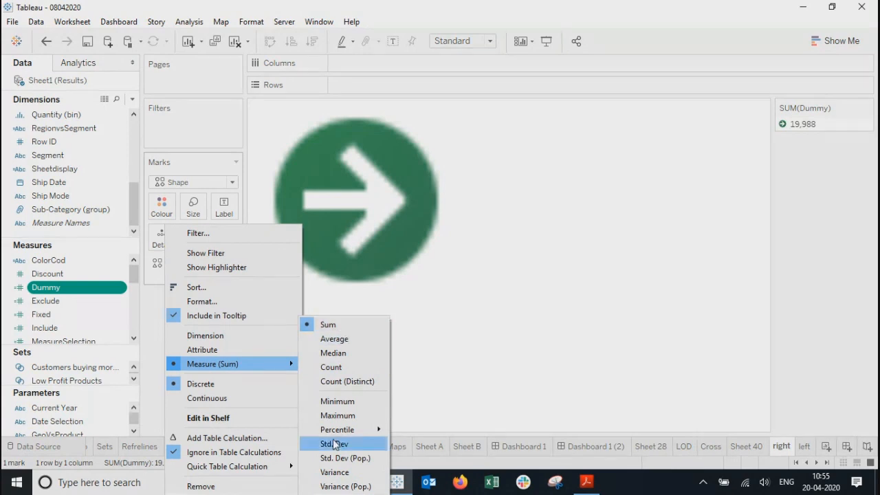
left_click(339, 382)
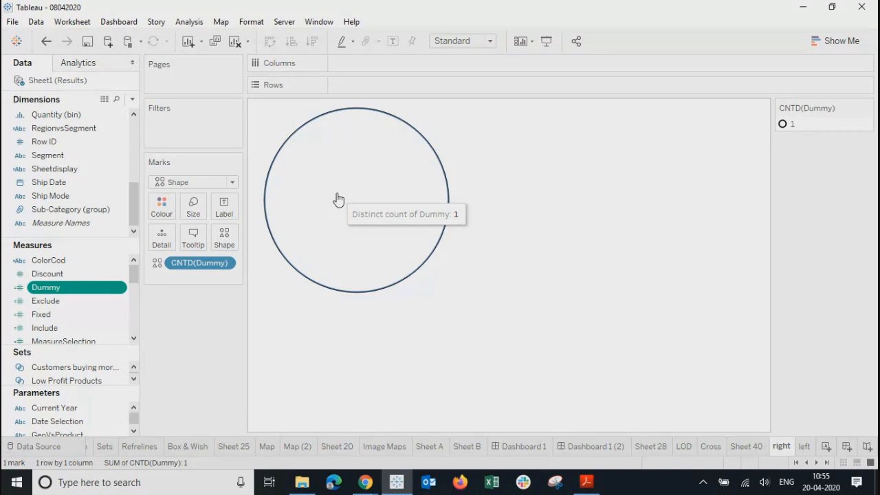
Step: Reassign the green right arrow from the Arrows palette to value 1
left_click(223, 242)
left_click(519, 131)
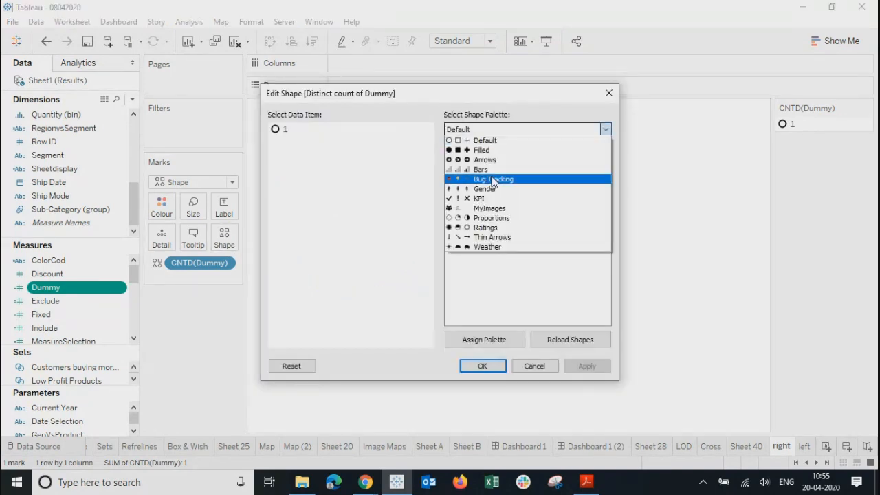
left_click(481, 157)
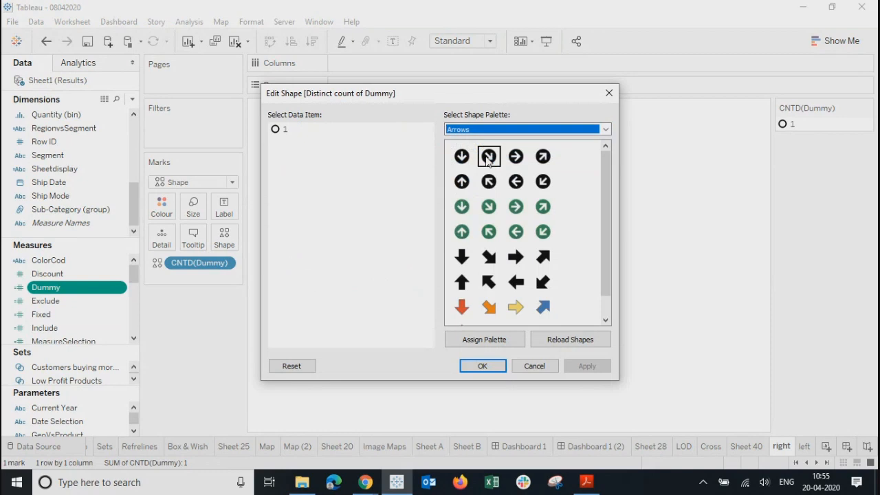
left_click(518, 207)
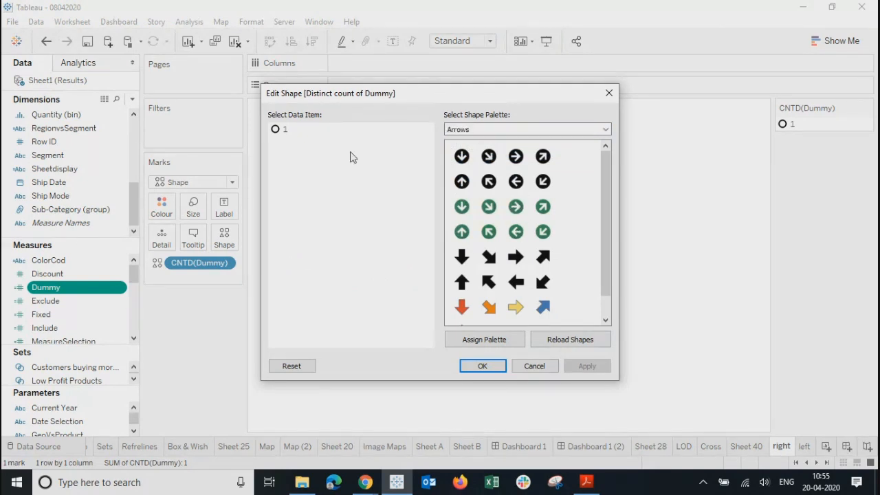
left_click(283, 129)
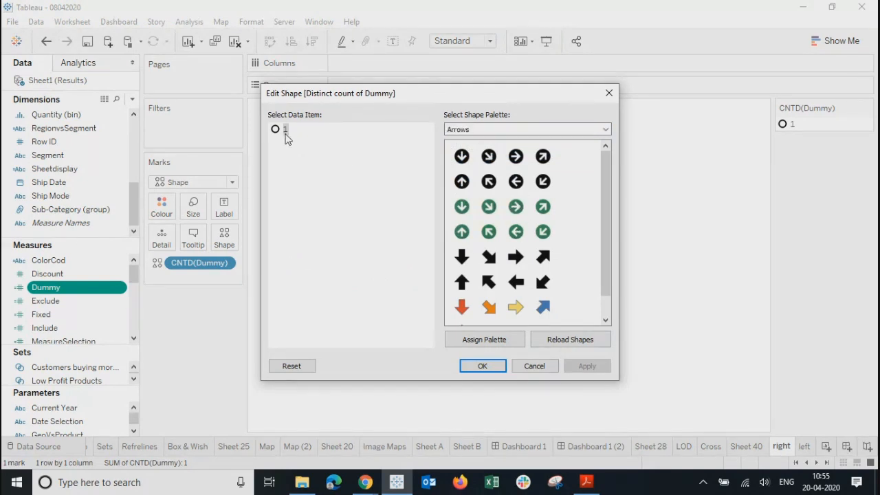
left_click(514, 210)
left_click(593, 367)
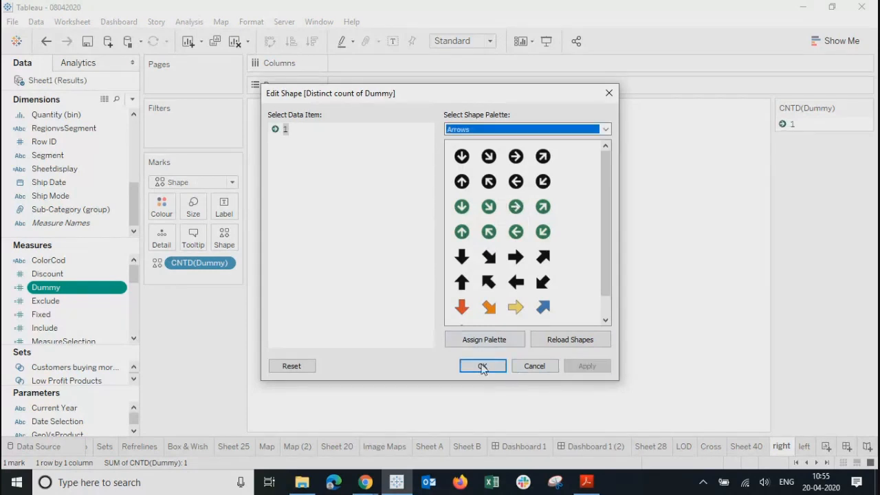
left_click(482, 366)
mouse_move(326, 167)
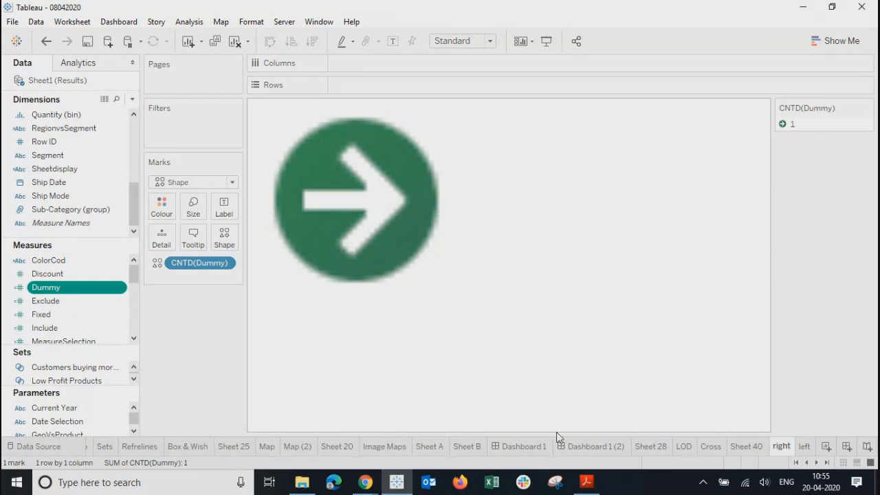
Step: On the 'left' sheet, set the Dummy measure to Count (Distinct)
left_click(808, 449)
mouse_move(518, 264)
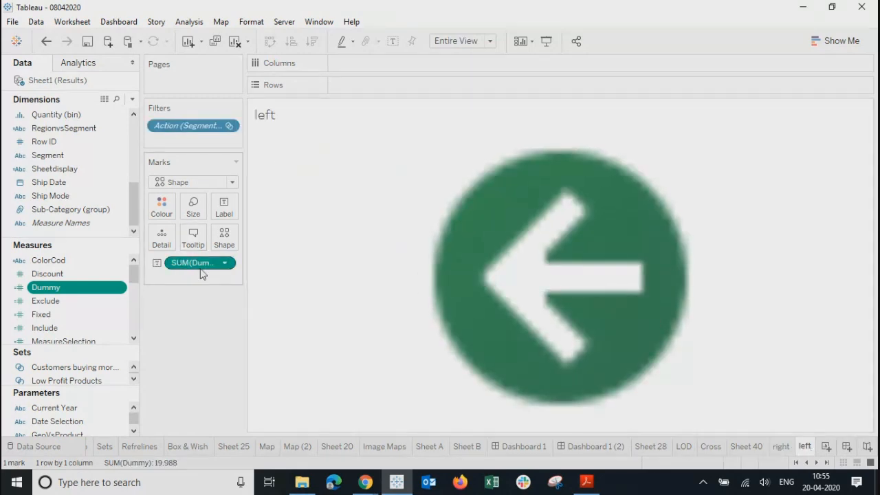
left_click(225, 266)
mouse_move(253, 377)
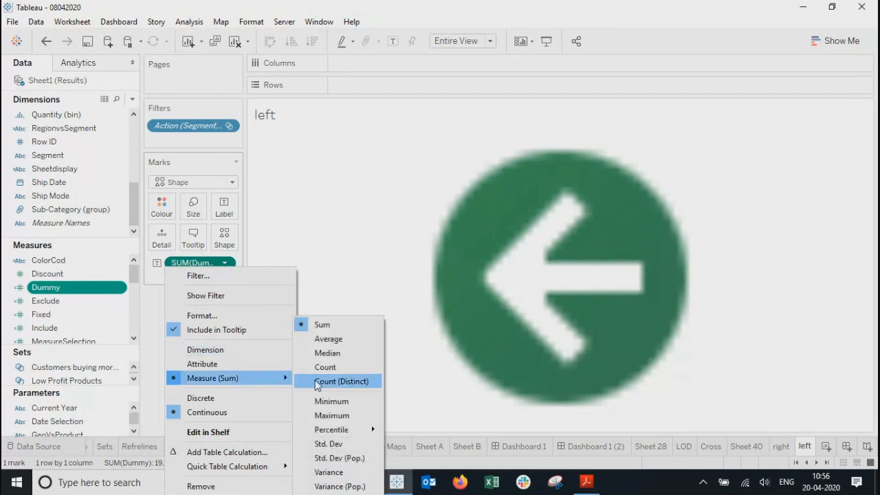
left_click(327, 384)
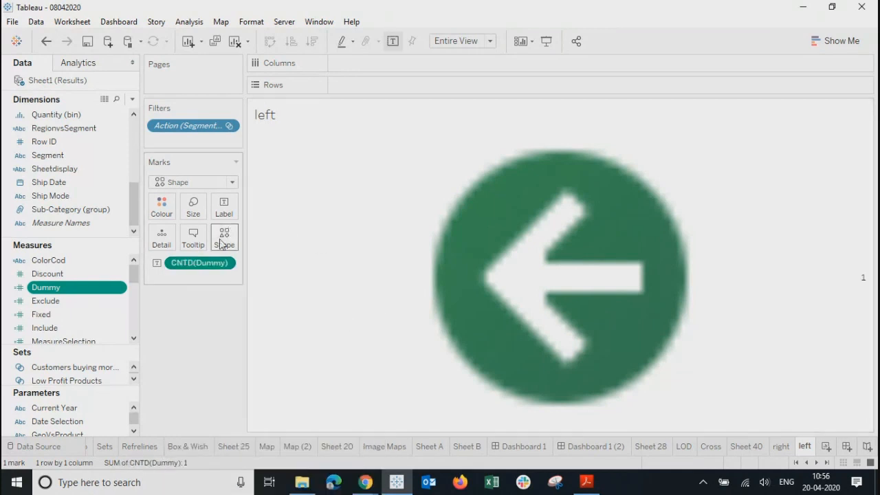
Step: Go through the 'right' sheet and Dashboard 1 (2) to the Summary dashboard, Dashboard 1
mouse_move(617, 273)
left_click(782, 447)
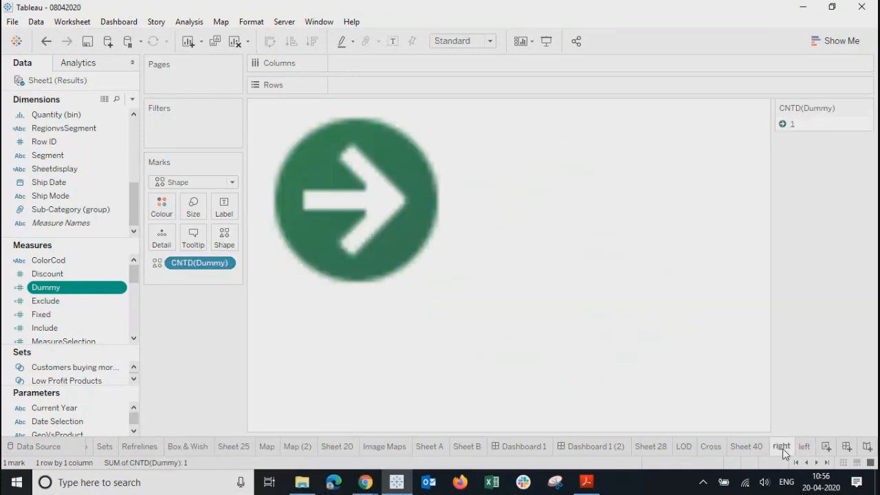
left_click(607, 449)
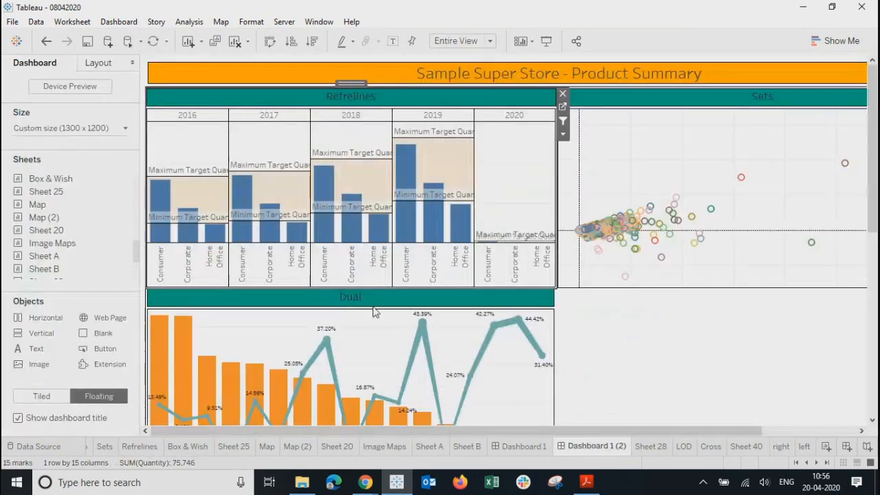
left_click(520, 449)
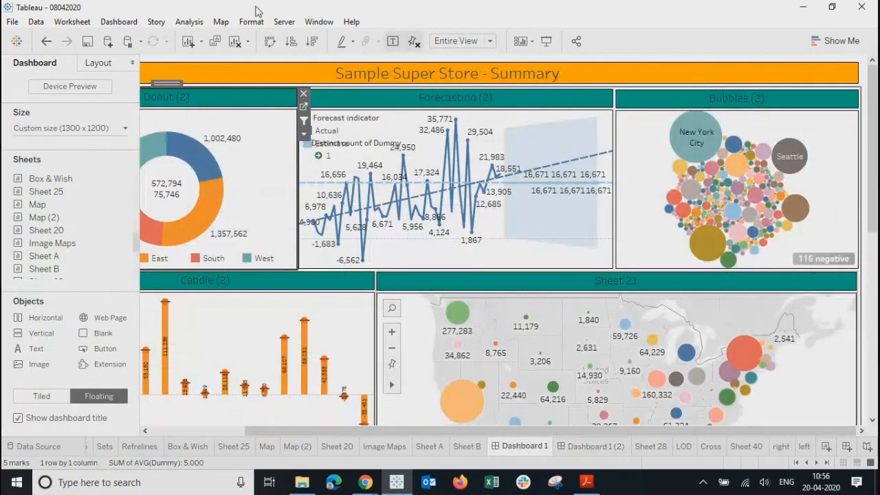
Step: Leave Filter 1 unchanged and add the right arrow sheet as a target of Filter 2
left_click(110, 26)
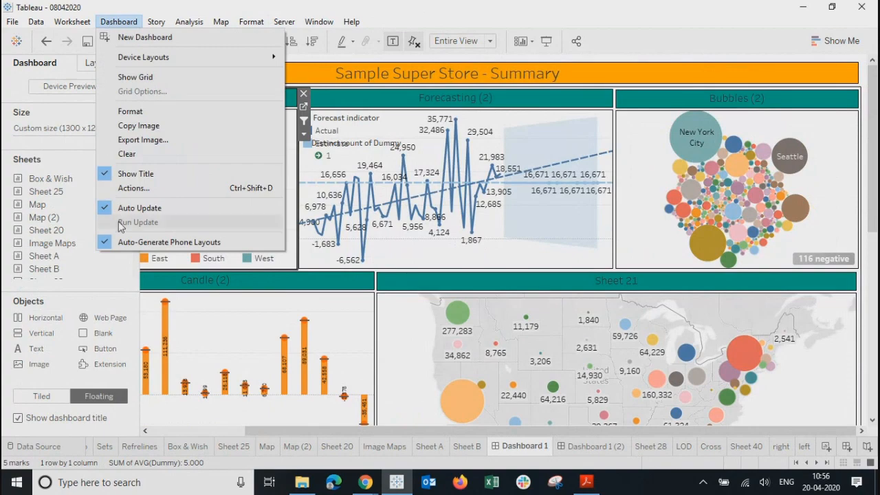
left_click(131, 187)
left_click(289, 190)
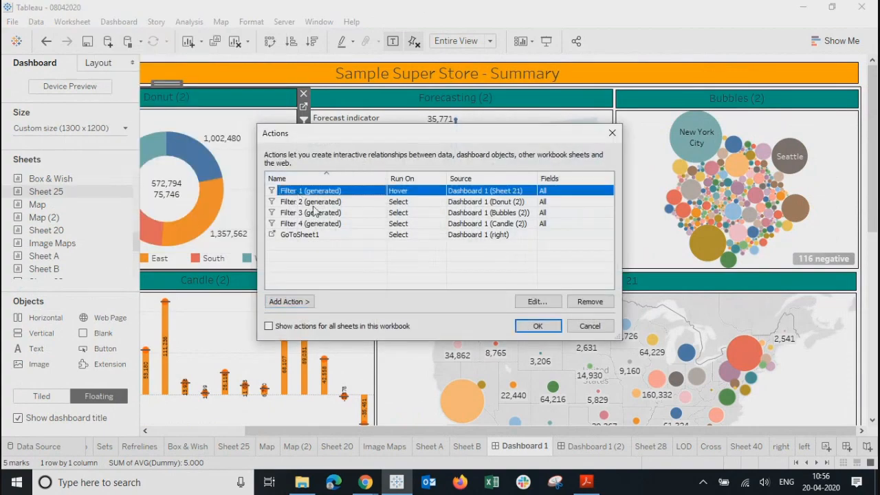
left_click(544, 302)
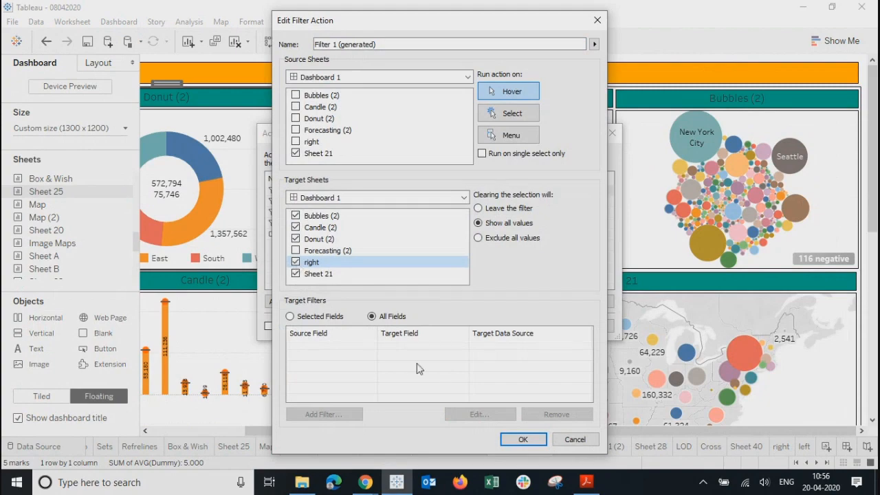
left_click(520, 440)
left_click(288, 202)
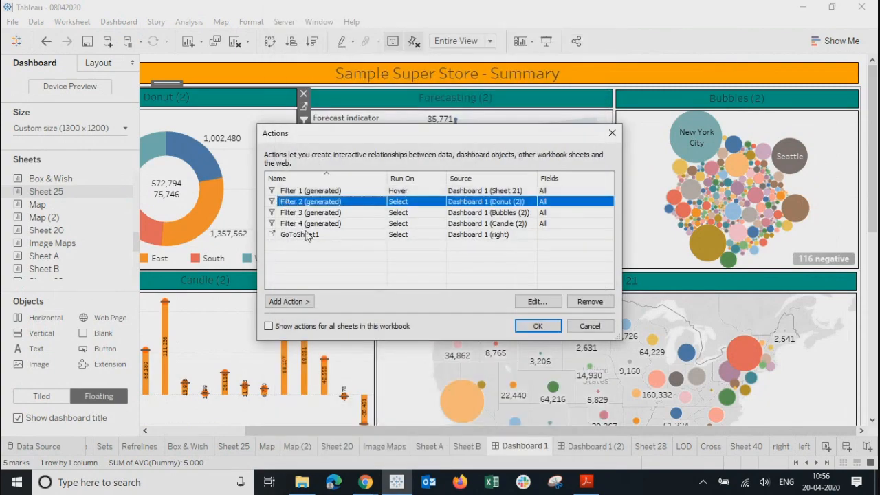
left_click(533, 303)
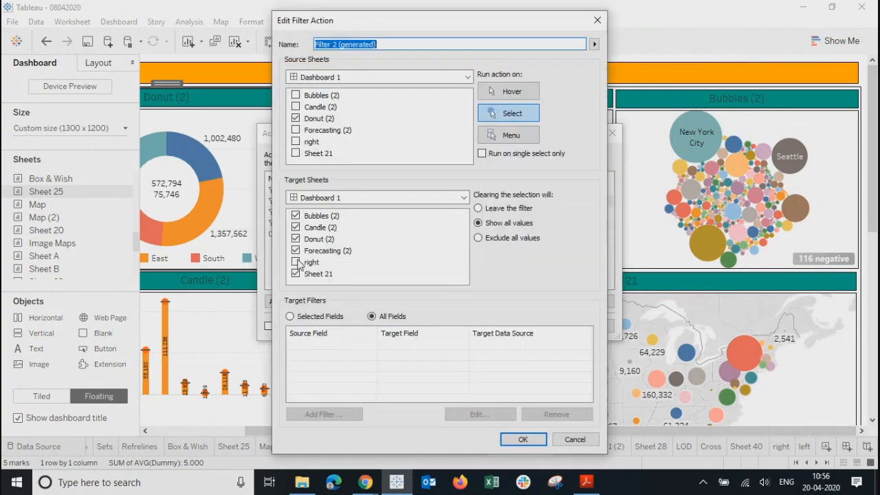
left_click(296, 262)
left_click(509, 440)
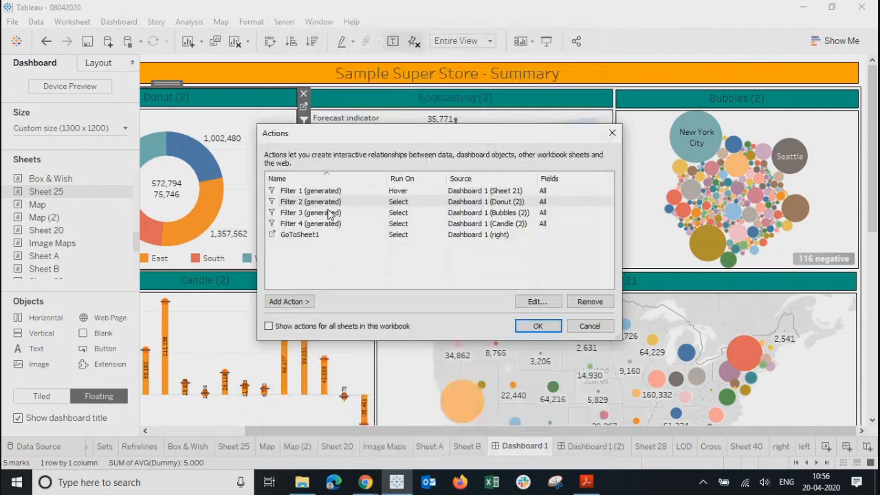
Step: Leave Filter 3 as is, add the right sheet to Filter 4's targets, and apply
key("Down")
left_click(537, 301)
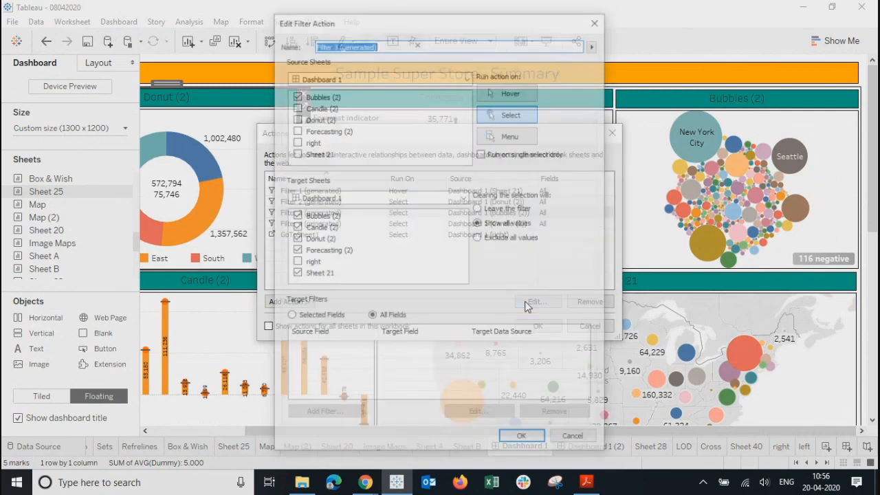
left_click(522, 439)
key("Down")
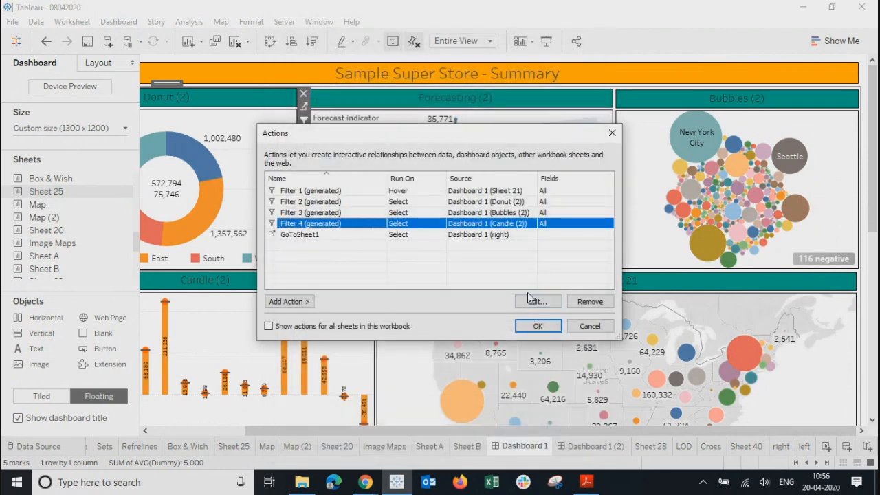
left_click(529, 300)
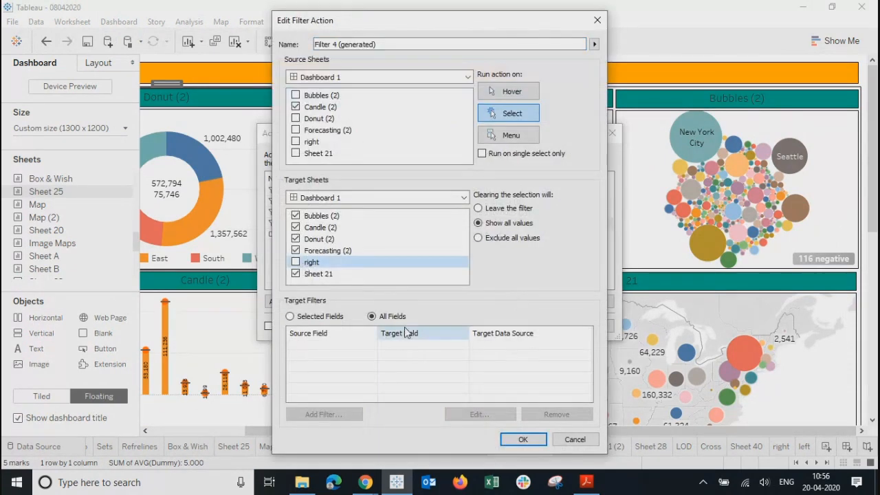
left_click(296, 262)
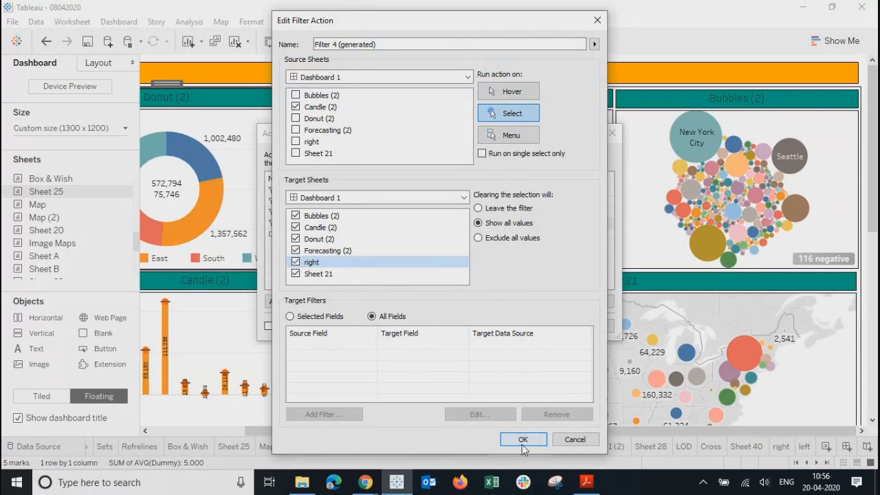
left_click(522, 440)
left_click(530, 324)
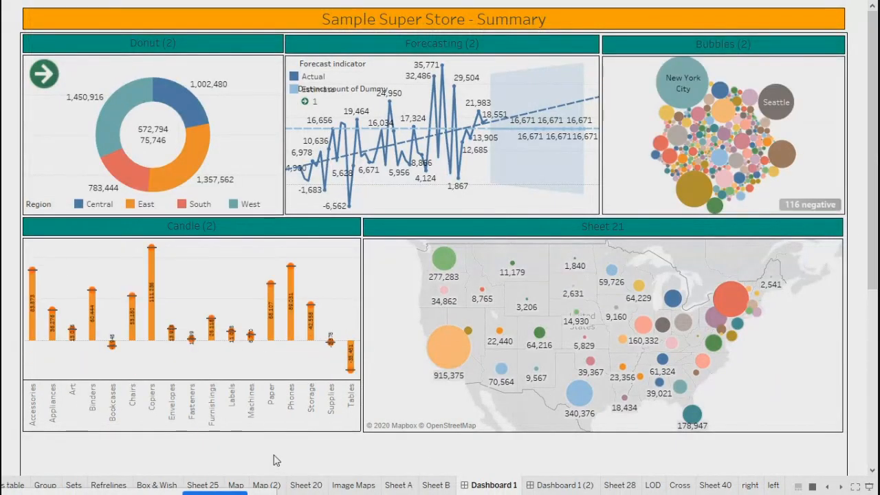
Step: Filter the dashboard to the East region, then clear the selection
mouse_move(168, 104)
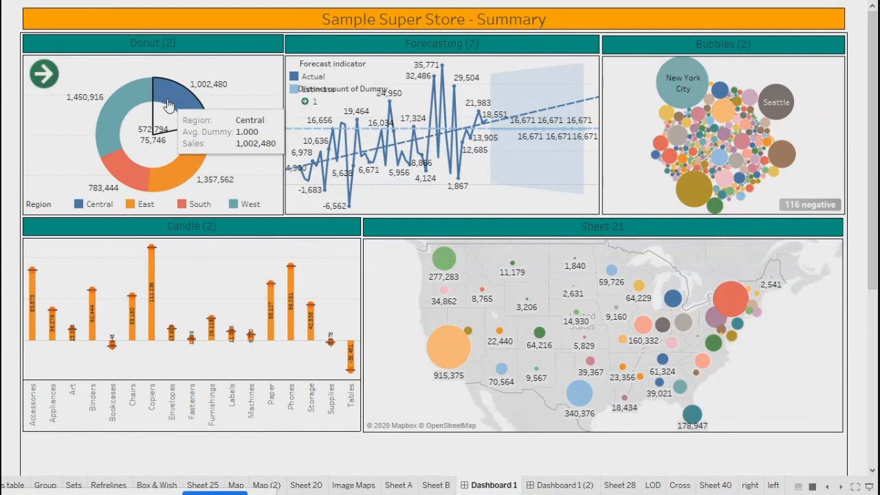
left_click(180, 169)
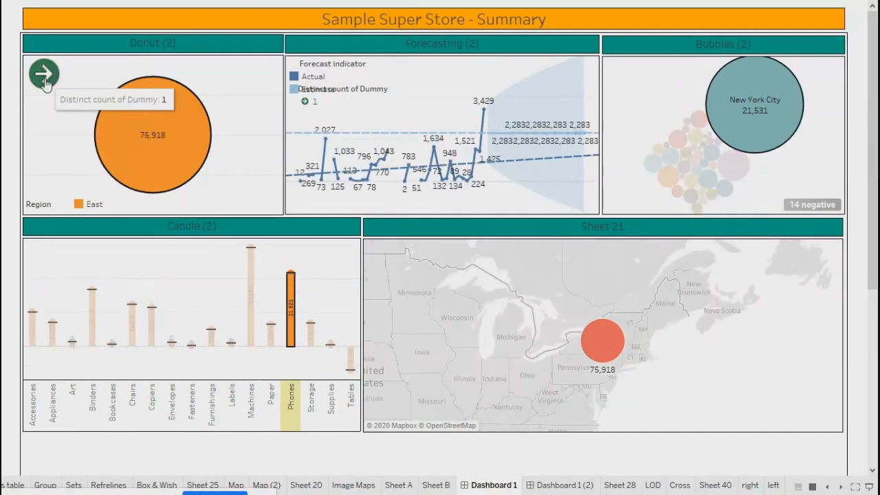
left_click(674, 93)
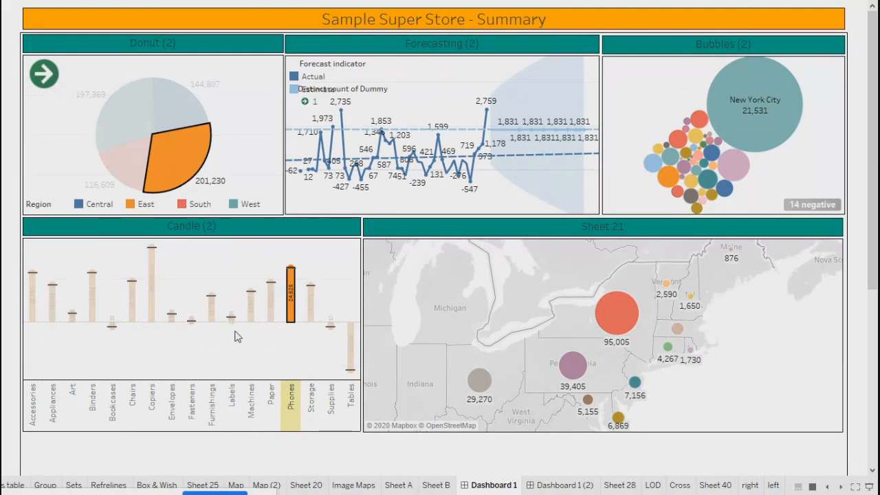
Step: Test the Furnishings and Central filters, clear them, and exit presentation mode
left_click(213, 313)
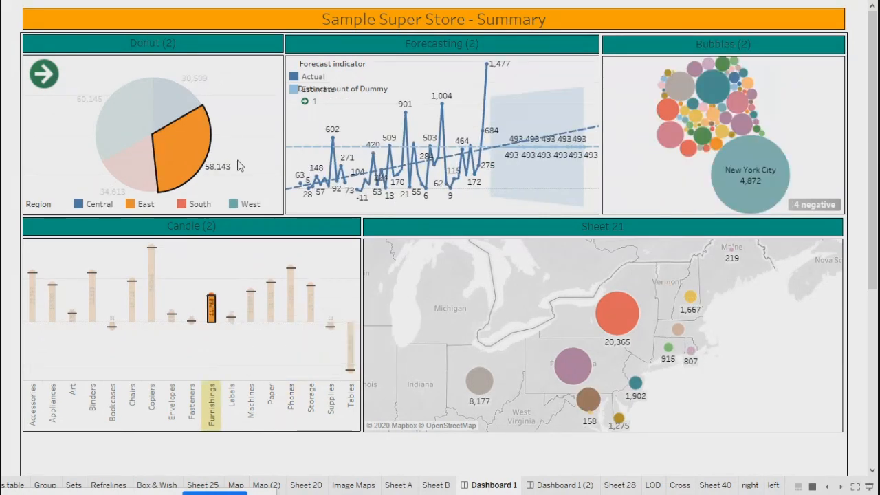
left_click(178, 108)
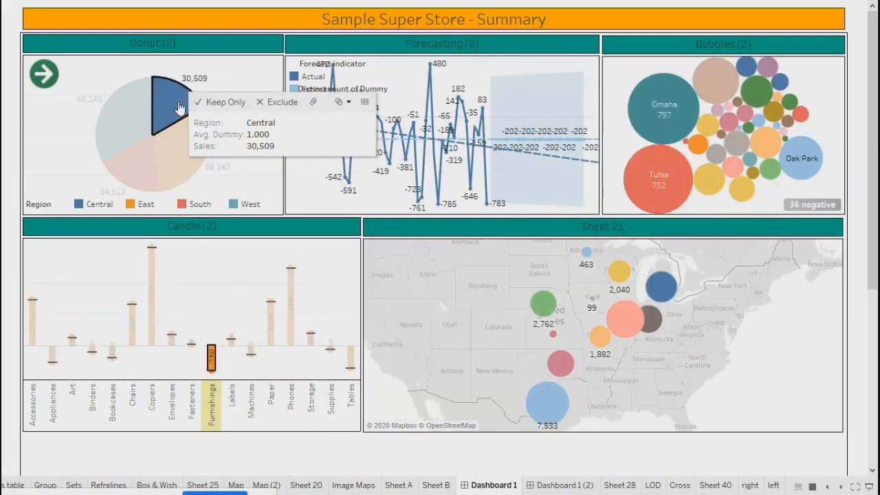
left_click(172, 113)
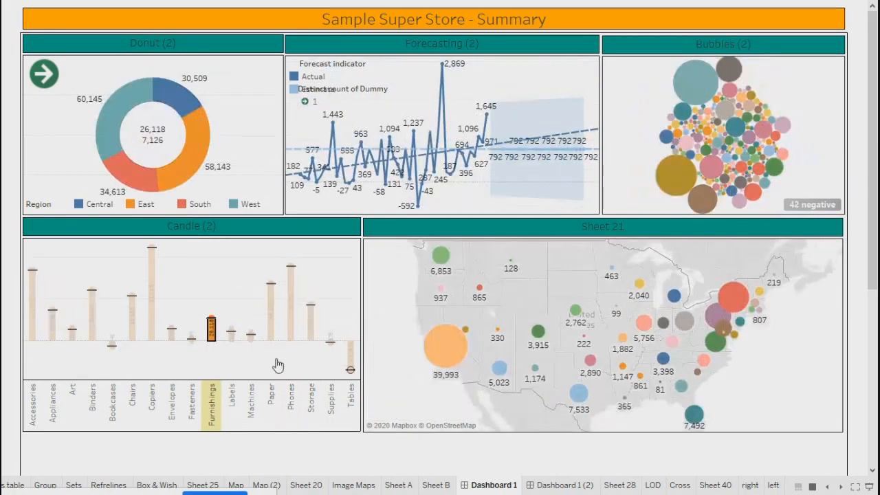
left_click(237, 292)
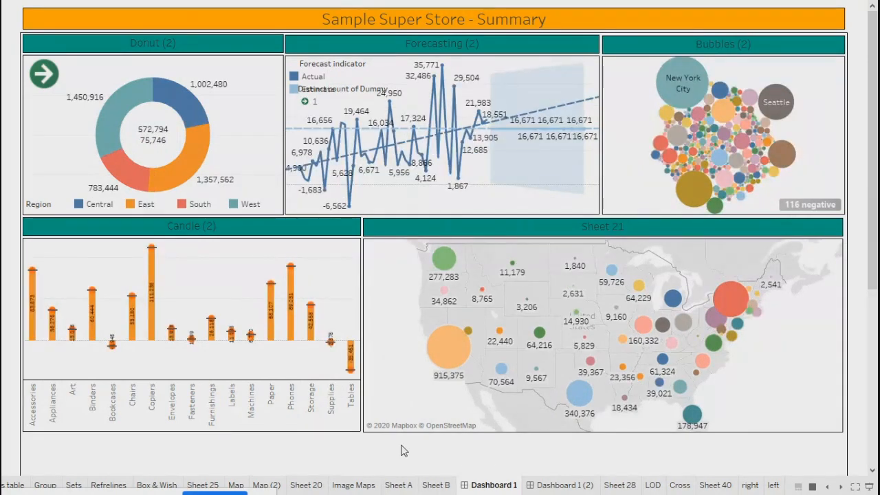
key("Escape")
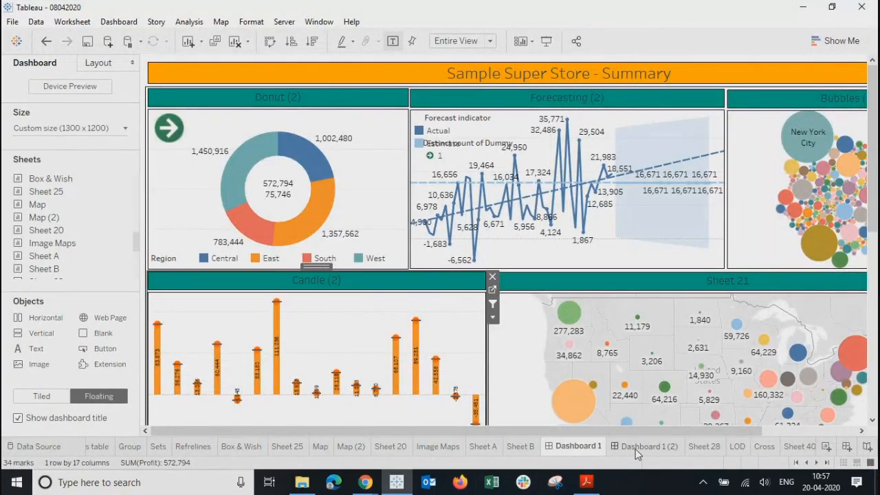
Step: Switch to the Dashboard 1 (2) Product Summary with its Refrelines, Sets and Dual charts
left_click(635, 449)
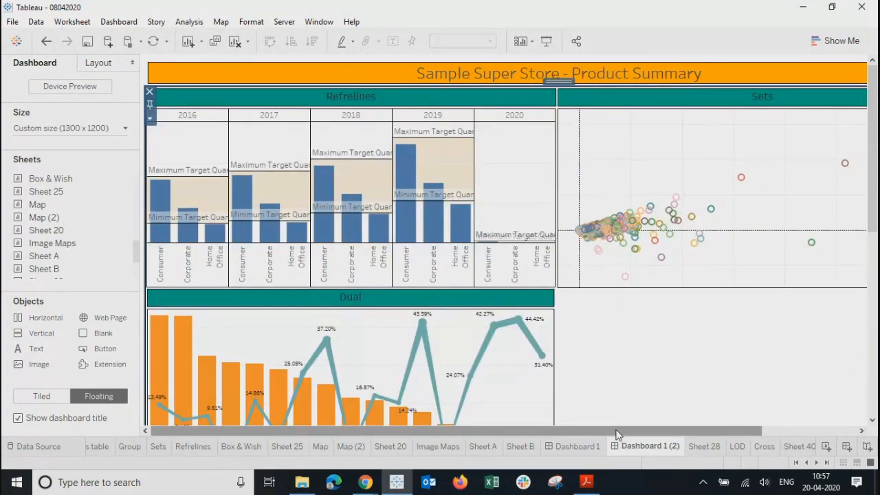
left_click_drag(616, 430, 333, 442)
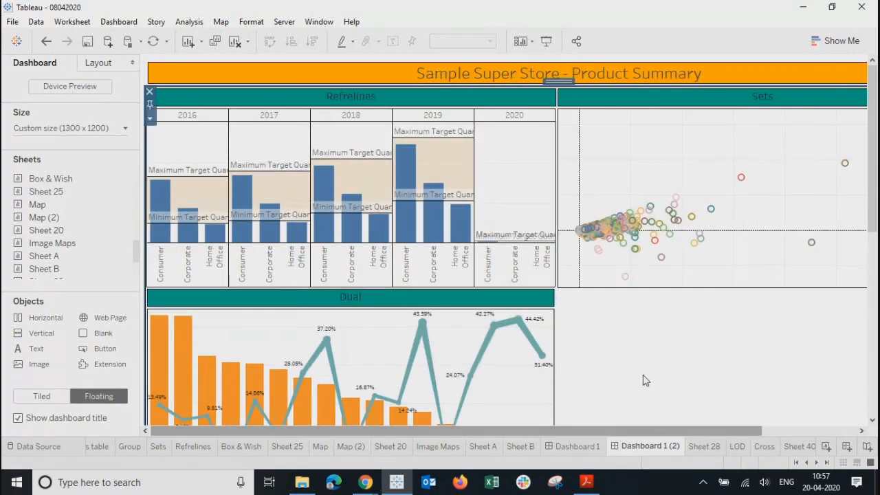
left_click(572, 450)
left_click(642, 452)
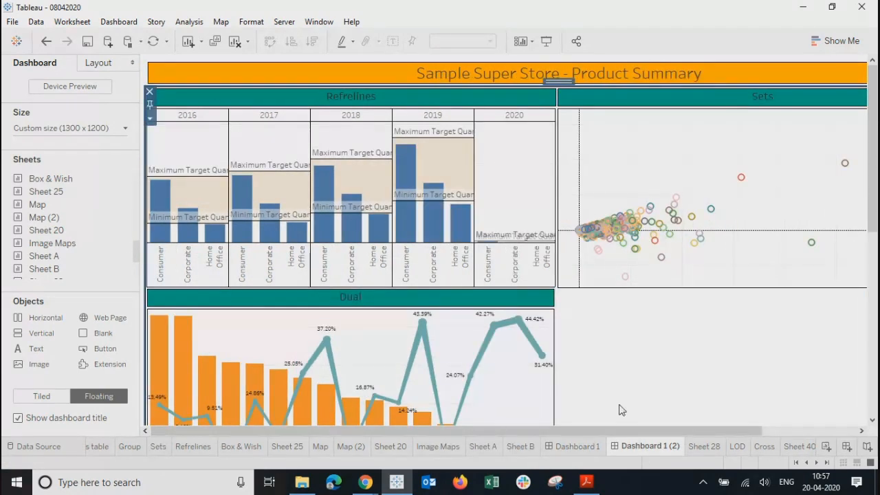
Step: Duplicate Dashboard 1 (2) as Dashboard 1 (3)
right_click(643, 448)
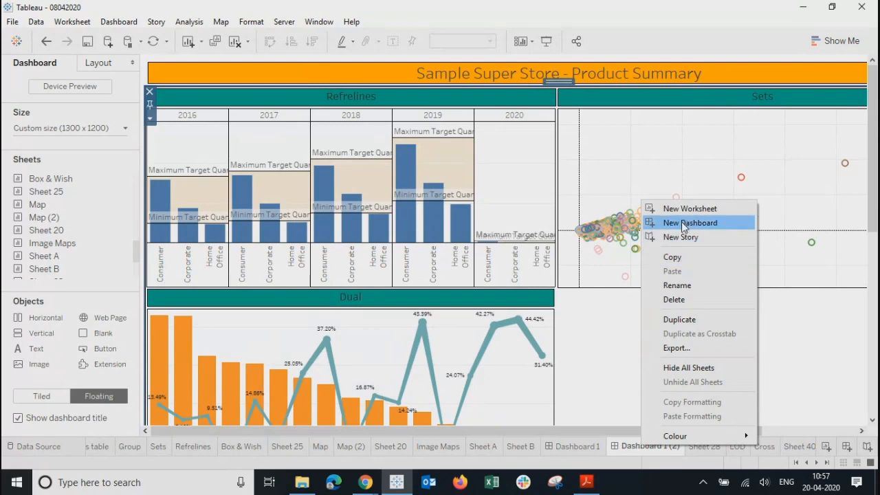
left_click(605, 377)
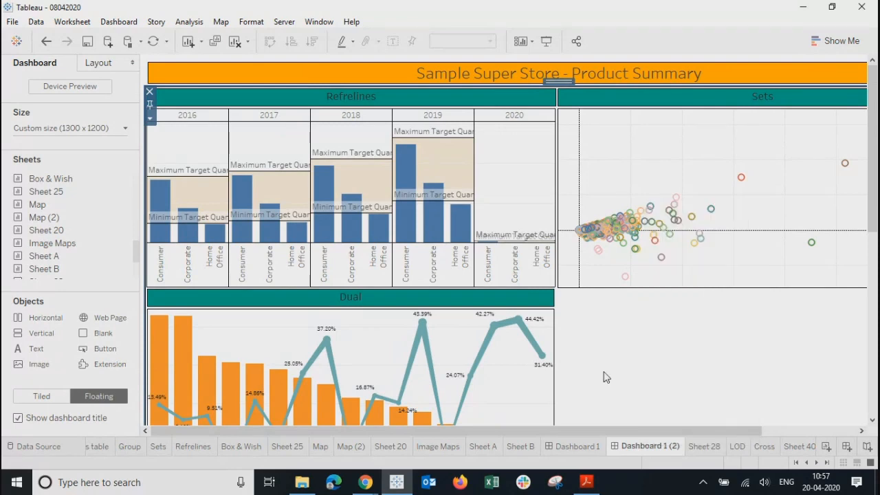
right_click(649, 450)
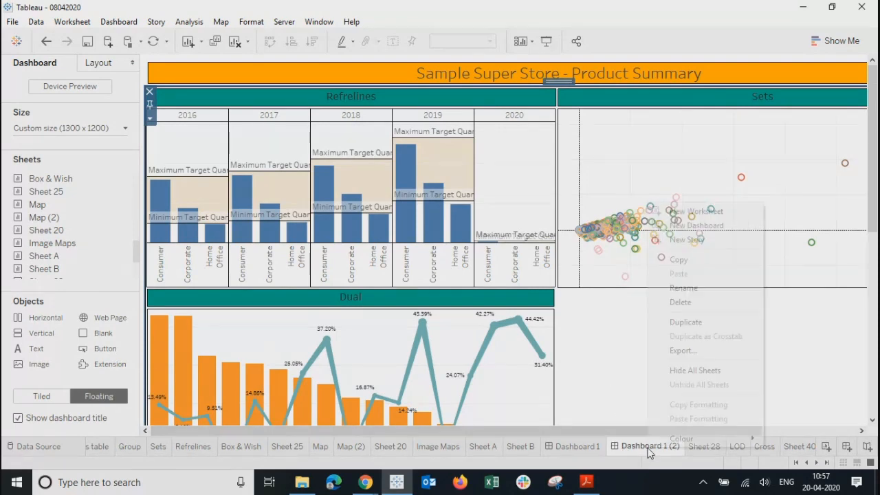
left_click(686, 322)
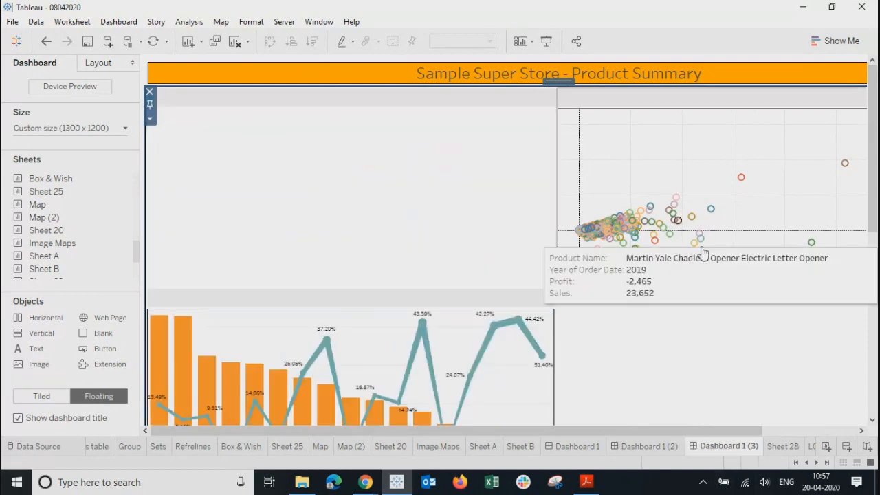
Step: Remove the Refrelines, Dual and Sets charts, leaving only the title
left_click(405, 190)
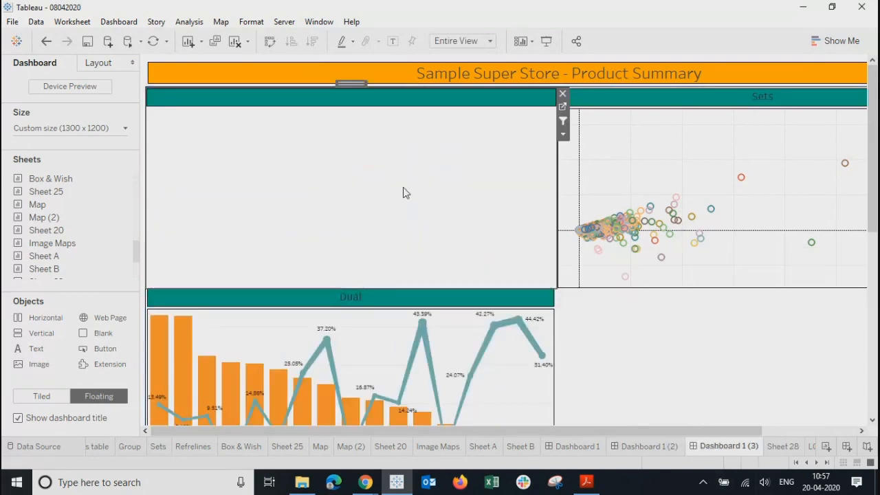
left_click(562, 94)
left_click(468, 293)
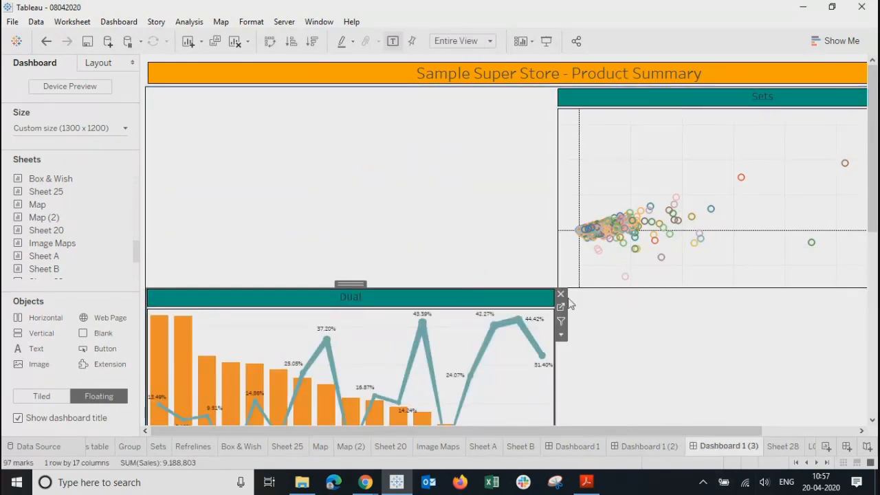
left_click(560, 294)
left_click(636, 114)
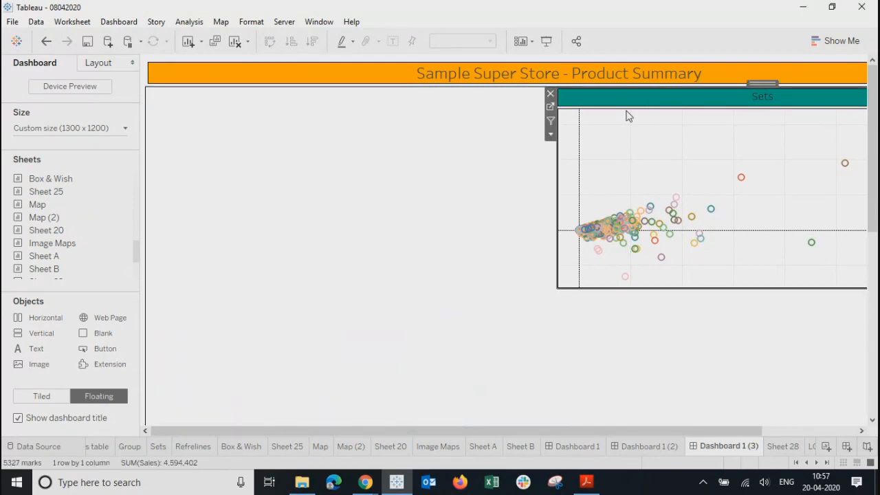
left_click(550, 94)
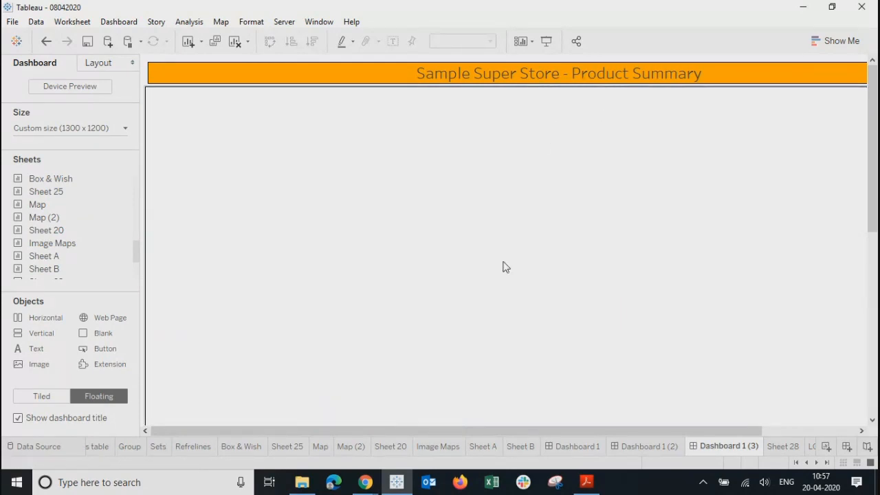
left_click(503, 265)
Step: Replace 'Product Summary' in the title so it reads 'Sample Super Store - Home'
double_click(472, 79)
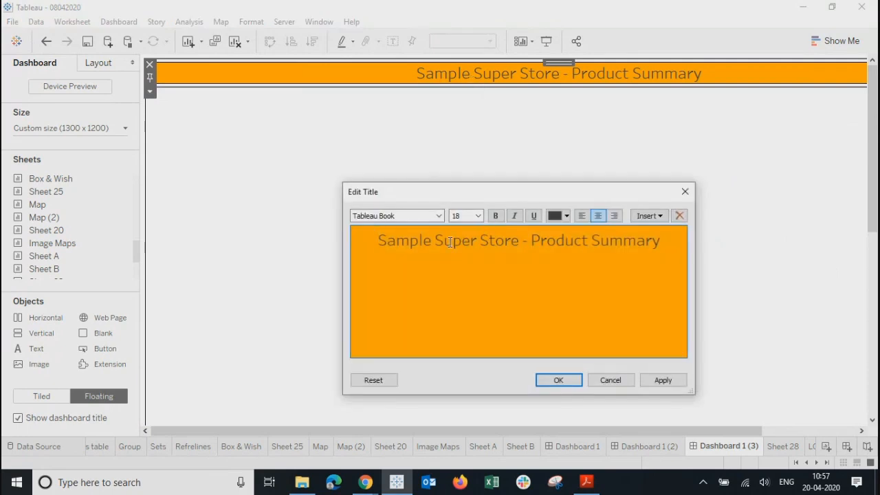
left_click_drag(531, 240, 668, 252)
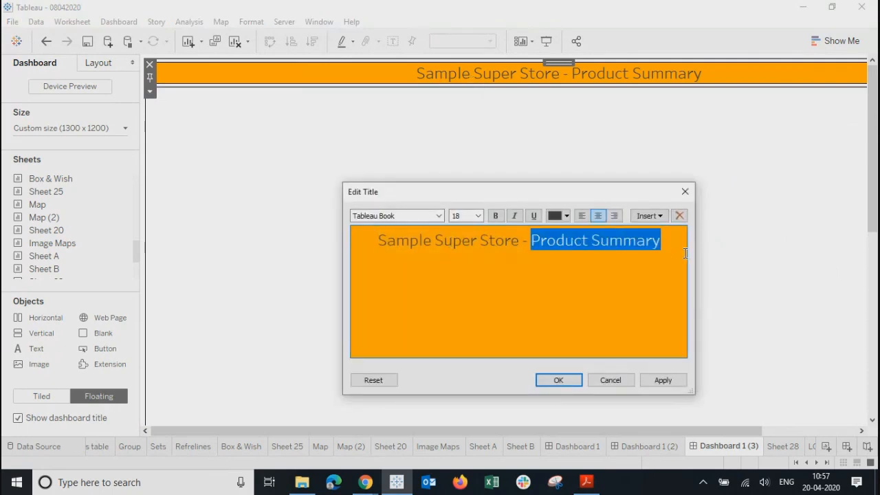
key("BackSpace")
key("BackSpace")
key("BackSpace")
key("BackSpace")
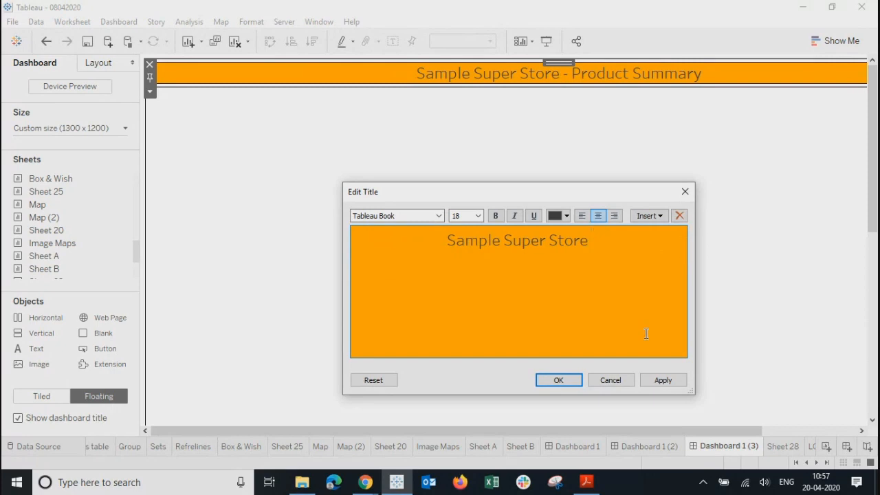
type("- H")
type("ome")
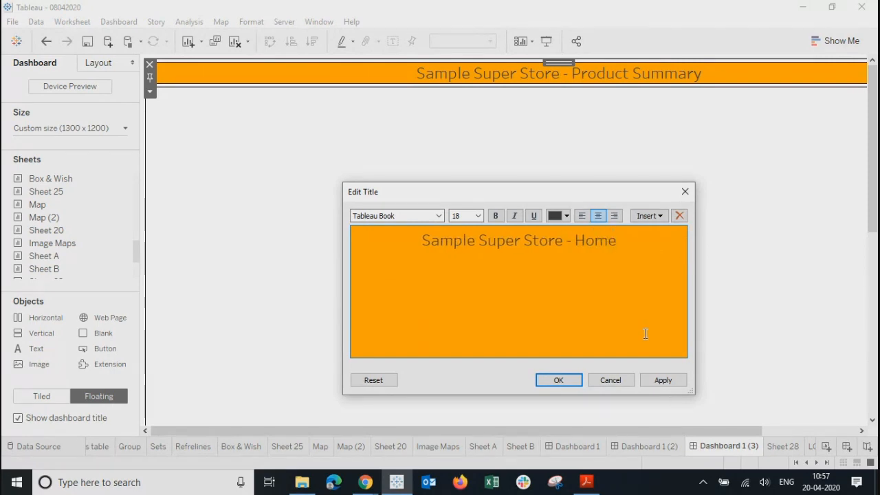
left_click(651, 380)
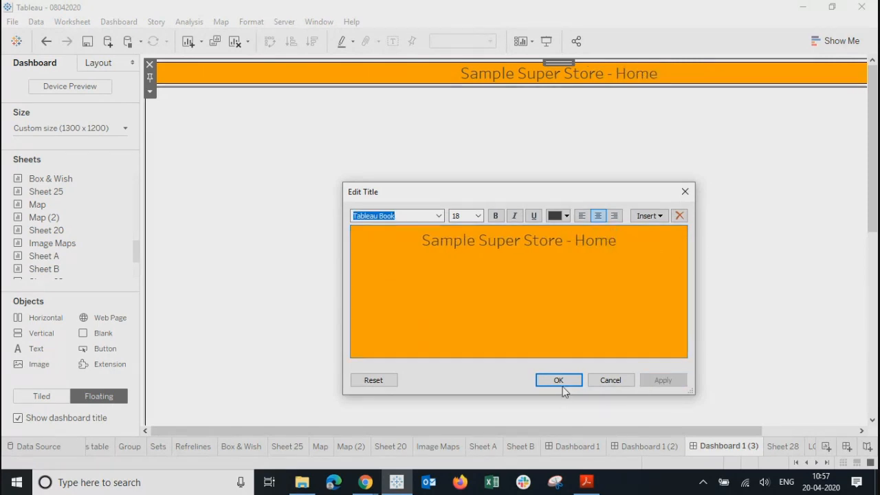
left_click(562, 382)
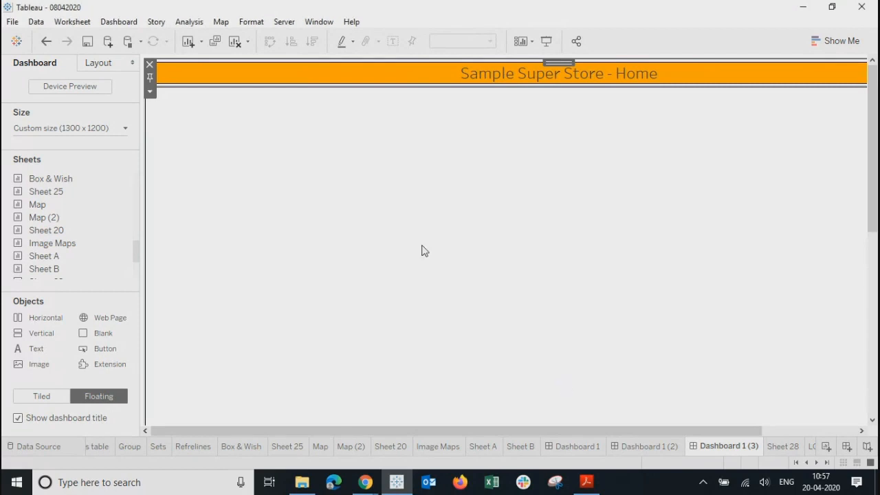
Step: Reduce the dashboard height from 1200 to 800 px for a Custom 1300 x 800 size
left_click(89, 64)
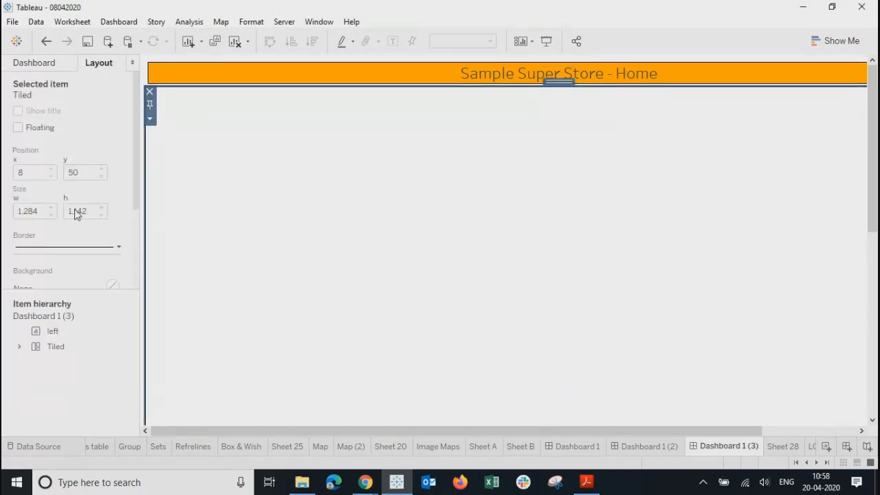
left_click(56, 64)
left_click(71, 128)
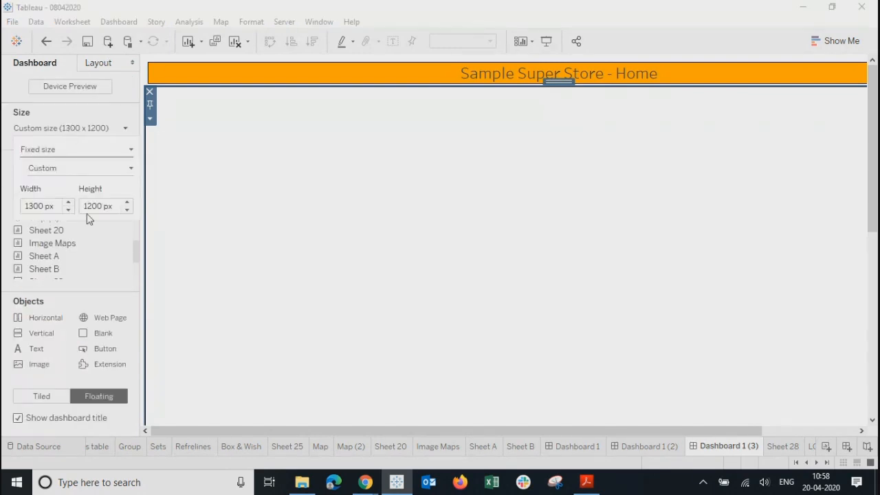
left_click(94, 206)
key("BackSpace")
key("BackSpace")
type("8")
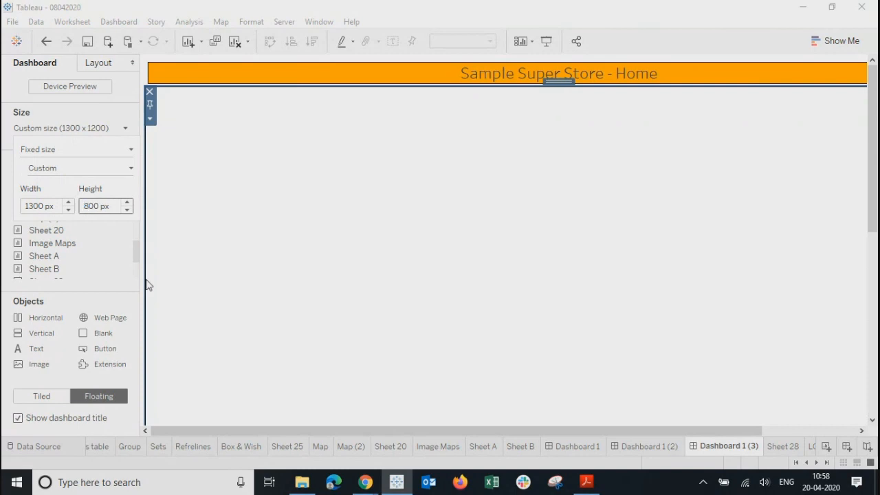
key("Return")
left_click(385, 280)
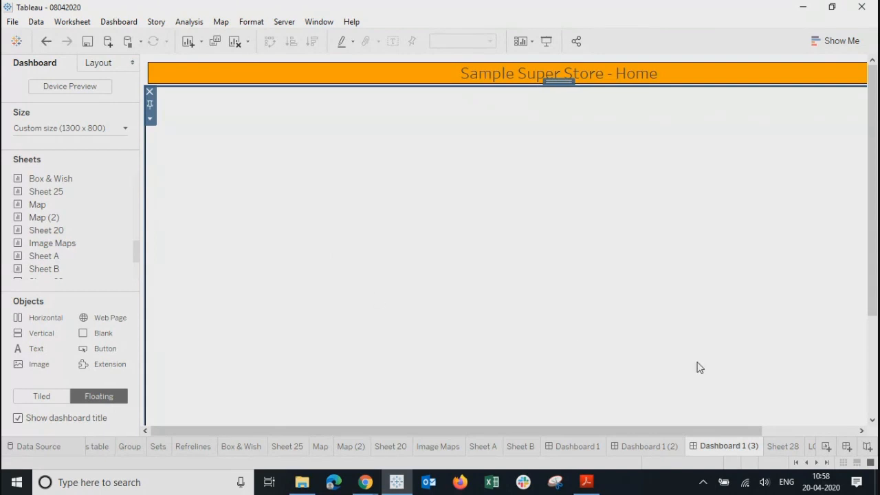
Step: Open the Summary dashboard (Dashboard 1) and preview it in presentation mode
left_click(558, 445)
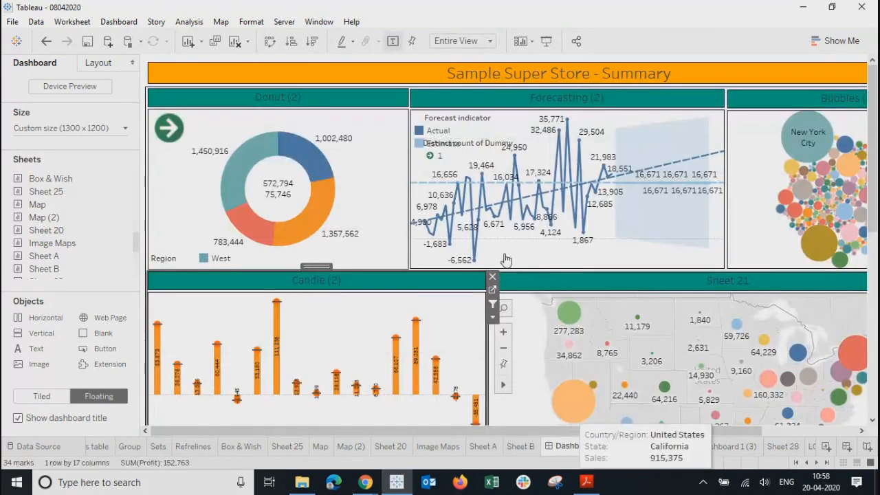
left_click(548, 42)
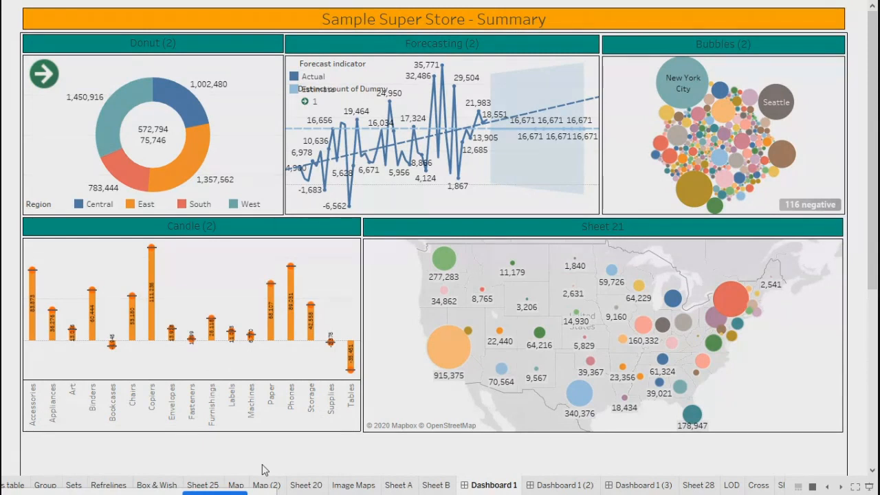
key("Escape")
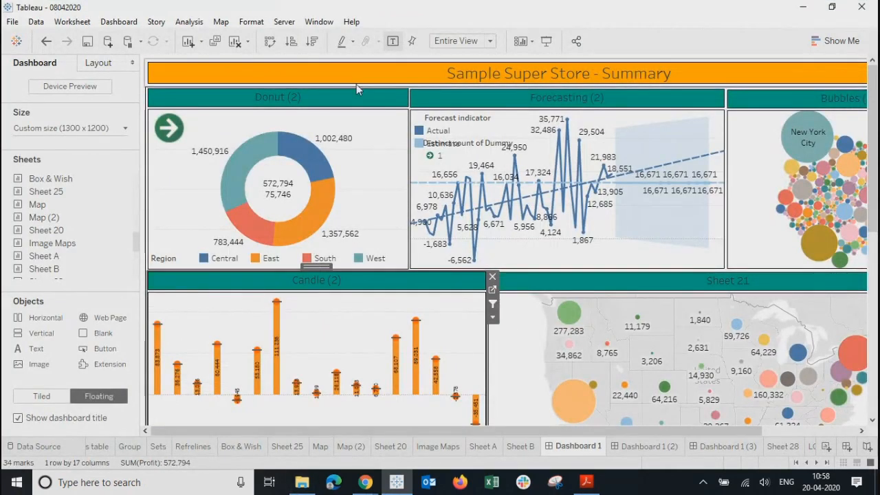
Step: Export the Summary dashboard as a PNG image into the Pictures folder
left_click(118, 21)
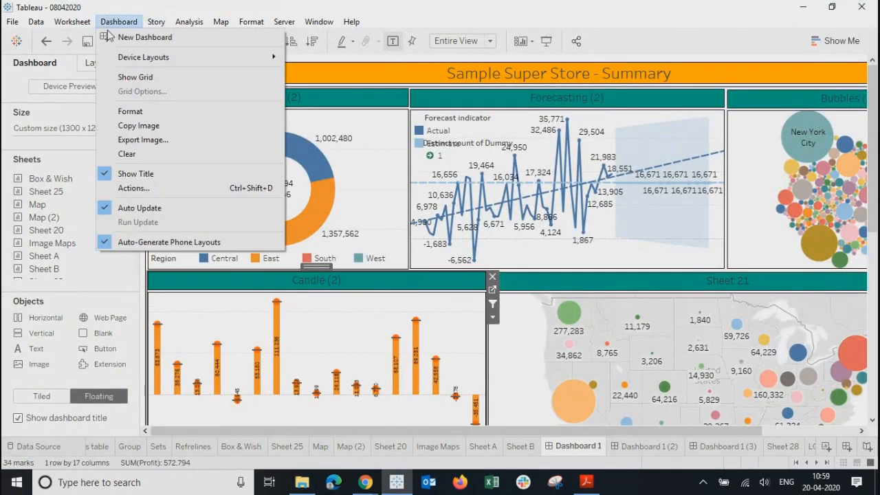
left_click(128, 141)
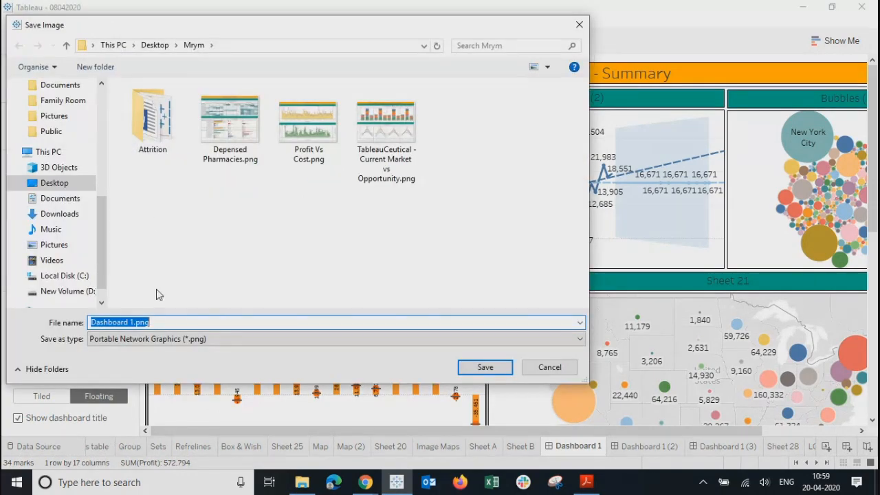
left_click(55, 245)
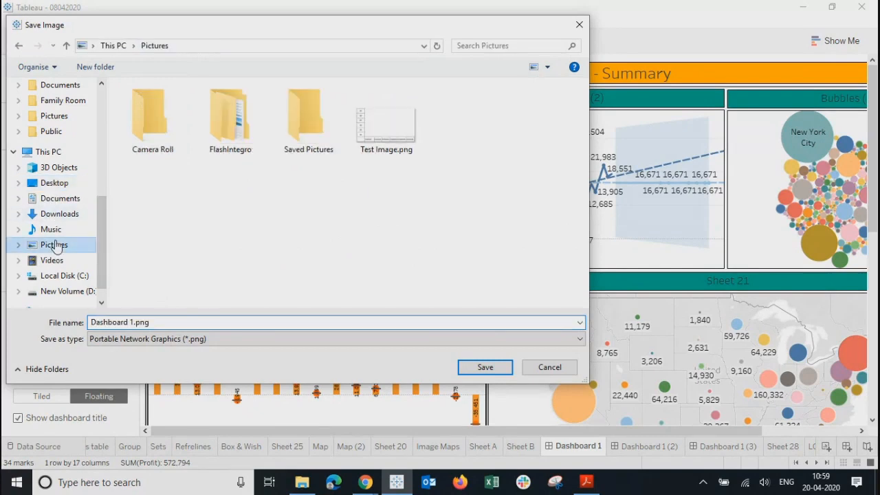
left_click(479, 366)
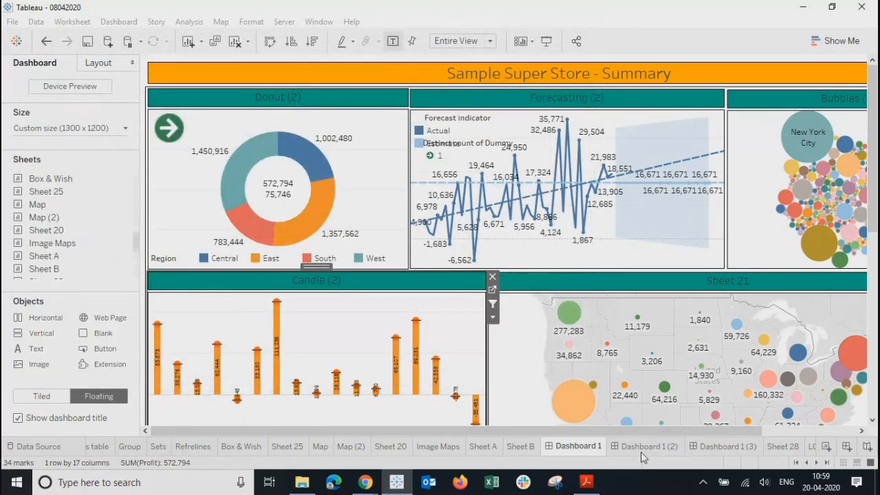
Step: Export the Product Summary dashboard (Dashboard 1 (2)) as a PNG into Pictures
left_click(639, 448)
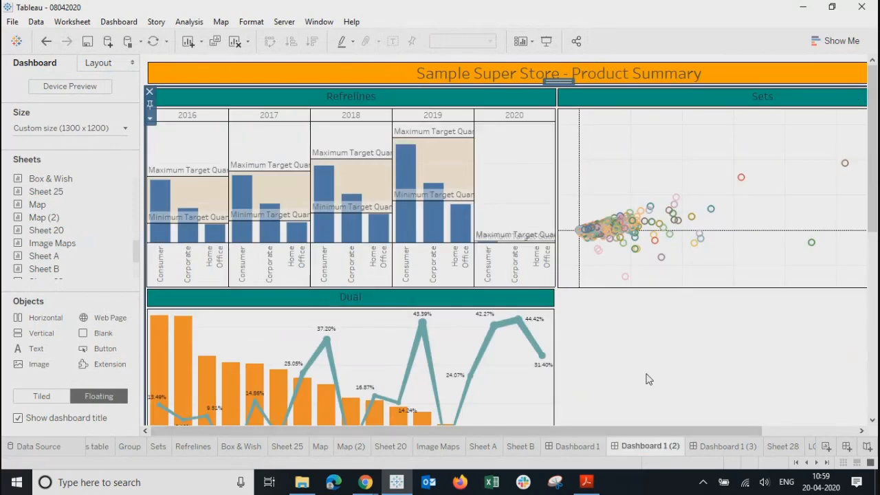
left_click(120, 23)
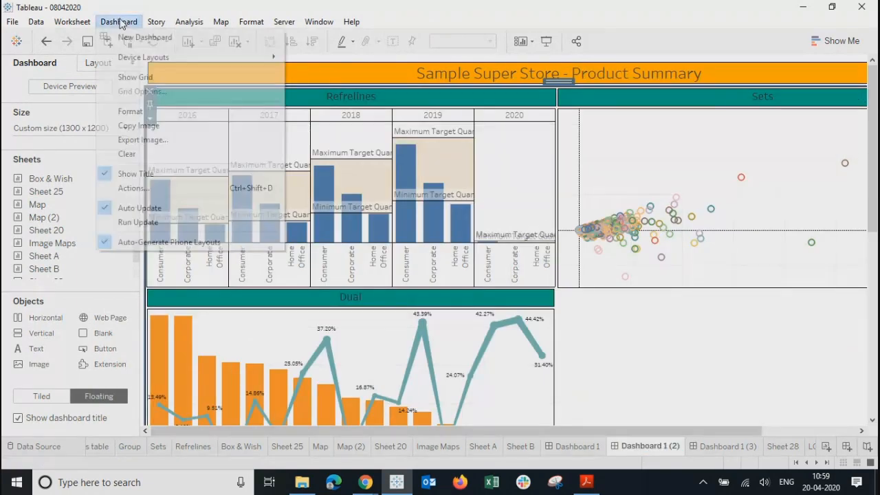
left_click(145, 140)
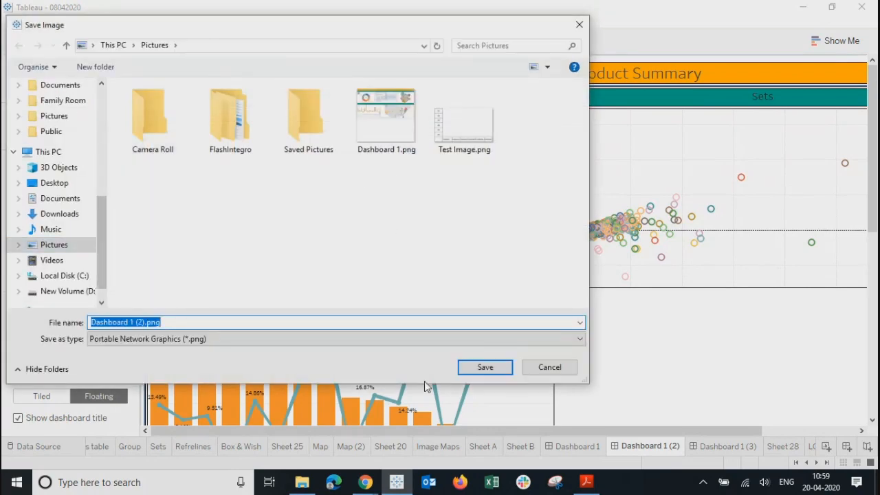
left_click(471, 368)
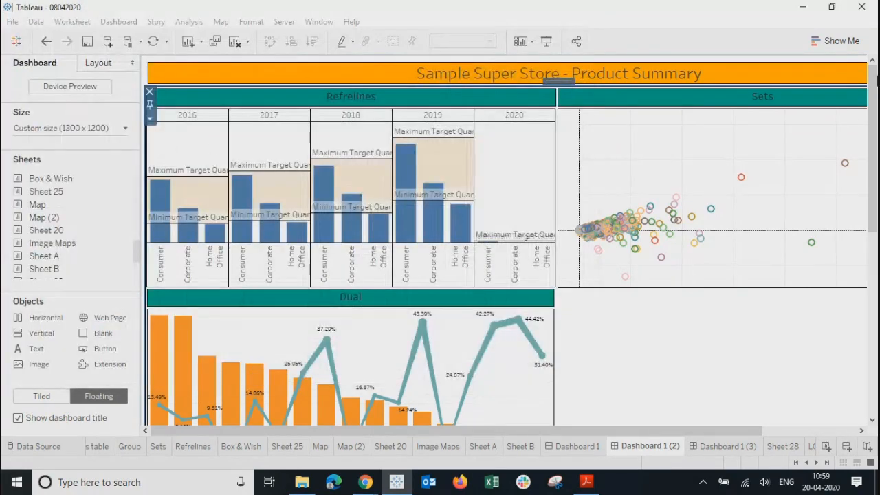
left_click(784, 447)
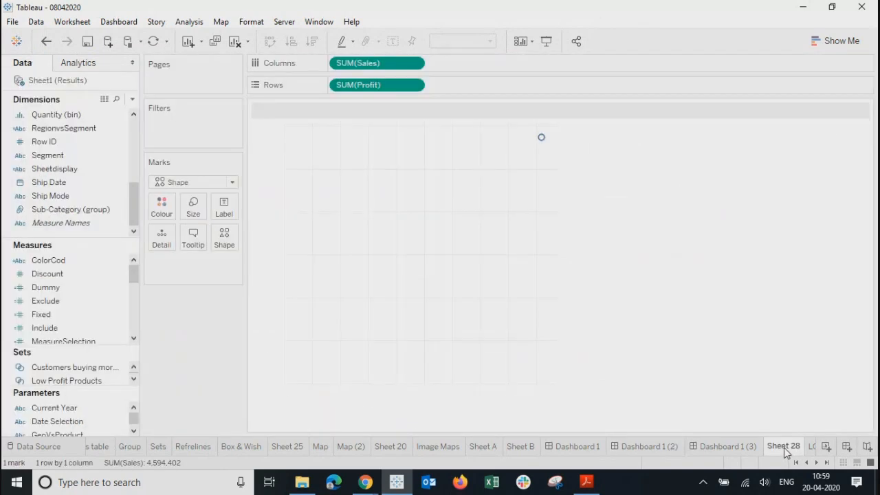
Step: On the Home dashboard, add an Image object and pick Dashboard 1 (2).png from Pictures
left_click(827, 463)
left_click(594, 448)
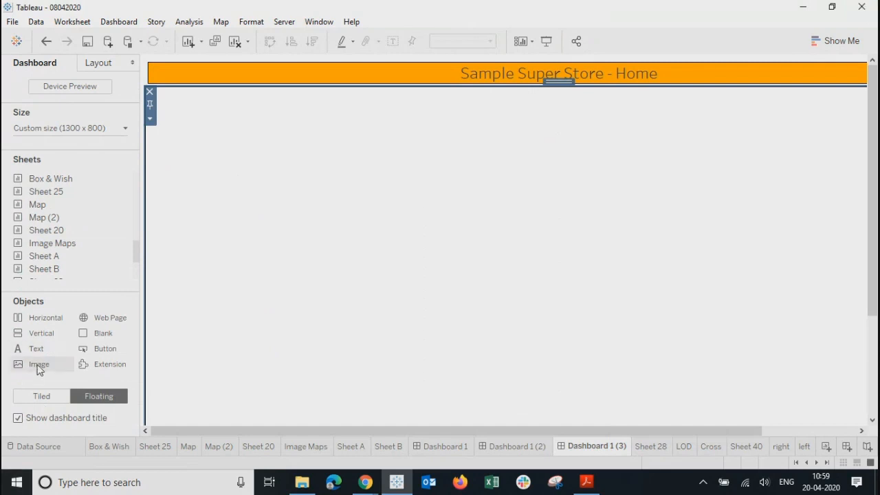
left_click_drag(36, 365, 220, 132)
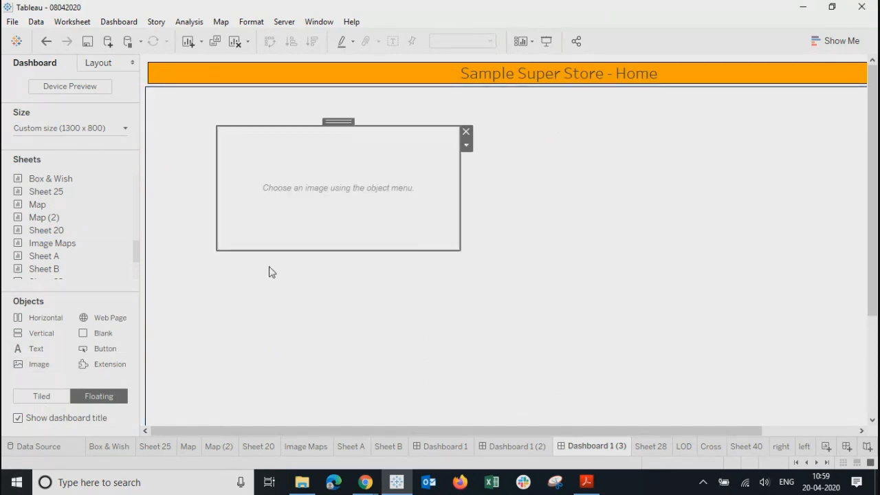
left_click(512, 150)
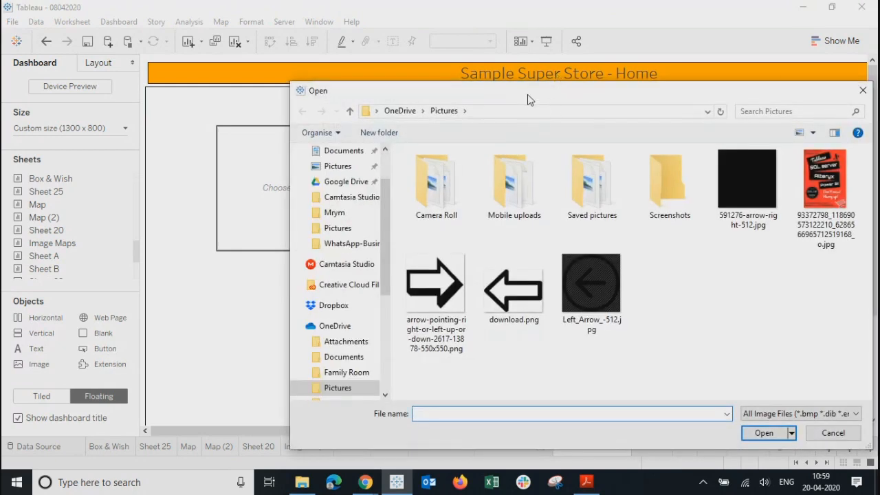
left_click_drag(528, 100, 420, 105)
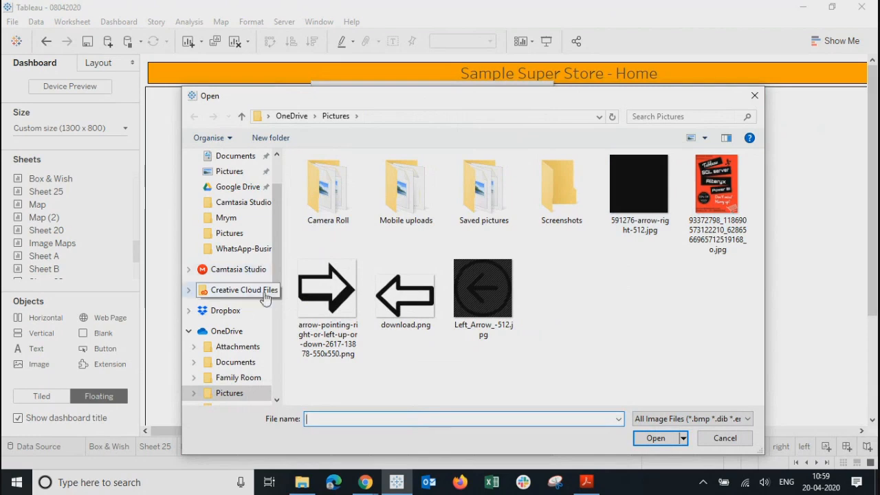
scroll(280, 255, "up", 2)
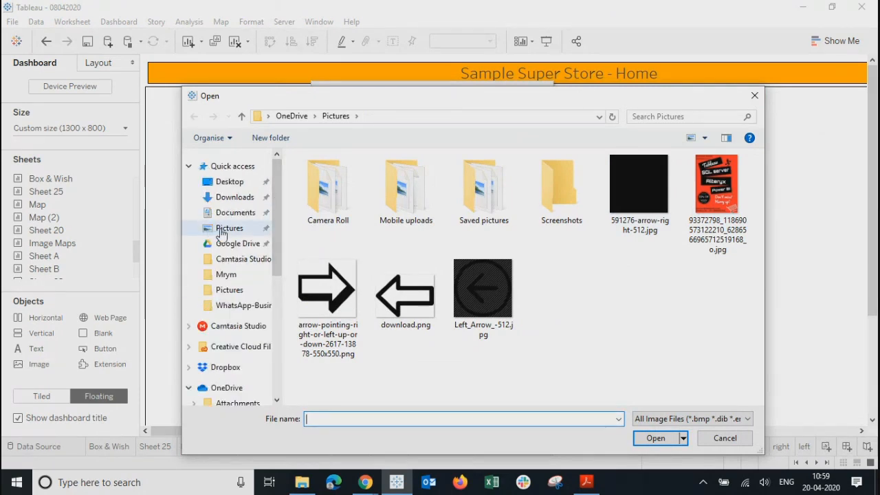
left_click(221, 231)
left_click(587, 183)
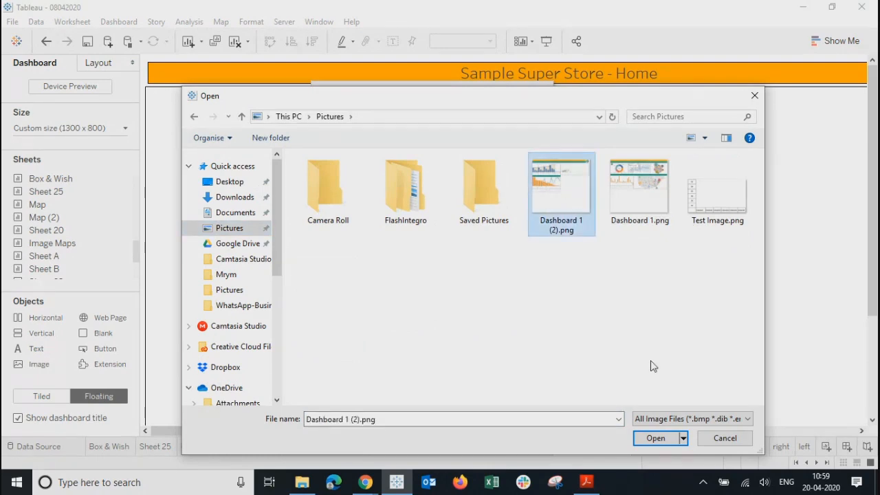
left_click(656, 438)
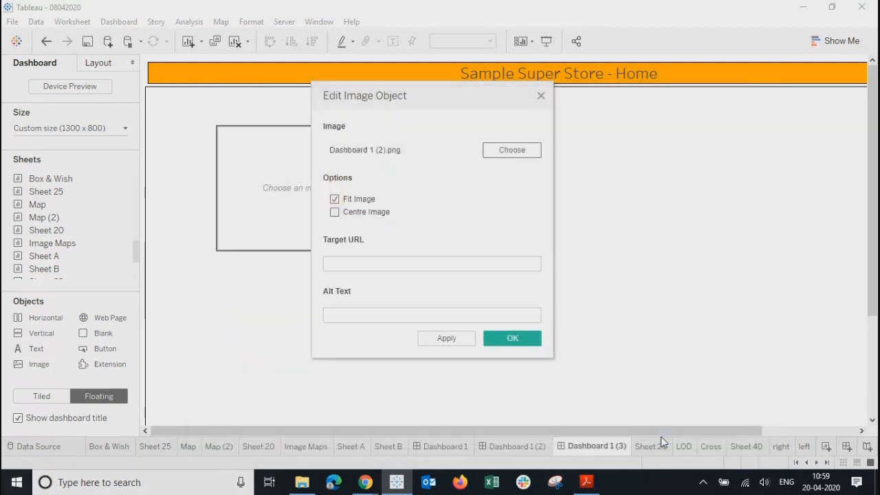
Step: Apply the image, close its settings, then remove the image object again
left_click(440, 340)
left_click(370, 266)
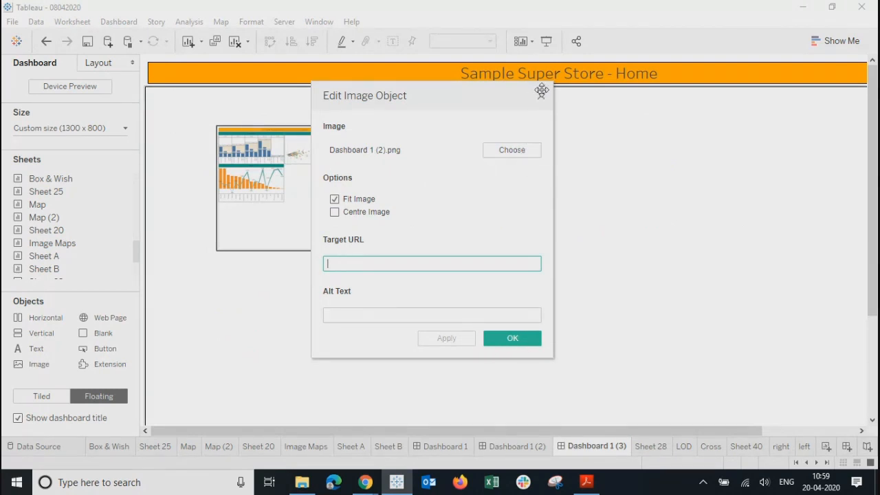
left_click_drag(491, 100, 724, 135)
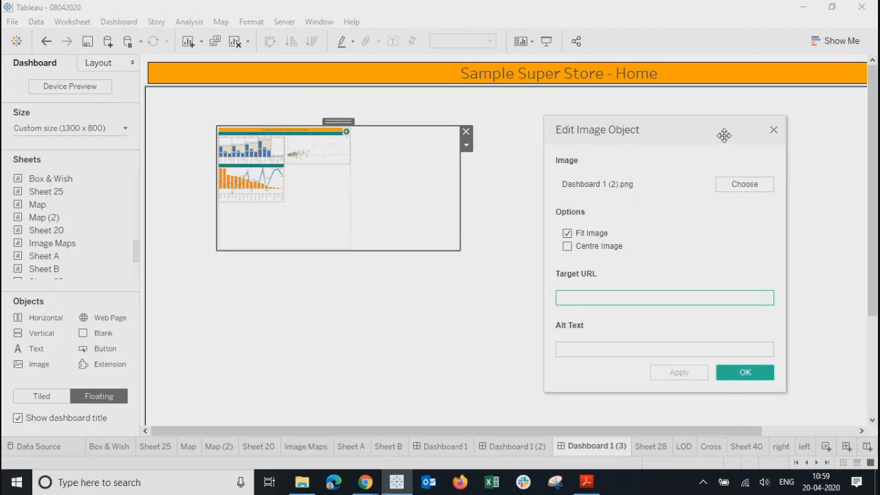
left_click(773, 130)
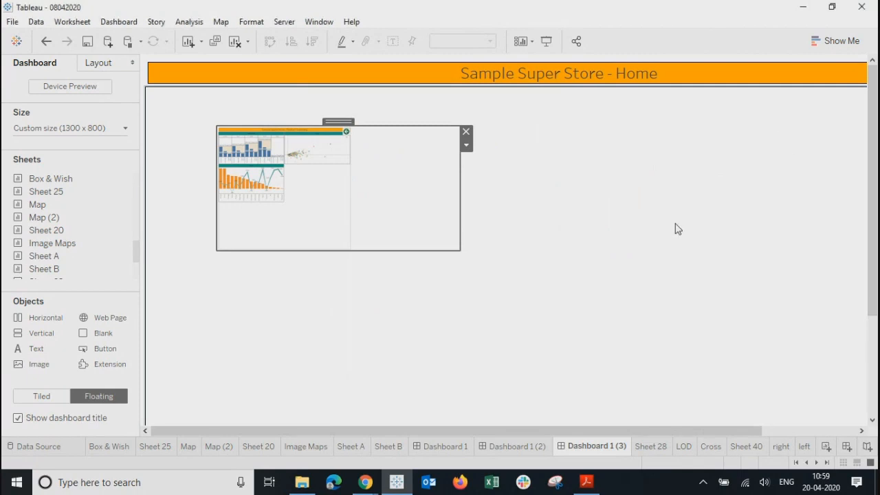
left_click(465, 131)
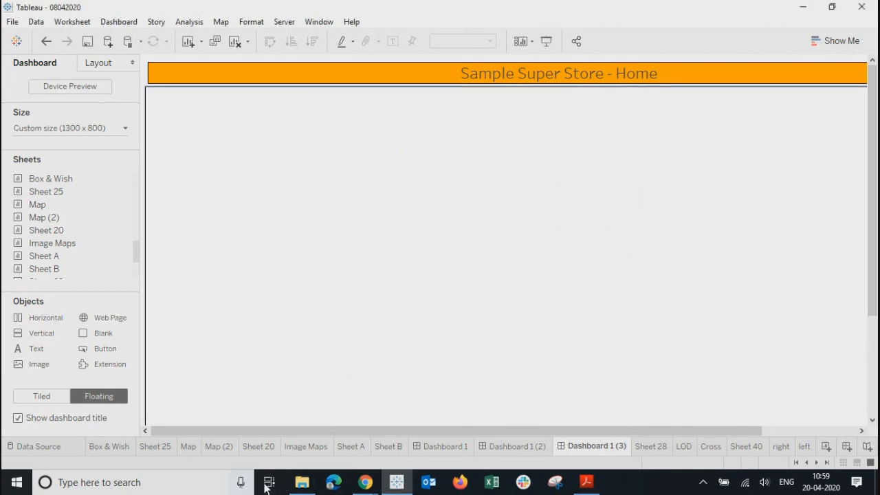
left_click(302, 482)
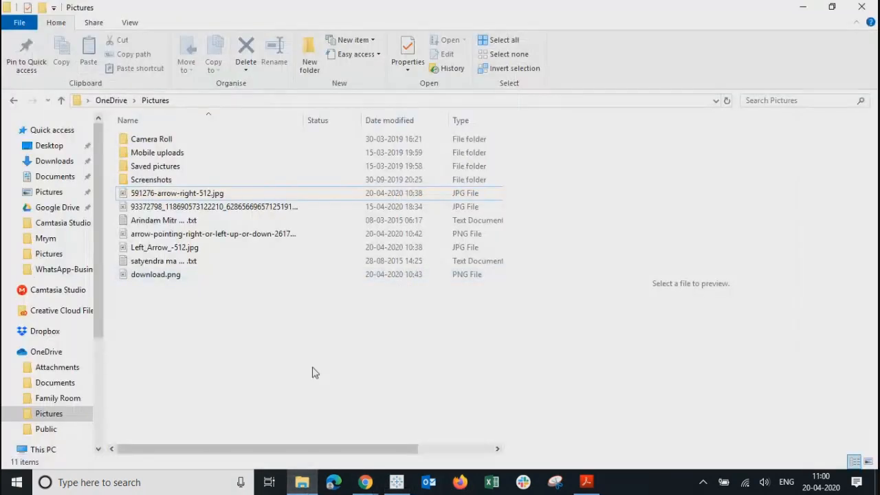
Step: Browse File Explorer to the OneDrive Pictures folder holding the exported dashboard images
left_click(42, 256)
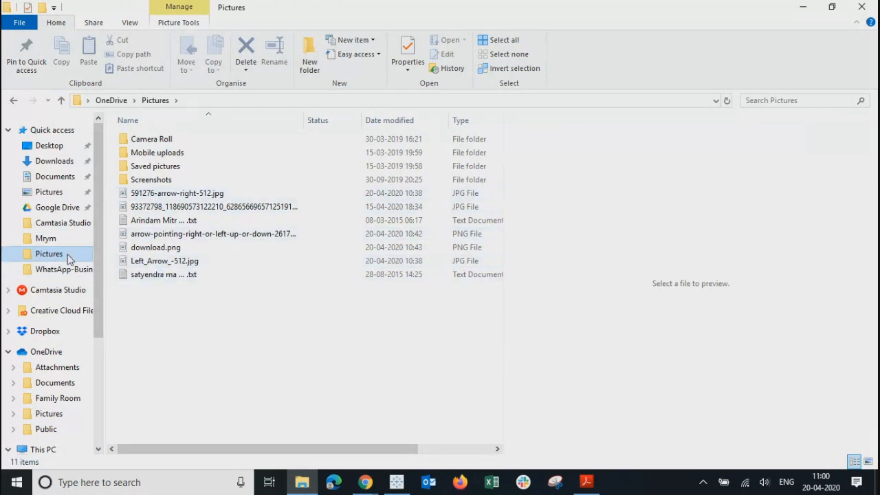
left_click(44, 192)
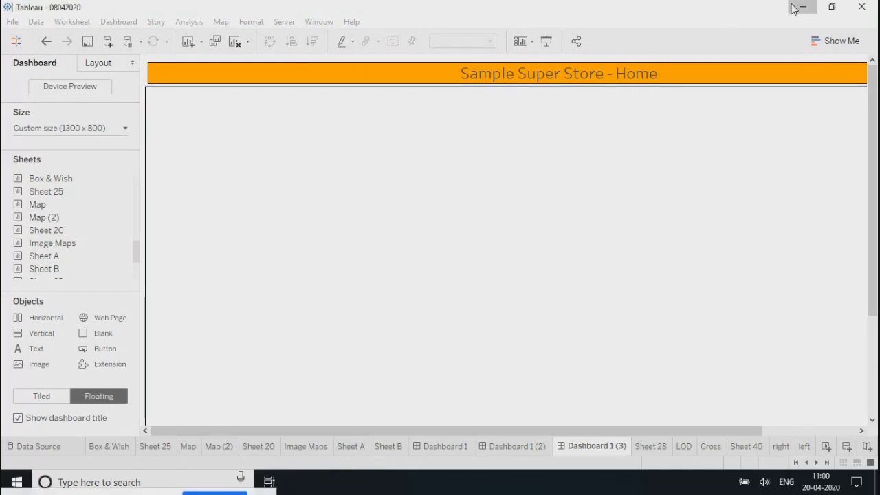
left_click(802, 7)
left_click(805, 8)
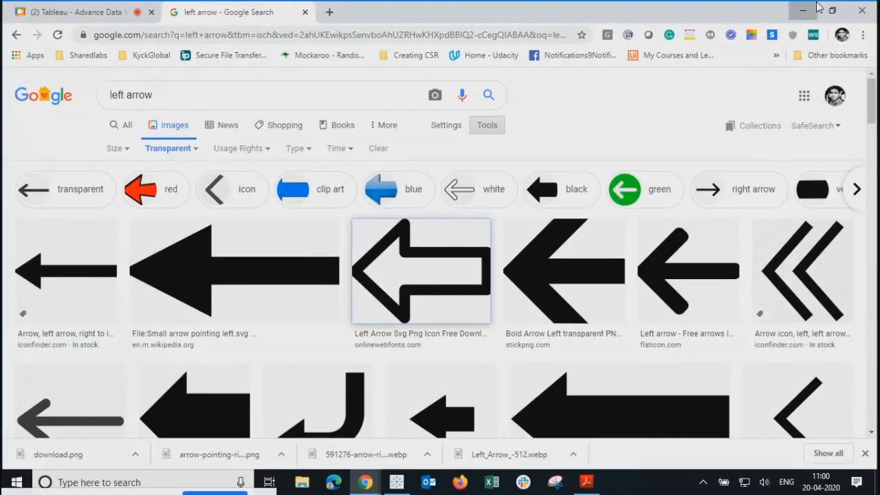
left_click(396, 483)
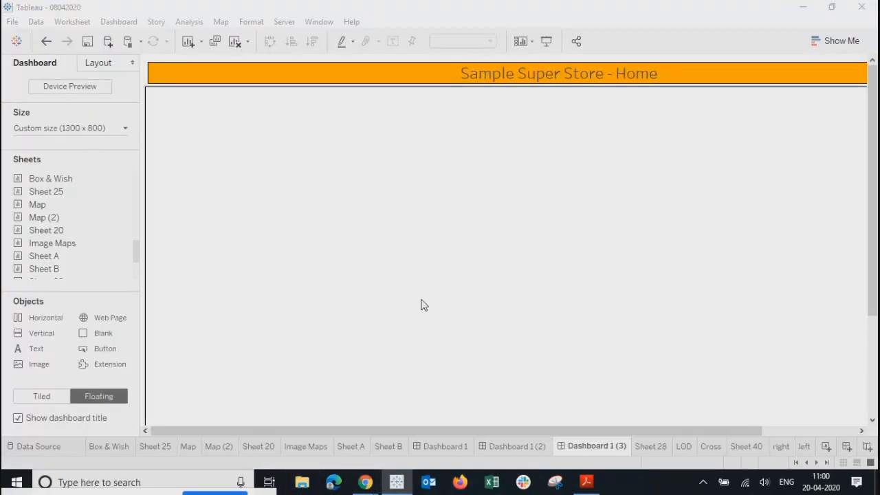
key("super+e")
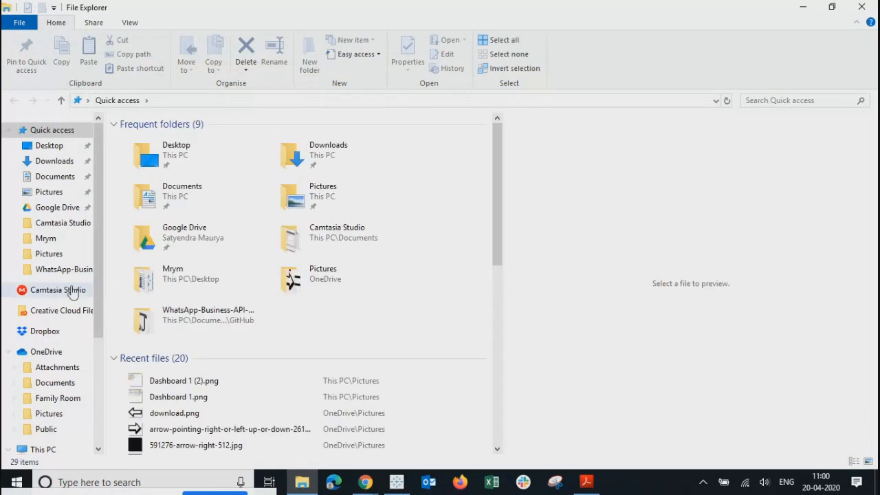
left_click(55, 253)
left_click(49, 193)
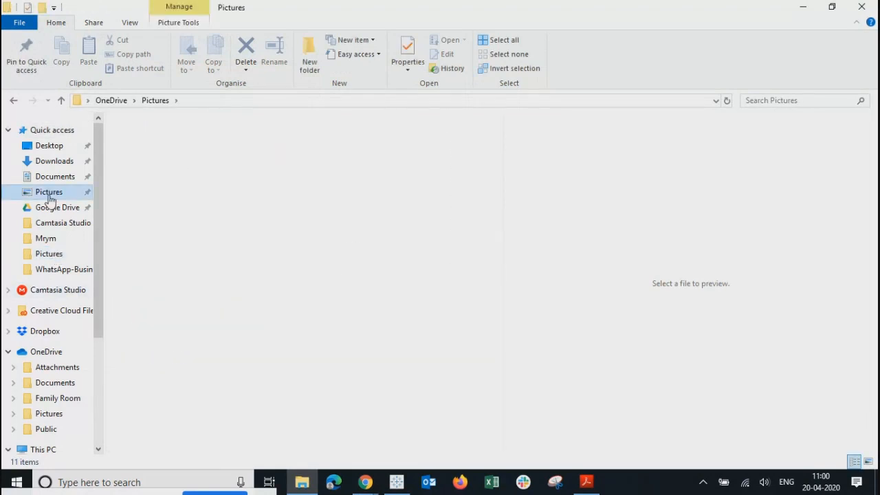
Step: Trim the blank area below the chart in Dashboard 1 (2).png using Paint
left_click(383, 161)
right_click(382, 161)
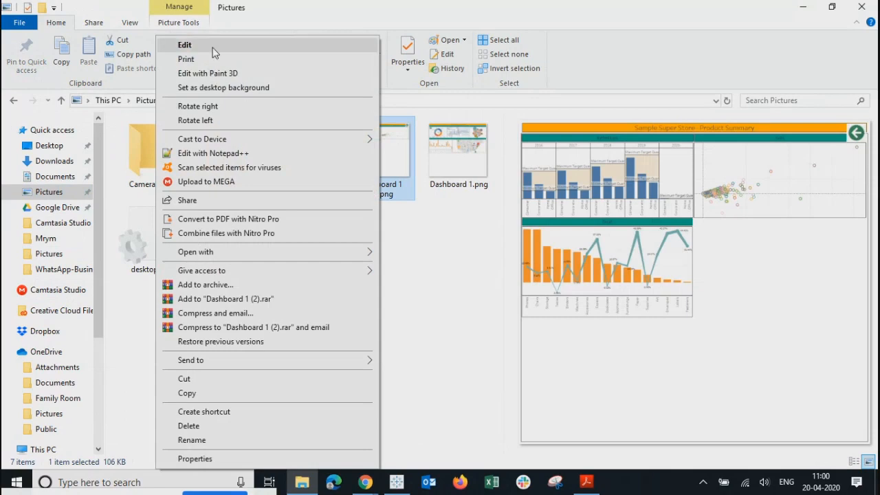
left_click(185, 45)
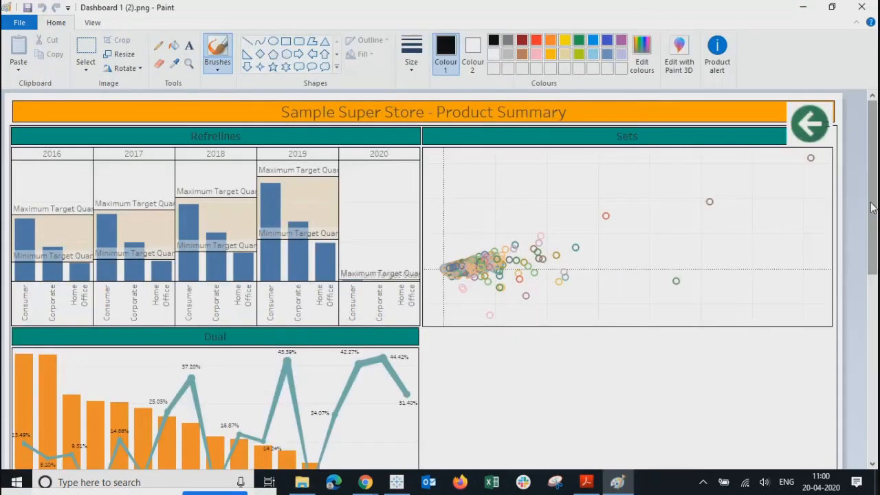
scroll(423, 275, "down", 10)
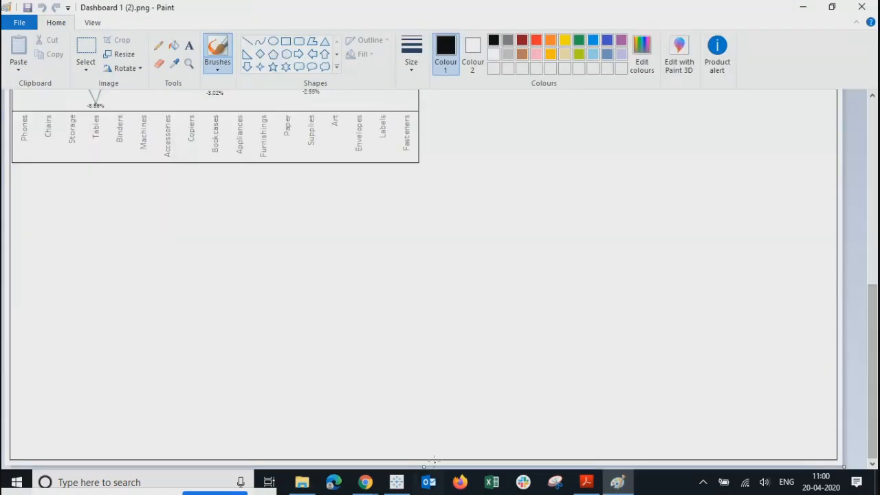
left_click_drag(425, 466, 430, 164)
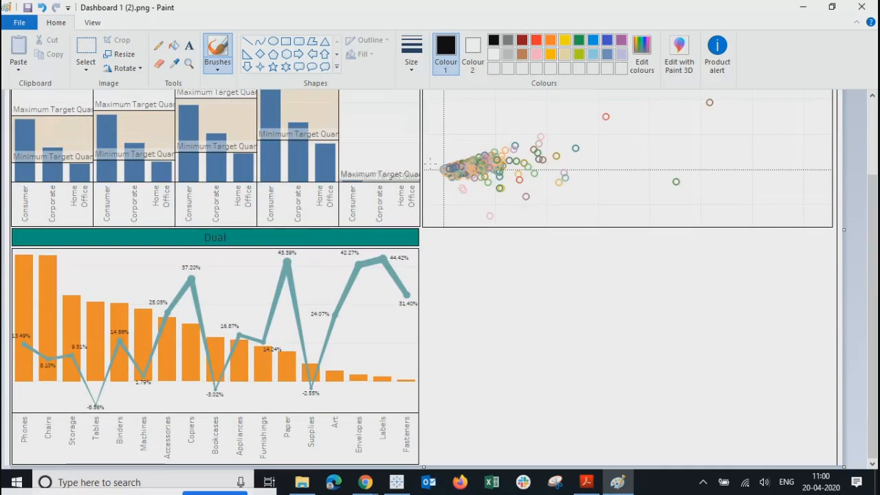
left_click(872, 98)
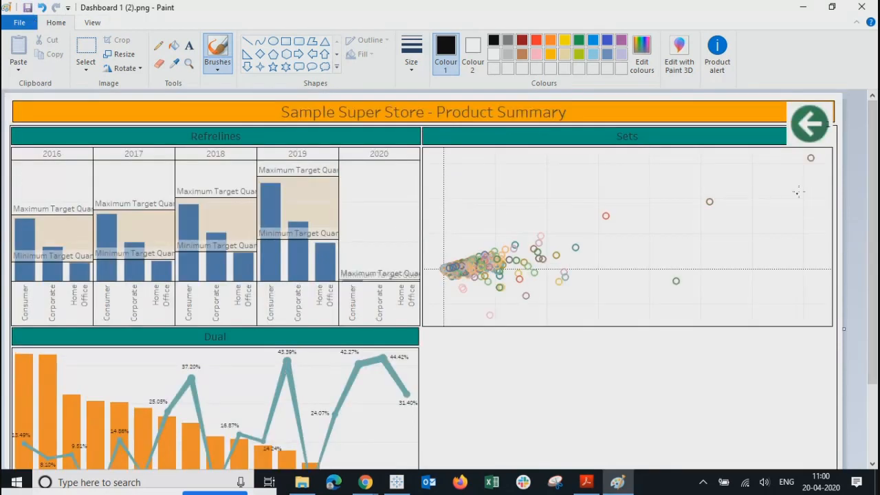
left_click(862, 7)
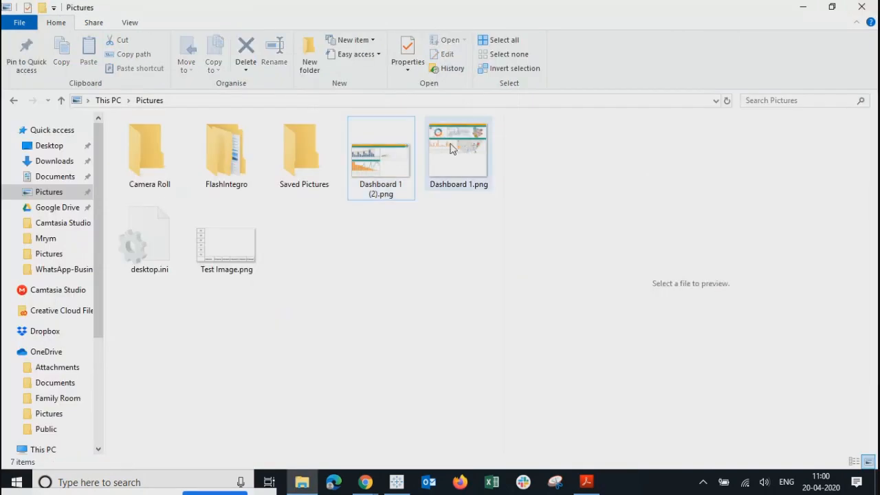
Step: Trim the blank area below the Summary dashboard in Dashboard 1.png using Paint
left_click(452, 172)
right_click(452, 172)
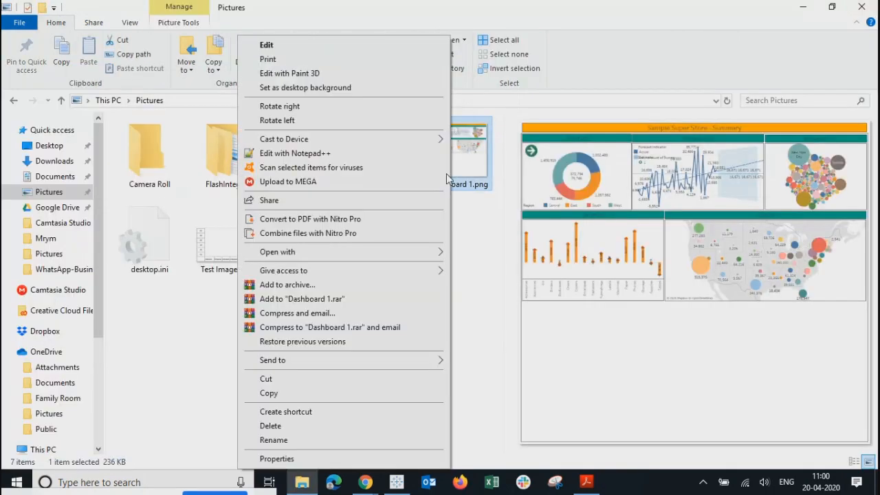
left_click(268, 45)
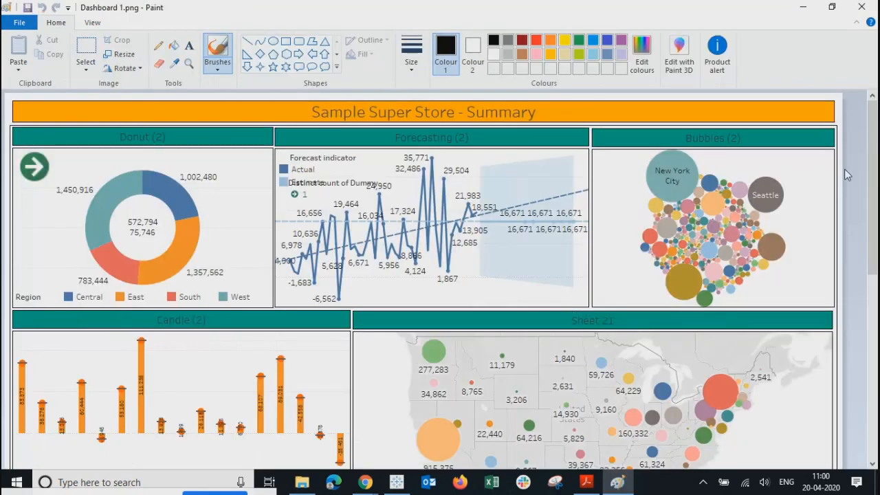
left_click_drag(873, 171, 874, 352)
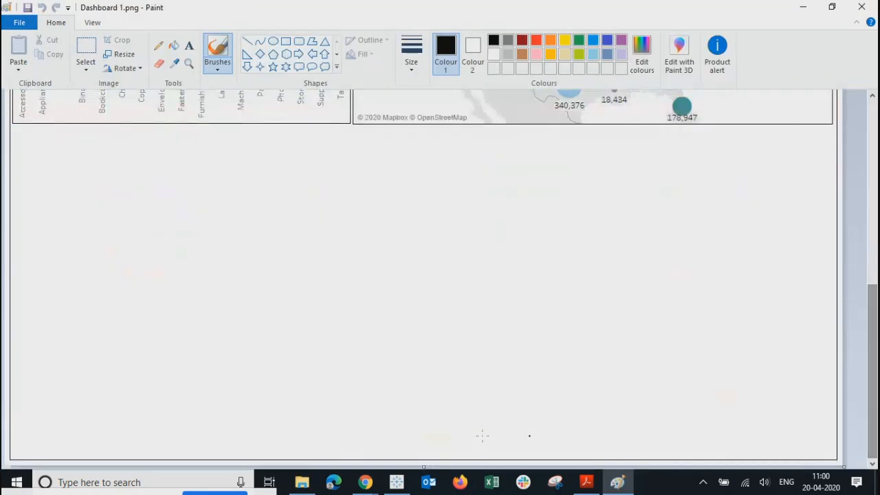
left_click_drag(424, 467, 430, 126)
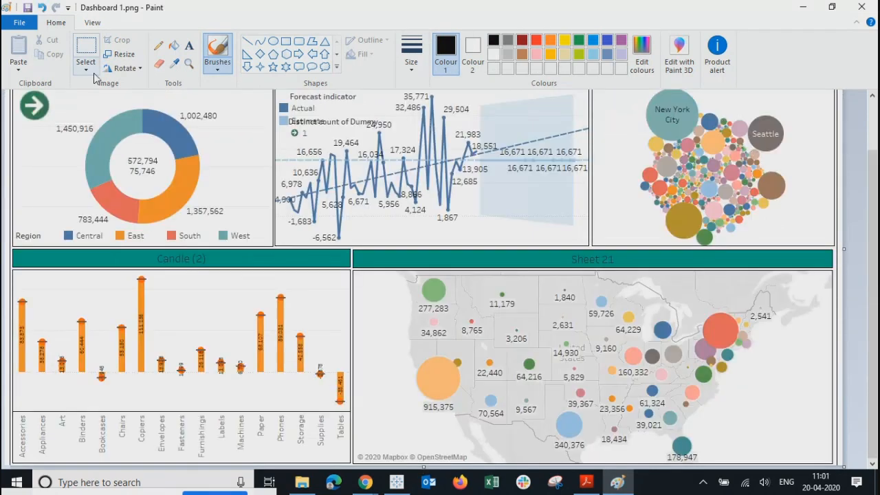
left_click(875, 7)
left_click(799, 7)
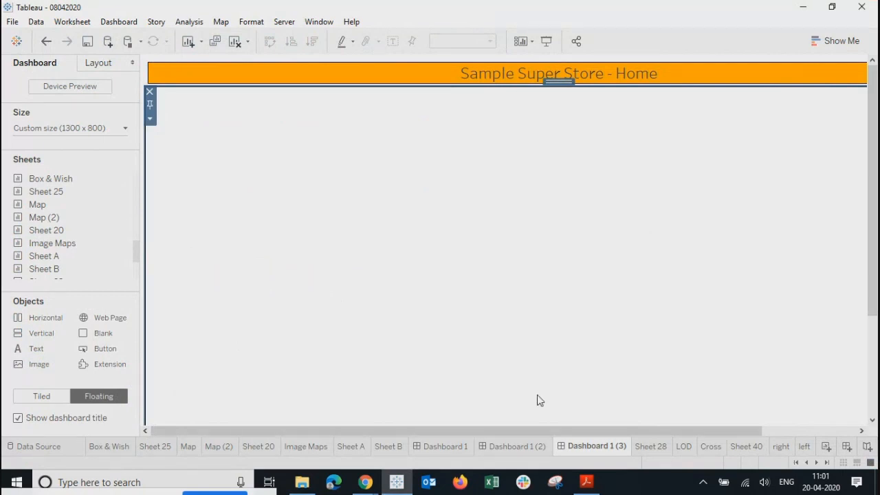
Step: Place a new Image object on the Home dashboard using Dashboard 1 (2).png
left_click_drag(34, 350, 258, 160)
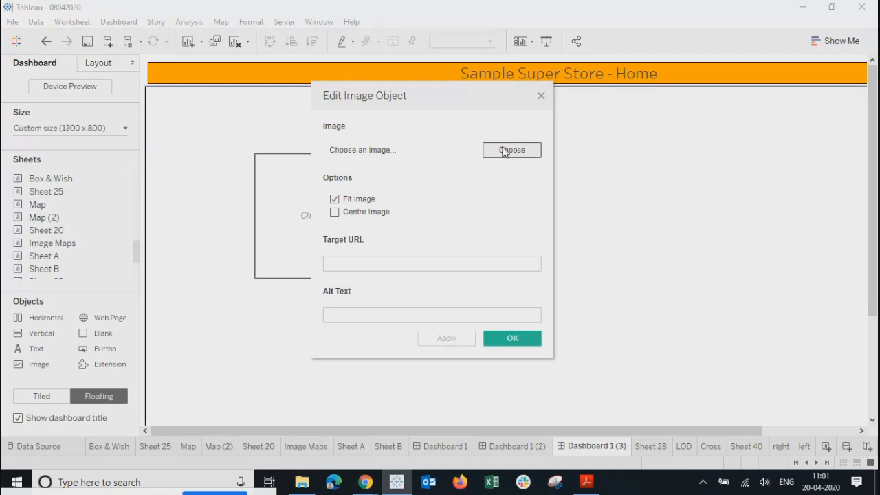
left_click(511, 149)
left_click(550, 220)
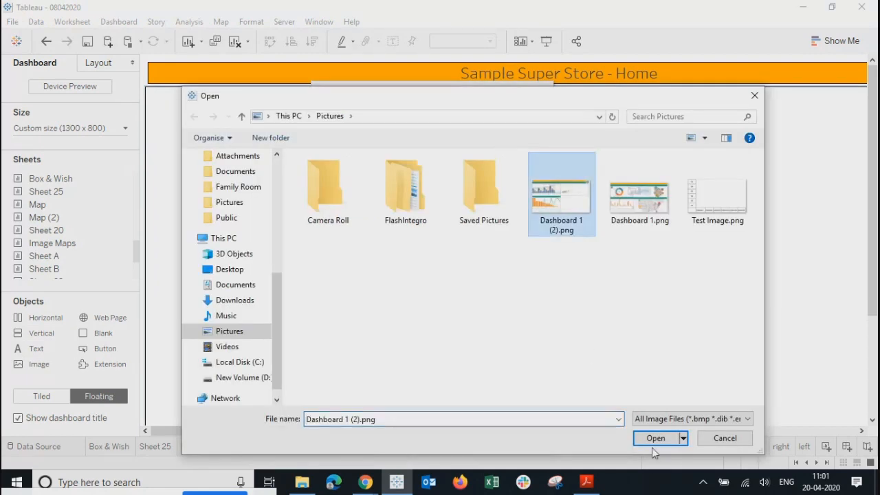
left_click(652, 439)
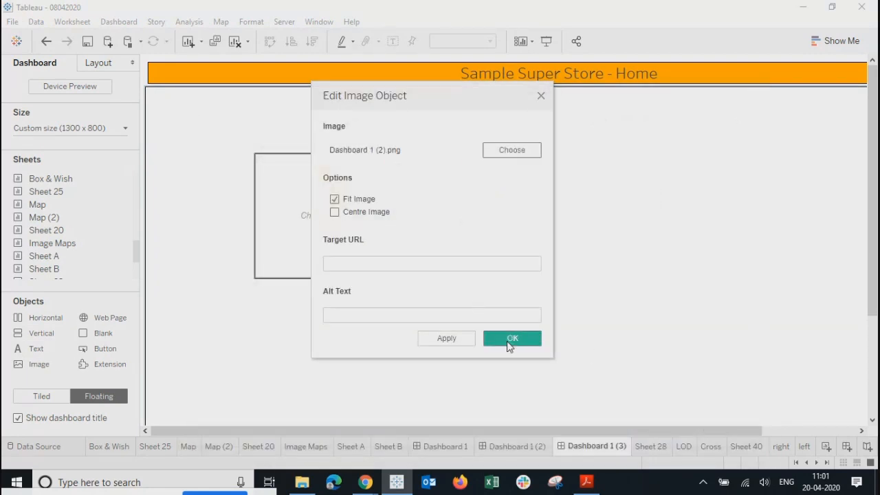
left_click(334, 262)
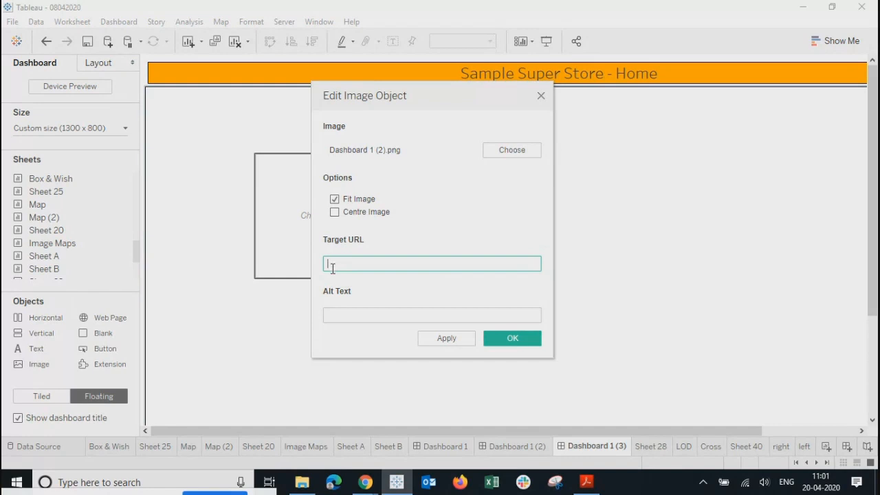
Step: Replace the picture with the abstract technology photo (21760-_Co_Creation) from the Desktop
left_click(506, 150)
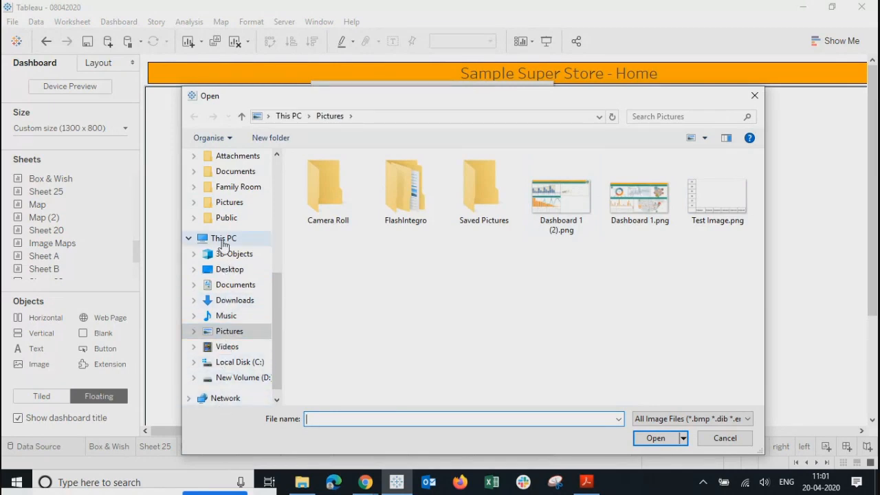
left_click(234, 270)
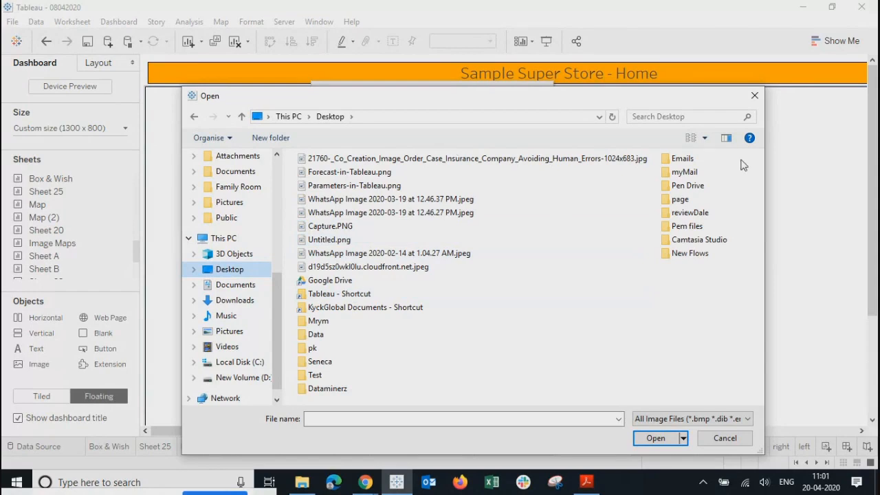
left_click(691, 138)
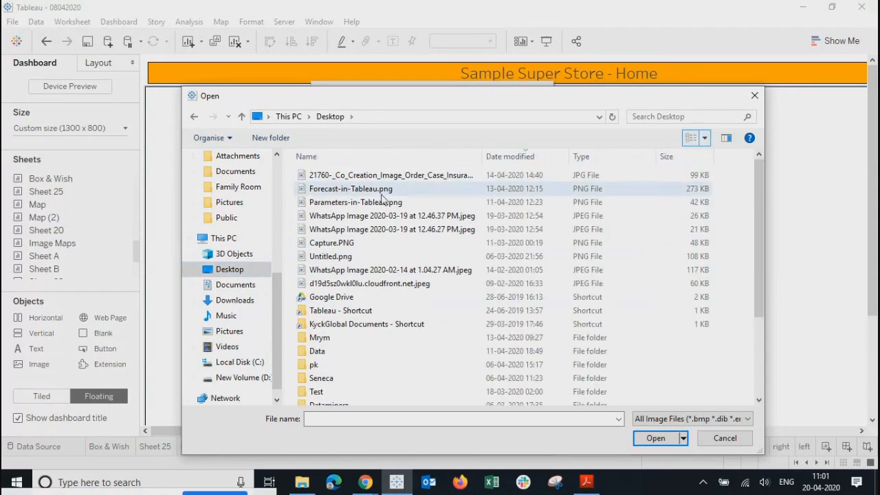
left_click(705, 138)
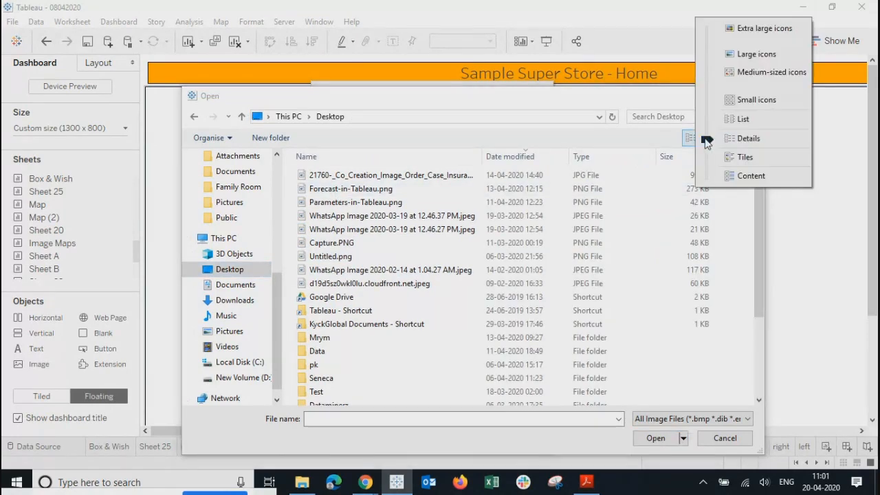
left_click(735, 28)
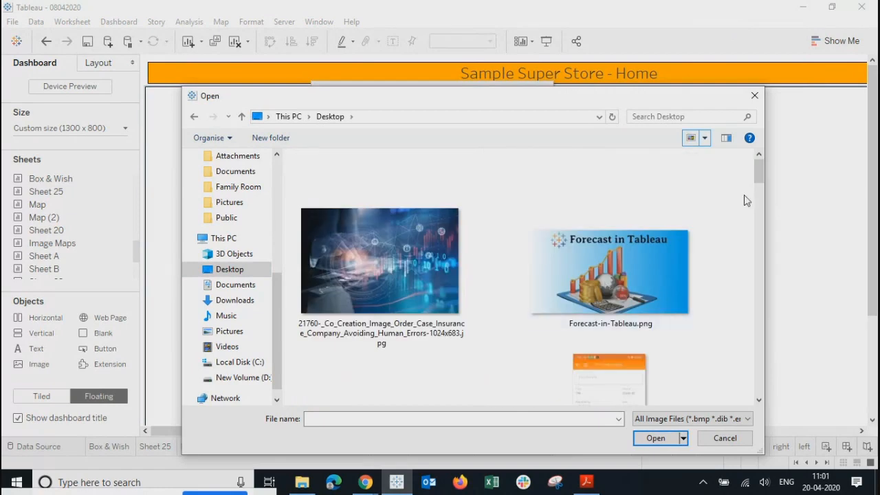
left_click_drag(757, 169, 737, 169)
left_click(392, 250)
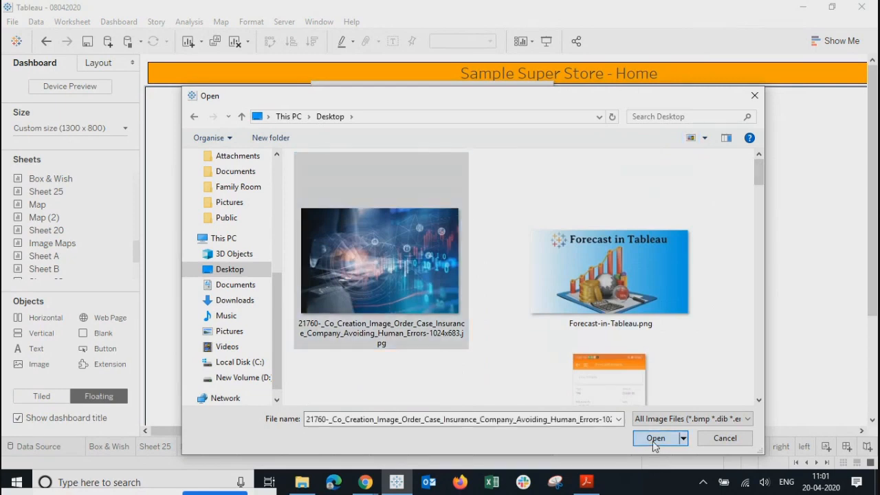
left_click(653, 438)
left_click(380, 262)
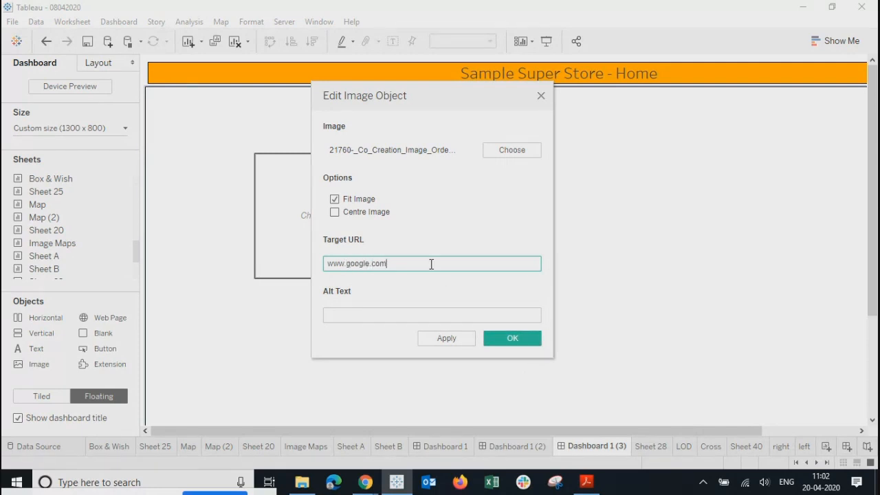
key("ctrl+a")
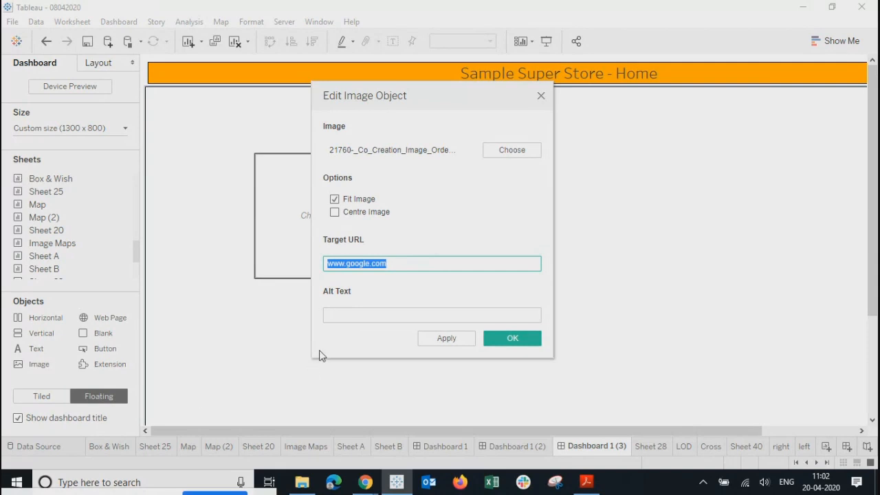
left_click(342, 316)
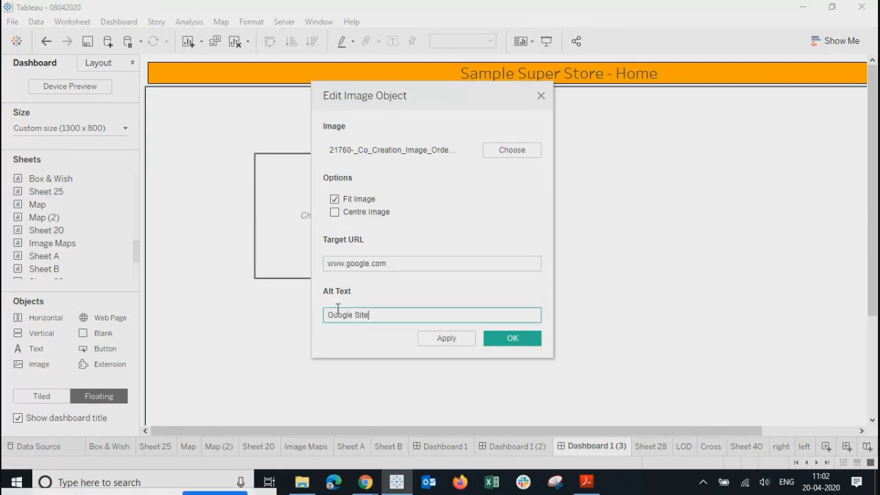
left_click(464, 338)
left_click(512, 338)
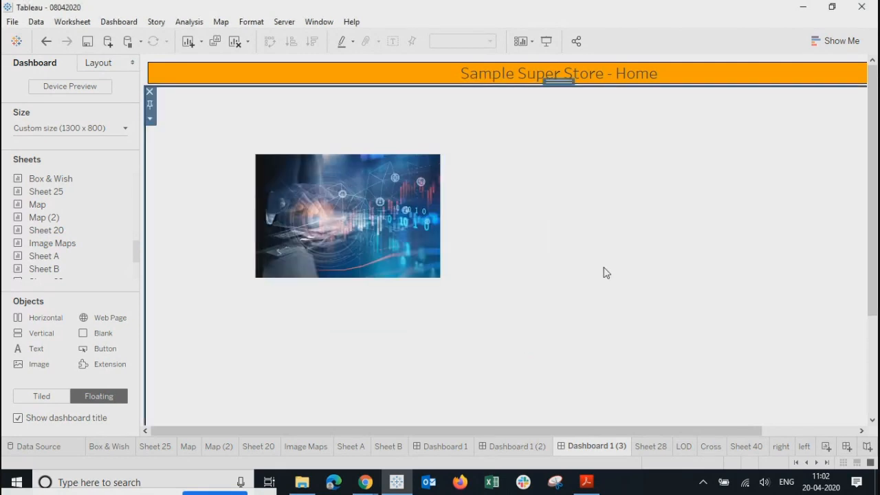
left_click(489, 230)
Step: Narrow the image box to fit the photo and test its google.com link
left_click_drag(495, 230, 430, 226)
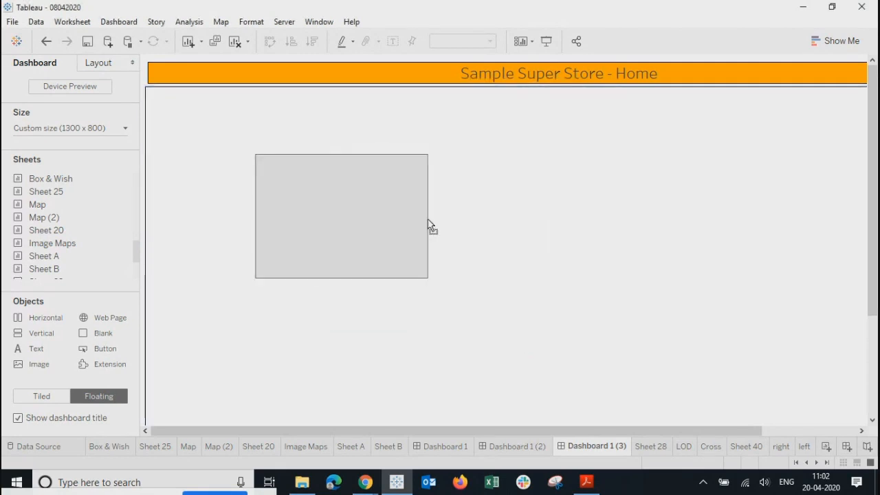
left_click(444, 179)
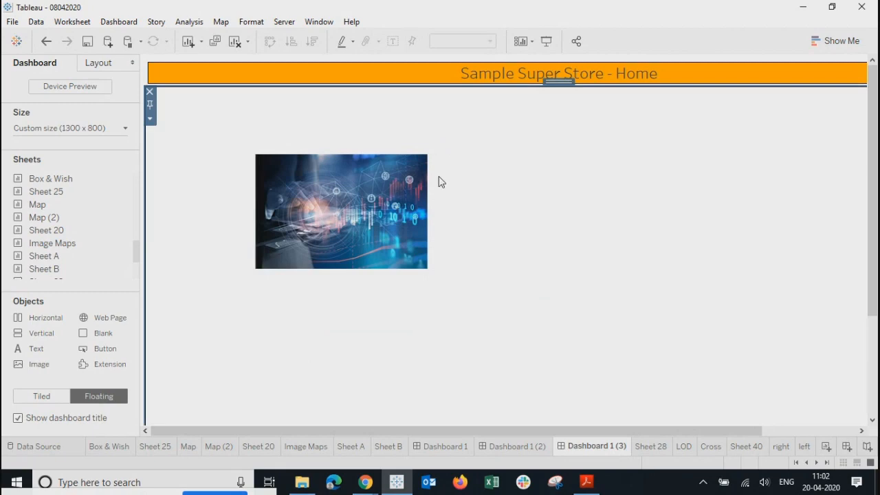
left_click(399, 184)
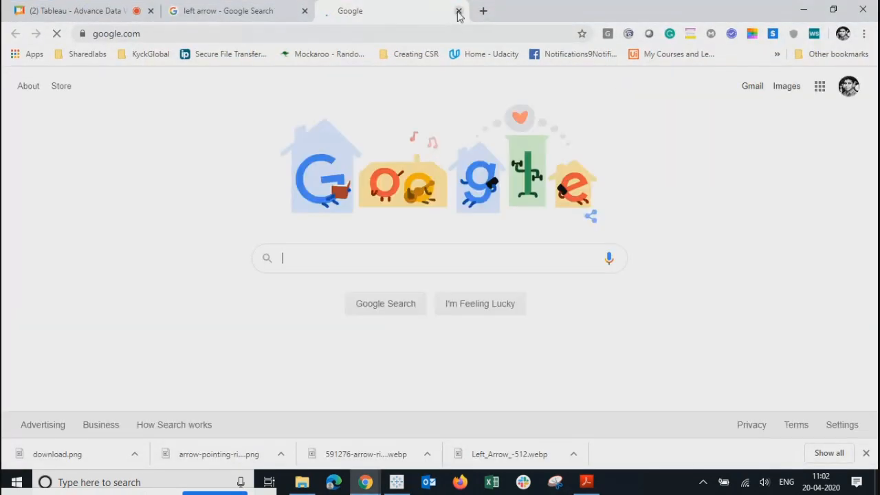
left_click(458, 12)
left_click(397, 482)
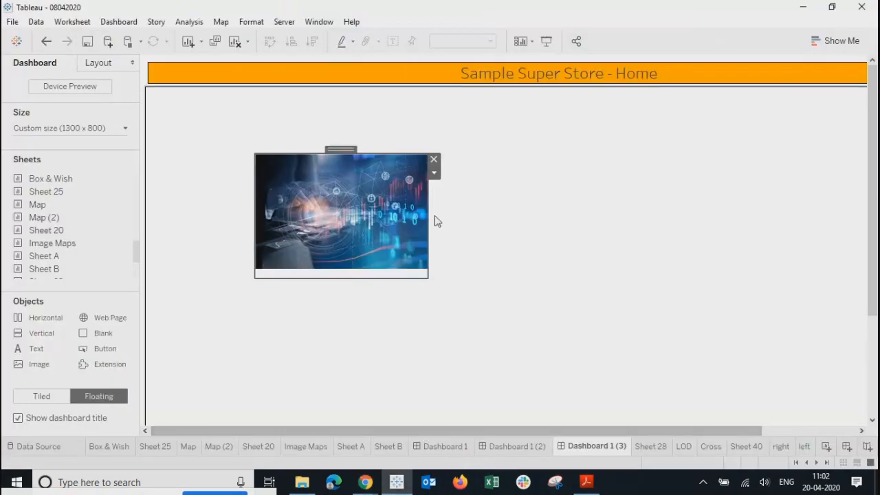
Step: Centre the photo in its frame and move it to the top centre below the title
left_click(434, 173)
mouse_move(511, 259)
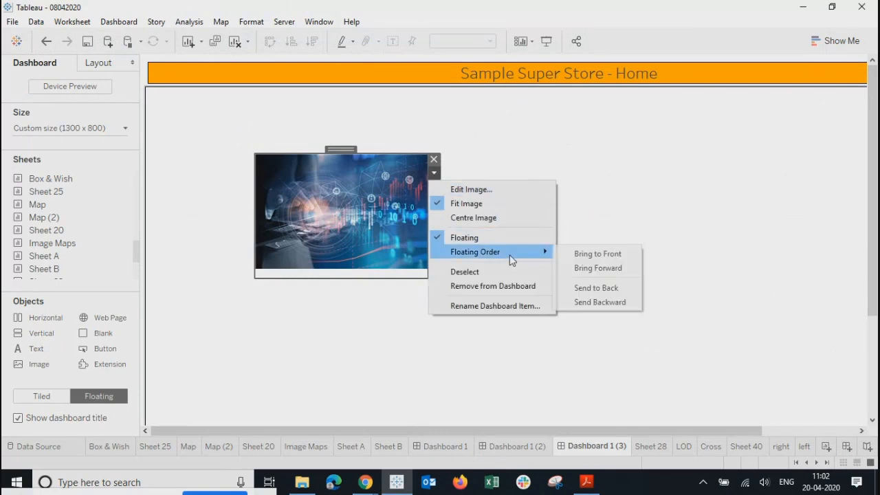
left_click(465, 218)
left_click(477, 226)
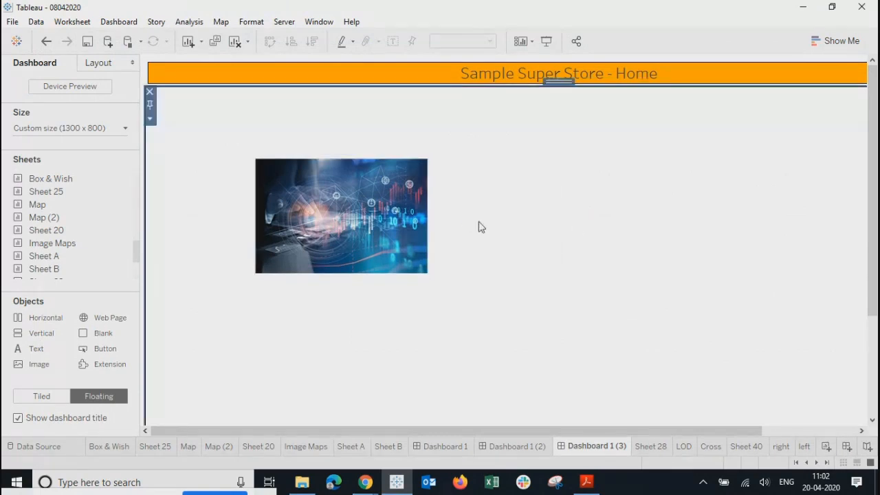
left_click(327, 160)
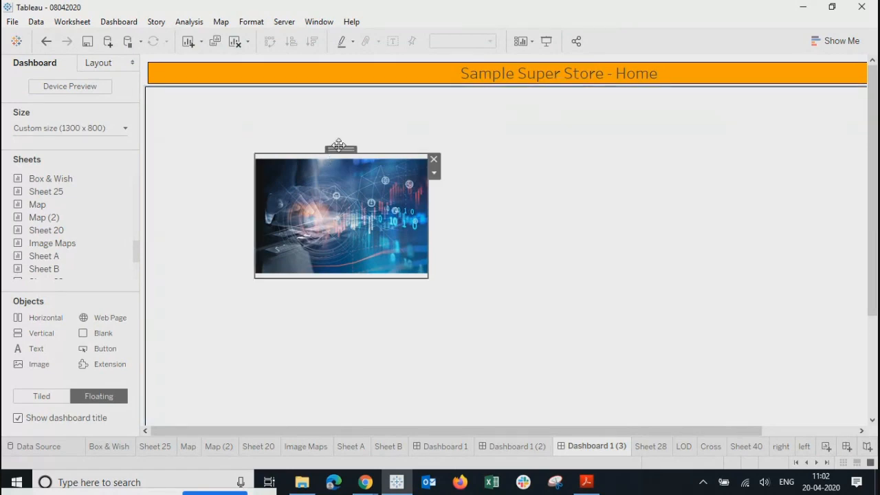
left_click_drag(339, 150, 505, 108)
left_click(484, 351)
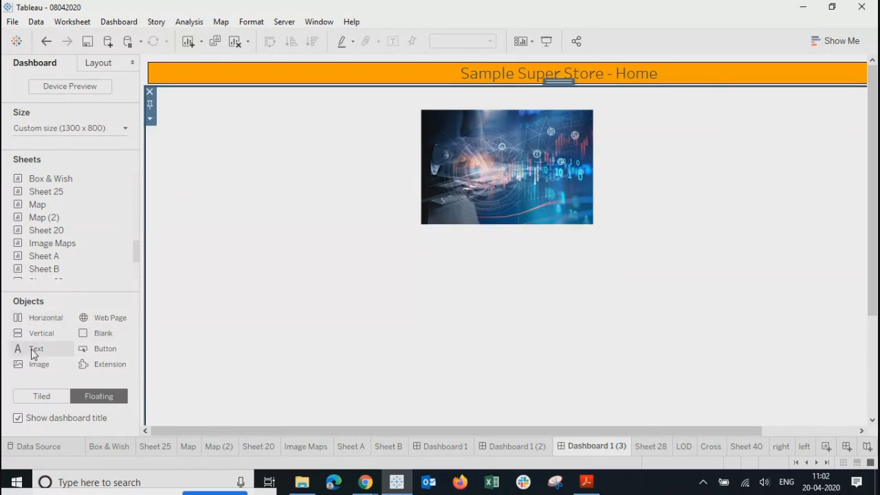
Step: Add a centred, bold, size 11 'Google Site' text caption directly beneath the photo
left_click_drag(33, 350, 424, 248)
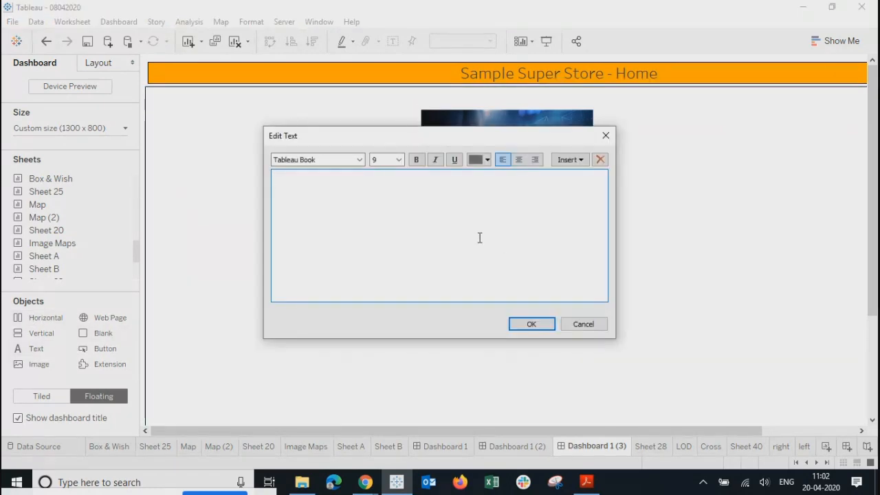
type("Google Site")
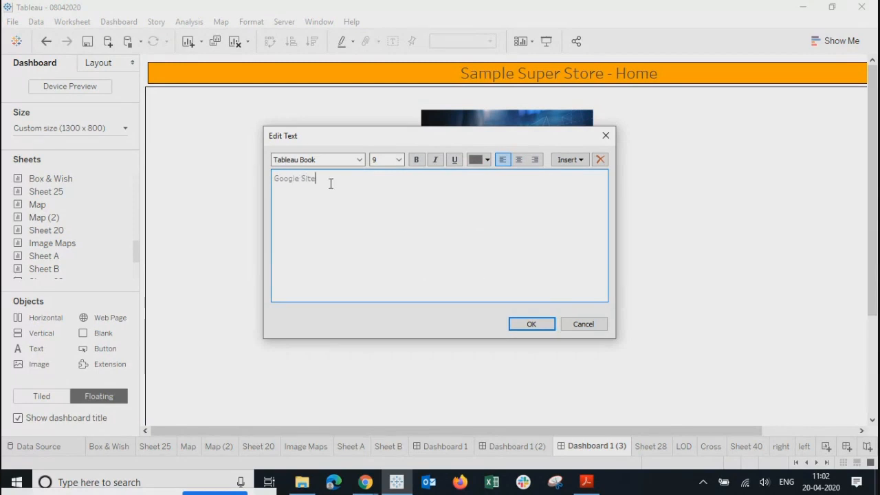
left_click_drag(331, 182, 272, 181)
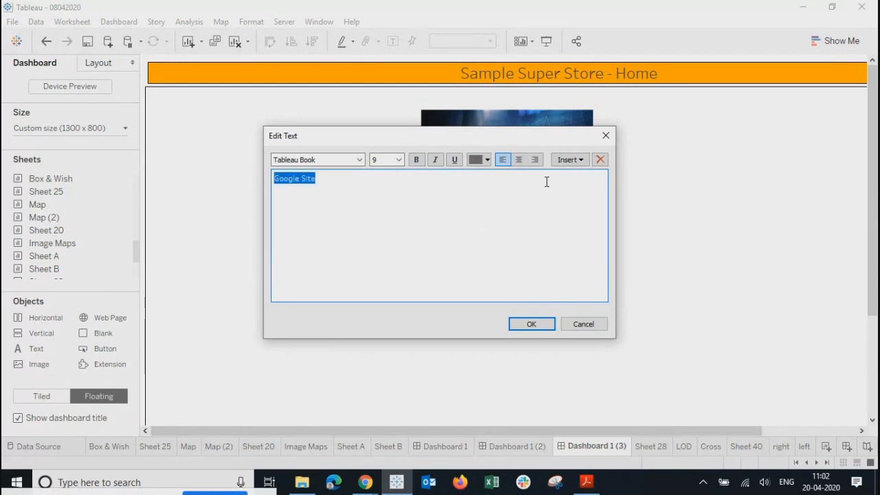
left_click(519, 162)
left_click(416, 159)
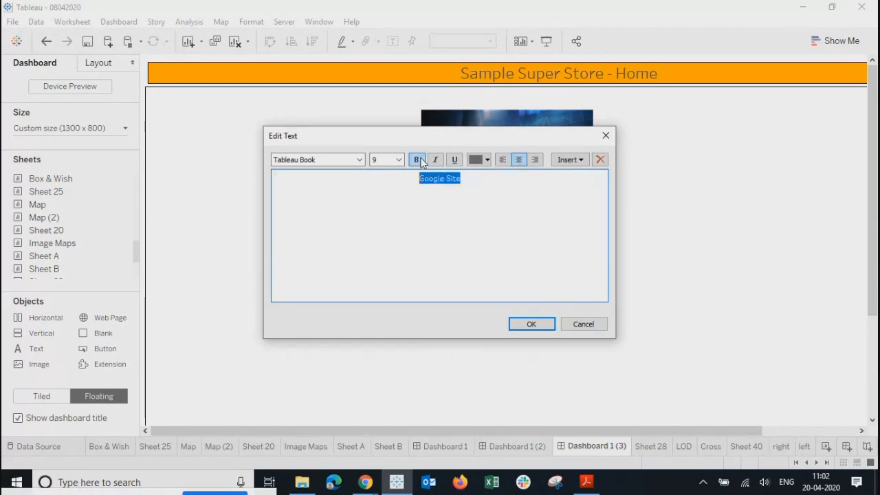
left_click(399, 159)
left_click(386, 196)
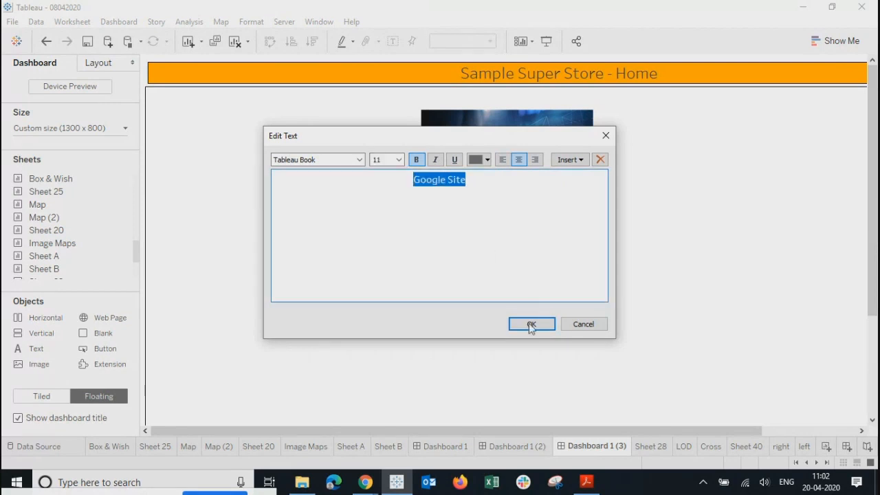
left_click(530, 324)
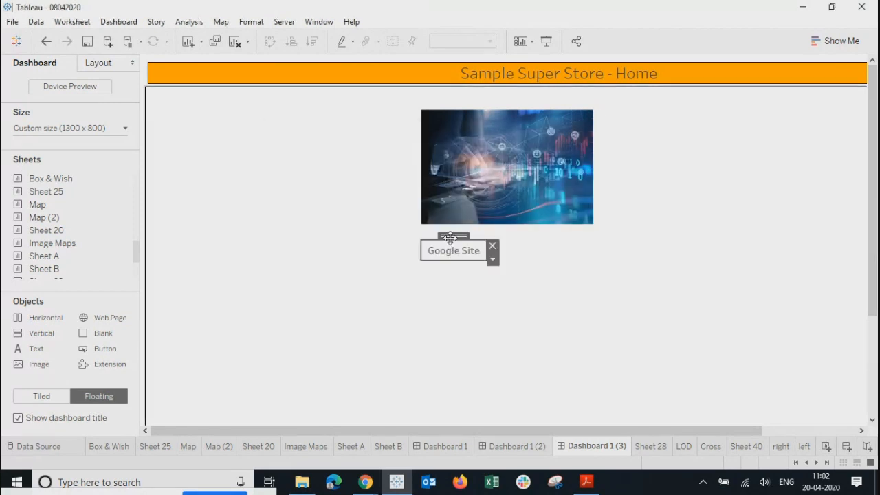
left_click_drag(450, 237, 505, 232)
left_click(504, 277)
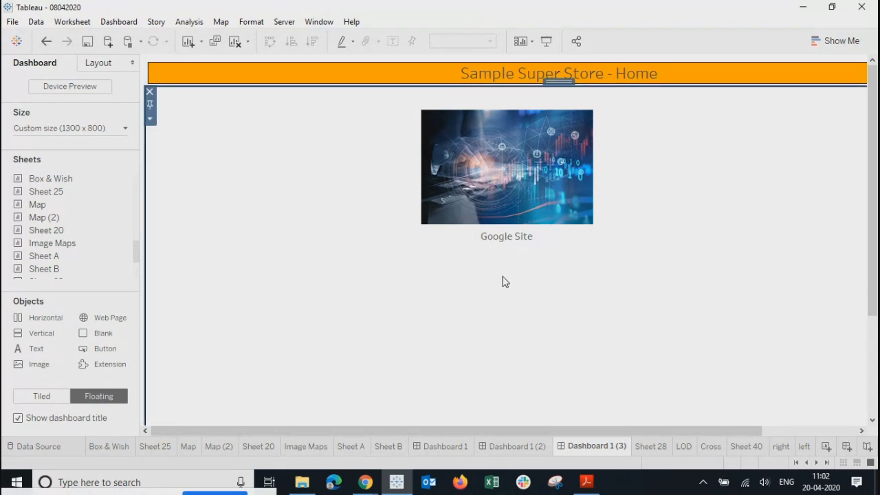
scroll(589, 354, "down", 3)
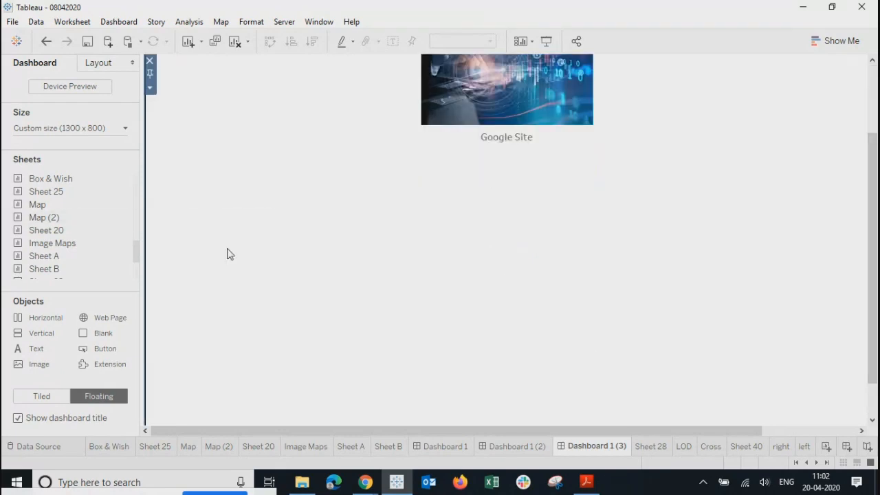
Step: Add a new worksheet and rename it from Sheet 44 to 'Dash1'
left_click(824, 451)
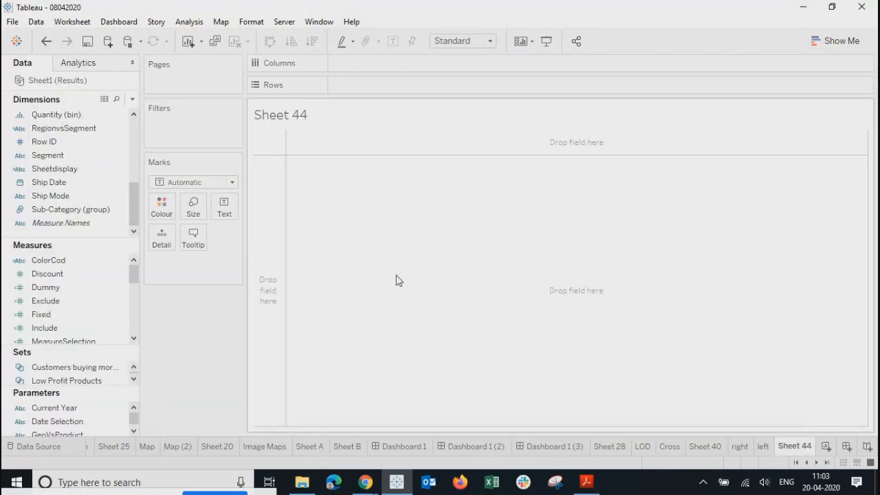
double_click(794, 445)
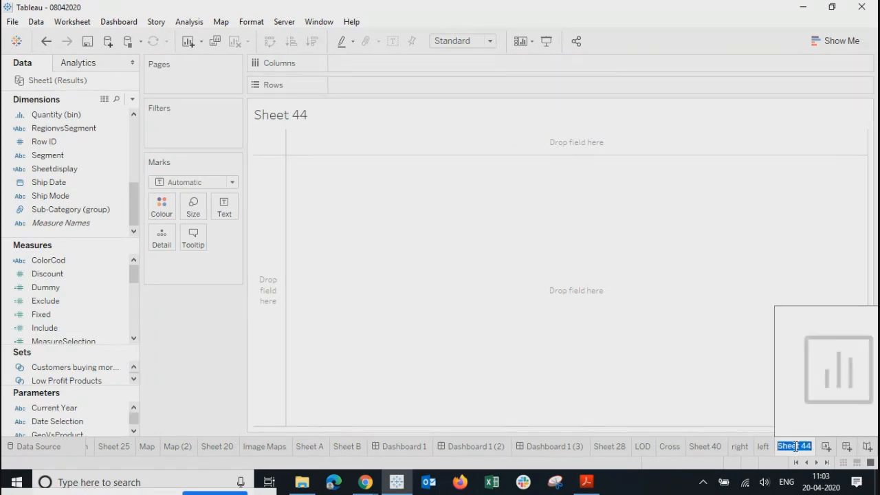
type("Dash1")
key("Return")
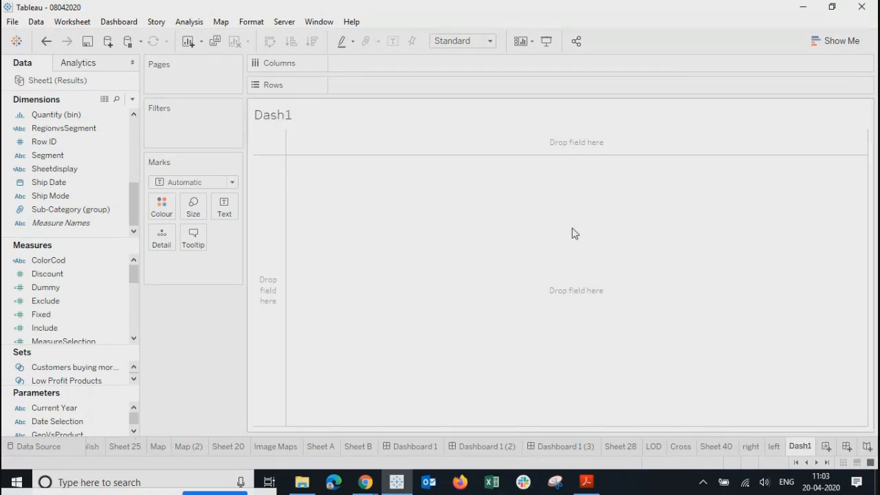
mouse_move(46, 287)
left_mouse_down()
mouse_move(213, 231)
mouse_move(227, 211)
mouse_move(105, 251)
mouse_move(60, 289)
left_mouse_up()
Step: Set Dash1's marks to Shape with Dummy on Shape, aggregated as Count (Distinct)
left_click(210, 181)
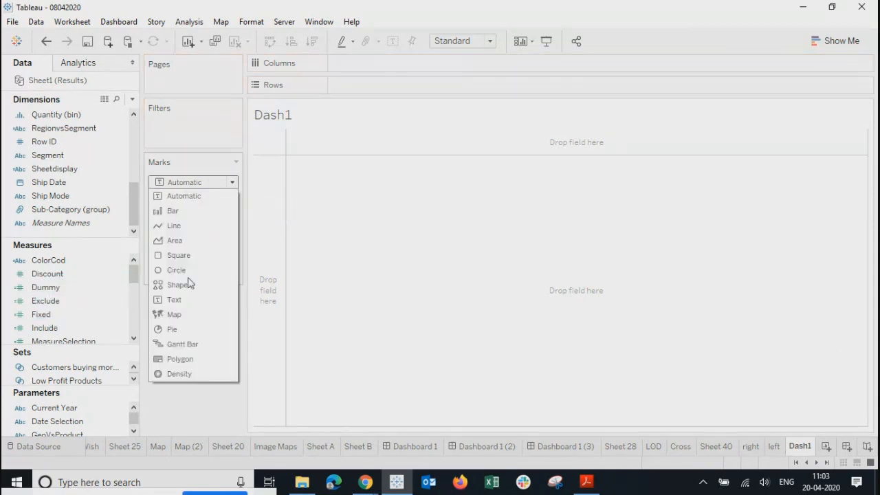
left_click(170, 283)
left_click_drag(14, 289, 220, 235)
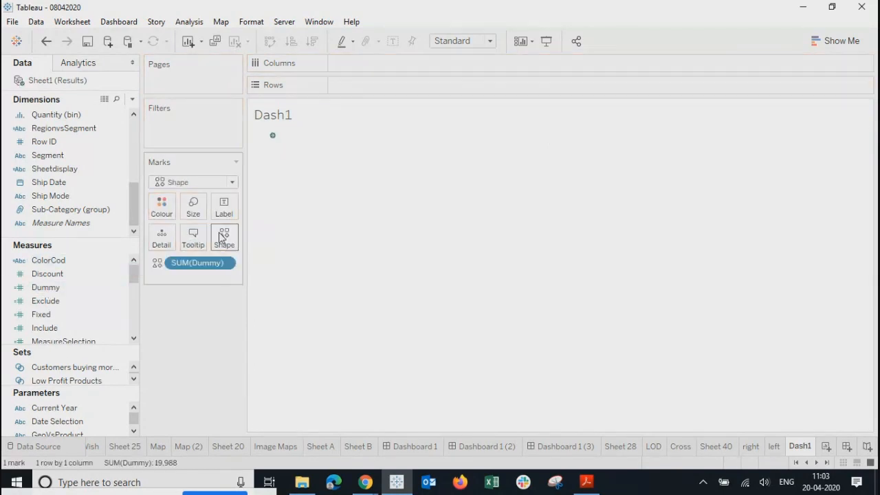
left_click(227, 267)
mouse_move(275, 364)
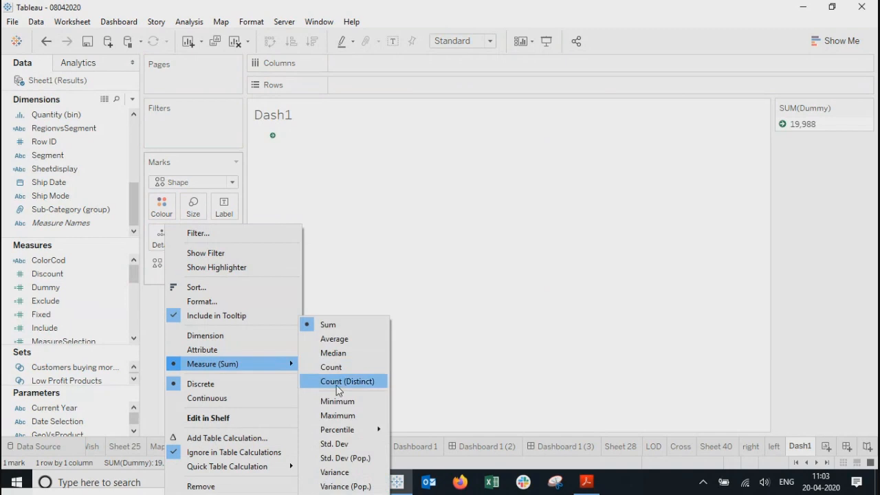
left_click(336, 382)
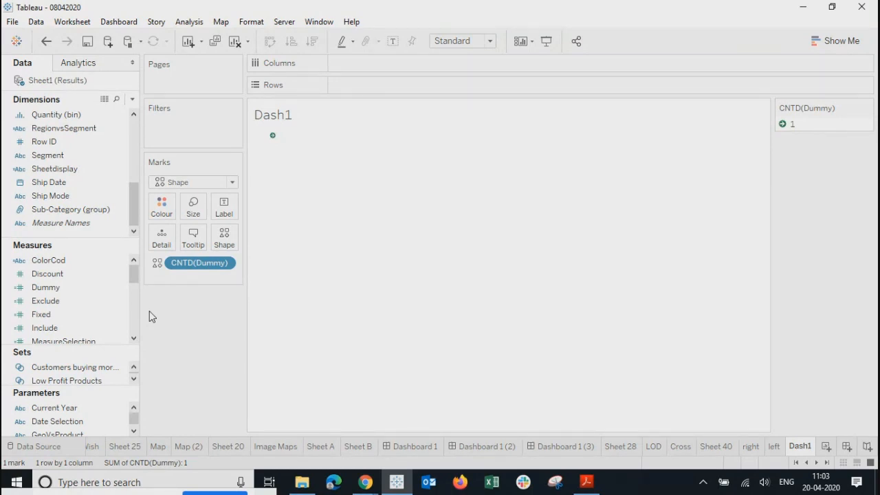
left_click(309, 486)
Step: Copy Dashboard 1.png and Dashboard 1 (2).png into My Tableau Repository\Shapes\MyImages
left_click(370, 167)
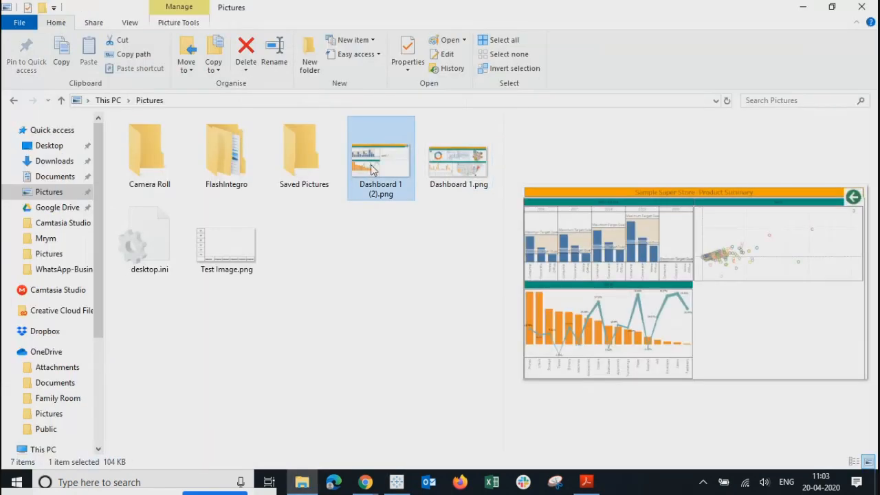
key("shift+Right")
key("ctrl+c")
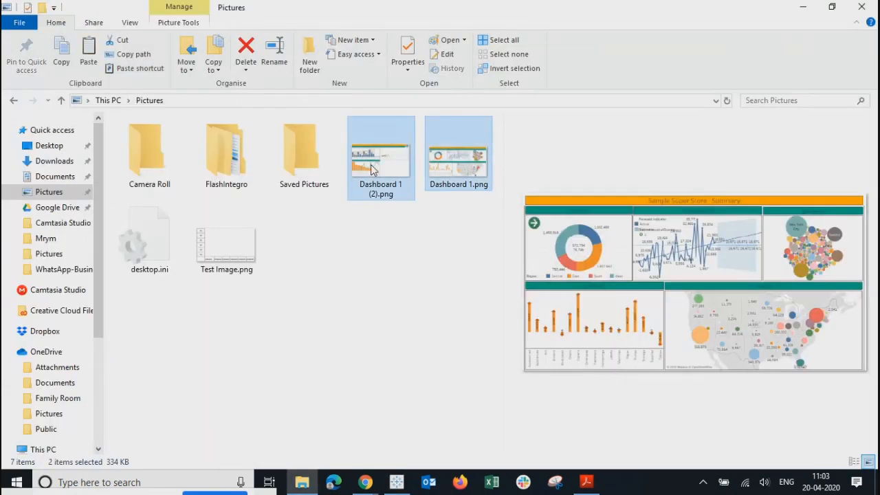
left_click(54, 180)
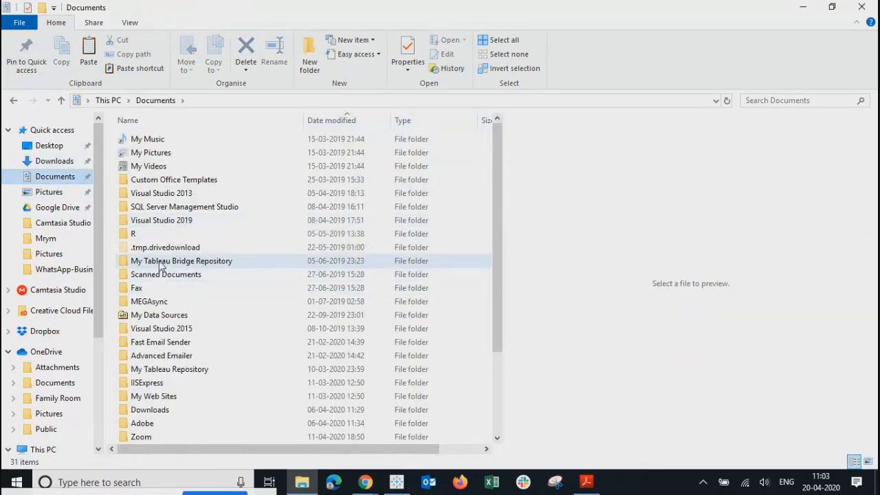
double_click(141, 369)
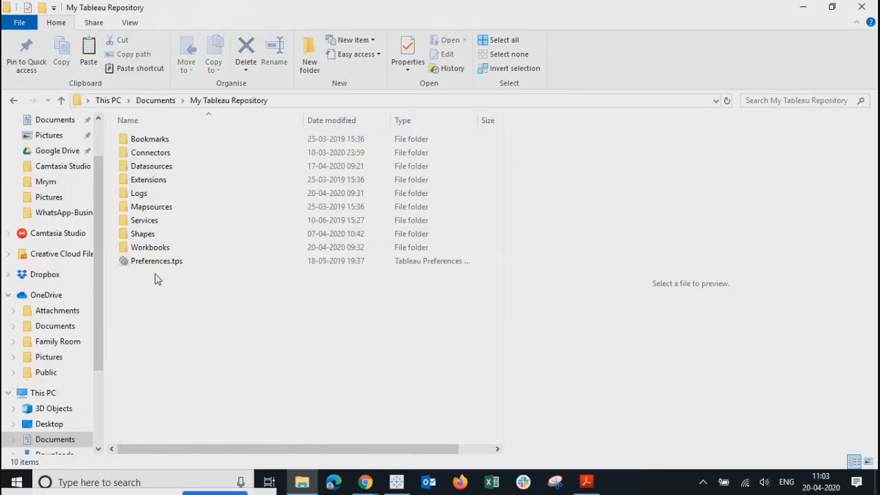
double_click(141, 234)
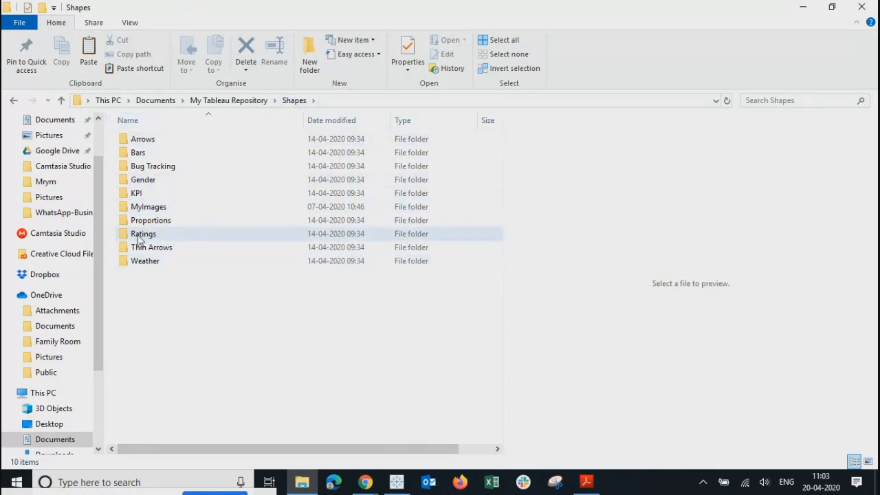
double_click(146, 206)
right_click(375, 184)
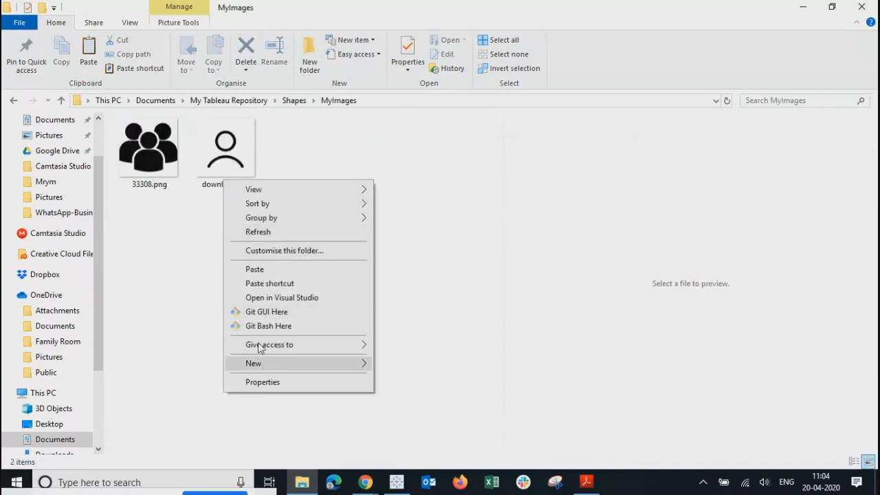
left_click(255, 270)
Step: Preview the images now in MyImages, then minimise File Explorer
left_click(255, 269)
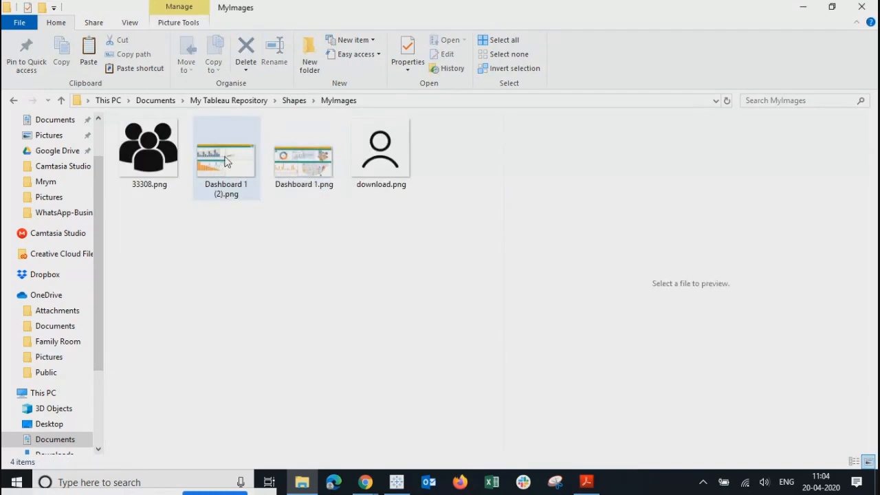
left_click(227, 162)
left_click(278, 168)
left_click(199, 171)
left_click(265, 167)
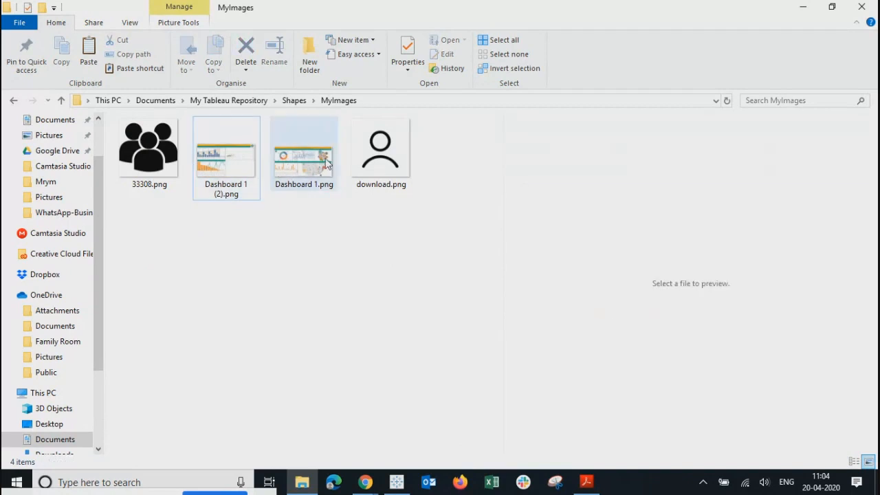
left_click_drag(426, 248, 103, 121)
left_click(185, 294)
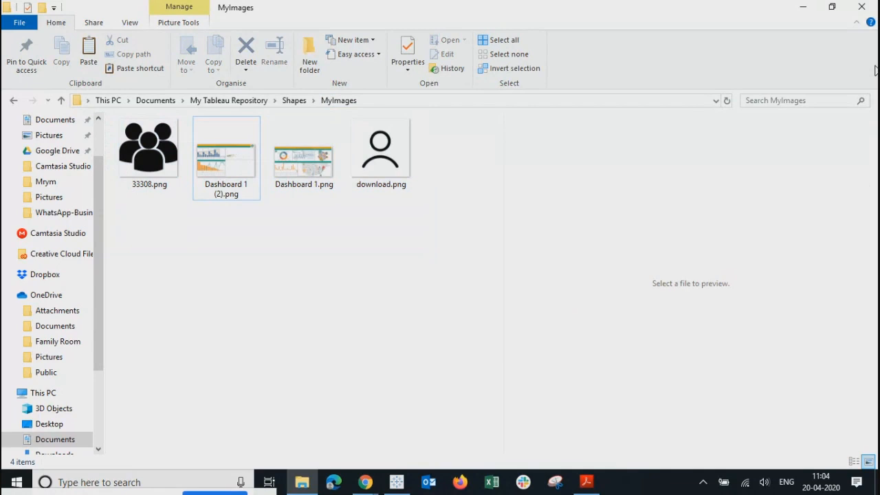
left_click(803, 7)
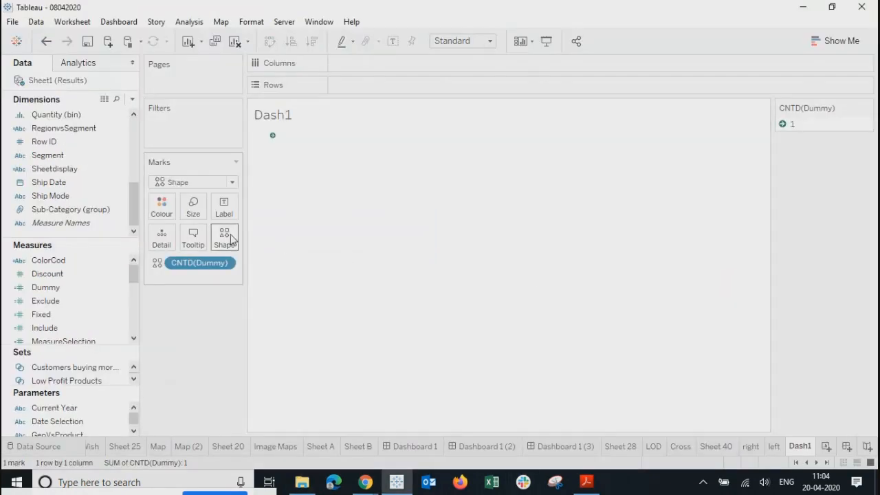
Step: Assign the dashboard thumbnail from the MyImages palette as the Dash1 mark's shape
left_click(231, 239)
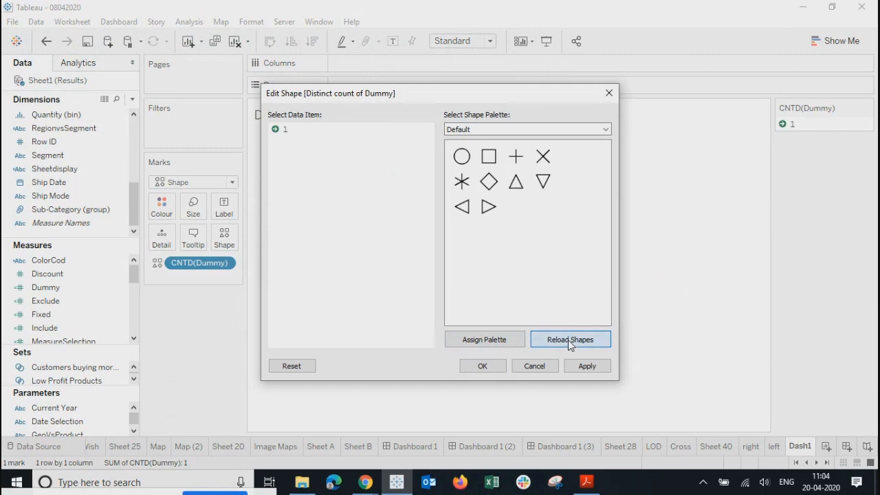
left_click(566, 131)
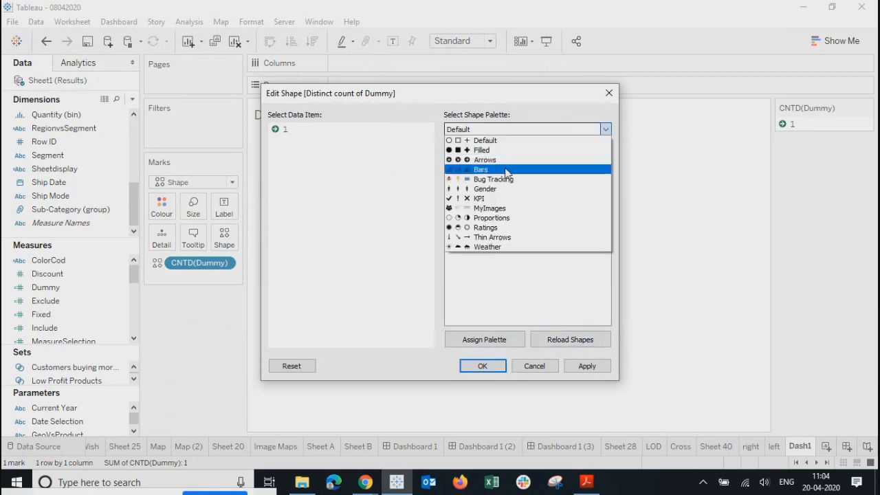
left_click(486, 208)
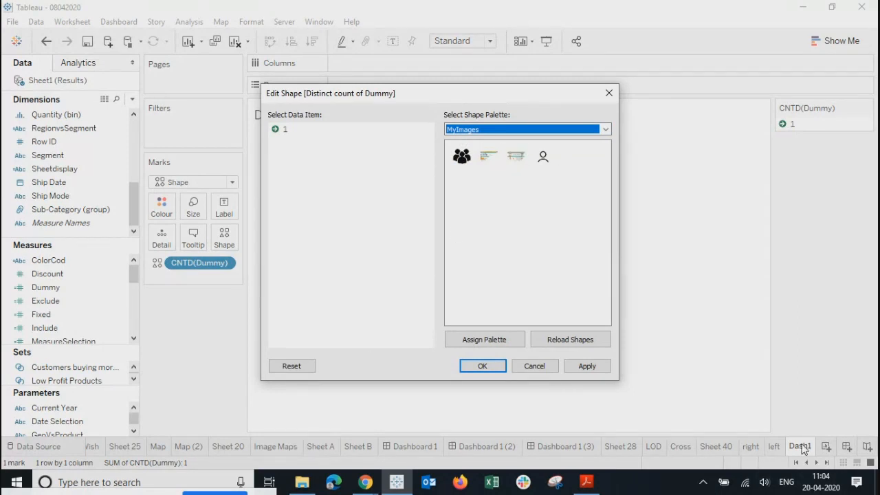
left_click(517, 158)
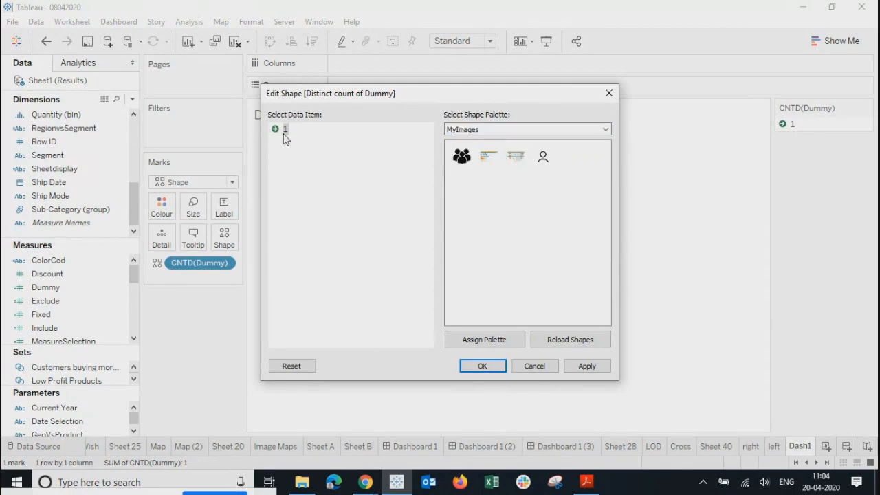
left_click(516, 158)
left_click(588, 365)
left_click(489, 368)
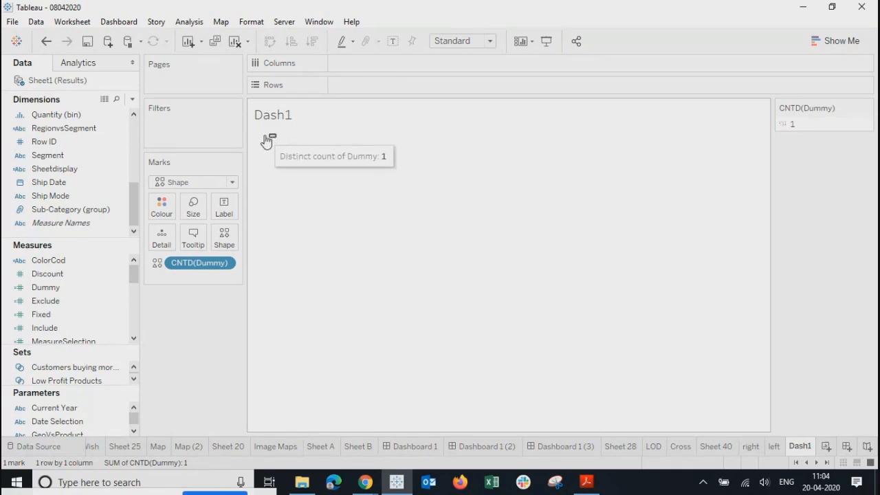
Step: Enlarge the Dash1 view by dragging its bottom and right edges outward
mouse_move(273, 143)
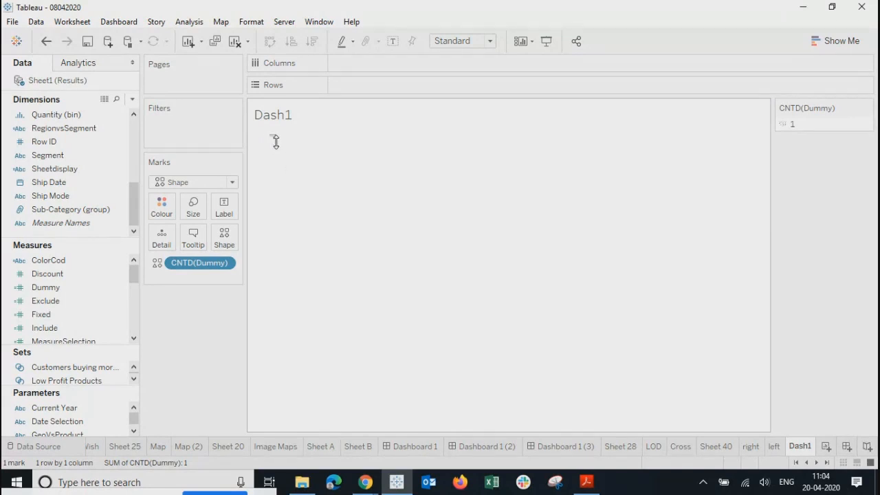
left_click_drag(276, 143, 281, 358)
left_click_drag(576, 305, 589, 310)
Step: Fit Dash1 to Entire View, hide its title, and increase the mark size
left_click(491, 41)
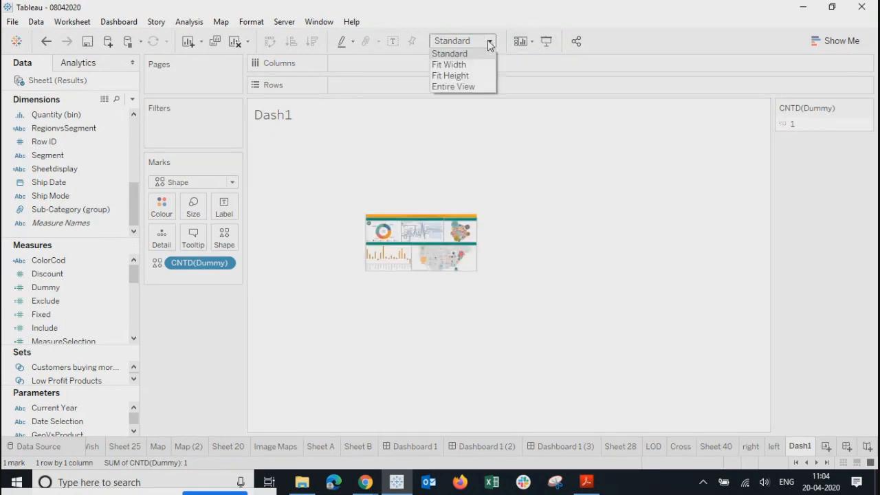
left_click(455, 88)
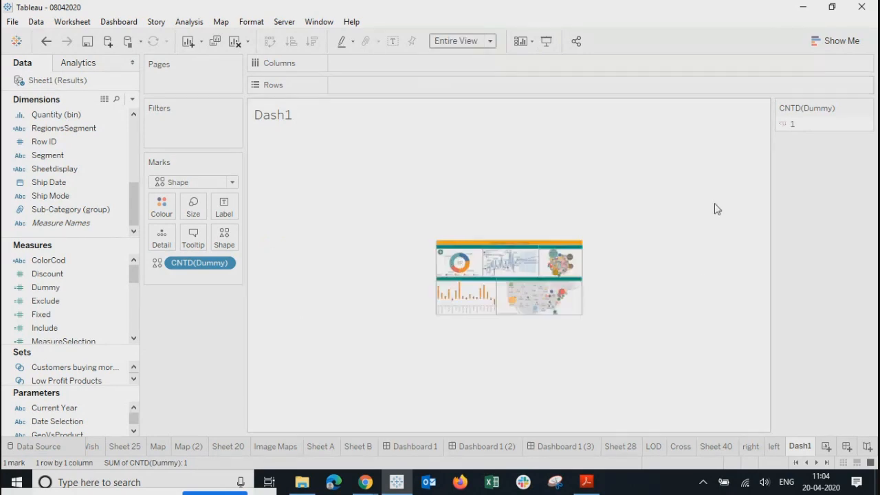
right_click(296, 124)
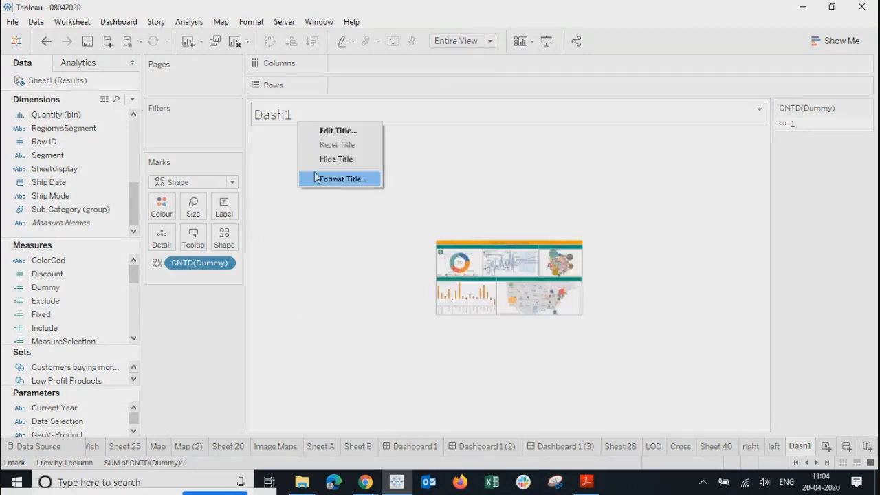
left_click(319, 159)
left_click(193, 206)
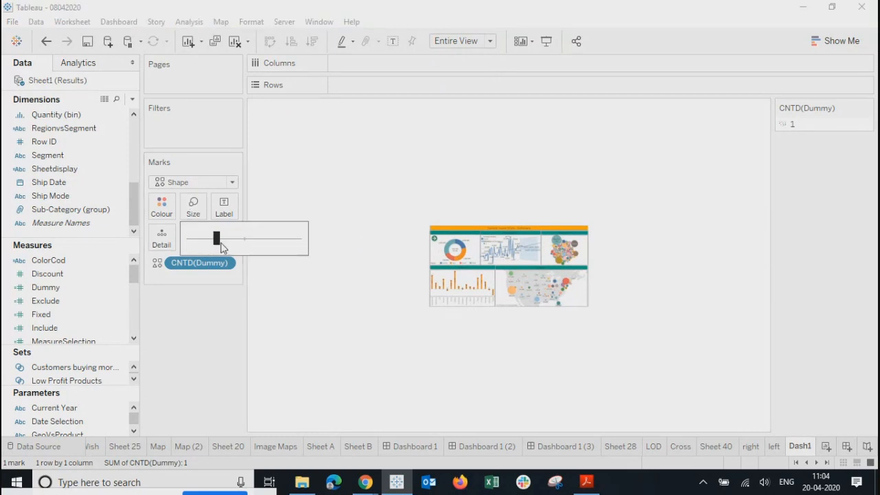
left_click_drag(221, 247, 245, 248)
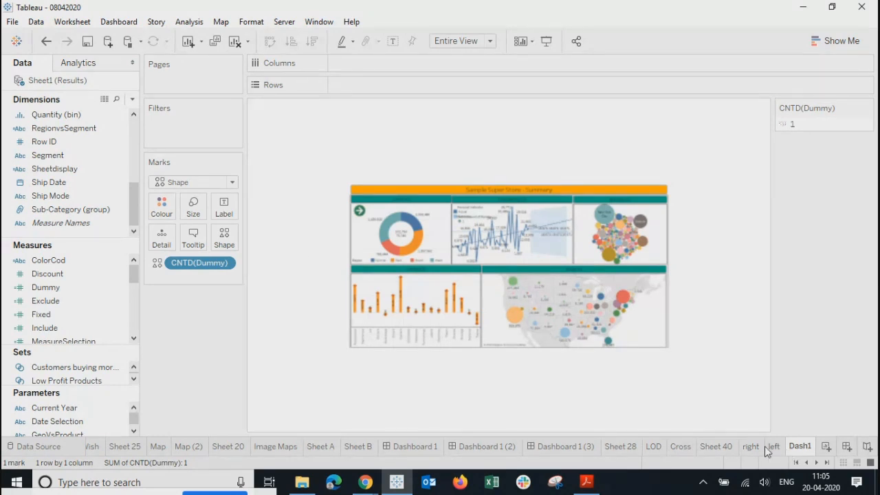
Step: Float the Dash1 sheet on Dashboard 1 (3) and move it up and left
left_click(557, 452)
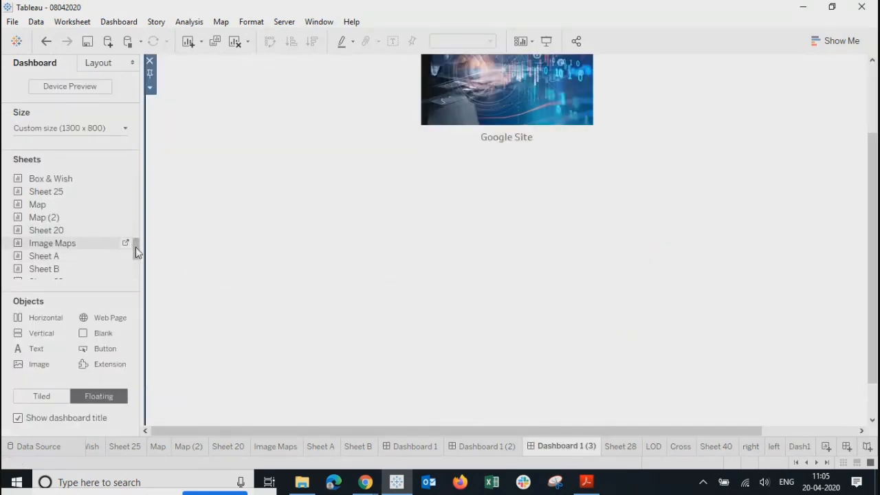
scroll(136, 247, "down", 3)
left_click_drag(42, 273, 329, 241)
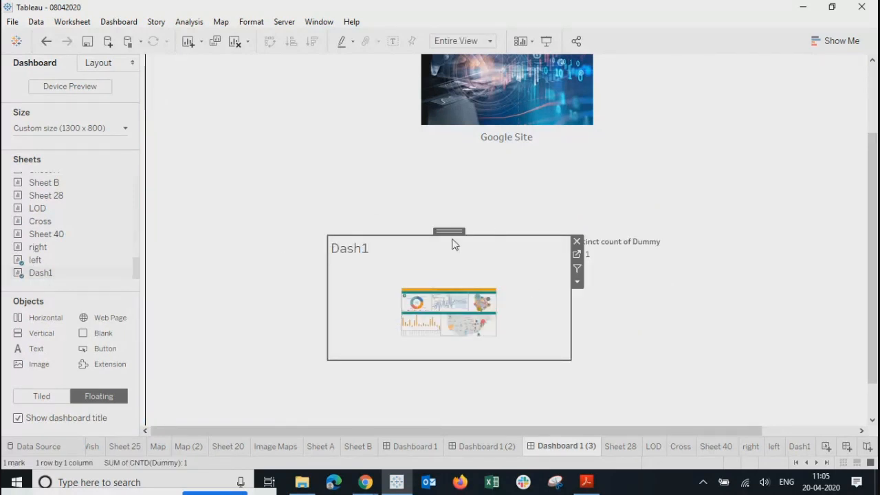
left_click_drag(448, 232, 324, 187)
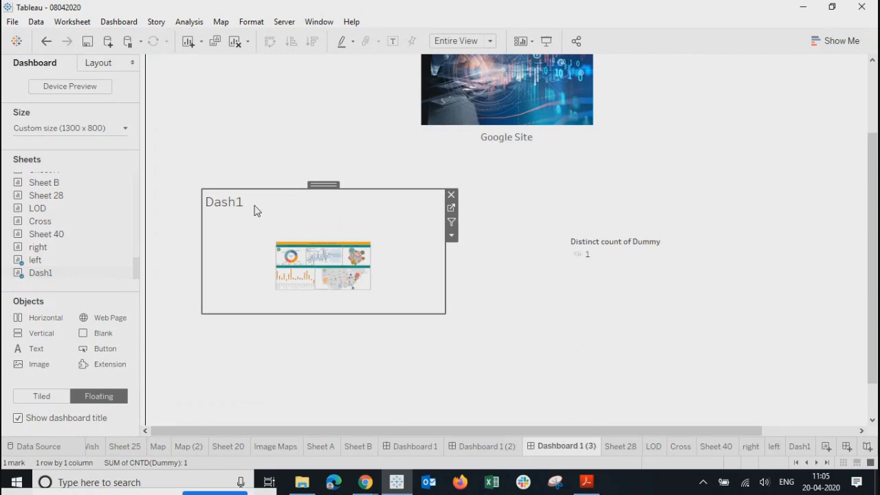
Step: Look at Dash1's title formatting and title editor, closing them without changes
right_click(256, 209)
left_click(288, 264)
left_click(506, 147)
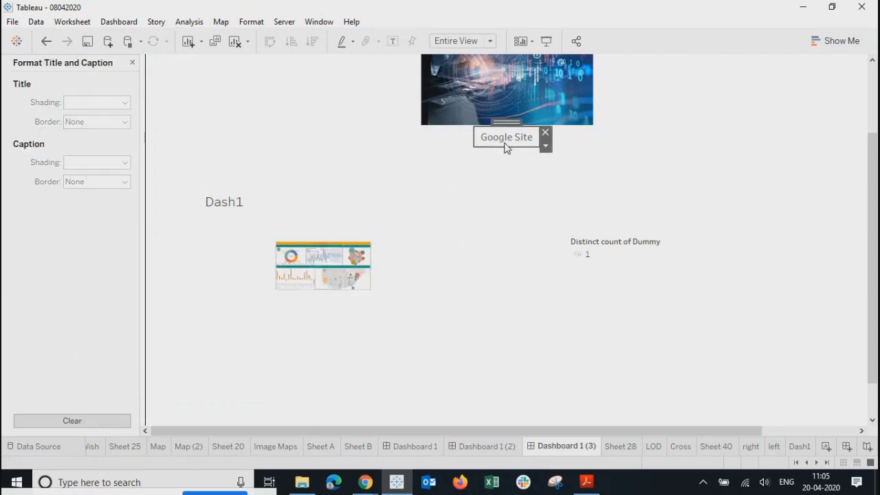
left_click(236, 211)
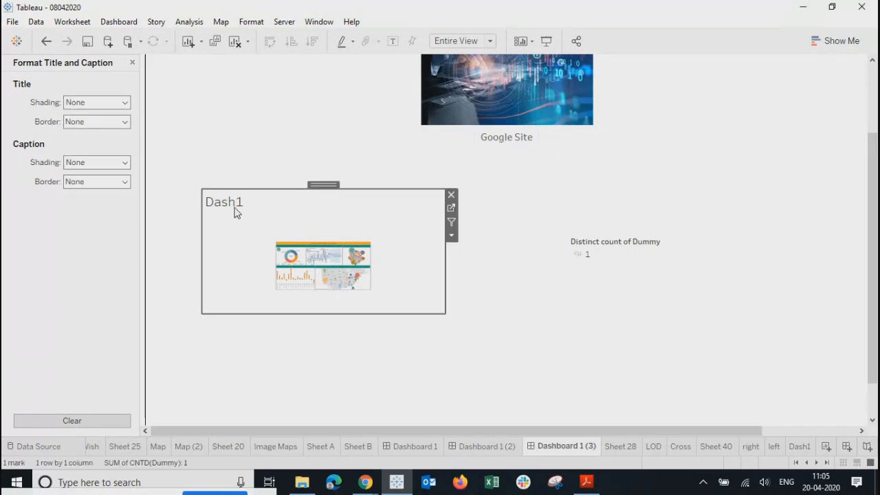
double_click(239, 203)
key("ctrl+a")
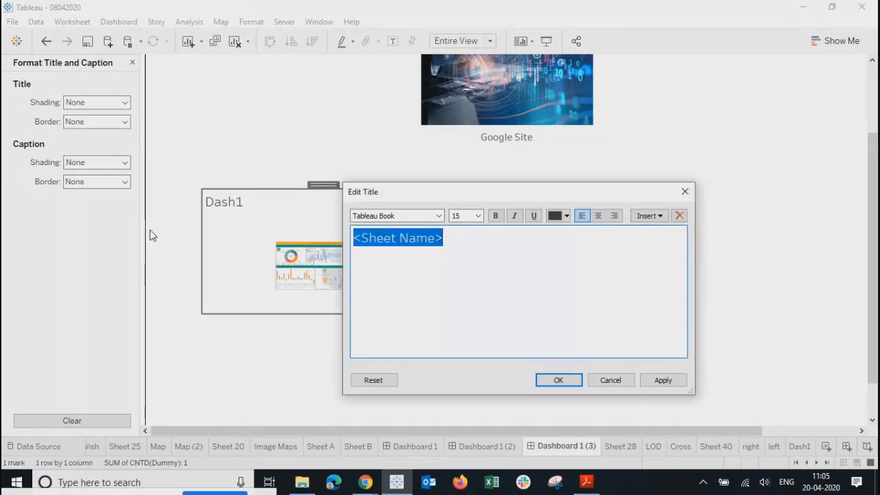
left_click(685, 193)
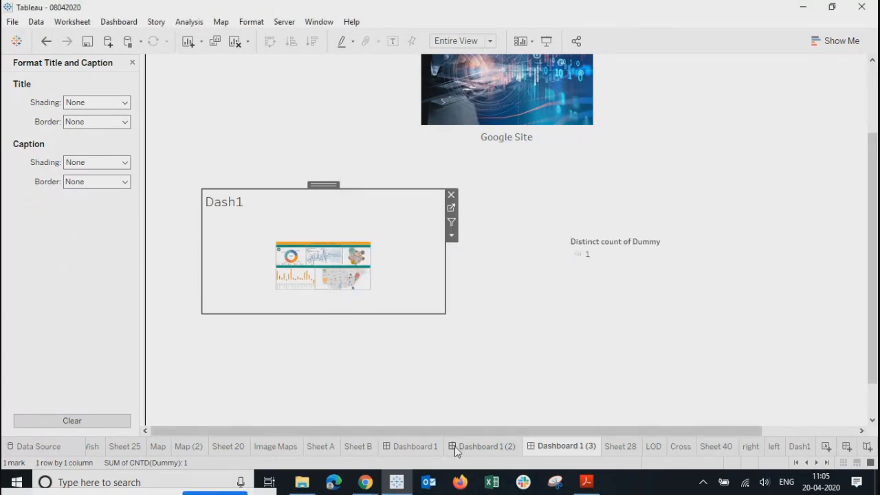
Step: Copy the 'Sample Super Store - Summary' title text from Dashboard 1
left_click(408, 446)
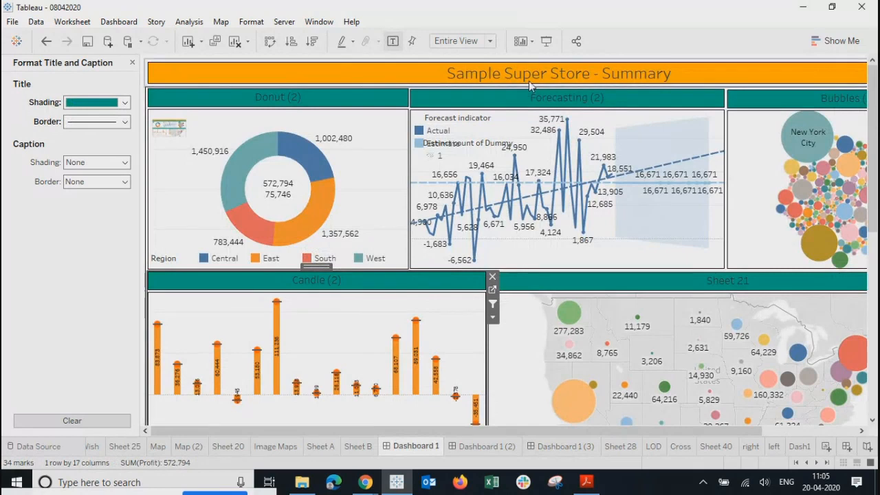
double_click(526, 81)
key("ctrl+a")
key("ctrl+c")
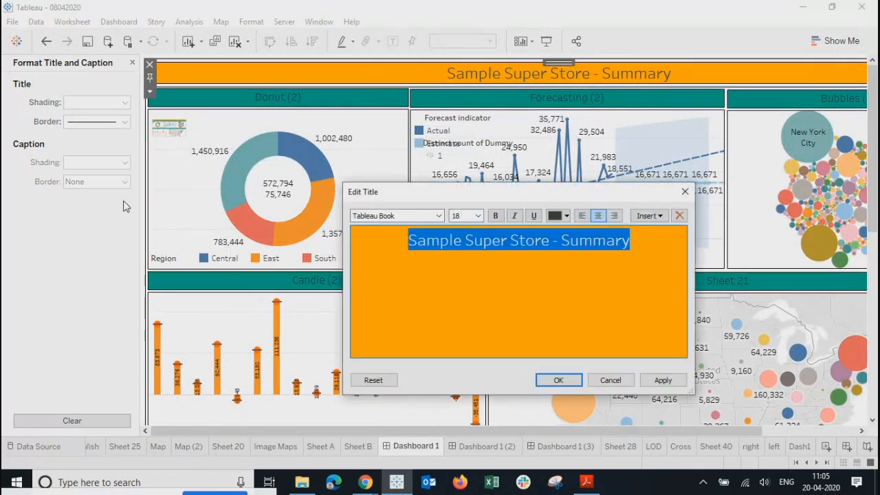
left_click(603, 382)
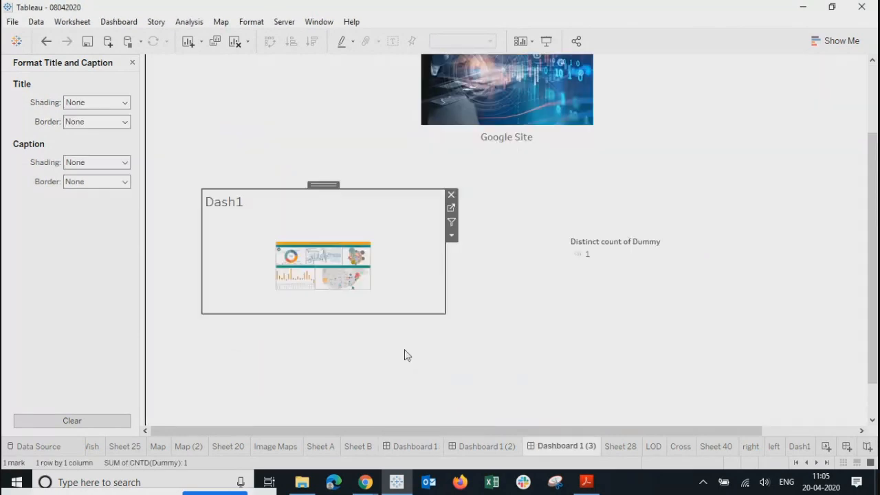
Step: Retitle Dash1 'Sample Super Store - Summary', centred at font size 12
double_click(245, 210)
key("ctrl+a")
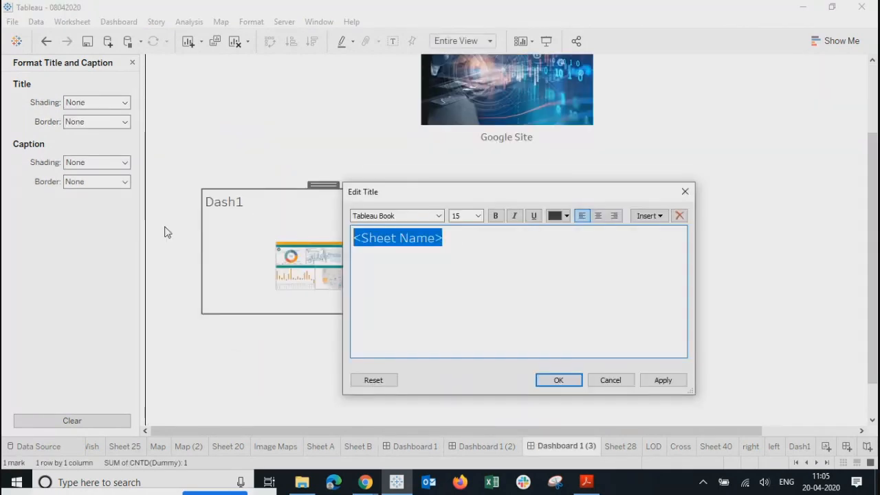
key("ctrl+v")
left_click(598, 216)
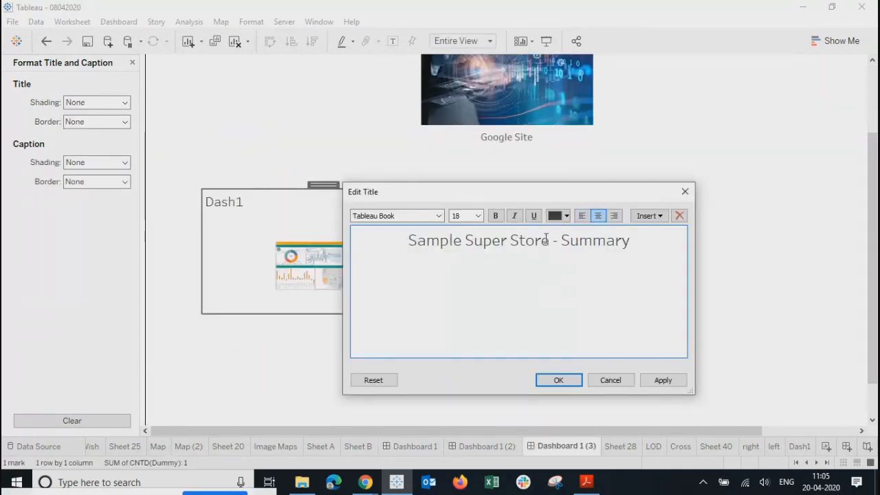
left_click_drag(681, 253, 293, 241)
left_click(478, 216)
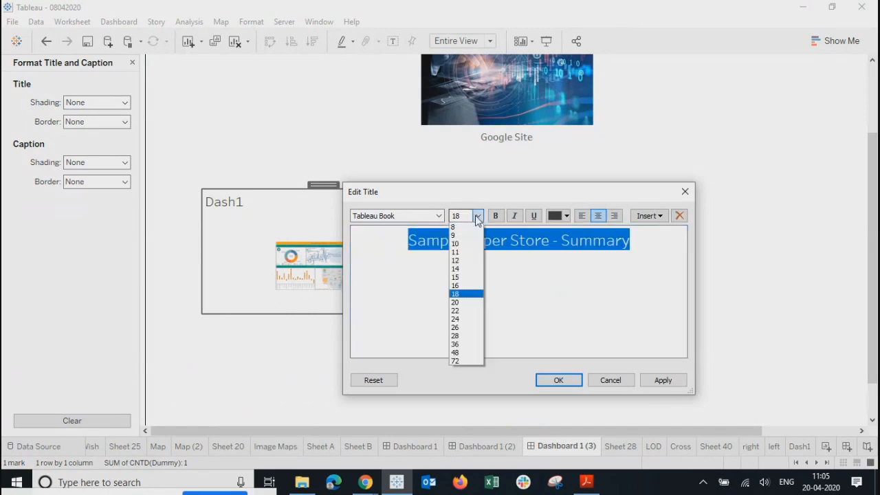
left_click(457, 261)
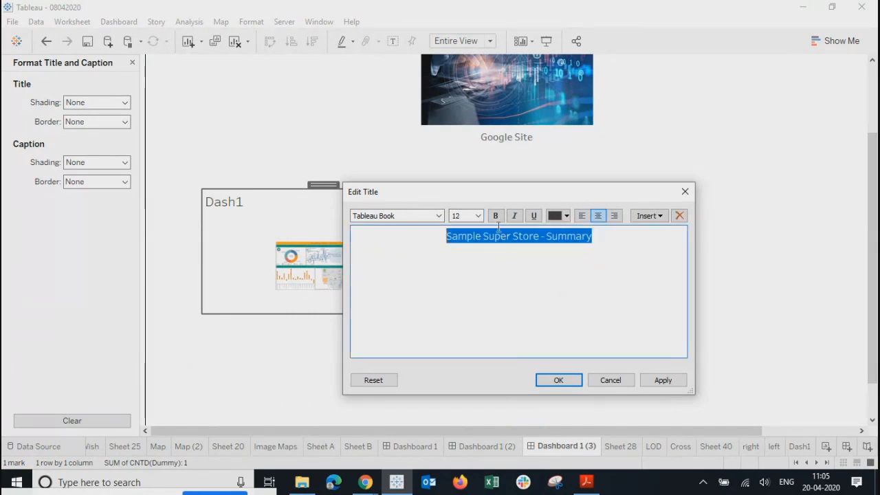
left_click(558, 379)
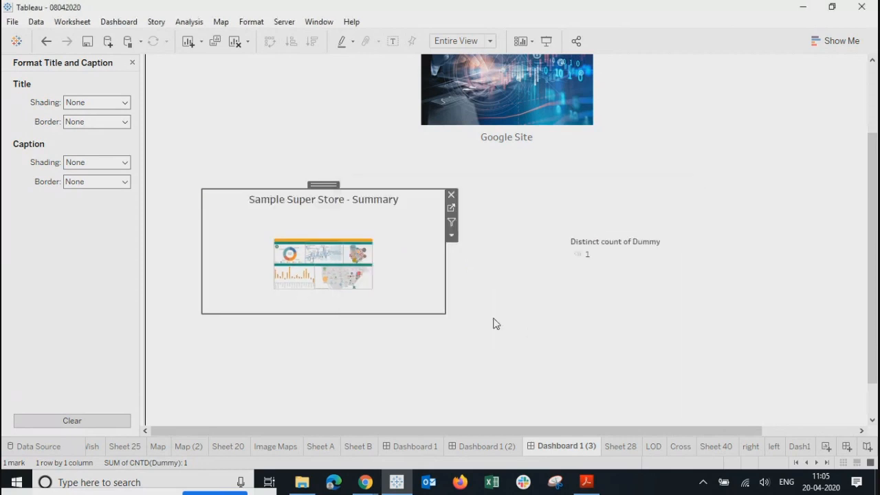
Step: Give the thumbnail's title a black border line and teal shading
right_click(417, 202)
left_click(69, 121)
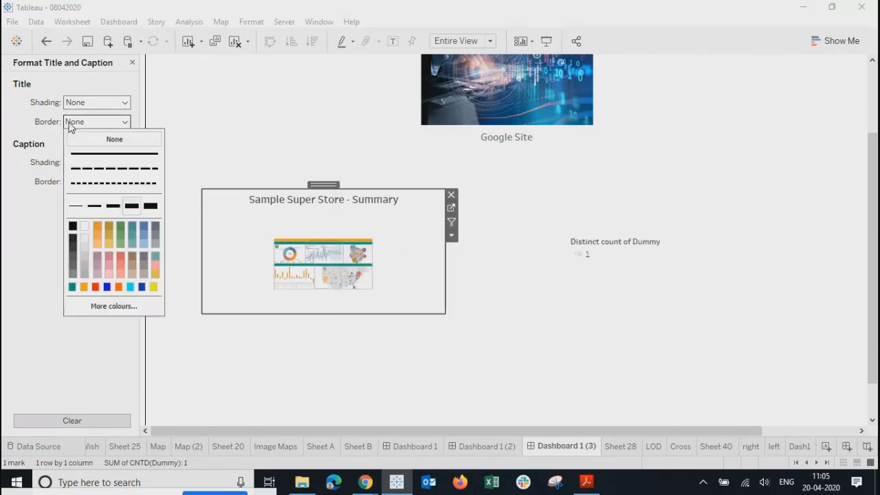
left_click(73, 227)
left_click(76, 102)
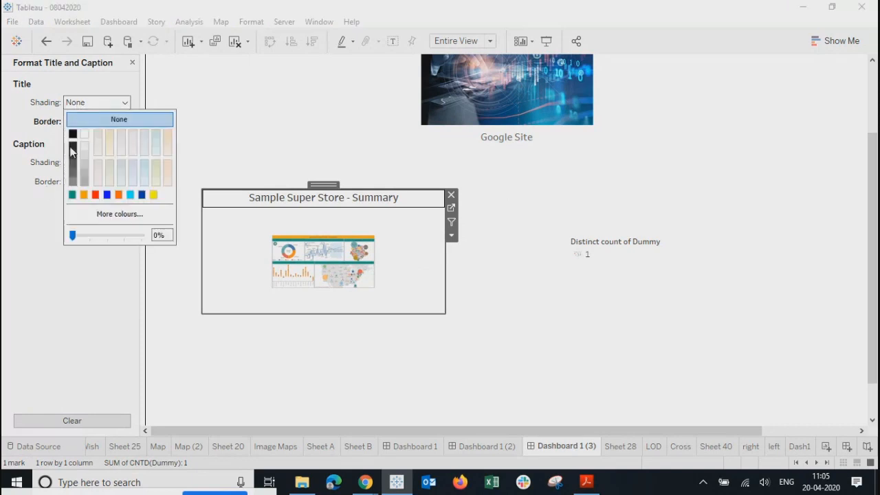
left_click(72, 195)
left_click(444, 296)
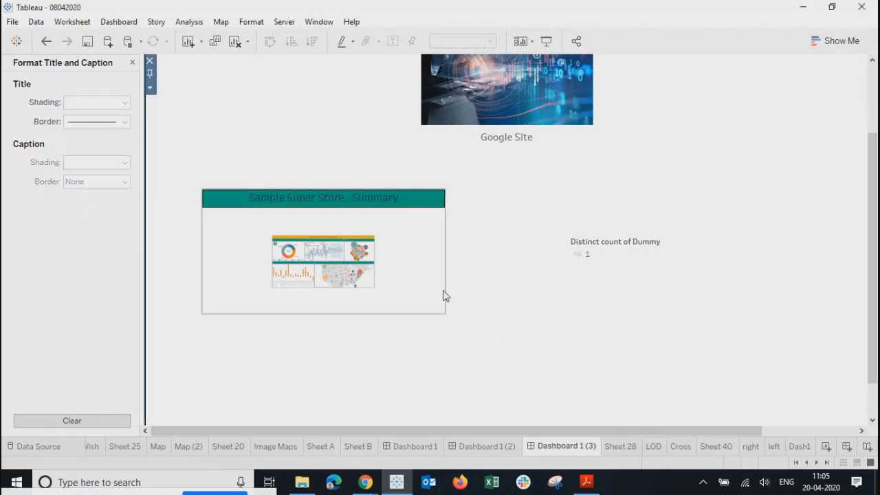
Step: Check the thumbnail sheet's options without changes, then return to the Dash1 worksheet
left_click(405, 249)
left_click(453, 236)
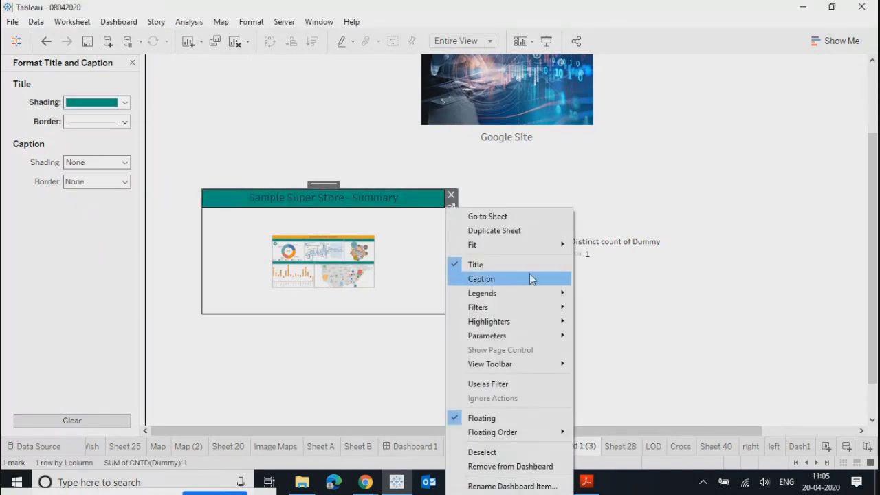
mouse_move(534, 244)
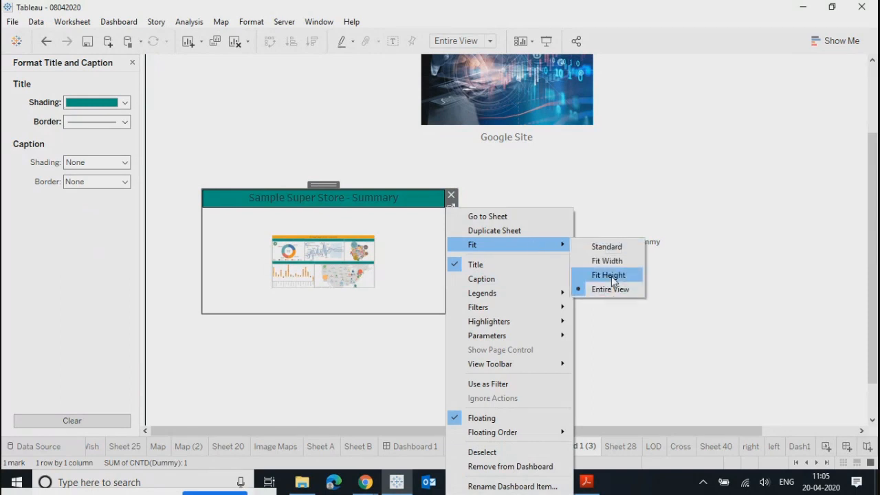
left_click(417, 275)
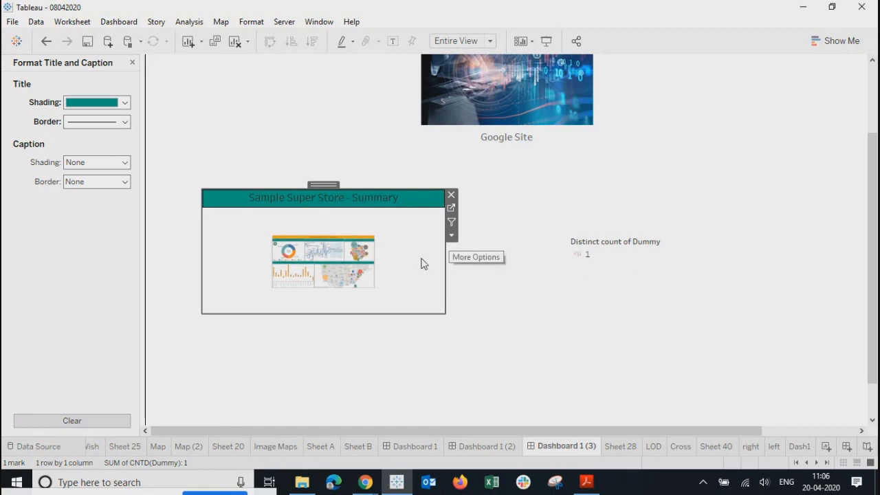
left_click(799, 447)
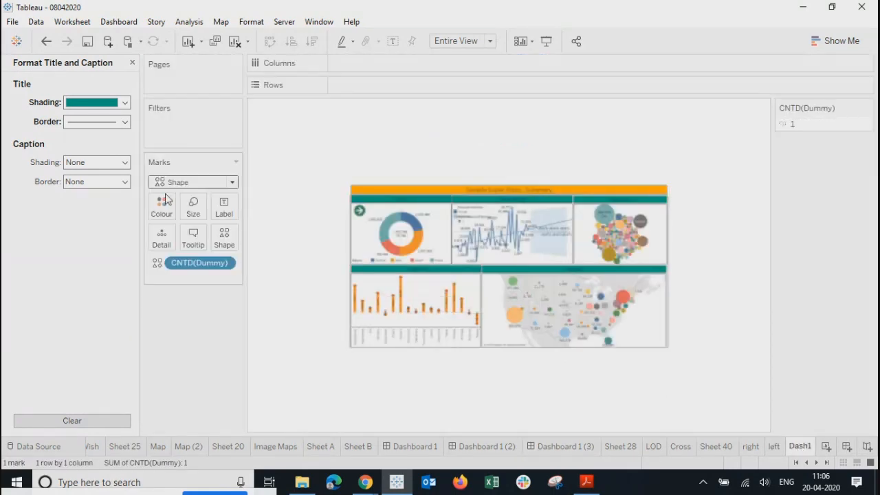
Step: Enlarge the Dash1 dashboard picture mark further, then go back to Dashboard 1 (3)
left_click(193, 206)
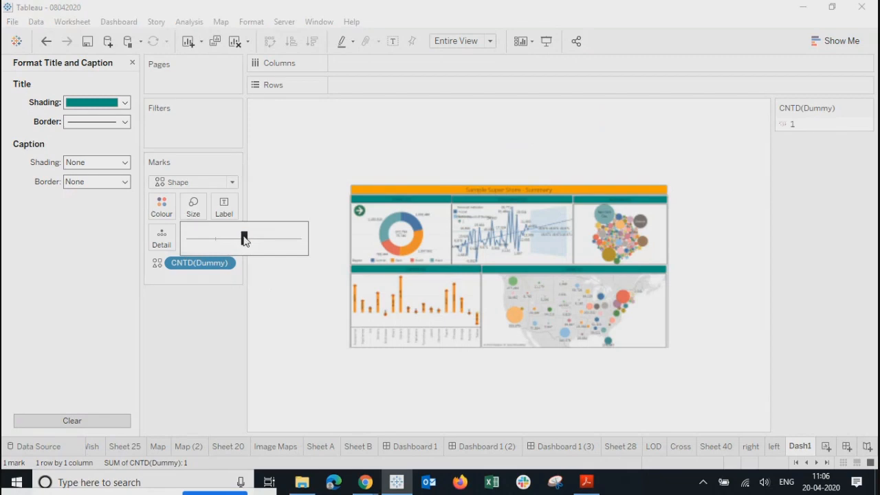
left_click_drag(242, 242, 278, 242)
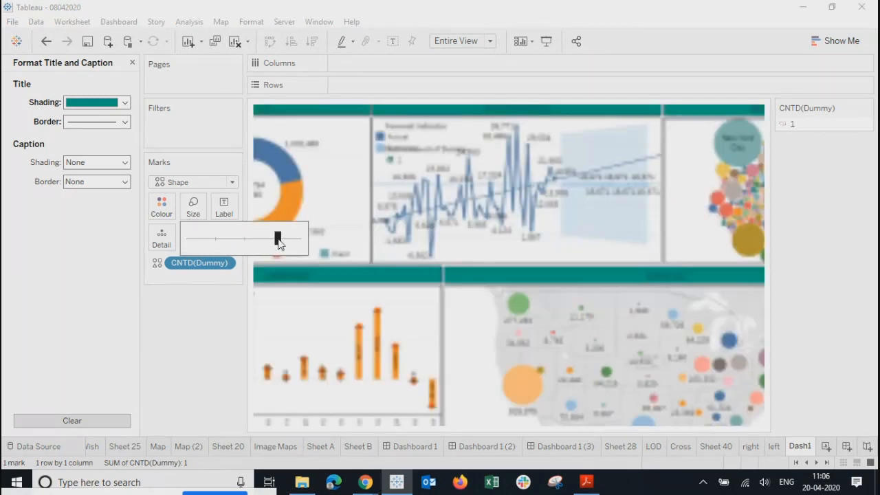
left_click(558, 444)
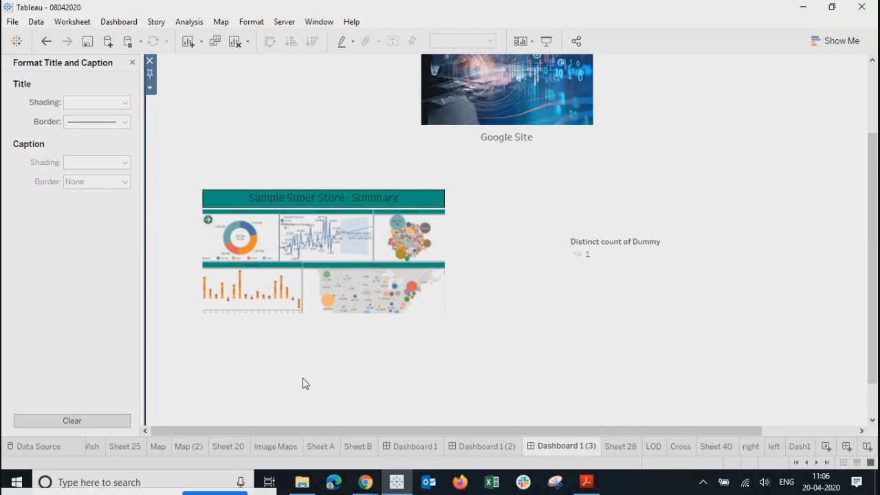
Step: Select the Summary thumbnail and close the title formatting pane, leaving the caption border unchanged
left_click(314, 246)
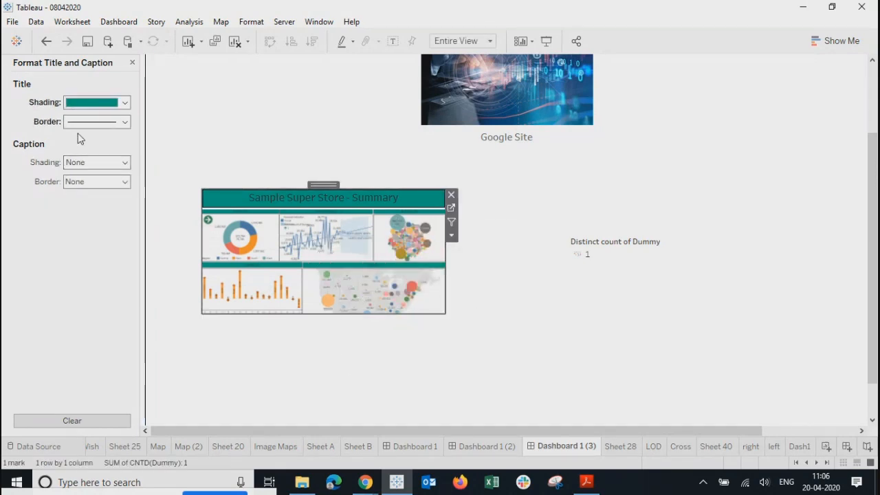
left_click(75, 186)
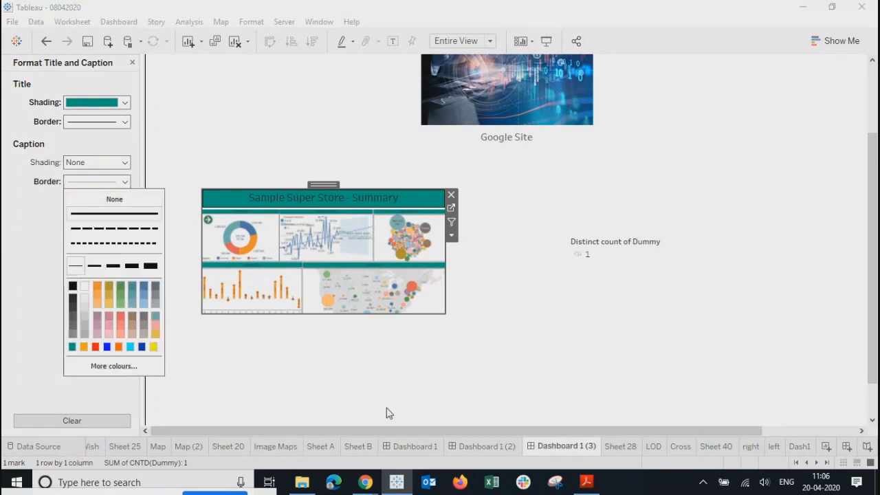
left_click(365, 371)
left_click(273, 249)
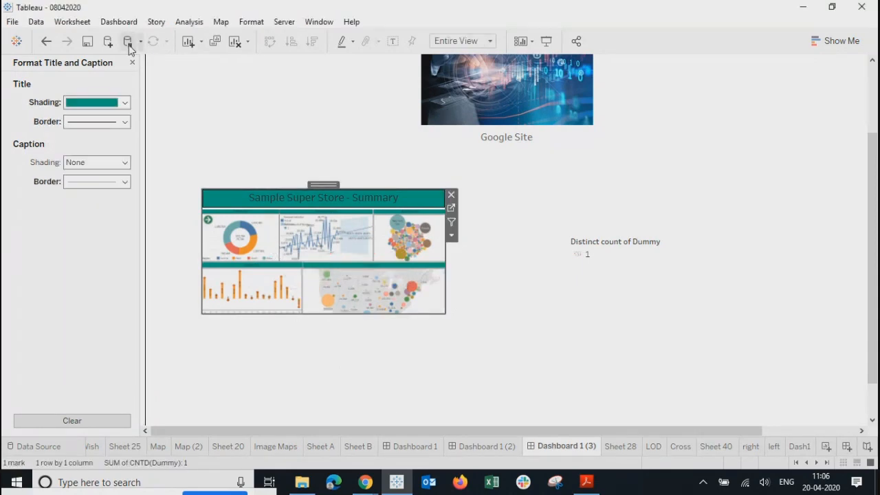
left_click(131, 64)
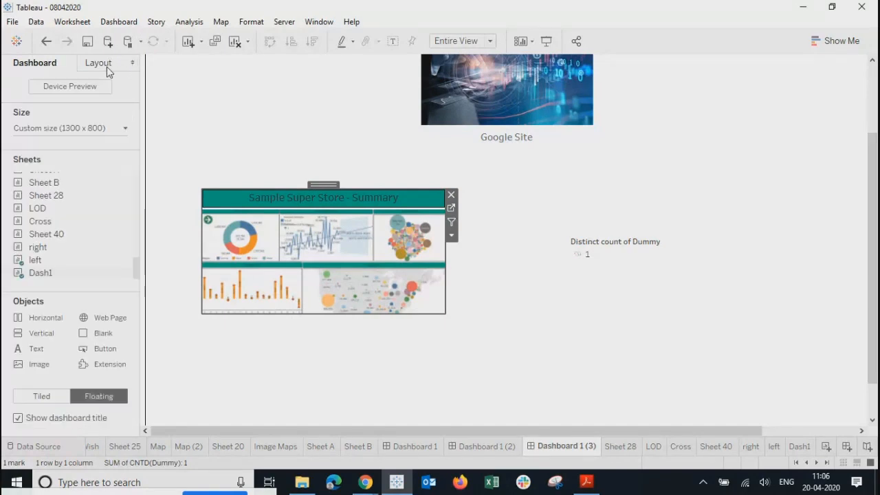
Step: Give the Summary thumbnail a solid dark border in its Layout settings
left_click(98, 63)
left_click(32, 247)
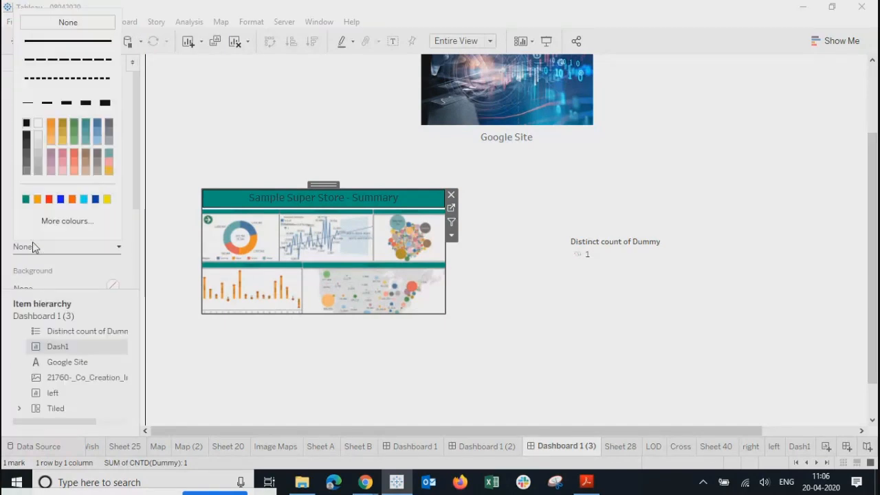
left_click(25, 137)
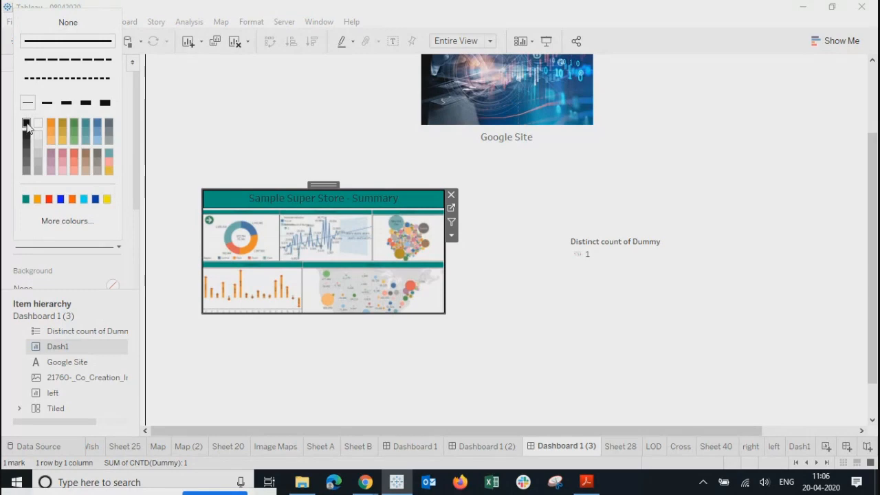
left_click(326, 369)
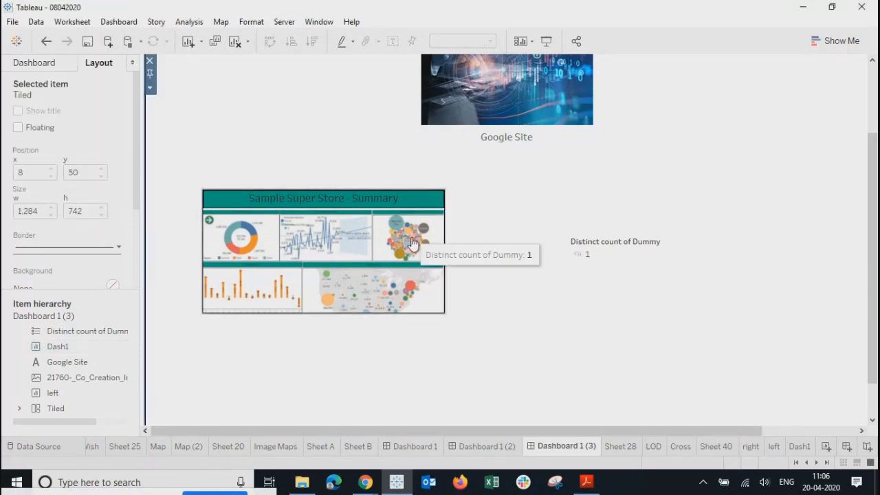
left_click(371, 197)
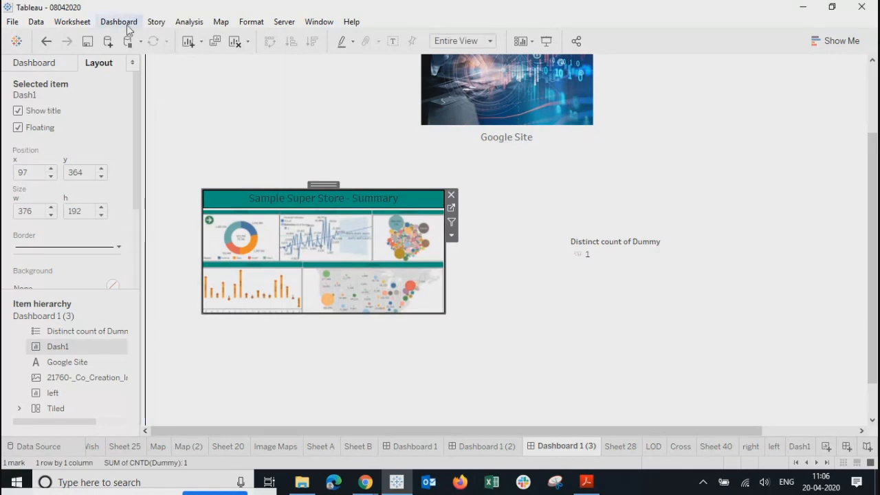
left_click(118, 21)
left_click(121, 191)
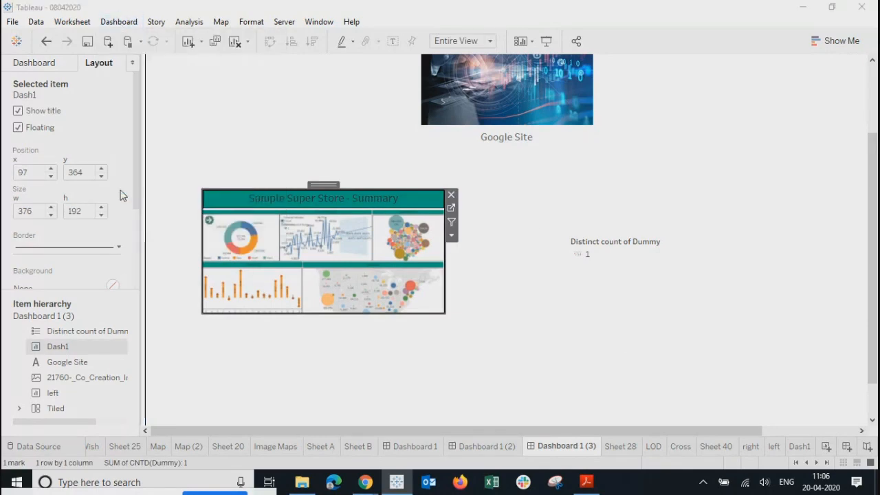
Step: Add a GoToSheet3 Go to Sheet action from Dash1 targeting Dashboard 1
left_click(291, 302)
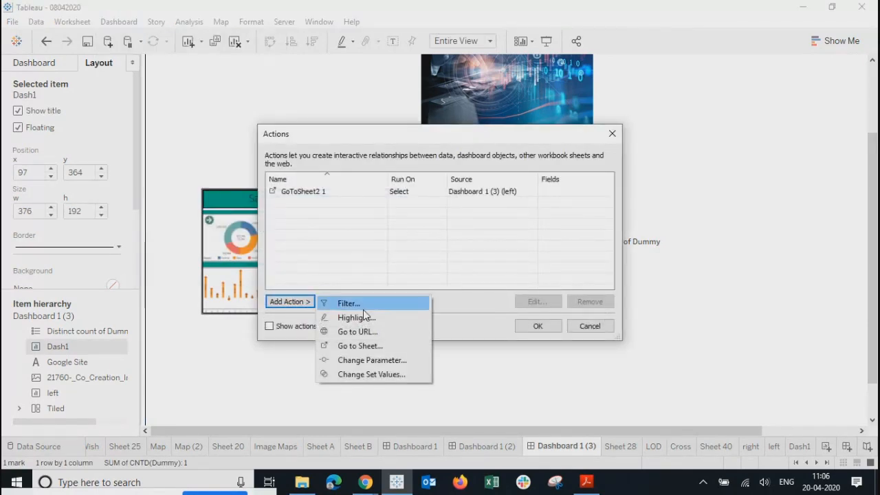
left_click(363, 346)
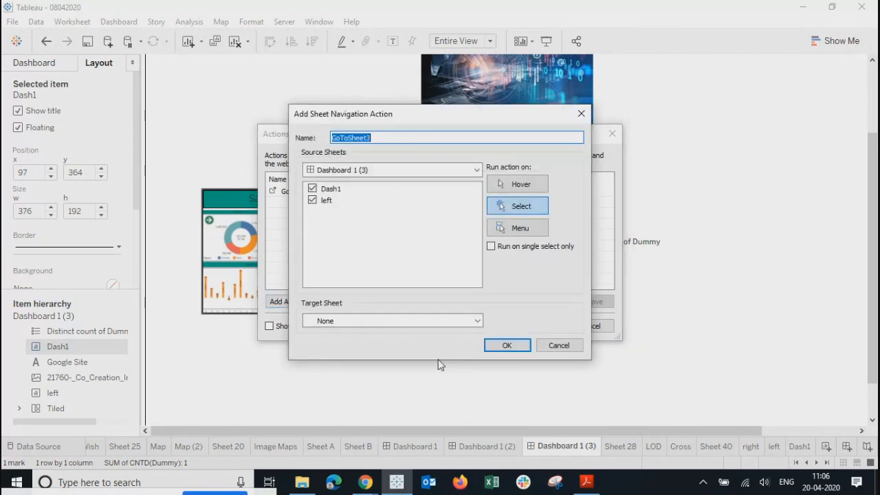
left_click(313, 200)
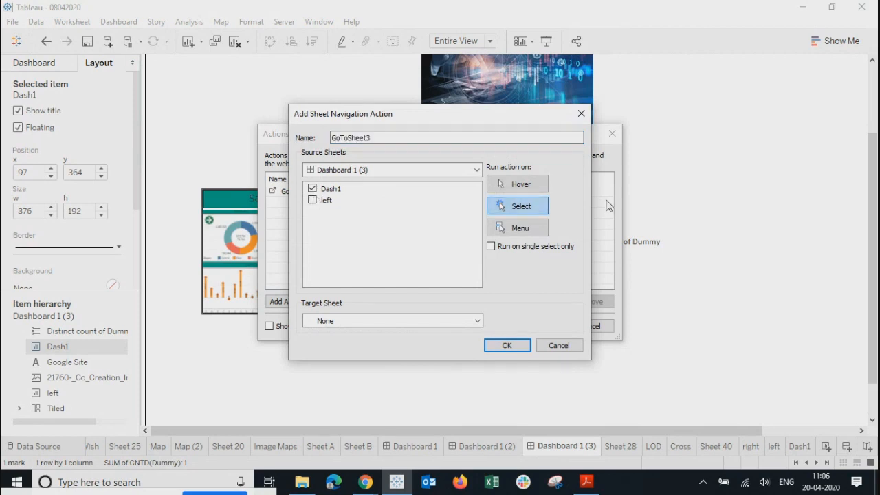
left_click(425, 322)
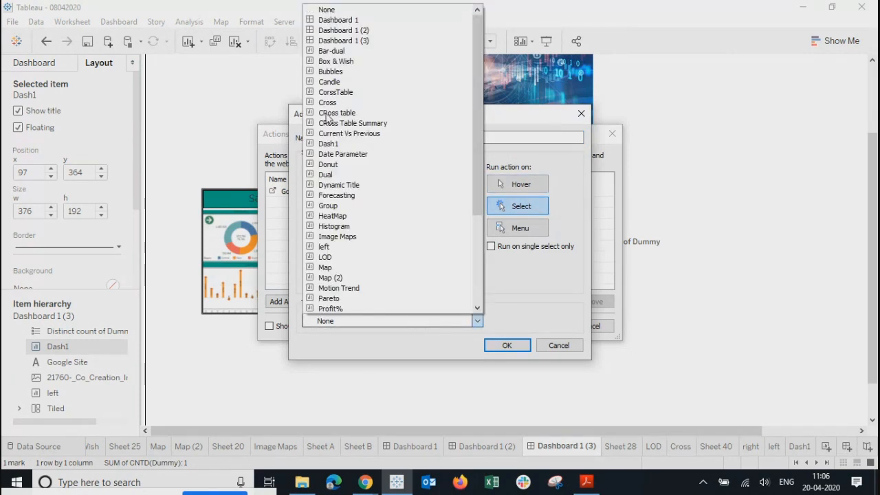
left_click(339, 20)
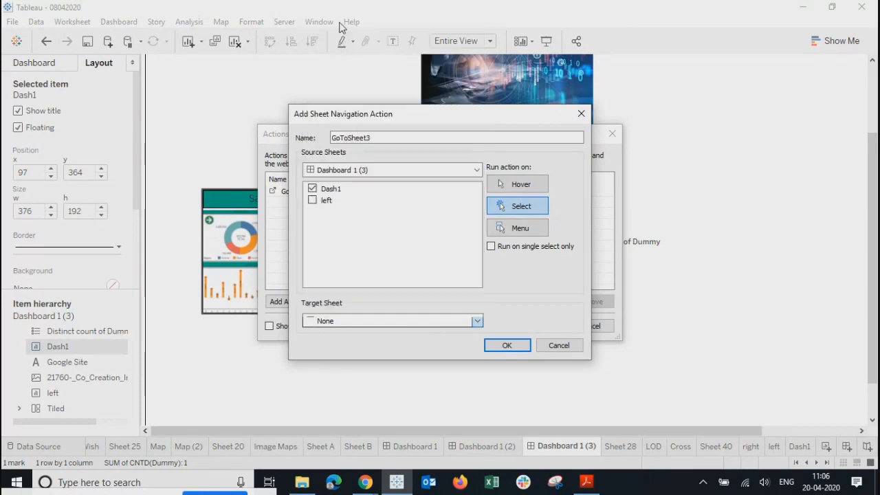
left_click(506, 346)
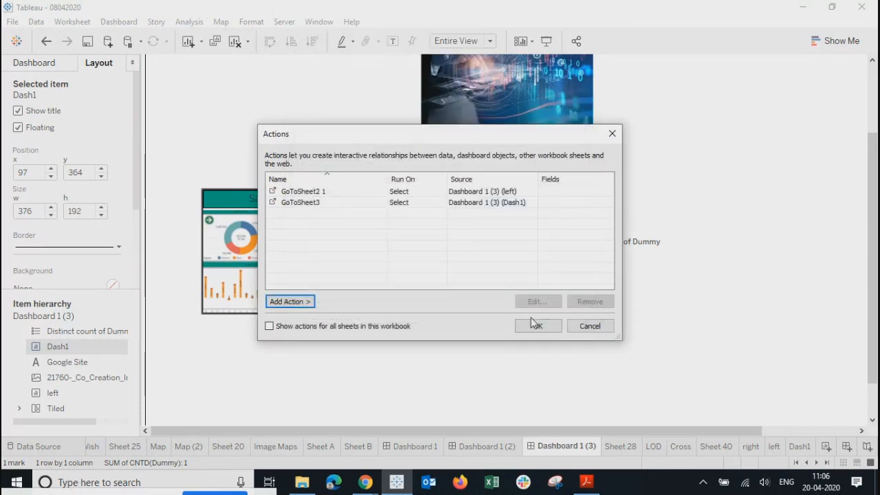
left_click(536, 326)
key("alt+Tab")
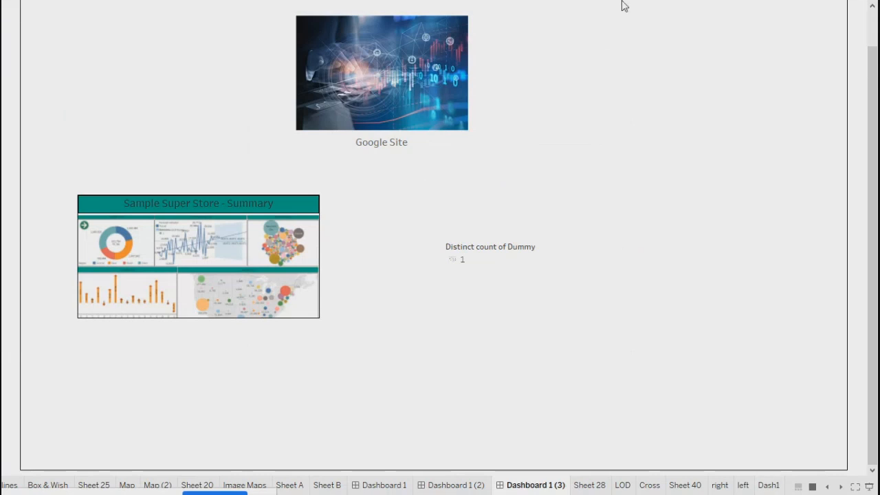
Step: Test the links: Google Site image opens google.com, Summary thumbnail opens Dashboard 1
scroll(625, 118, "up", 1)
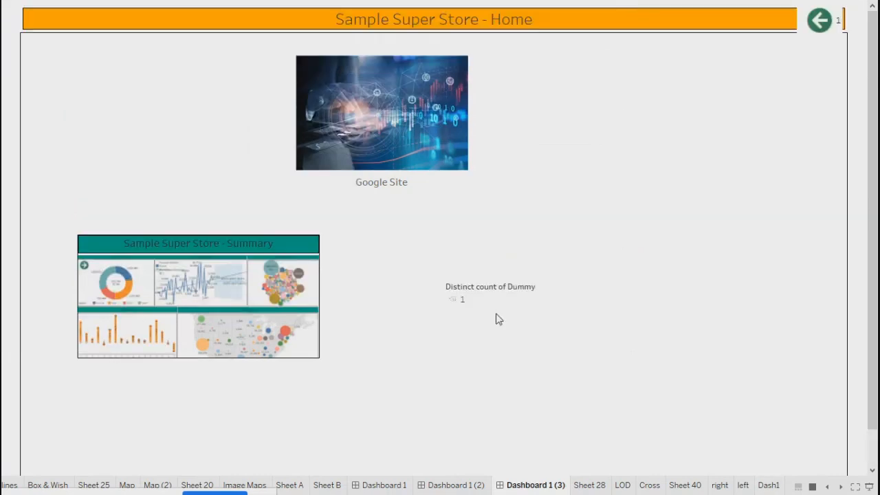
left_click(393, 121)
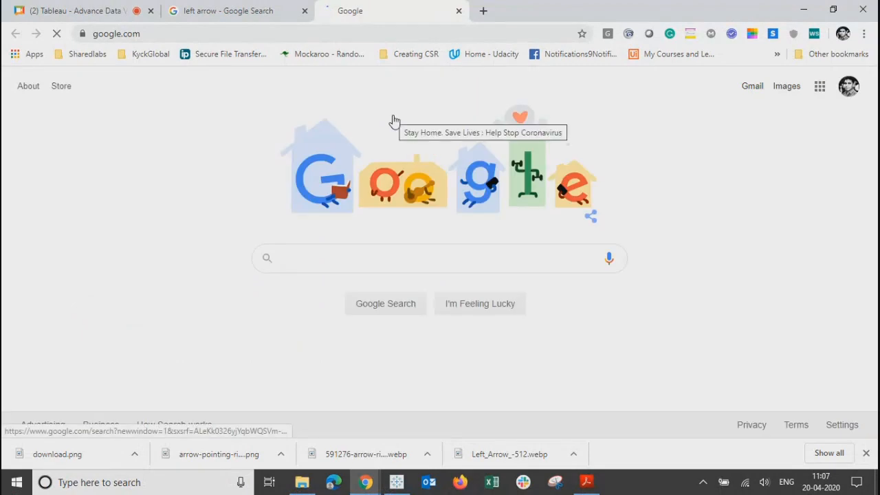
left_click(459, 11)
key("alt+Tab")
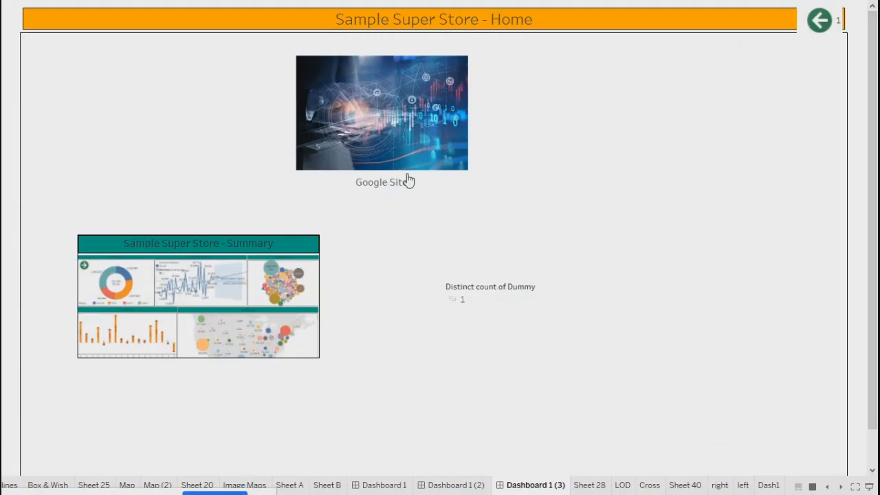
left_click(182, 291)
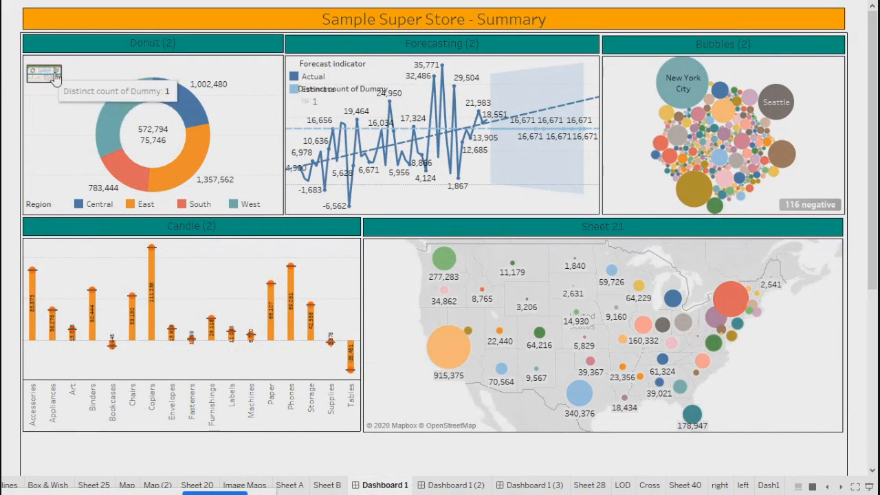
key("Escape")
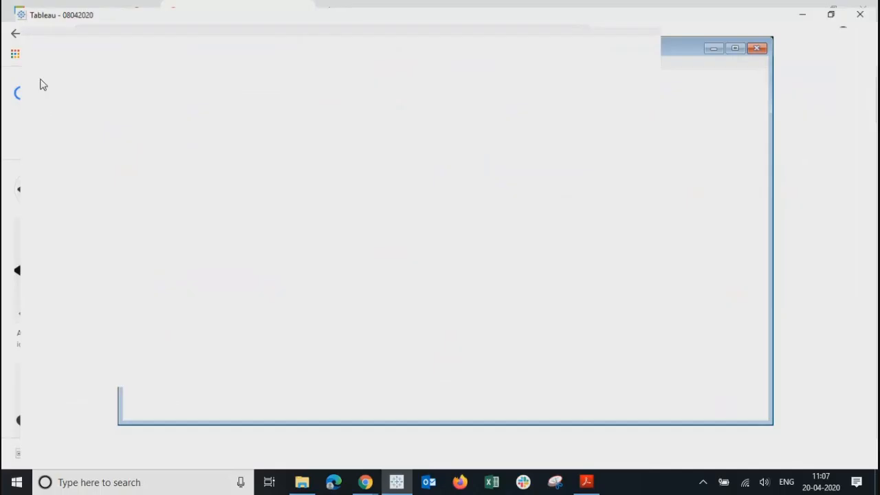
Step: Flip through the Product Summary, Summary and Home dashboard tabs, ending on Dashboard 1 (Summary)
left_click(540, 446)
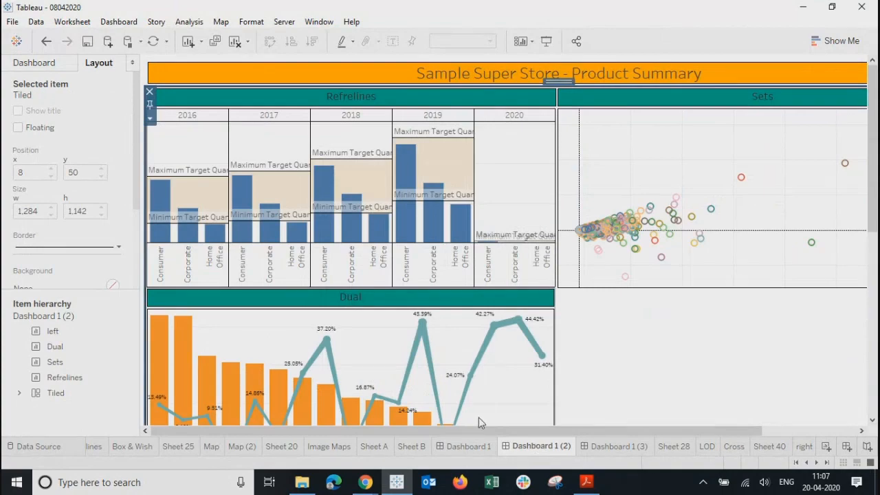
left_click(472, 450)
left_click(537, 445)
left_click(615, 446)
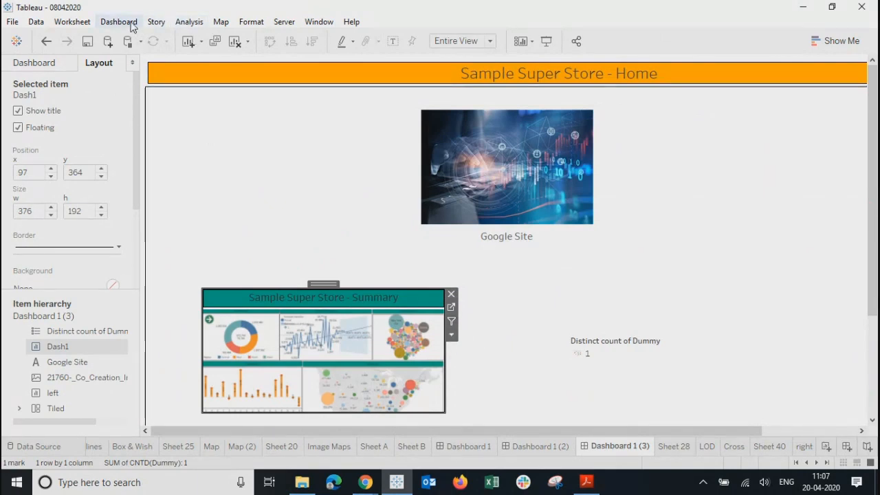
mouse_move(212, 328)
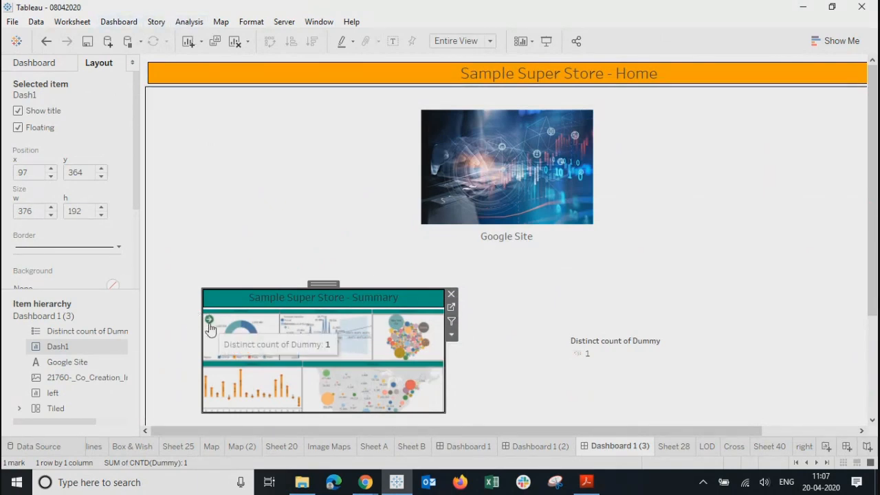
left_click(540, 446)
left_click(465, 448)
mouse_move(166, 123)
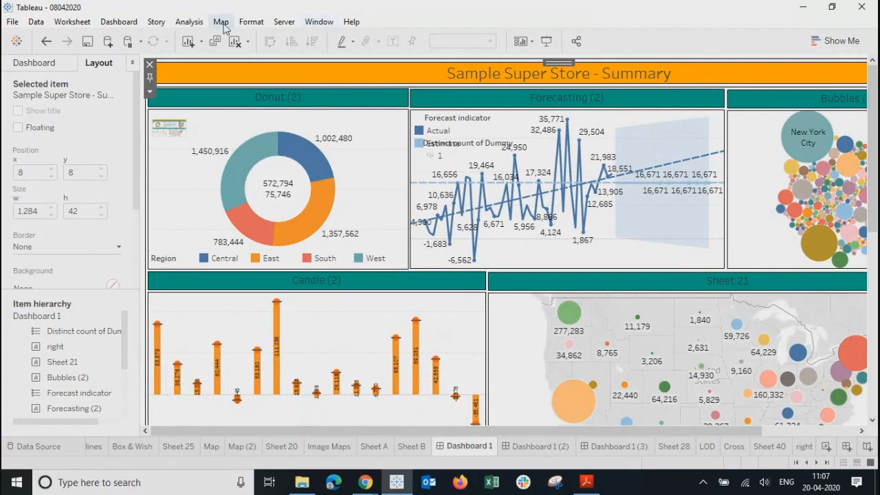
left_click(184, 27)
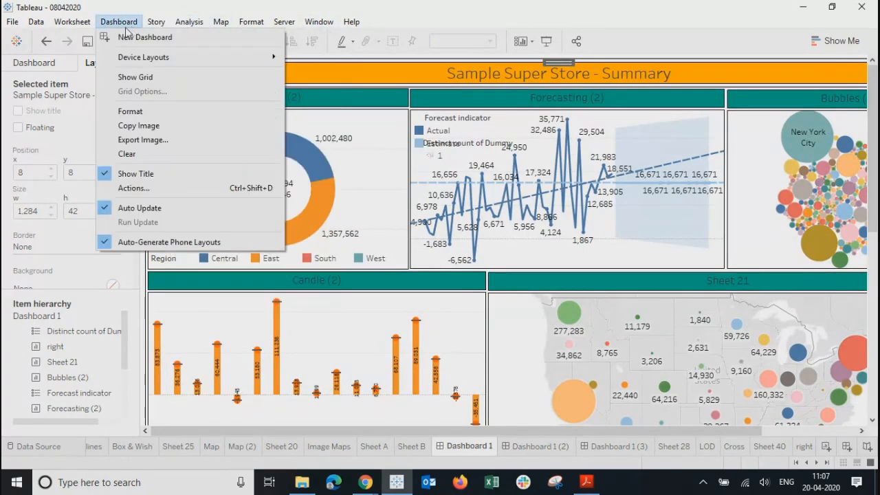
Step: Open the dashboard's Actions list and review the Filter 1 and Filter 2 actions
left_click(117, 197)
left_click(336, 193)
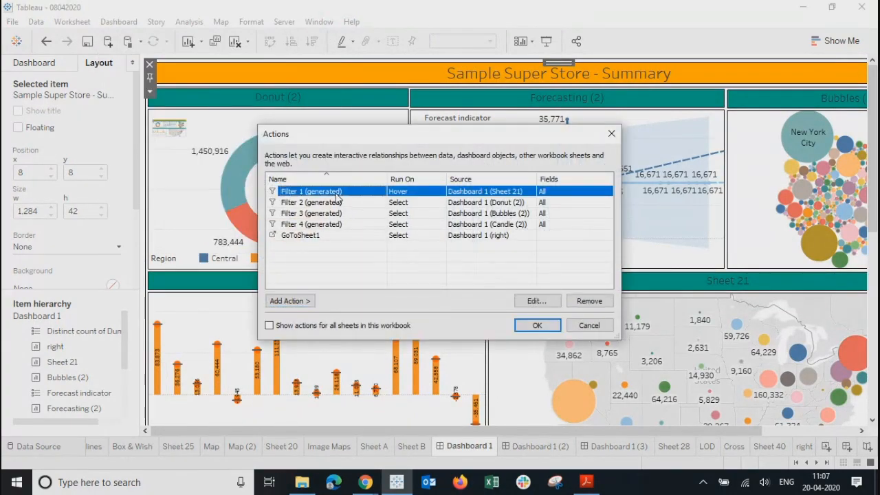
left_click(531, 301)
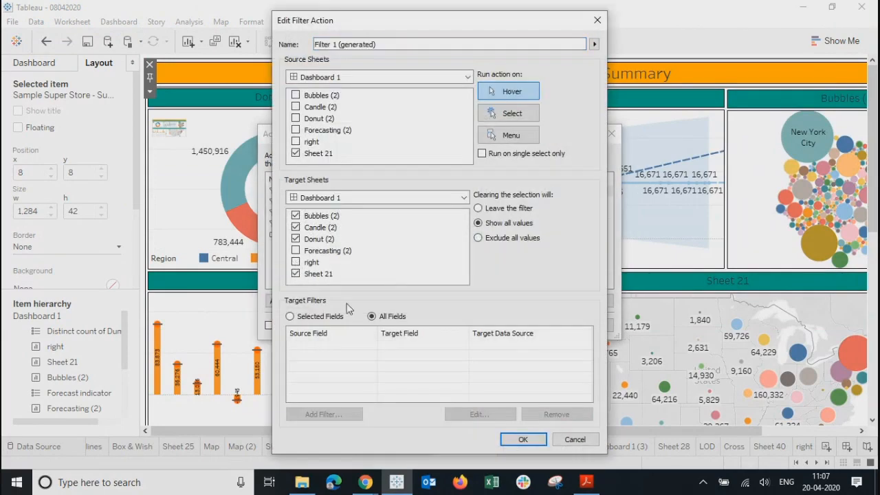
left_click(517, 440)
left_click(278, 203)
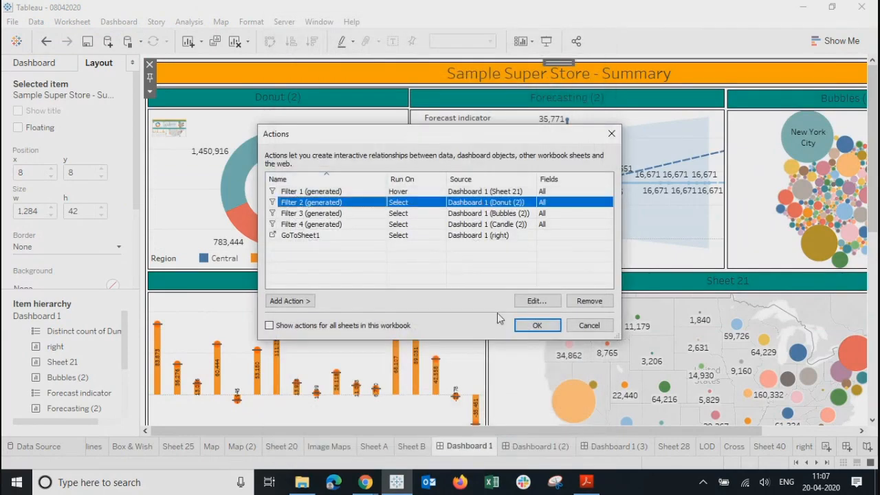
left_click(533, 303)
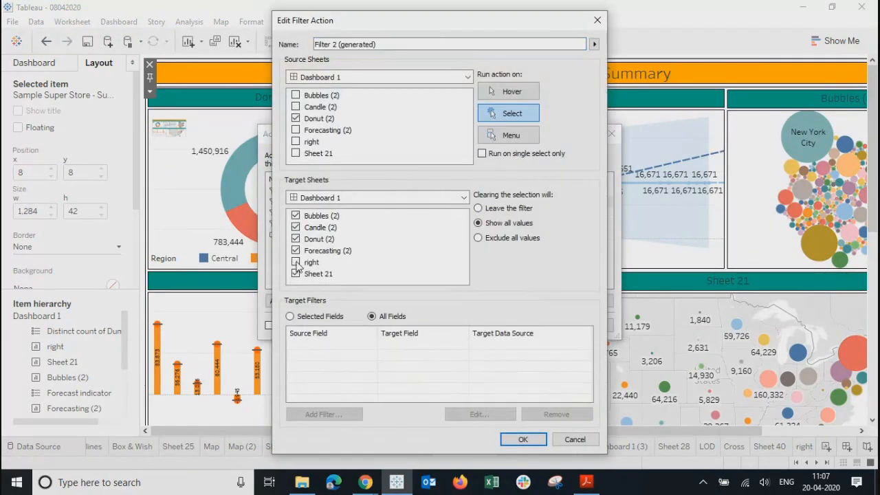
left_click(535, 436)
Step: Uncheck the 'right' target sheet in the Filter 3 and Filter 4 actions and close Actions
left_click(271, 215)
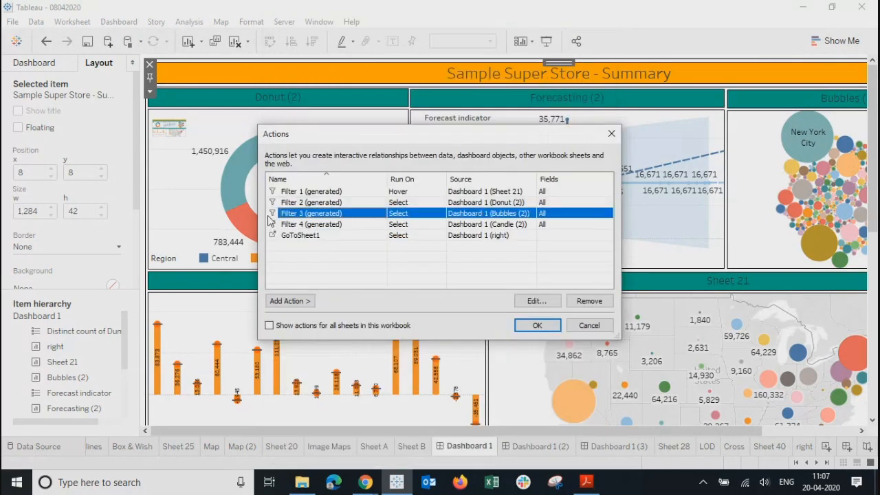
left_click(533, 301)
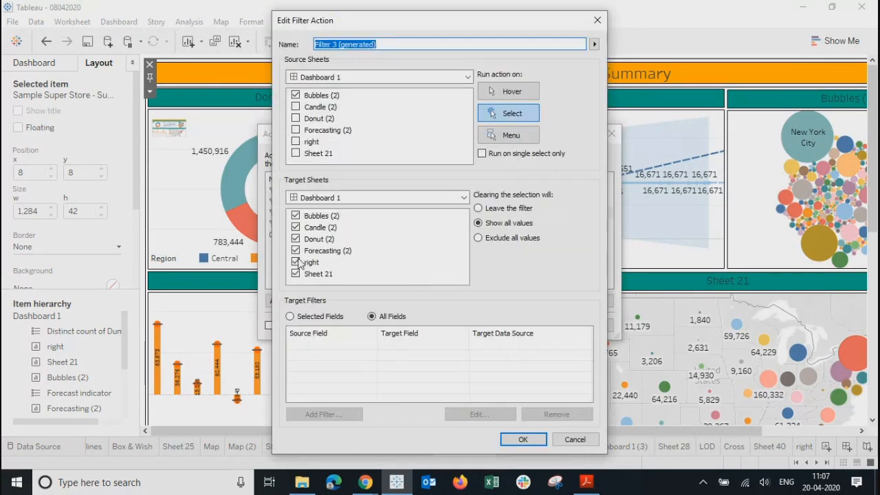
left_click(296, 263)
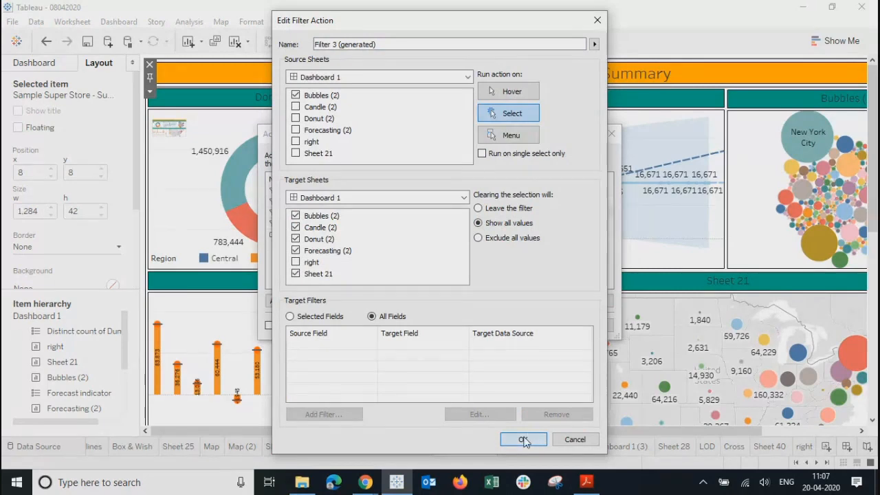
left_click(524, 440)
left_click(300, 235)
left_click(298, 225)
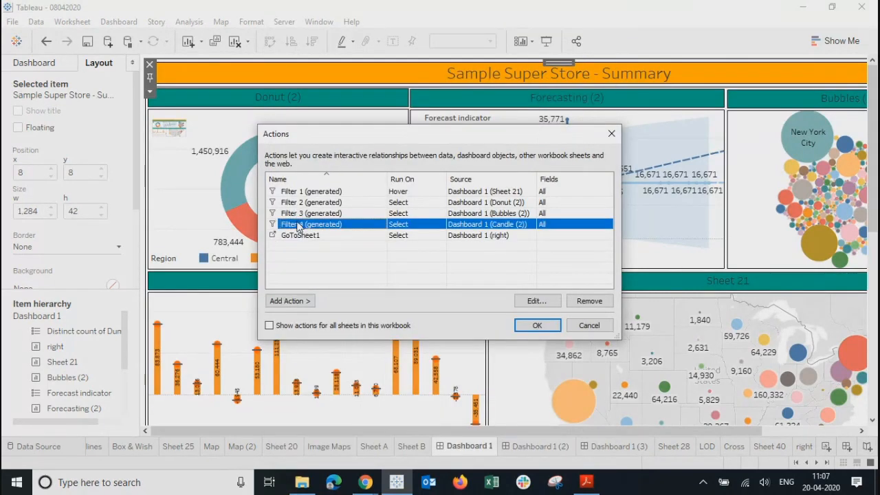
left_click(533, 302)
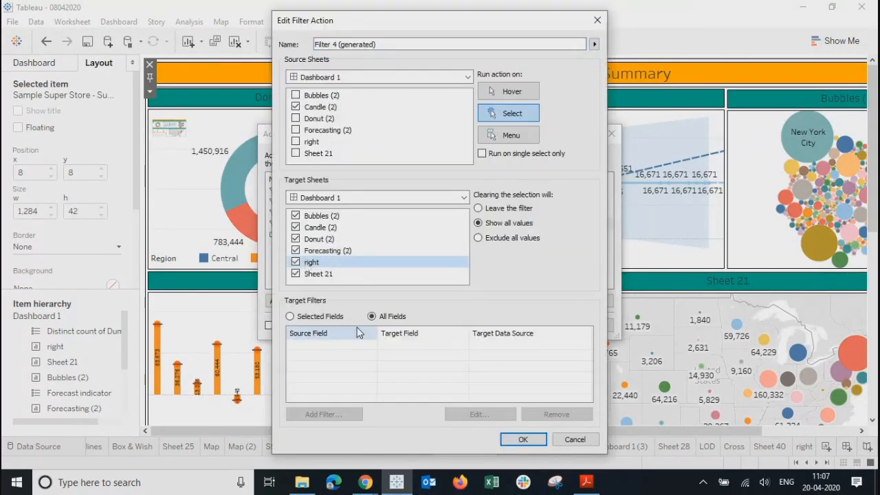
left_click(296, 262)
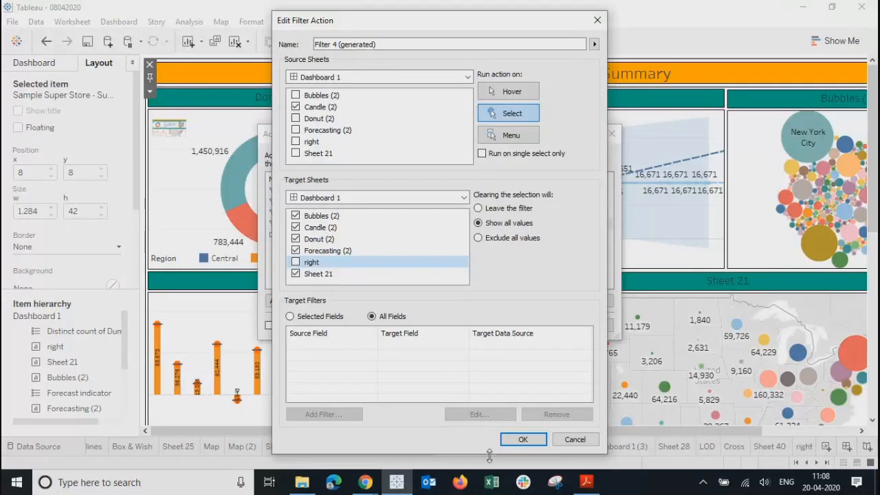
left_click(525, 440)
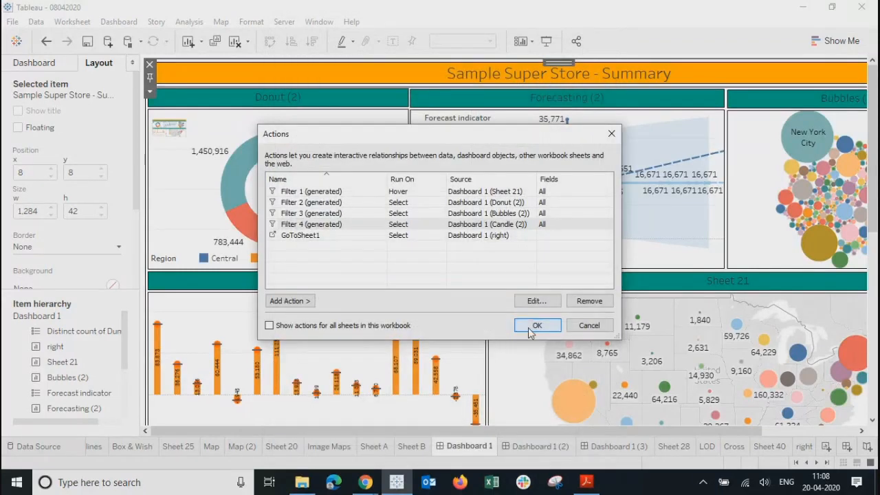
left_click(536, 325)
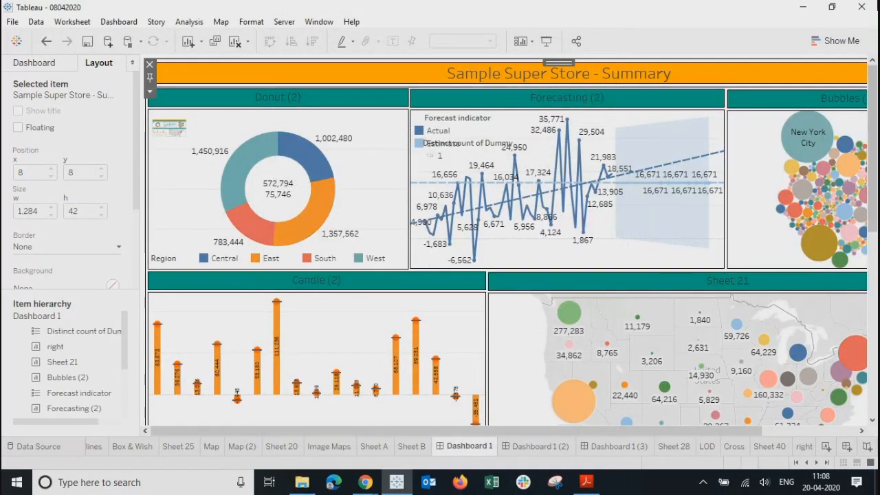
Step: Test the small right arrow sheet on the dashboard, then open the 'right' worksheet
left_click(177, 118)
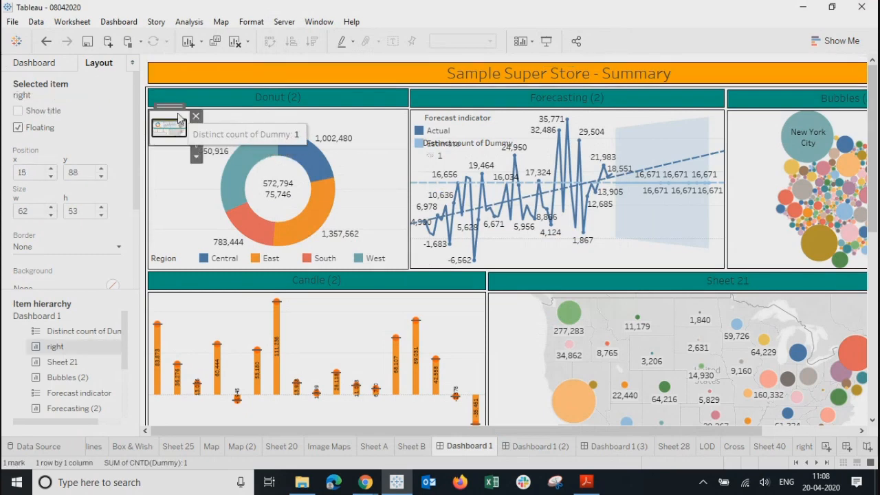
left_click(177, 118)
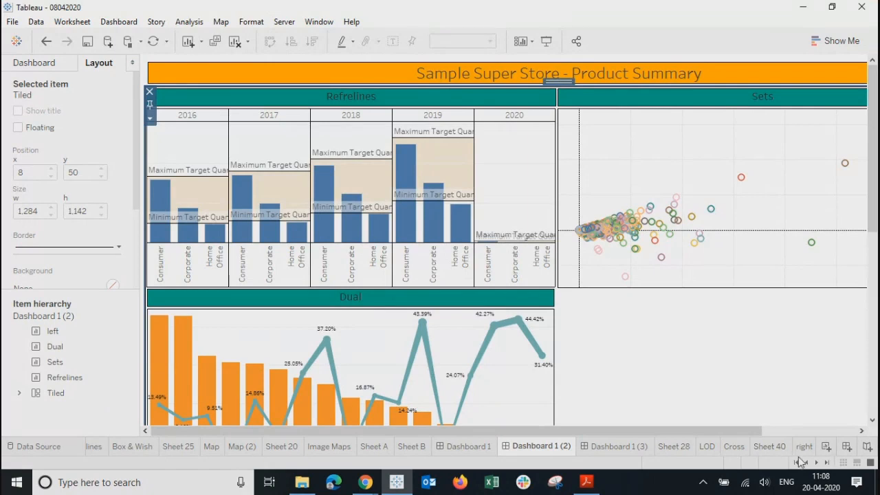
left_click(804, 447)
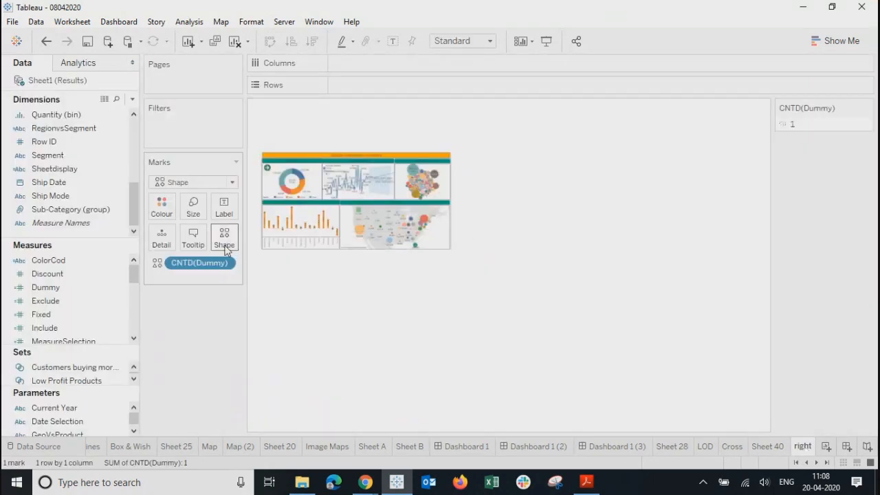
Step: Give the right sheet's mark the green right arrow from the Arrows palette, then view the Home dashboard
left_click(226, 247)
left_click(506, 130)
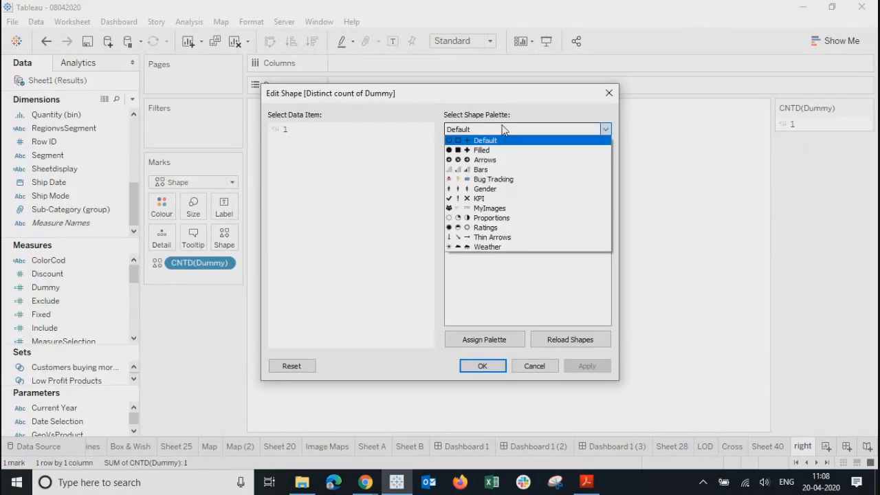
left_click(484, 159)
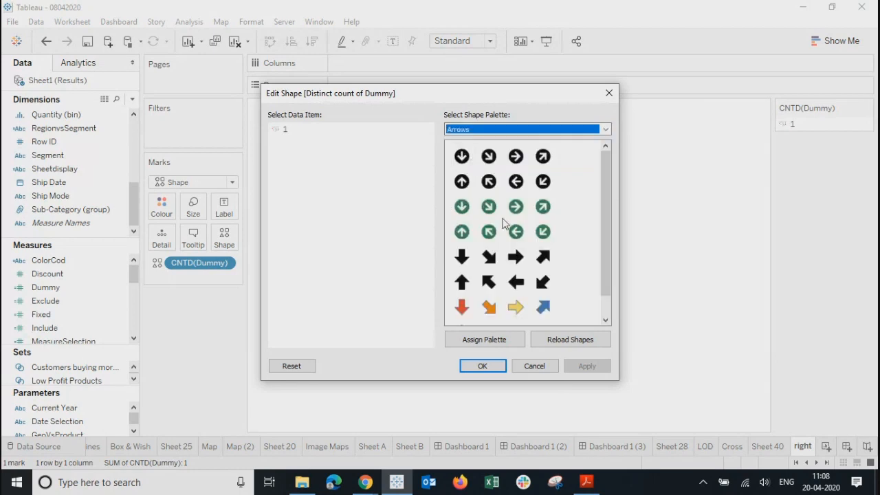
left_click(517, 206)
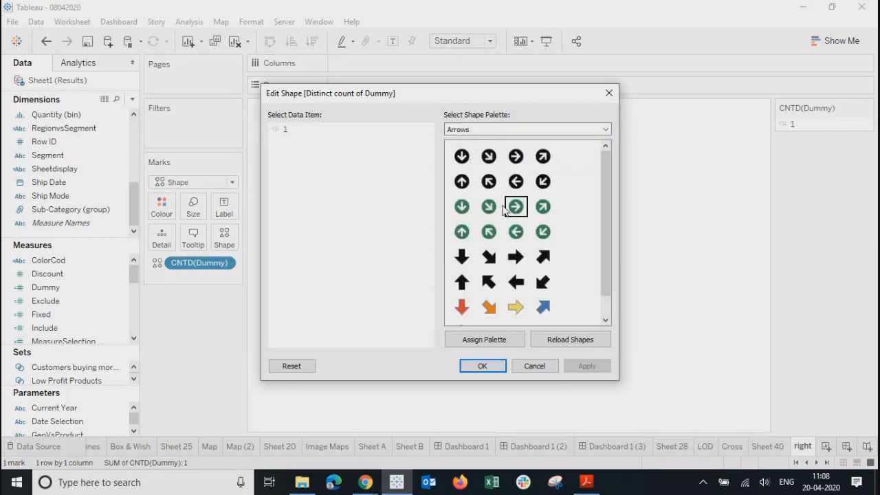
left_click(285, 130)
left_click(516, 207)
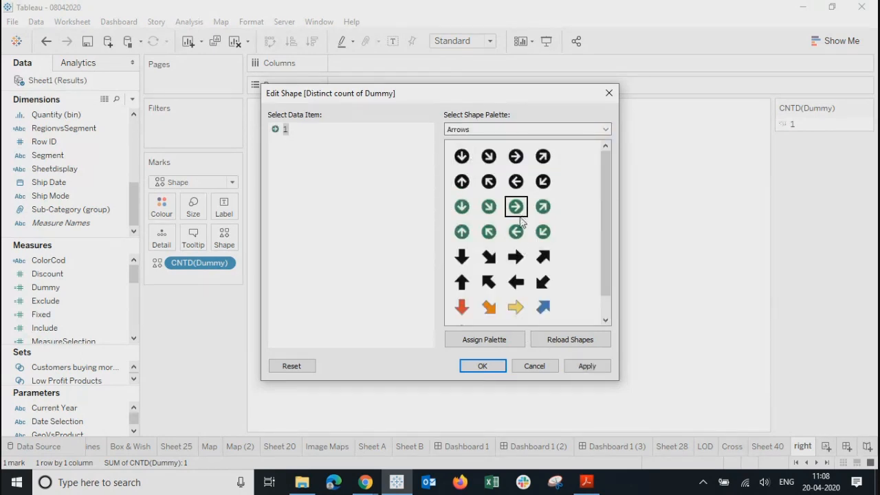
left_click(584, 366)
left_click(482, 365)
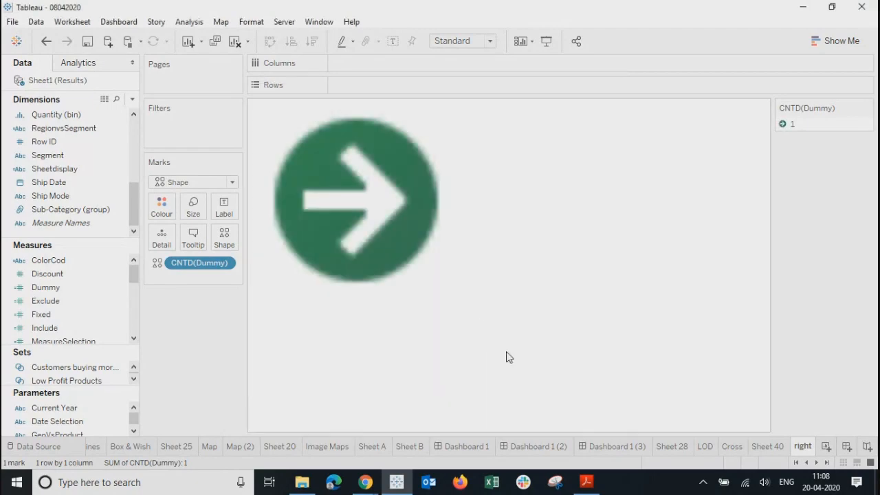
left_click(617, 447)
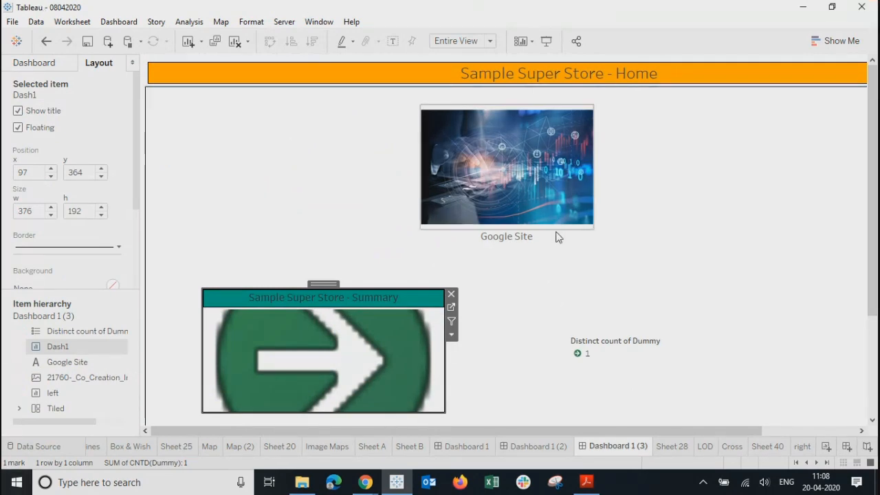
Step: On Dash1, change the Dummy measure's aggregation to Average
left_click(452, 308)
right_click(227, 264)
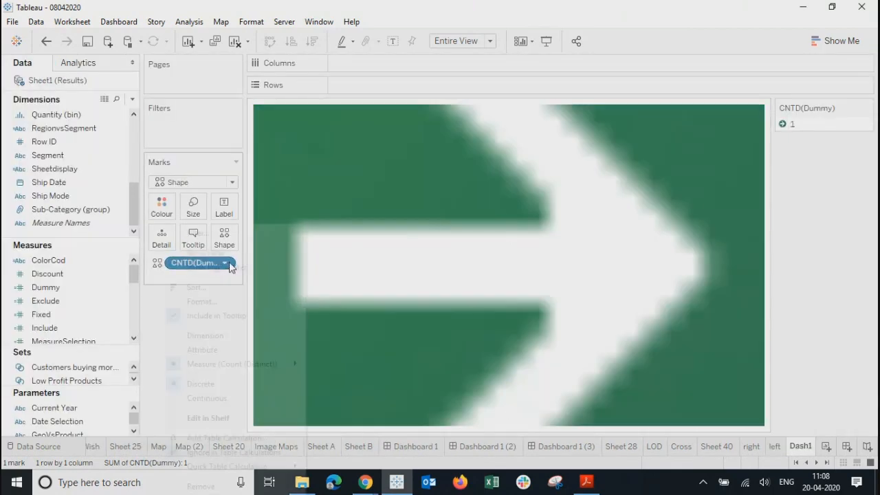
mouse_move(237, 365)
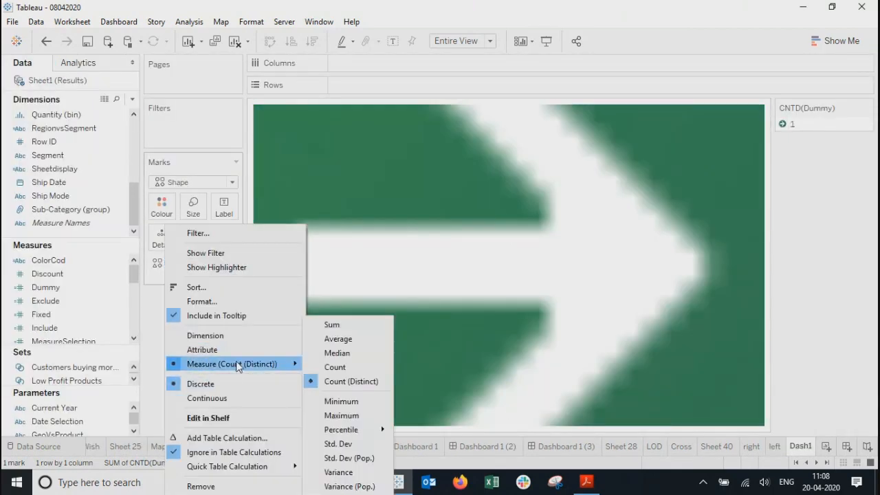
left_click(344, 341)
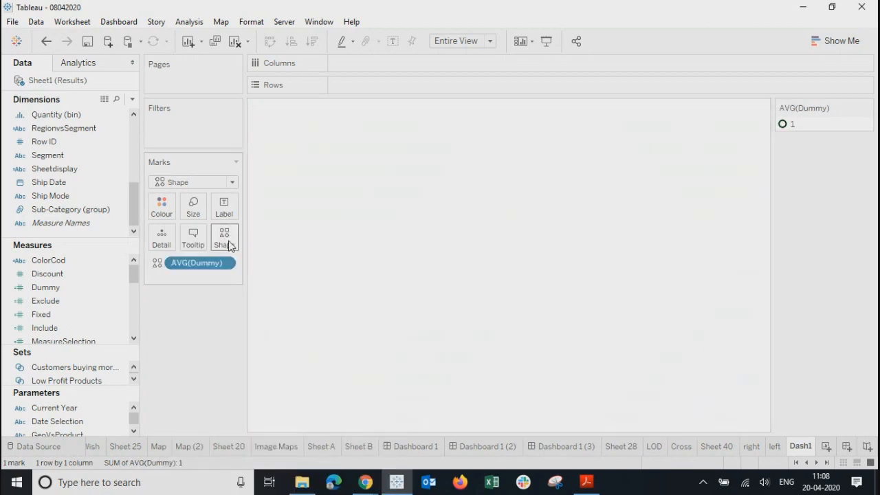
Step: Set Dash1's mark shape to the Summary dashboard thumbnail from the MyImages palette, then return to Home
left_click(225, 242)
left_click(552, 130)
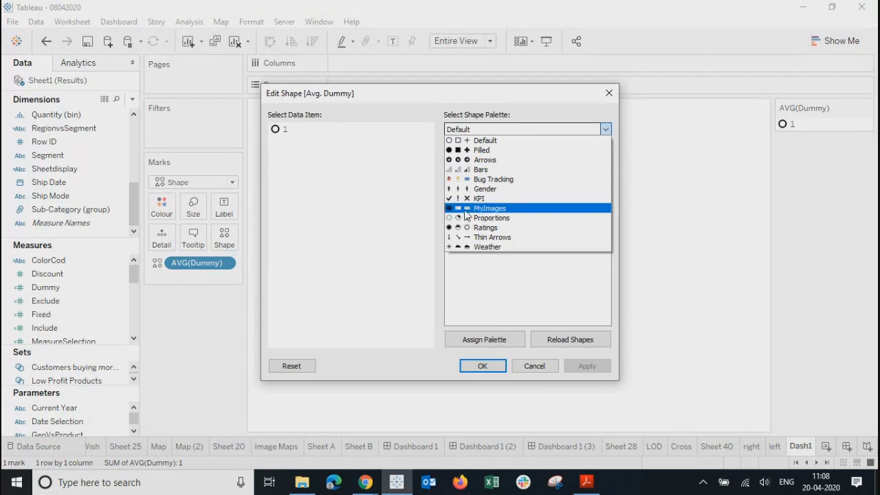
left_click(470, 209)
left_click(521, 159)
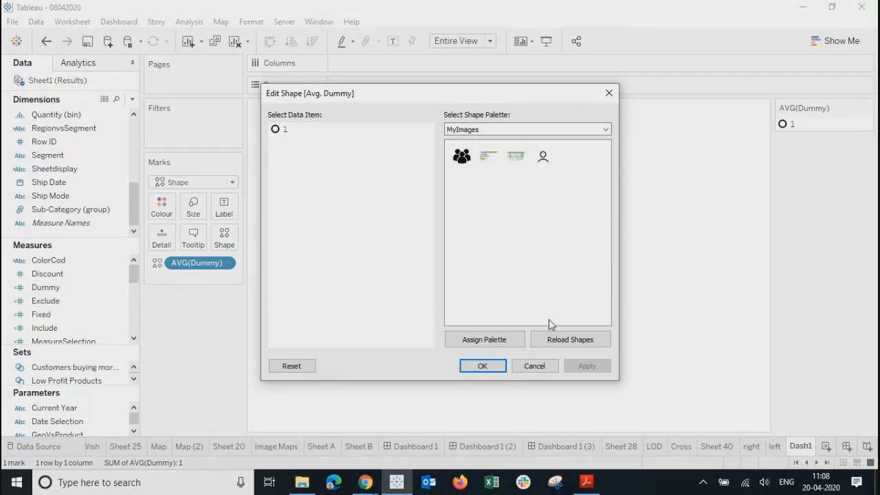
left_click(276, 131)
left_click(516, 156)
left_click(586, 366)
left_click(492, 366)
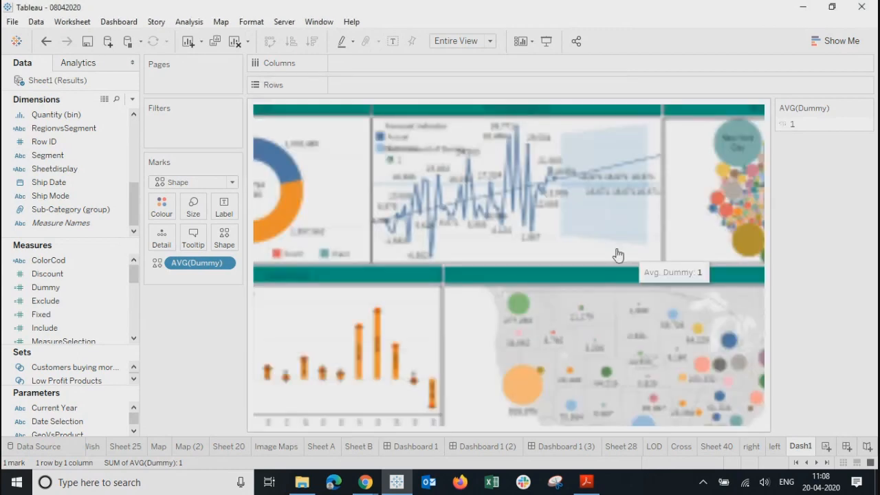
left_click(559, 446)
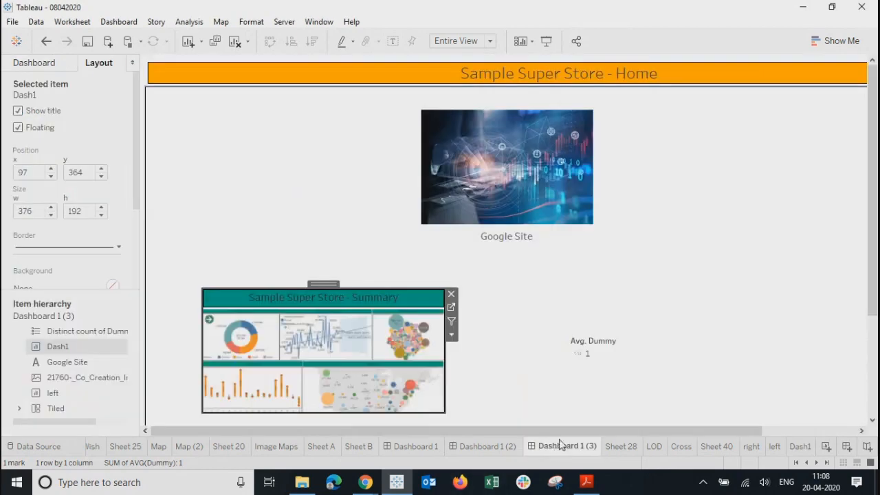
left_click(314, 215)
Step: In Presentation Mode, follow the Summary thumbnail and the arrow links between Summary and Product Summary, then exit
left_click(546, 41)
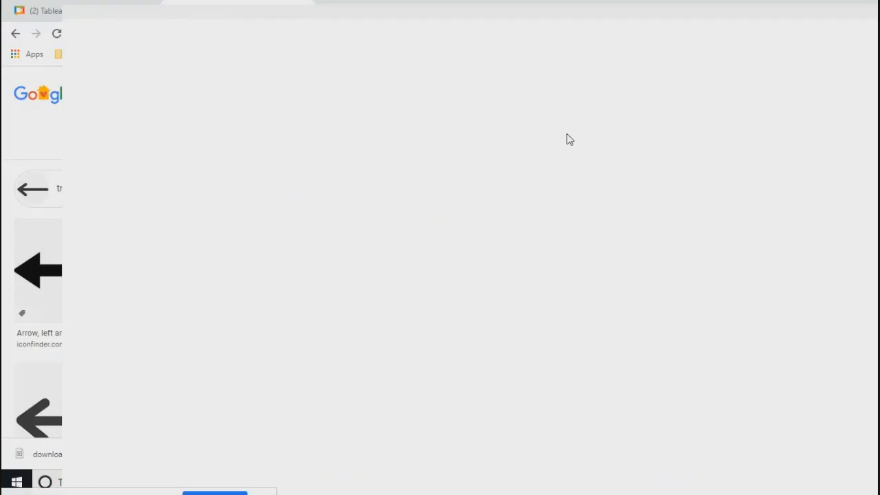
left_click(211, 262)
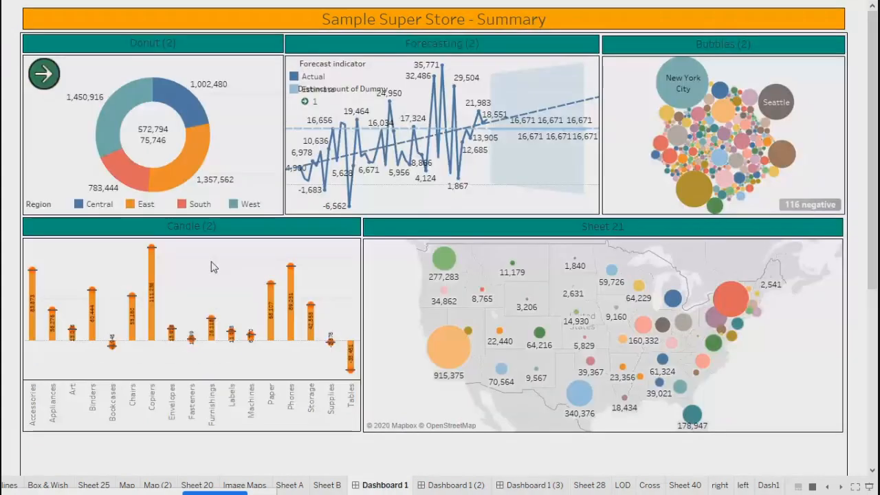
left_click(44, 74)
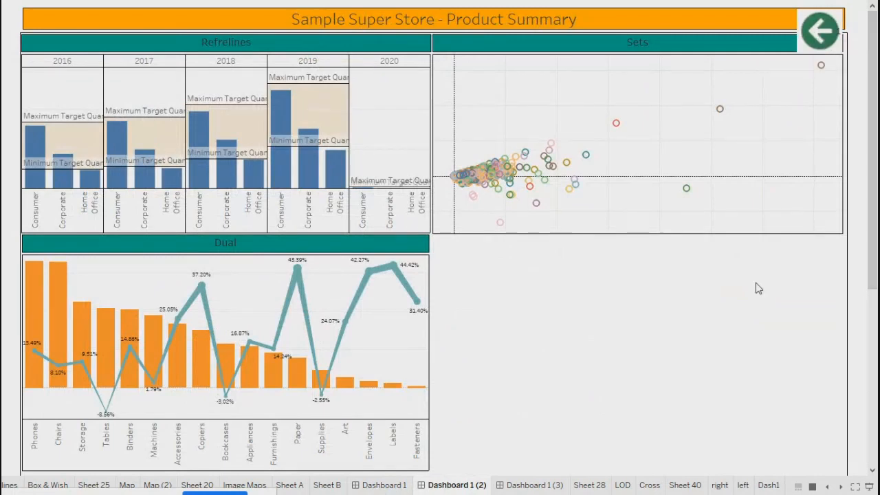
left_click(821, 30)
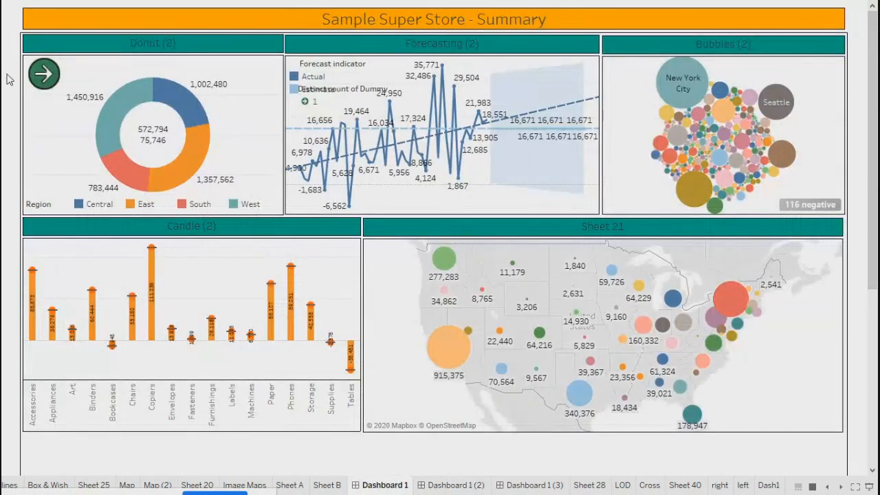
left_click(42, 74)
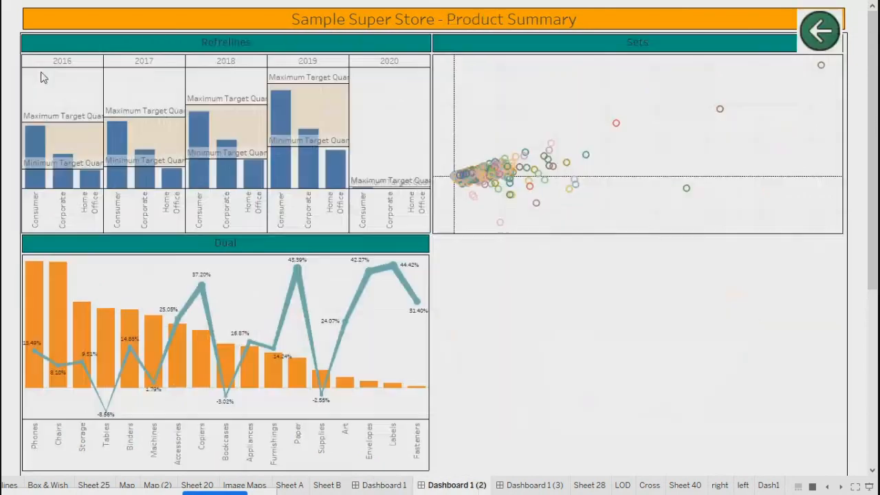
key("Escape")
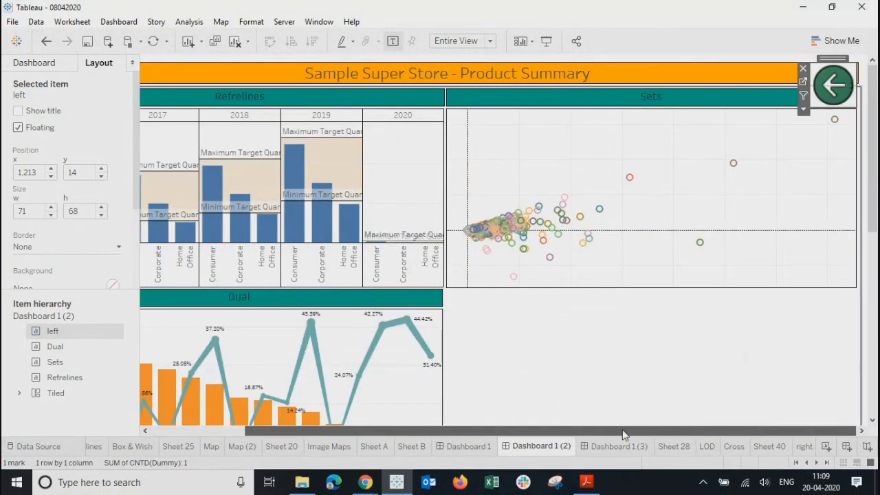
Step: Scroll the sheet tabs and switch to the Summary dashboard (Dashboard 1)
left_click_drag(429, 436, 523, 436)
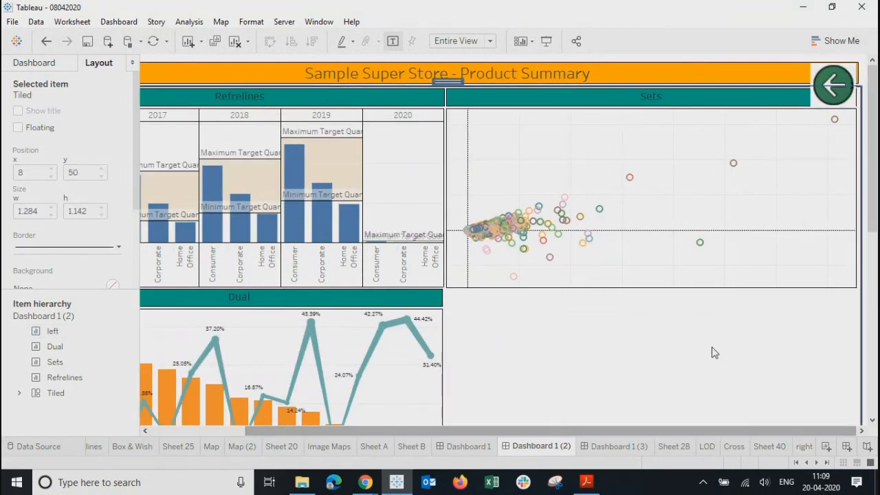
left_click_drag(386, 431, 207, 428)
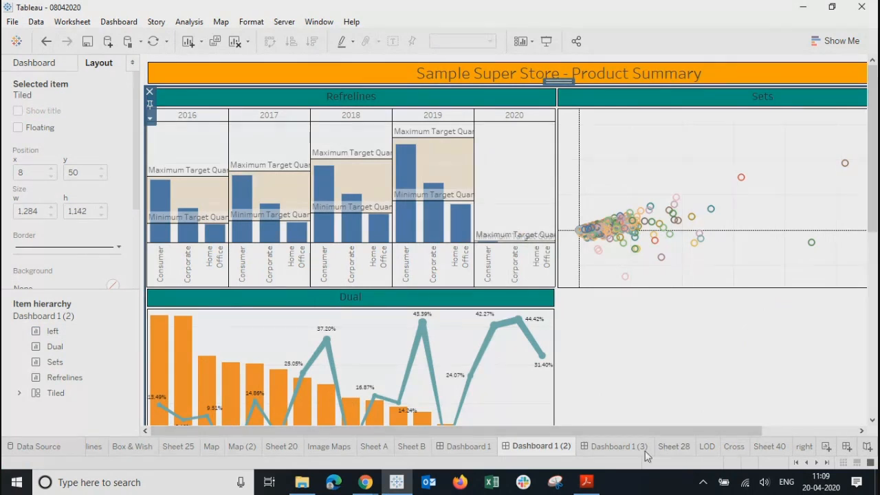
left_click(455, 453)
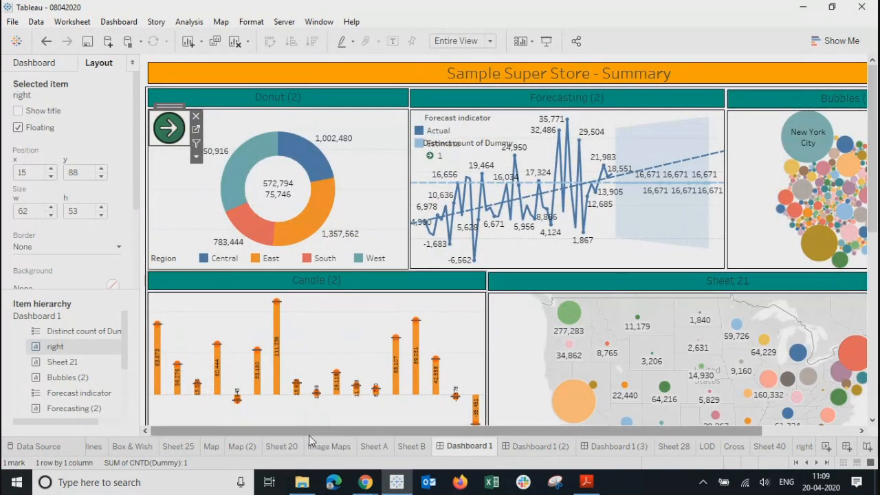
left_click_drag(309, 434, 411, 436)
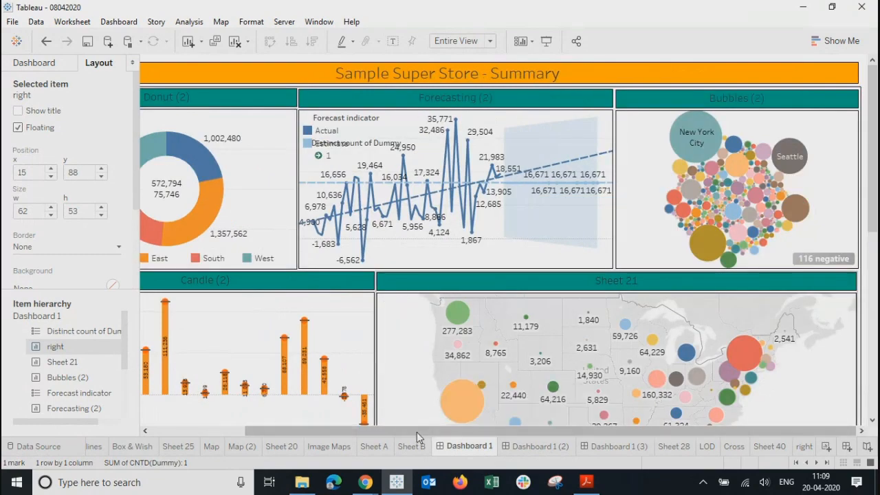
Step: Drag the floating green arrow button to the top-right corner (x 1,218, y 24), then return to Product Summary
left_click(167, 431)
left_click_drag(168, 111, 856, 71)
left_click_drag(588, 429, 722, 428)
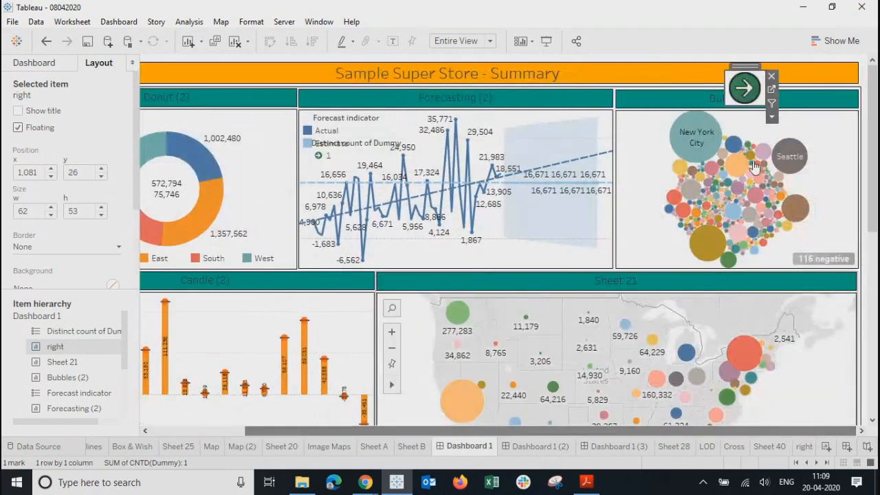
left_click_drag(747, 68, 835, 66)
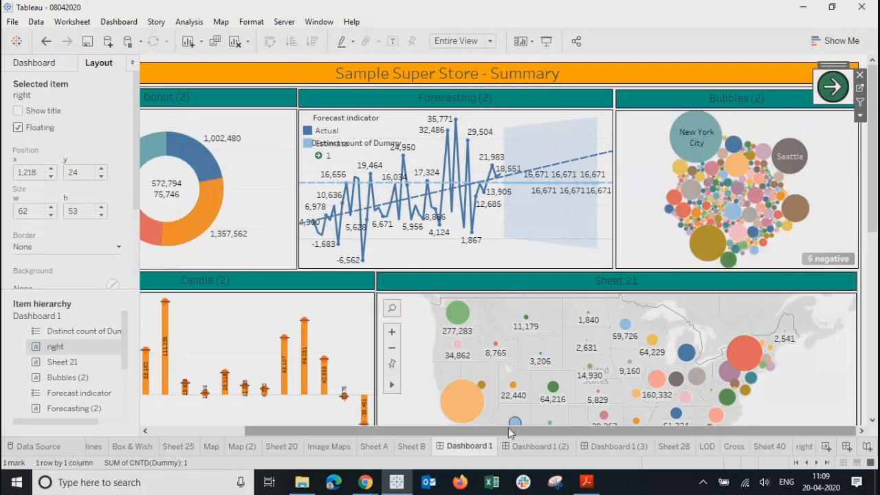
left_click_drag(507, 428, 223, 434)
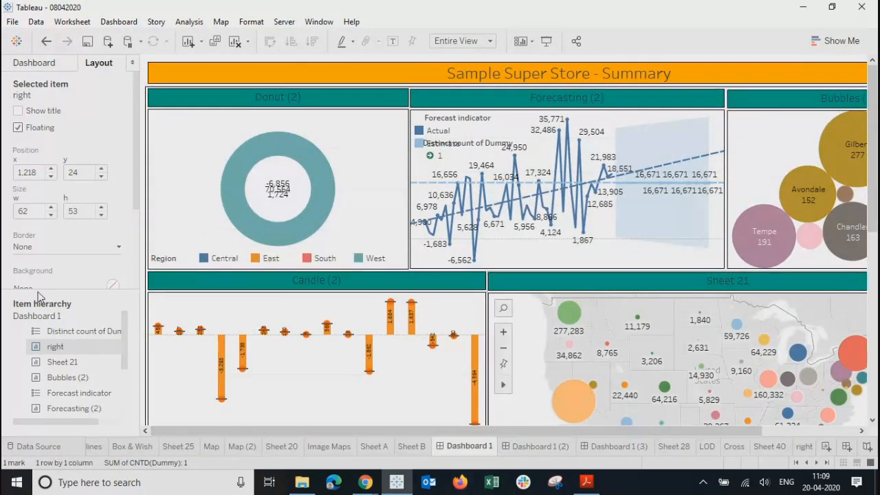
left_click_drag(135, 171, 117, 93)
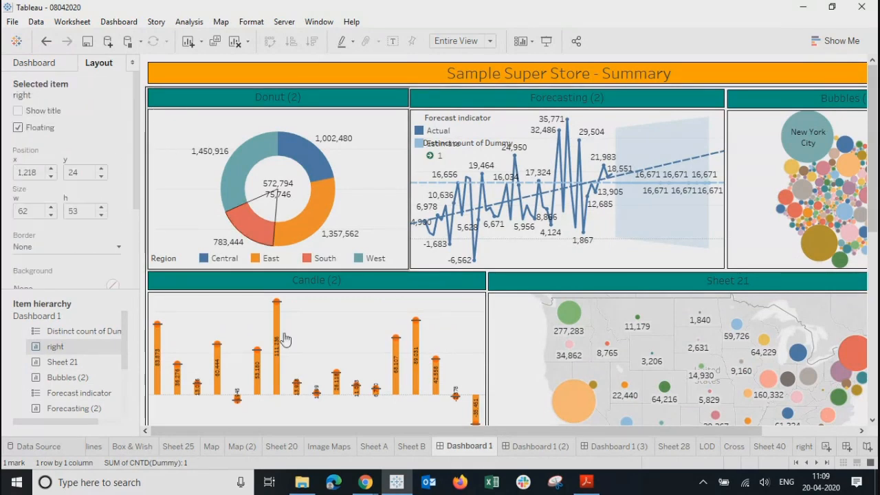
left_click(537, 446)
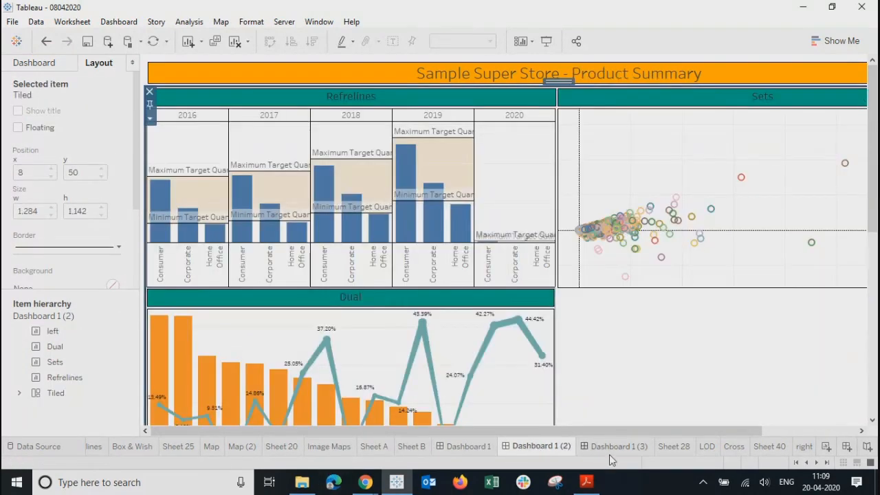
Step: On the Home dashboard, delete the floating Avg. Dummy legend
left_click(599, 446)
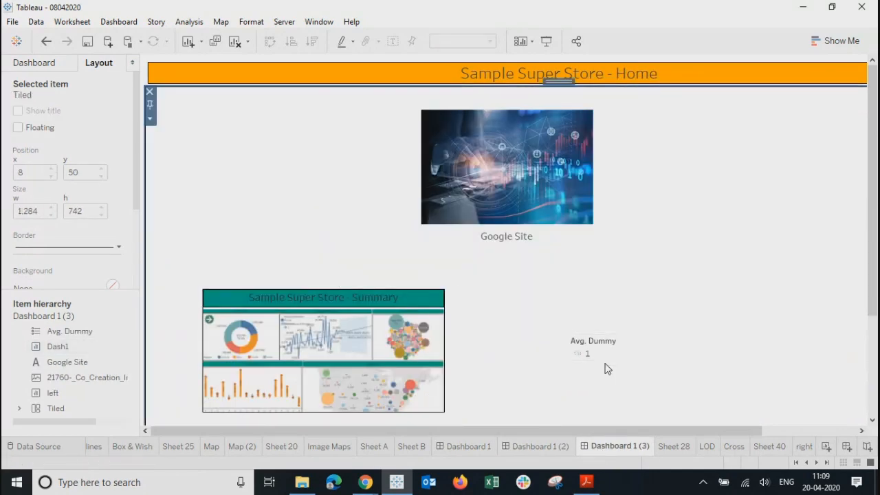
left_click(631, 363)
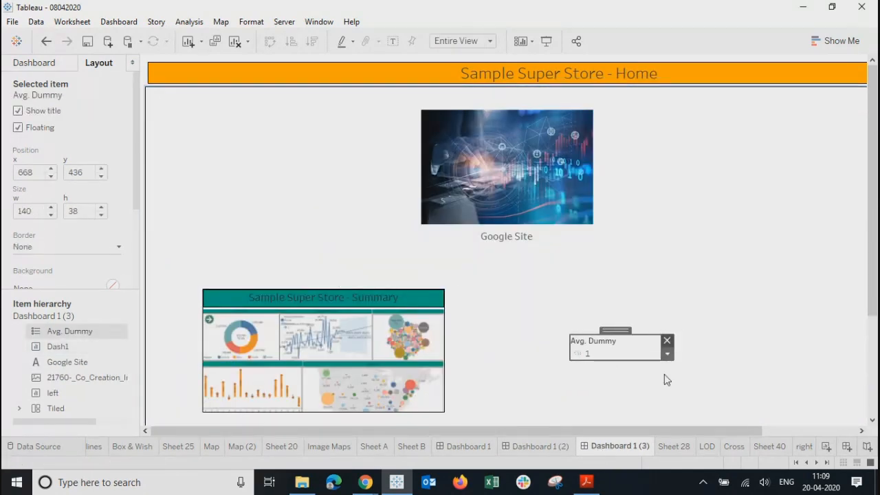
key("Delete")
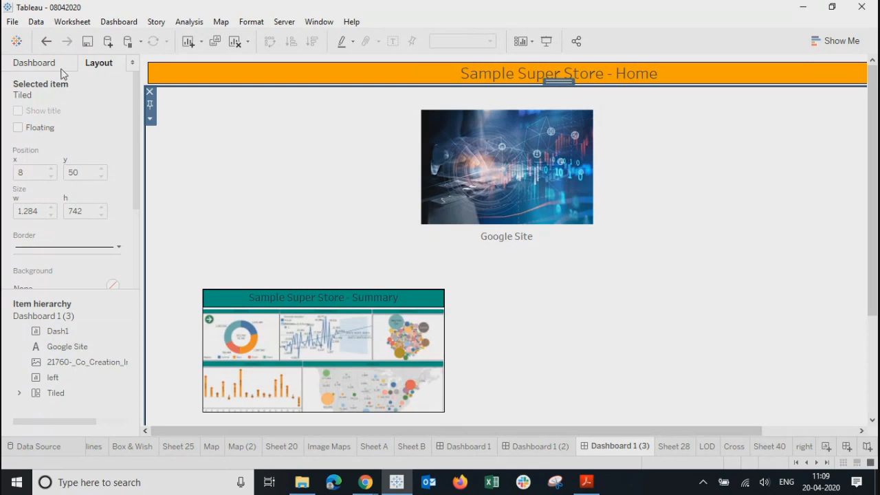
Step: Shift the Summary thumbnail up and to the left, then preview the Home dashboard in Presentation Mode
left_click(60, 68)
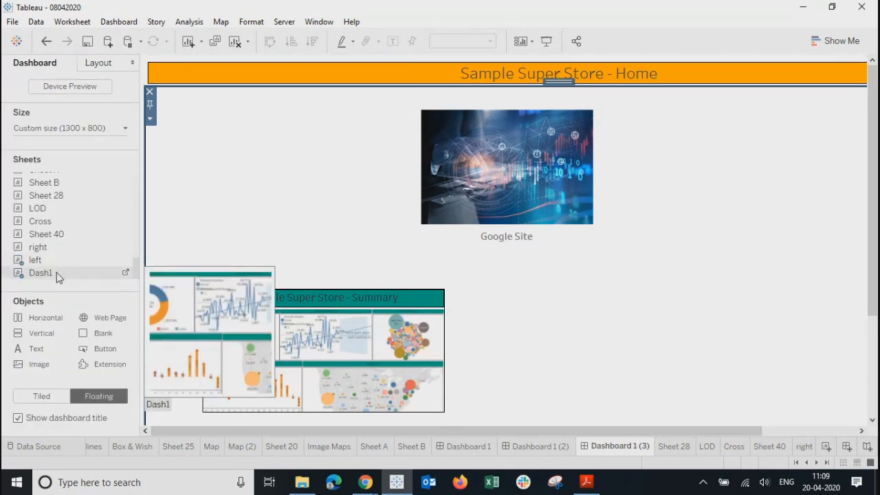
left_click(296, 294)
left_click_drag(326, 283, 297, 258)
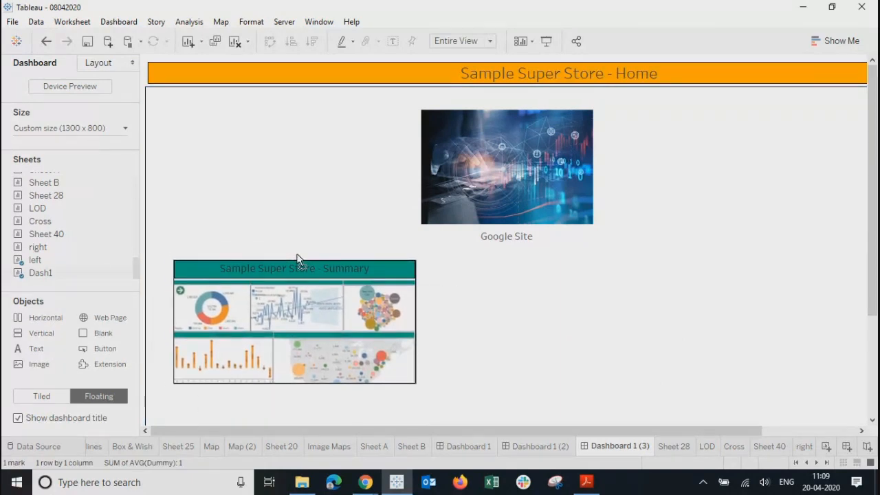
left_click(645, 324)
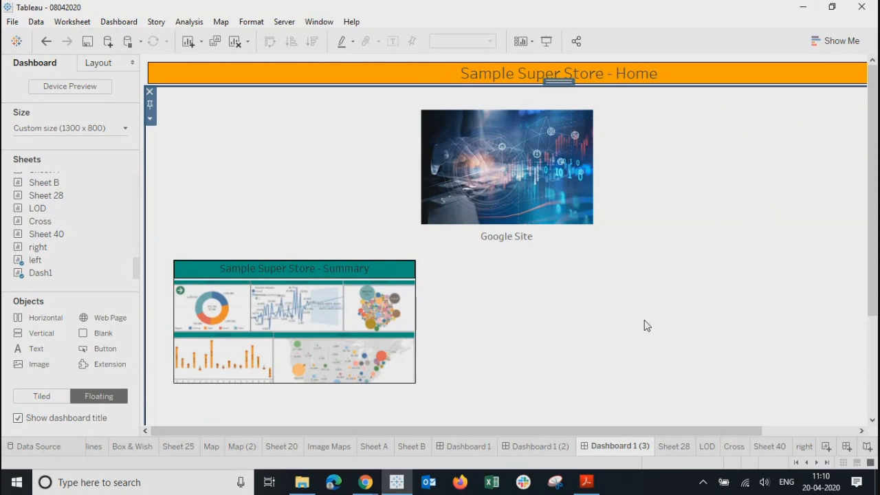
left_click(546, 40)
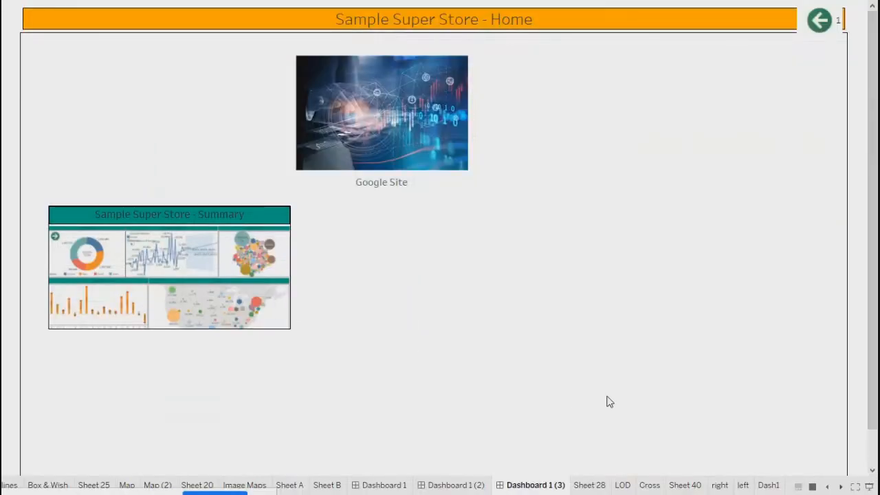
key("Escape")
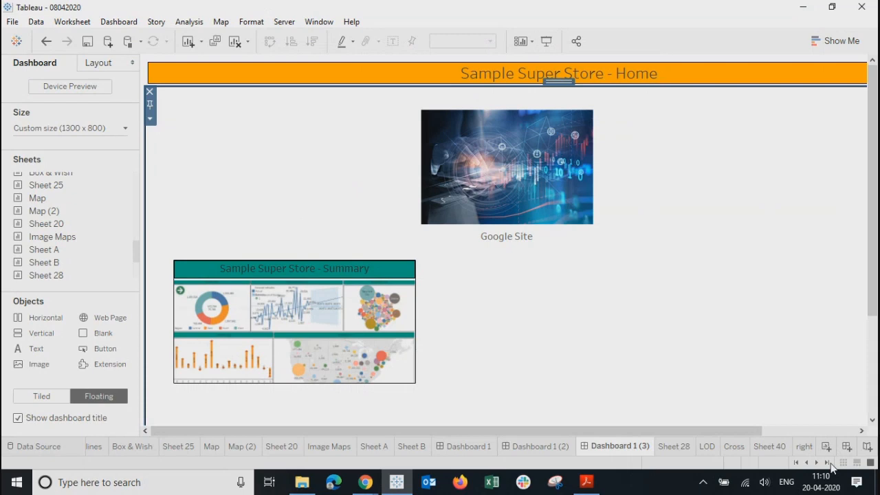
Step: Duplicate the Dash1 sheet as Dash1 (2) and remove AVG(Dummy) from its view
left_click(828, 462)
left_click(806, 443)
right_click(798, 447)
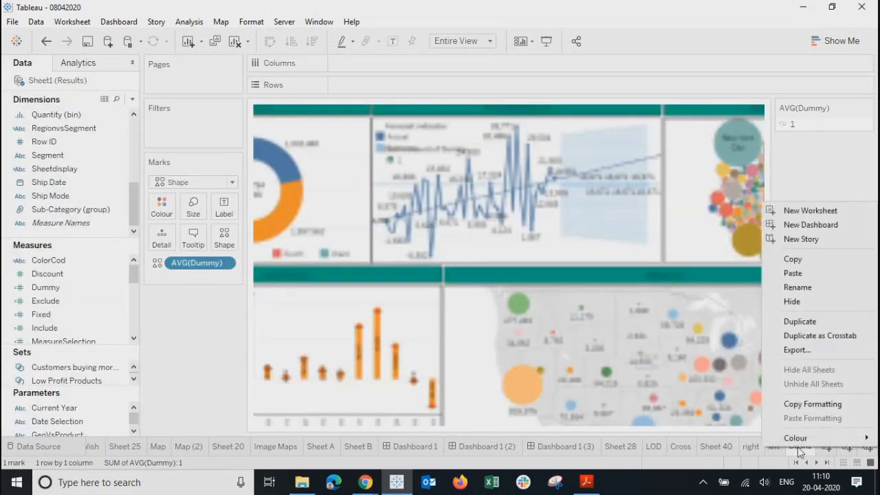
left_click(798, 321)
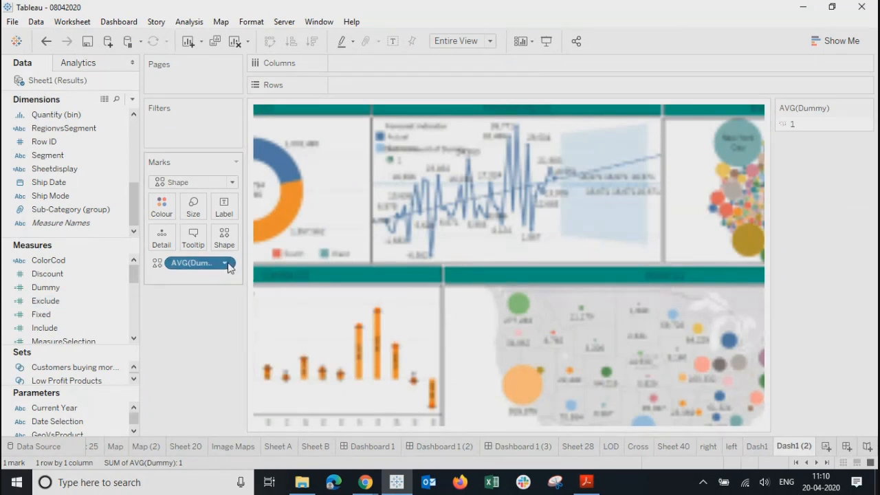
left_click(226, 263)
left_click(192, 483)
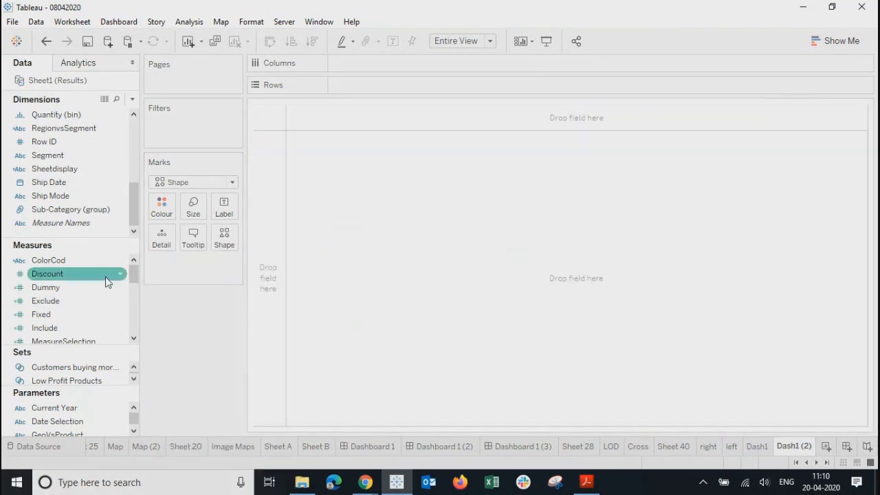
Step: Add Number of Records to Marks as Count (Distinct), keeping the Shape mark type
left_click_drag(134, 279, 138, 341)
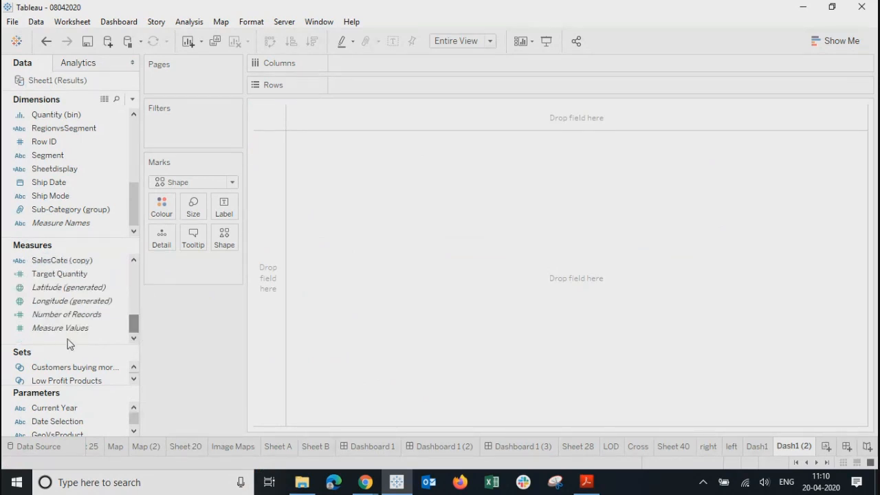
left_click_drag(66, 314, 225, 239)
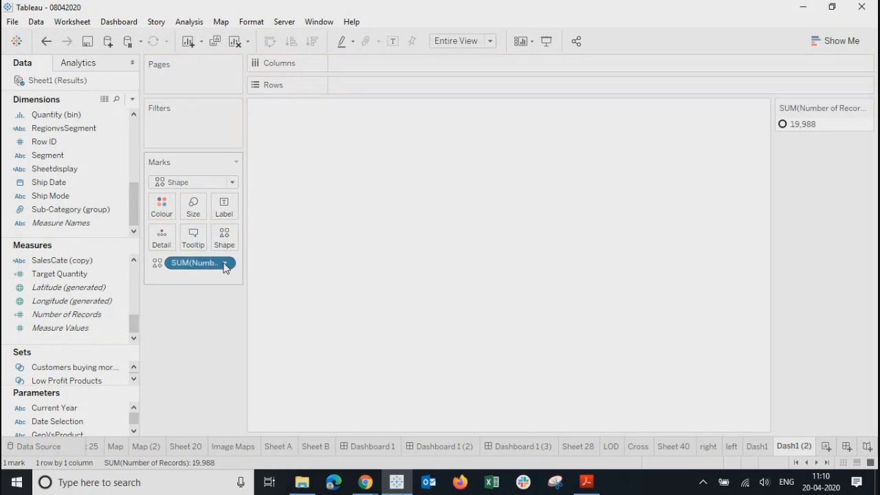
left_click(225, 265)
mouse_move(289, 364)
left_click(360, 383)
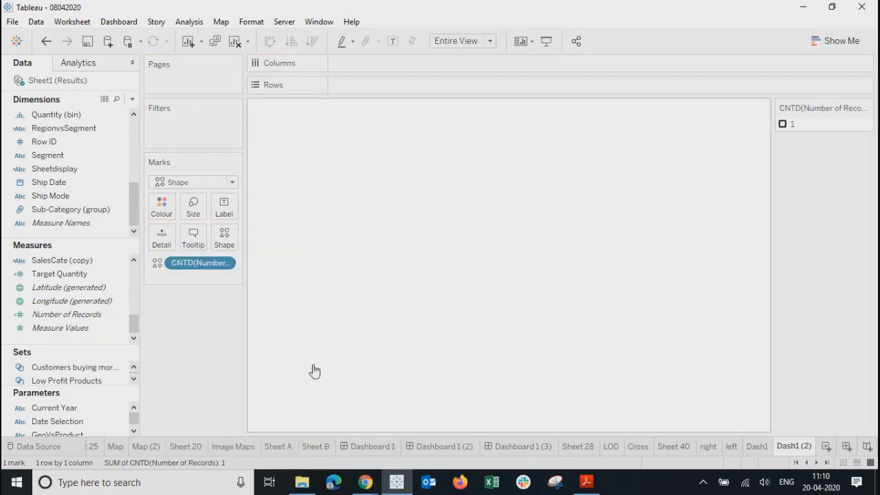
left_click(200, 183)
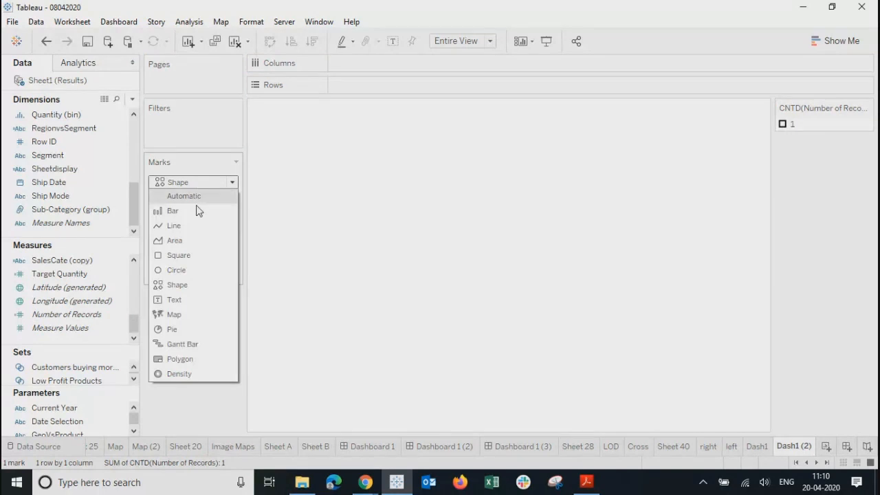
left_click(186, 288)
Step: Set the mark's shape to the Product Summary image from the MyImages palette
left_click(225, 238)
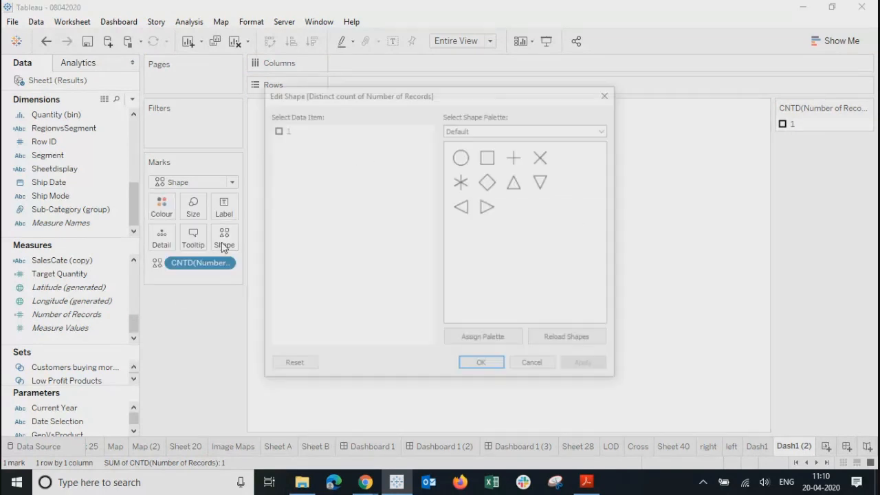
left_click(504, 131)
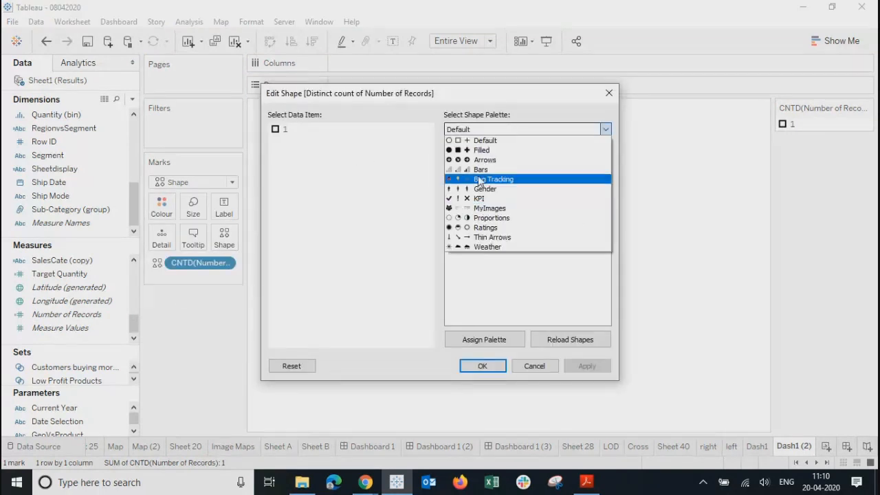
left_click(490, 208)
left_click(279, 129)
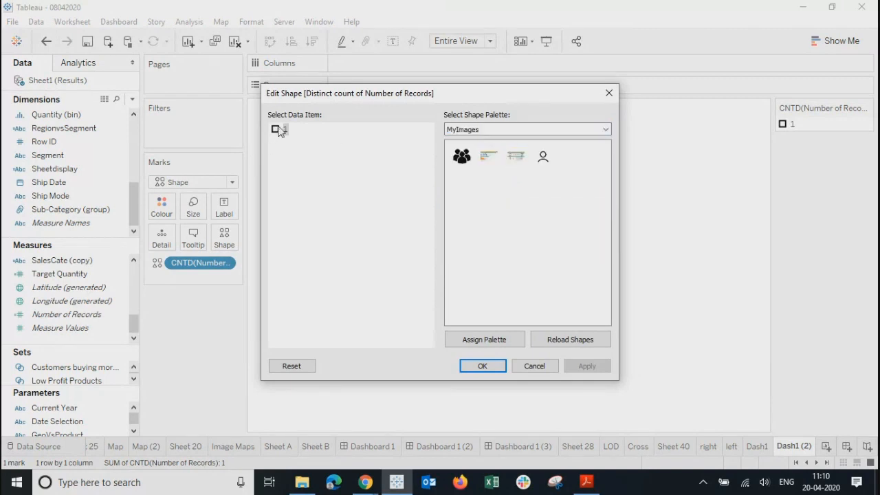
left_click(514, 157)
left_click(489, 158)
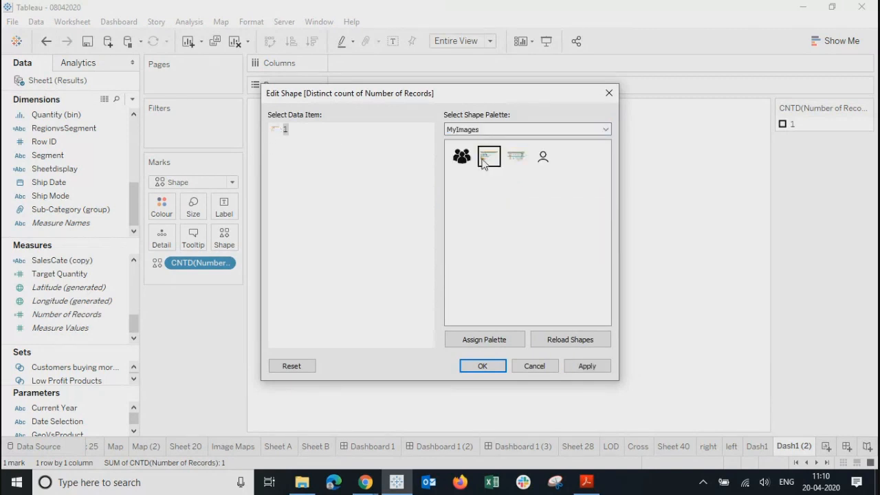
left_click(570, 364)
left_click(502, 366)
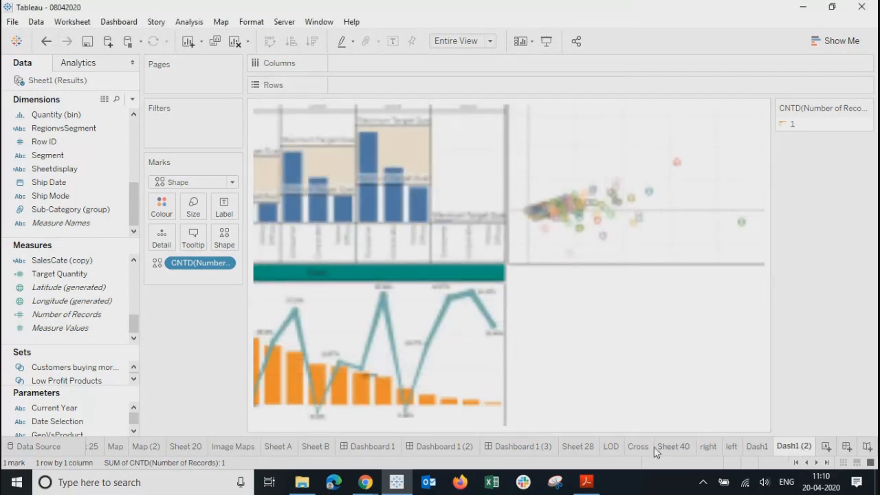
mouse_move(523, 448)
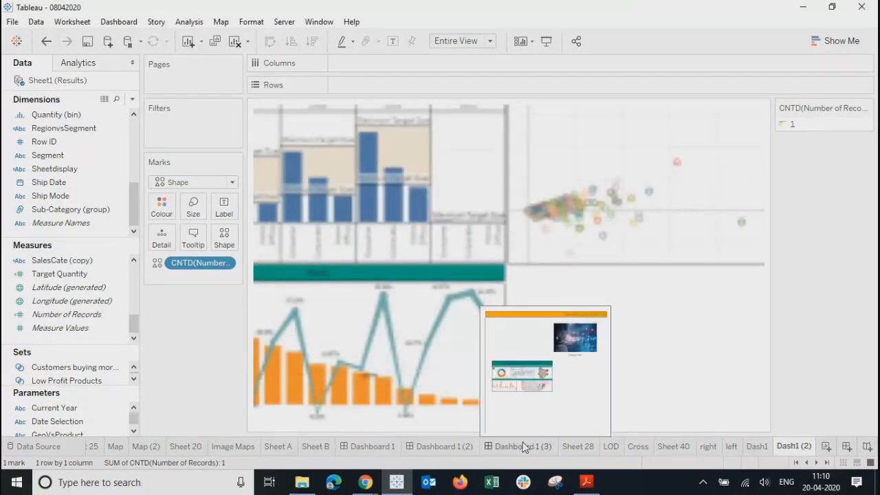
Step: Place the Dash1 (2) sheet on the Home dashboard beside the Summary thumbnail
left_click(522, 447)
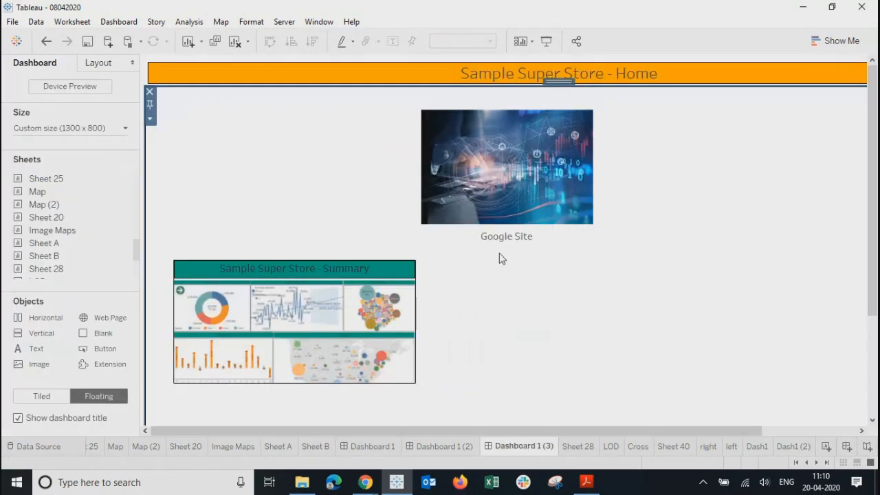
left_click_drag(138, 249, 139, 289)
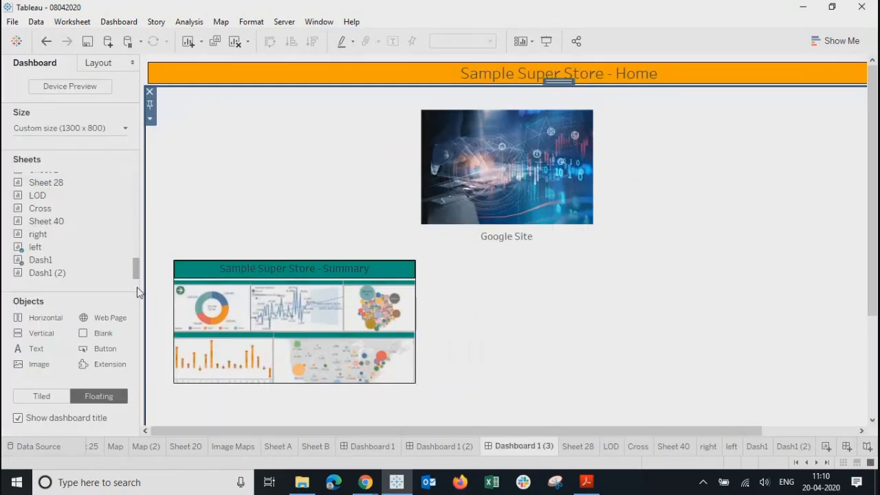
left_click_drag(52, 275, 473, 262)
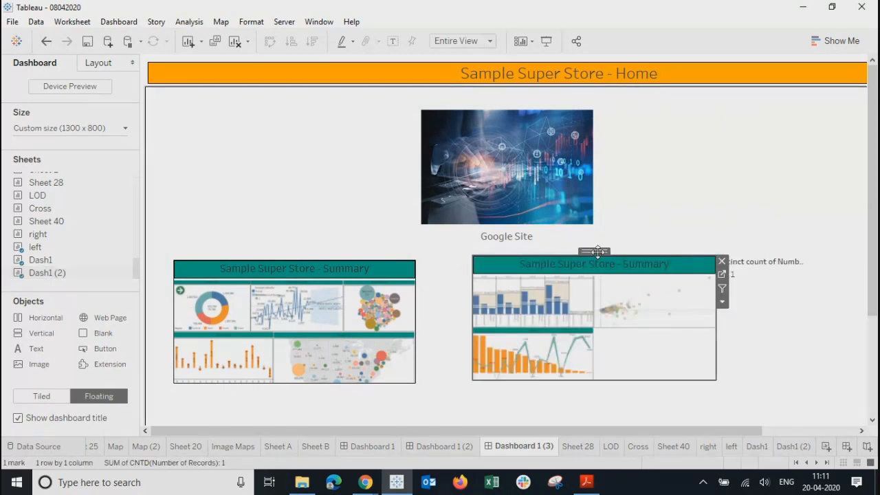
left_click_drag(598, 252, 603, 258)
left_click(612, 276)
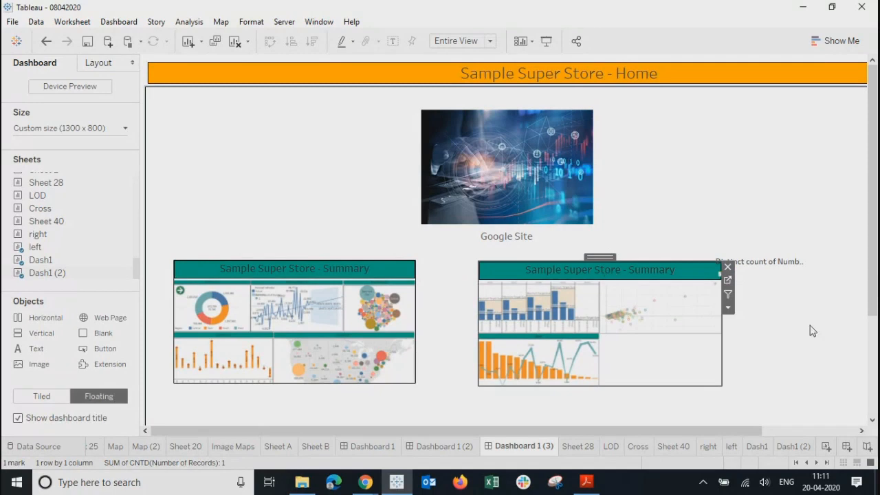
Step: Retitle the second thumbnail 'Sample Super Store - Product Summary'
double_click(629, 273)
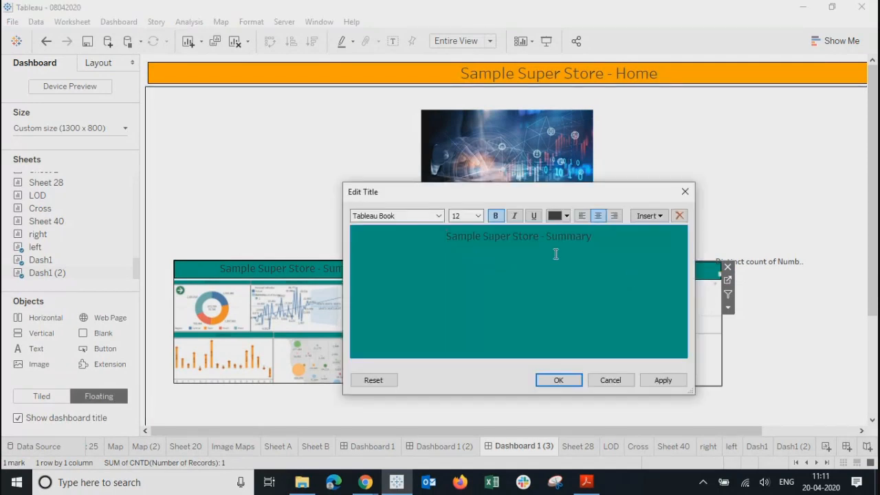
left_click_drag(605, 237, 547, 235)
left_click(547, 236)
type("- Product")
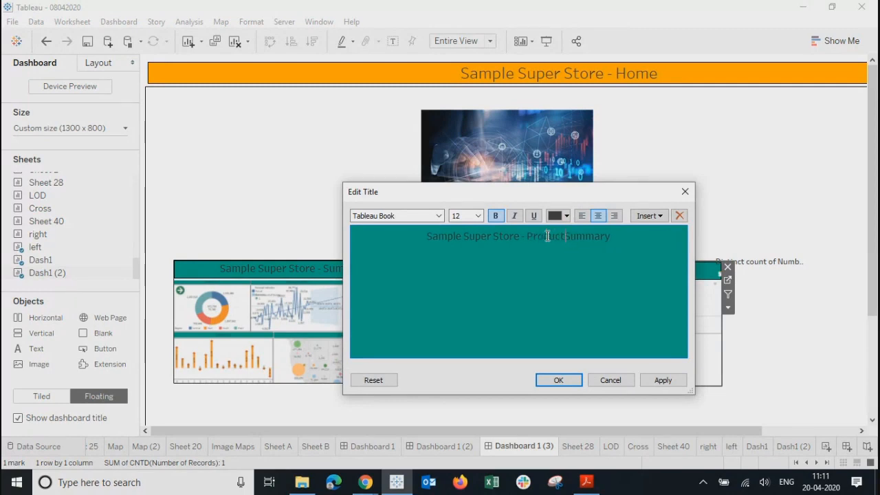
left_click(661, 380)
left_click(561, 380)
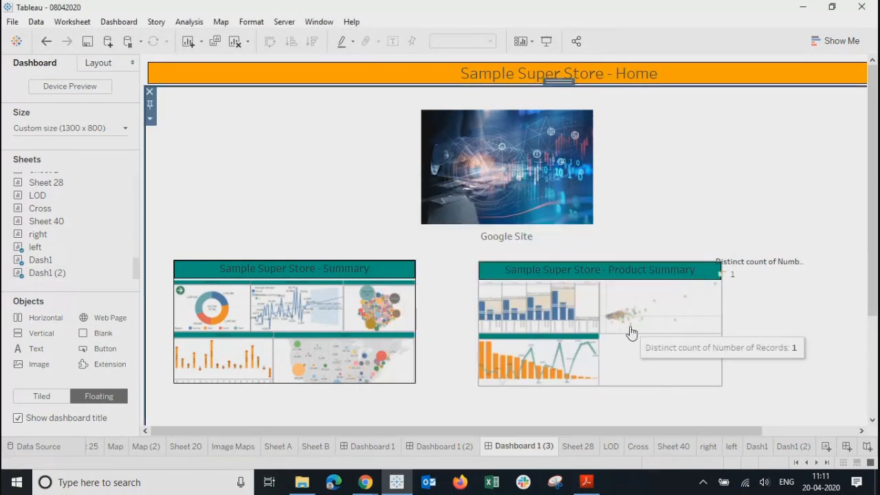
Step: Give the Product Summary thumbnail a solid line border and delete the floating distinct-count item
left_click(100, 63)
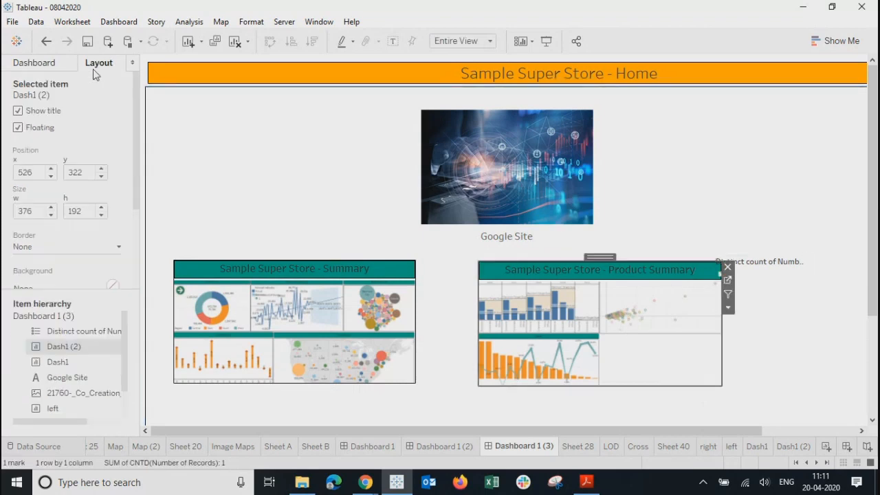
left_click(29, 247)
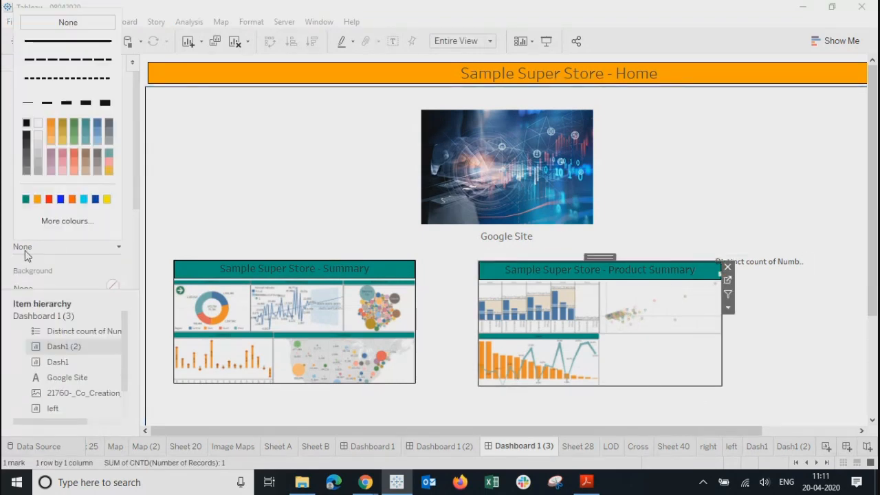
left_click(28, 104)
left_click(785, 353)
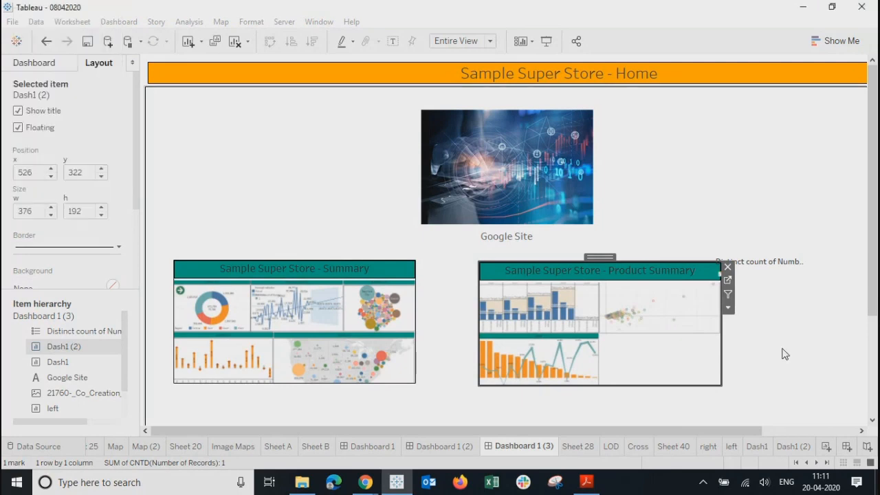
left_click(770, 263)
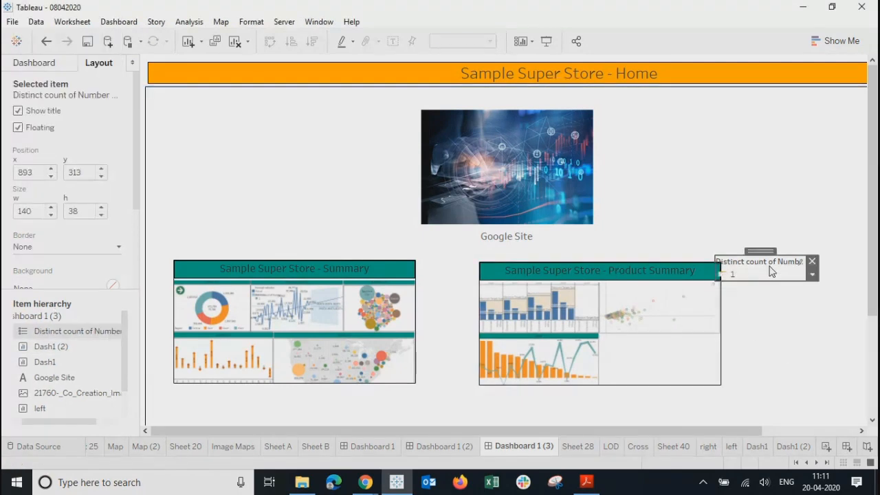
left_click(812, 266)
left_click(658, 297)
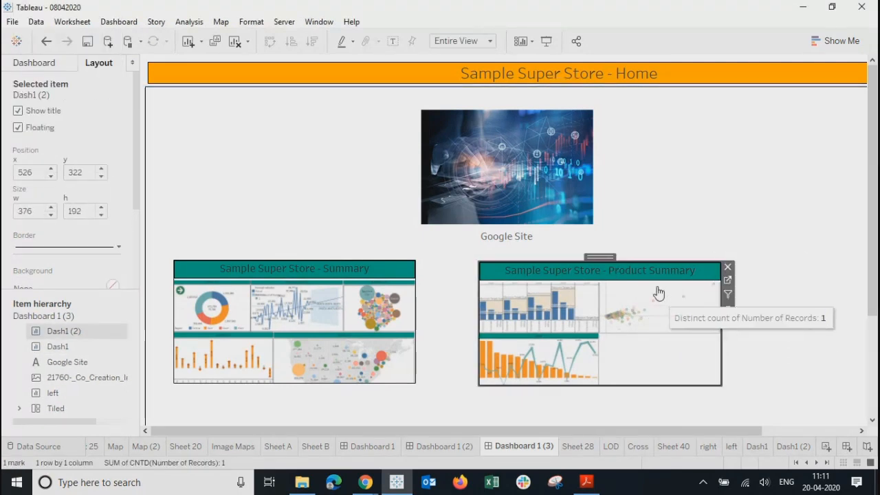
Step: Add a Go to Sheet action from the Product Summary thumbnail to Dashboard 1 (2), excluding Dash1 as source
left_click(118, 22)
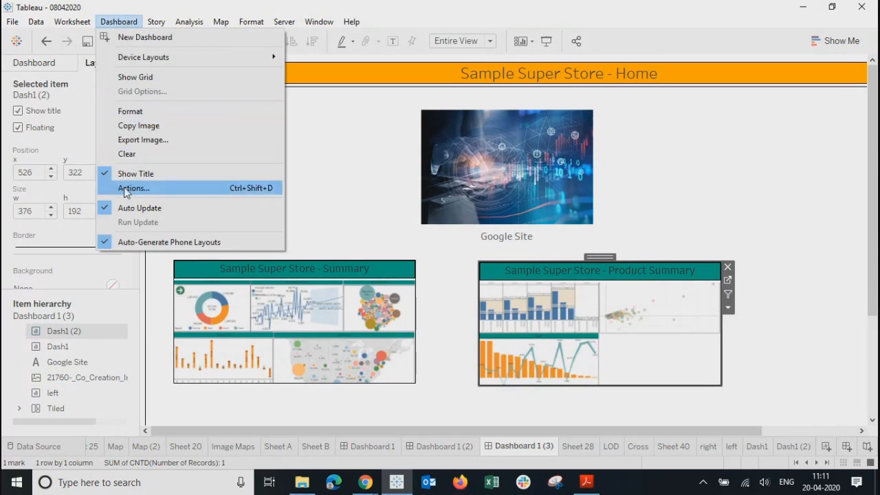
left_click(124, 188)
left_click(311, 300)
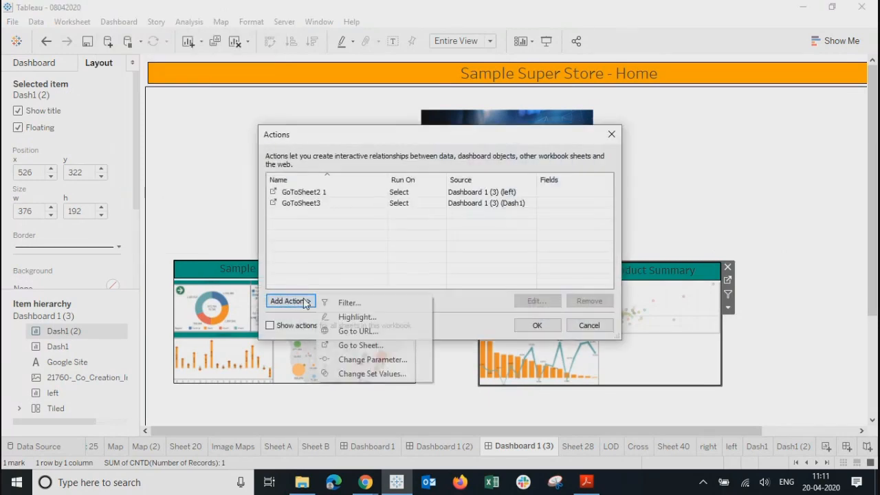
left_click(353, 348)
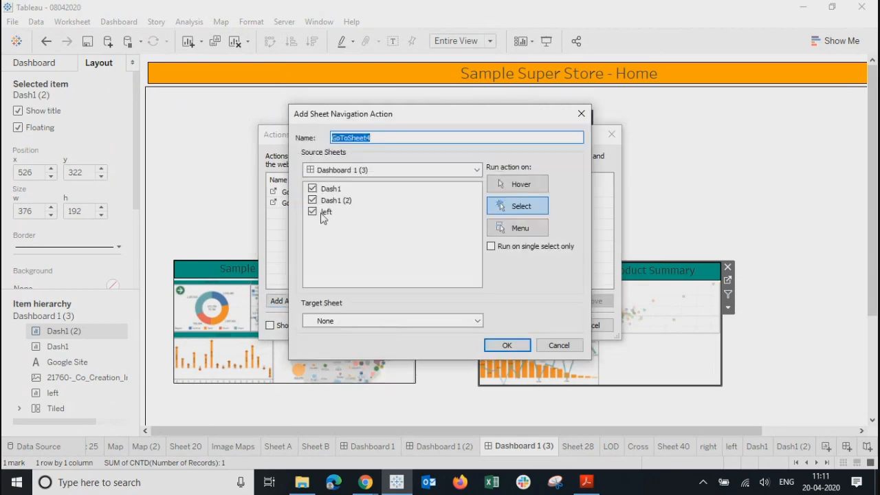
left_click(312, 189)
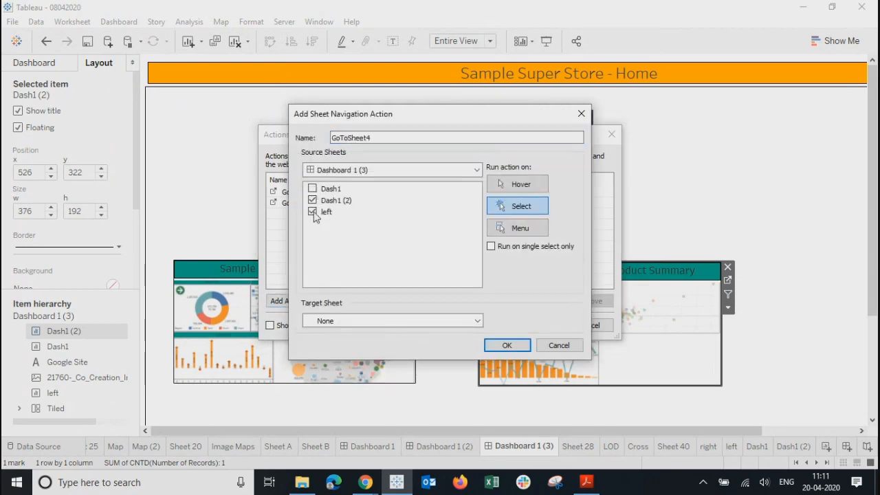
left_click(386, 322)
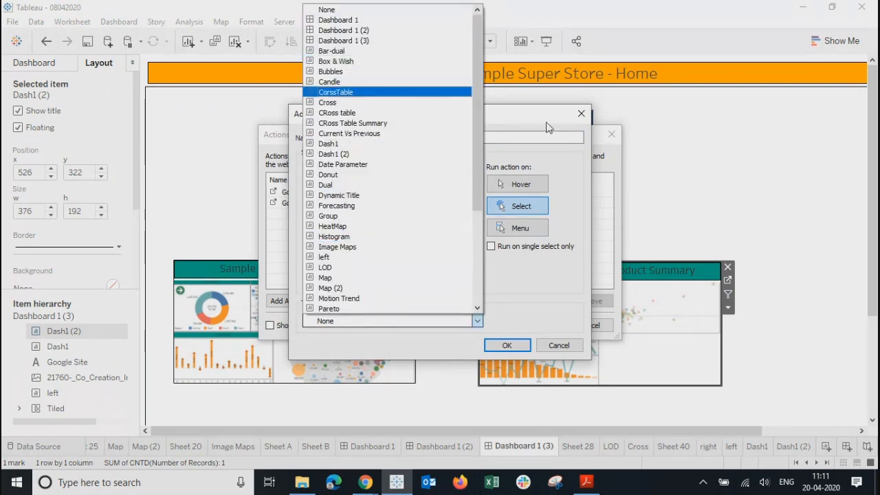
left_click(343, 30)
left_click(506, 345)
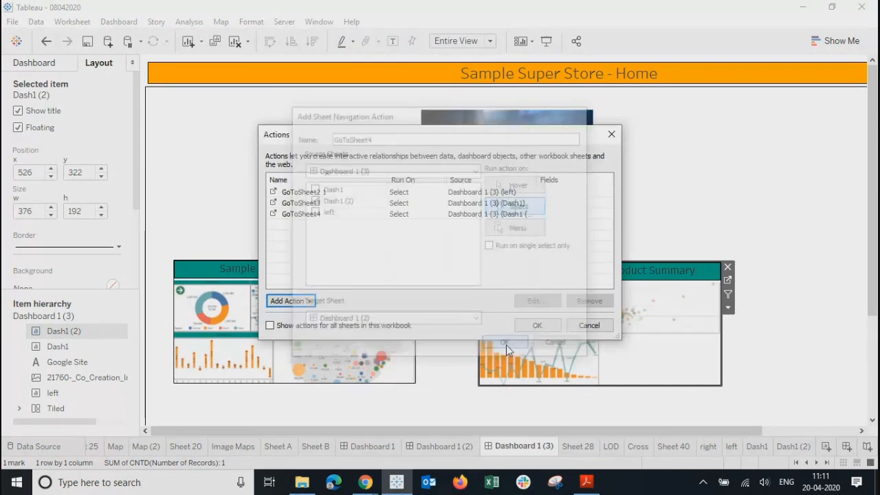
left_click(536, 326)
left_click(643, 138)
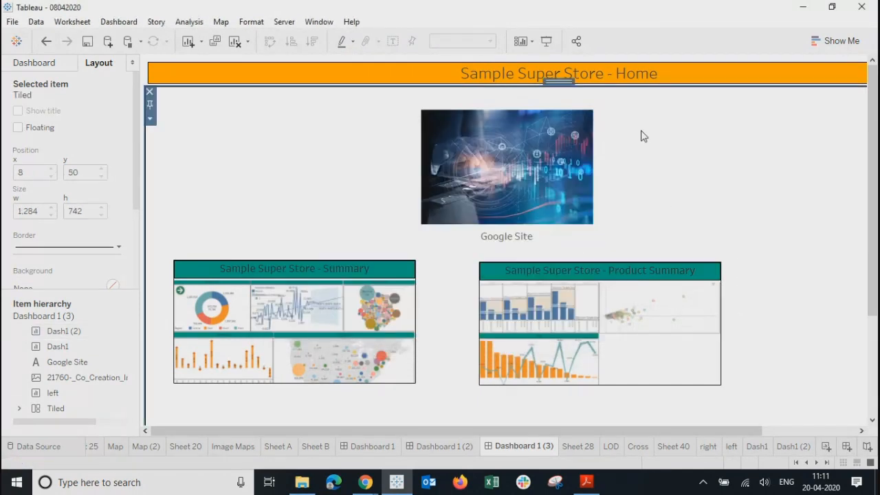
Step: In Presentation Mode, verify the Product Summary thumbnail and the arrow links between Summary and Product Summary, then exit
left_click(554, 41)
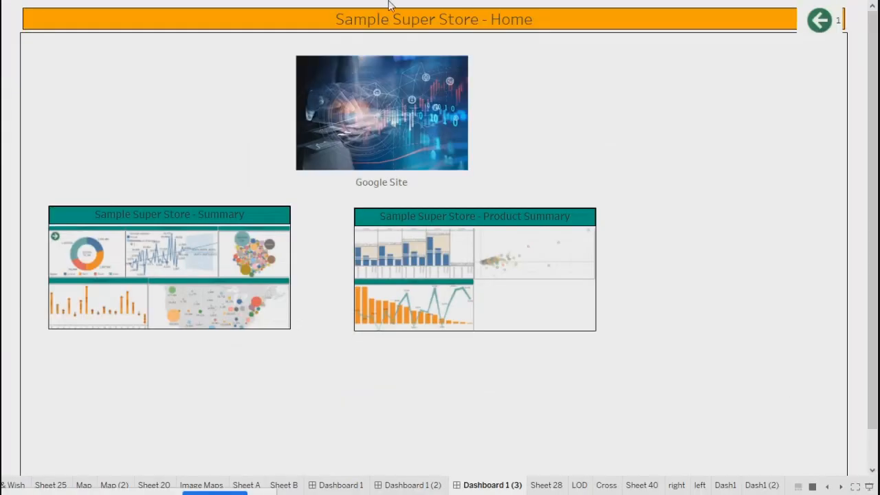
left_click(516, 257)
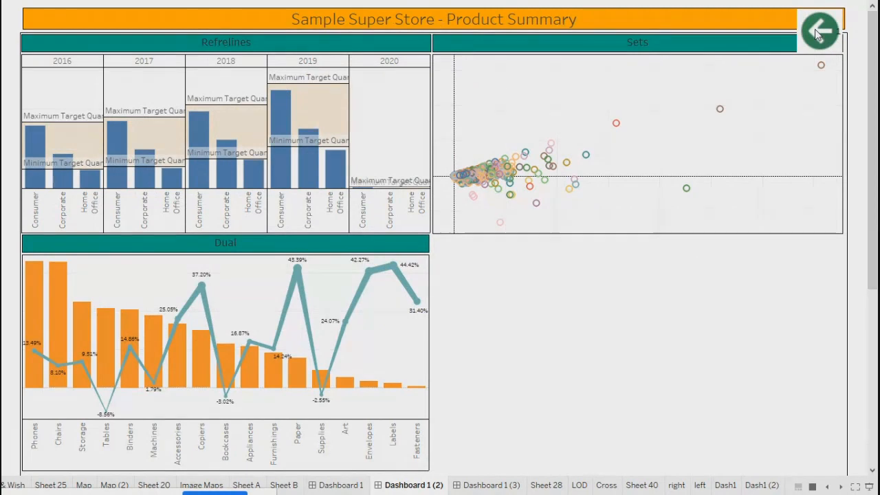
left_click(820, 34)
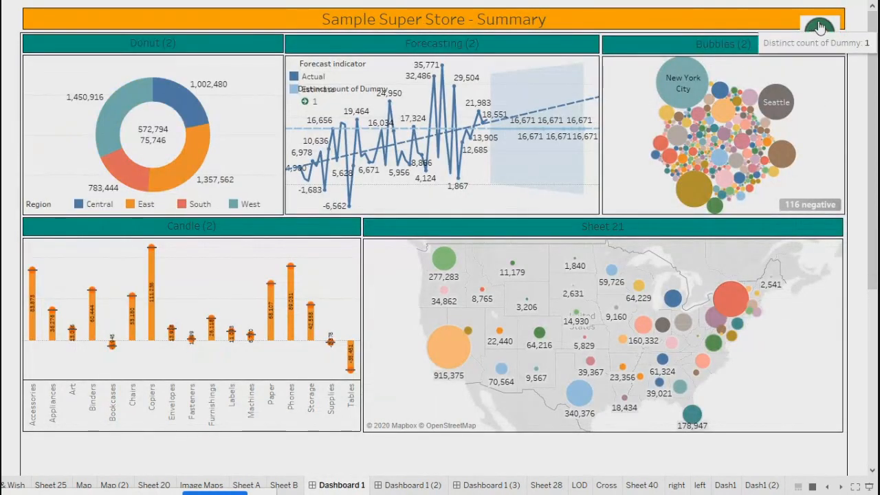
left_click(817, 33)
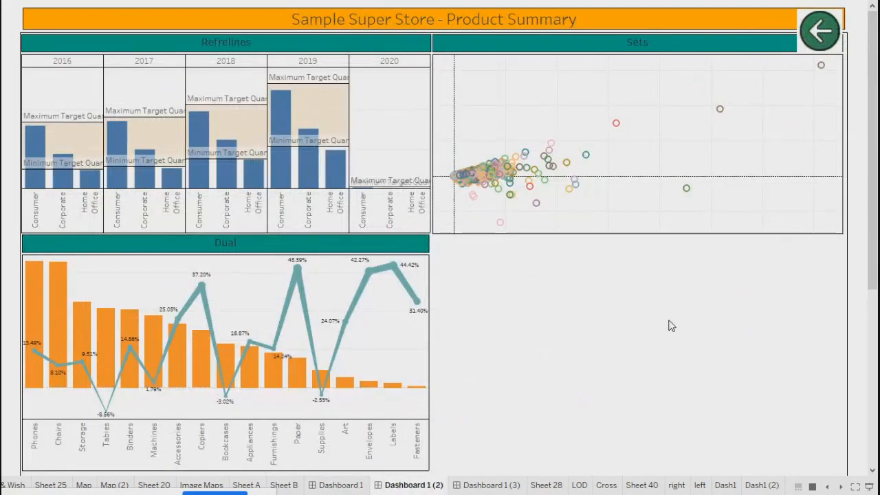
key("Escape")
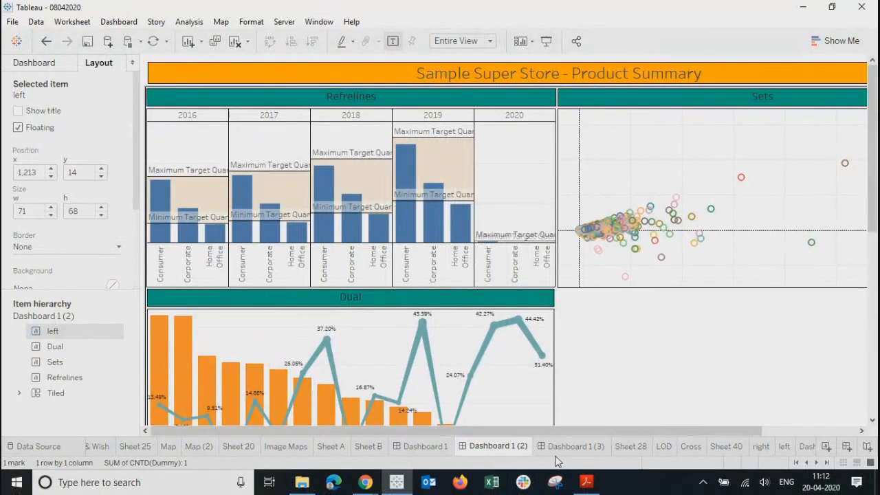
Step: On Dashboard 1 (3), move the Product Summary thumbnail about 100 px to the right
left_click(558, 448)
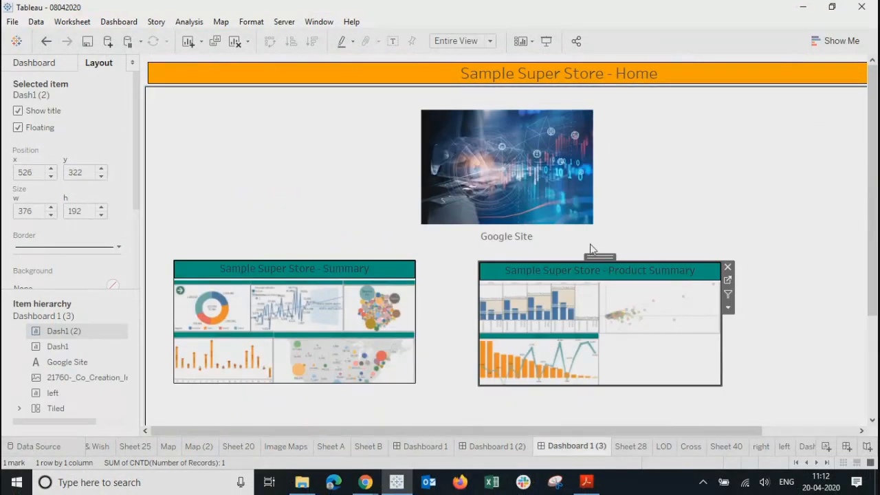
left_click_drag(602, 256, 706, 258)
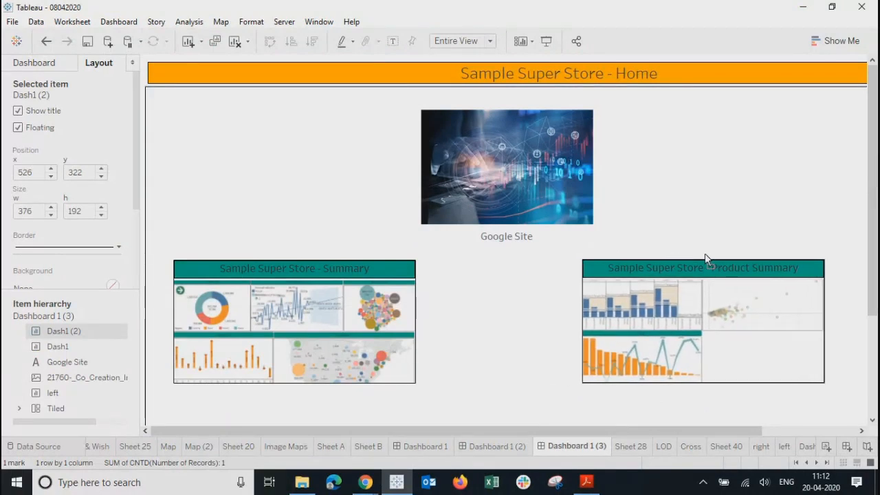
left_click(699, 193)
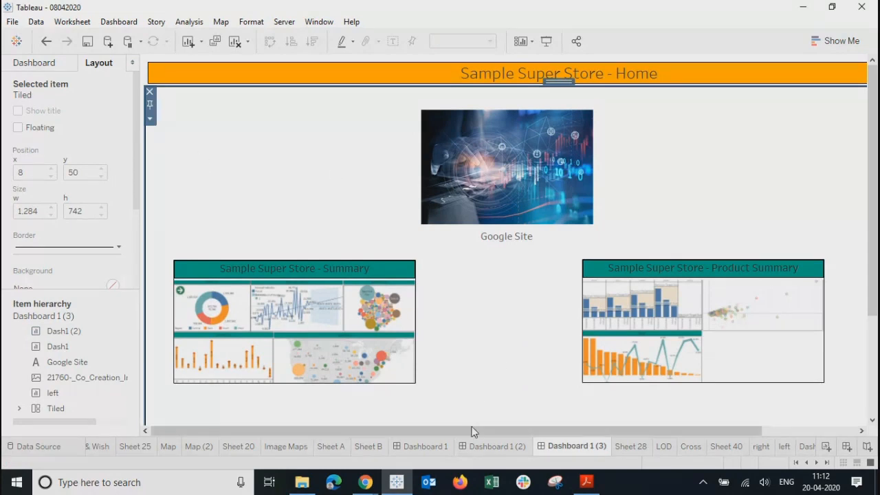
left_click_drag(472, 431, 498, 432)
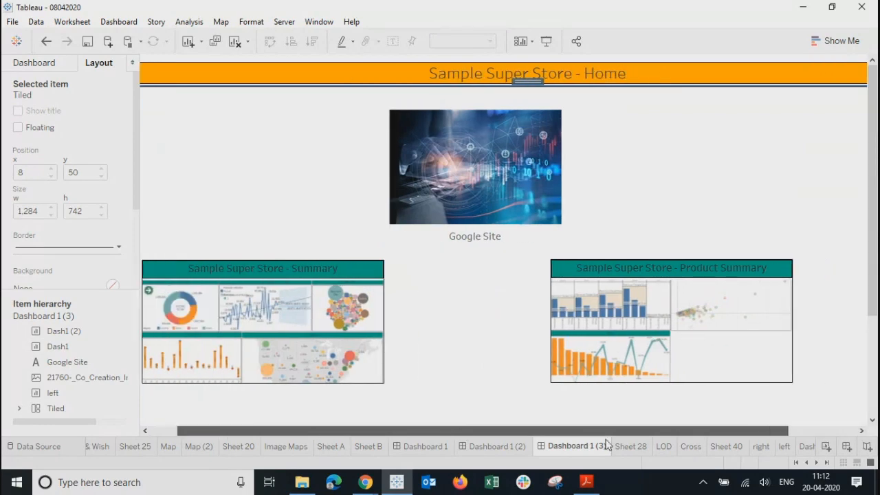
left_click_drag(607, 445, 677, 440)
Step: Delete the floating left-arrow button sheet from the Home dashboard
left_click(834, 72)
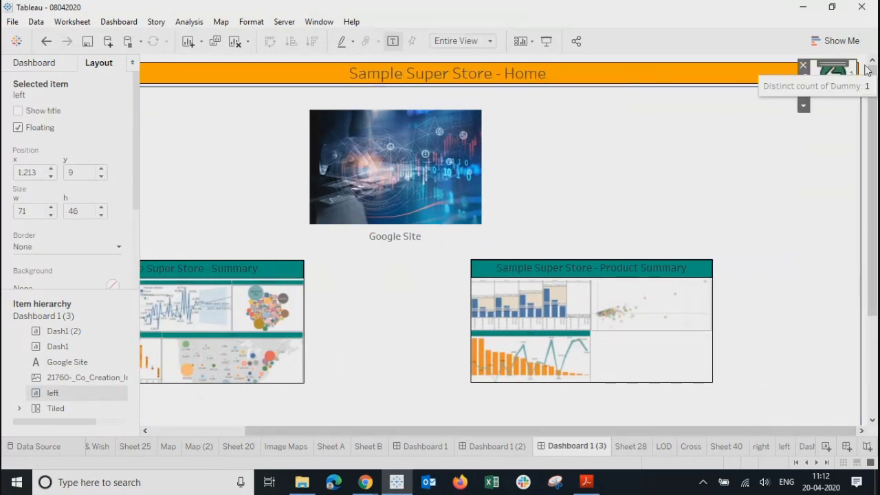
left_click(834, 72)
left_click(497, 446)
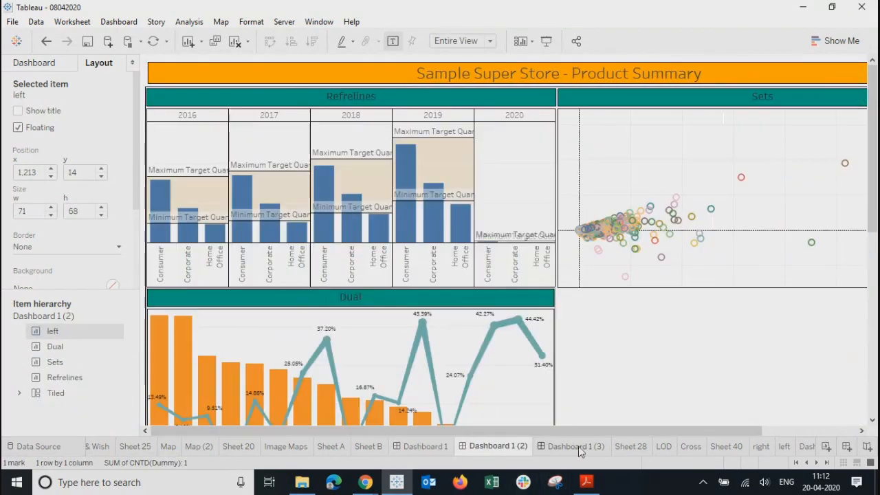
left_click(577, 446)
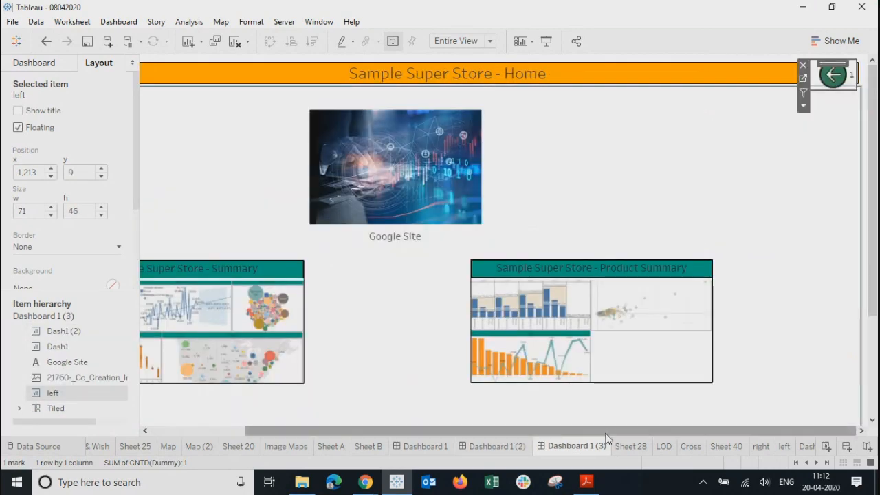
left_click(803, 64)
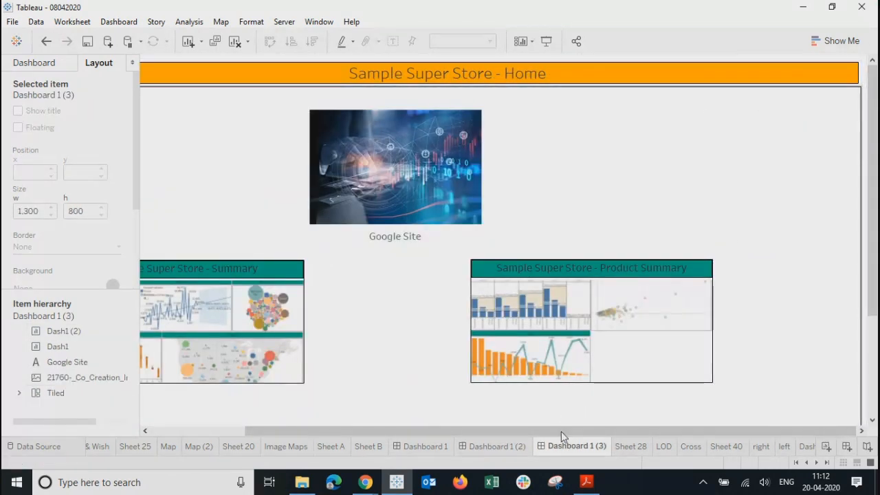
left_click_drag(558, 431, 462, 432)
left_click(310, 191)
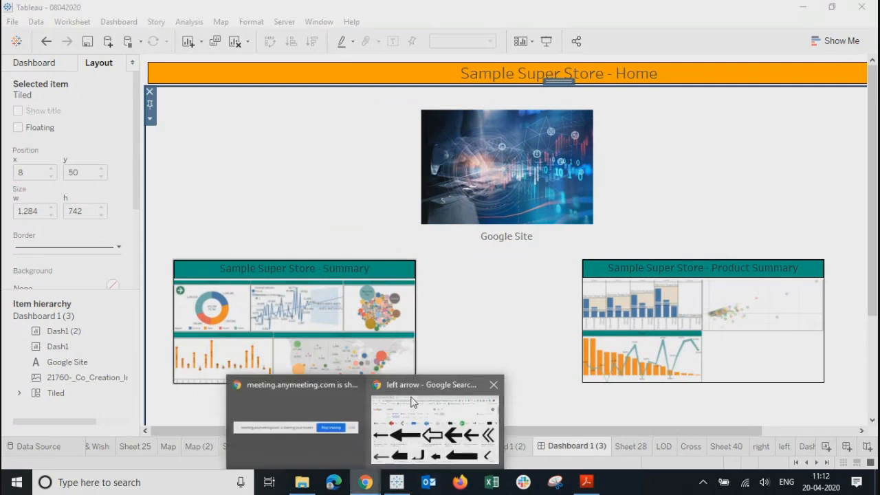
Step: Replace the old Google Images query with 'home' and browse the house image results
left_click(415, 396)
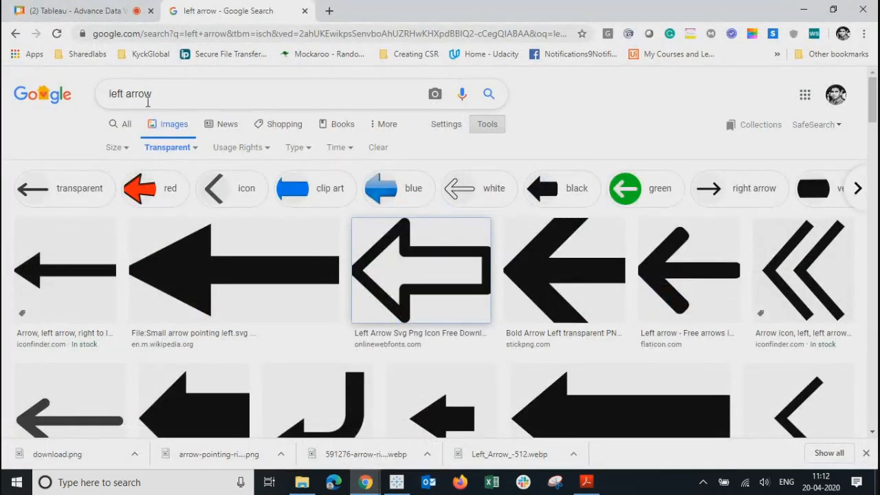
triple_click(177, 96)
type("home")
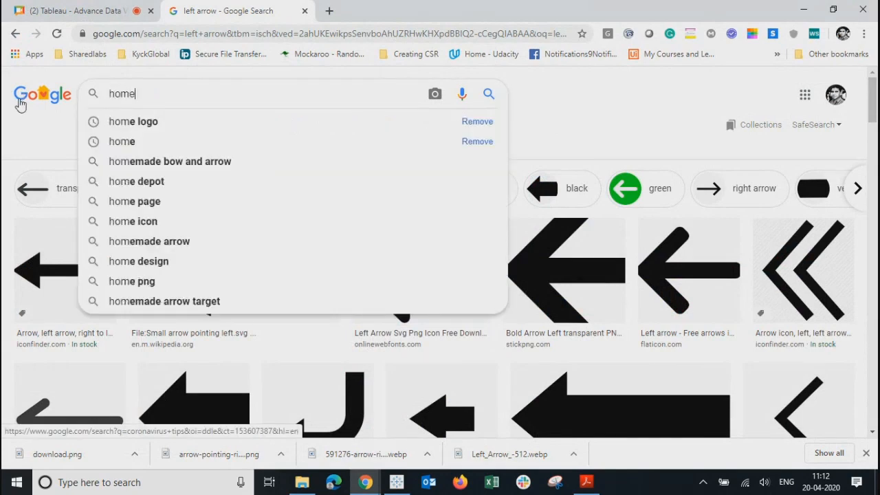
key("Return")
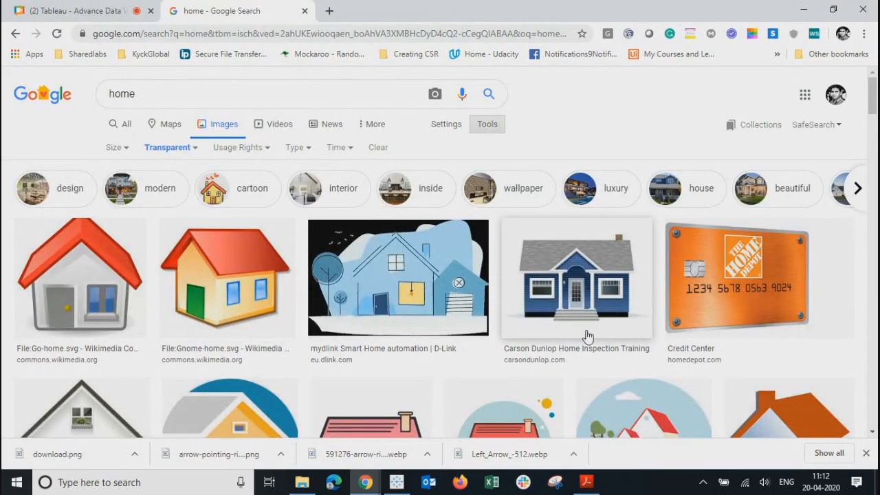
mouse_move(875, 101)
left_mouse_down()
mouse_move(873, 155)
mouse_move(874, 118)
left_mouse_up()
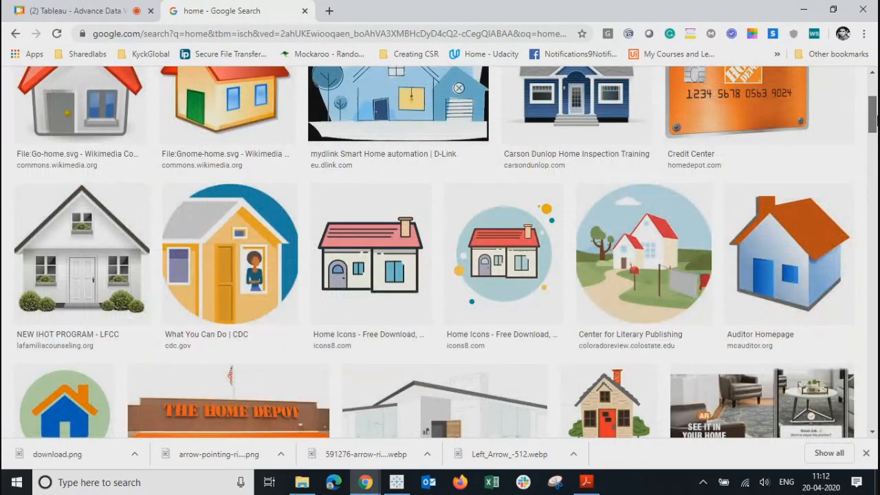
scroll(838, 193, "down", 15)
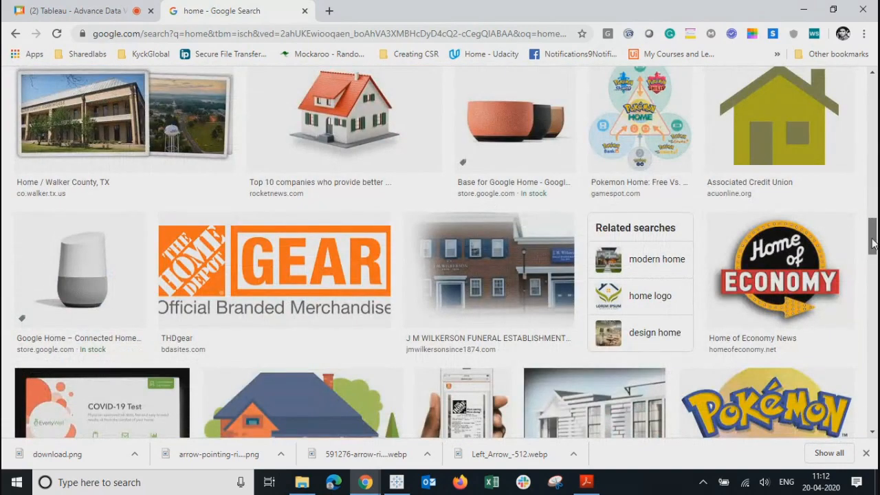
left_click_drag(872, 238, 877, 330)
Step: Save the blue house icon as images.png in the OneDrive Pictures folder
left_click(235, 339)
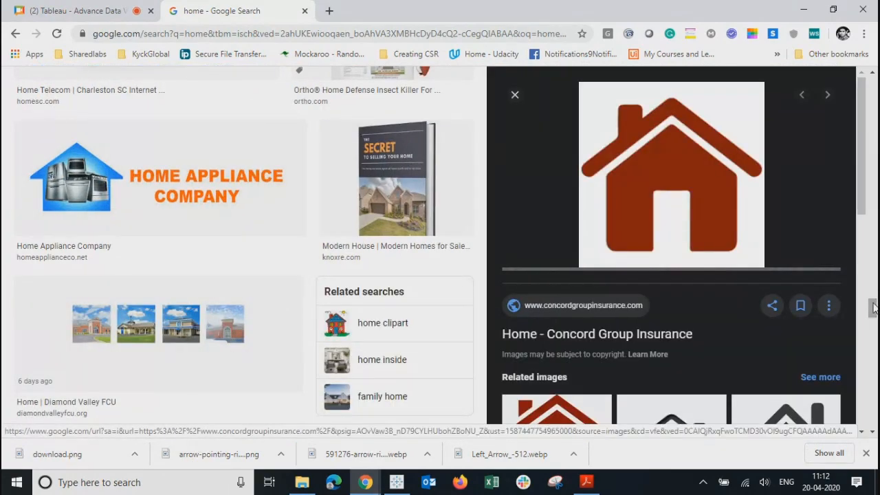
left_click_drag(872, 308, 874, 340)
left_click_drag(861, 204, 857, 315)
scroll(522, 331, "down", 3)
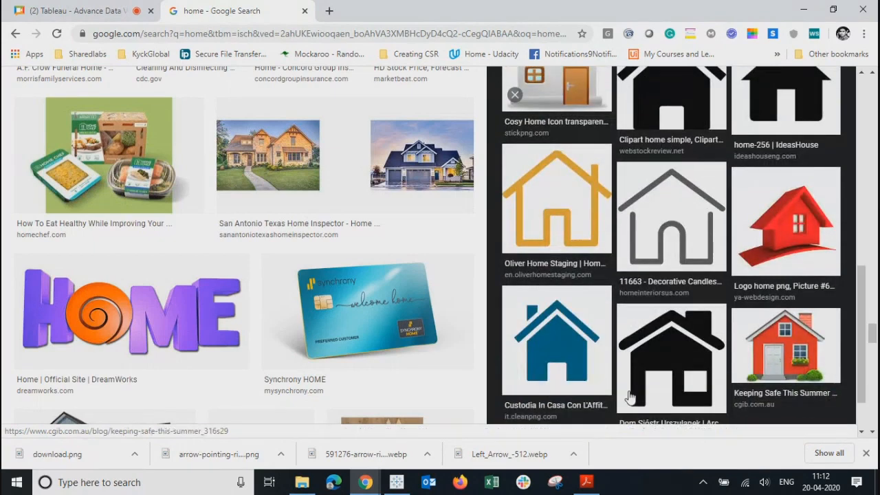
left_click(522, 331)
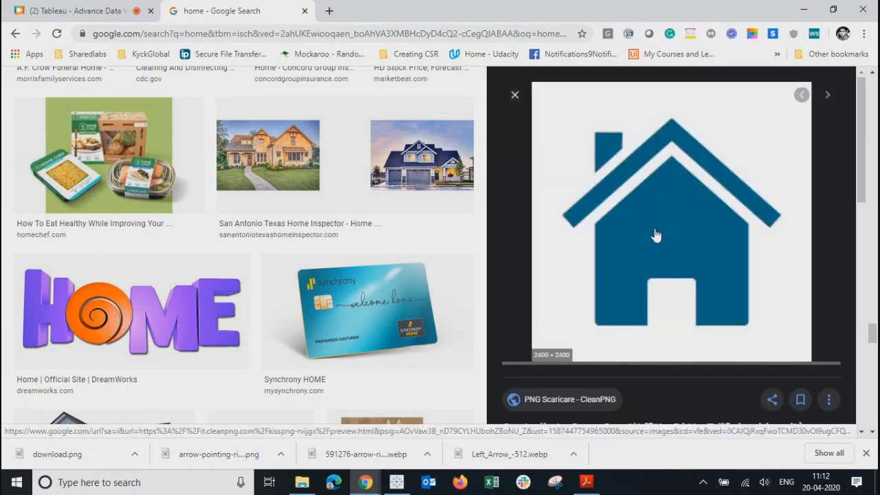
right_click(655, 235)
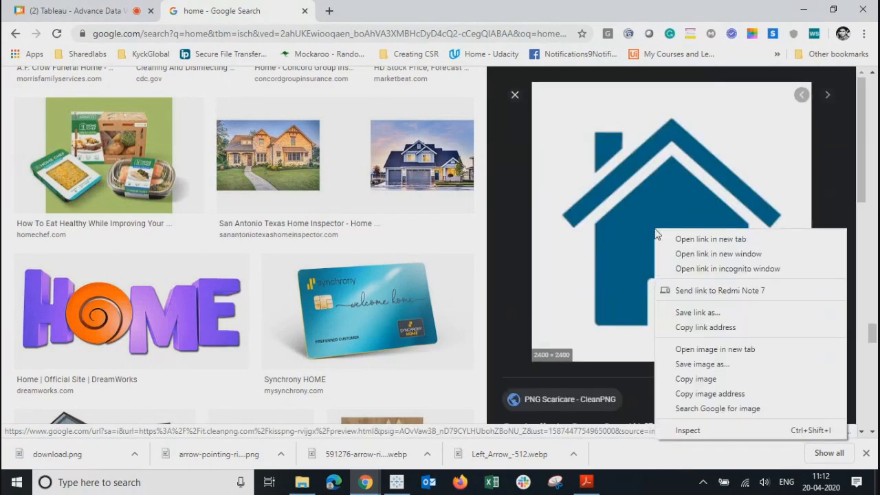
left_click(695, 363)
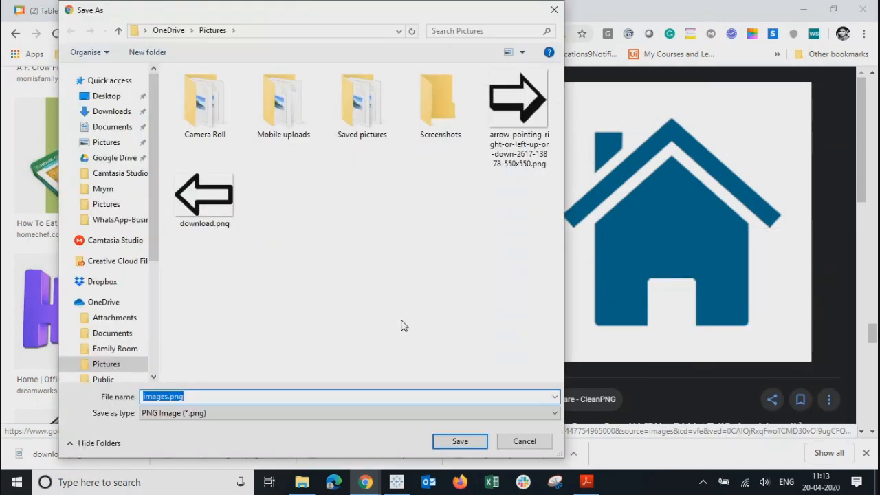
left_click(445, 441)
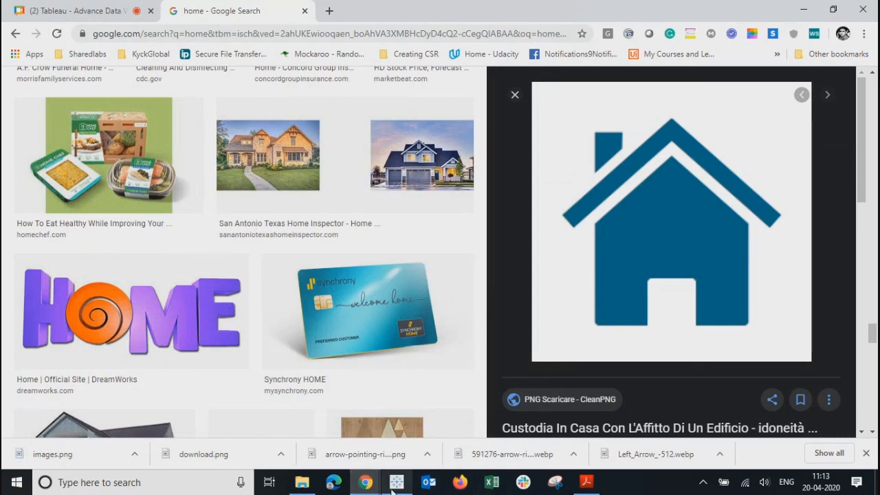
left_click(396, 483)
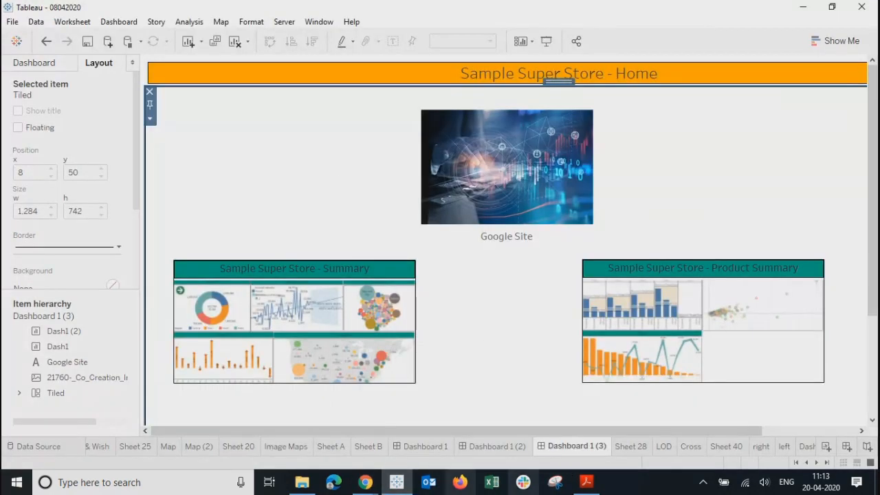
Step: Add a new blank worksheet and rename it 'Home'
left_click(639, 449)
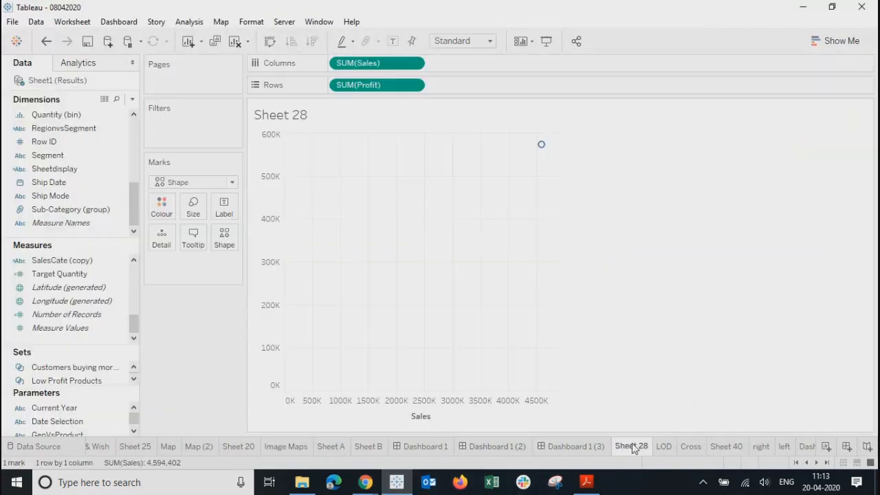
left_click(825, 465)
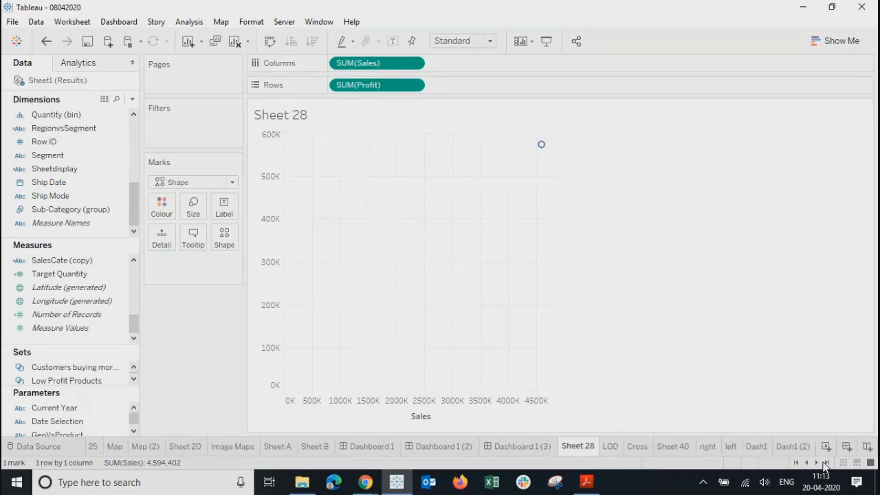
left_click(828, 447)
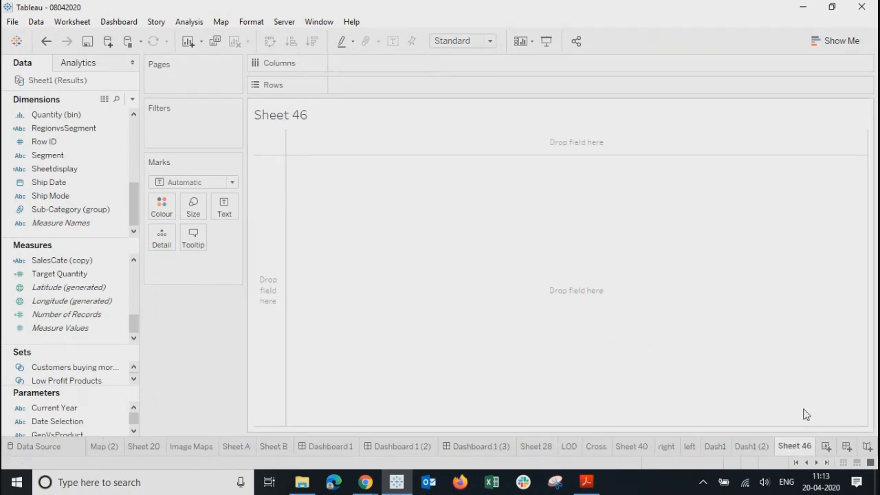
double_click(804, 447)
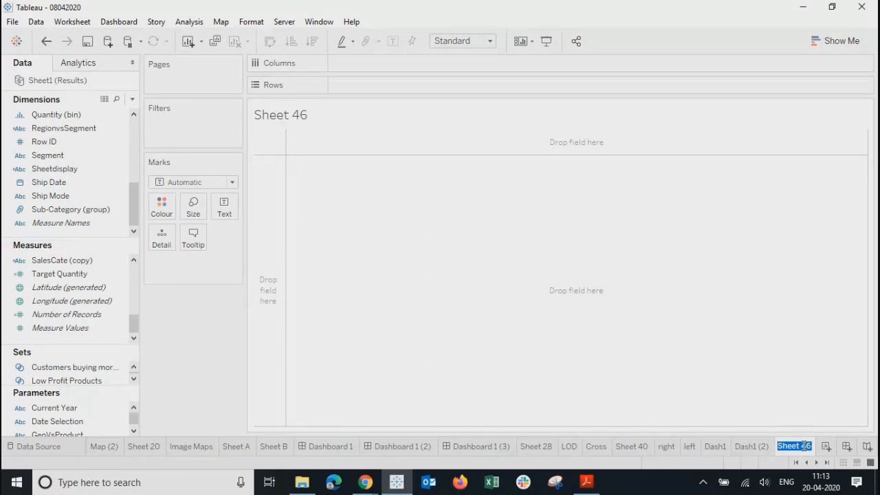
type("Home")
key("Return")
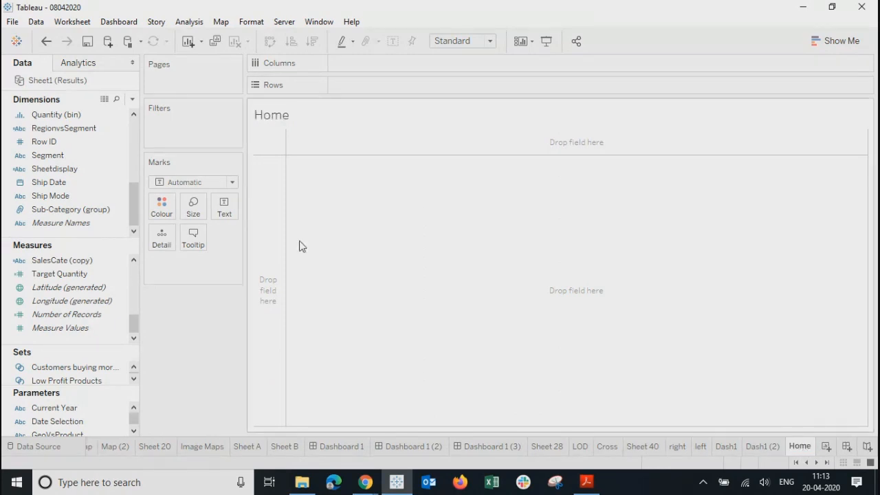
Step: Make a Shape mark driven by AVG(Number of Records) and open its shape editor
left_click_drag(66, 315, 190, 256)
left_click(200, 182)
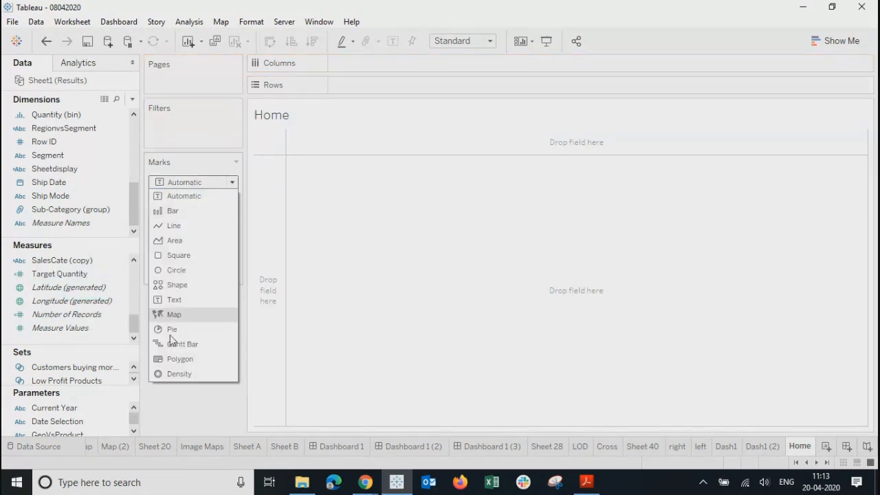
left_click(176, 285)
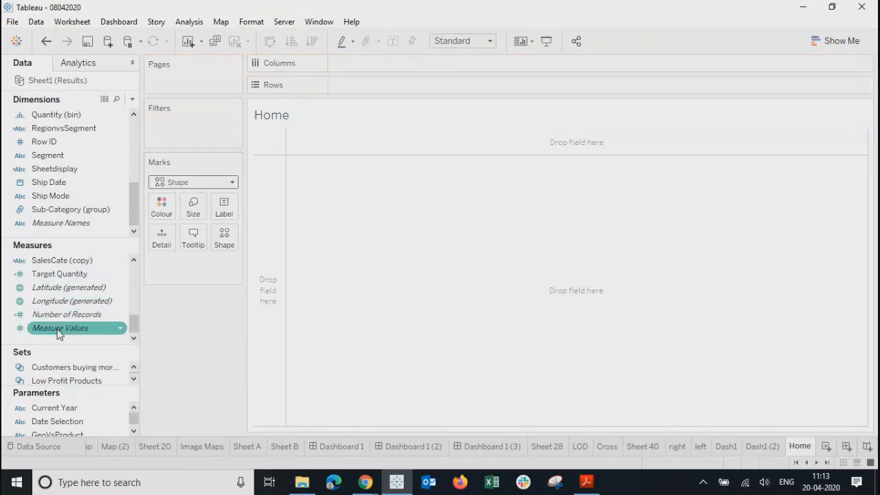
left_click_drag(53, 316, 227, 237)
left_click(225, 263)
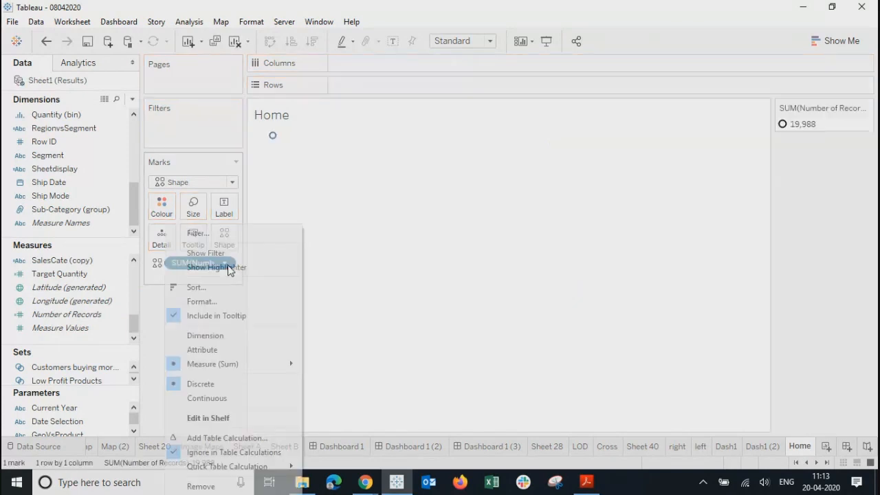
mouse_move(240, 365)
left_click(326, 344)
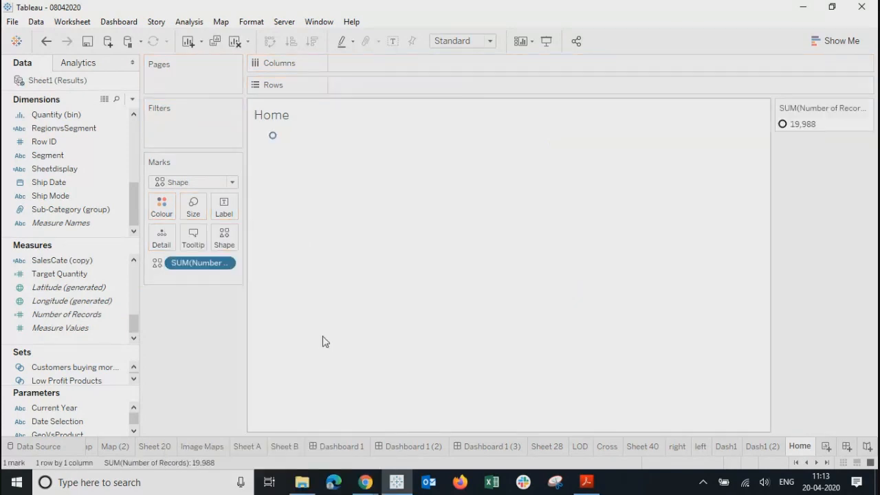
mouse_move(275, 141)
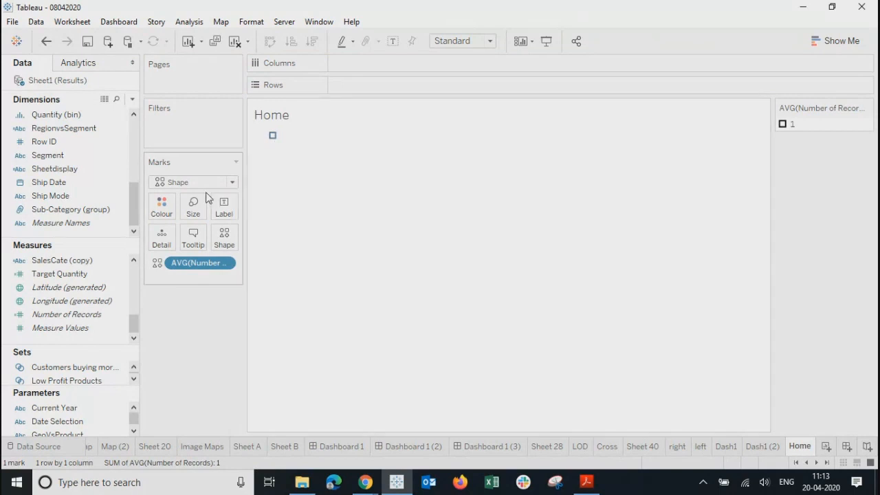
left_click(224, 240)
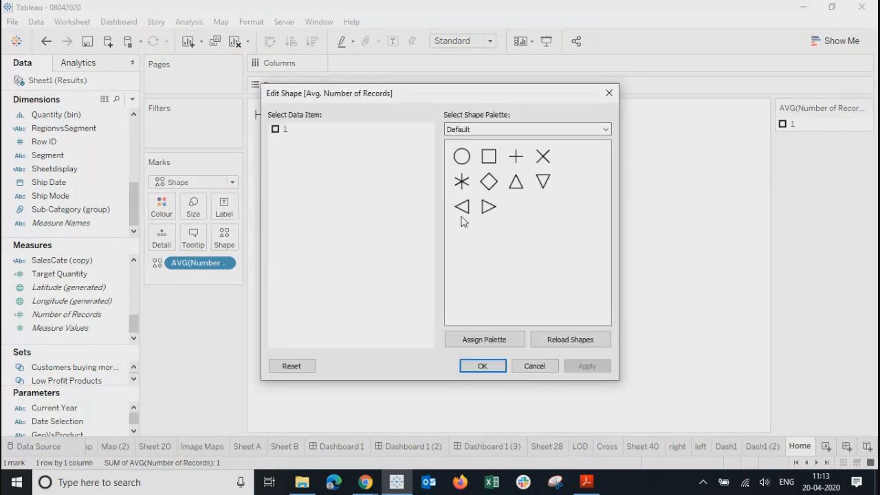
left_click(302, 482)
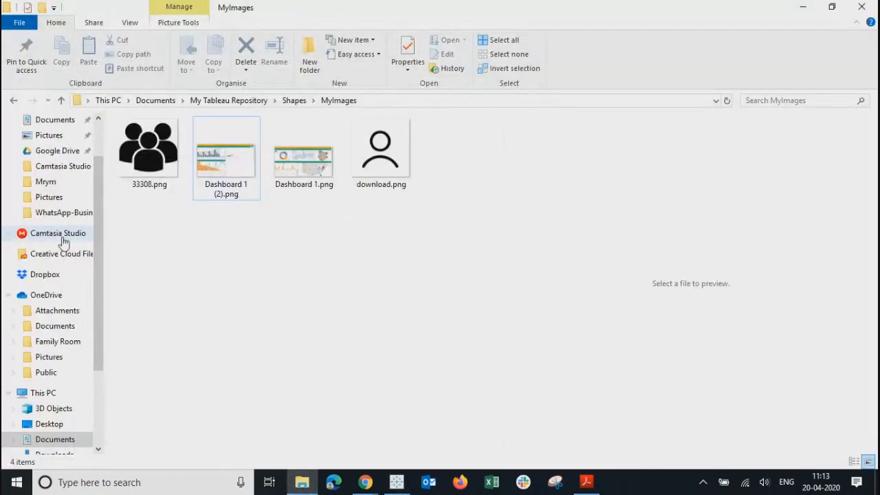
Step: Go to OneDrive > Pictures in File Explorer, where images.png is saved
left_click(49, 357)
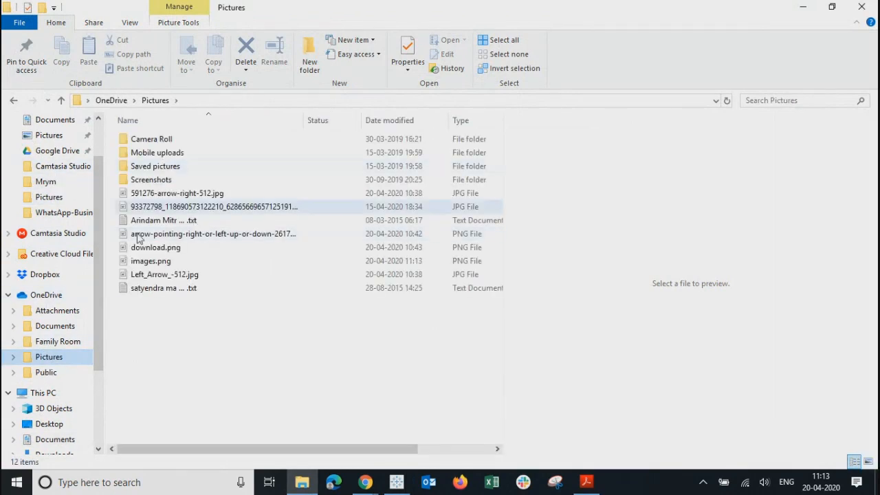
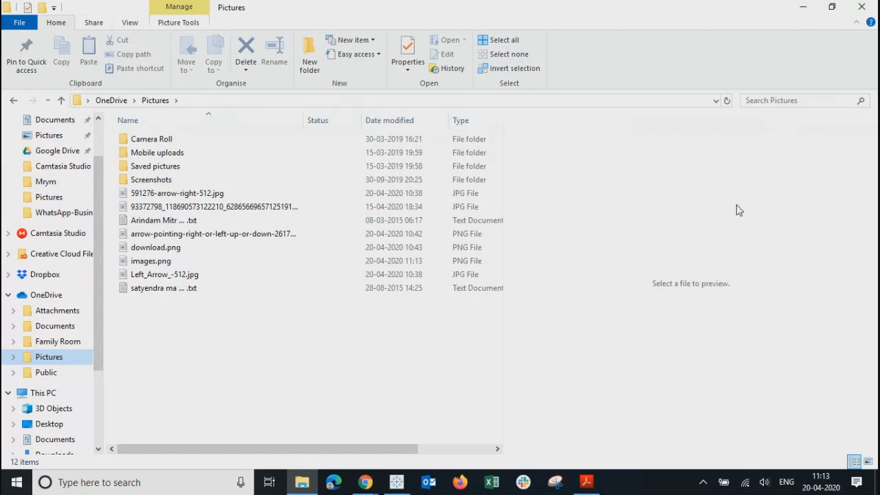
Step: Show the Pictures folder as extra large icons and cut images.png
left_click(130, 24)
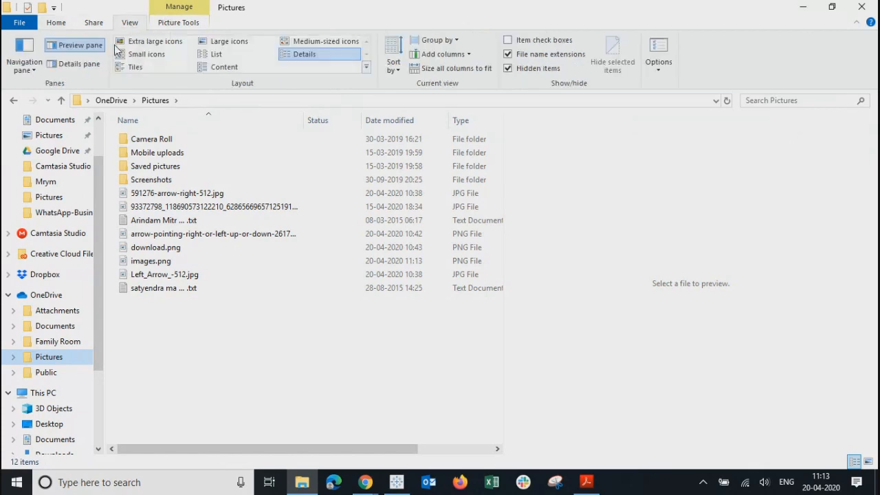
left_click(118, 43)
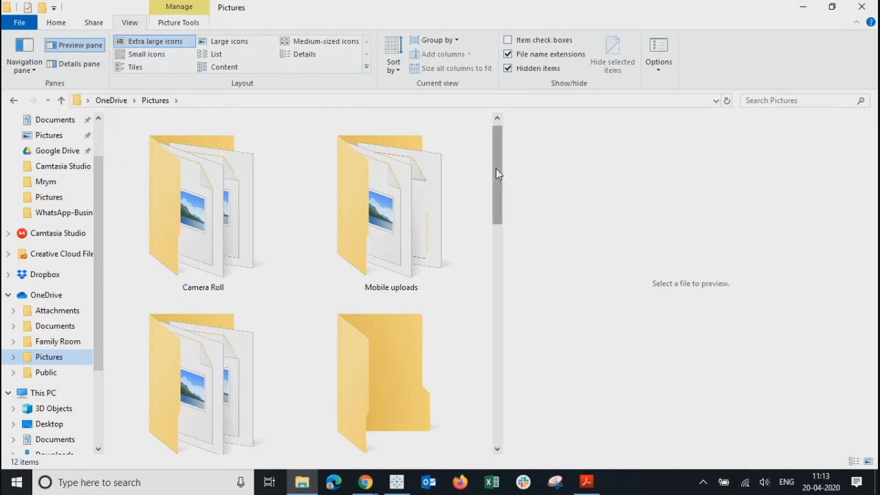
left_click_drag(495, 168, 516, 365)
scroll(444, 238, "down", 1)
left_click(377, 156)
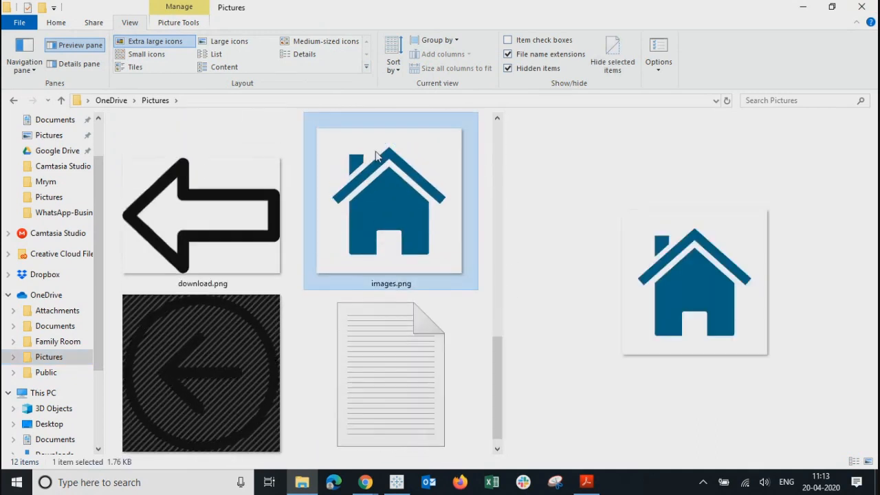
key("ctrl+x")
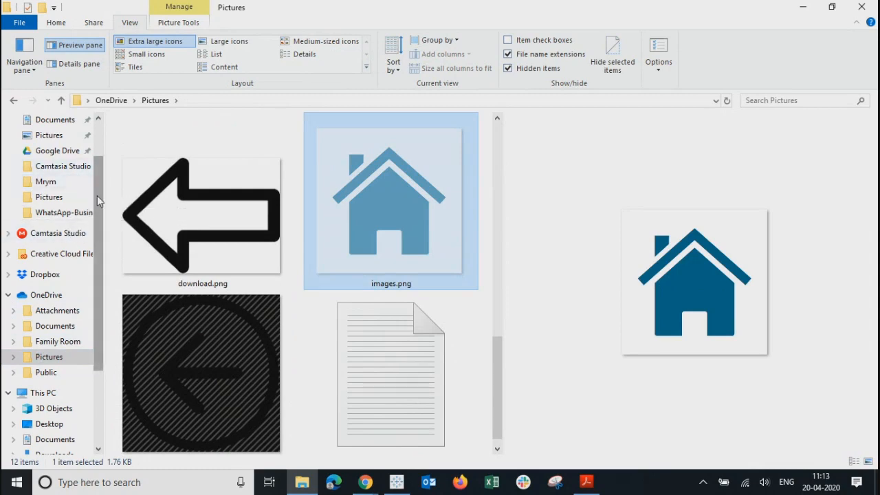
Step: Paste images.png into Documents > My Tableau Repository > Shapes > MyImages
left_click_drag(99, 202, 97, 147)
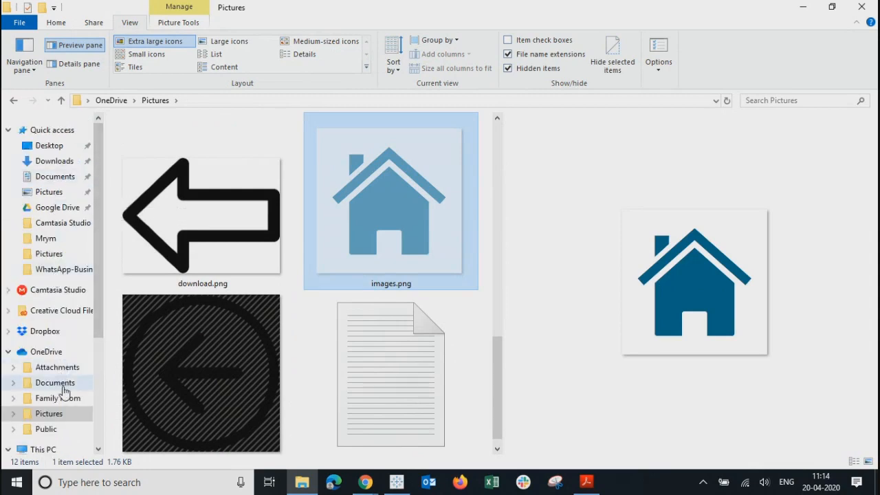
left_click(44, 180)
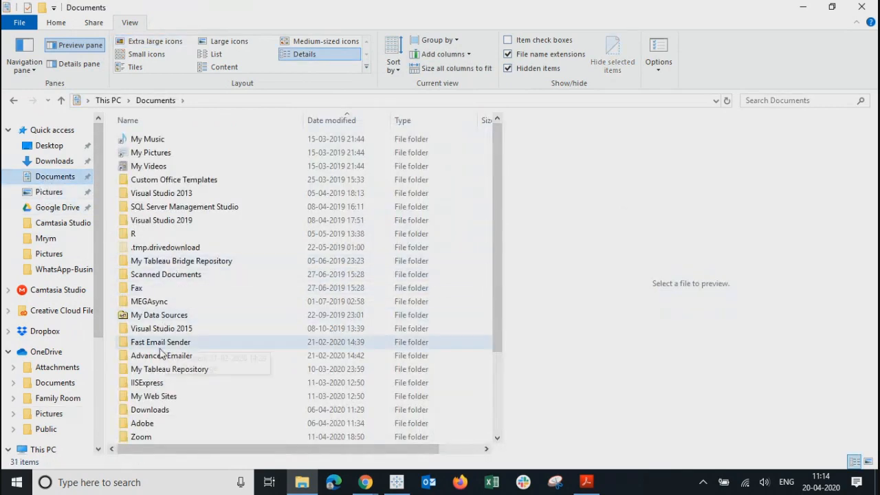
double_click(151, 372)
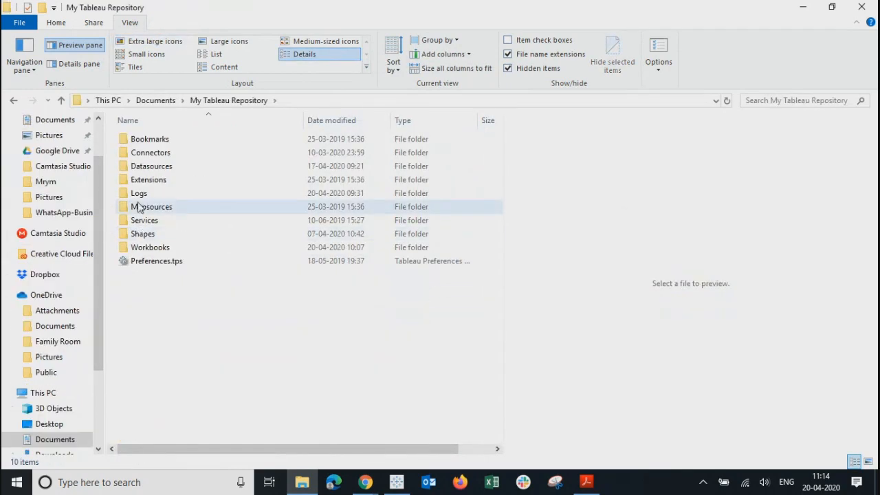
double_click(141, 234)
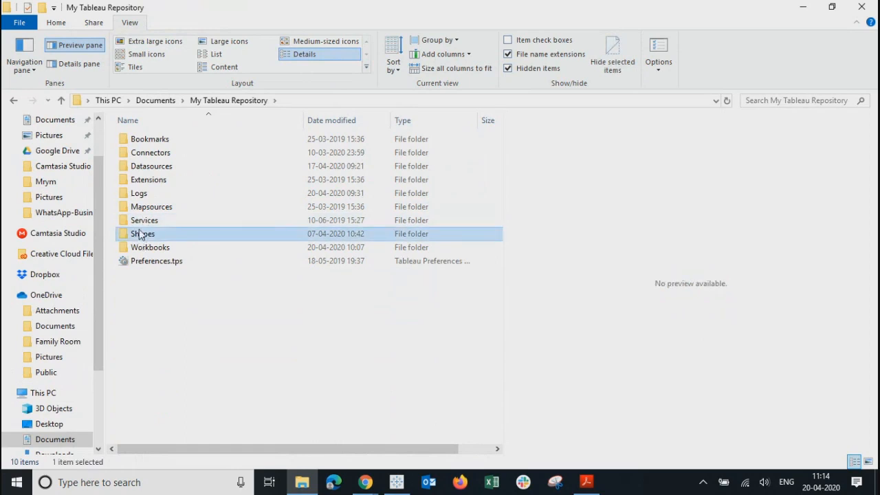
double_click(147, 206)
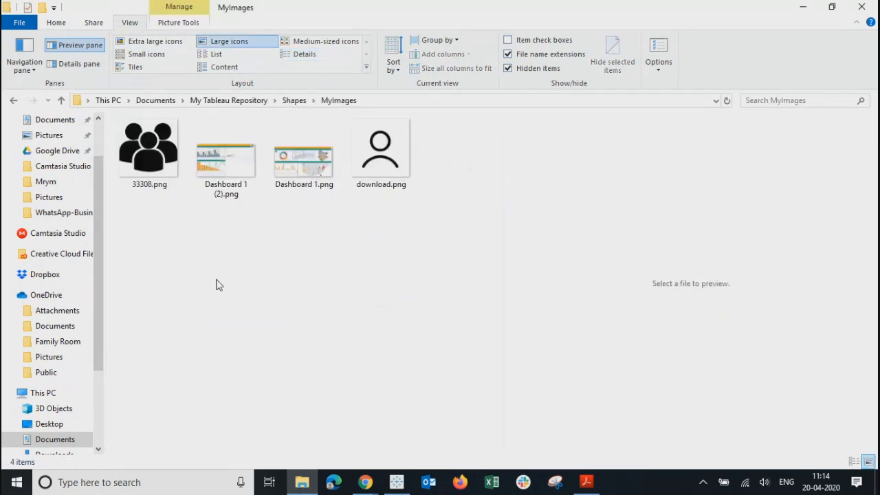
key("ctrl+v")
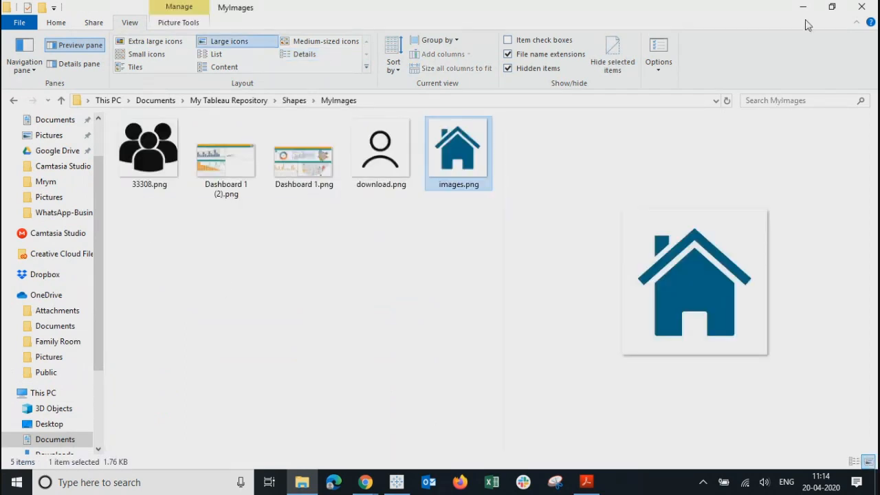
Step: Back in Tableau, reload the MyImages shape palette and assign the house image to the mark
left_click(868, 9)
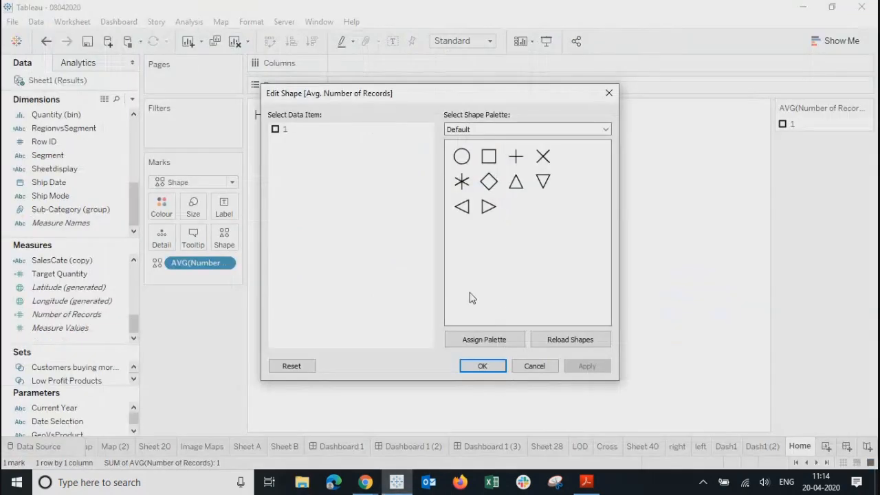
left_click(496, 129)
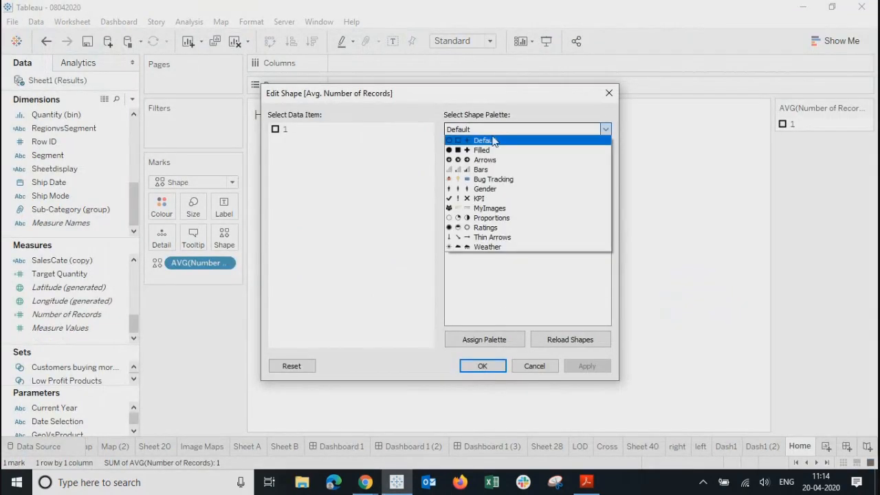
left_click(482, 208)
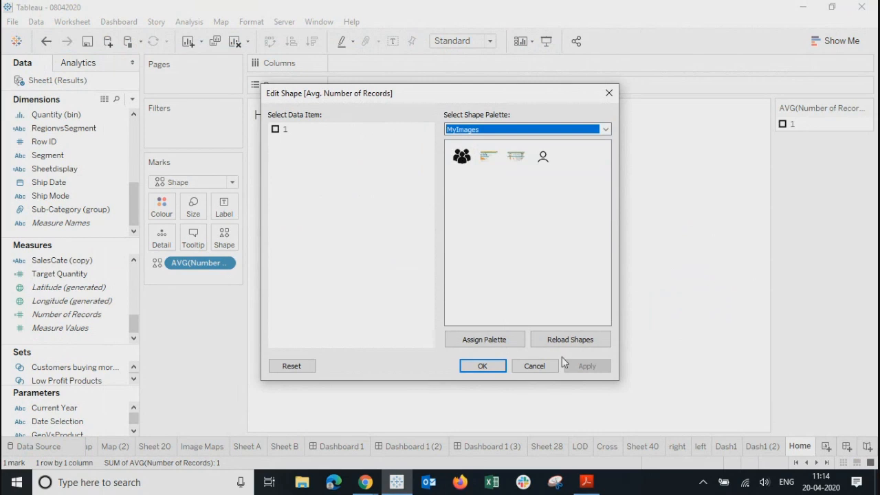
left_click(559, 339)
left_click(463, 182)
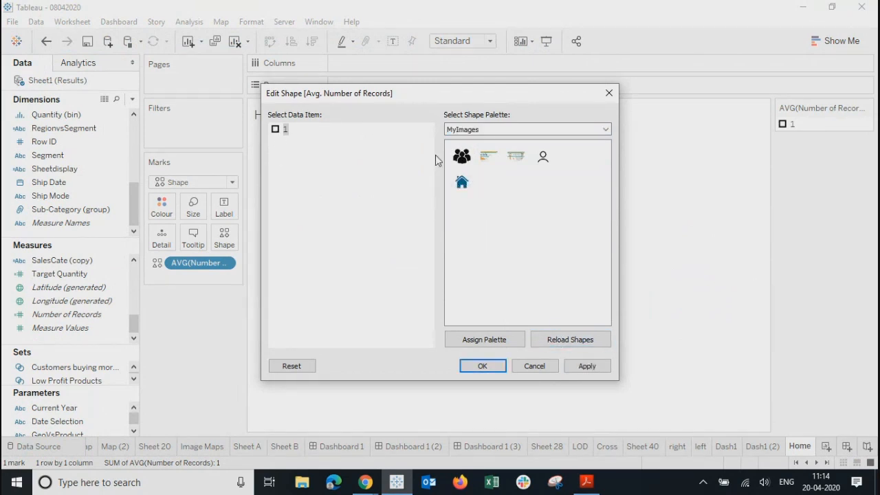
left_click(462, 181)
left_click(482, 366)
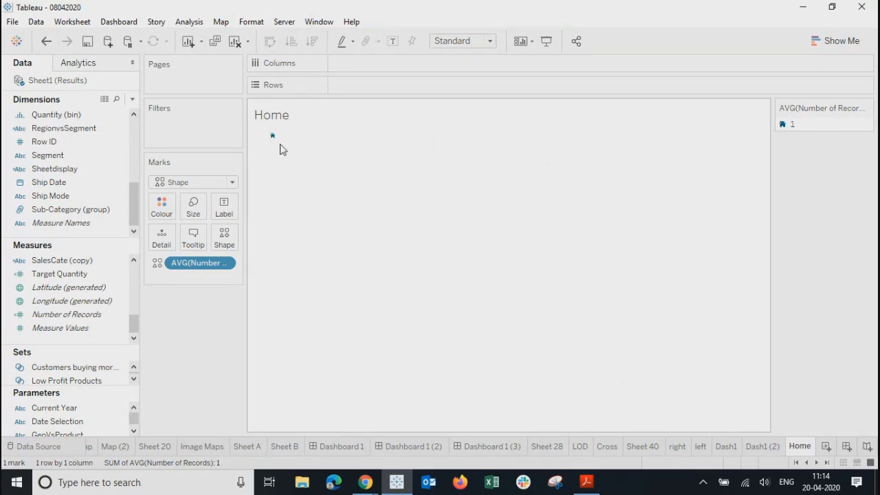
Step: Enlarge the house mark, hide the Home sheet title, and fit it to Entire View
left_click_drag(307, 382, 306, 380)
right_click(284, 123)
left_click(311, 153)
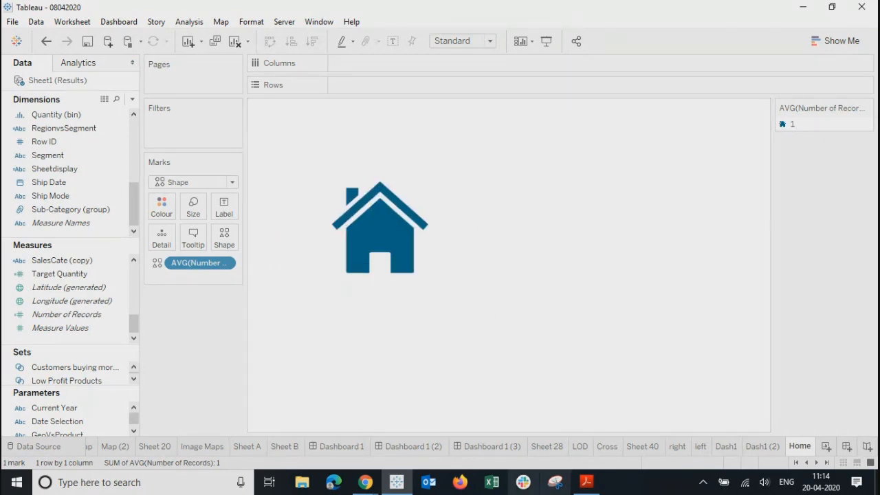
left_click(457, 42)
left_click(459, 87)
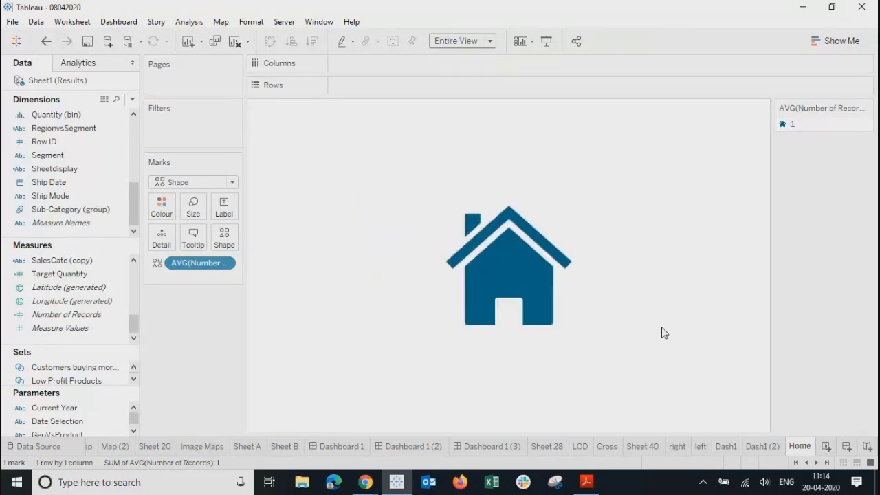
Step: On the Summary dashboard, drag the Home sheet in as a floating object
left_click(488, 447)
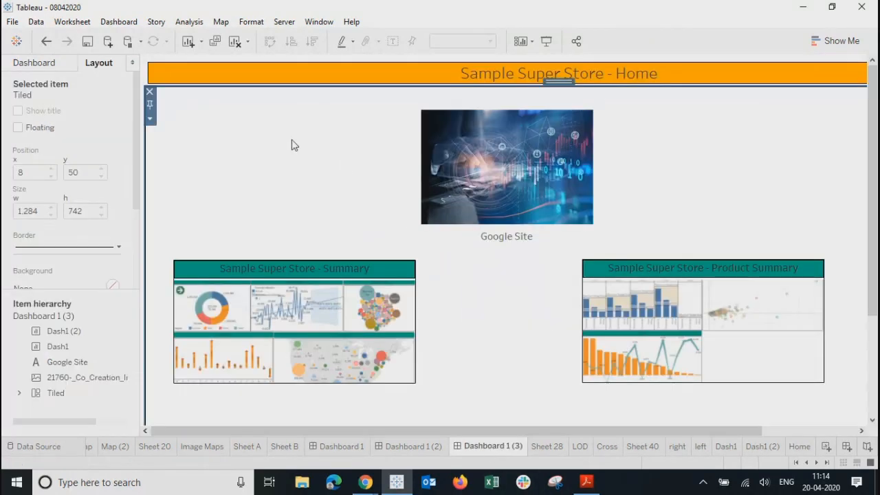
left_click(411, 449)
left_click(336, 447)
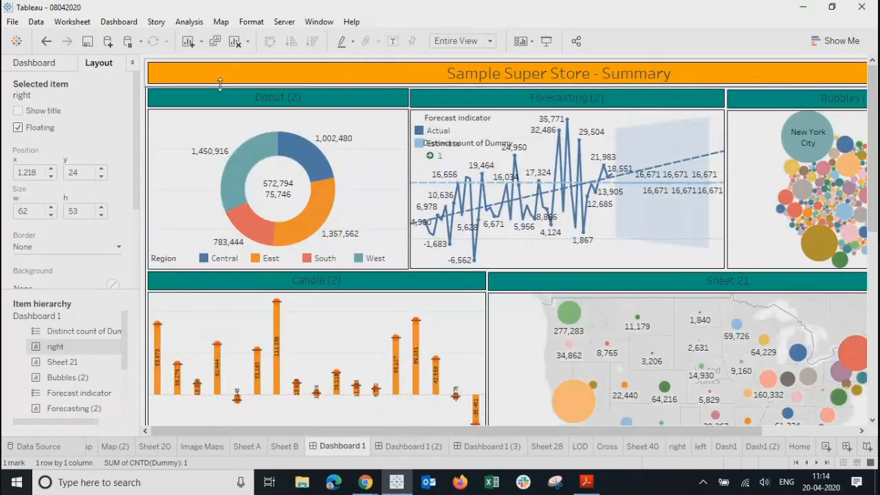
scroll(124, 378, "down", 2)
scroll(124, 378, "down", 1)
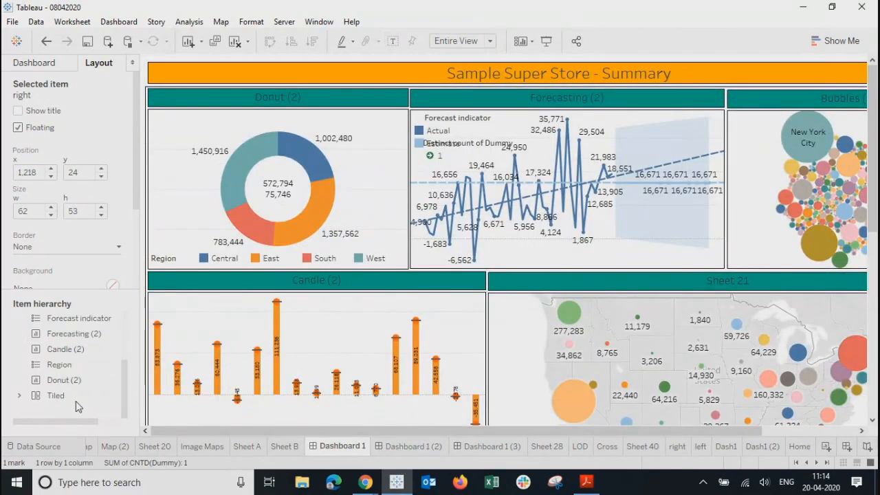
left_click(33, 66)
left_click_drag(137, 258, 137, 277)
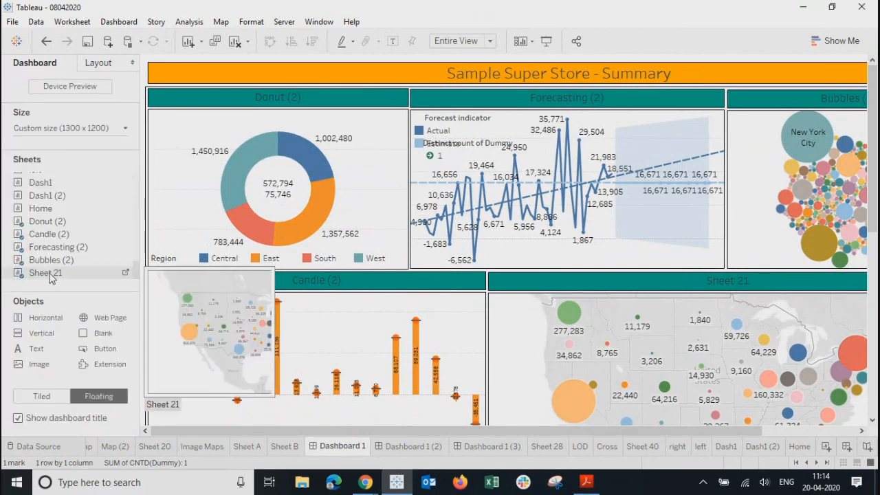
left_click_drag(33, 209, 189, 121)
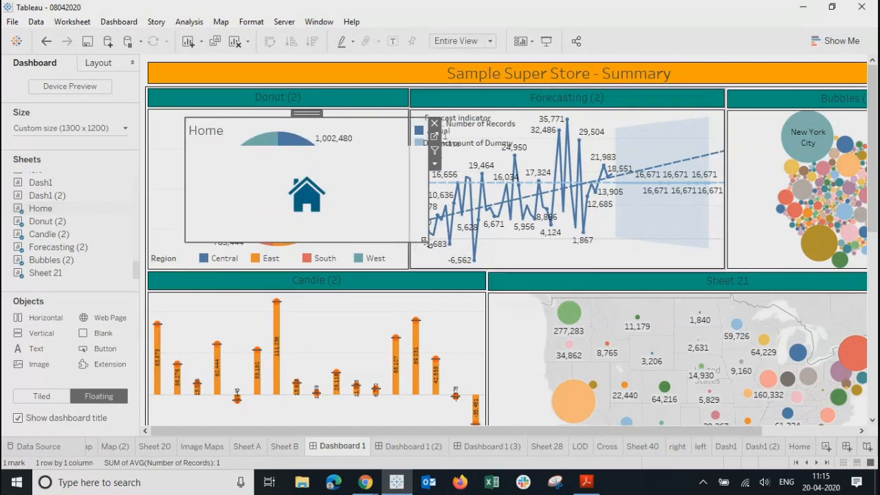
Step: Shrink the Home box, hide its title, and move it left of the Donut chart
left_click_drag(424, 235, 230, 163)
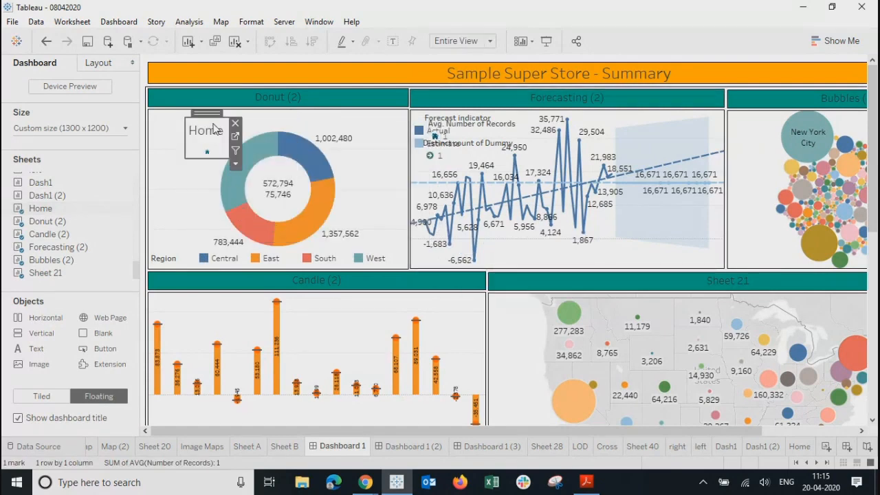
right_click(198, 132)
left_click(235, 166)
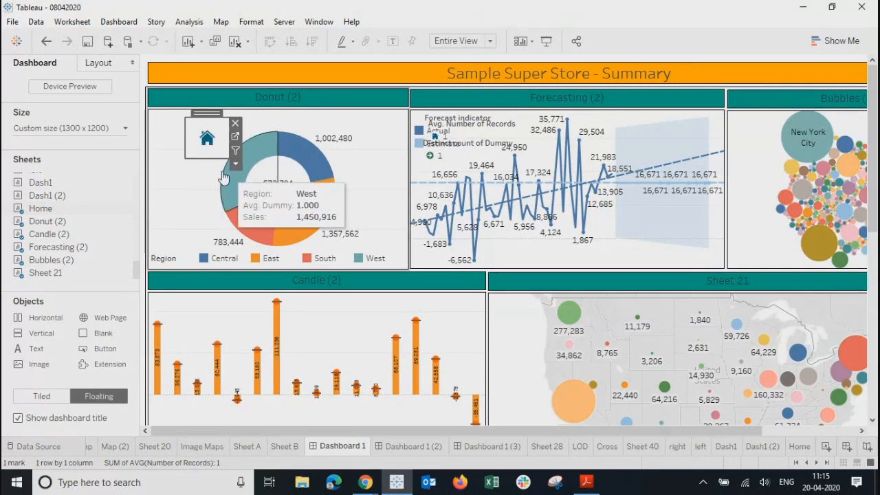
left_click_drag(200, 113, 169, 113)
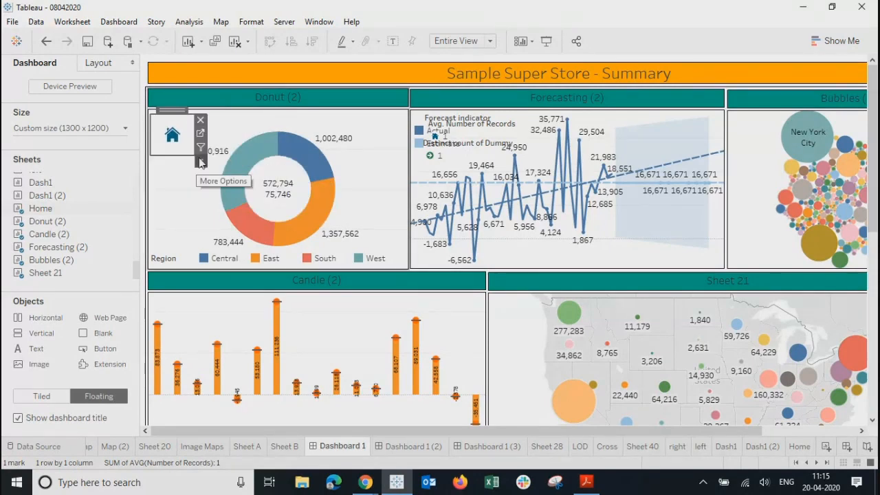
left_click(201, 161)
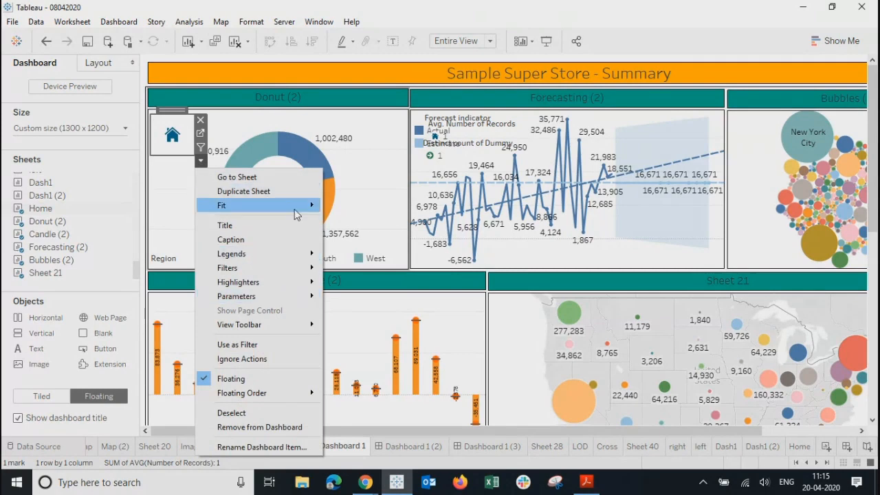
left_click(161, 159)
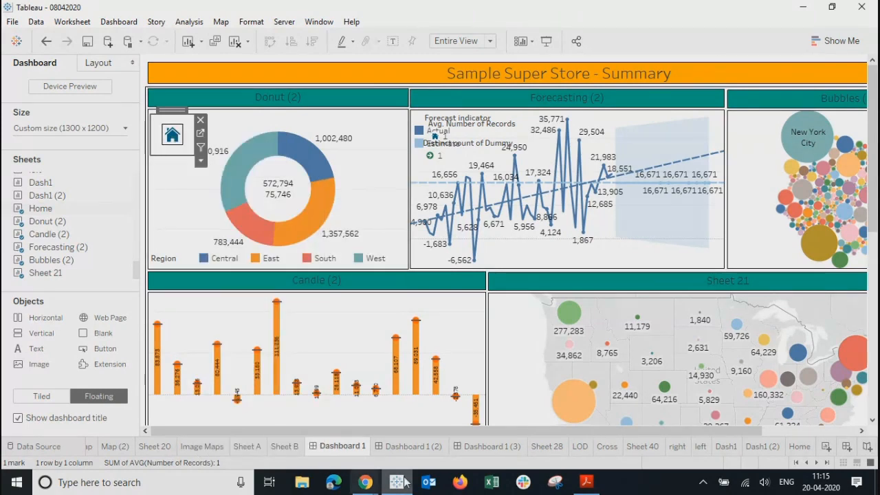
Step: Increase the house shape's mark size on the Home worksheet
left_click(802, 446)
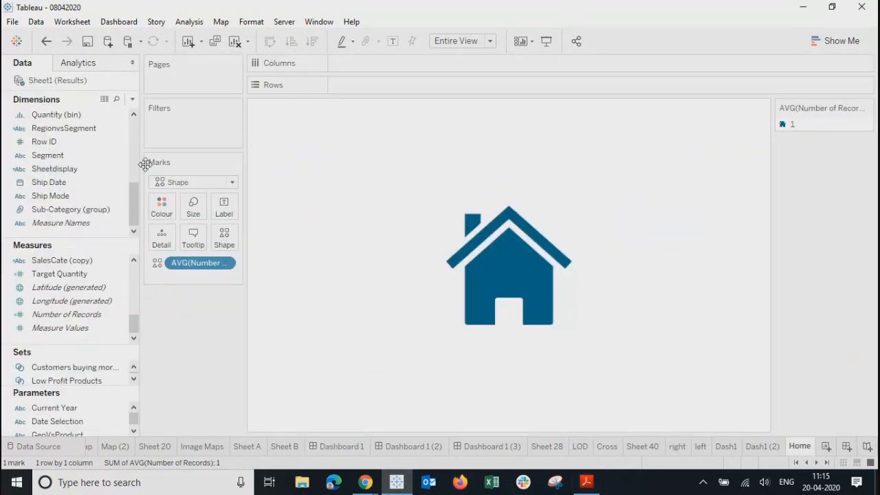
left_click(187, 207)
left_click_drag(219, 238, 238, 239)
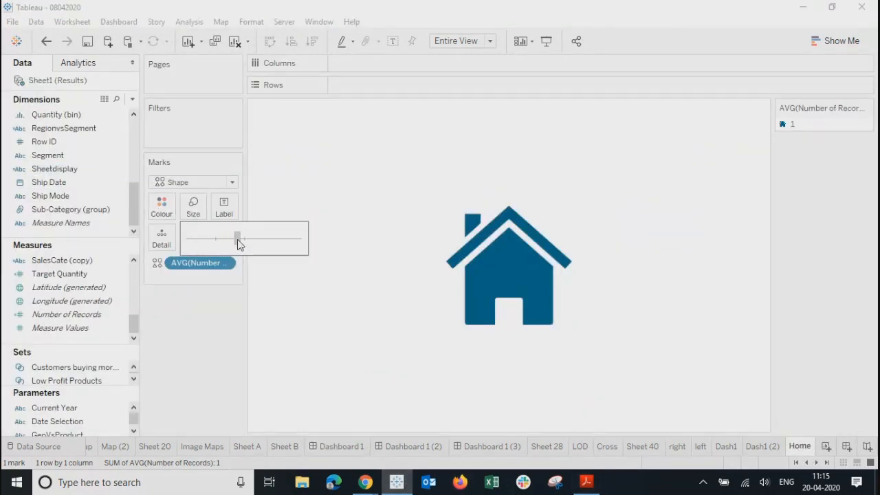
Step: On the Summary dashboard, move the house icon into the Donut (2) chart's top-left corner
left_click(725, 445)
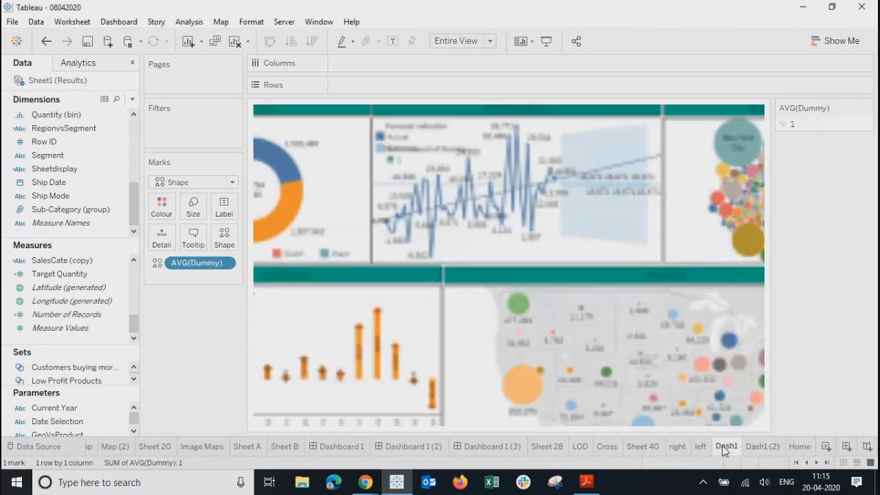
left_click(493, 446)
left_click(412, 446)
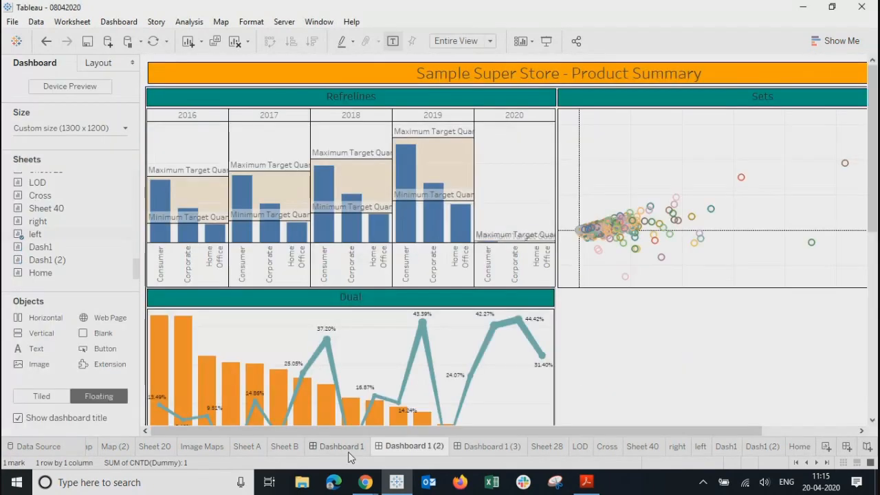
left_click(342, 447)
left_click(182, 201)
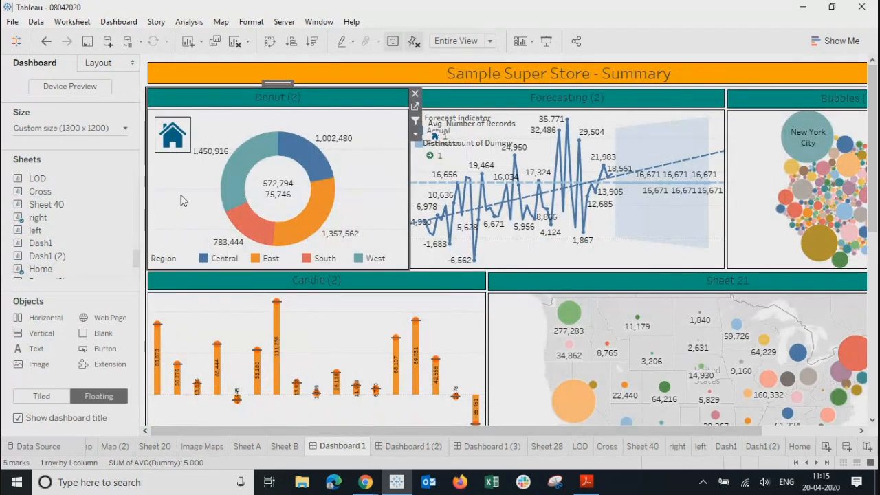
left_click(172, 123)
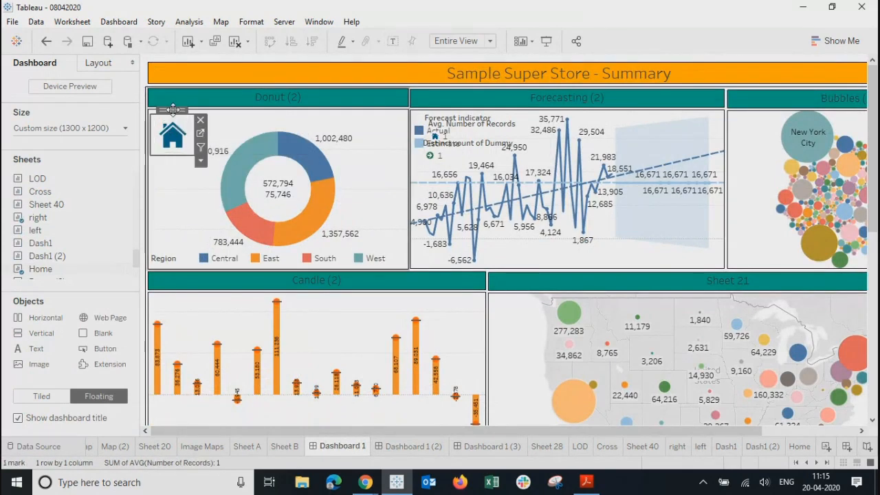
left_click_drag(173, 110, 172, 111)
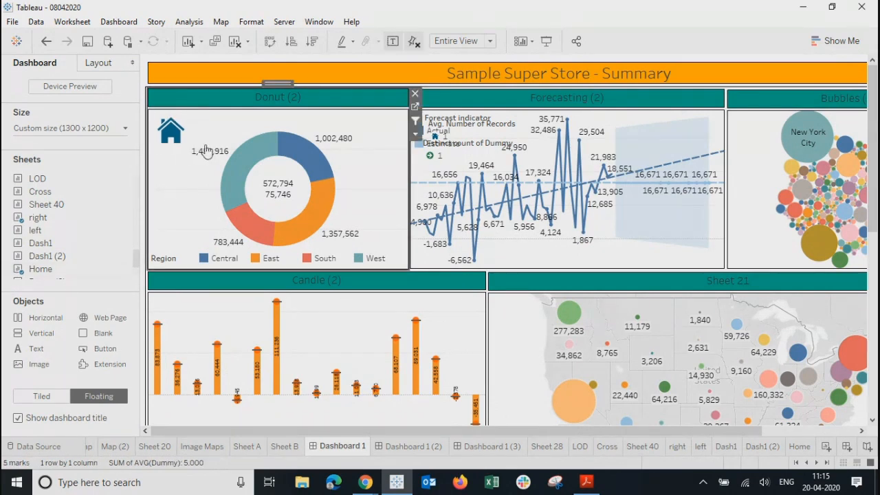
Step: Add a Select-run Go to Sheet action with only Home as source, targeting Dashboard 1 (3)
left_click(134, 25)
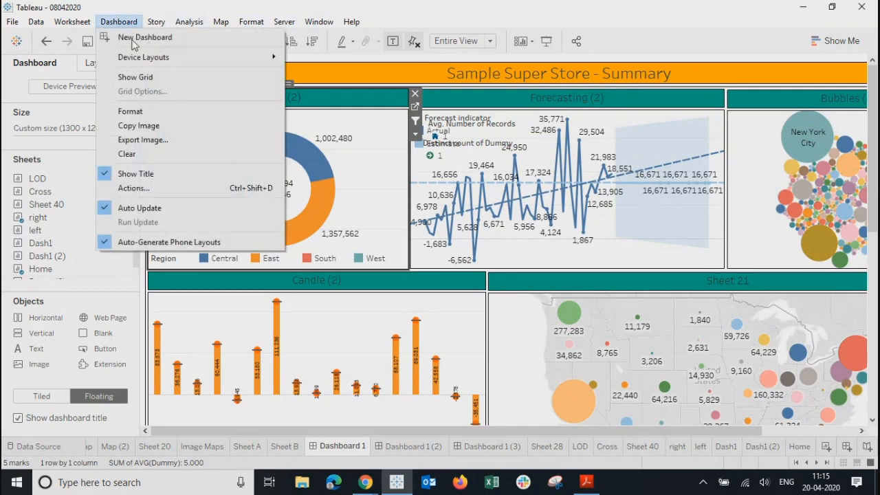
left_click(136, 192)
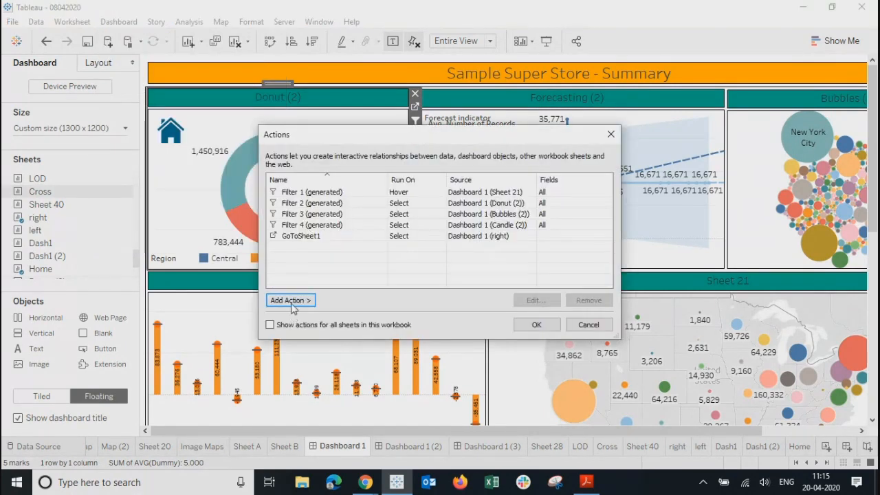
left_click(291, 302)
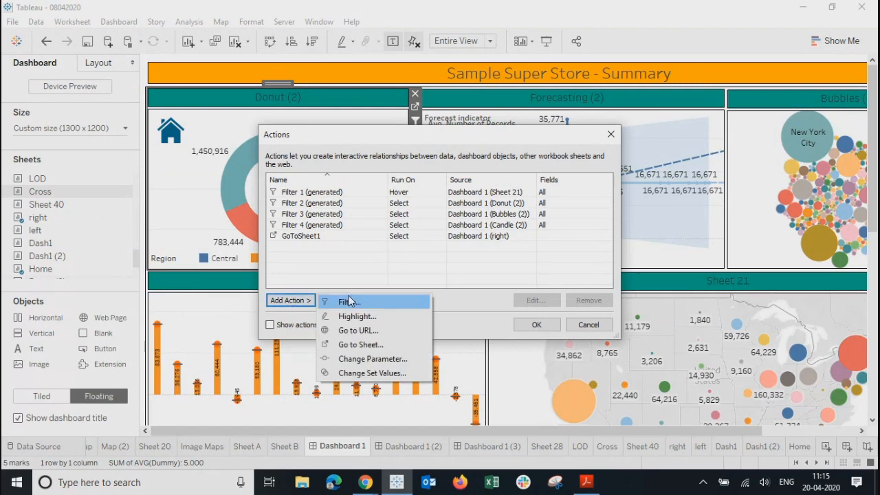
left_click(359, 345)
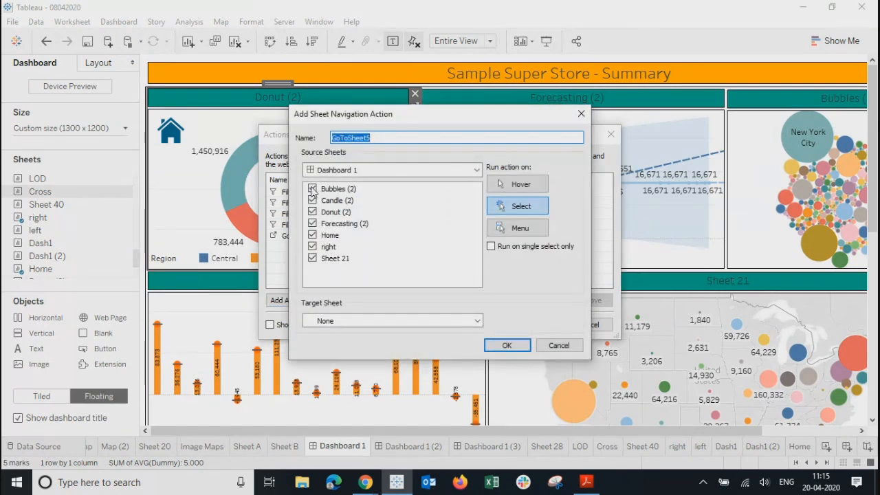
left_click(313, 189)
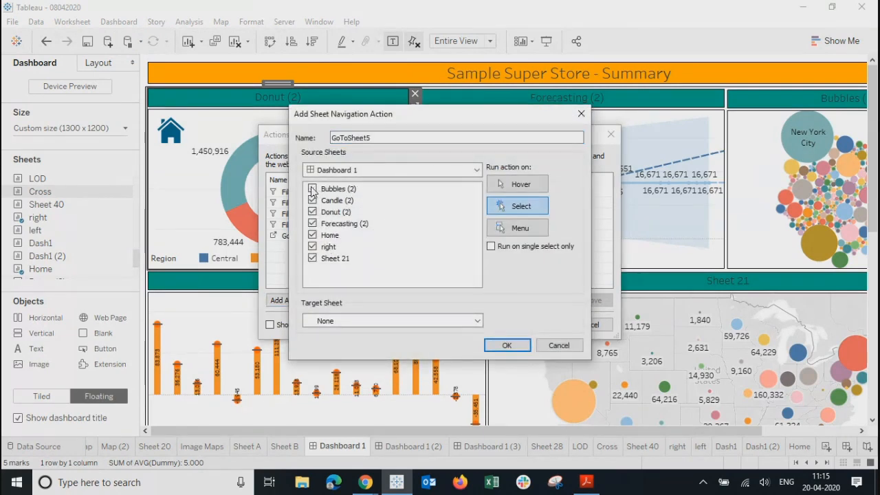
left_click(312, 224)
left_click(360, 321)
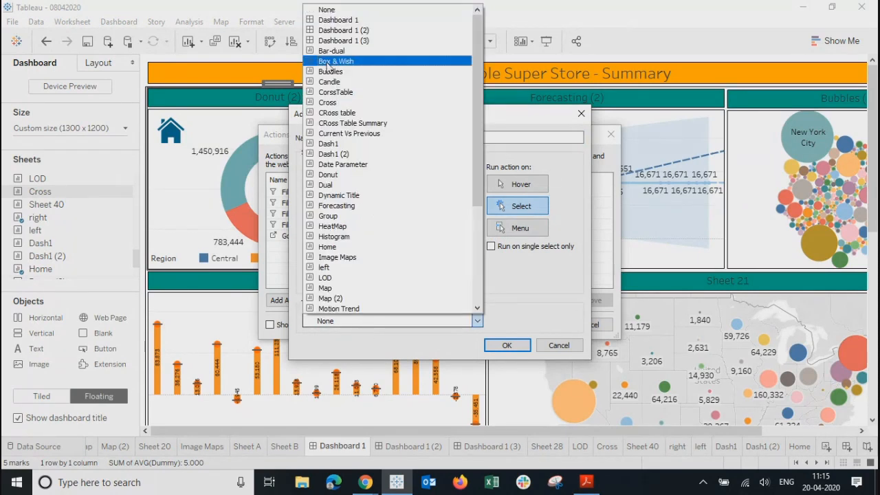
left_click(331, 41)
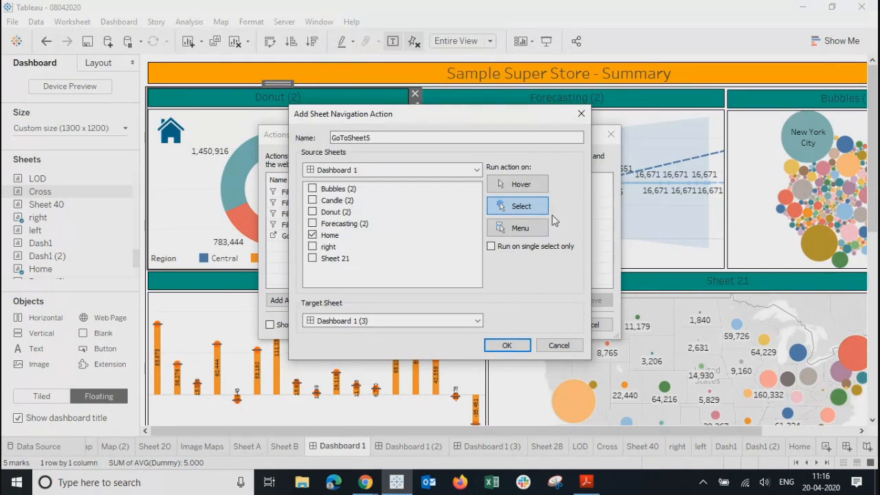
left_click(507, 346)
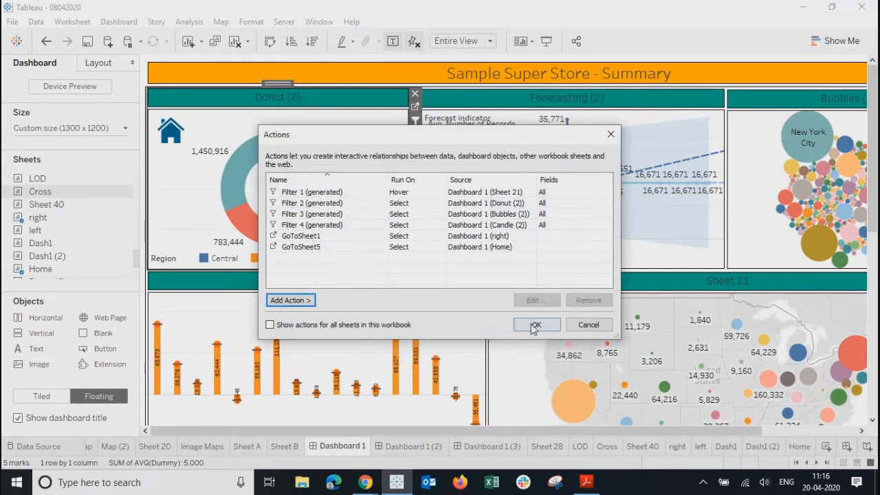
left_click(532, 325)
Step: In Presentation Mode, test the home icon, Summary thumbnail and forward/back arrows, ending on Home
left_click(546, 41)
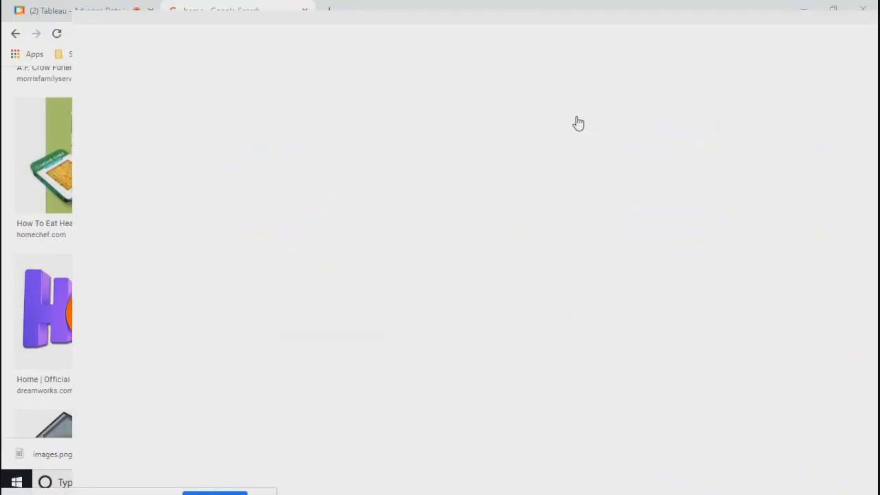
left_click(45, 76)
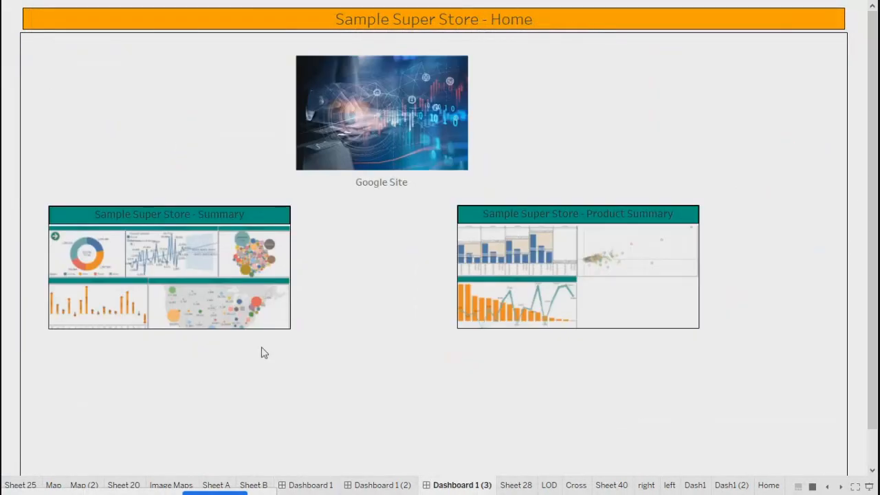
left_click(158, 283)
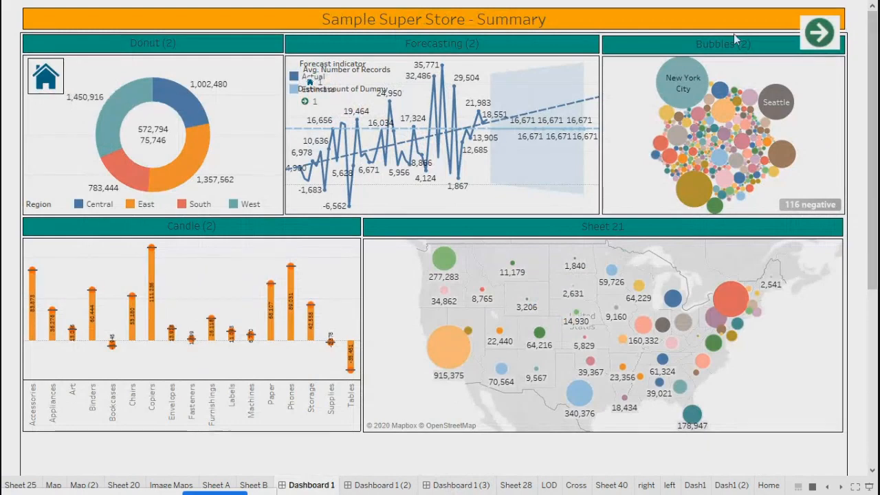
left_click(825, 33)
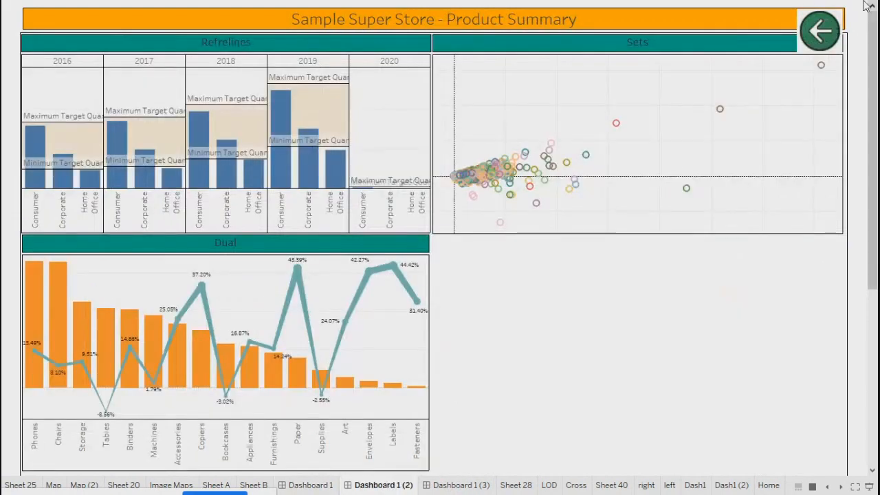
left_click(819, 44)
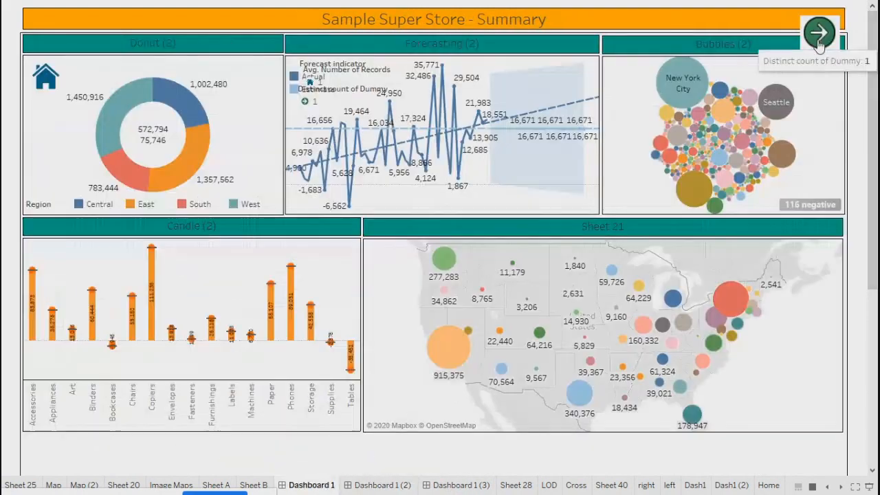
left_click(40, 80)
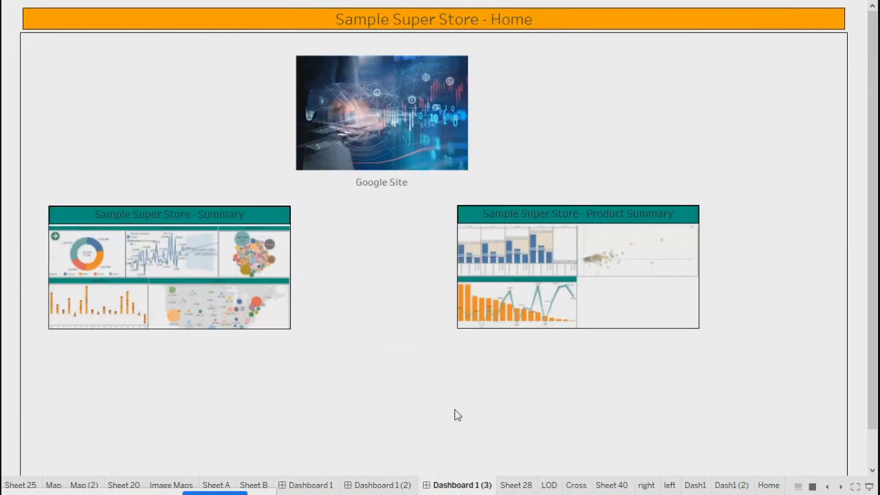
key("Escape")
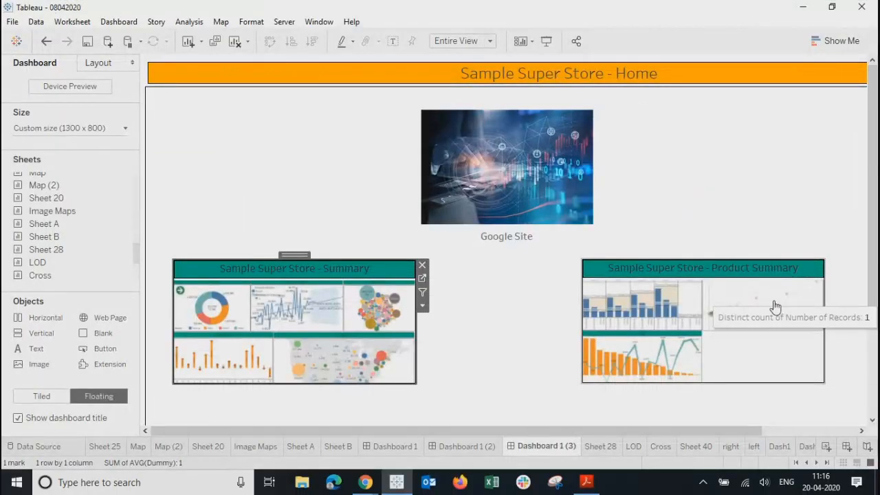
Step: Open Dashboard 1 (3) and drag the Home sheet in as a floating object
left_click(778, 307)
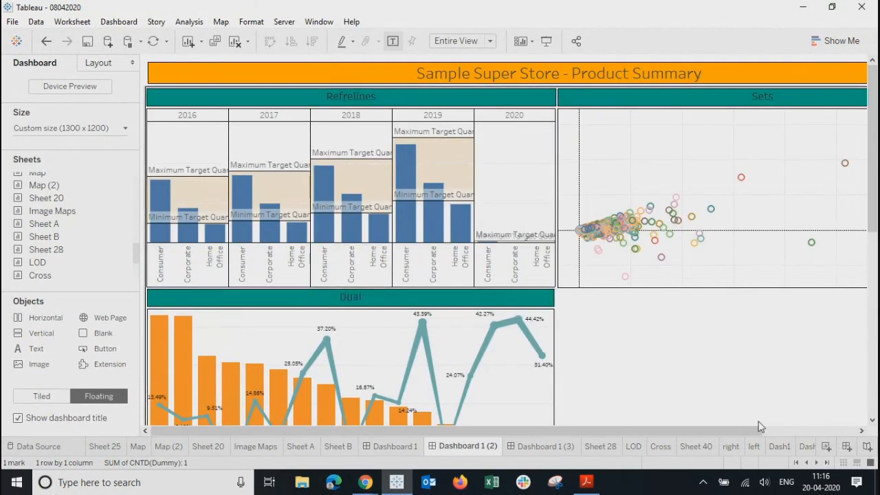
left_click(827, 462)
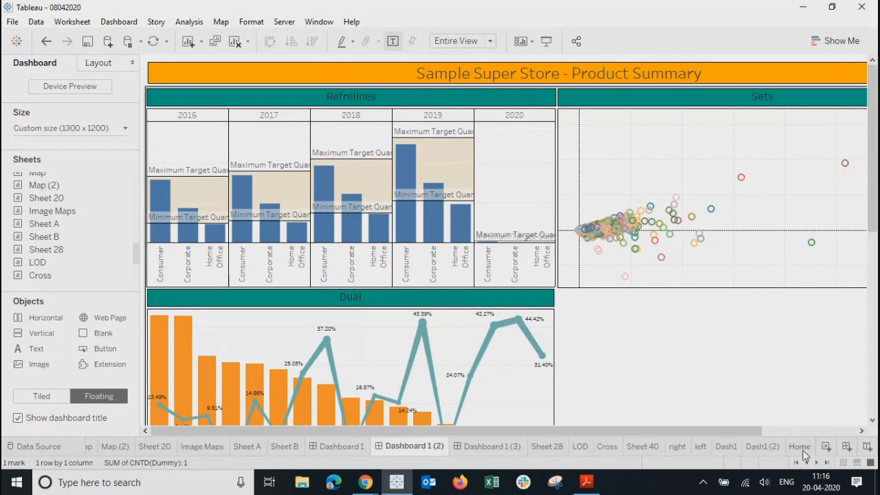
left_click(803, 446)
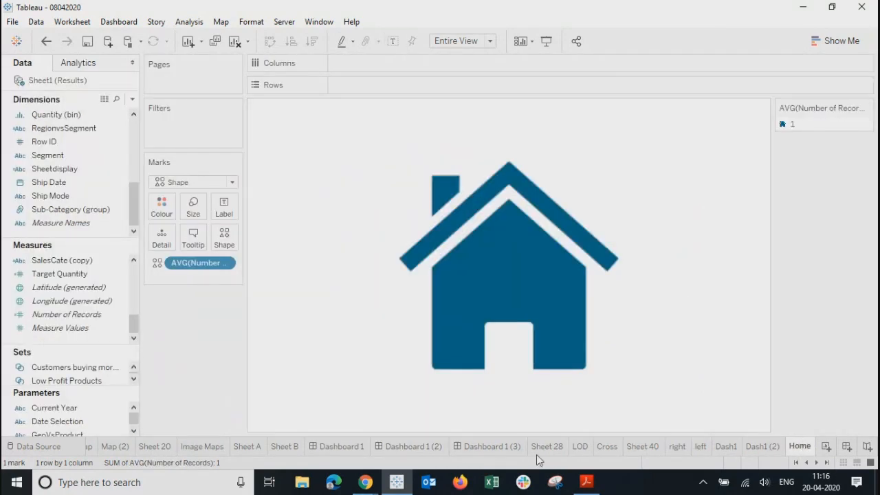
left_click(500, 446)
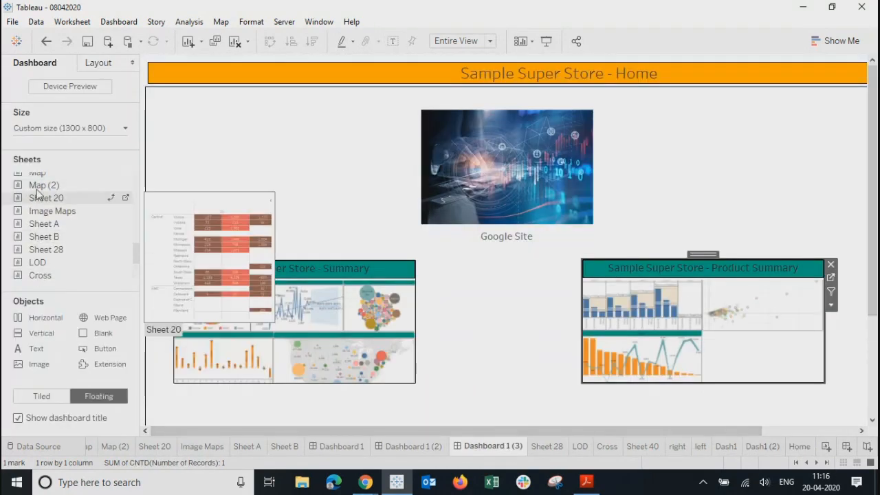
left_click_drag(136, 253, 133, 295)
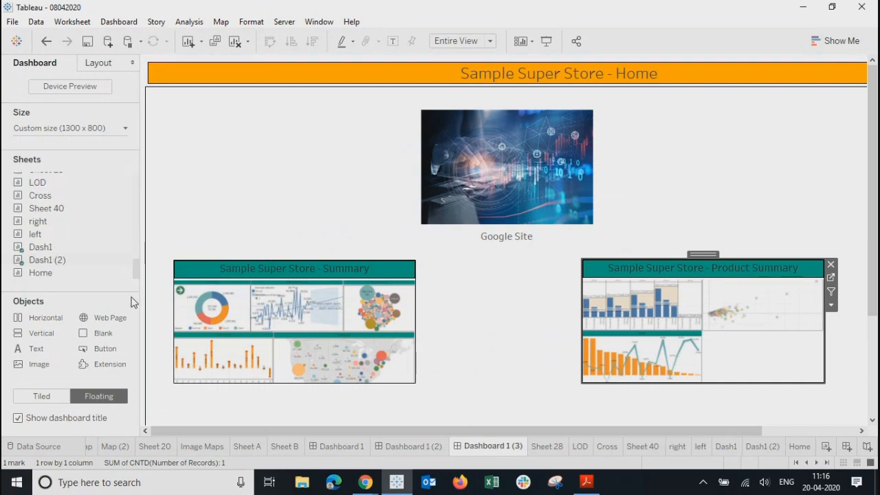
left_click_drag(51, 272, 169, 102)
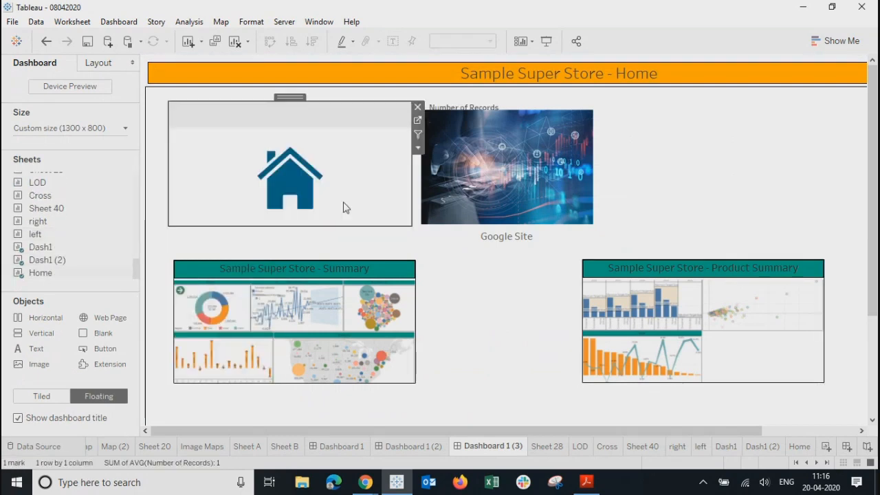
Step: Shrink the Home object, move it to the top-left corner, and hide its title
left_click_drag(411, 226, 207, 140)
left_click_drag(183, 106, 163, 92)
right_click(165, 98)
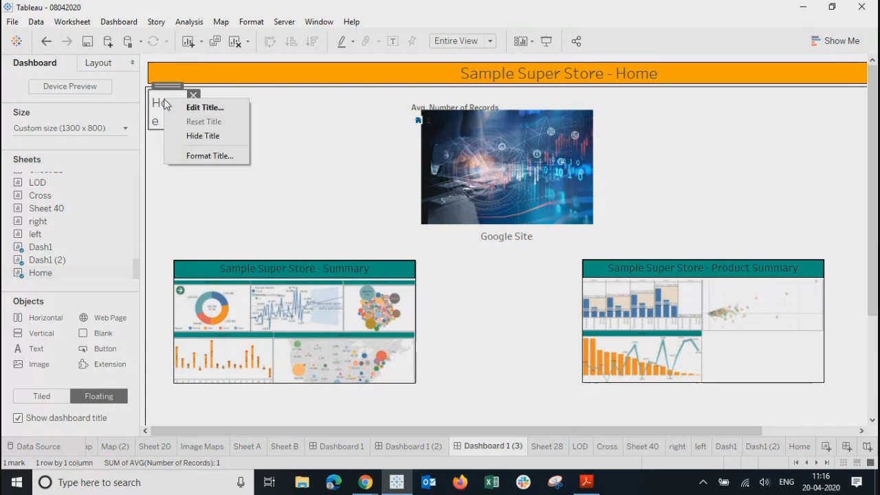
left_click(203, 136)
left_click(254, 159)
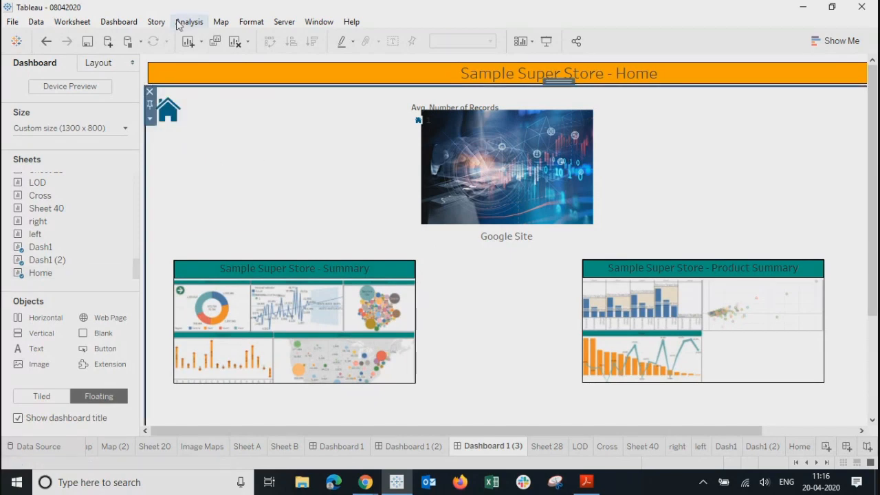
left_click(118, 22)
left_click(137, 188)
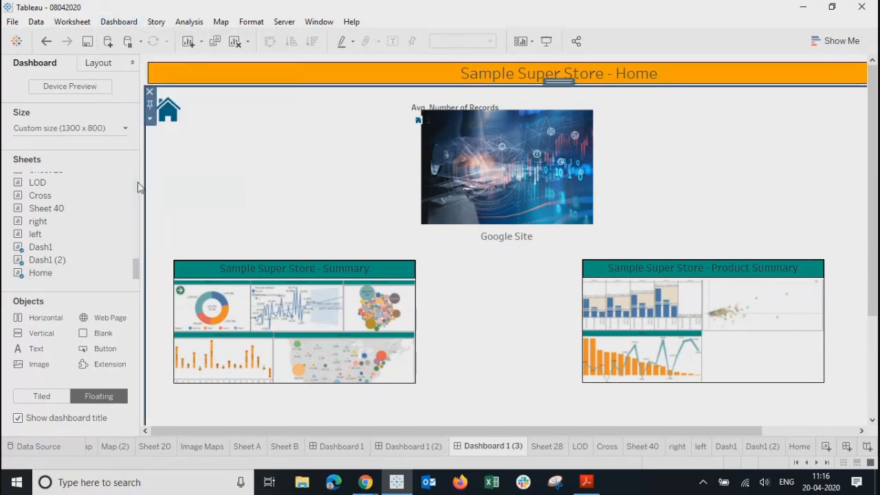
Step: Add Go to Sheet action GoToSheet6 with Dash1 excluded as source, targeting Dashboard 1 (3)
left_click(290, 300)
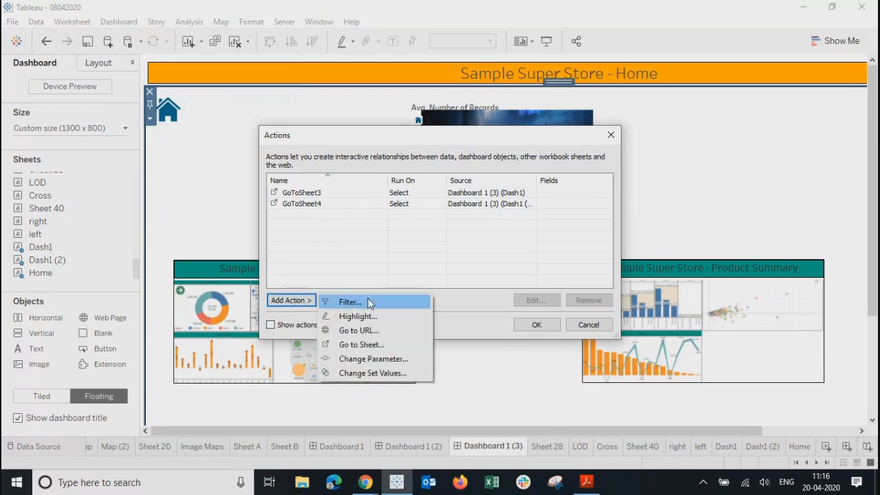
left_click(355, 346)
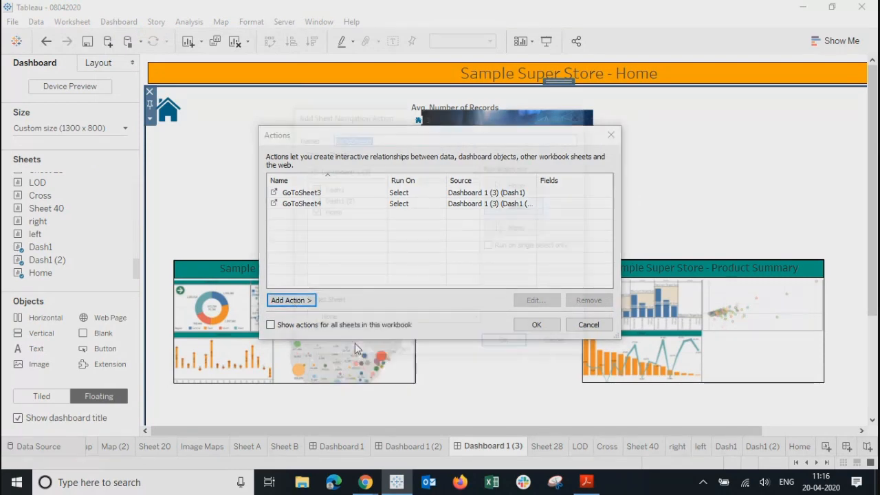
left_click(312, 188)
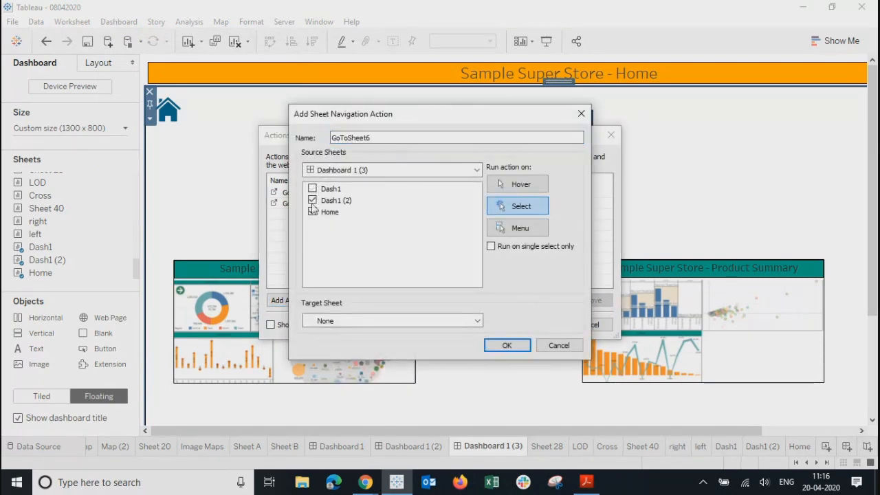
left_click(362, 319)
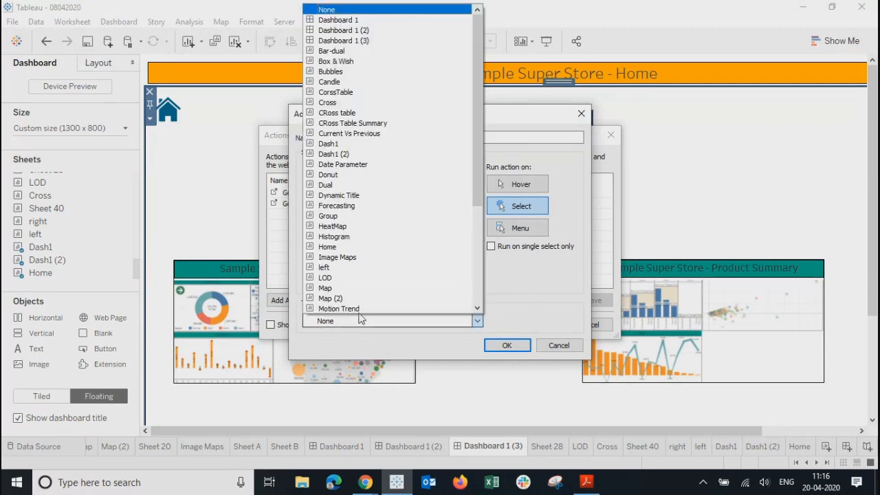
left_click(340, 40)
left_click(506, 345)
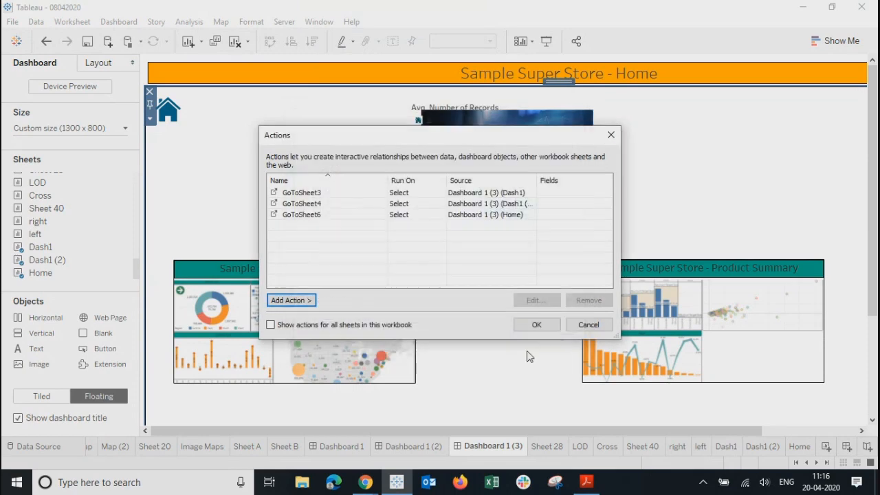
left_click(536, 326)
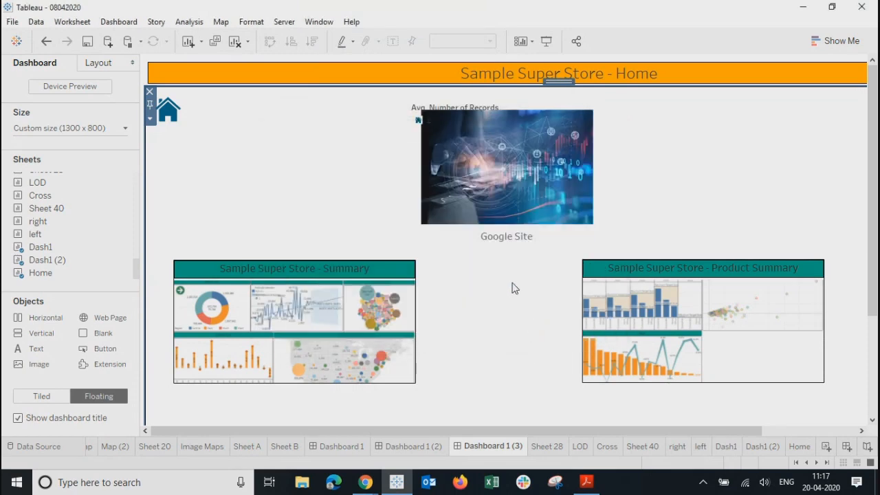
Step: Check the home icon's placement in the Home dashboard's top-left corner
left_click(451, 105)
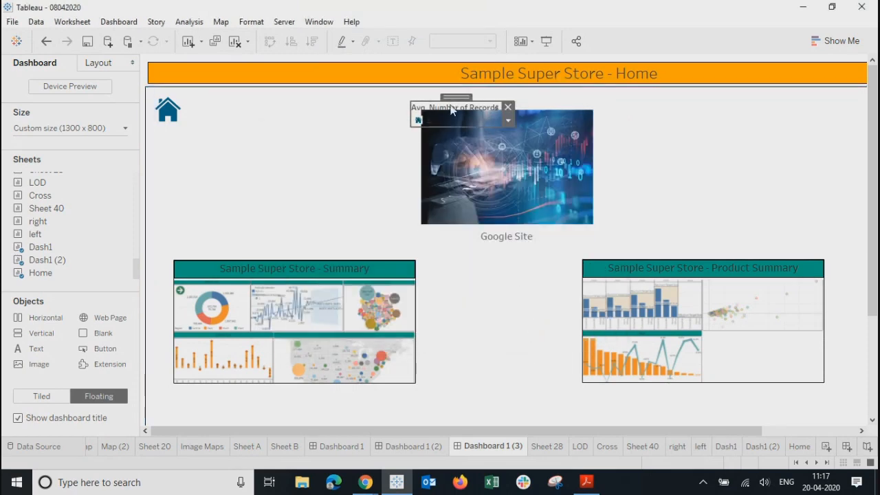
left_click(162, 118)
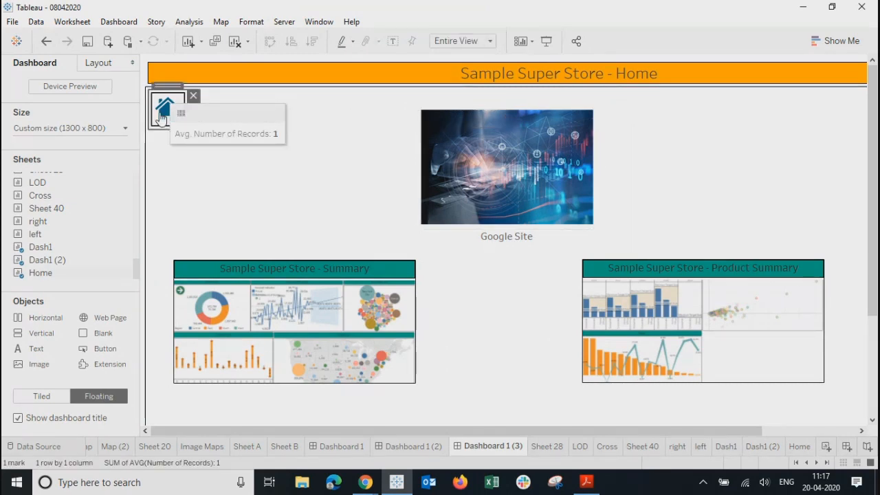
left_click(200, 192)
left_click(171, 118)
left_click(270, 196)
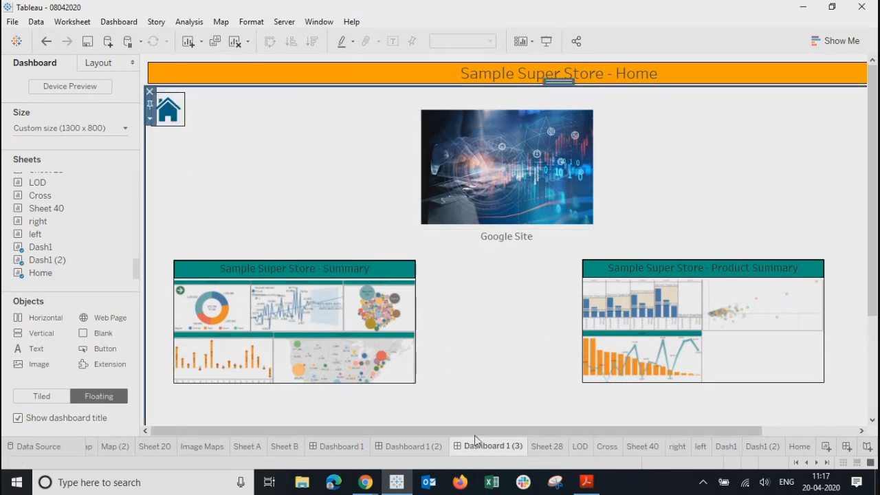
Step: On Dashboard 1 (2), float the Home sheet as a small untitled icon in the top-left corner
left_click(411, 446)
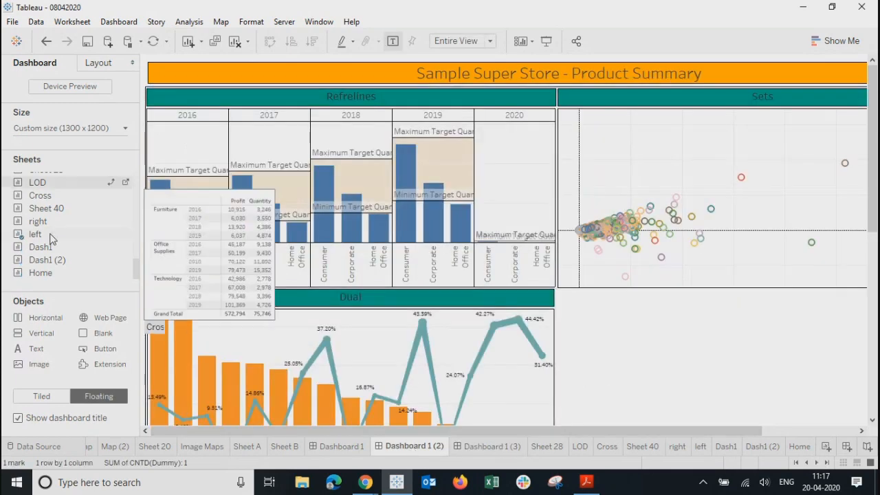
left_click_drag(41, 273, 597, 328)
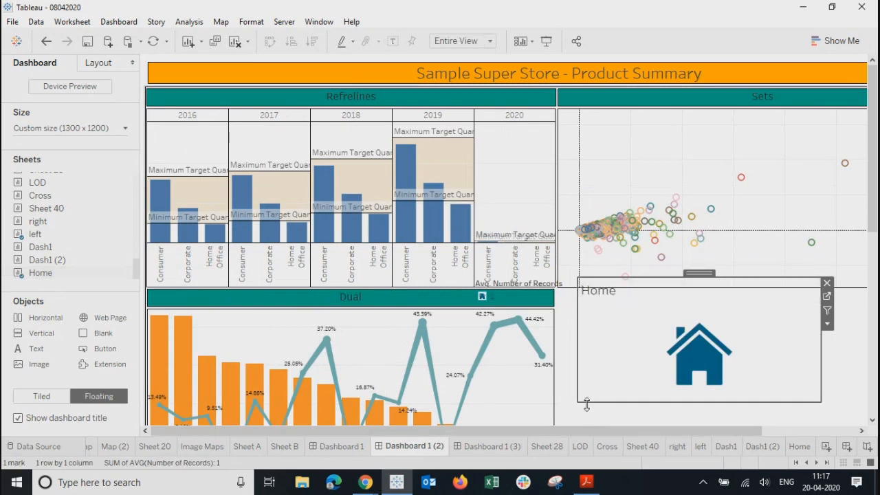
left_click_drag(575, 401, 776, 319)
left_click_drag(798, 275, 670, 326)
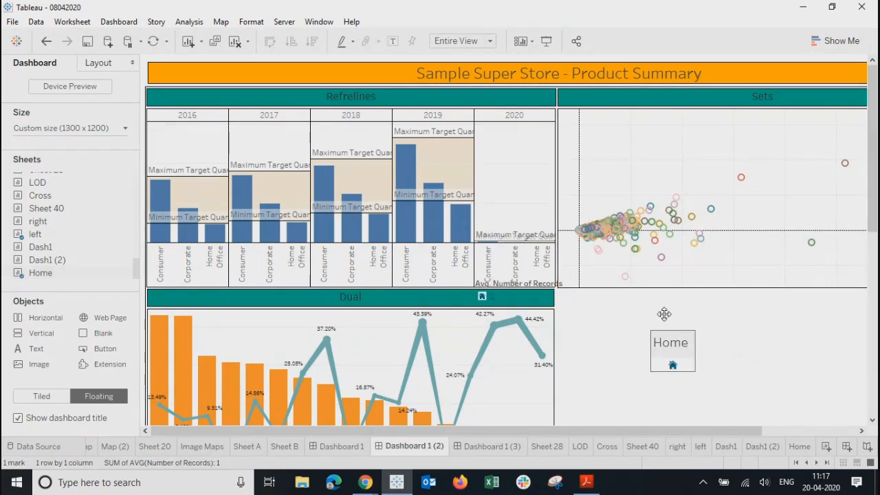
right_click(669, 345)
left_click(708, 383)
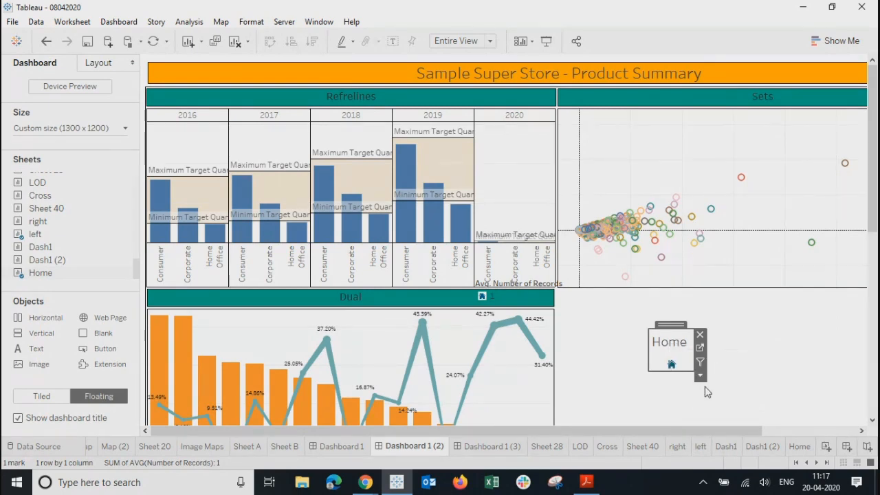
left_click_drag(672, 323, 172, 60)
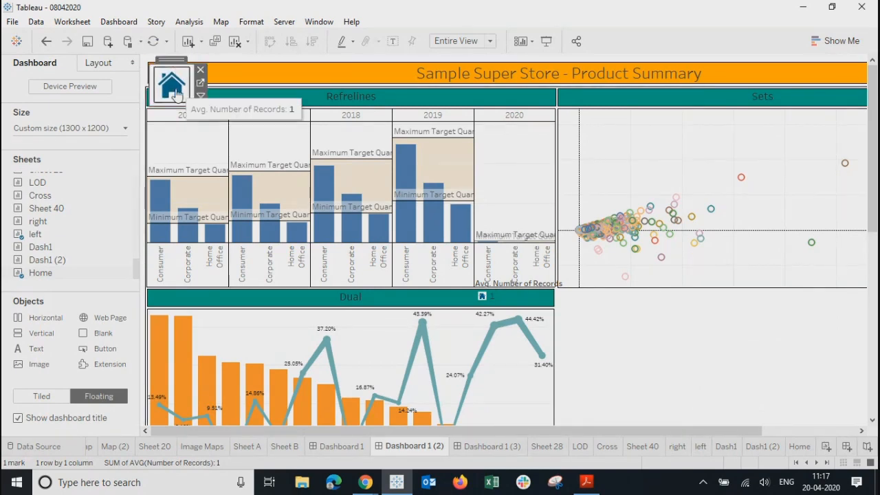
left_click(115, 22)
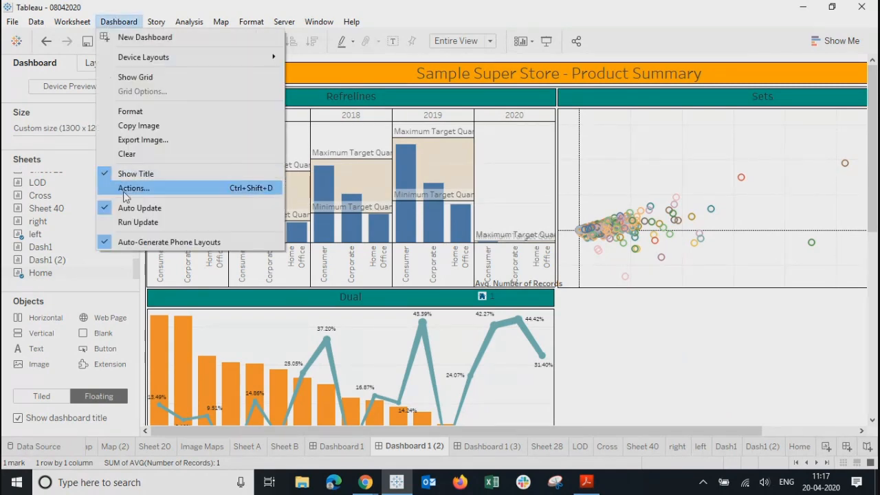
Step: Add a Select-run Go to Sheet action from Home (Dual excluded) targeting Dashboard 1 (3), then preview full-screen
left_click(123, 190)
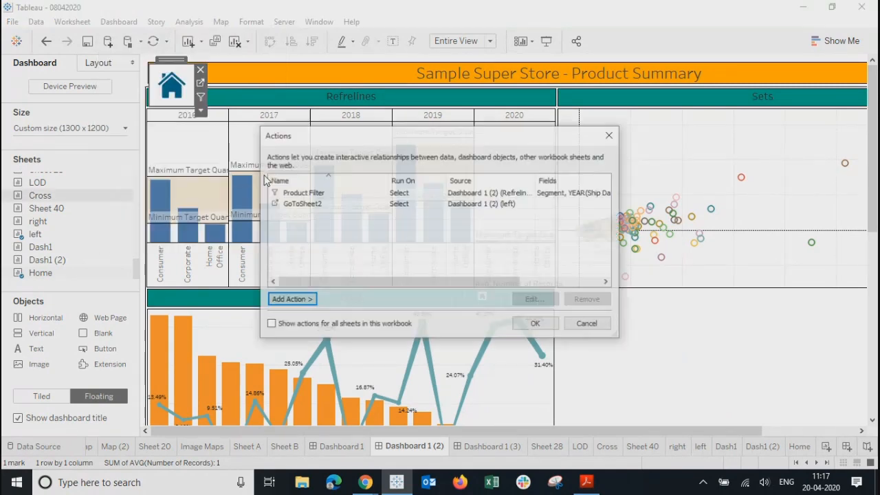
left_click(291, 301)
left_click(361, 344)
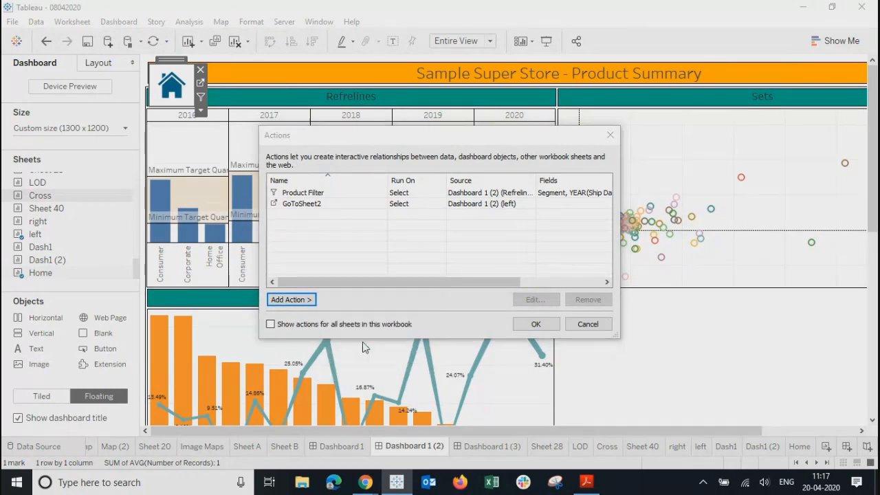
left_click(313, 189)
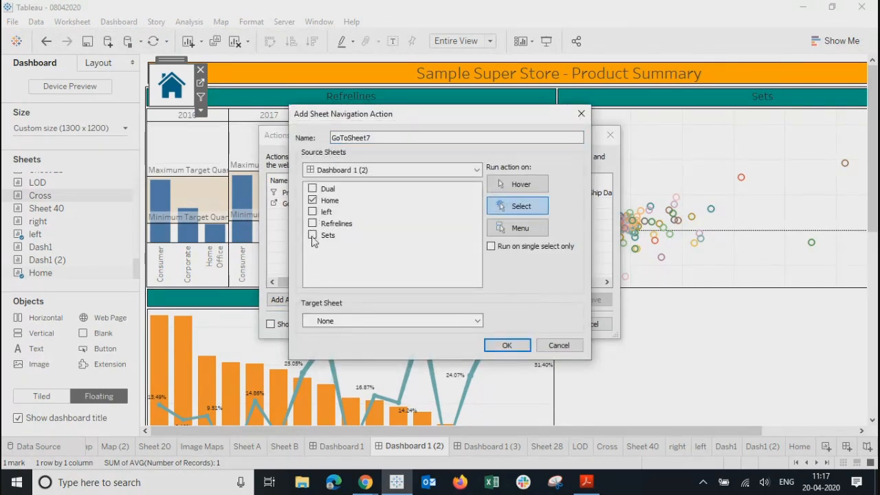
left_click(349, 321)
left_click(352, 52)
left_click(335, 321)
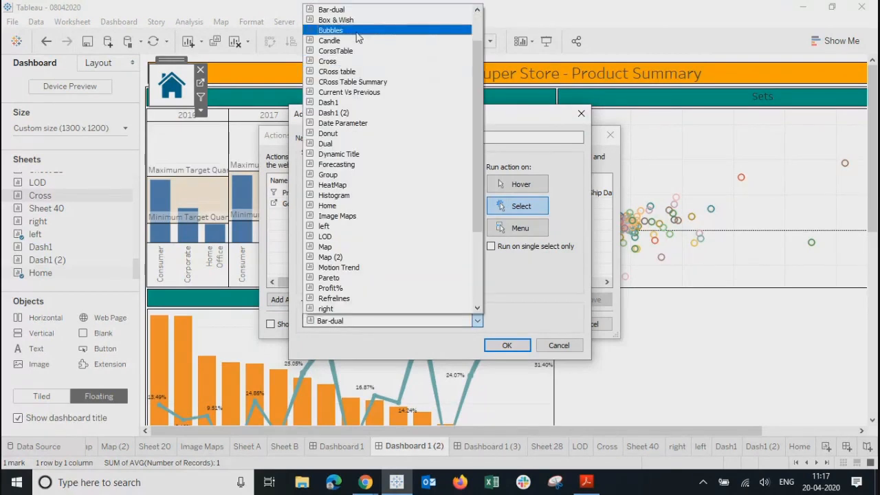
scroll(360, 90, "up", 2)
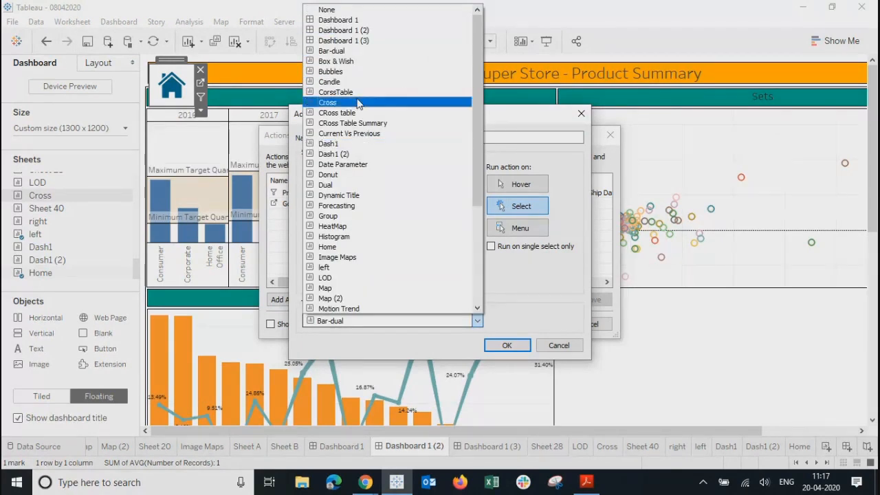
left_click(358, 42)
left_click(507, 345)
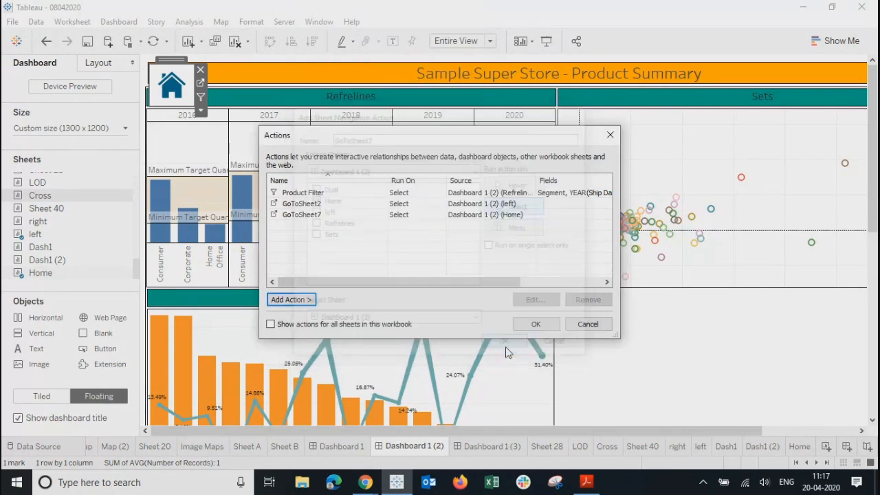
left_click(531, 323)
left_click(550, 42)
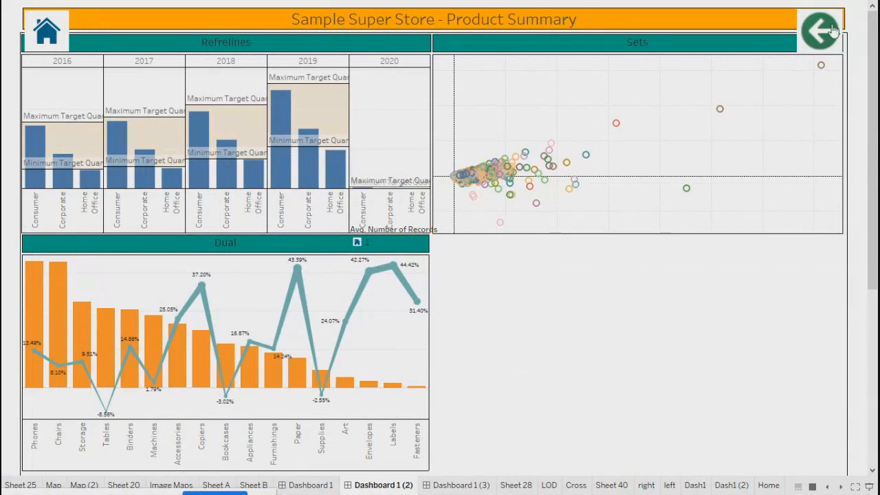
Step: In presentation mode, test the back/forward arrows, home icon and Home thumbnails across Summary and Product Summary
left_click(832, 31)
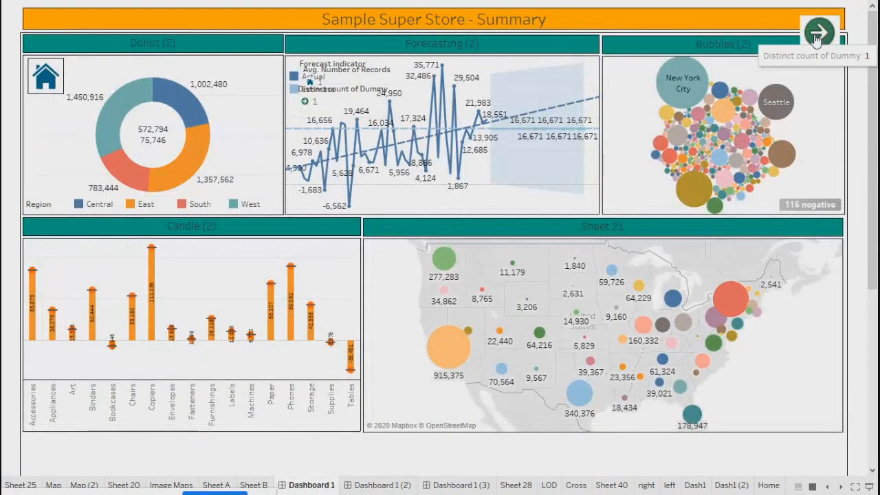
left_click(818, 34)
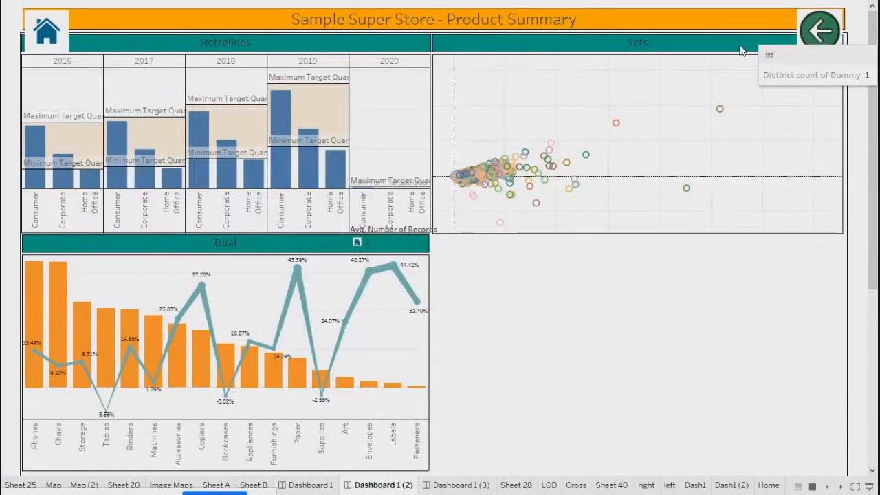
left_click(44, 44)
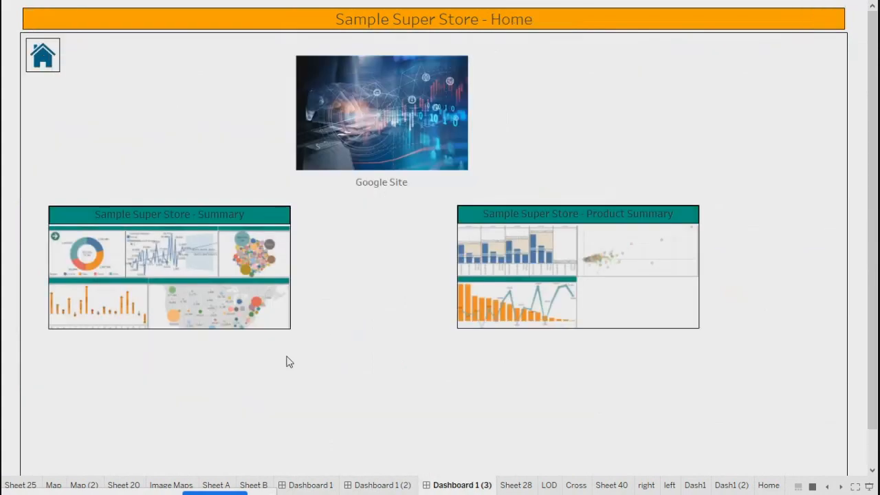
left_click(49, 75)
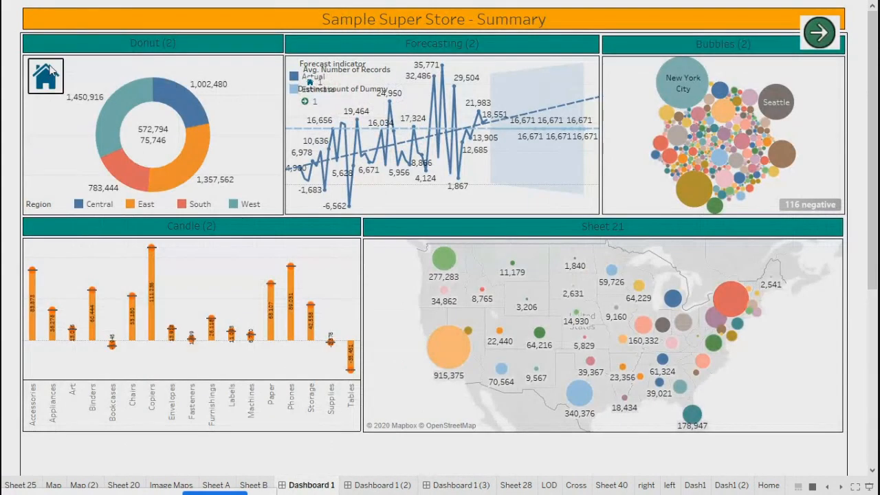
left_click(530, 319)
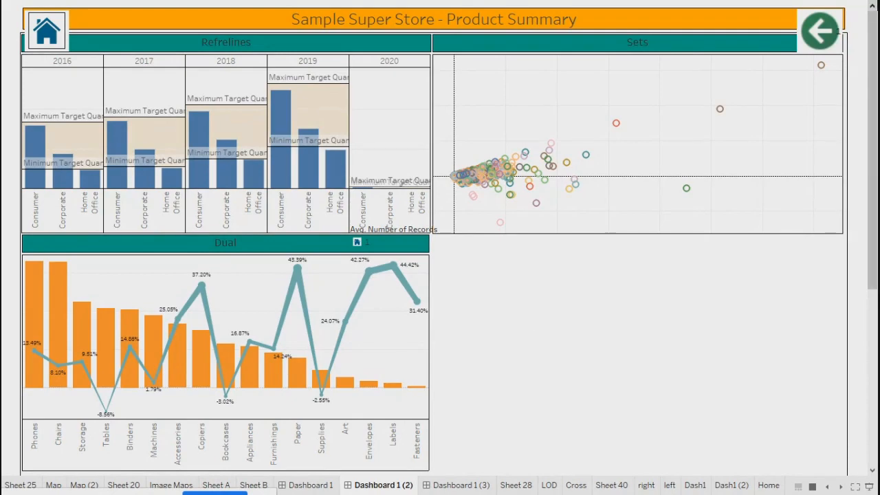
Step: Leave presentation mode and hide the sheets used by the Product Summary and Summary dashboards
key("Escape")
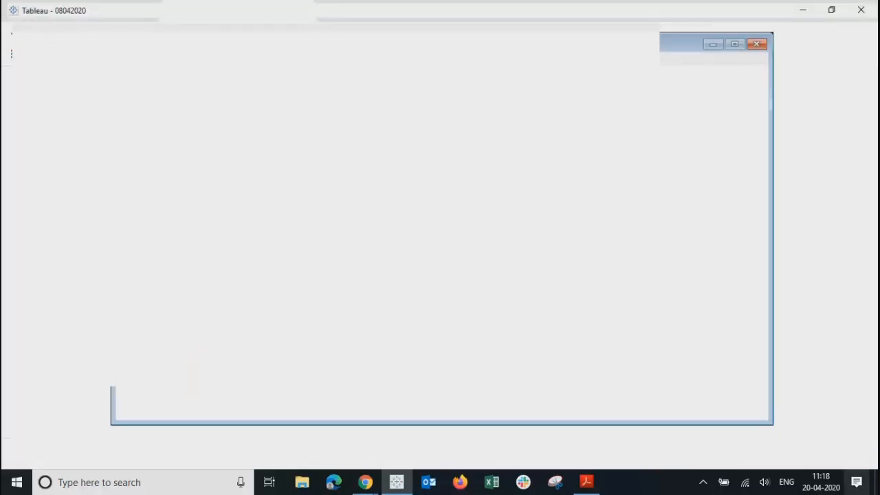
right_click(456, 450)
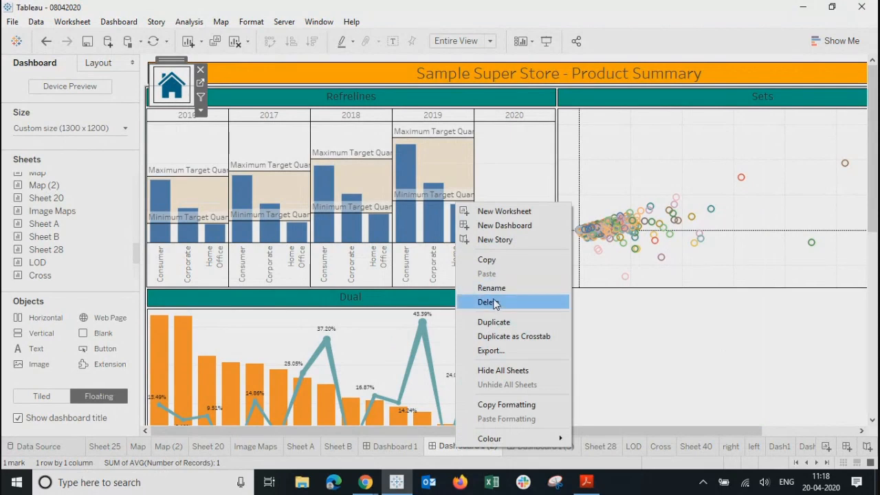
left_click(504, 371)
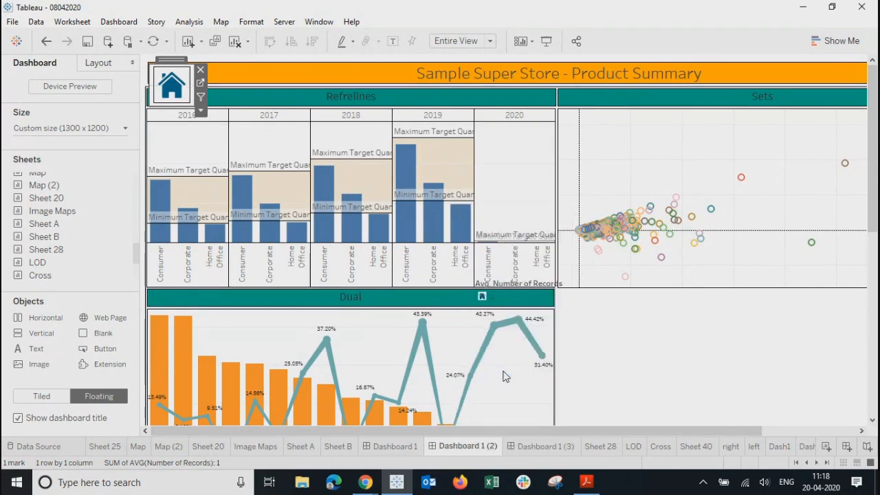
right_click(454, 448)
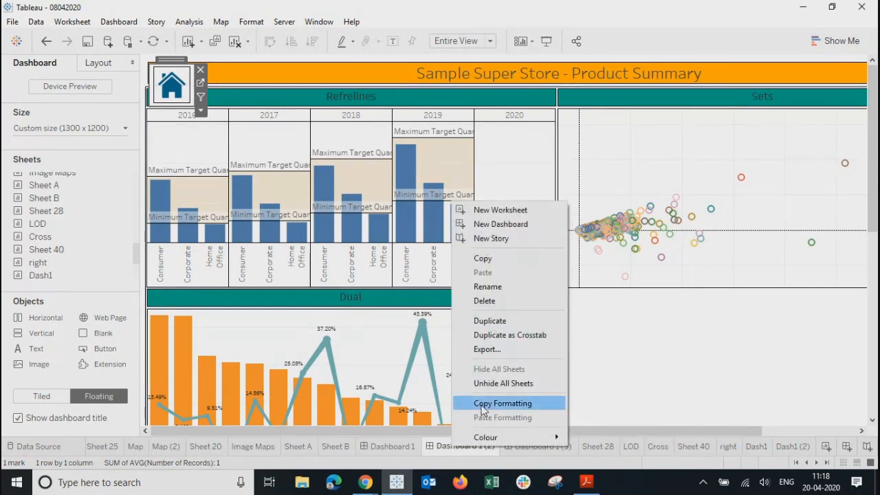
left_click(393, 445)
right_click(393, 445)
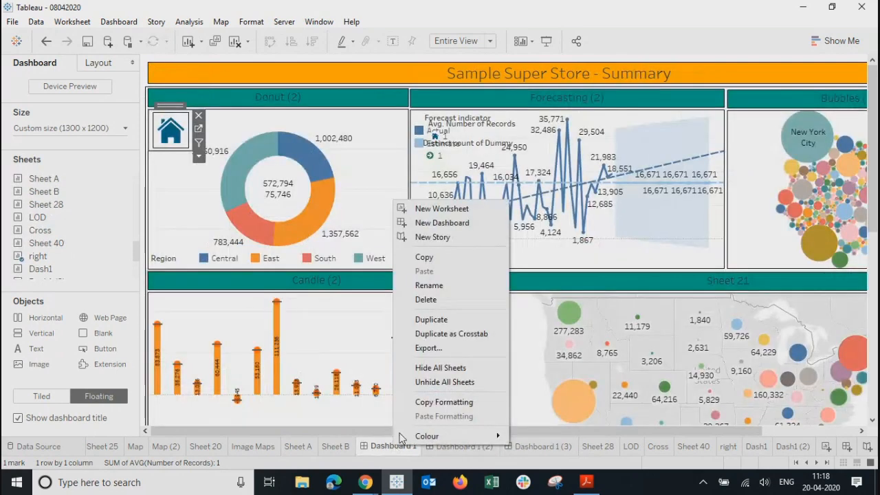
left_click(424, 368)
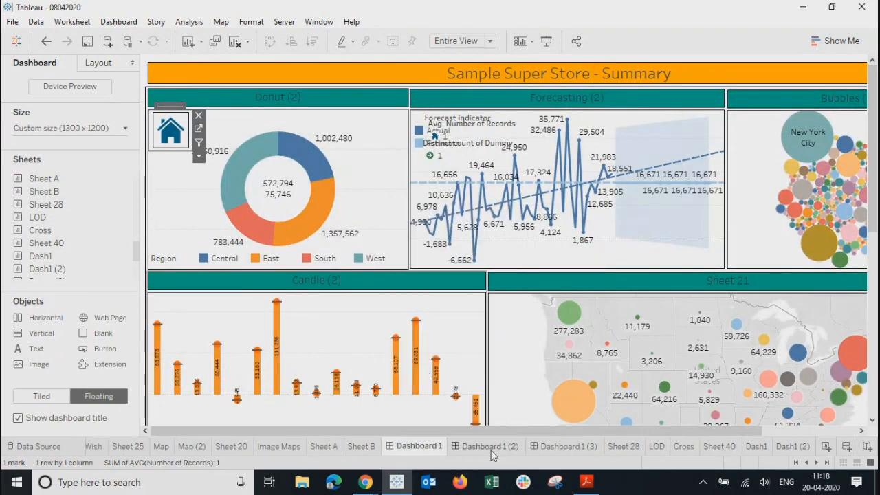
Step: Hide the Home dashboard's sheets, then unhide them again
left_click(492, 454)
right_click(492, 454)
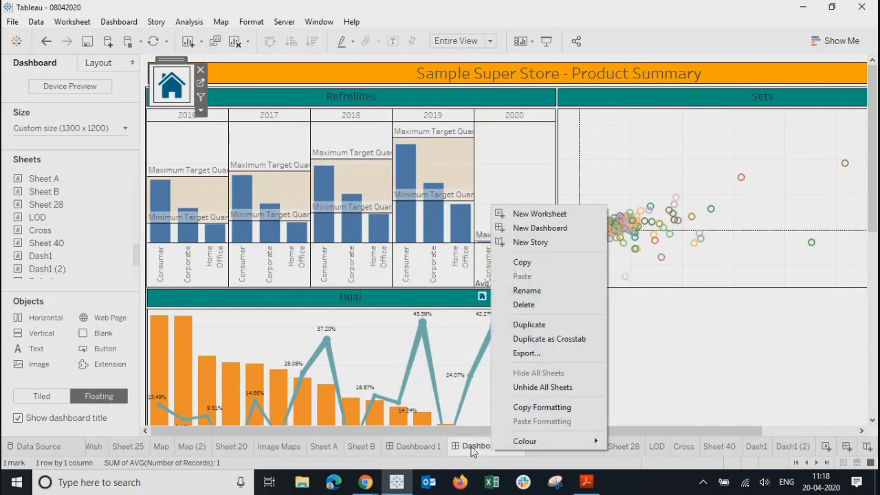
left_click(473, 450)
right_click(571, 446)
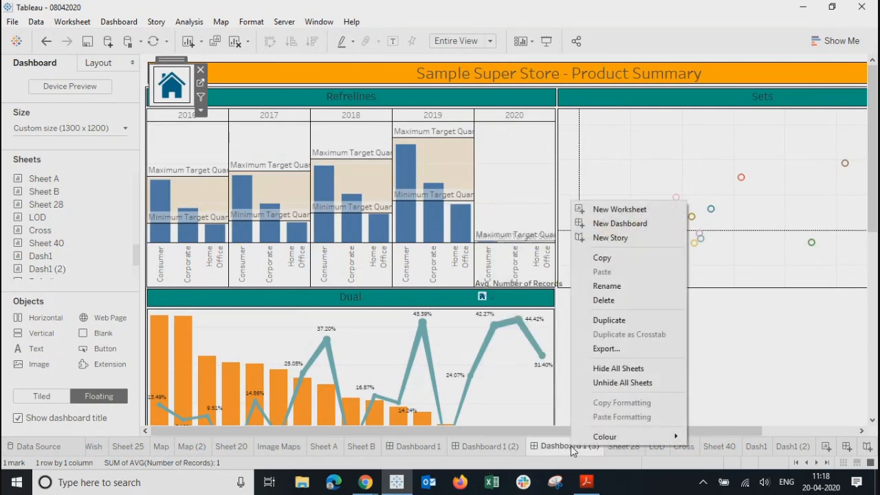
left_click(600, 375)
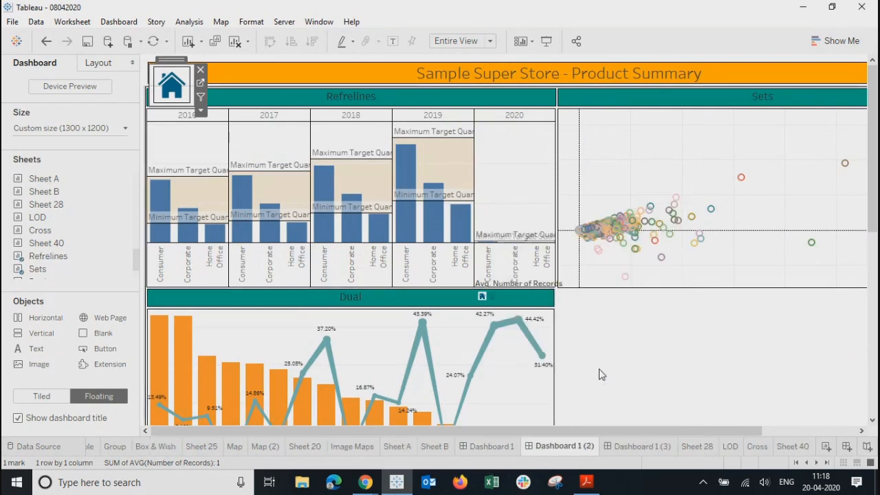
right_click(623, 447)
left_click(659, 383)
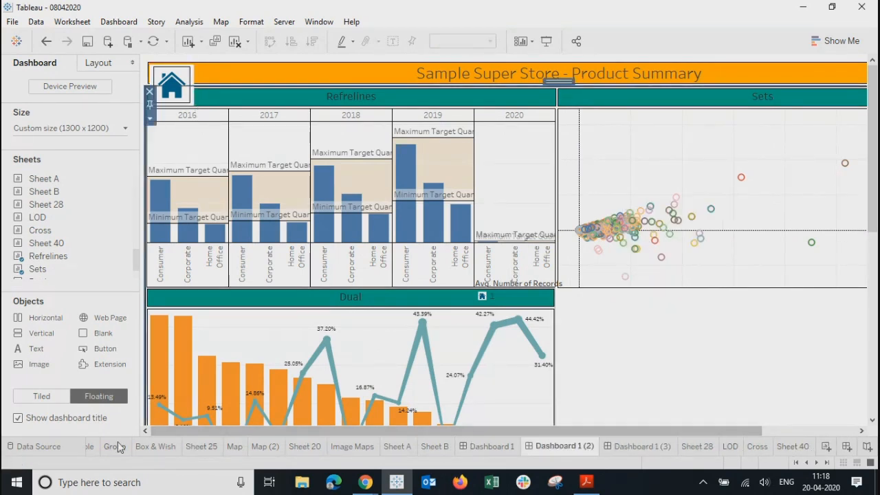
Step: Review the Summary and Product Summary dashboard tabs, ending on the Home dashboard
left_click(478, 444)
left_click(561, 447)
left_click(641, 444)
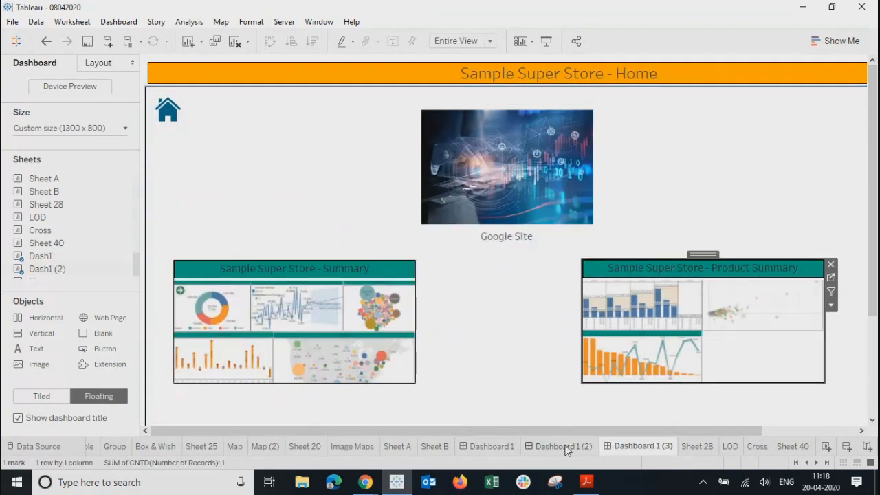
left_click(565, 447)
left_click(638, 447)
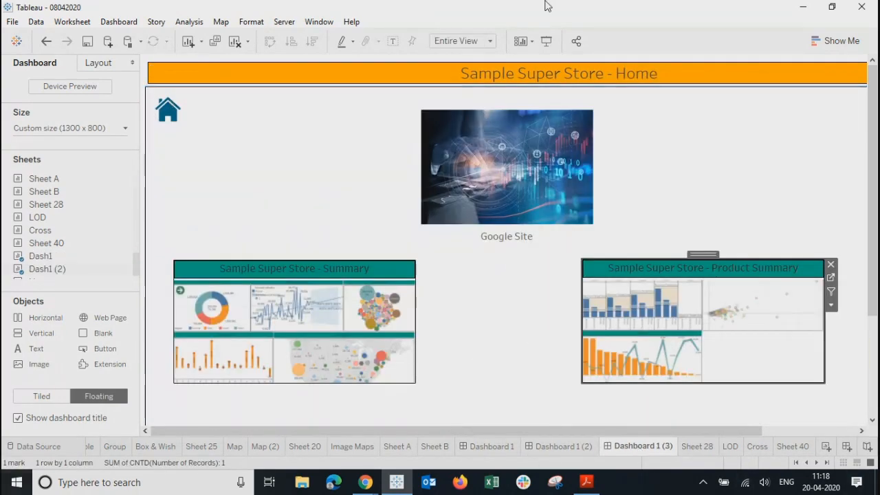
Step: Choose Save to Tableau Public As from the Server > Tableau Public menu
left_click(285, 27)
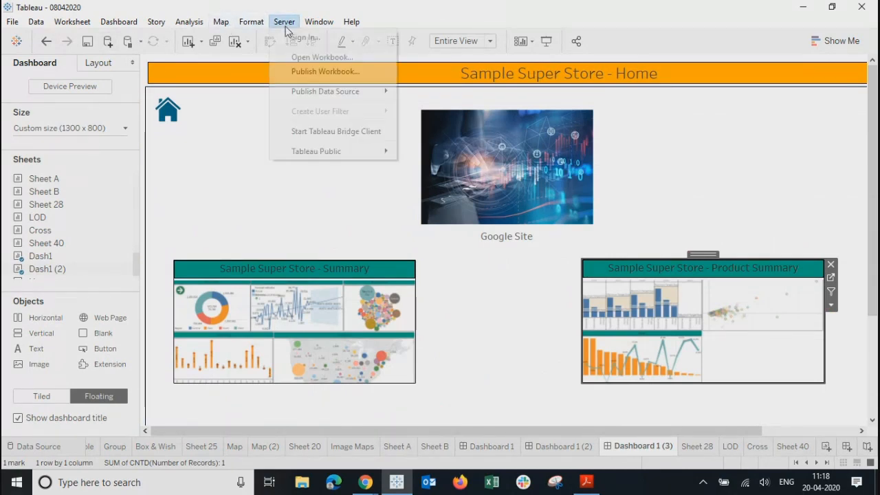
mouse_move(303, 151)
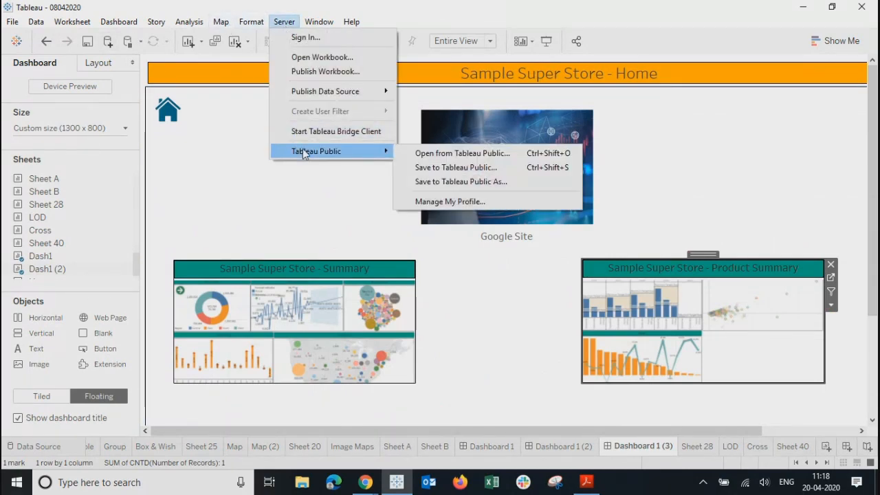
left_click(455, 183)
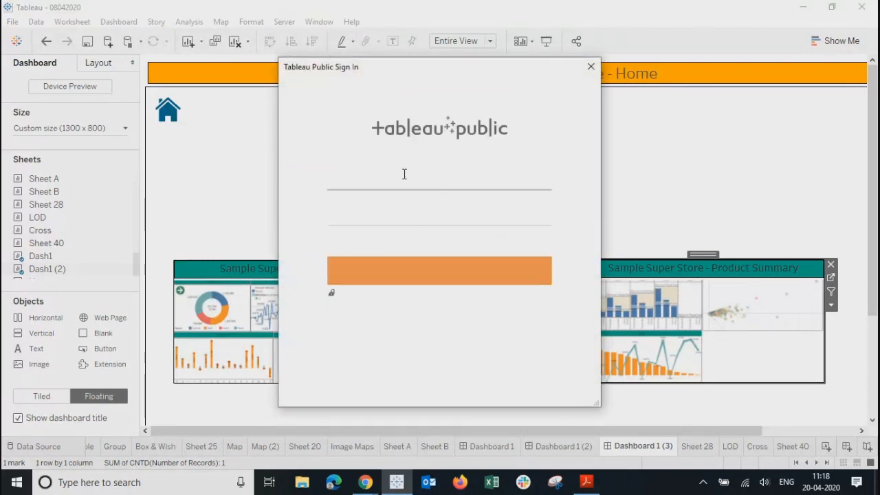
Step: Sign in with the account e-mail and password, retyping the password after it is rejected
left_click(404, 178)
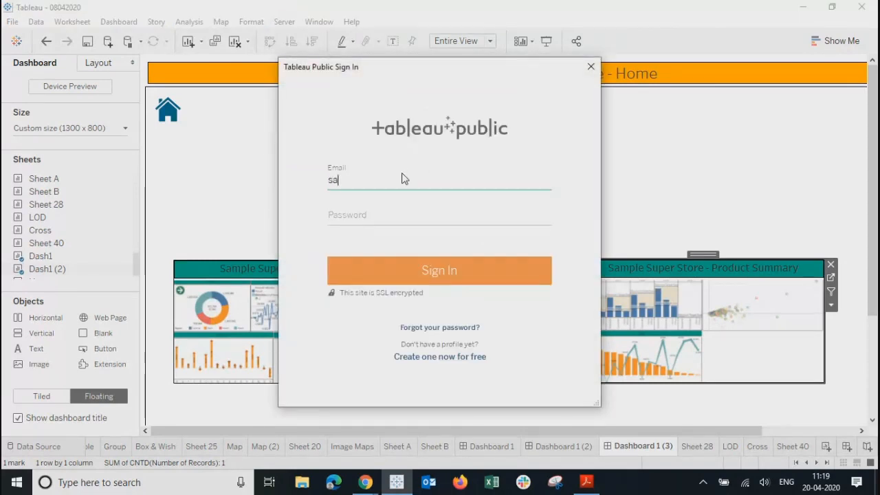
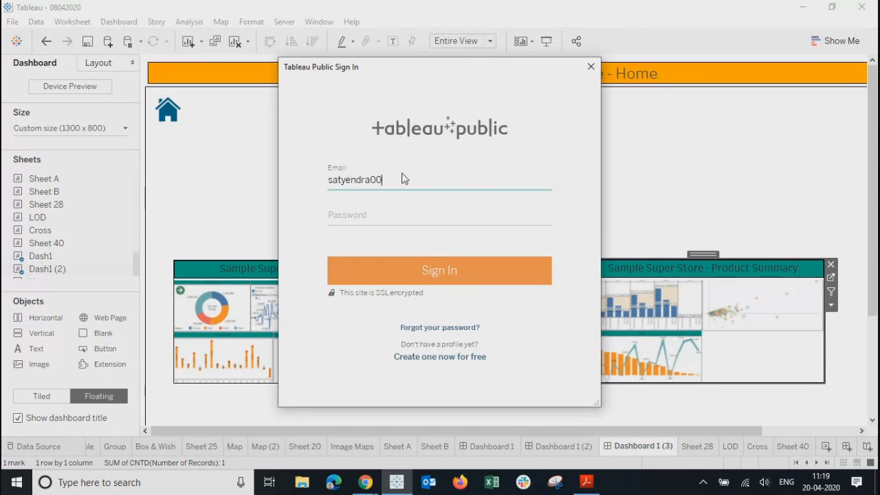
left_click(381, 213)
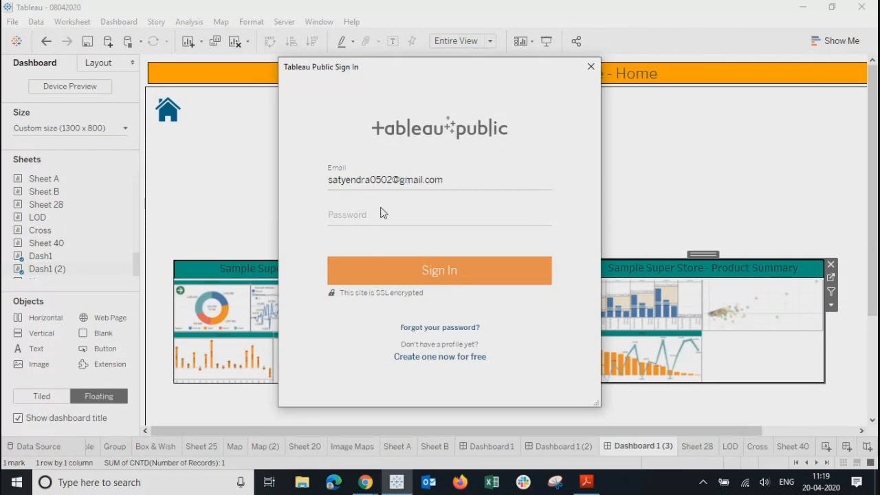
left_click(372, 214)
type("••")
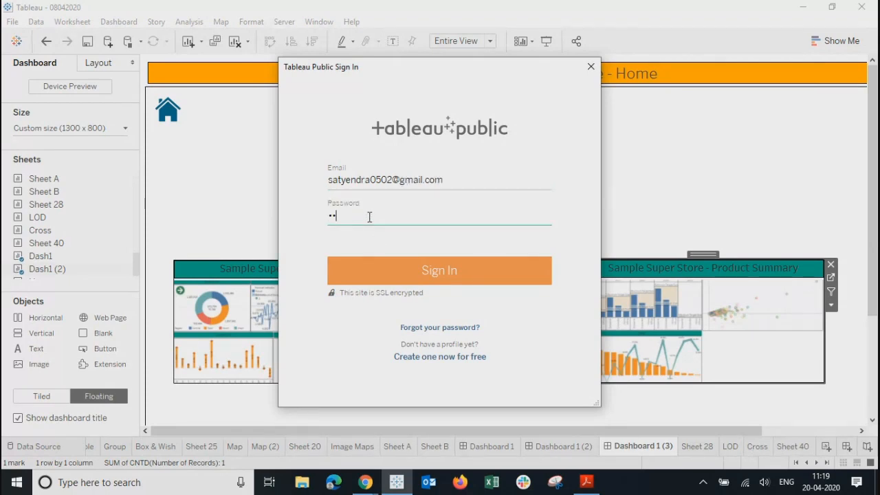
type("•••••••••")
key("Return")
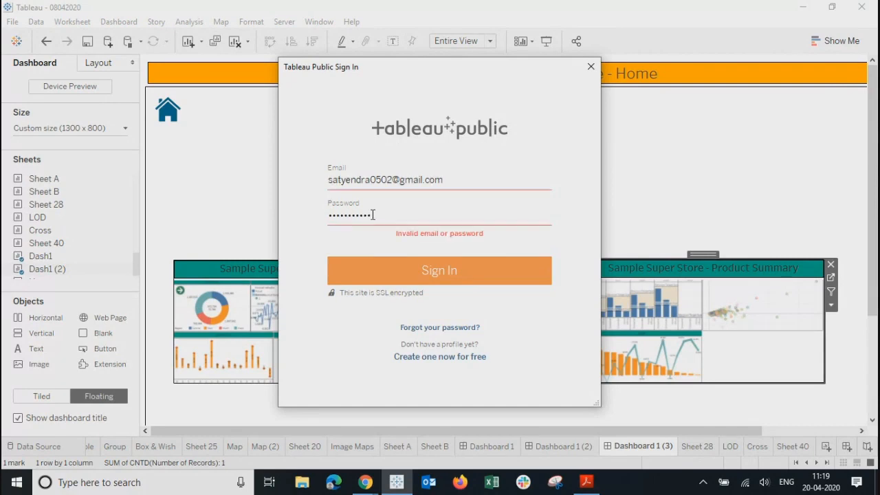
left_click_drag(372, 216, 298, 223)
type("••••••••••")
key("Return")
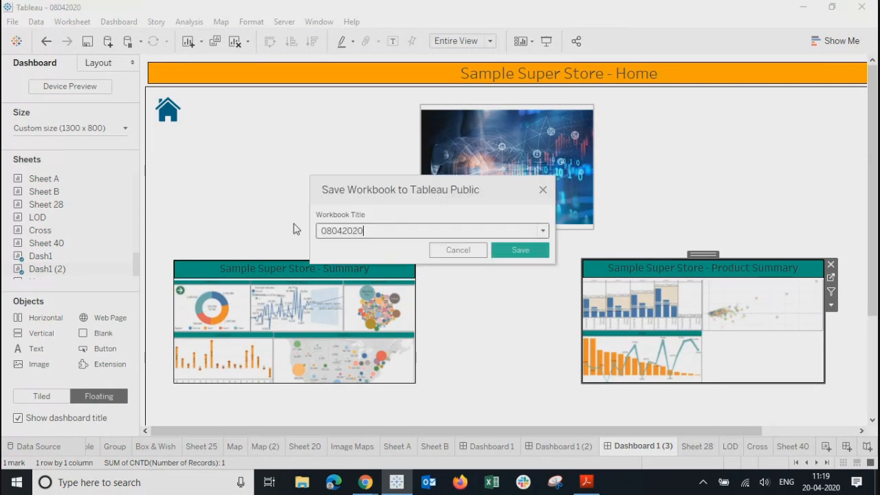
Step: Replace the title 08042020 with 'SuperStore- Summary' and save the workbook to Tableau Public
key("BackSpace")
key("BackSpace")
key("BackSpace")
key("BackSpace")
key("BackSpace")
key("BackSpace")
key("BackSpace")
key("BackSpace")
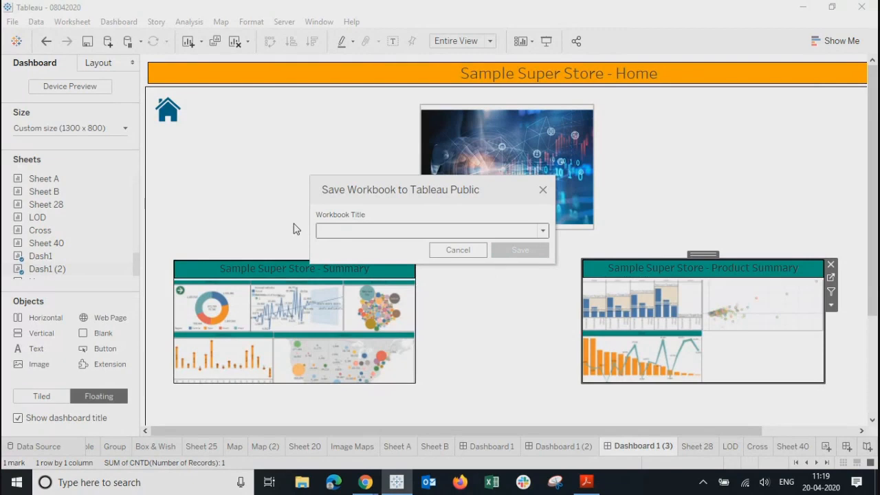
type("Sup")
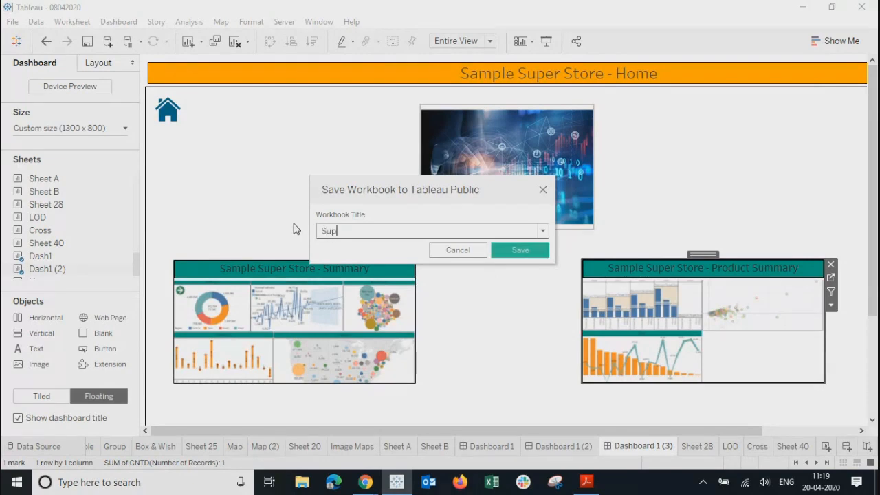
type("er store")
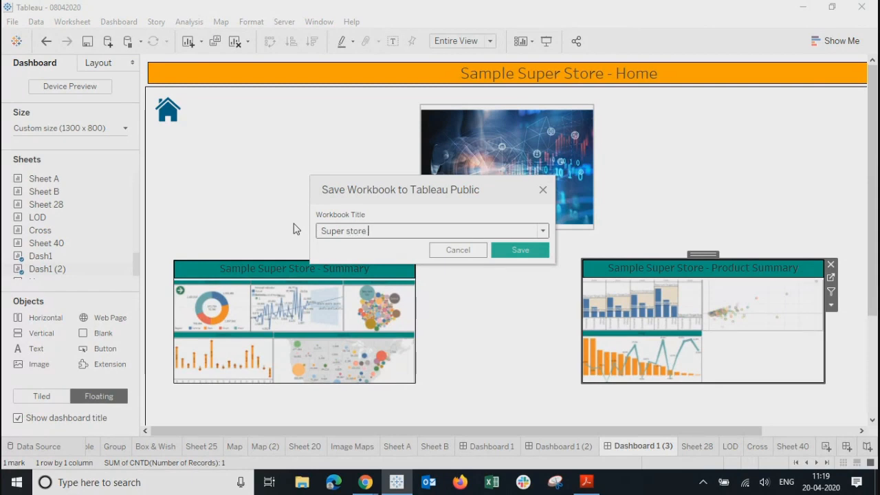
key("BackSpace")
key("BackSpace")
key("BackSpace")
key("BackSpace")
key("BackSpace")
key("BackSpace")
key("BackSpace")
type("Store")
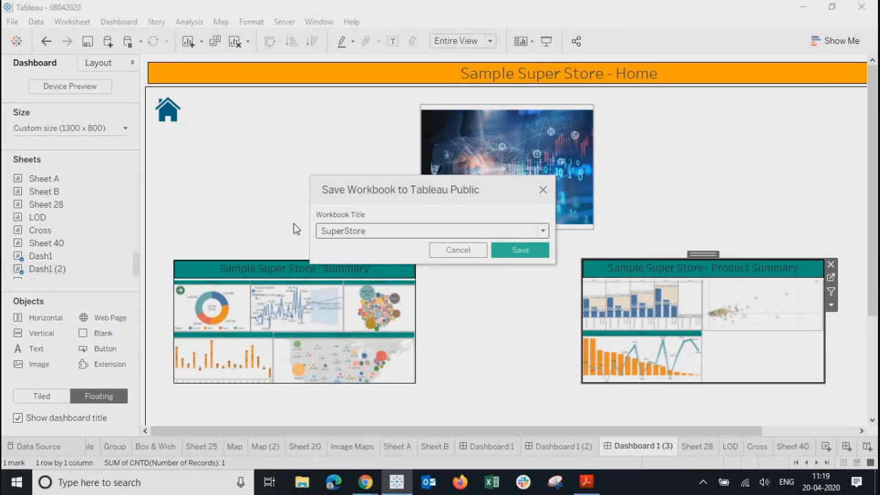
type("- summary")
key("BackSpace")
type("S")
left_click(516, 252)
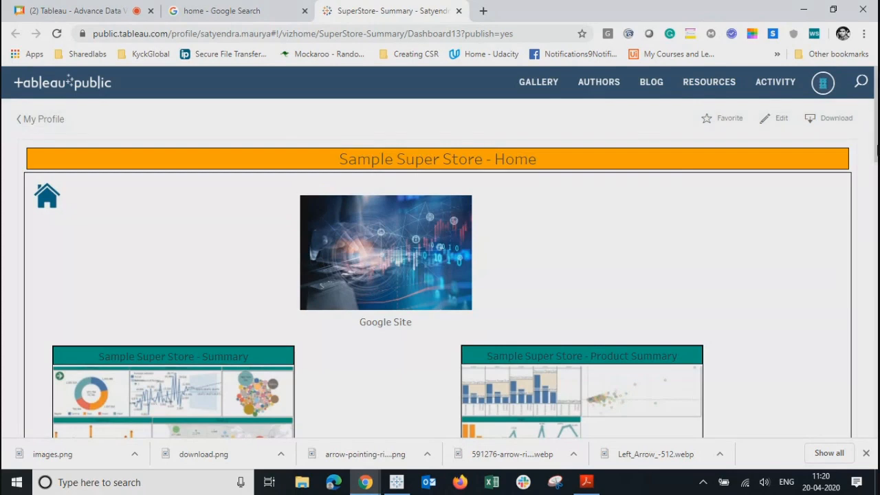
Step: Scroll to the workbook details and show the published Home dashboard full screen
scroll(877, 141, "down", 5)
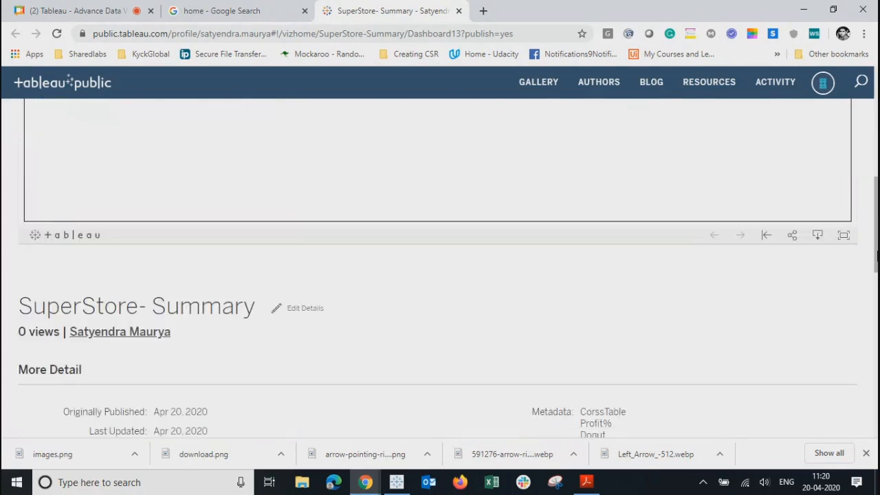
left_click(844, 237)
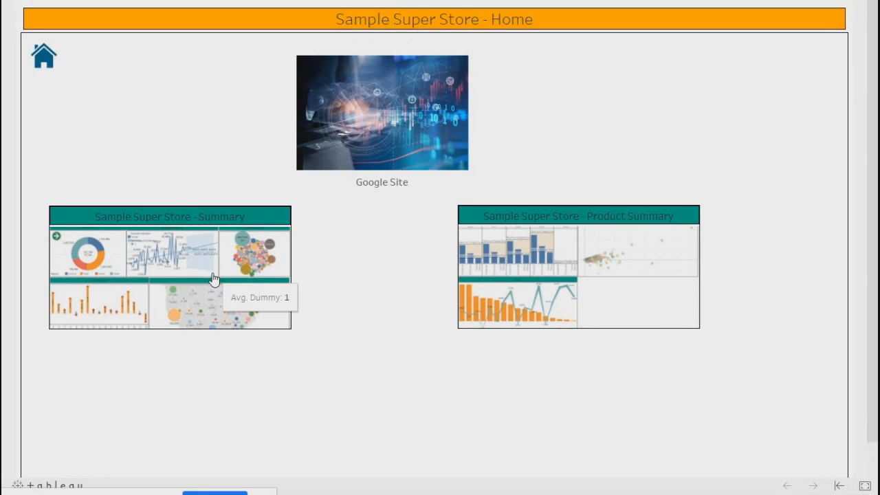
left_click(184, 235)
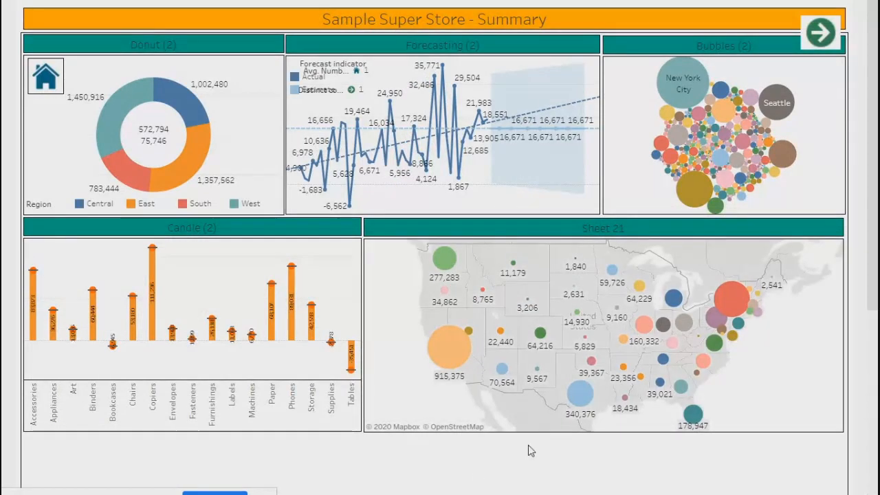
left_click_drag(867, 295, 865, 490)
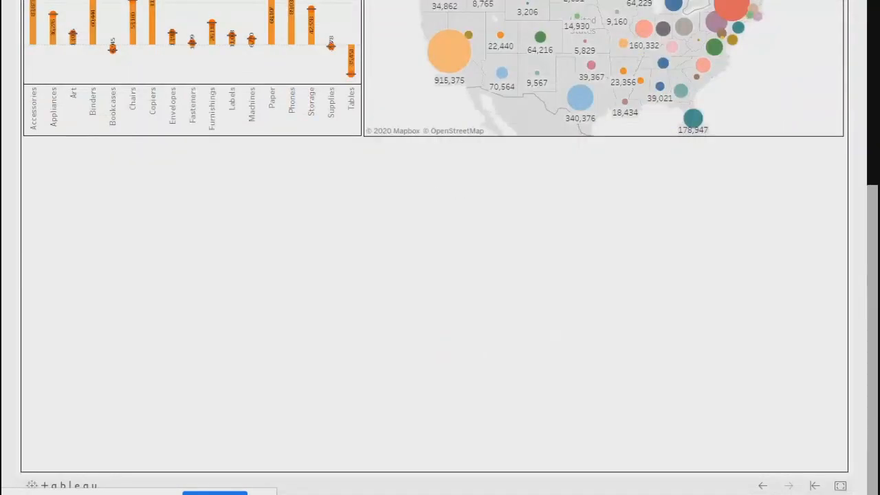
scroll(864, 420, "up", 3)
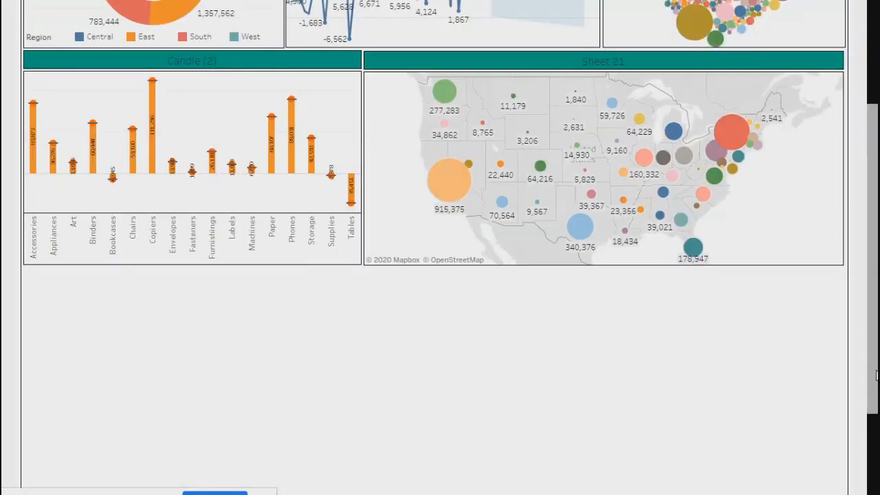
scroll(434, 206, "down", 3)
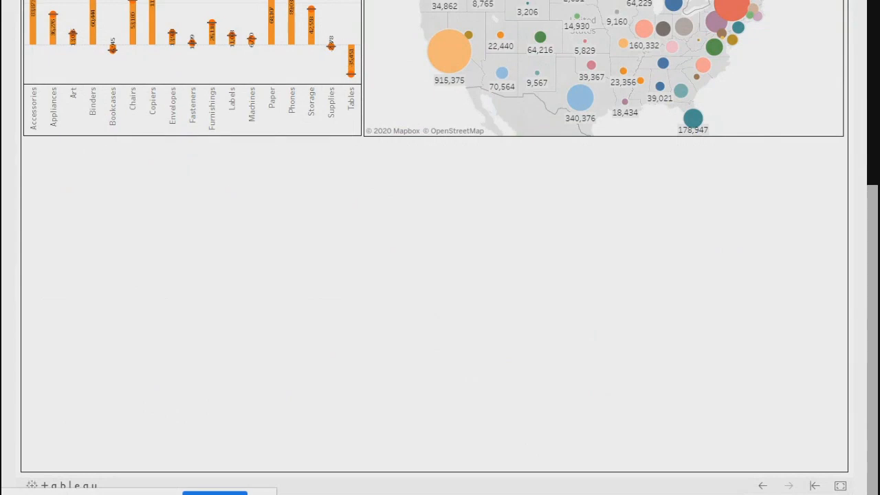
scroll(874, 317, "up", 3)
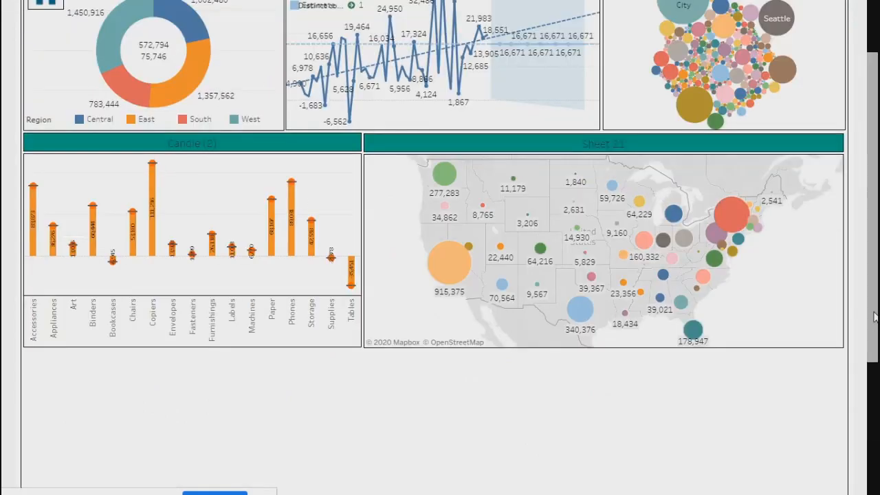
scroll(875, 316, "up", 2)
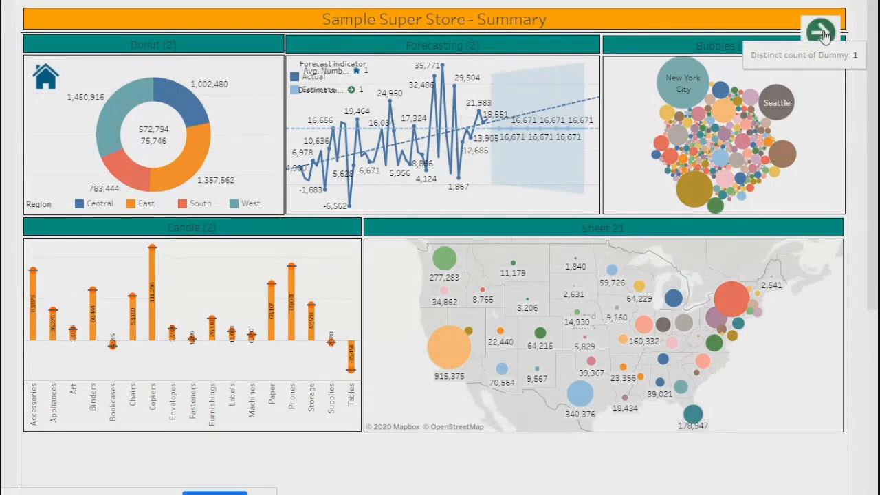
left_click(823, 36)
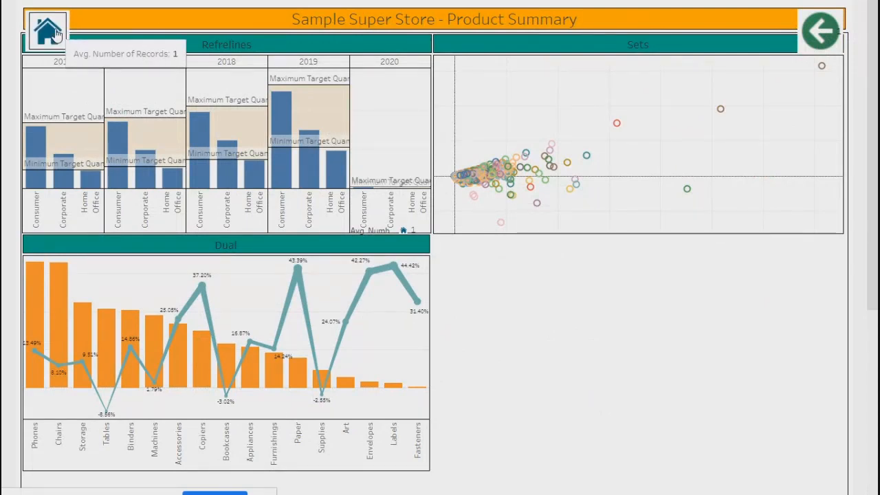
left_click(57, 35)
left_click(55, 33)
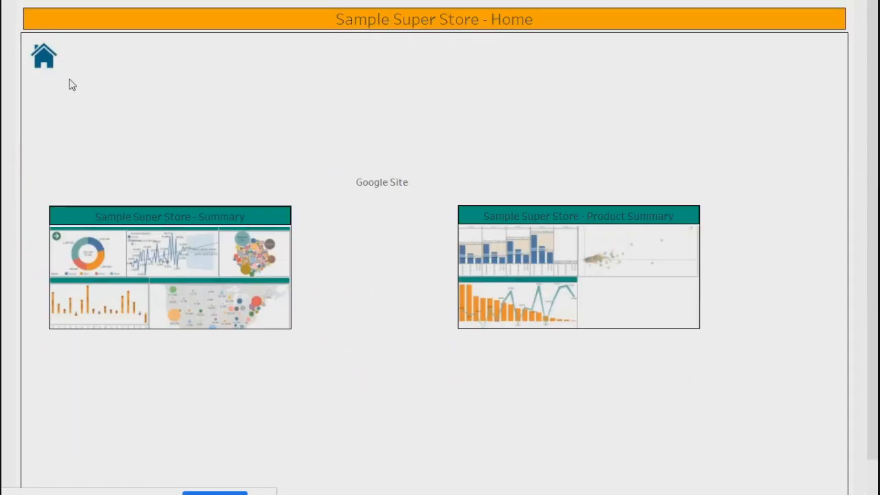
left_click(517, 300)
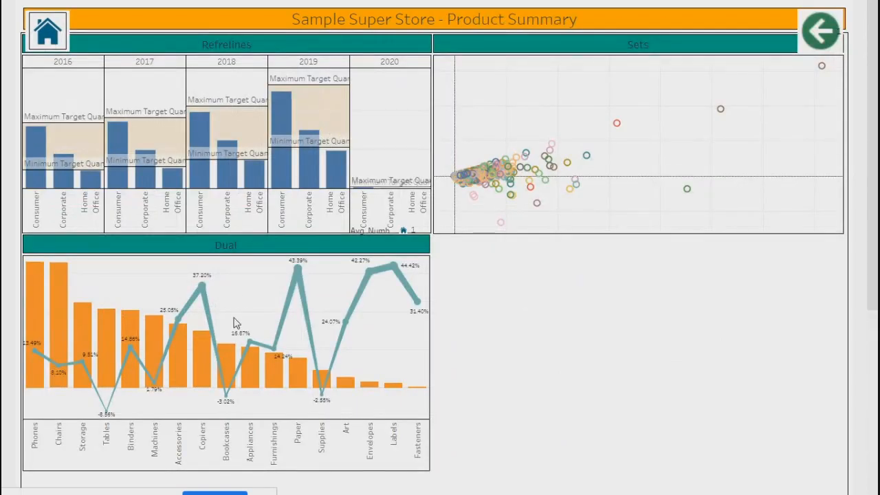
left_click(817, 33)
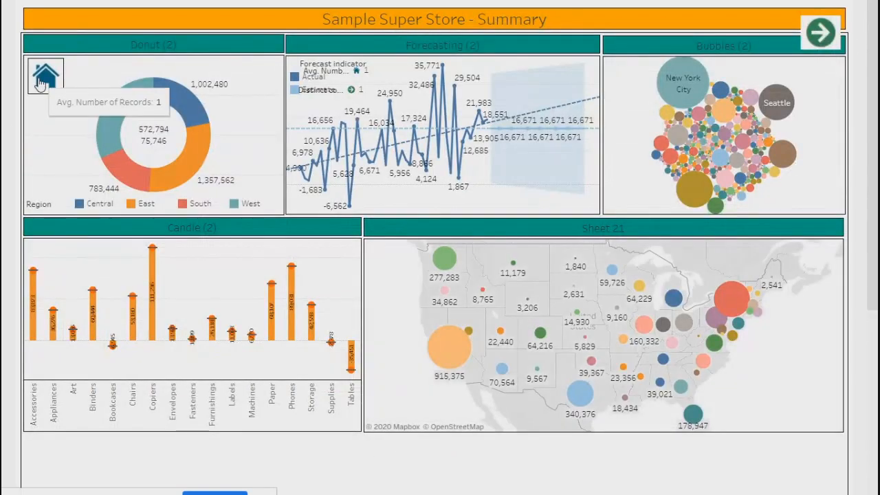
left_click(41, 82)
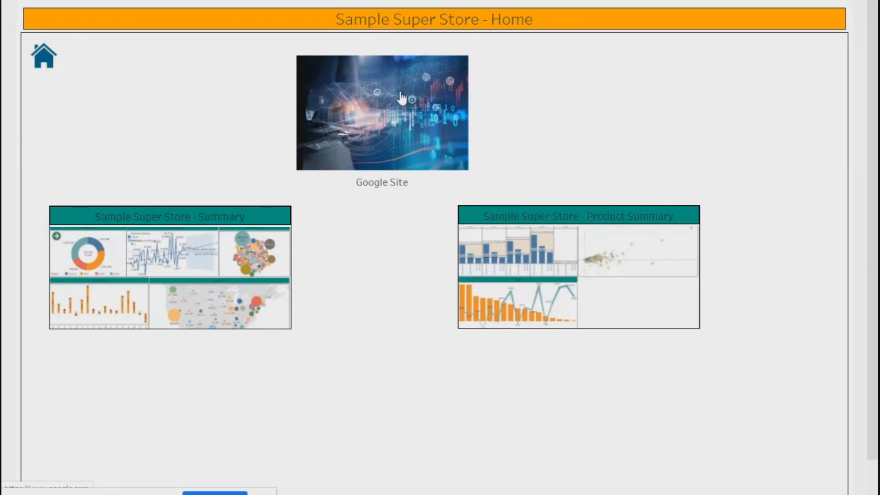
left_click(156, 294)
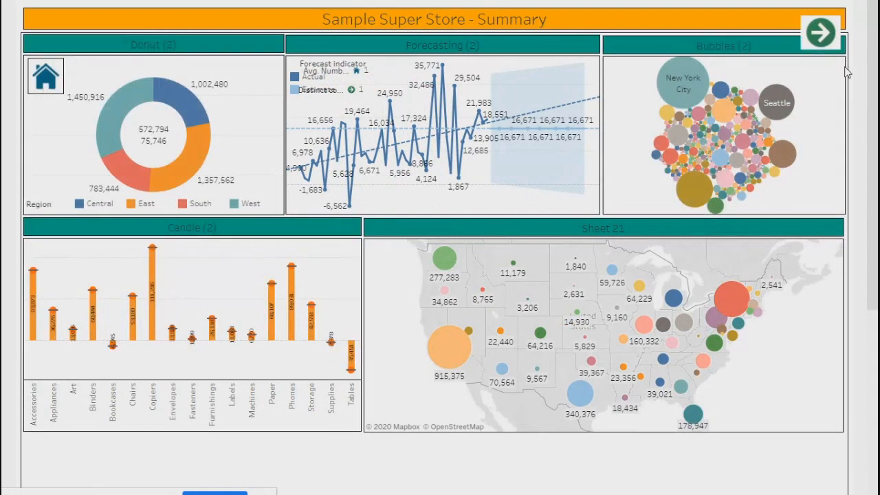
left_click(820, 33)
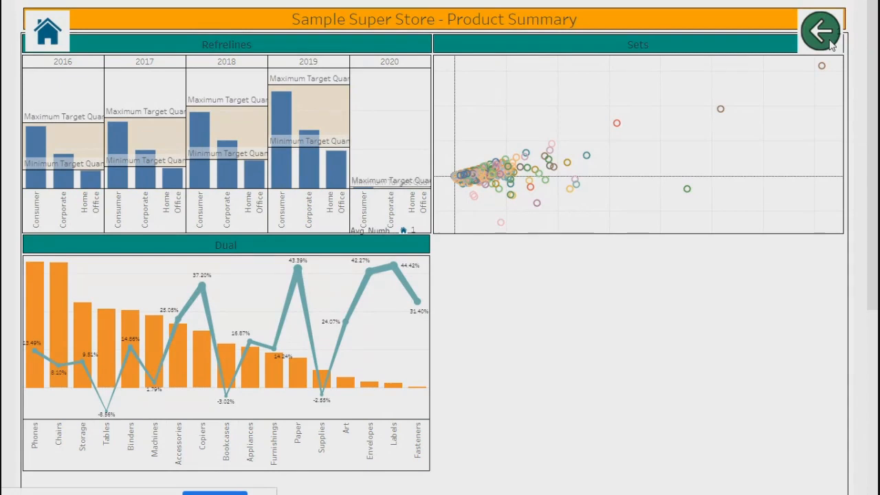
left_click(60, 30)
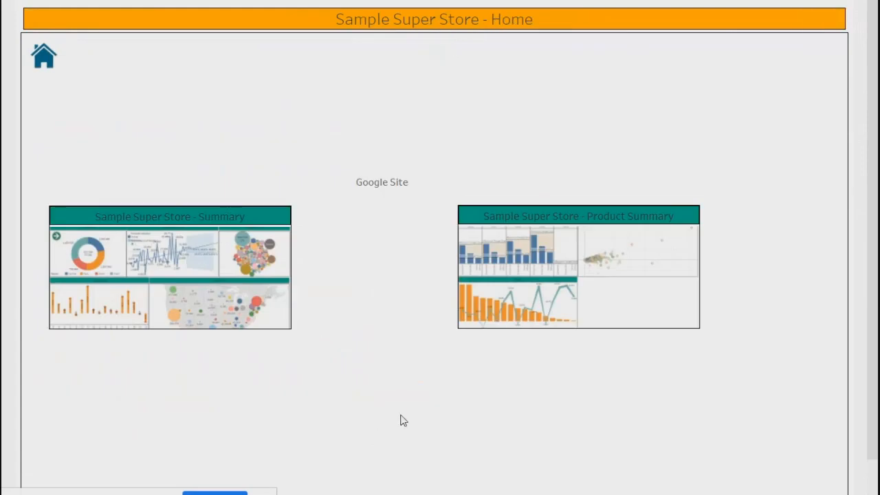